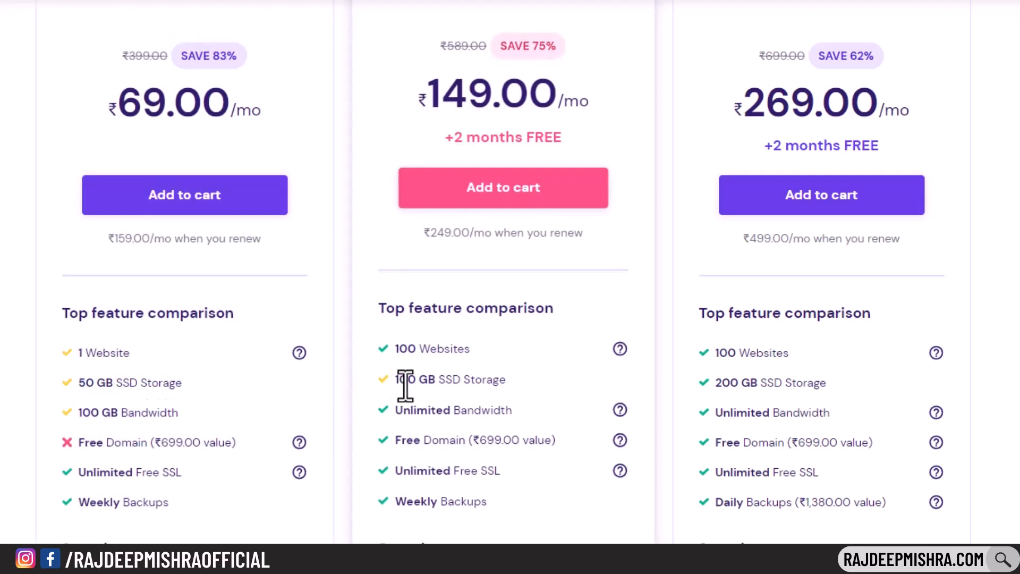
- Review the Premium Web Hosting plan's features, such as 200 GB SSD storage
left_click_drag(715, 380, 860, 378)
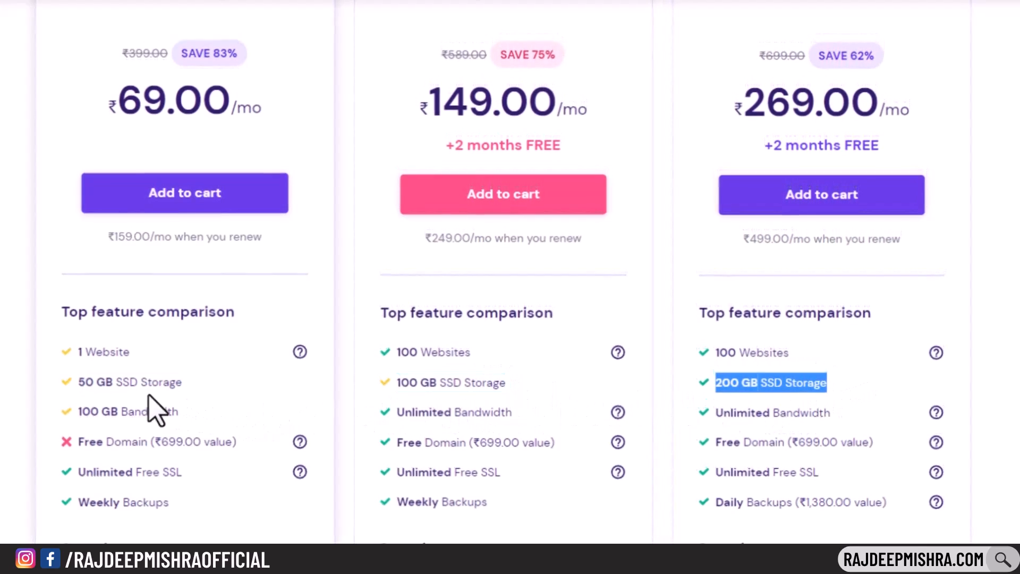
left_click(21, 393)
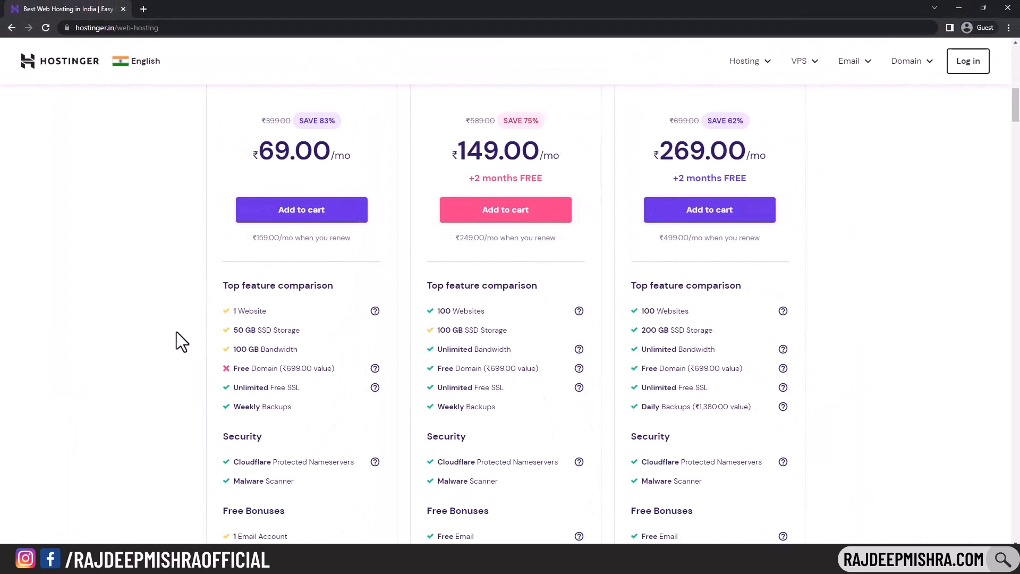
middle_click(175, 346)
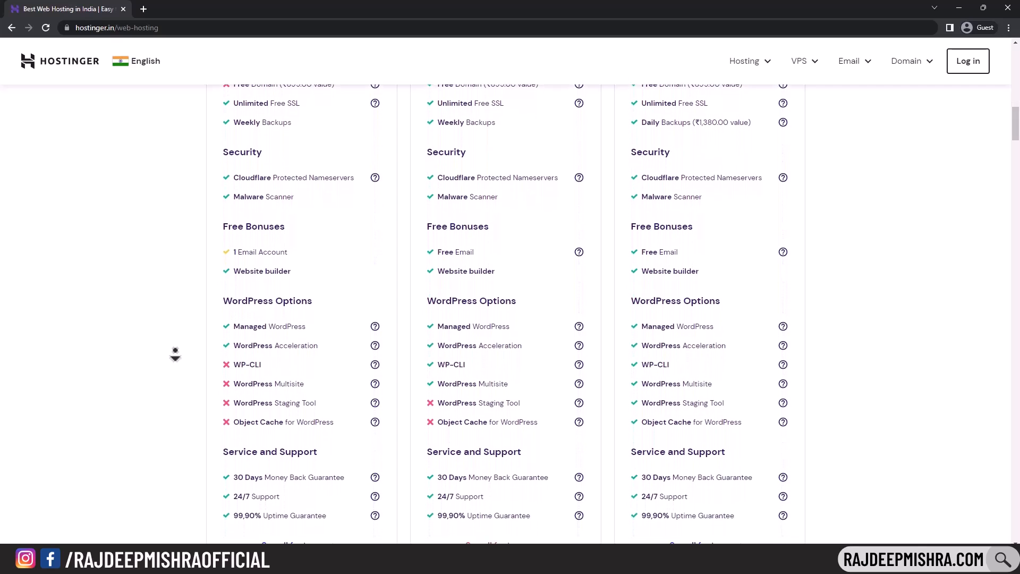
middle_click(175, 350)
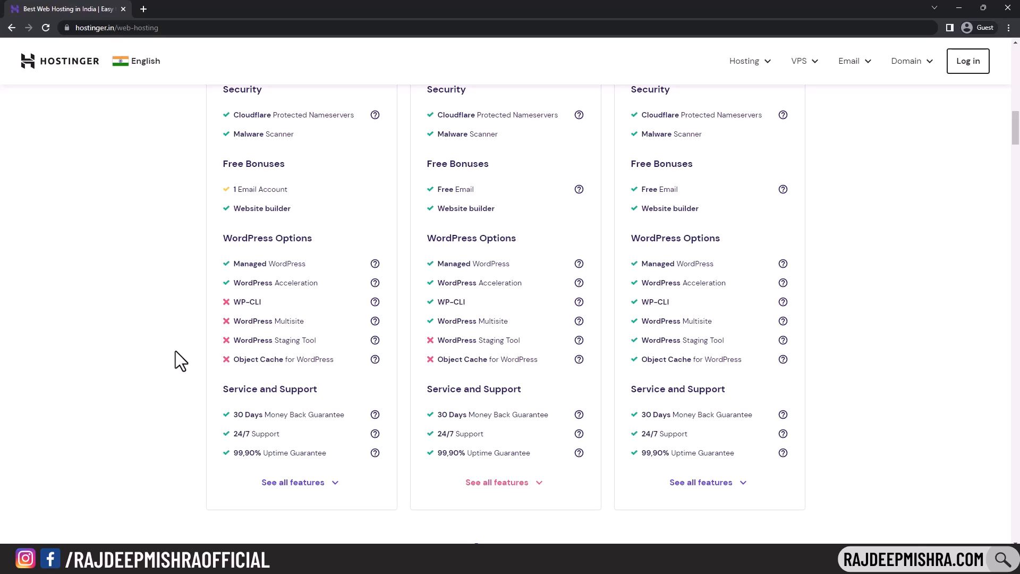
middle_click(176, 351)
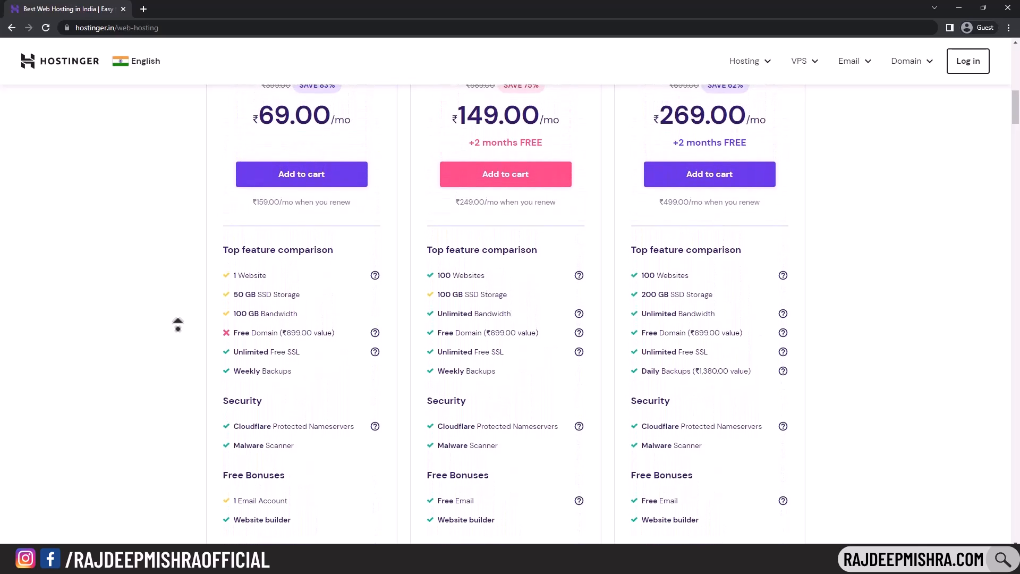
middle_click(177, 330)
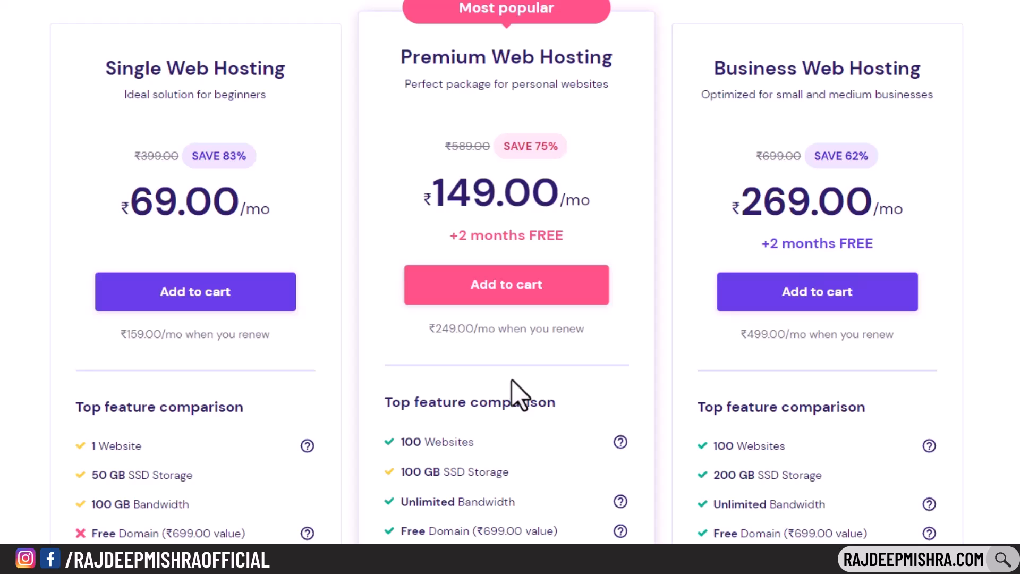
middle_click(1005, 187)
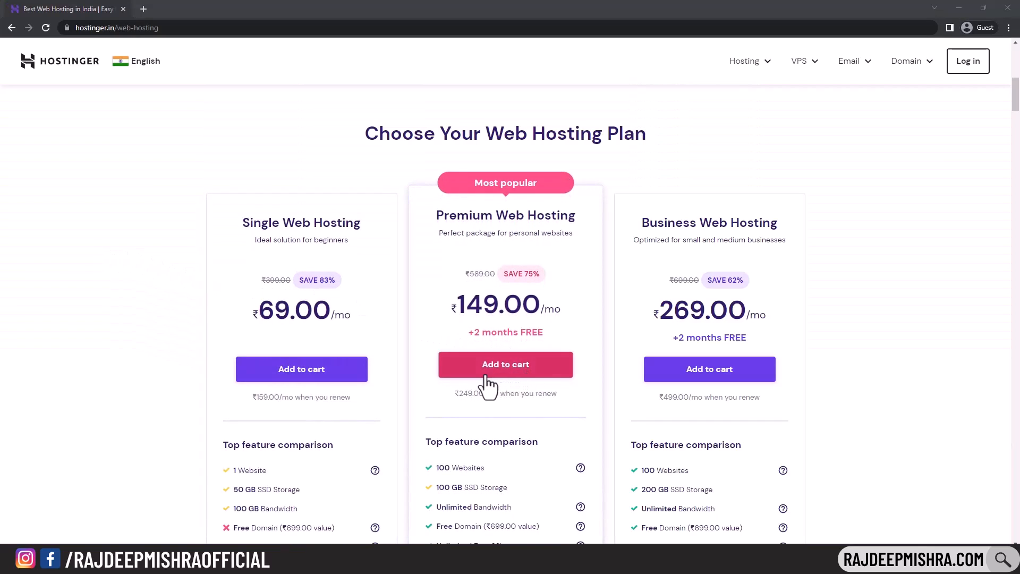
- Add Premium Web Hosting to the cart and check its money-back guarantee, free SSL and Cloudflare nameservers
left_click(505, 364)
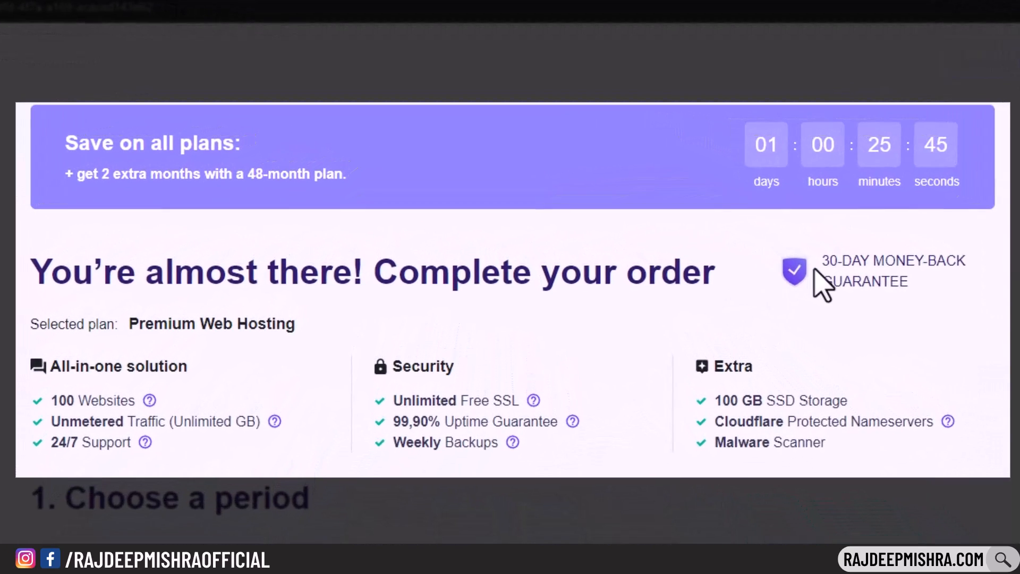
left_click_drag(821, 261, 995, 296)
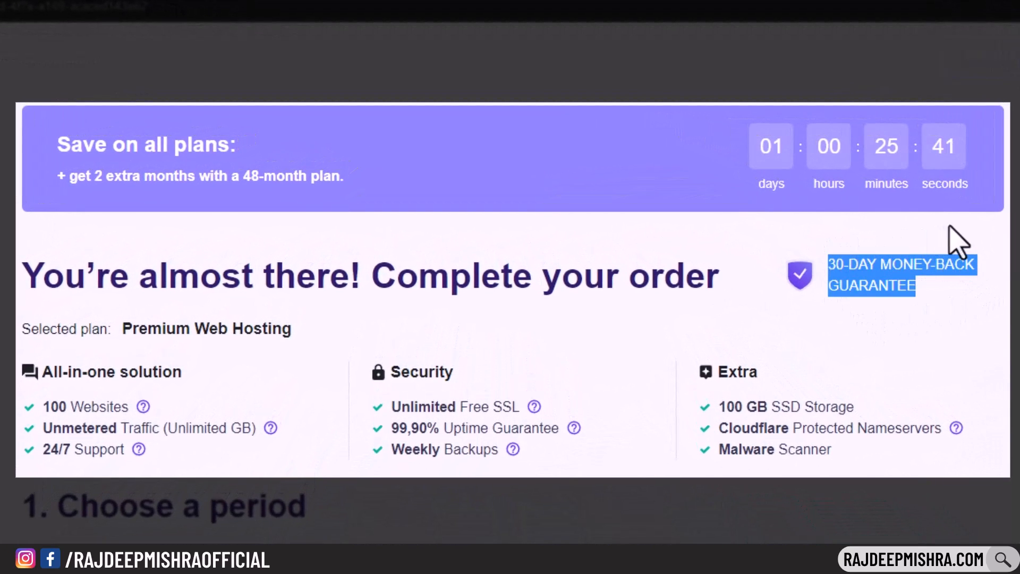
left_click(949, 315)
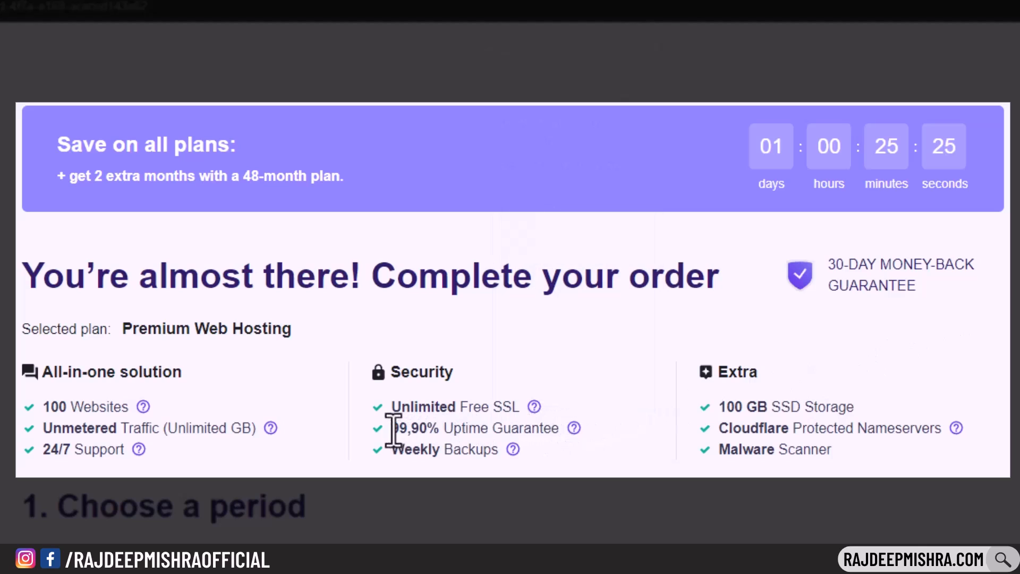
left_click_drag(393, 407, 522, 402)
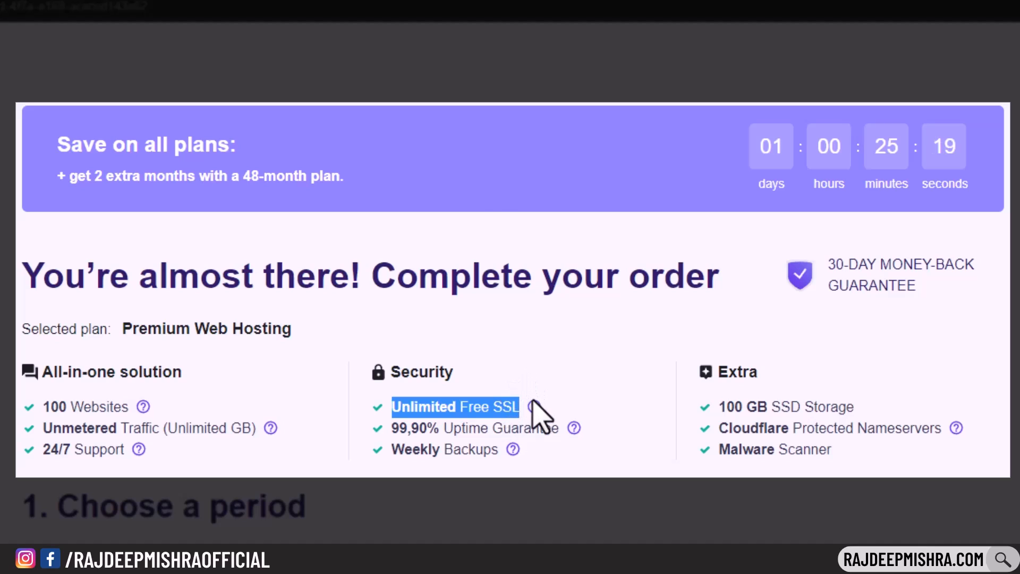
mouse_move(535, 406)
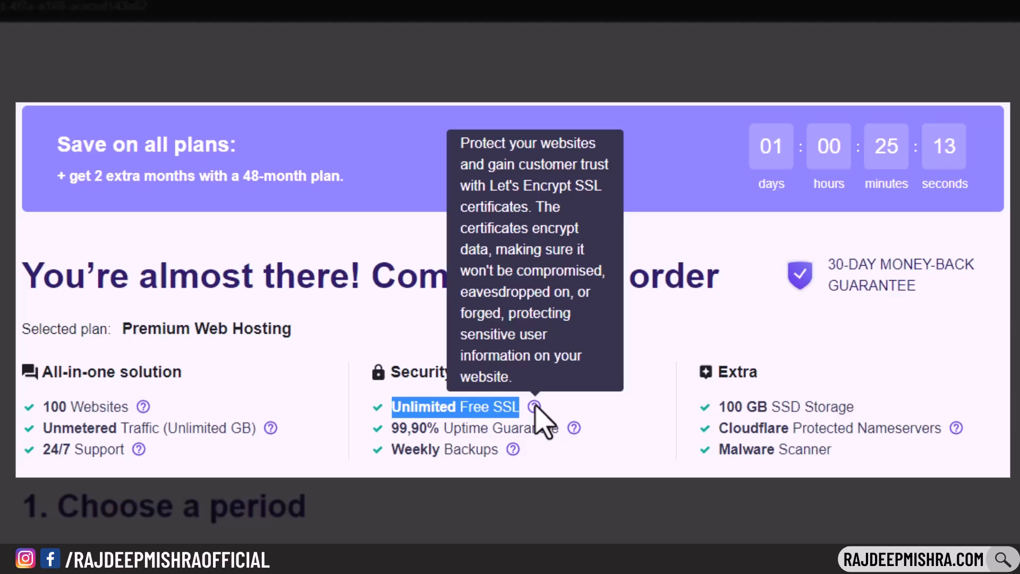
left_click(557, 405)
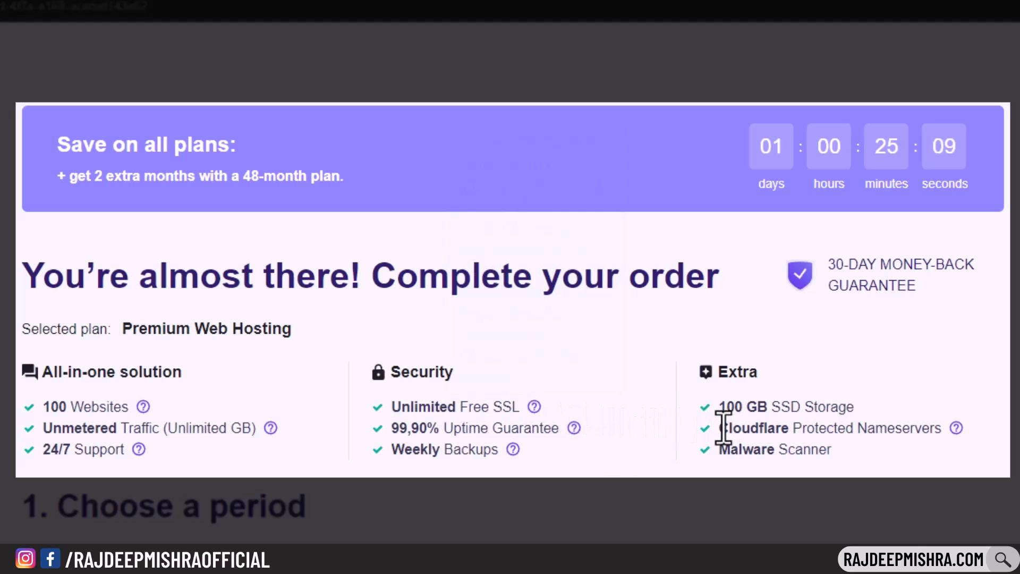
left_click_drag(719, 427, 952, 431)
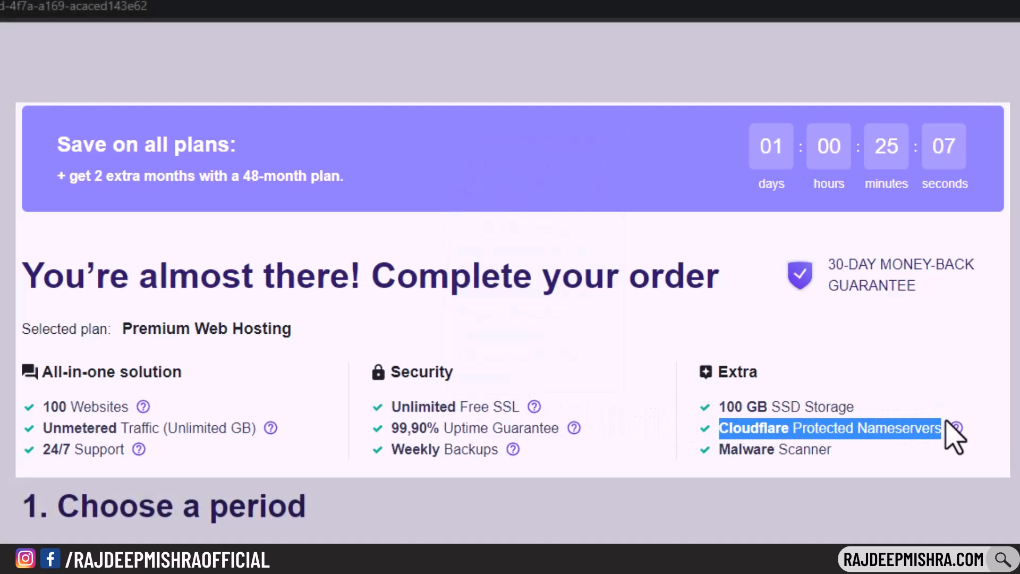
left_click(952, 379)
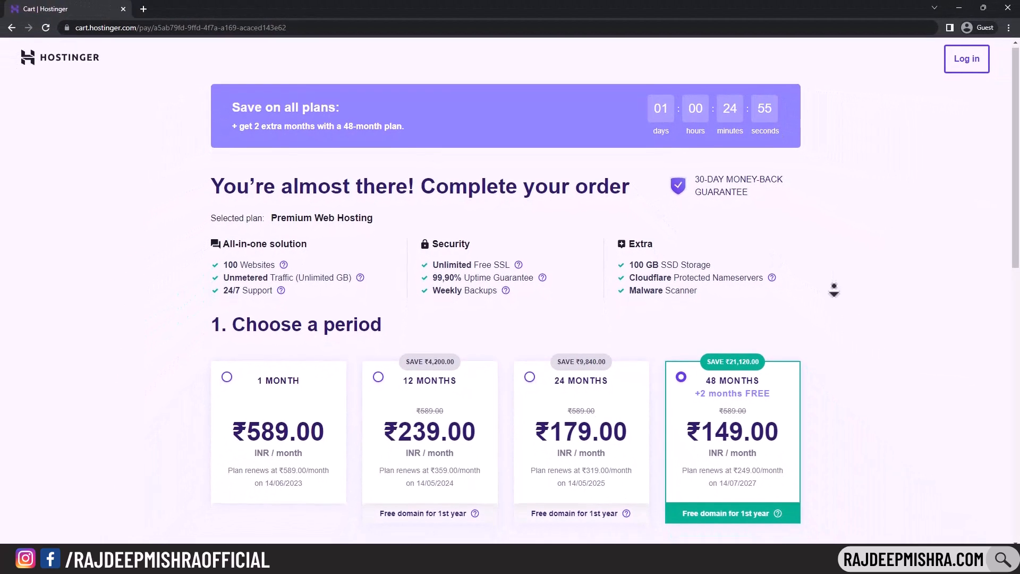
scroll(832, 287, "down", 3)
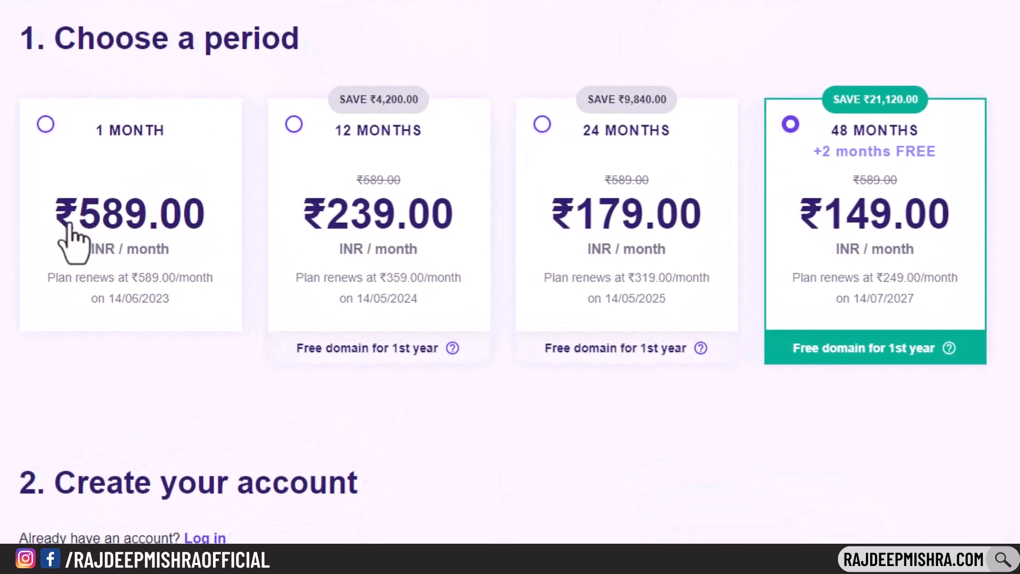
left_click(75, 218)
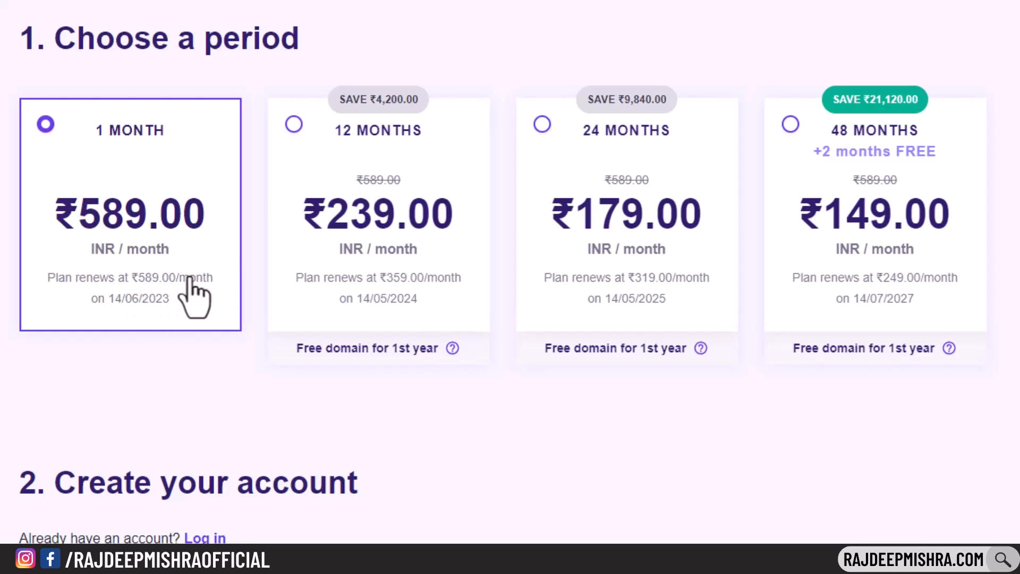
left_click(891, 267)
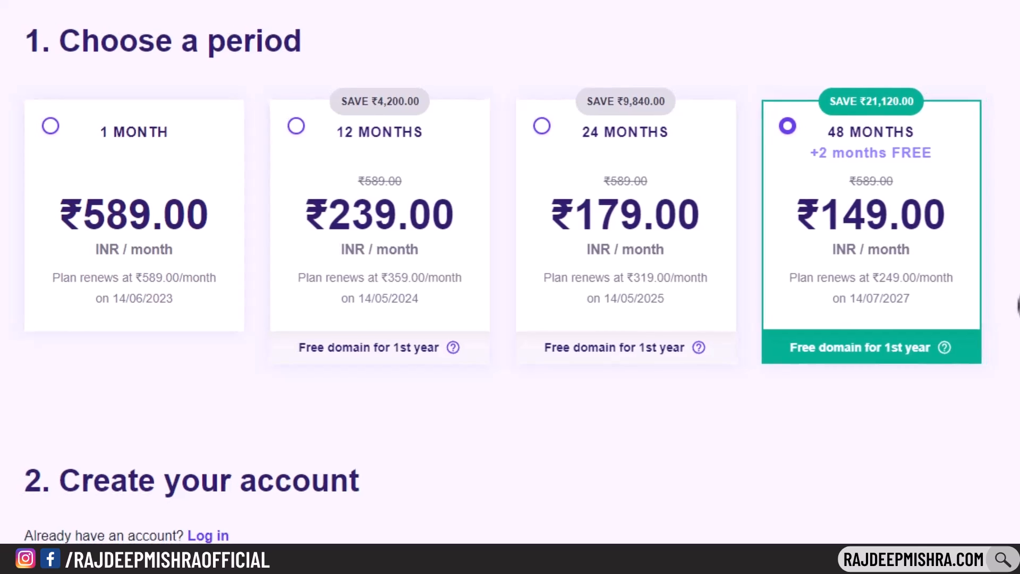
scroll(835, 340, "down", 3)
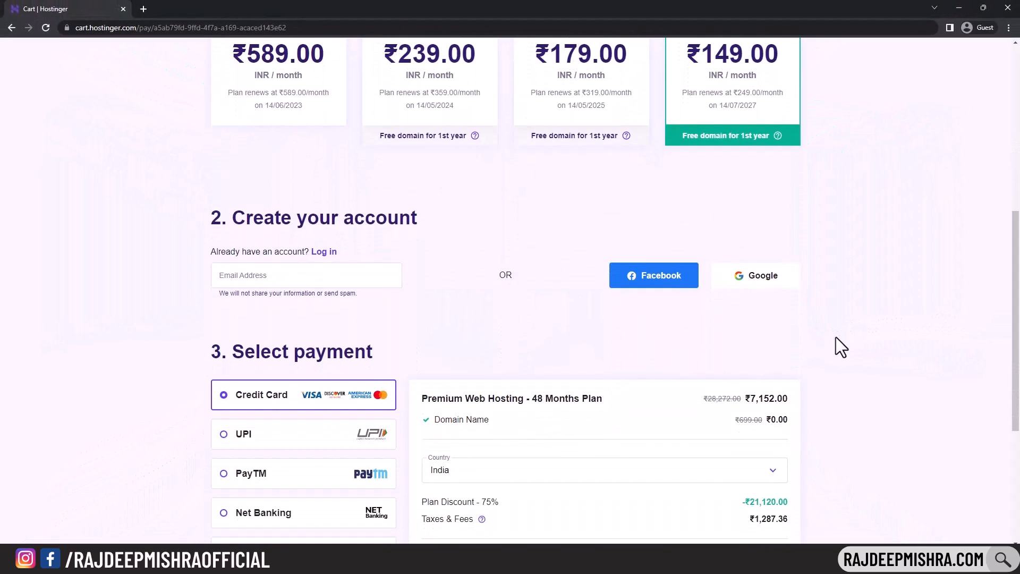
- Enter the account e-mail address in the Create your account field
left_click(281, 282)
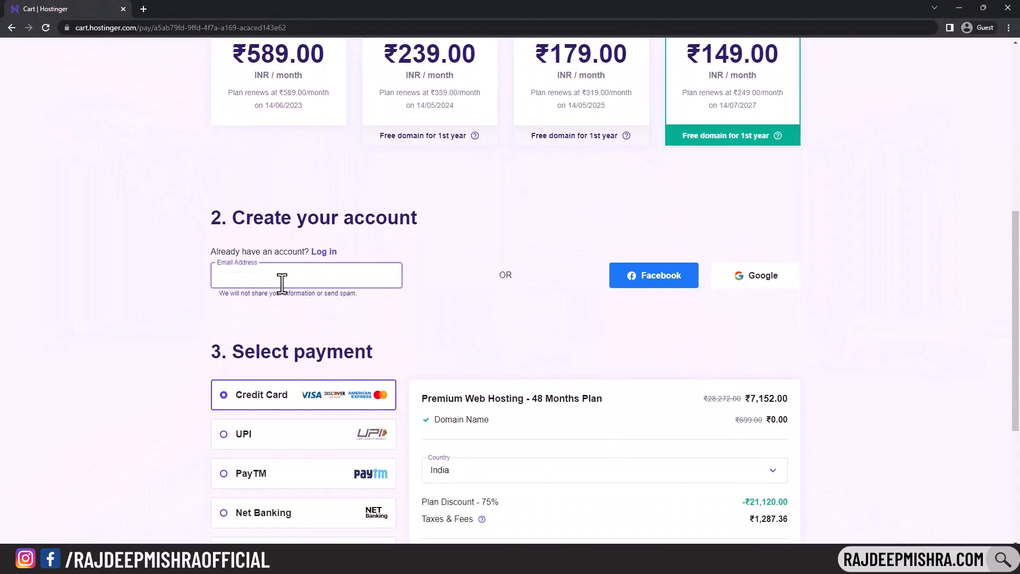
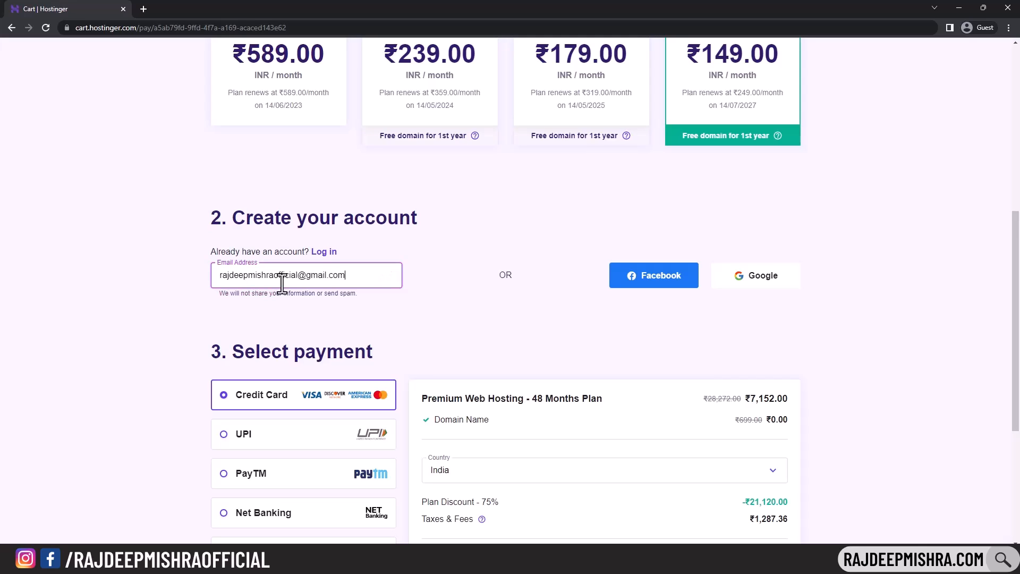
left_click(426, 289)
scroll(431, 319, "down", 4)
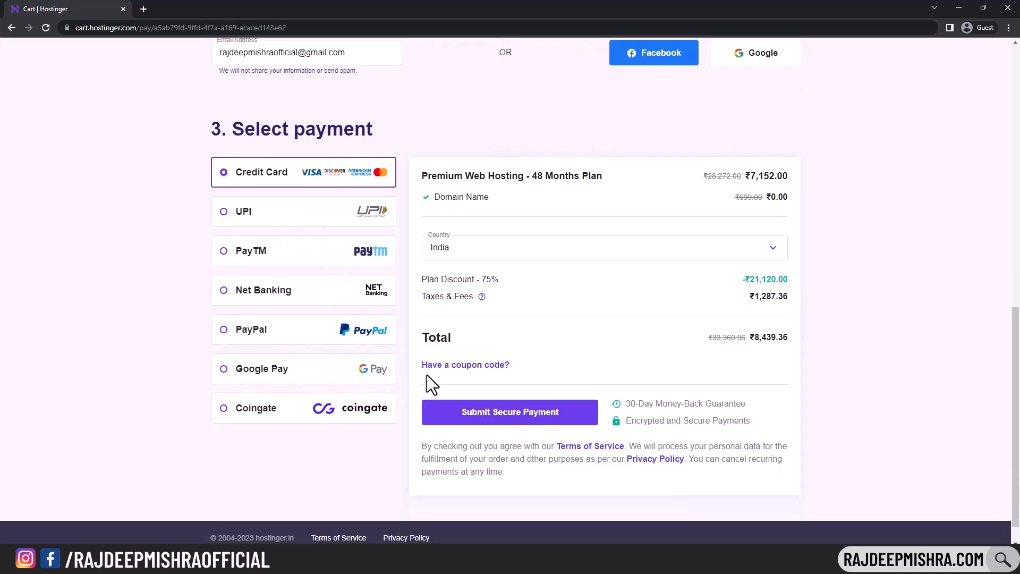
- Apply the coupon code YOURTECHNICAL to the hosting order
left_click(446, 365)
left_click(446, 399)
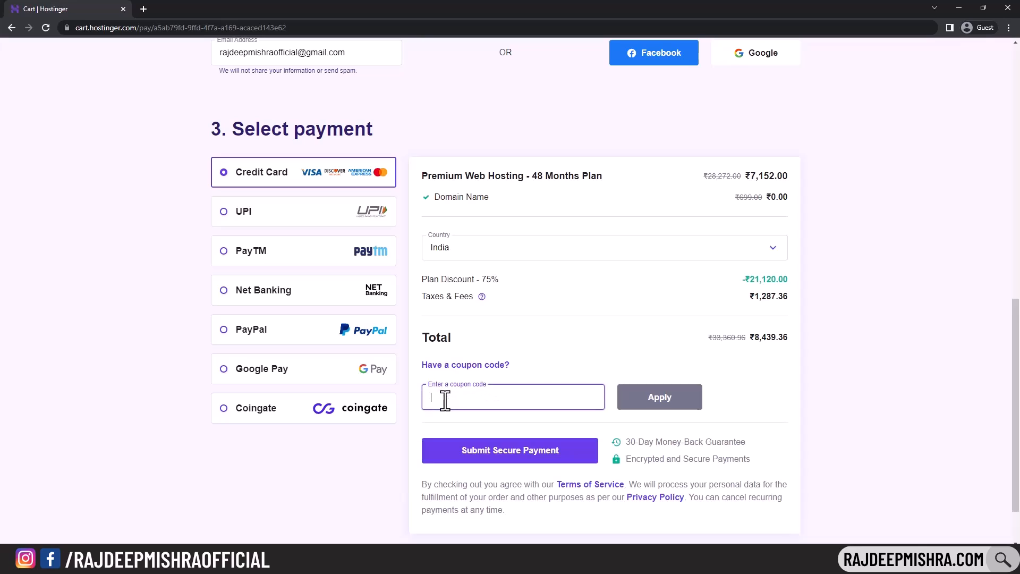
type("YOURTECHNICAL")
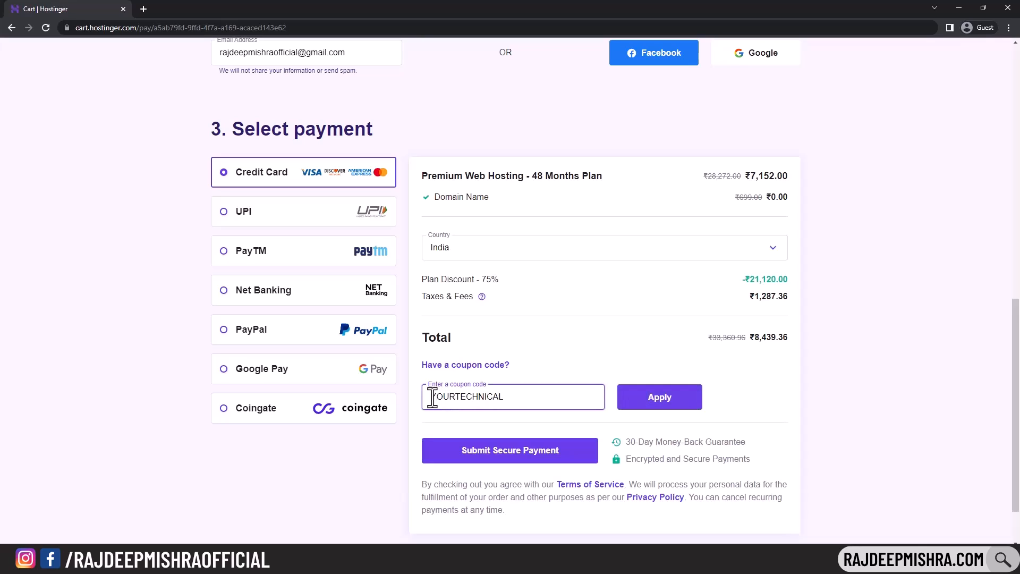
left_click(641, 403)
left_click(642, 404)
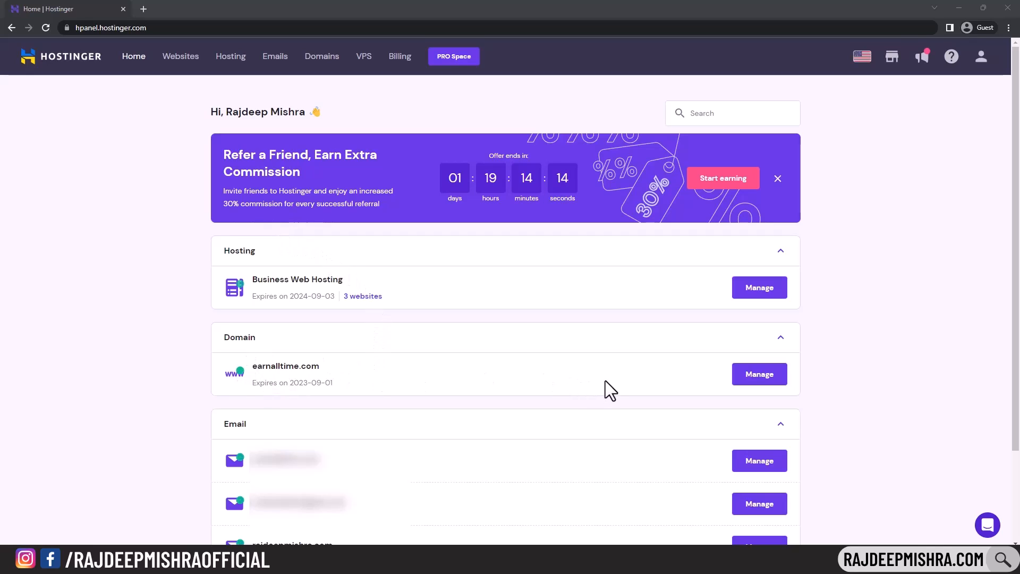
- From the Websites list, manage the first WordPress site to open its hosting dashboard
left_click(181, 58)
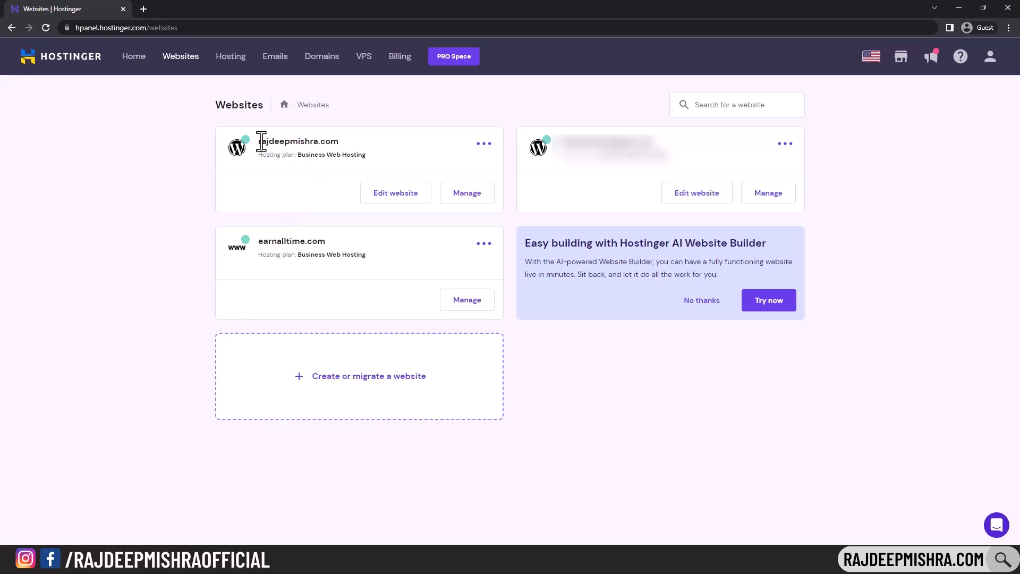
left_click_drag(258, 141, 339, 140)
left_click(466, 194)
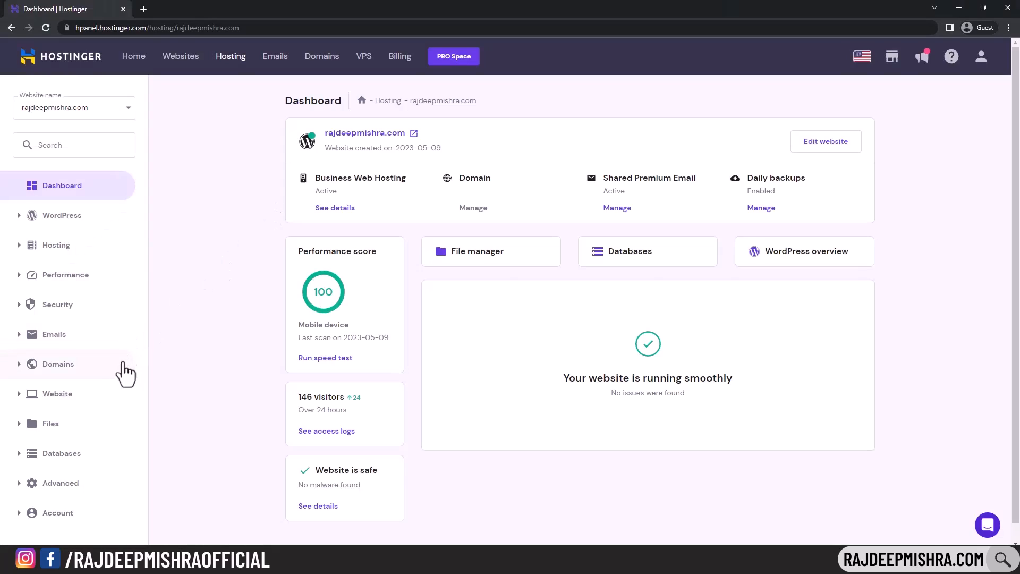
- Add the subdomain lms.rajdeepmishra.com, then expand Databases in the sidebar
left_click(44, 393)
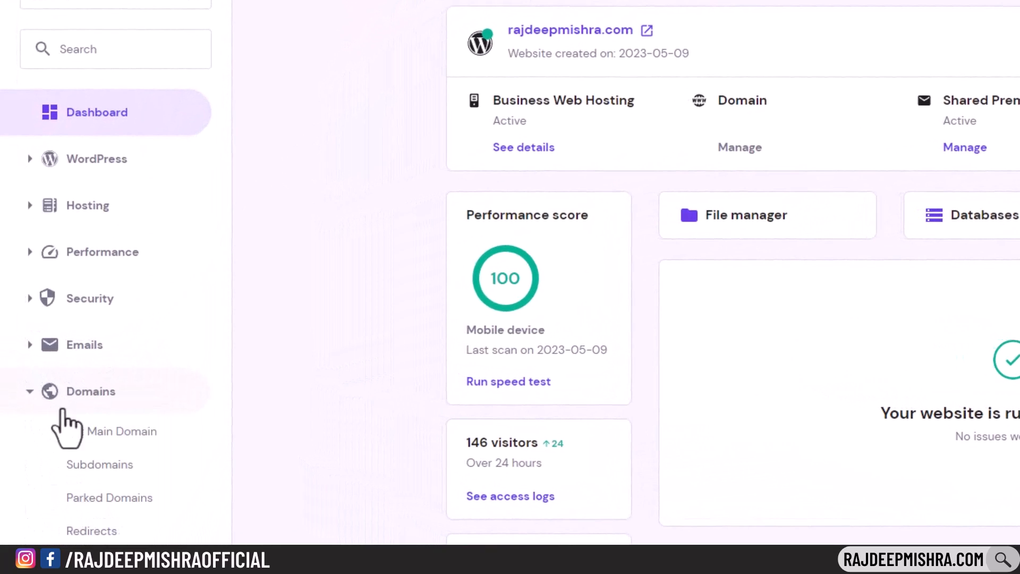
left_click(116, 466)
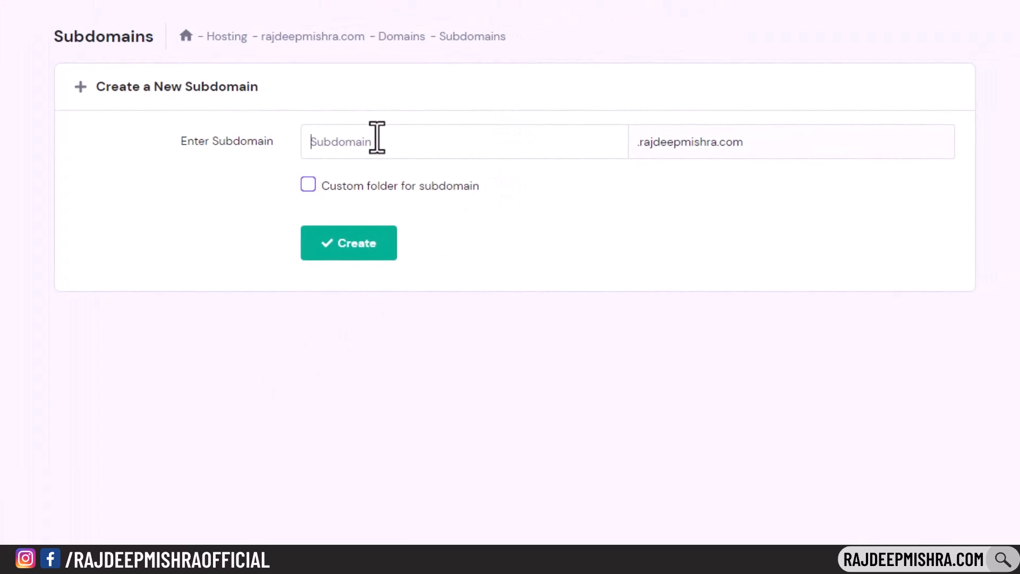
type("lms")
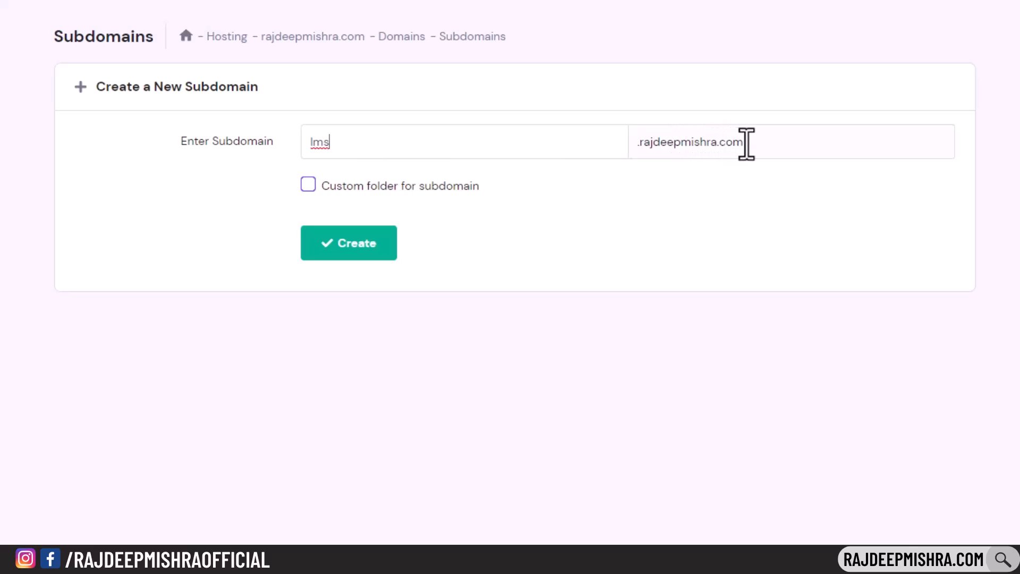
left_click(357, 248)
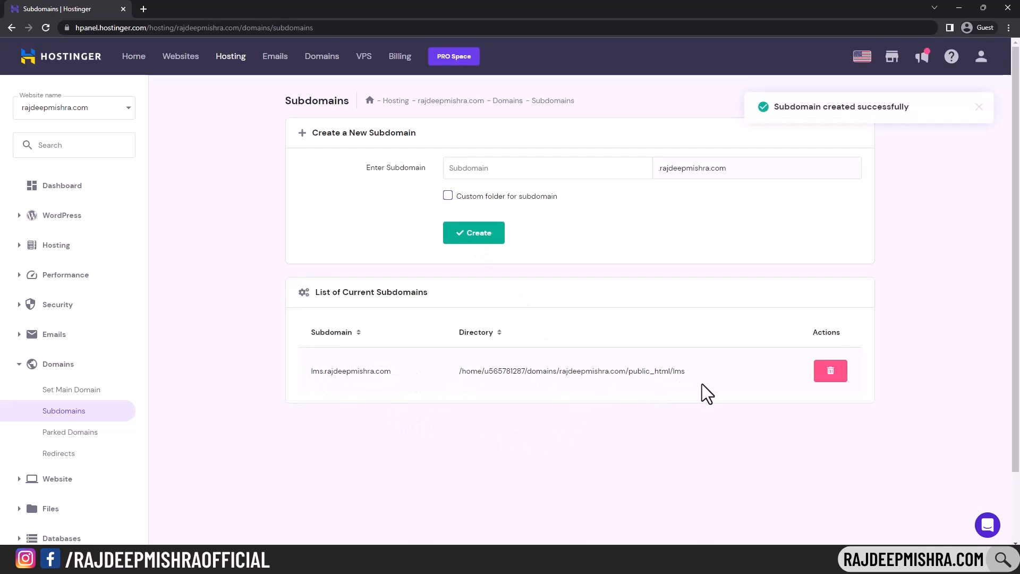
scroll(69, 372, "down", 2)
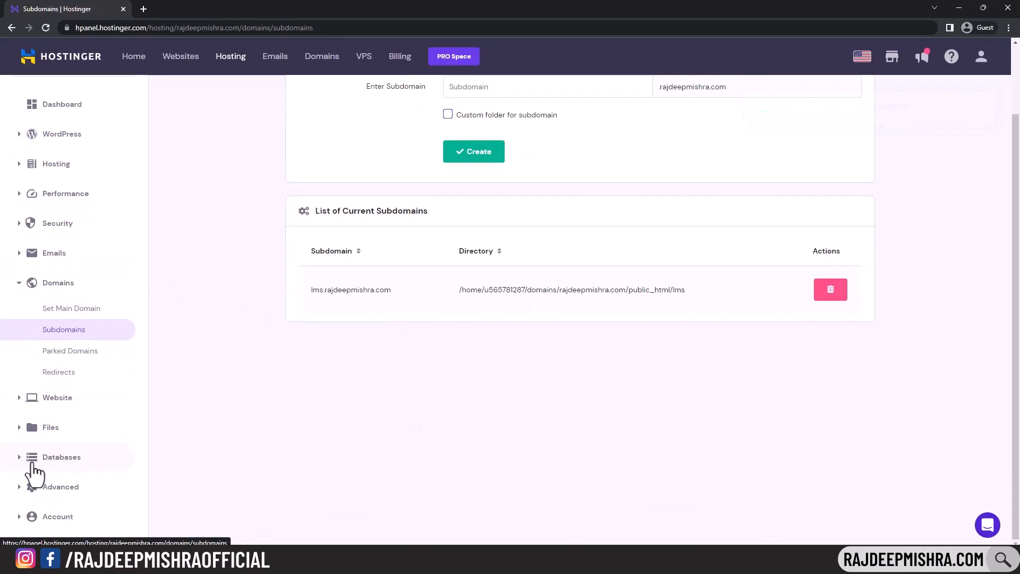
left_click(30, 457)
- Create MySQL database lmsrajdeep with user lmsrajdeep and a pasted password
left_click(59, 421)
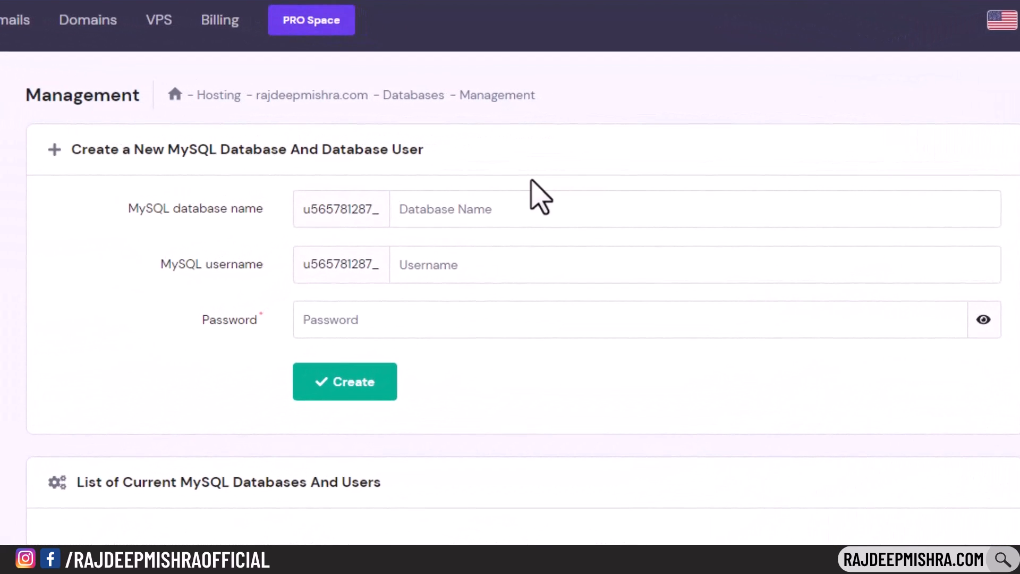
type("Imr")
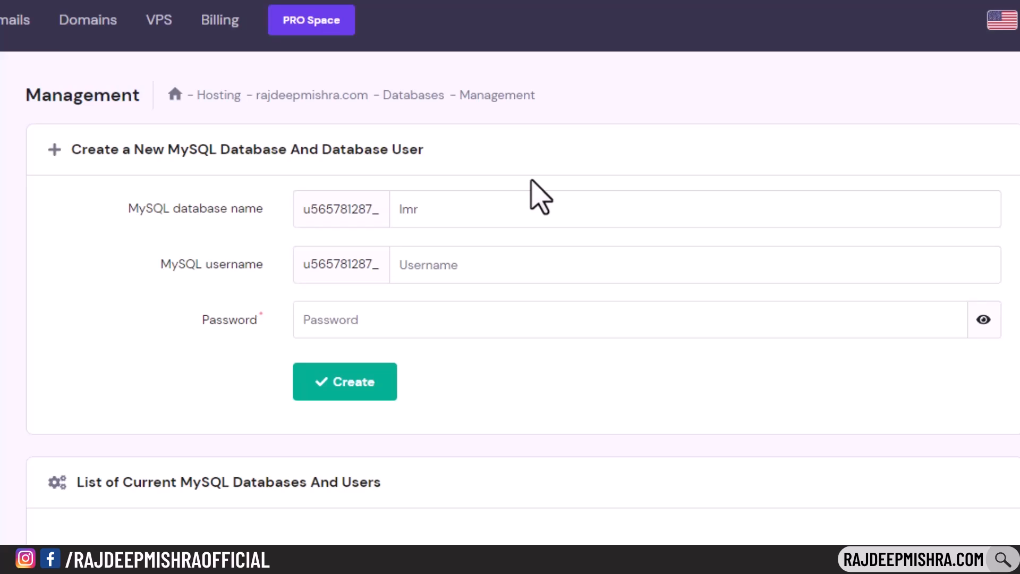
key("ctrl+a")
type("Imsrajdeep")
left_click(523, 268)
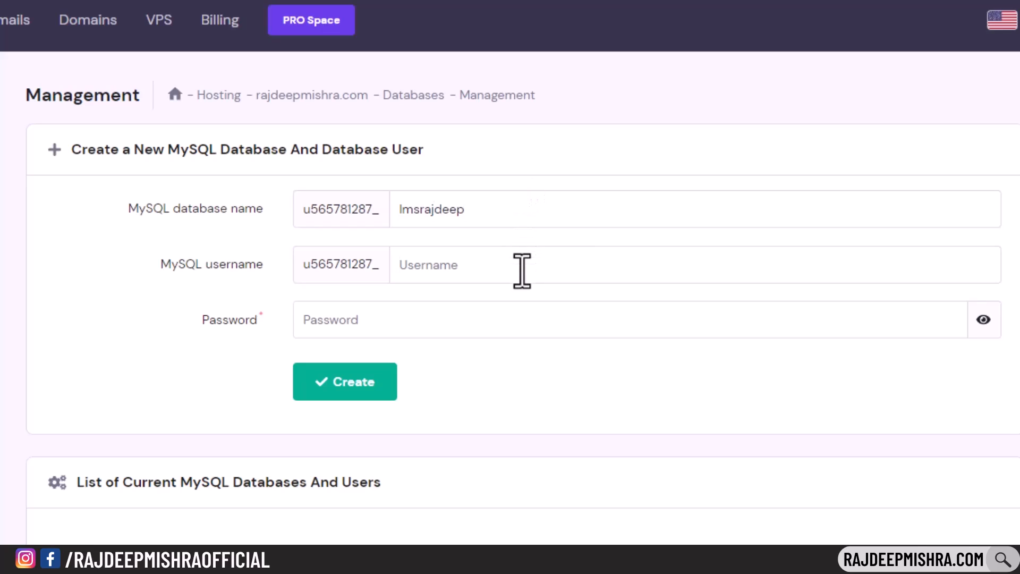
type("Imsrajdeep")
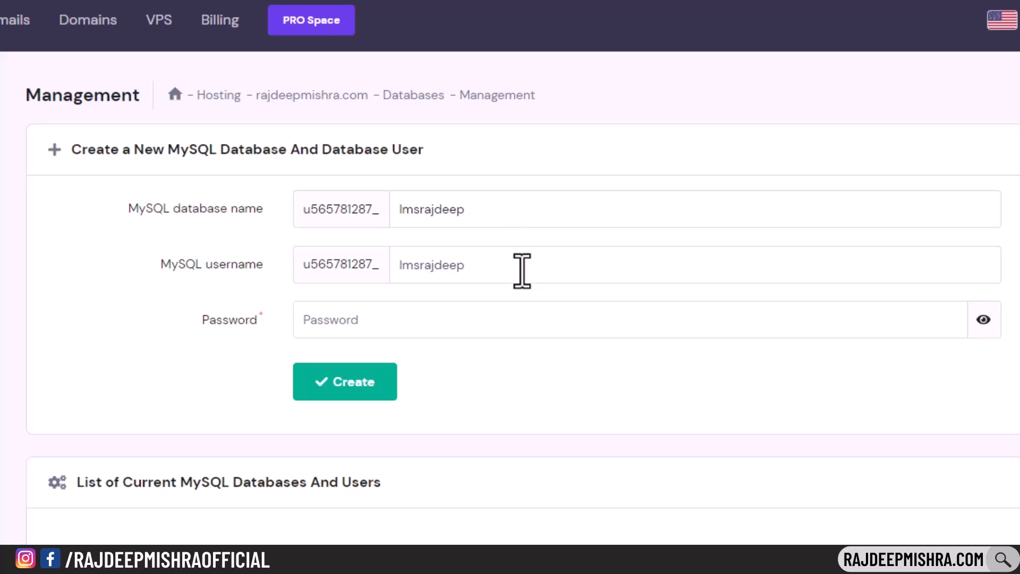
left_click(489, 314)
type("R")
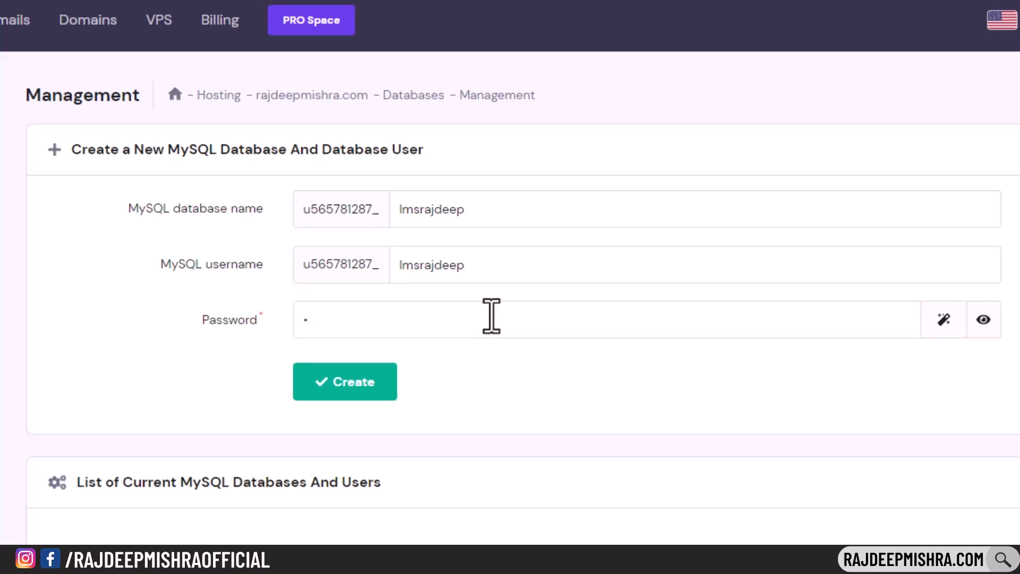
key("ctrl+v")
left_click(351, 391)
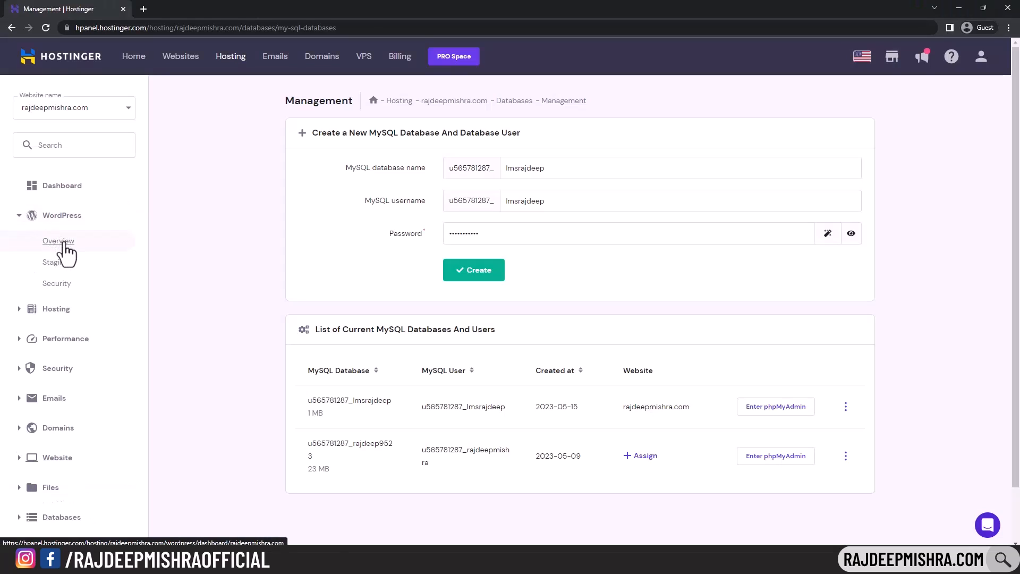
- Switch WordPress Overview to lms.rajdeepmishra.com and begin a WordPress installation there
left_click(60, 242)
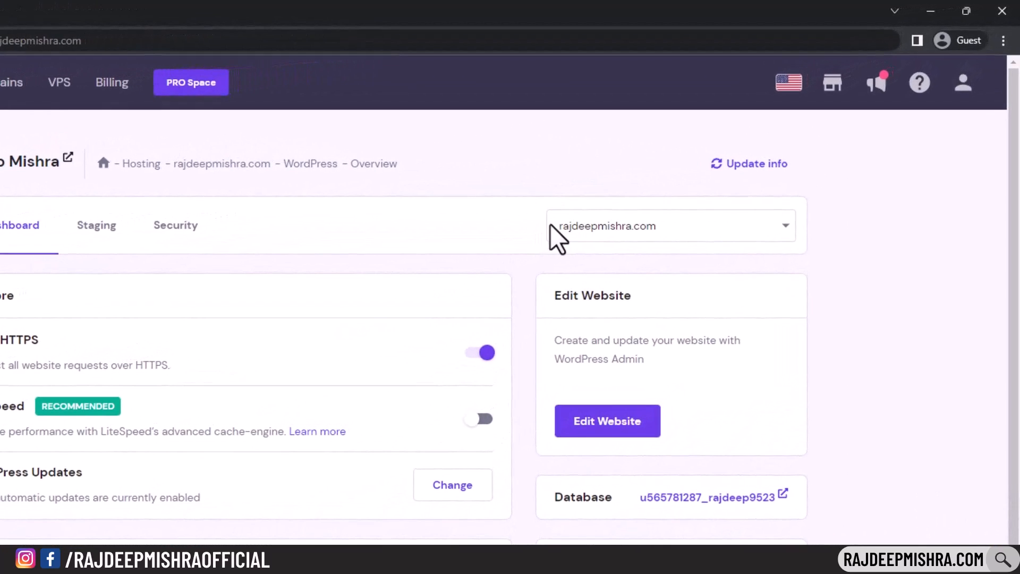
left_click(702, 232)
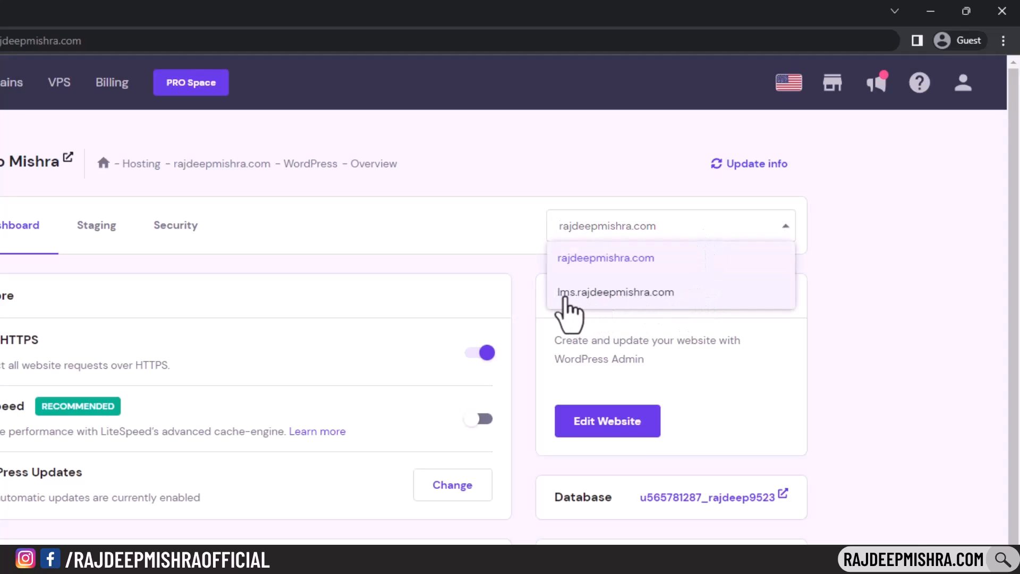
left_click(673, 308)
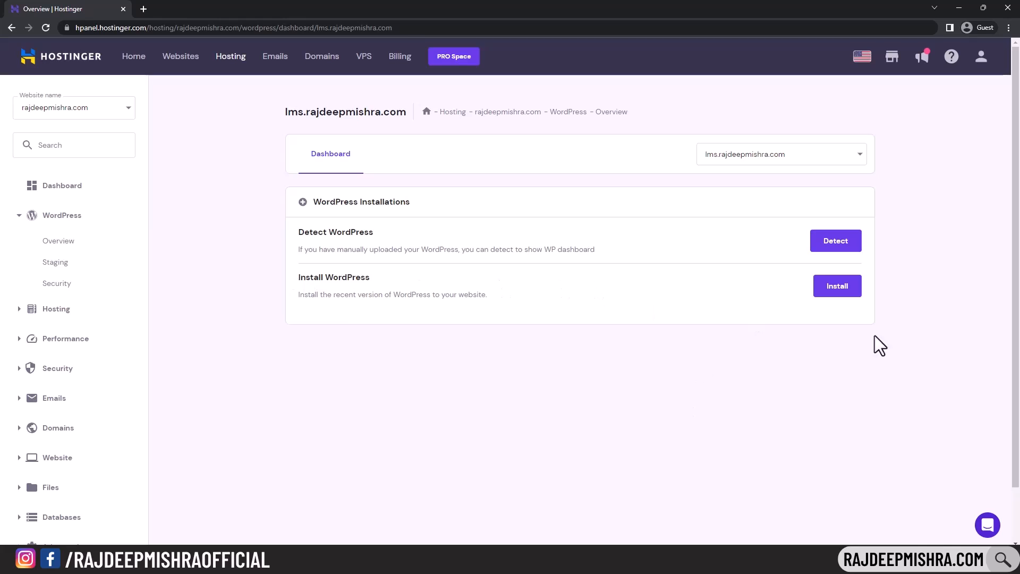
left_click(832, 293)
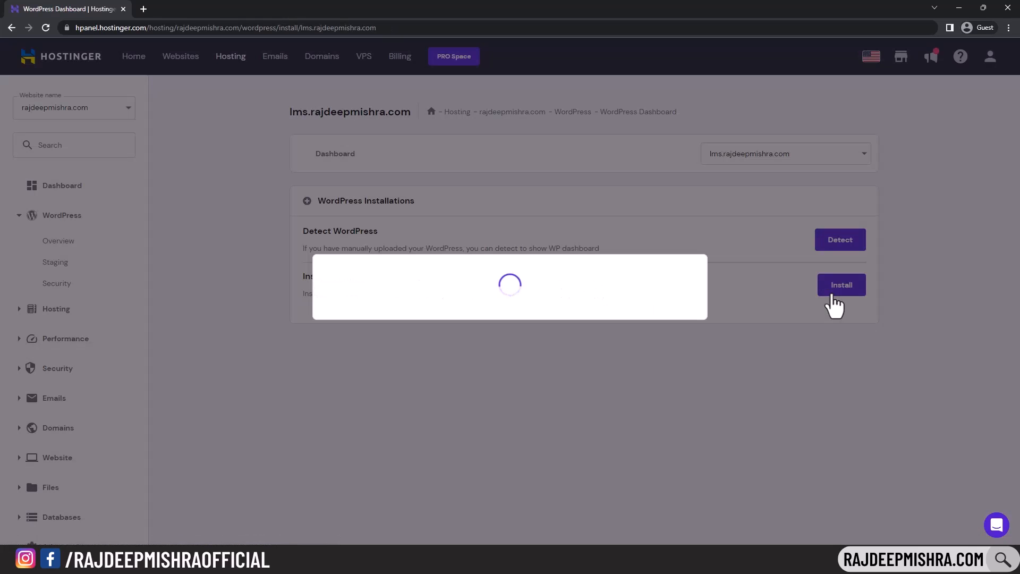
left_click(453, 258)
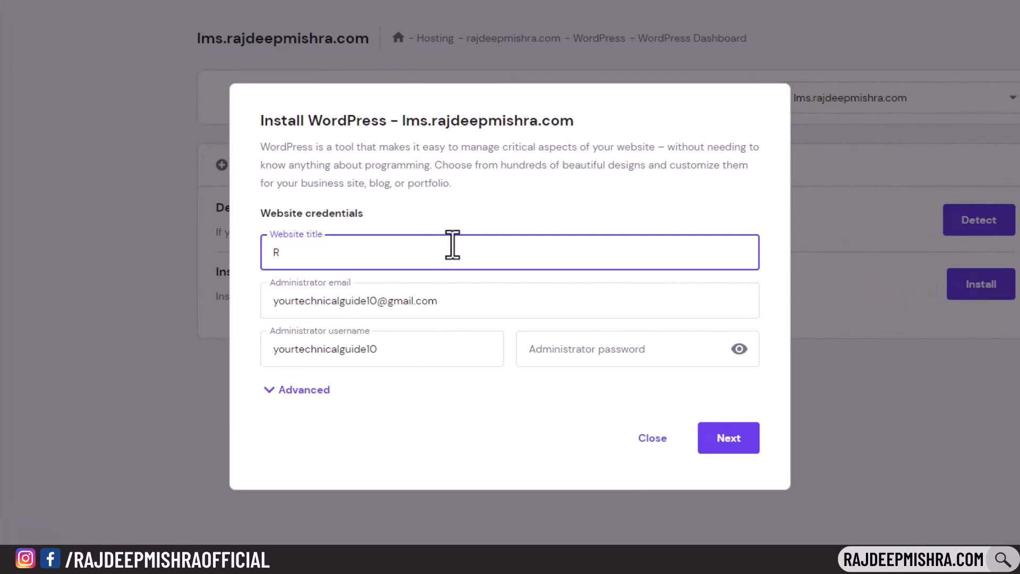
- Enter the website title, administrator e-mail, username admin and the admin password
type("Rajdeep Mishra")
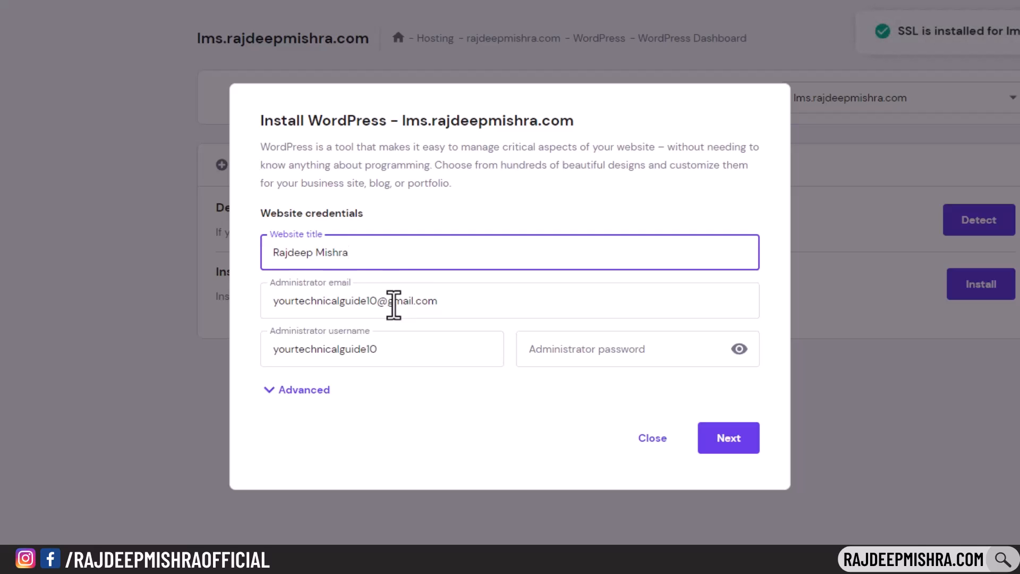
left_click(387, 303)
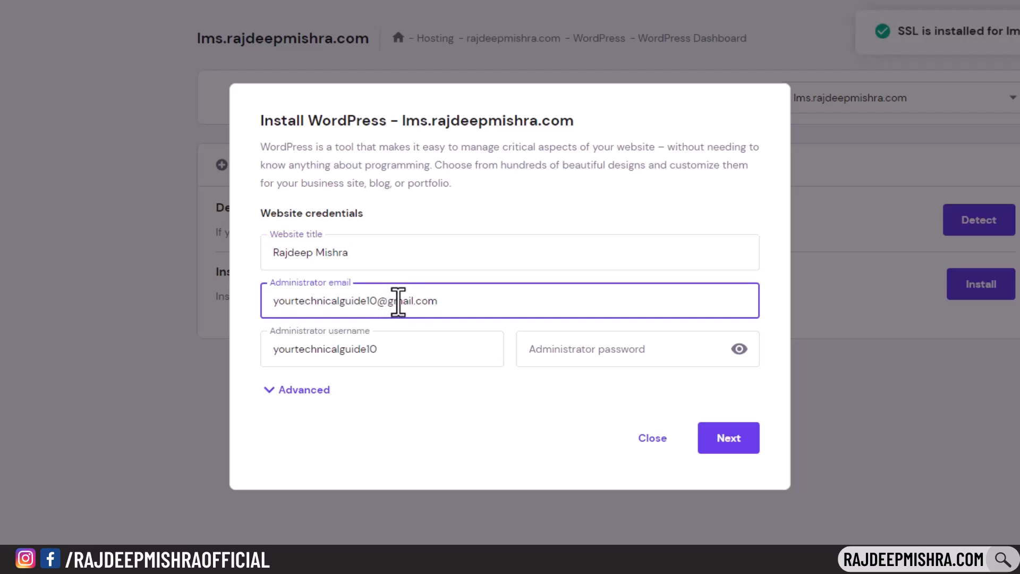
key("ctrl+a")
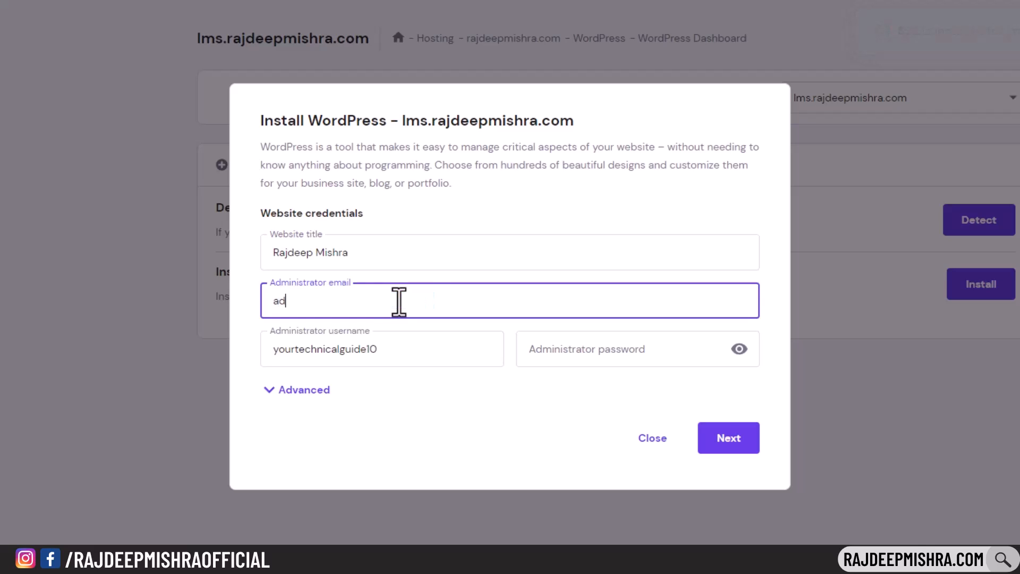
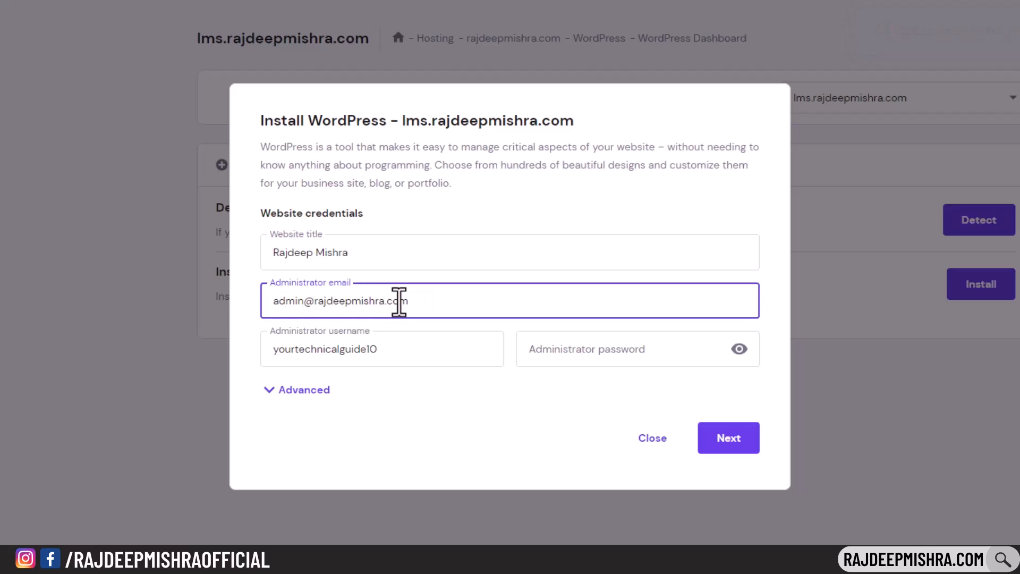
left_click_drag(274, 304, 441, 307)
left_click(441, 306)
left_click(405, 355)
key("ctrl+a")
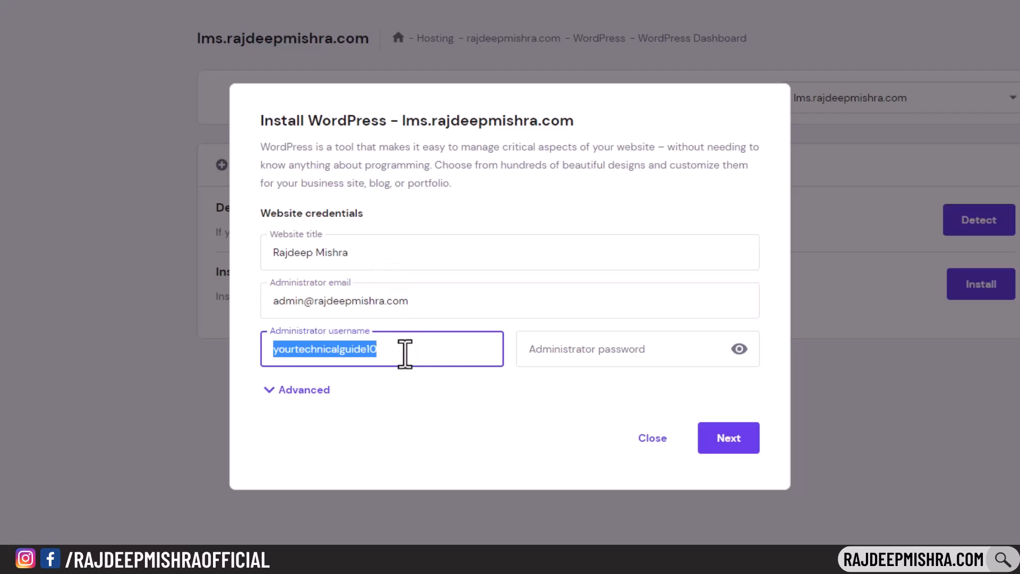
type("admin")
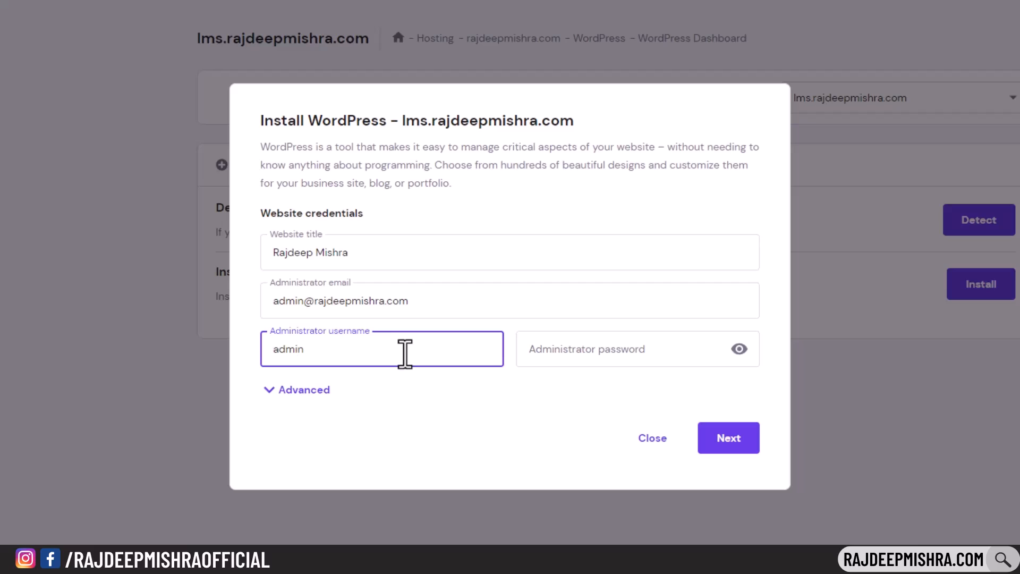
left_click(647, 351)
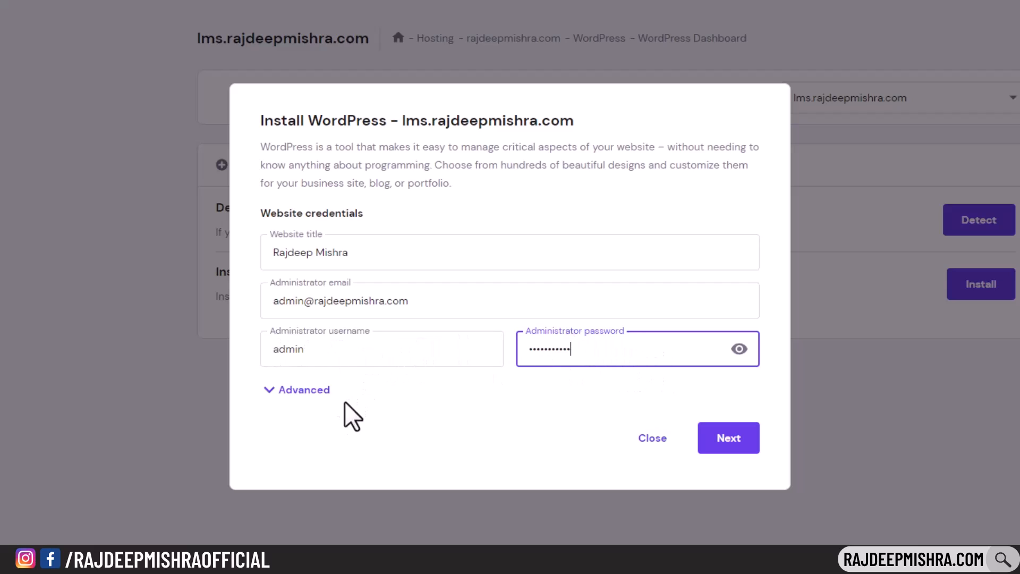
- Under Advanced, select the existing lmsrajdeep database and enter its password
left_click(294, 391)
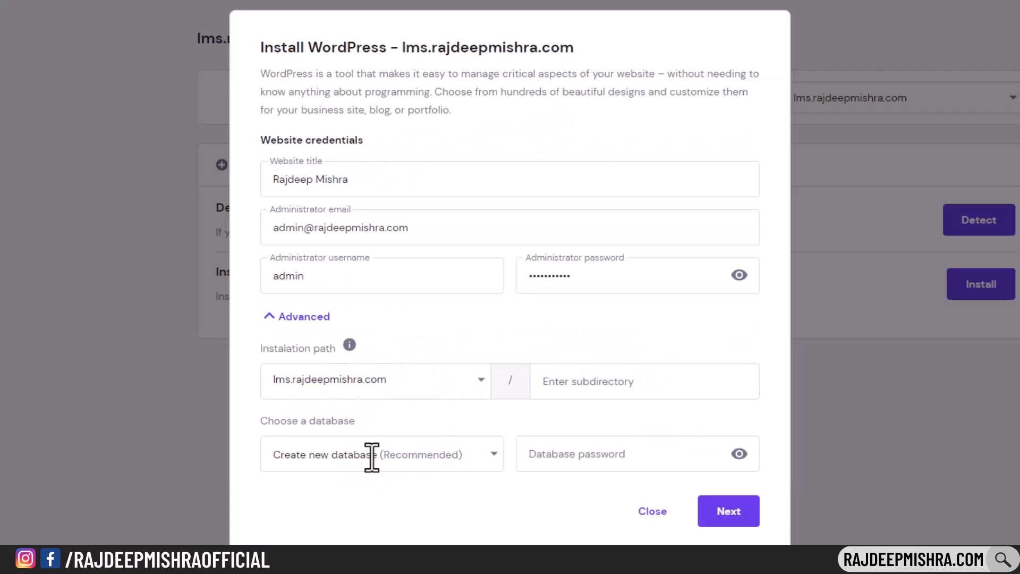
left_click(372, 457)
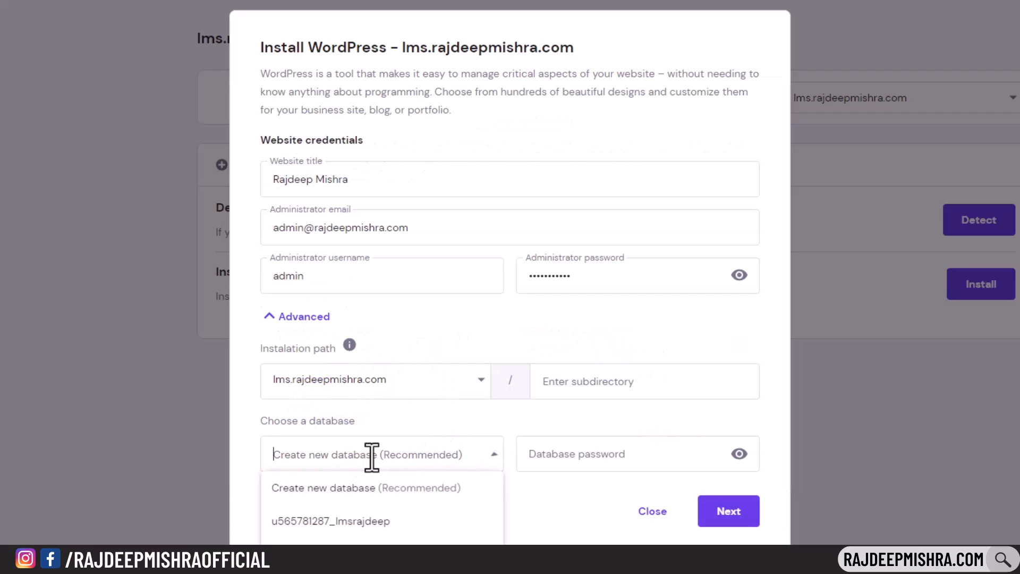
left_click(372, 523)
left_click(605, 461)
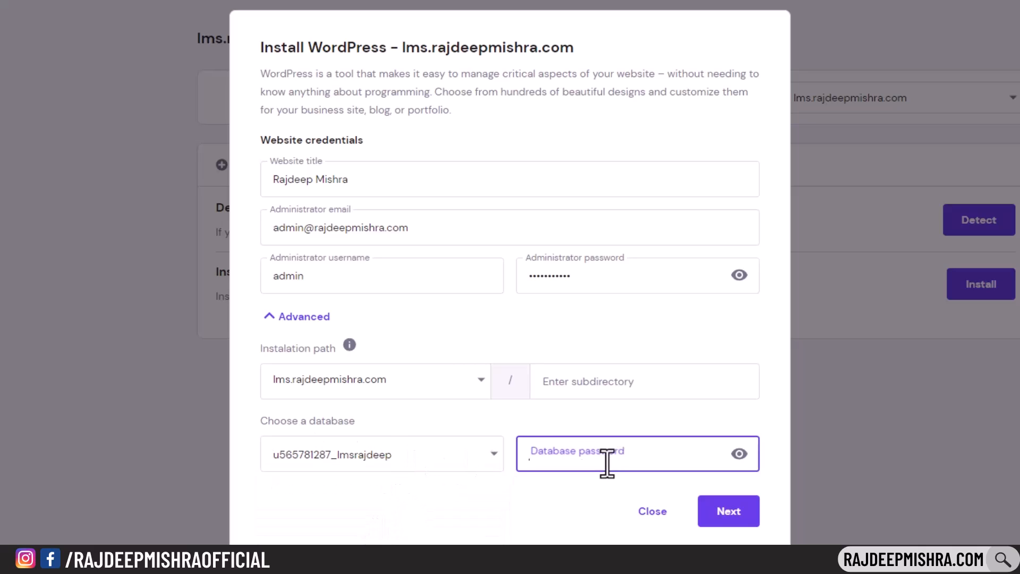
type("•••••••")
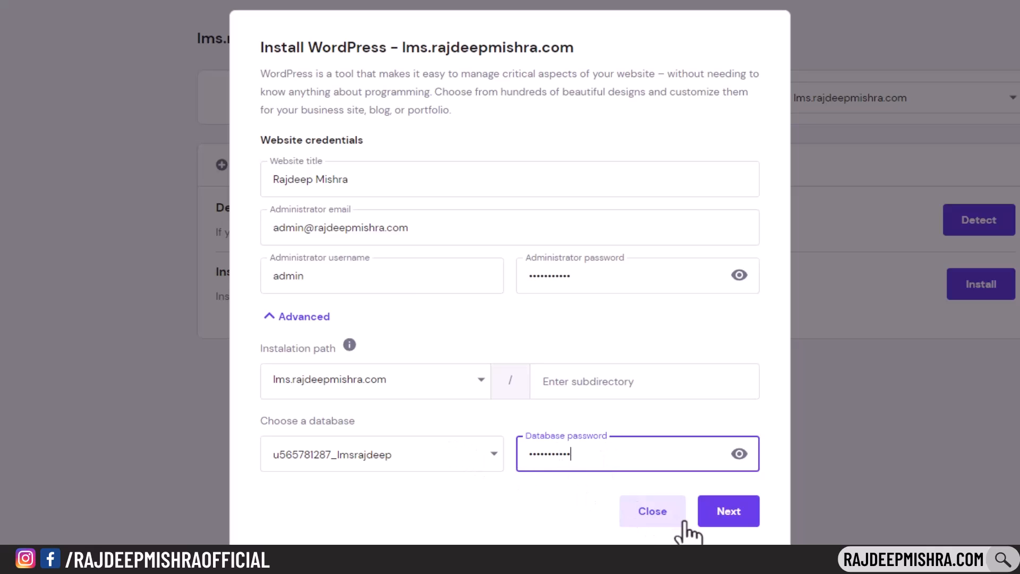
- Keep WordPress 6.2 (Recommended) in English and start the installation
left_click(718, 519)
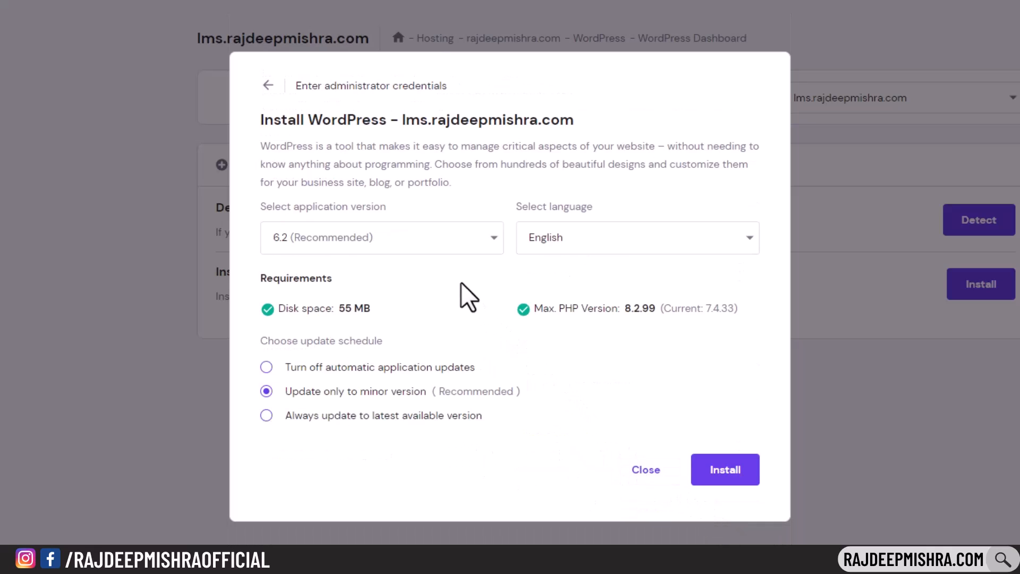
left_click(470, 239)
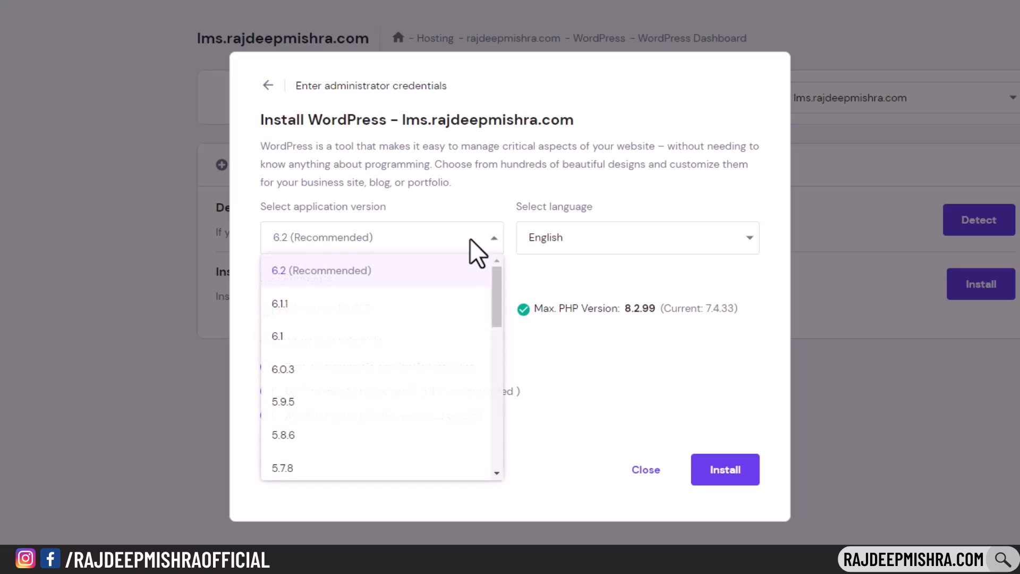
left_click(470, 238)
left_click(638, 240)
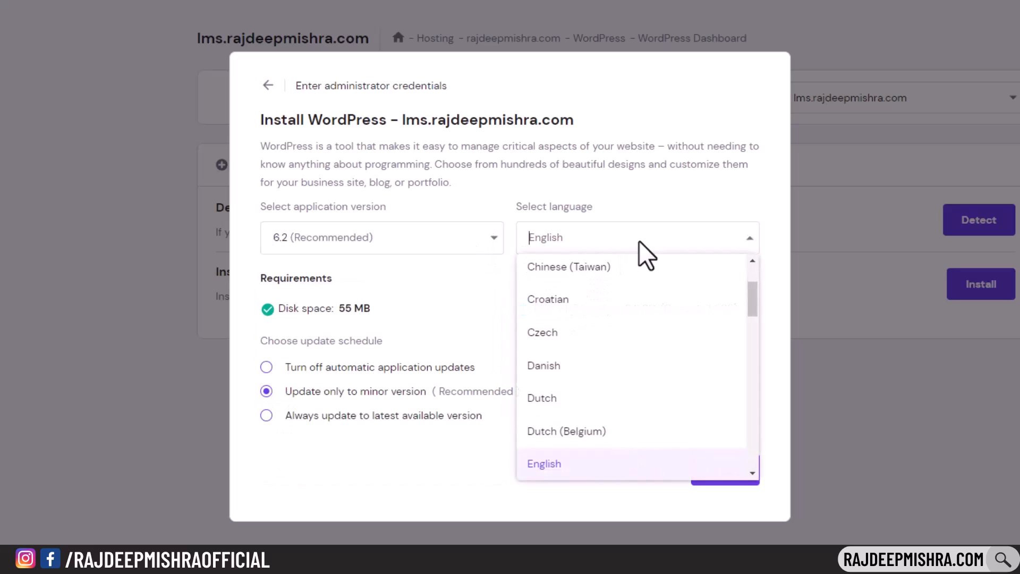
left_click(639, 240)
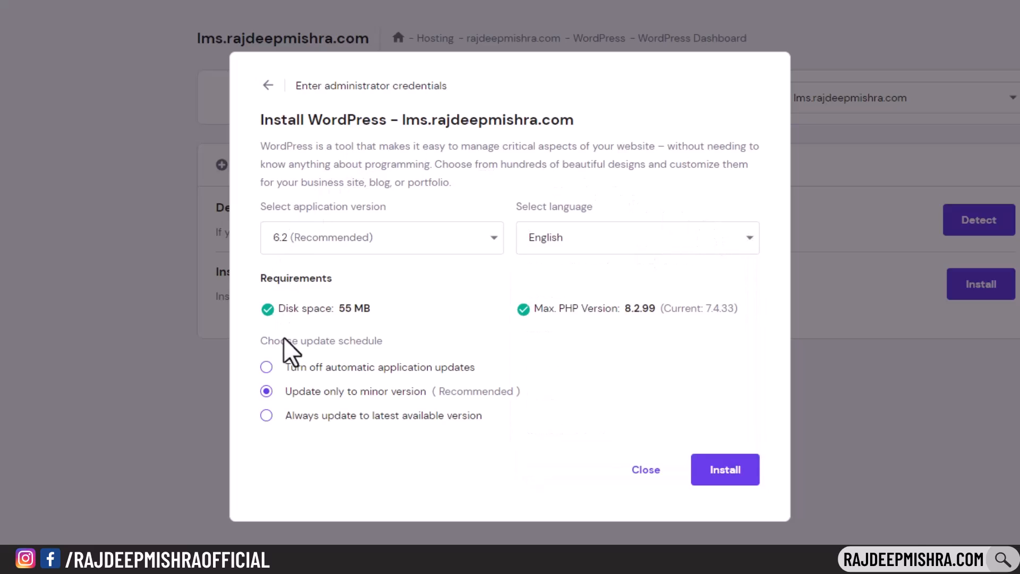
left_click(726, 470)
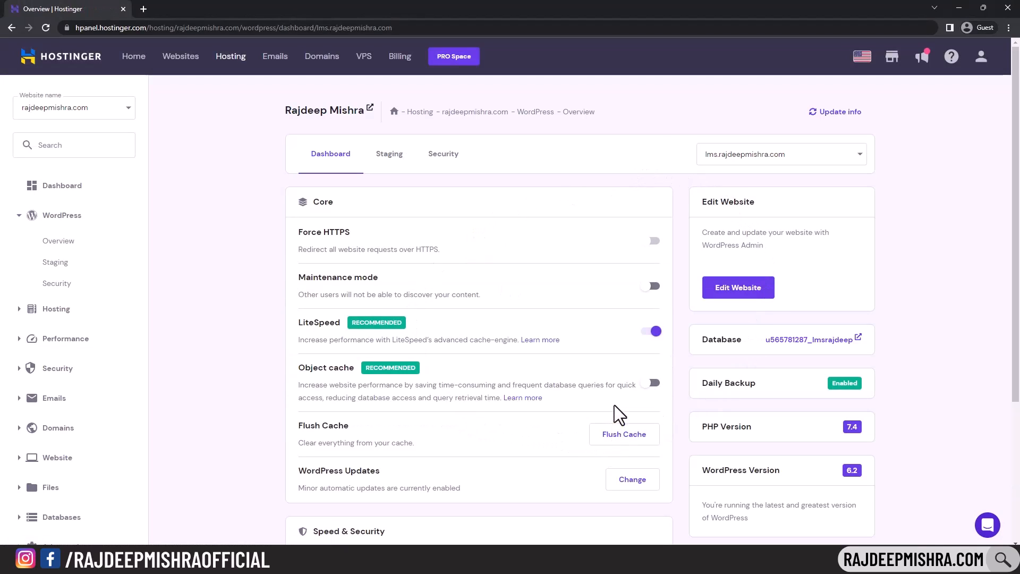
- Open the lms site's wp-admin Dashboard in a new tab from hPanel
left_click(759, 294)
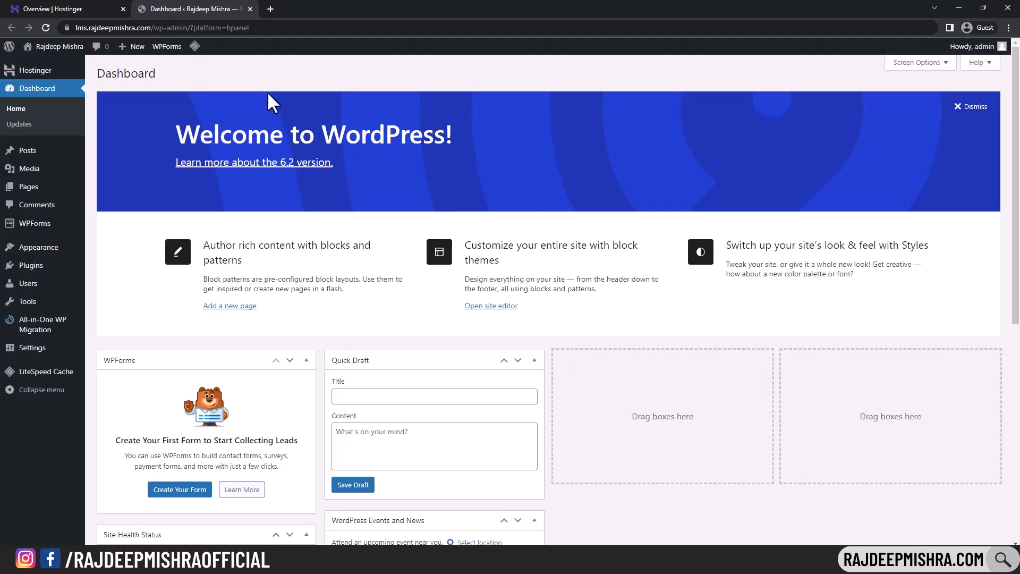
left_click(82, 9)
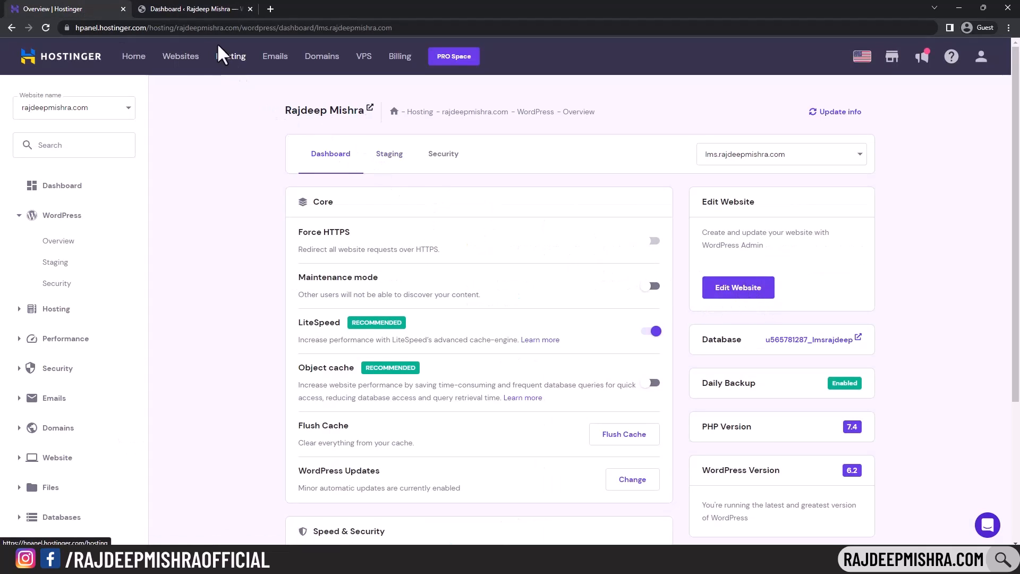
left_click(200, 9)
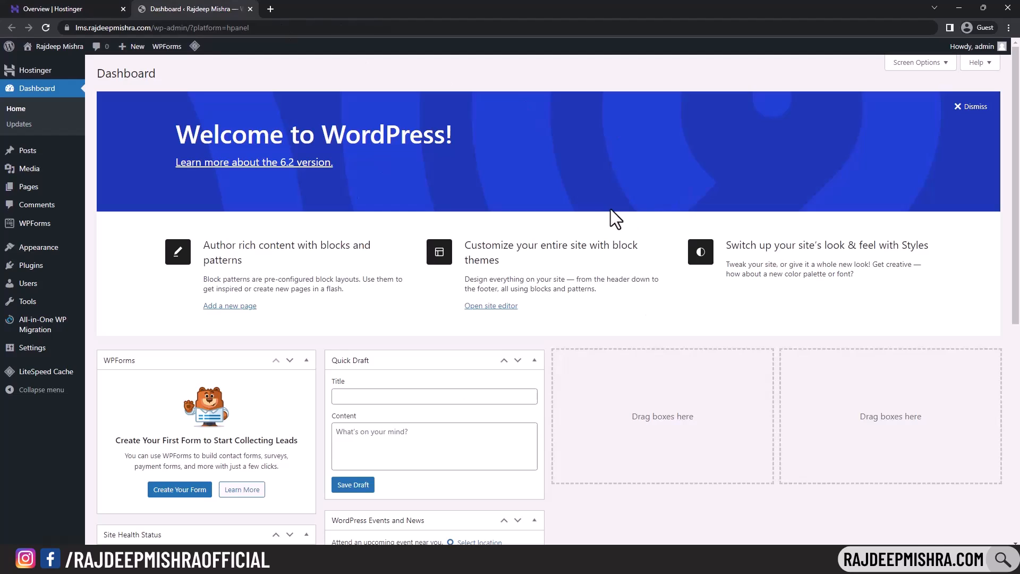
- Log out of WordPress and load lms.rajdeepmishra.com/wp-admin in the address bar
mouse_move(1001, 48)
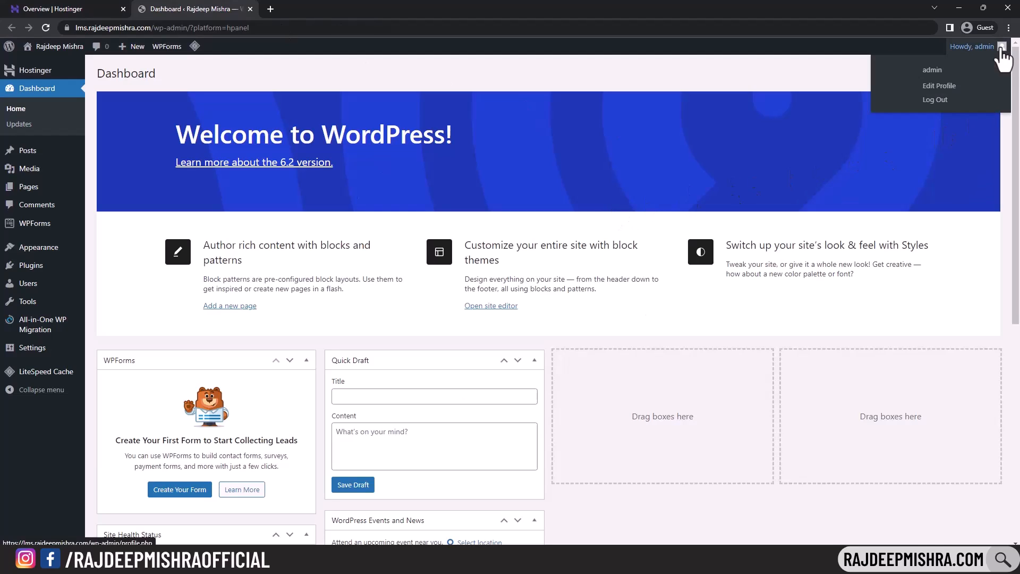
left_click(945, 106)
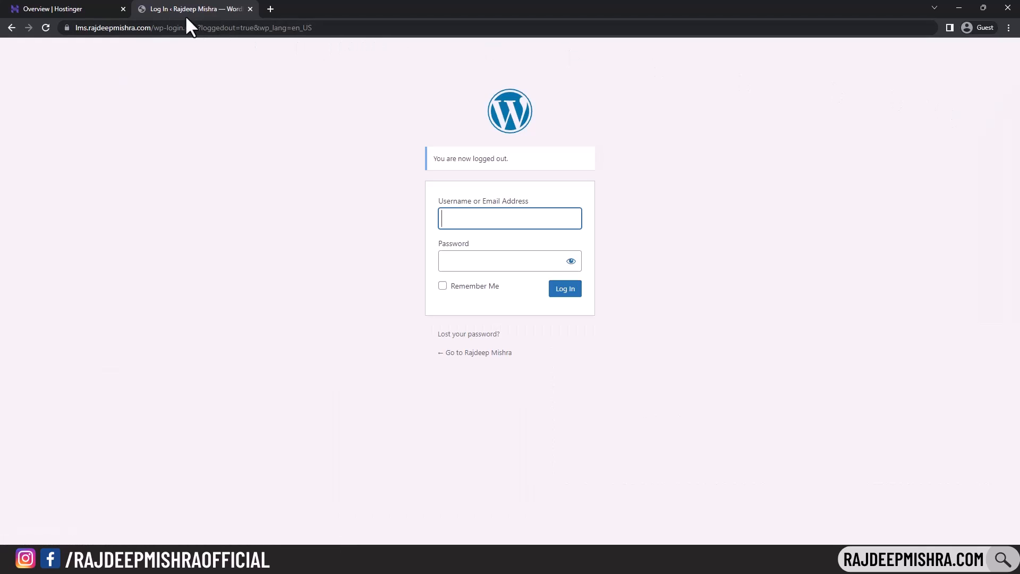
left_click_drag(154, 27, 352, 30)
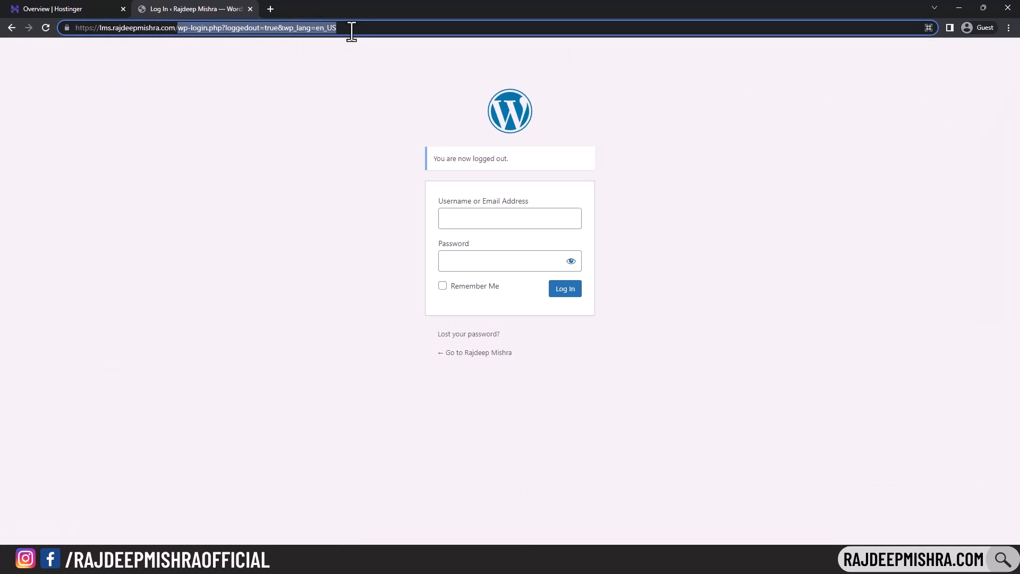
key("BackSpace")
key("BackSpace")
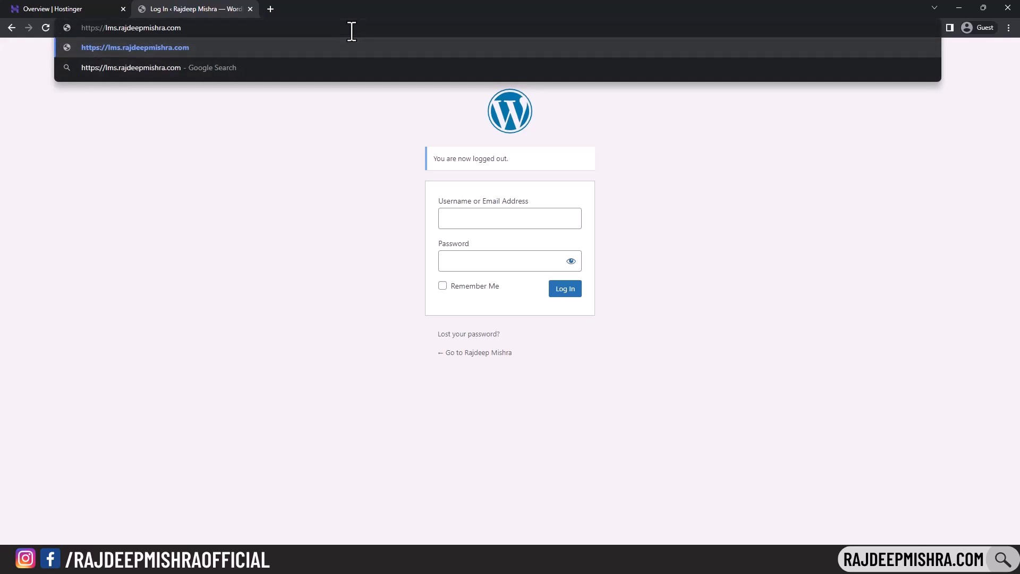
key("ctrl+a")
type("l")
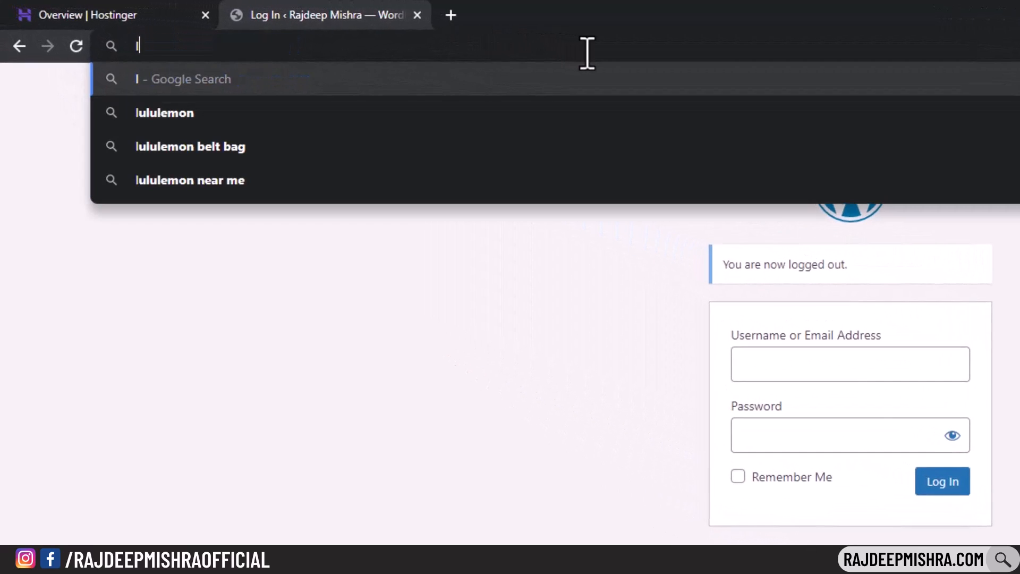
type("ms.rajdee")
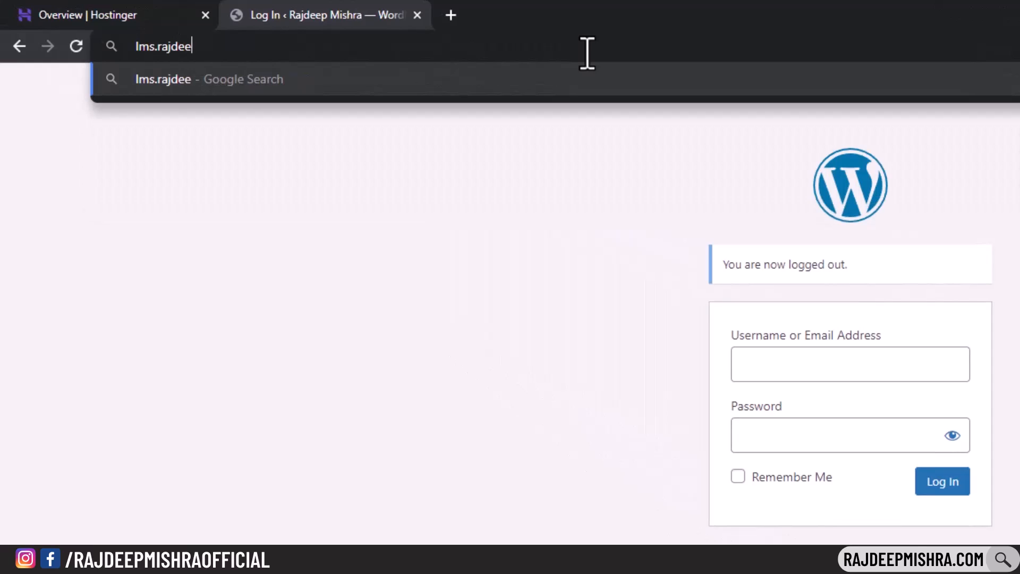
type("pmishra.com")
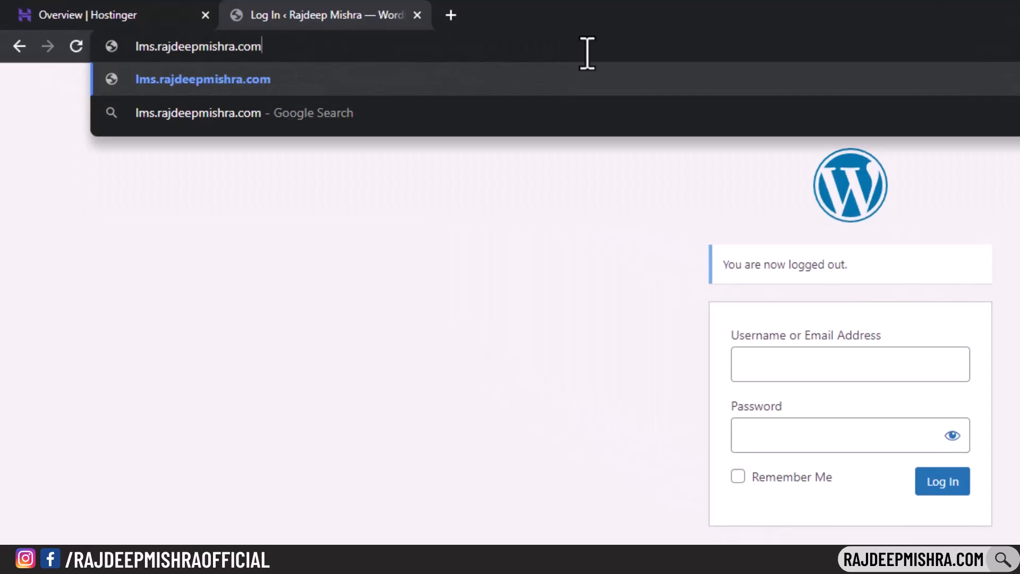
type("/")
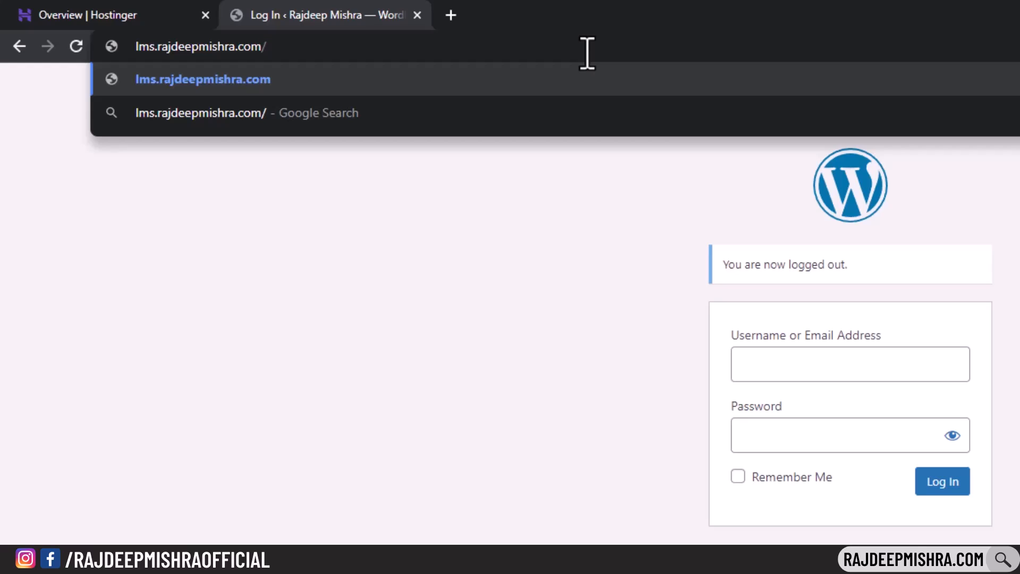
type("wp-admin")
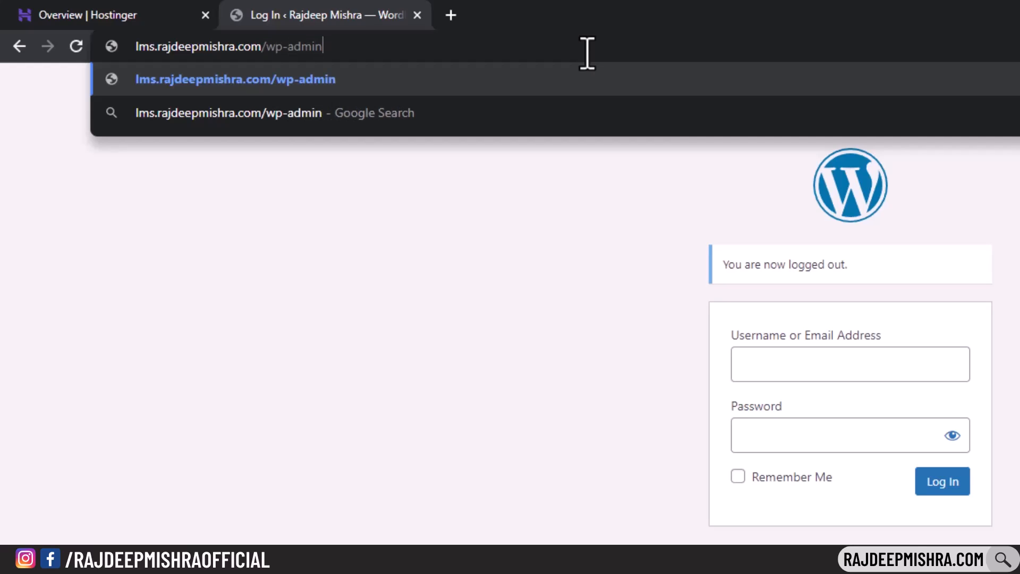
key("Return")
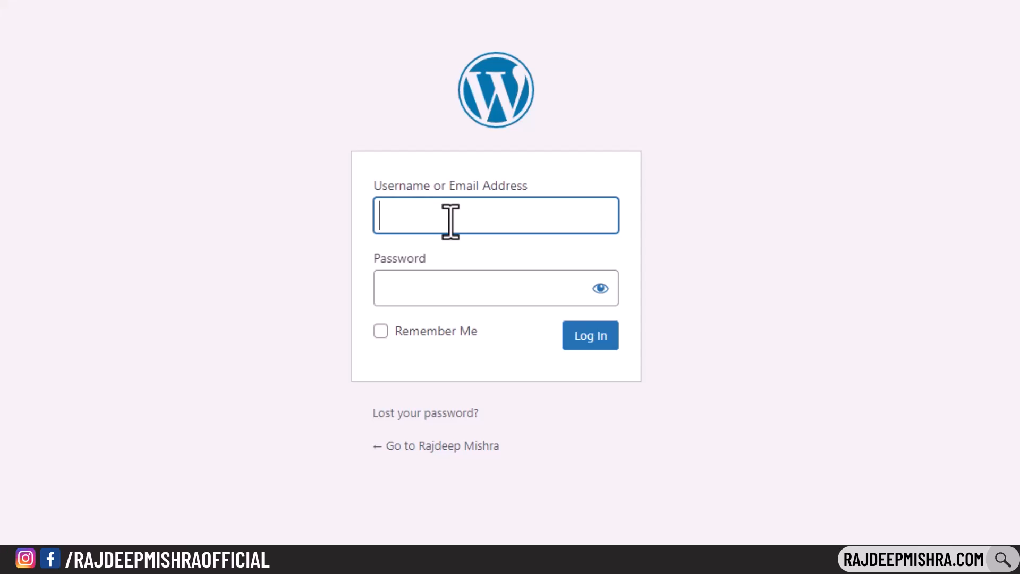
- Sign in with the administrator username and password to reach the Dashboard
type("admin")
key("Tab")
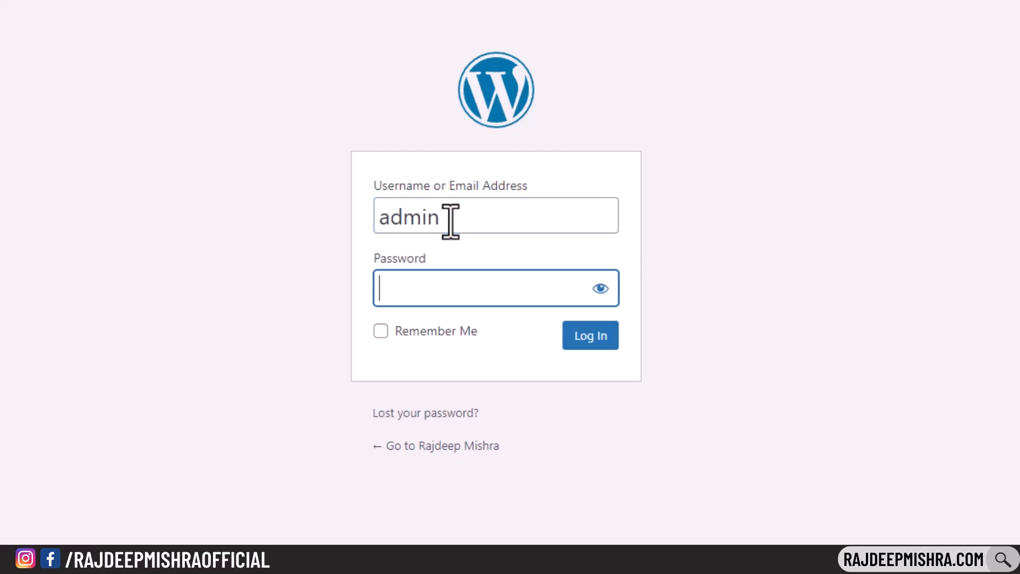
type("***********")
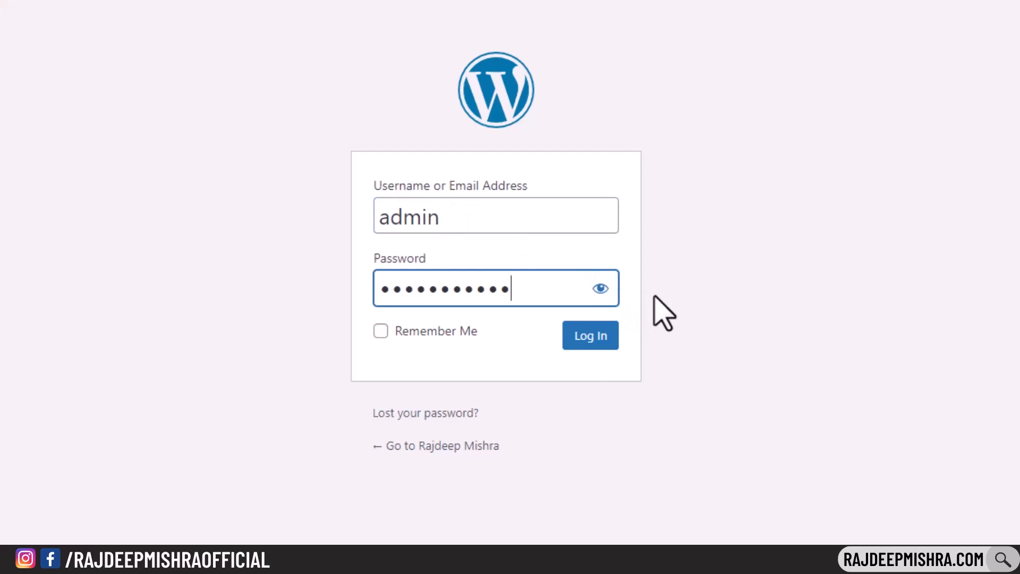
left_click(588, 339)
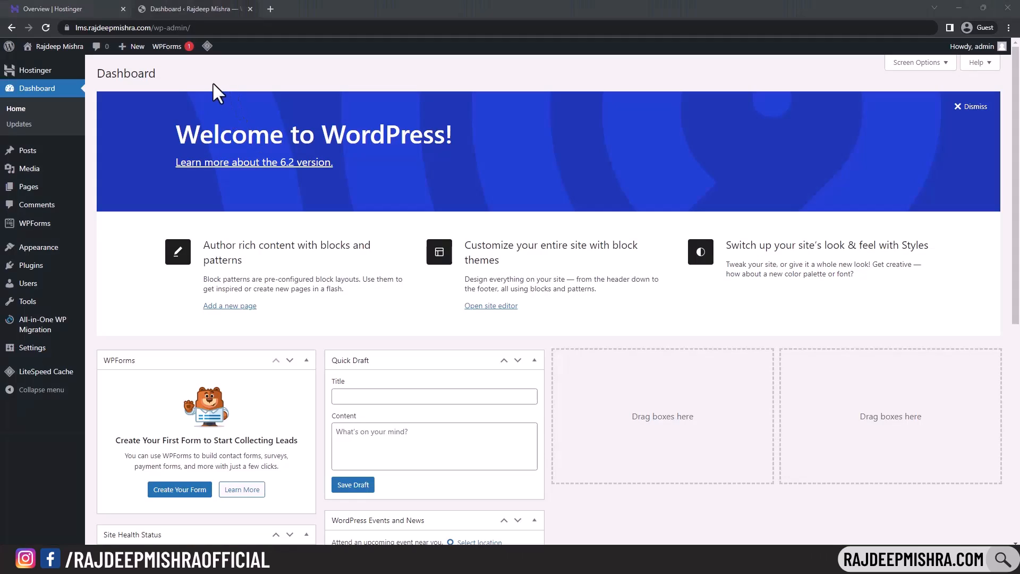
- Look at Posts and the new-post editor, dismissing its welcome guide, then go back
left_click(31, 155)
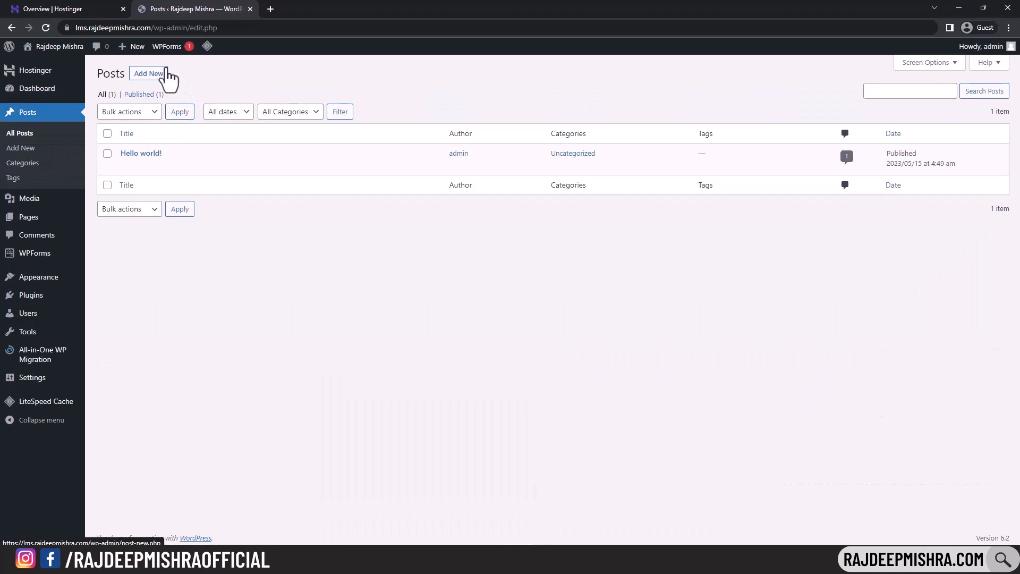
left_click(142, 78)
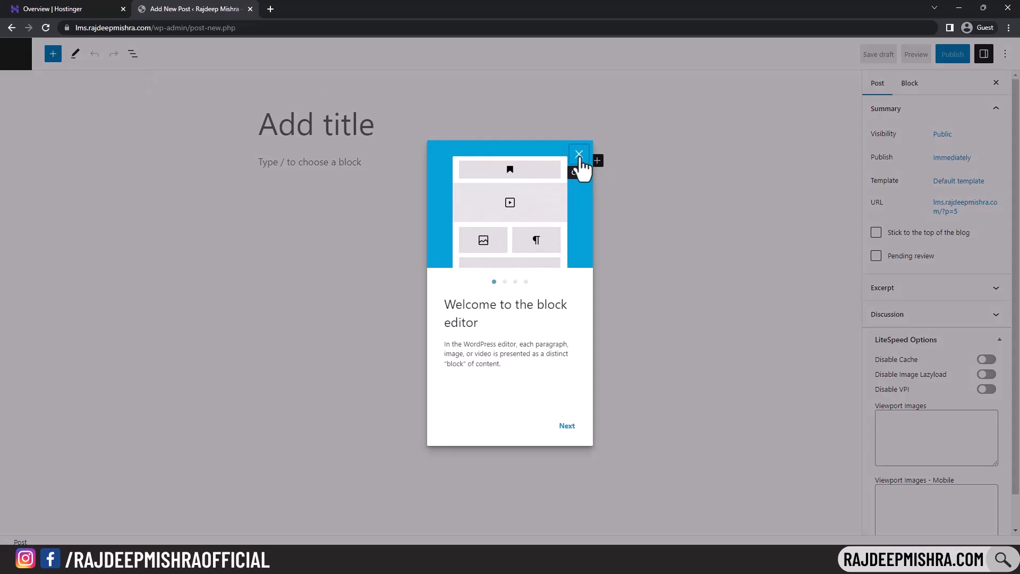
left_click(579, 158)
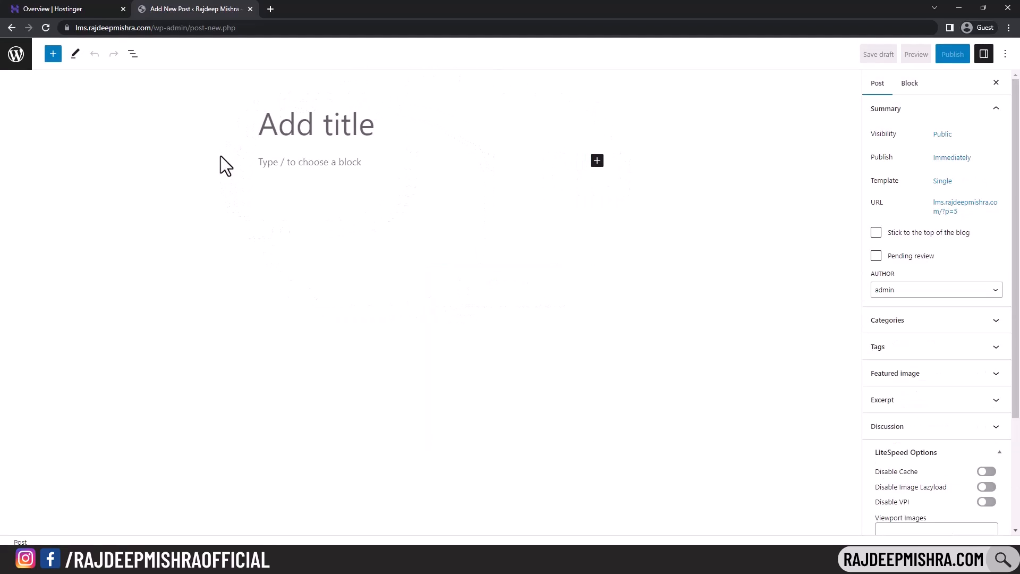
left_click(9, 27)
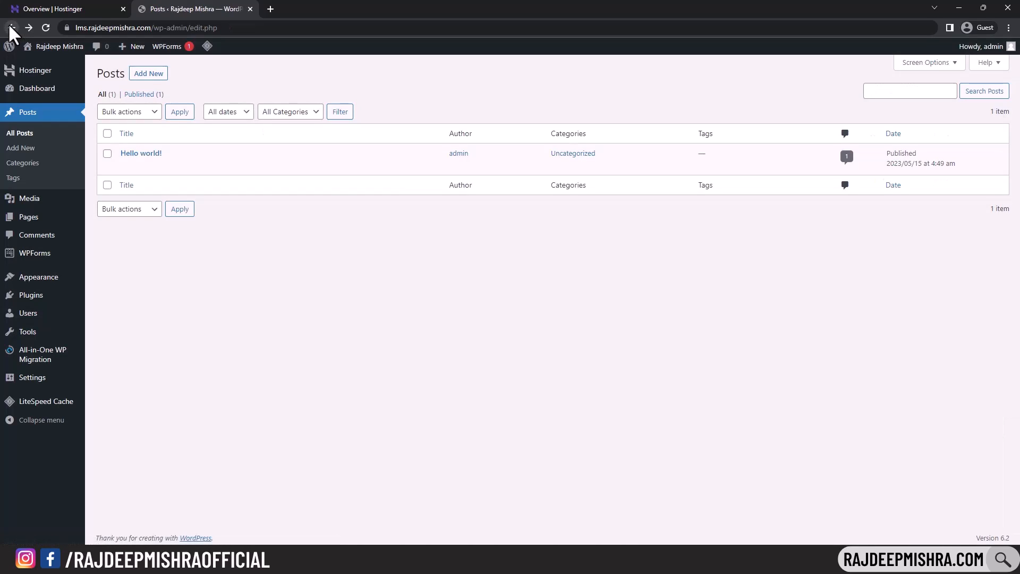
- Go to Plugins > Add New
mouse_move(44, 303)
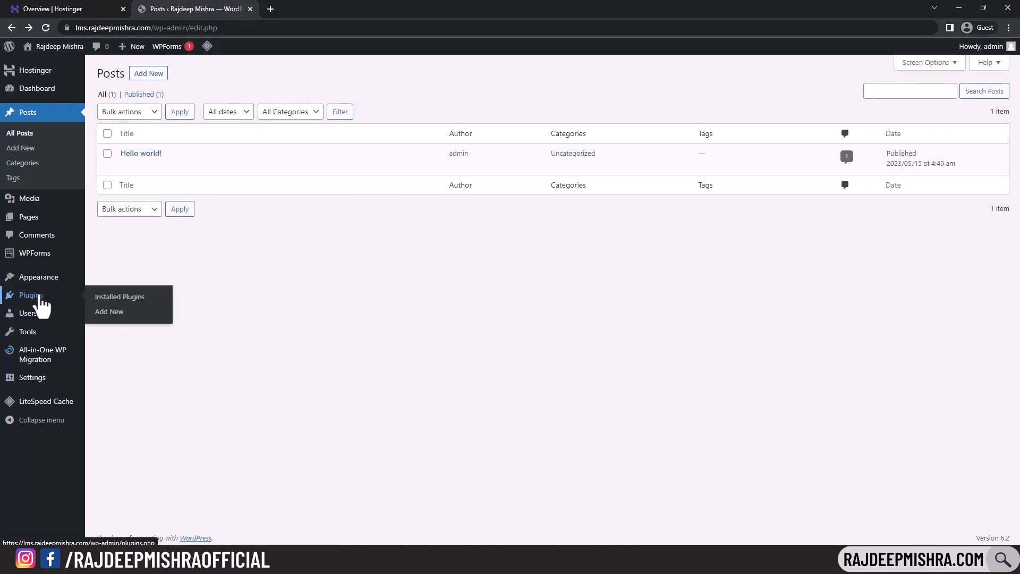
left_click(113, 314)
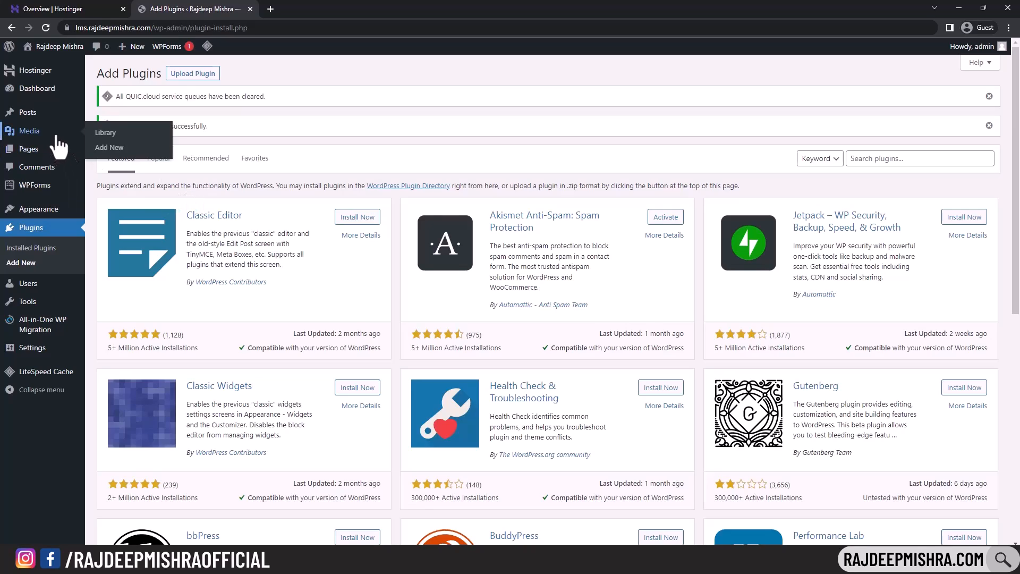
mouse_move(60, 119)
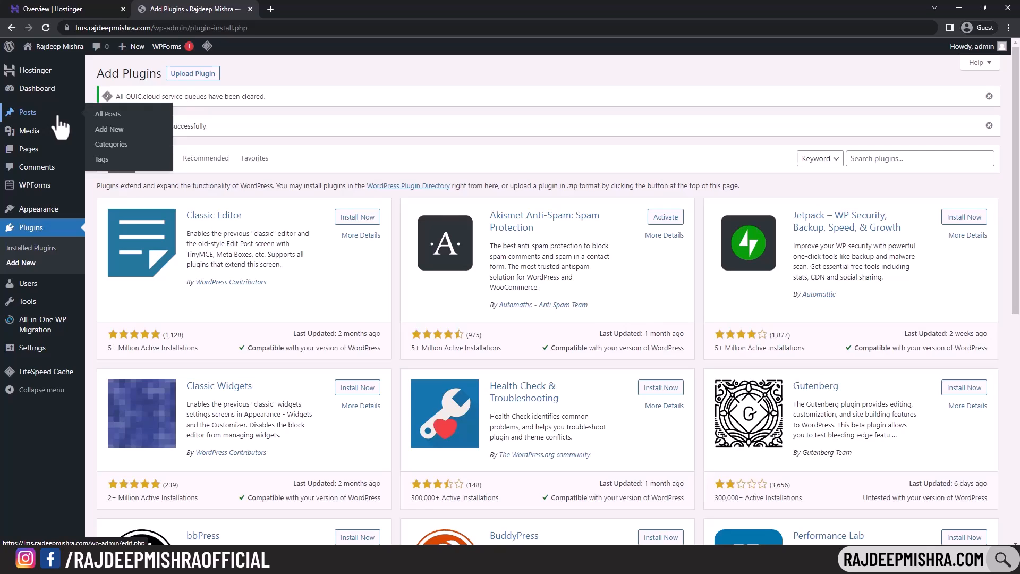
- Browse the Media Library, Pages and Comments screens, then go to Installed Plugins
left_click(29, 133)
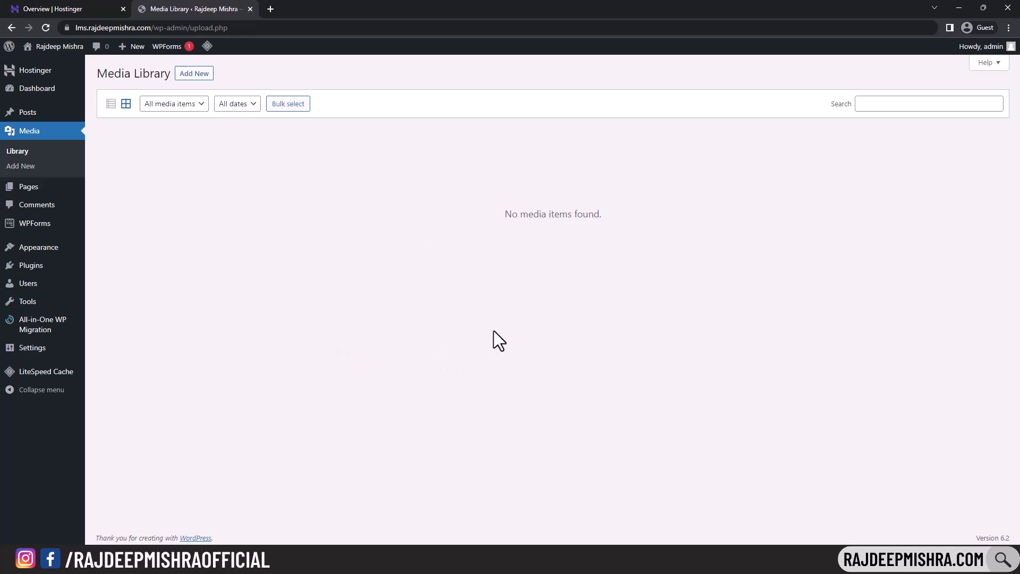
left_click(40, 187)
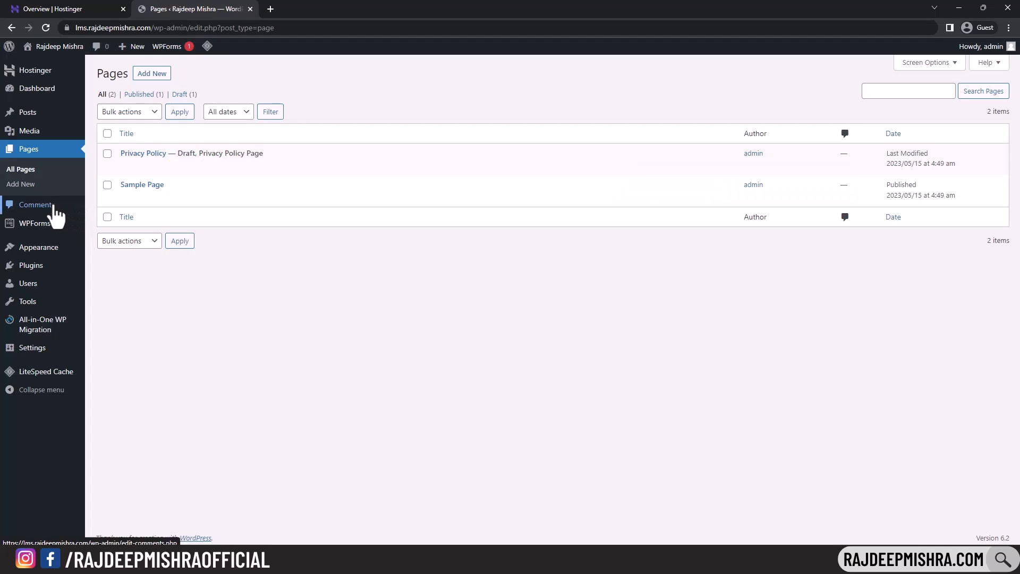
left_click(54, 207)
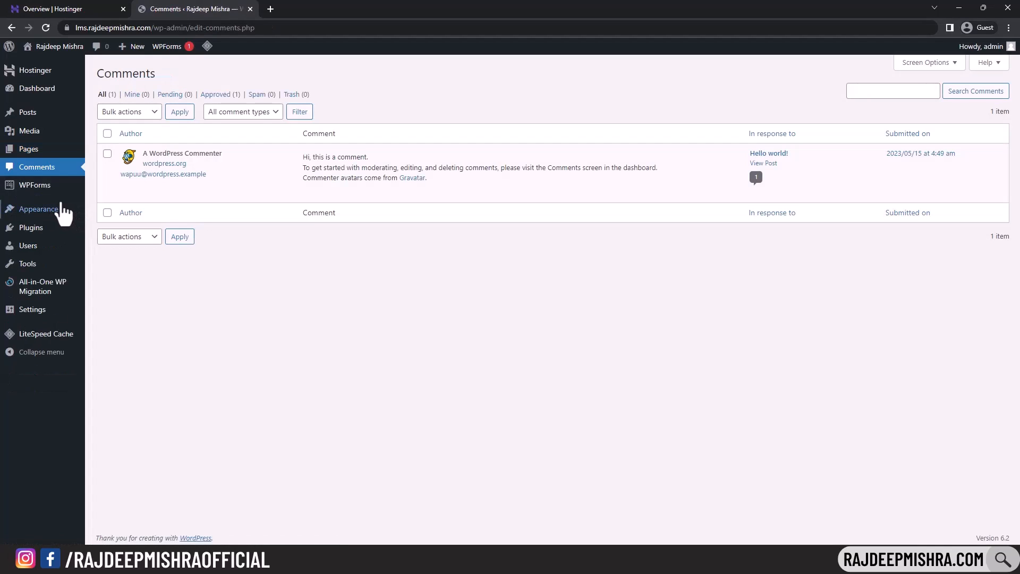
mouse_move(62, 210)
mouse_move(36, 196)
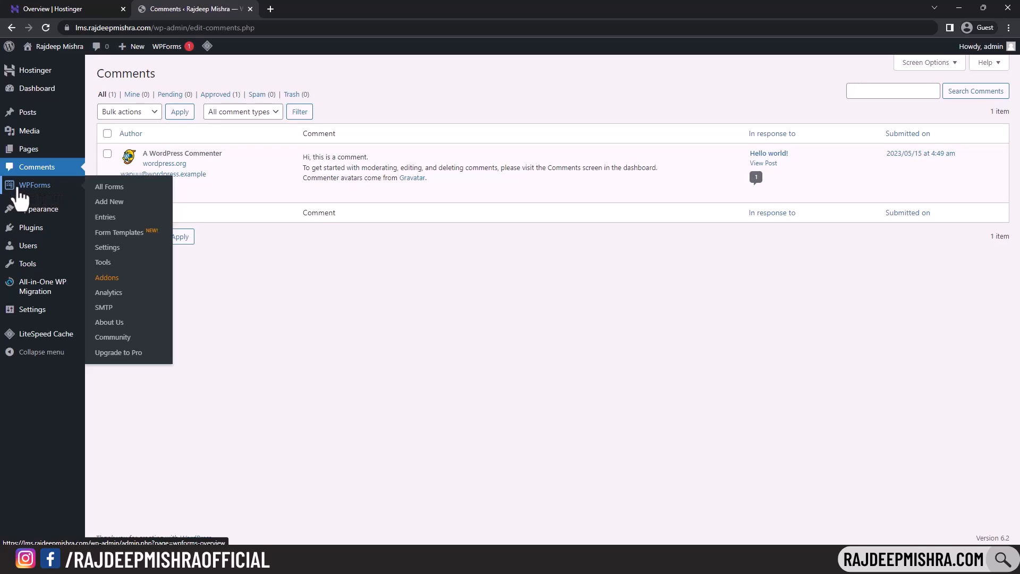
left_click(28, 228)
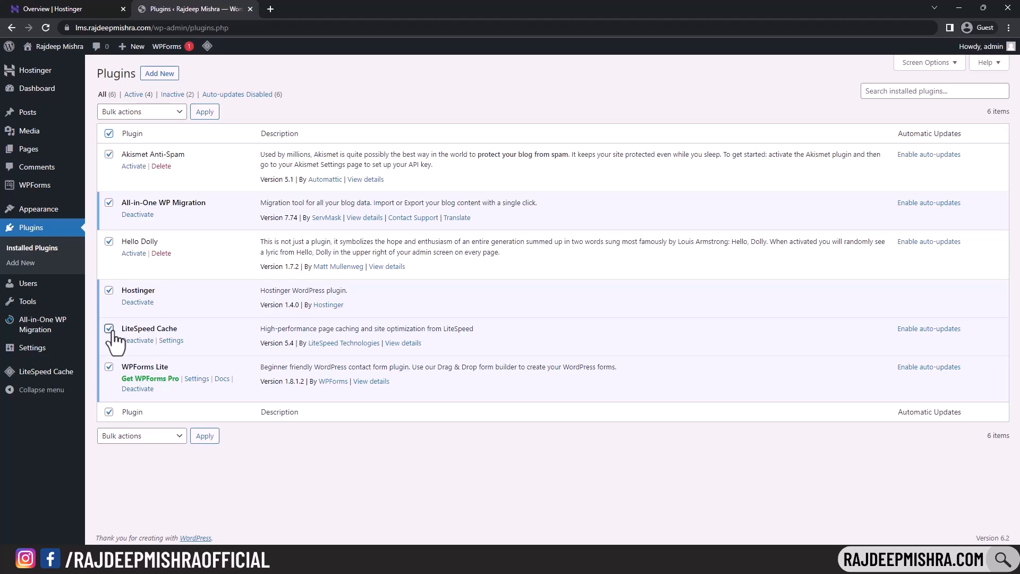
- Bulk-deactivate all ticked plugins except LiteSpeed Cache
left_click(151, 113)
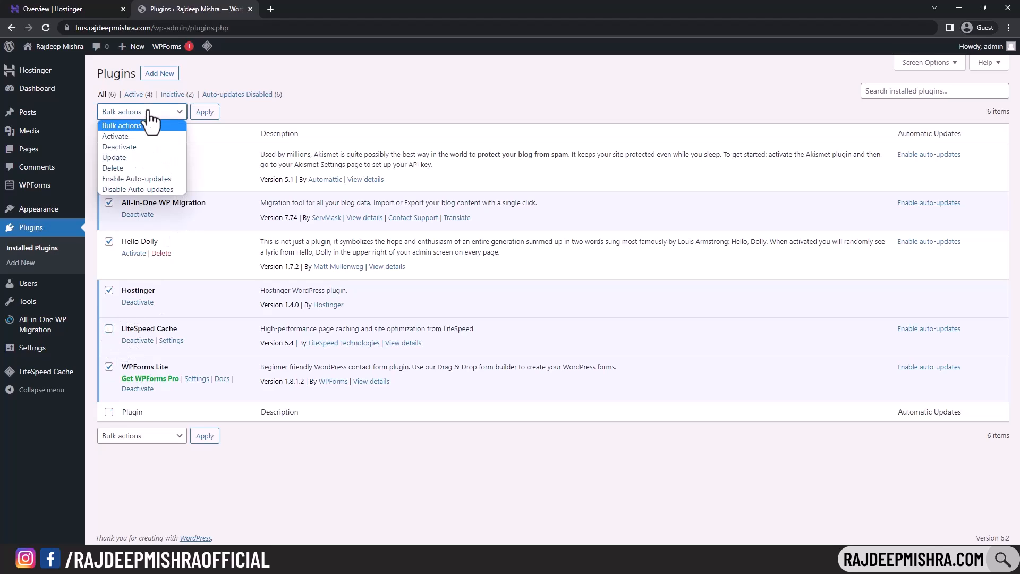
left_click(125, 146)
left_click(205, 113)
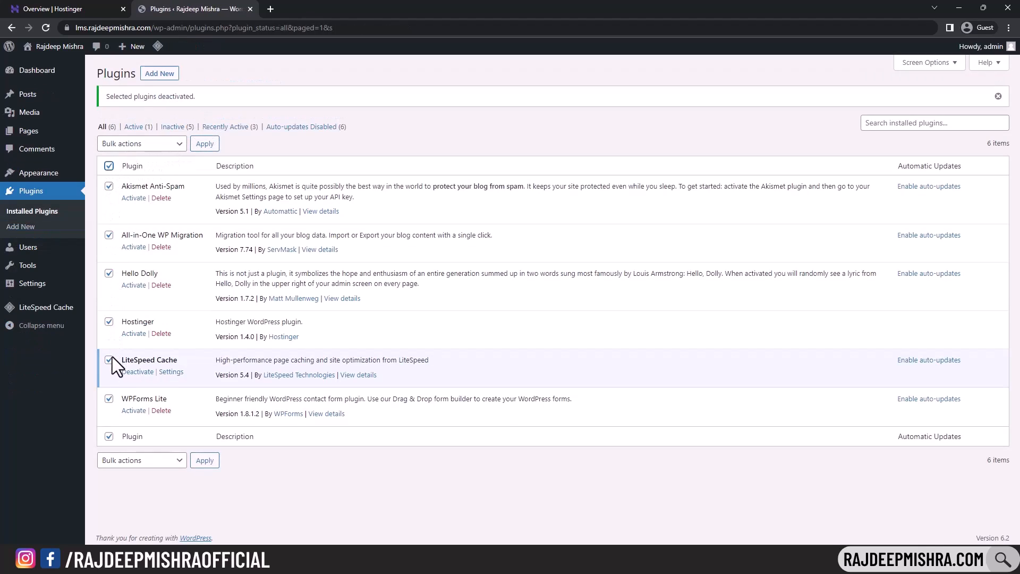
- Bulk-delete the ticked plugins, then deactivate LiteSpeed Cache
left_click(178, 150)
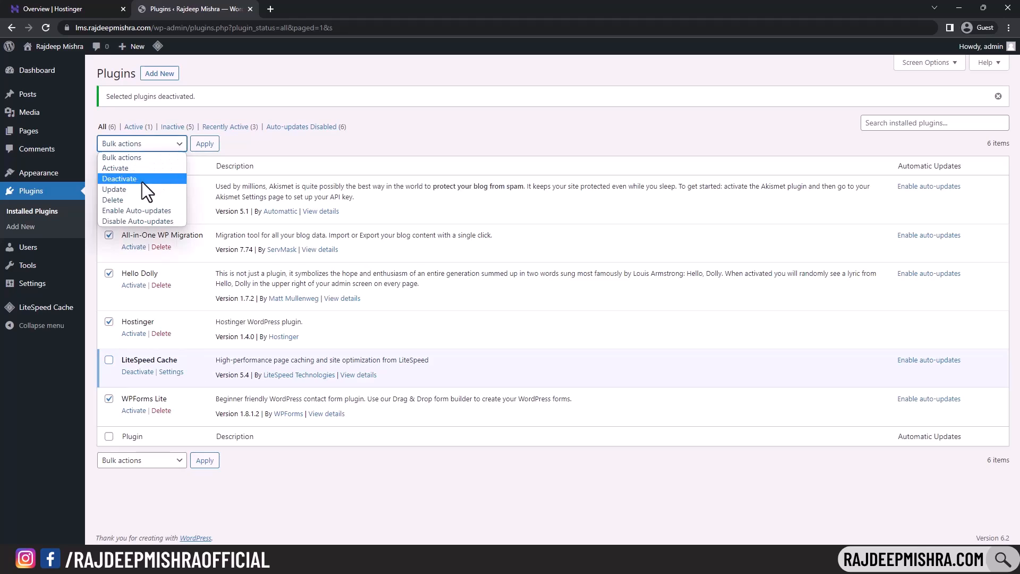
left_click(126, 199)
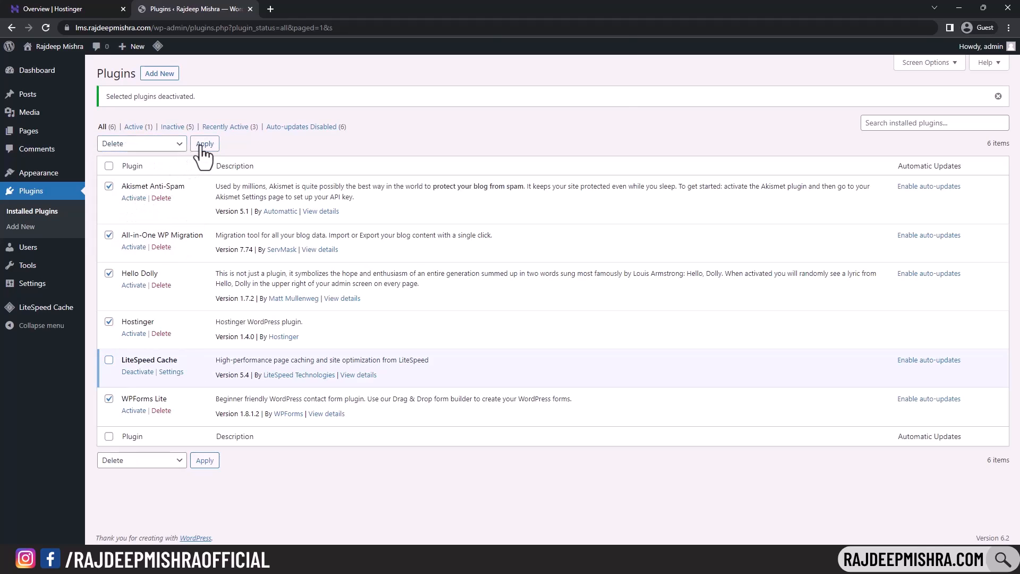
left_click(204, 143)
left_click(560, 99)
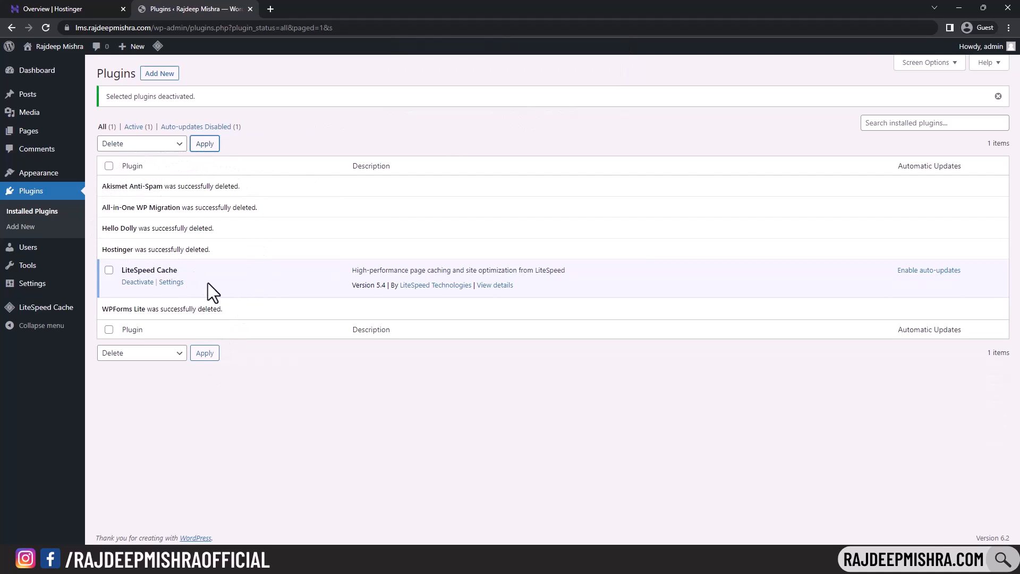
left_click(137, 282)
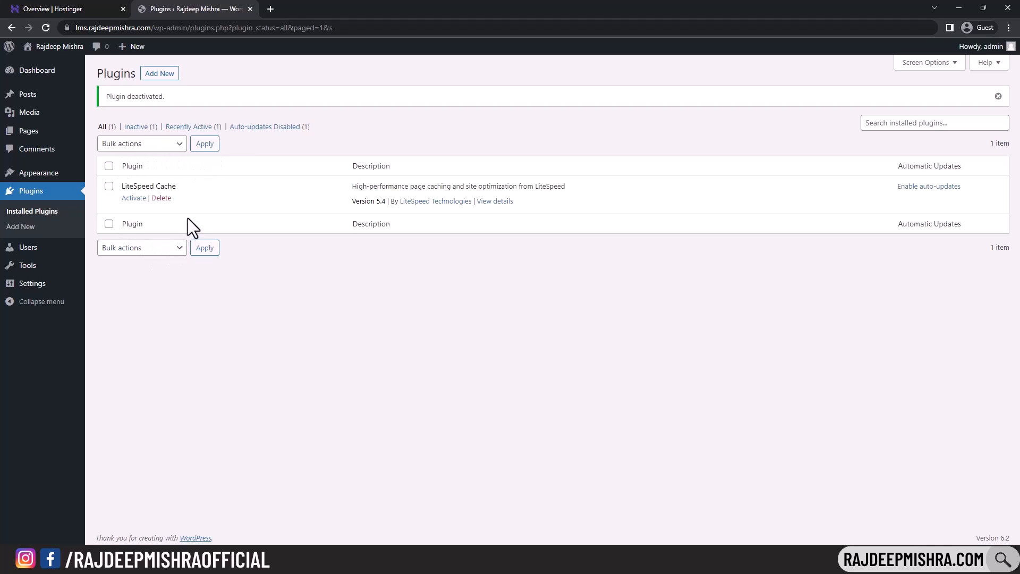
- Scroll through the live site's front page in a new tab, then go to Appearance > Themes
mouse_move(33, 176)
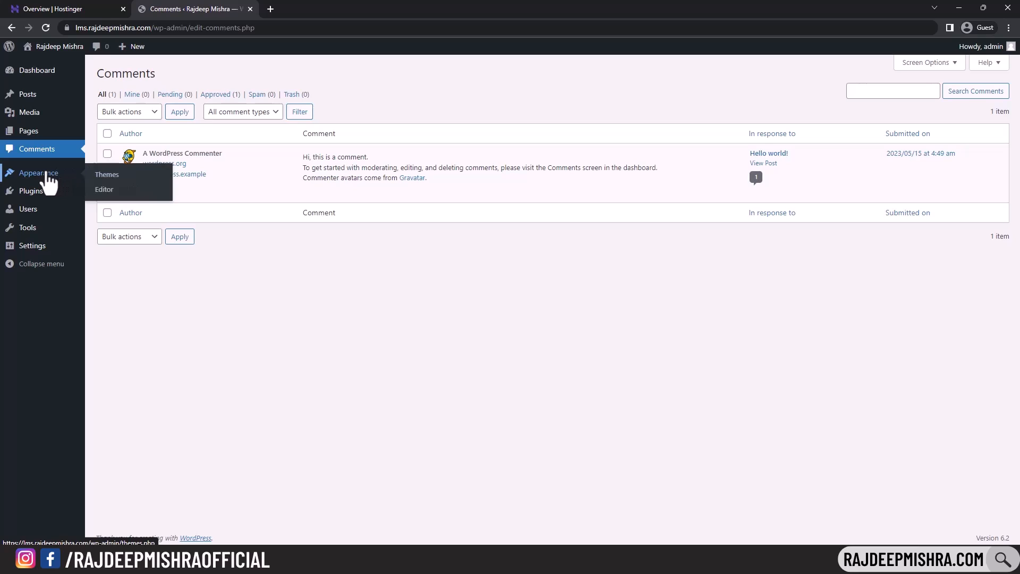
mouse_move(52, 46)
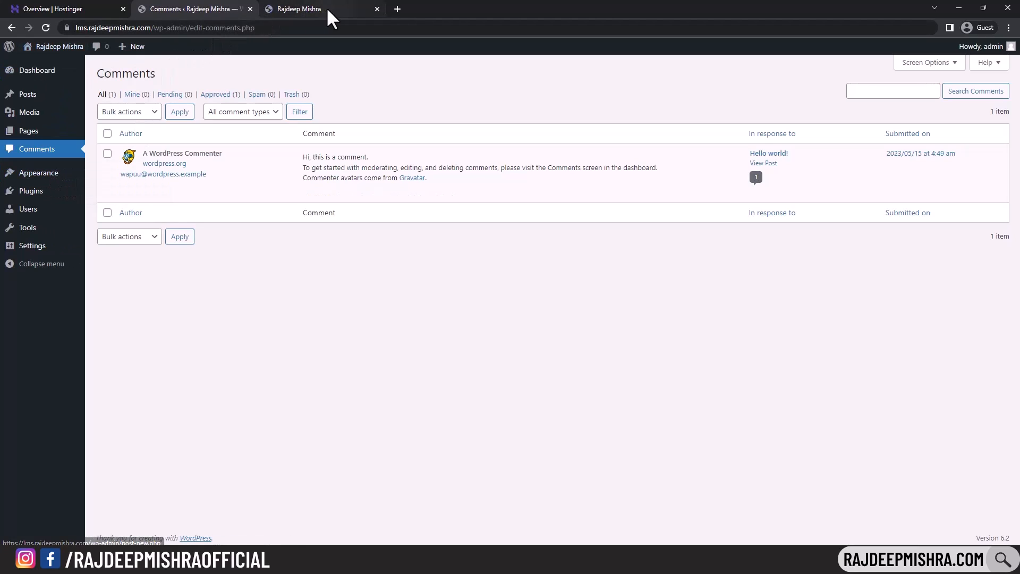
left_click(326, 9)
scroll(551, 216, "down", 2)
scroll(554, 221, "up", 2)
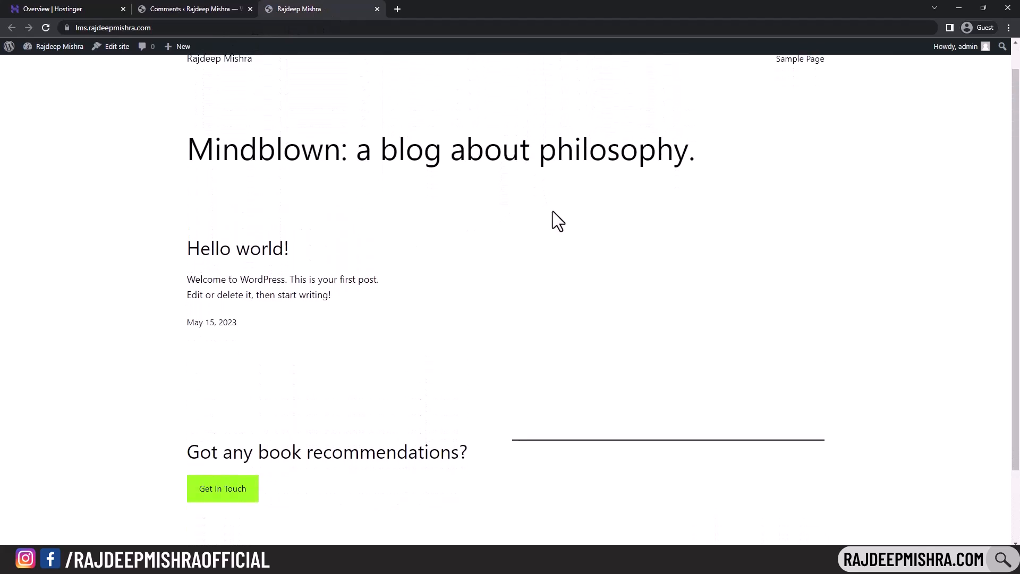
scroll(1016, 296, "down", 2)
scroll(1017, 297, "up", 2)
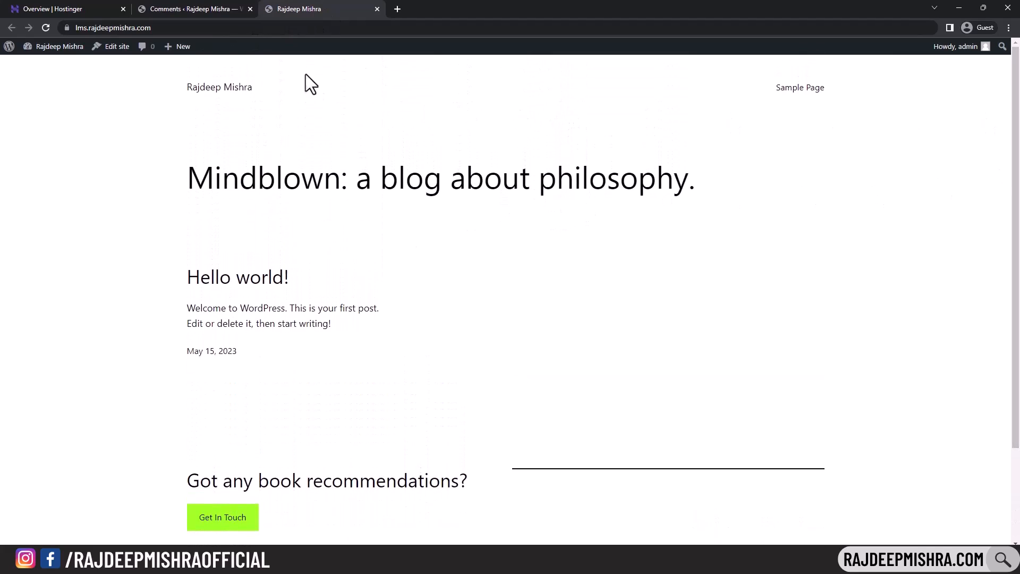
left_click(186, 9)
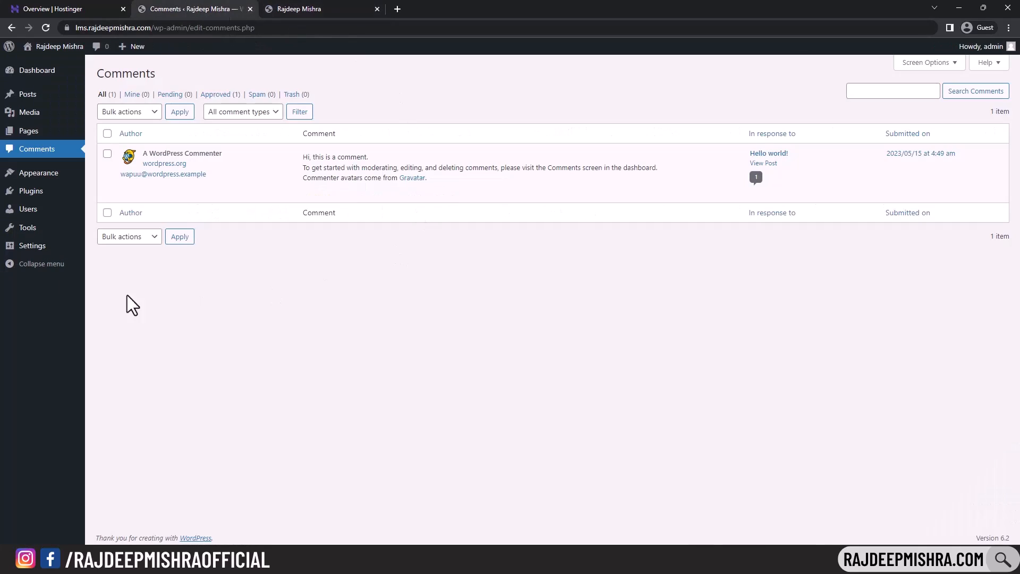
left_click(47, 180)
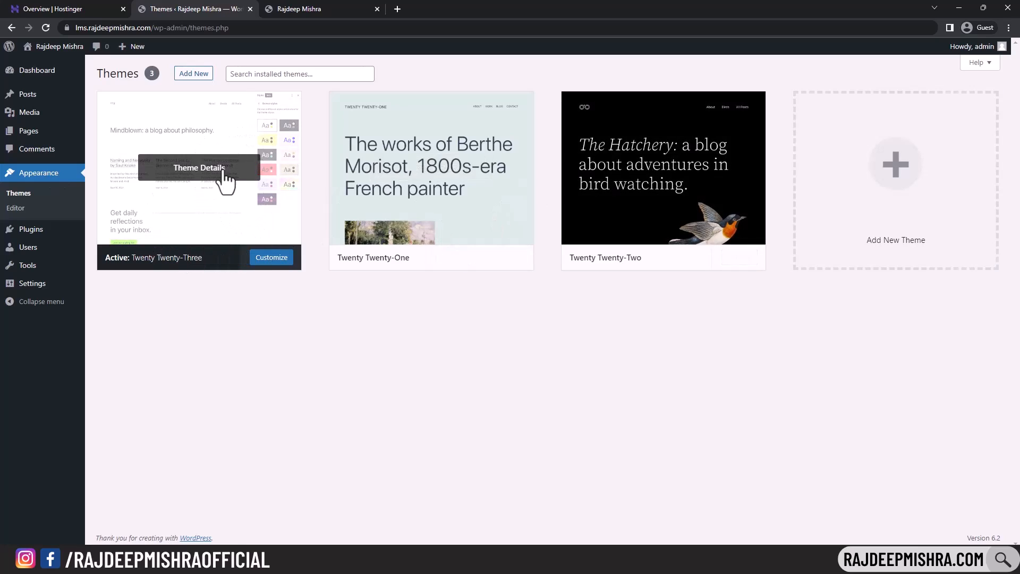
- Activate Twenty Twenty-Two and reload the live site to see it
left_click(365, 9)
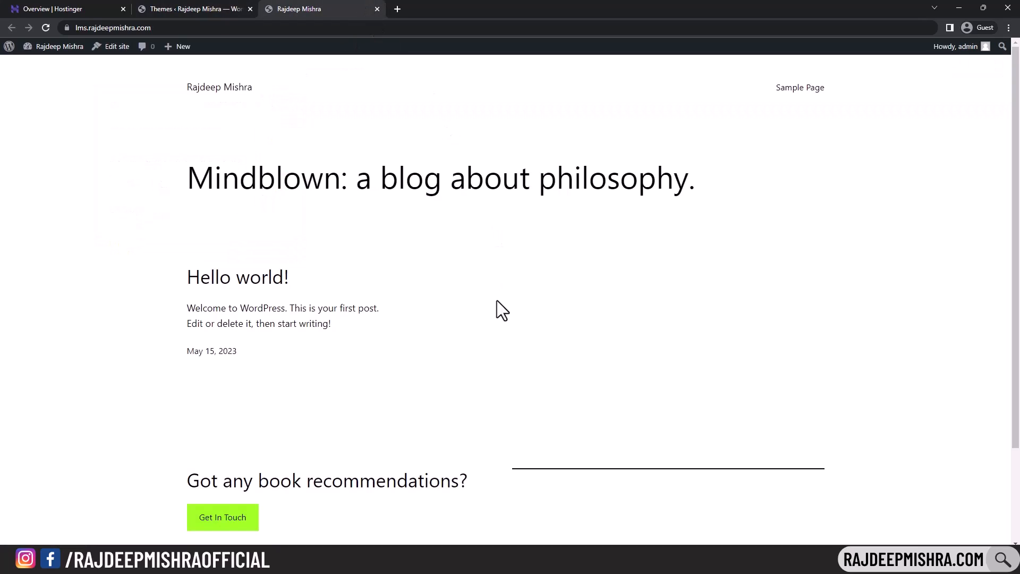
left_click(228, 8)
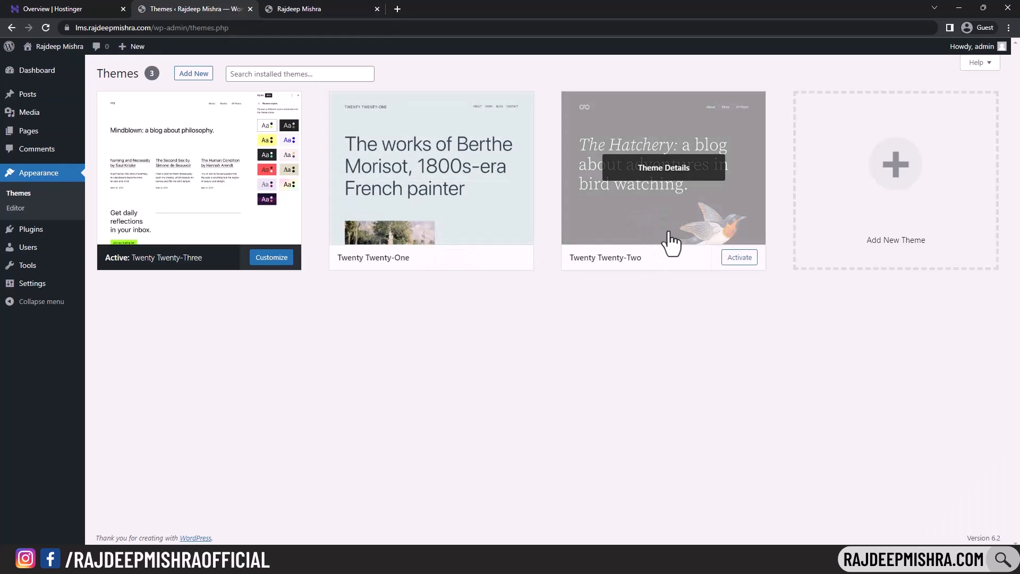
left_click(740, 258)
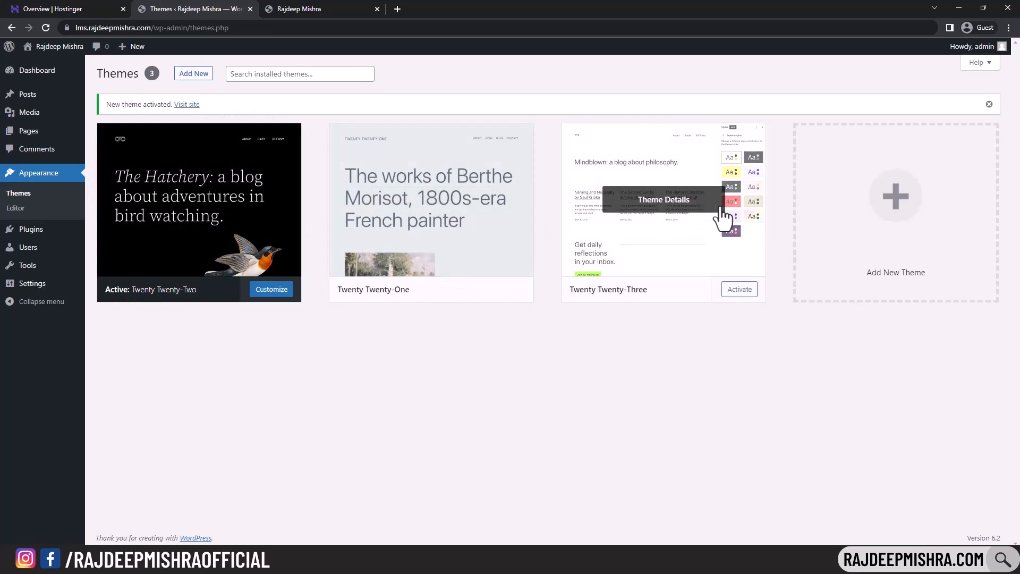
left_click(346, 10)
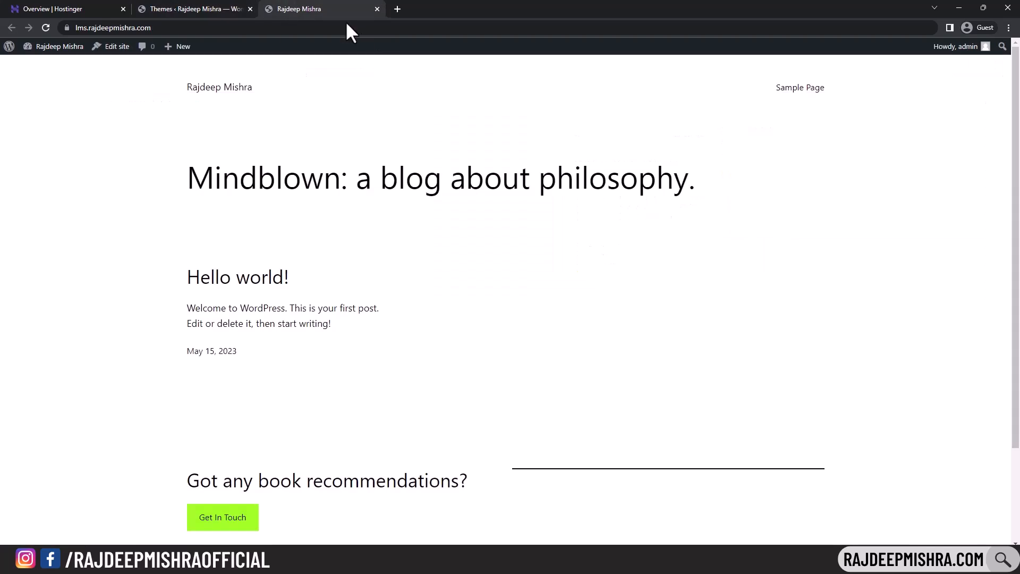
left_click(45, 28)
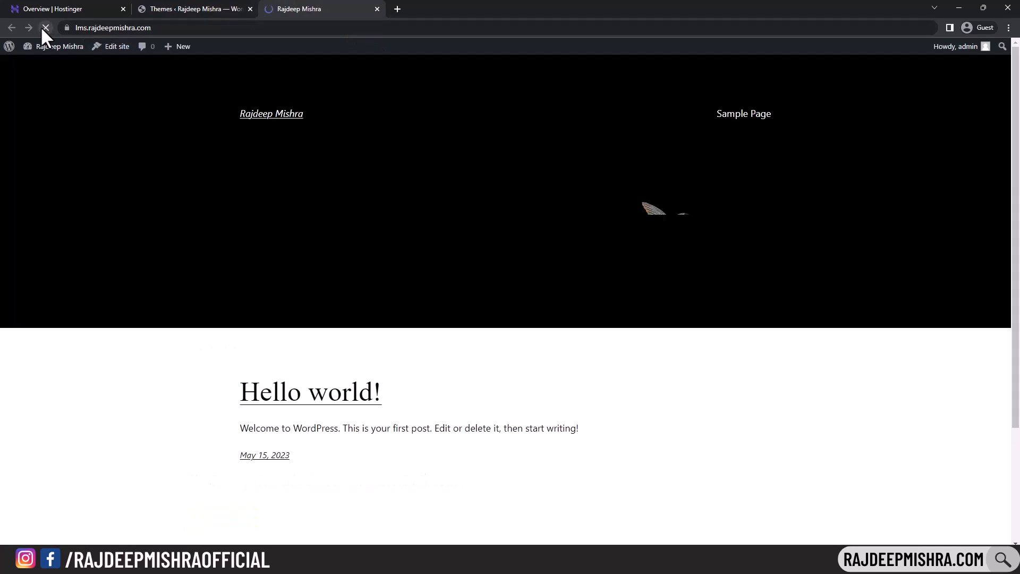
scroll(522, 259, "down", 1)
scroll(524, 263, "down", 2)
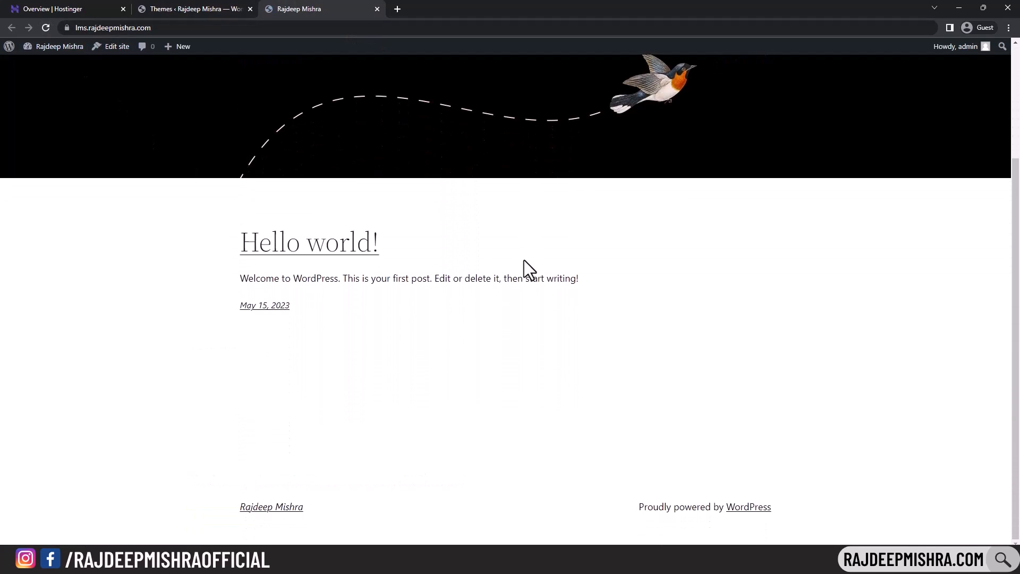
scroll(532, 301, "up", 3)
- Activate Twenty Twenty-One, reload the live site to check it, and return to Themes
left_click(167, 9)
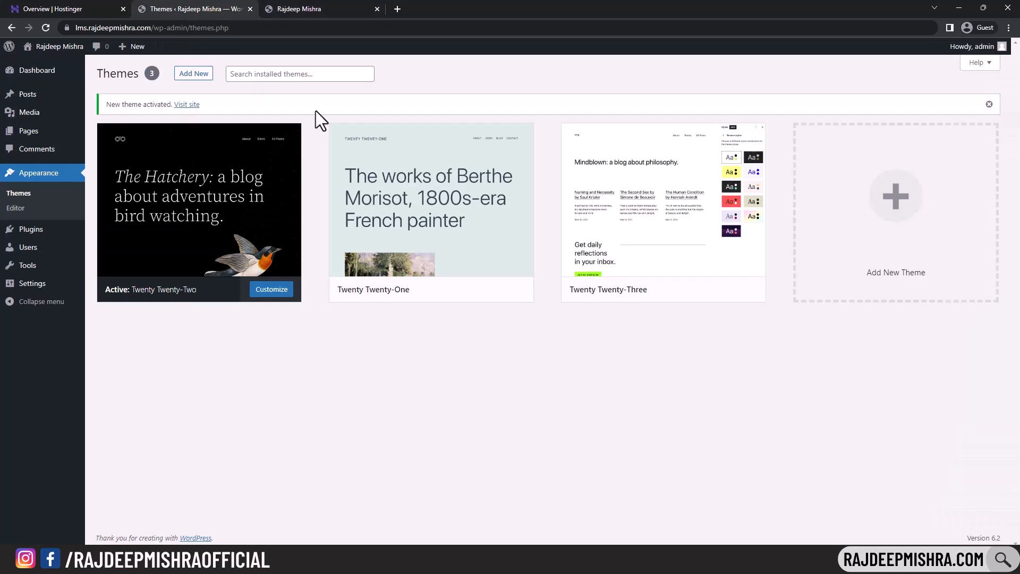
mouse_move(456, 269)
left_click(451, 290)
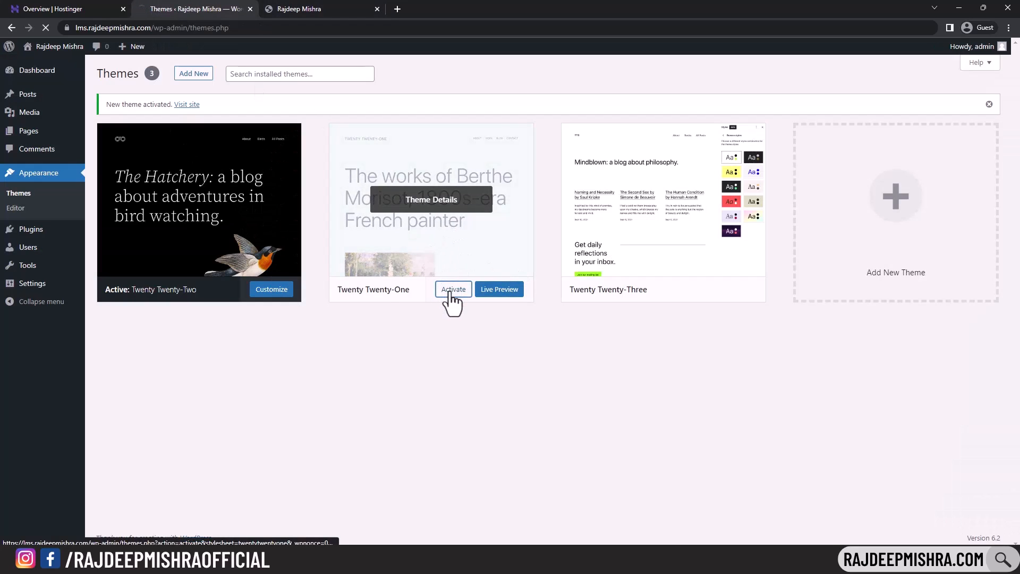
left_click(303, 9)
left_click(47, 28)
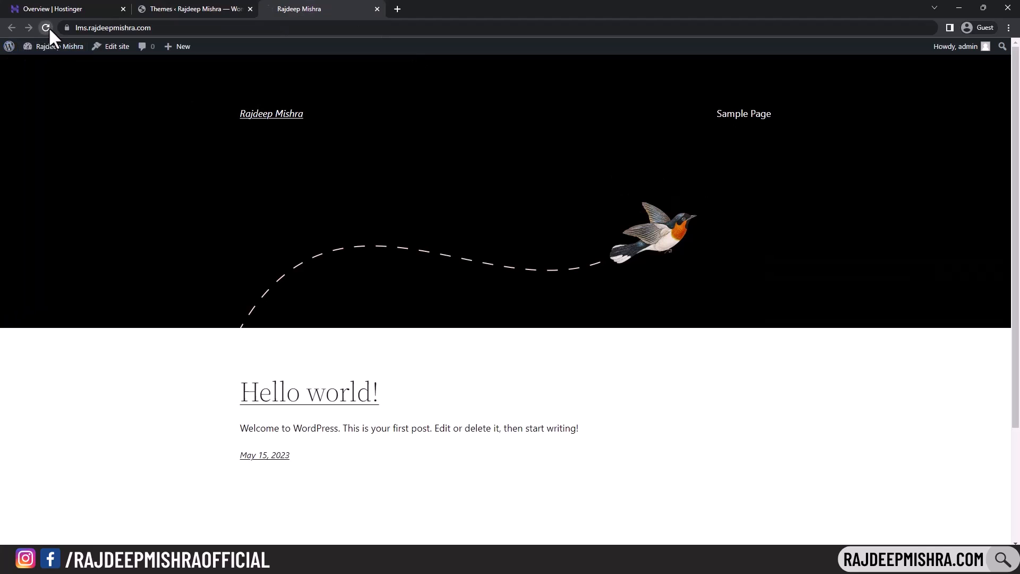
scroll(271, 160, "down", 1)
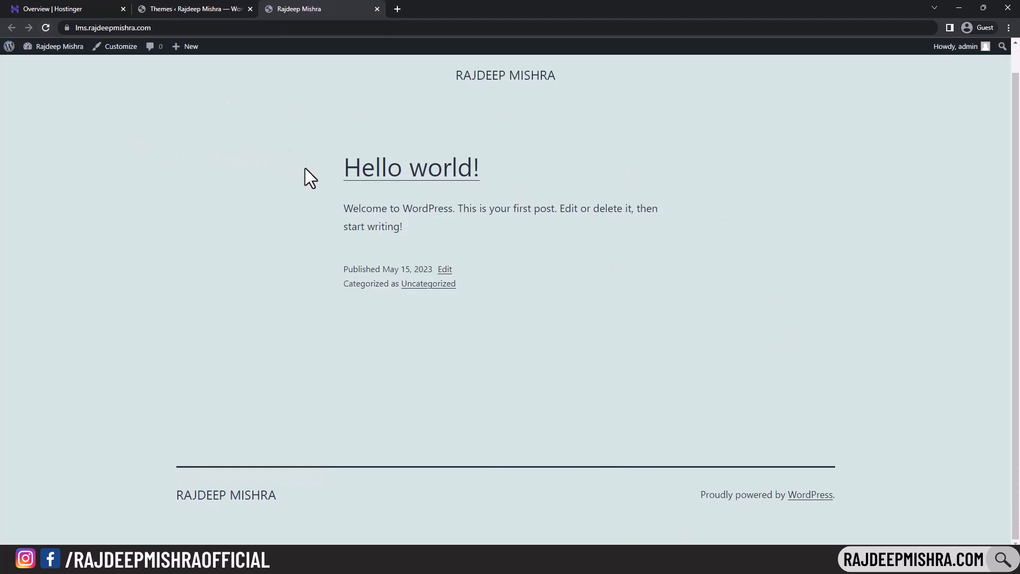
scroll(305, 174, "up", 1)
left_click(240, 9)
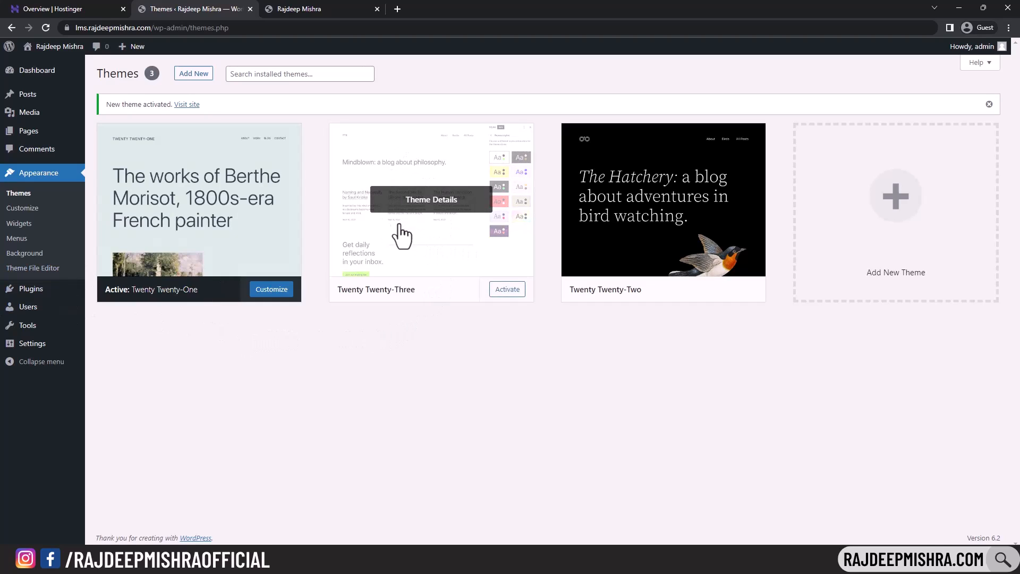
- In Add Themes, search 'ecommerce' and scroll through the results
left_click(194, 74)
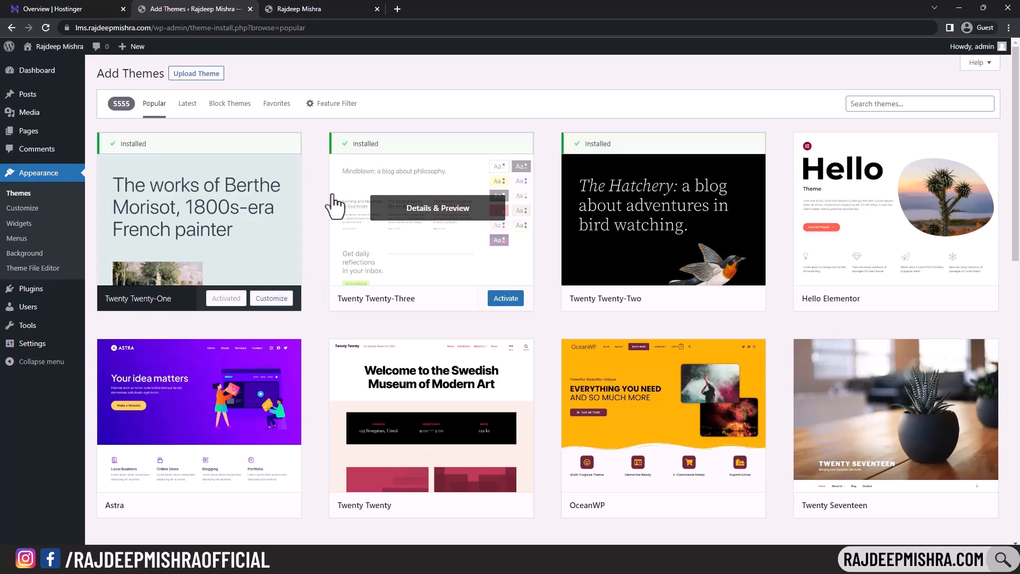
left_click(891, 103)
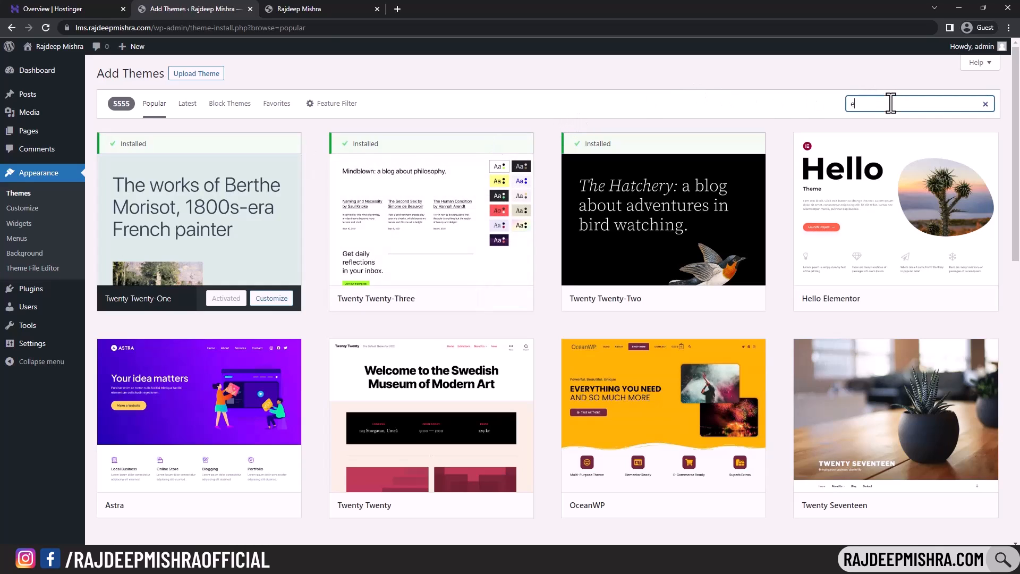
type("ecommerce")
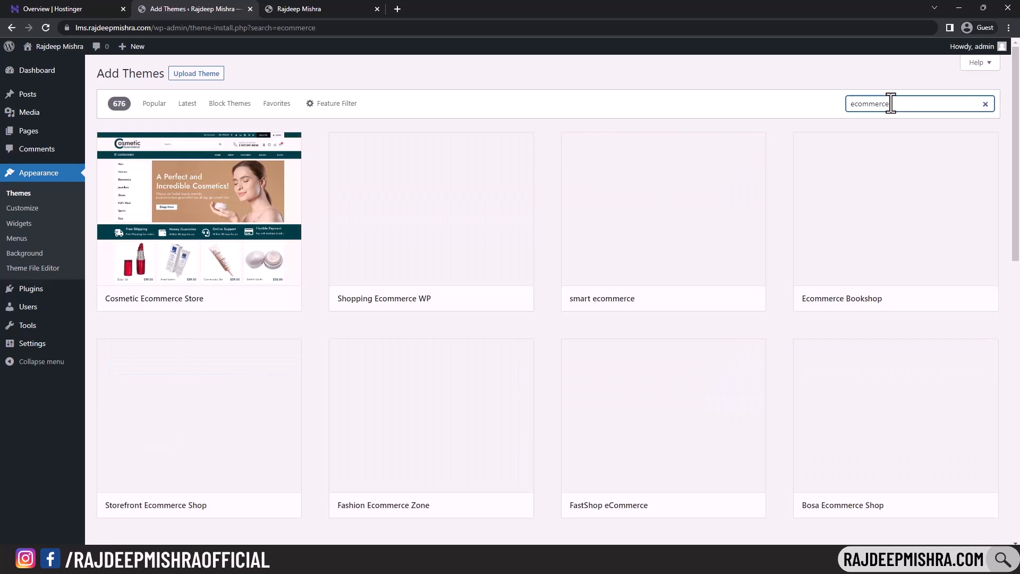
scroll(817, 218, "down", 4)
scroll(817, 218, "down", 15)
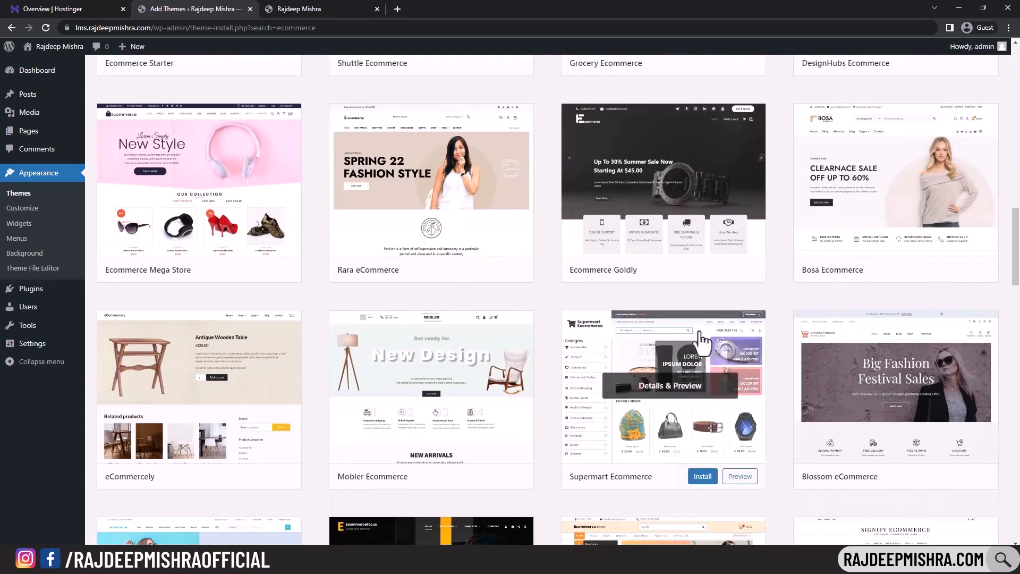
scroll(707, 340, "down", 5)
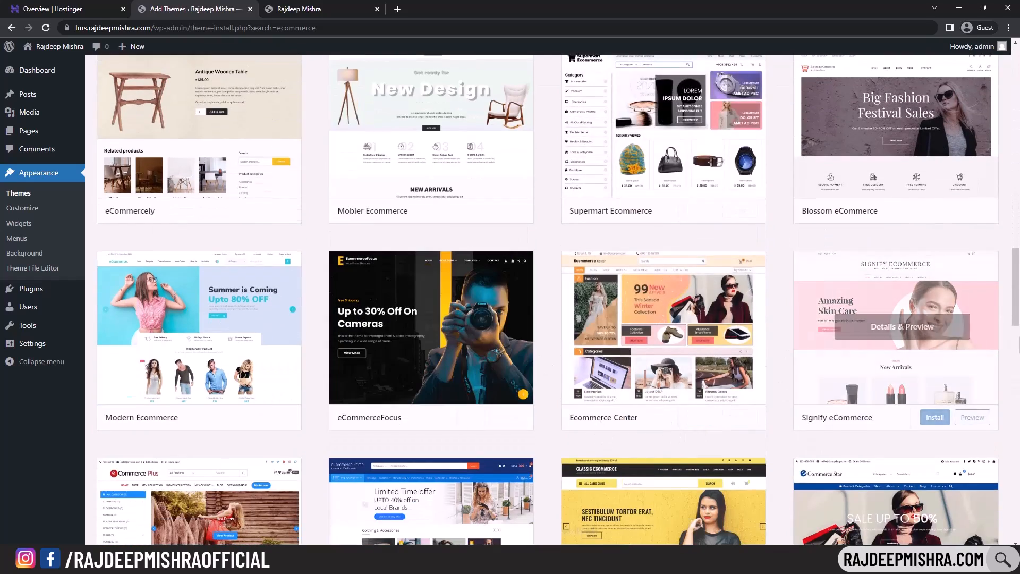
scroll(1015, 319, "down", 7)
left_click_drag(1015, 346, 1015, 85)
- Replace the search with 'lms' and browse results like LMS Education and Kitolms
double_click(914, 105)
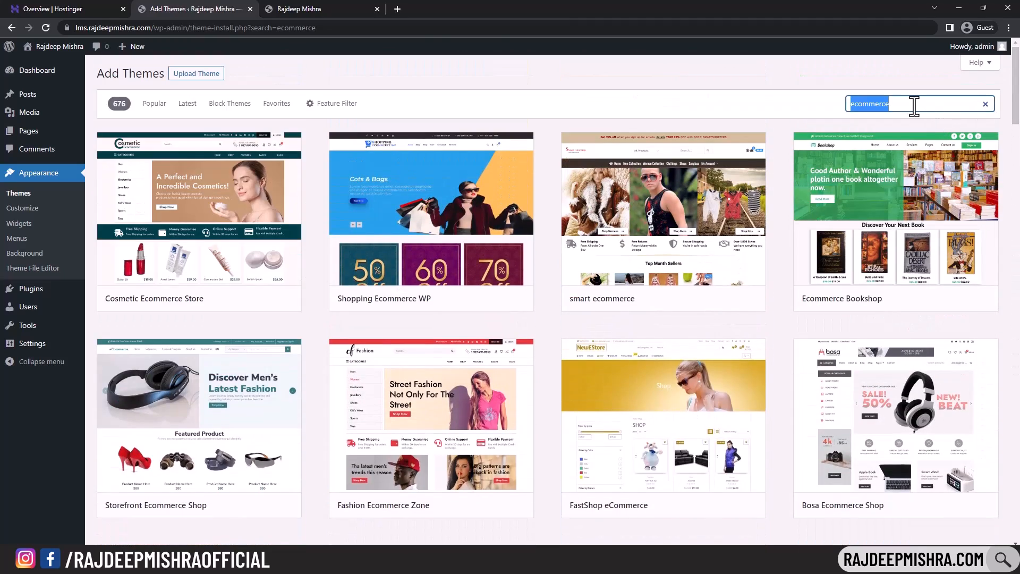
key("BackSpace")
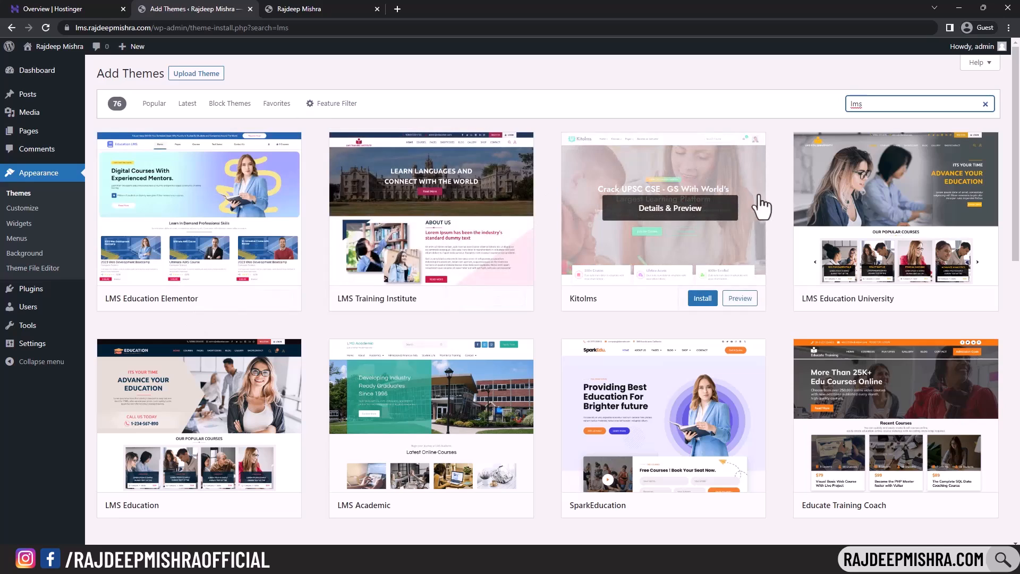
scroll(895, 202, "down", 2)
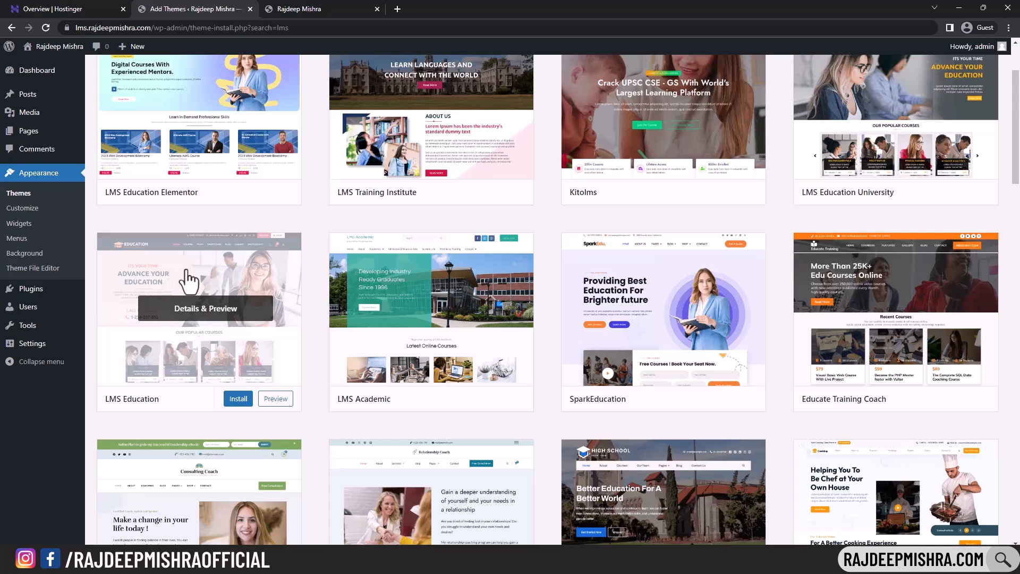
scroll(953, 269, "down", 3)
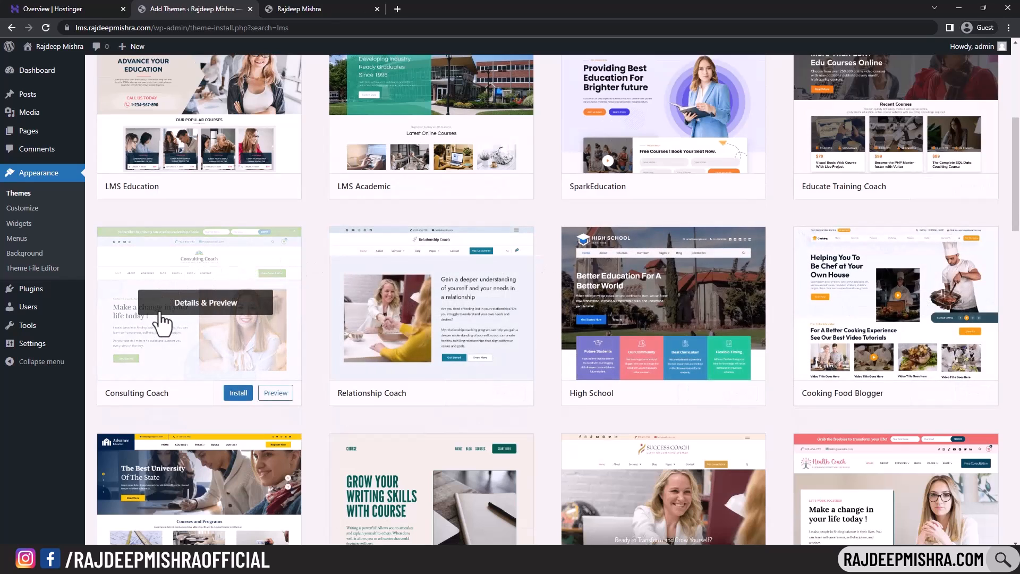
scroll(164, 316, "down", 3)
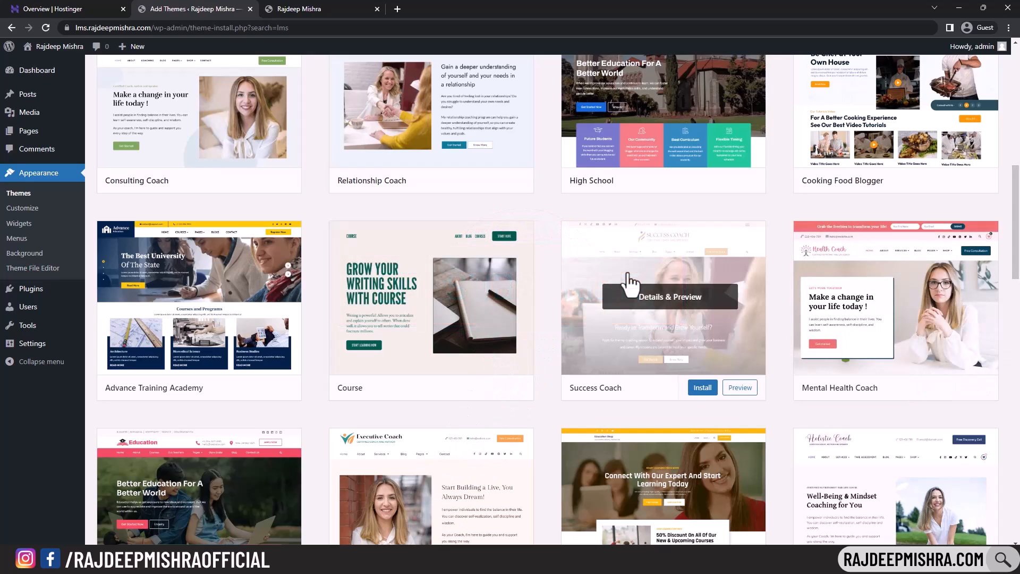
scroll(630, 284, "down", 5)
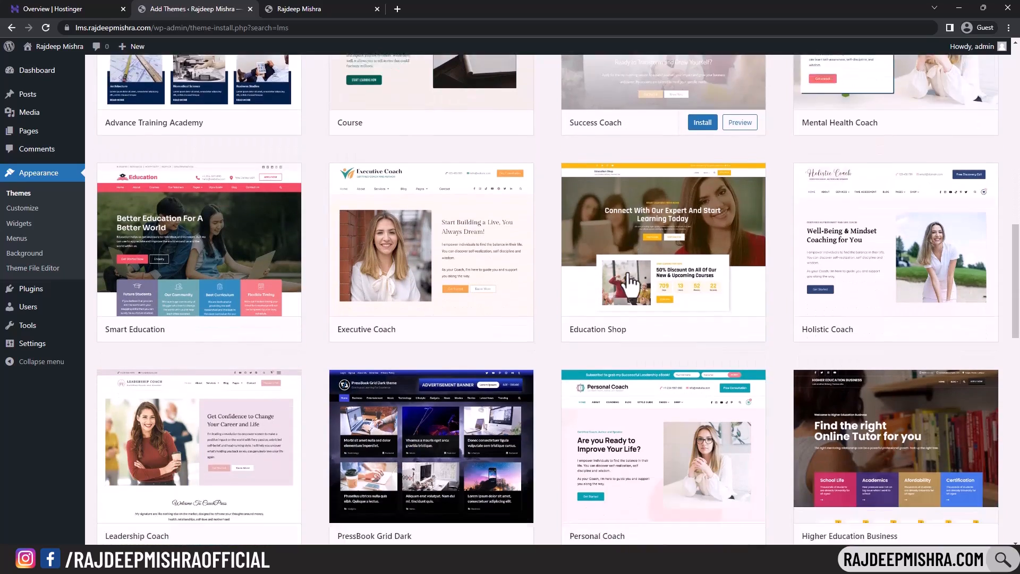
scroll(631, 283, "up", 4)
scroll(618, 252, "up", 8)
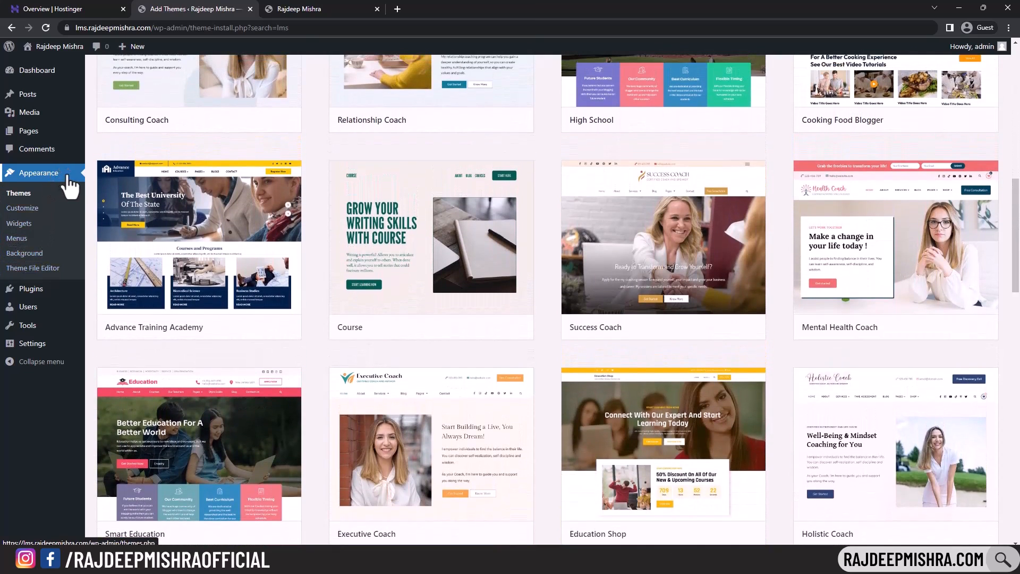
left_click(50, 178)
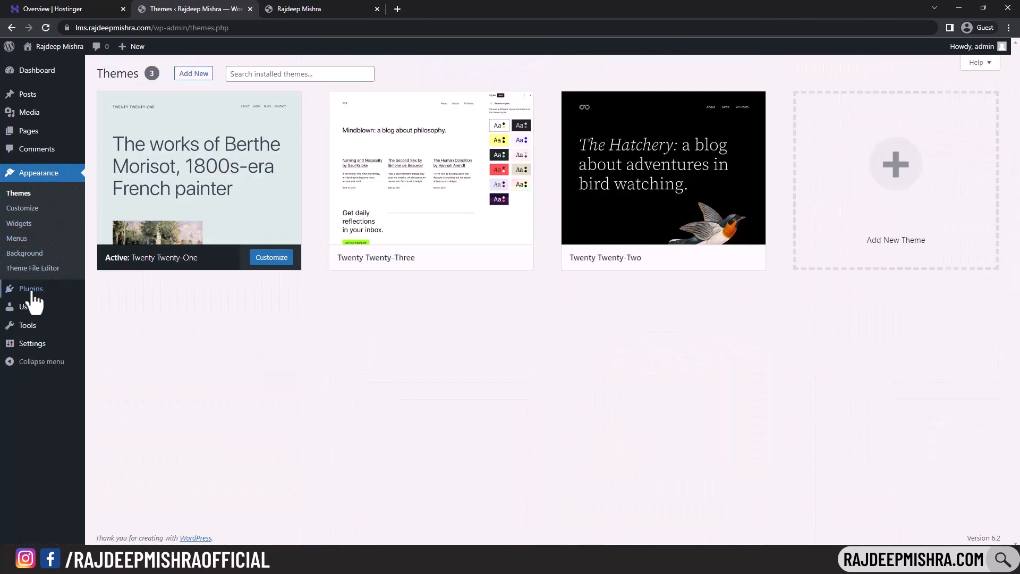
mouse_move(24, 298)
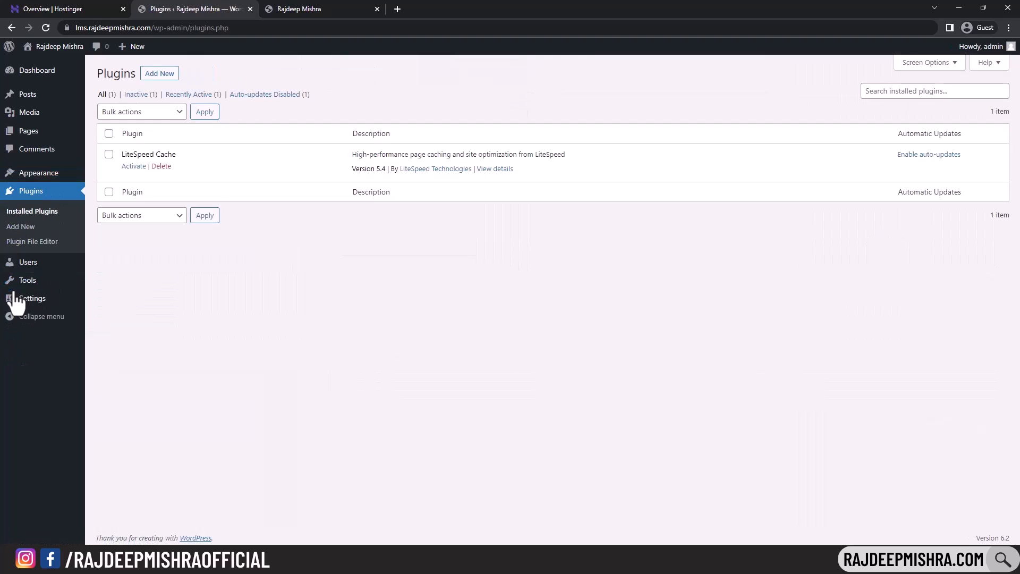
mouse_move(56, 179)
left_click(163, 77)
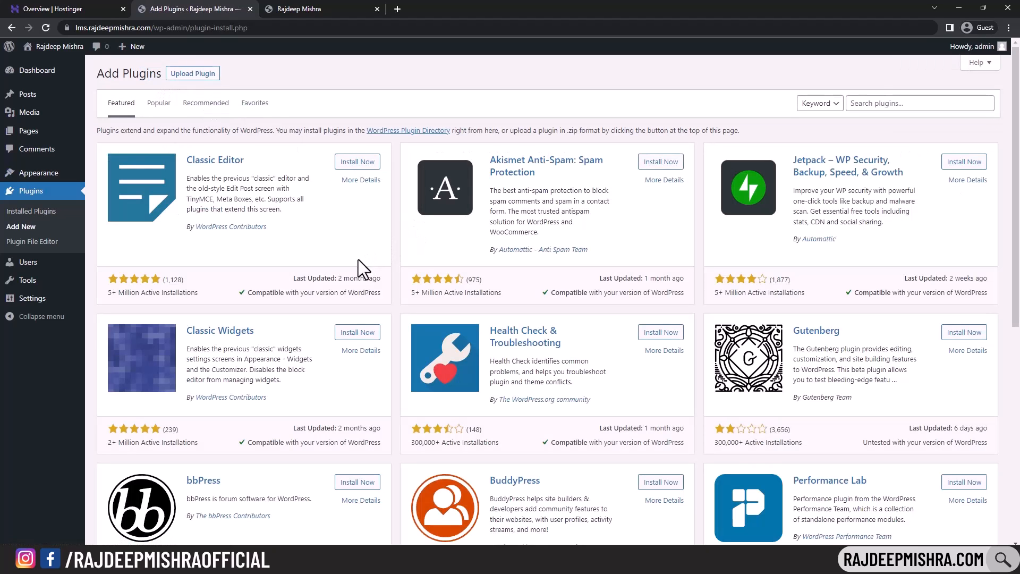
left_click(895, 106)
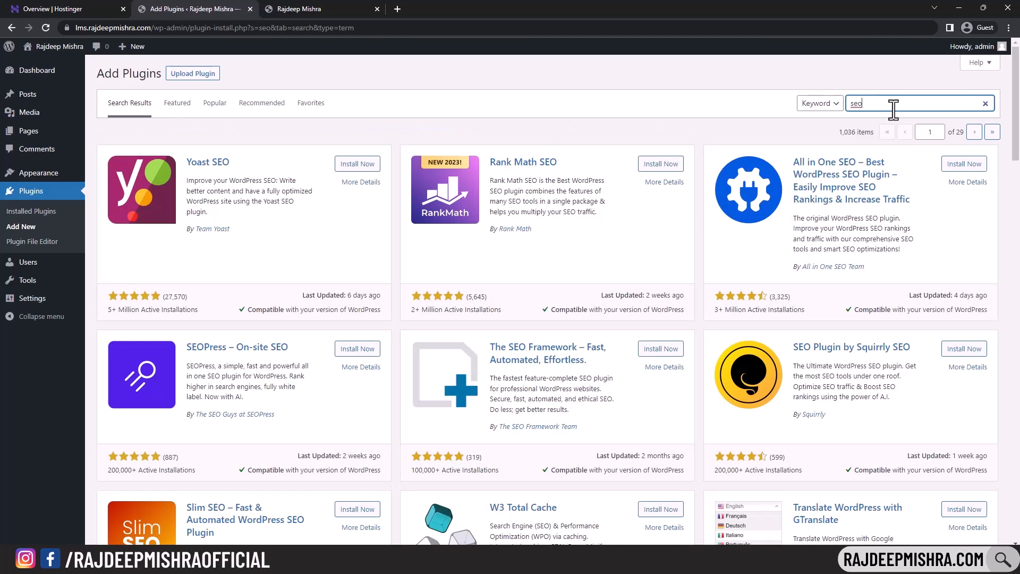
scroll(672, 325, "down", 5)
scroll(635, 319, "up", 5)
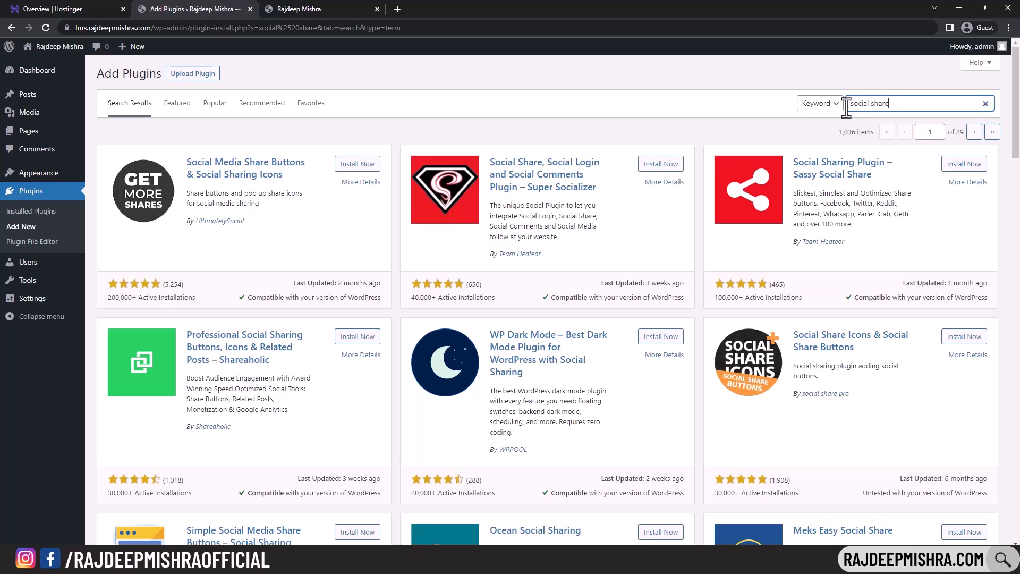
scroll(349, 116, "down", 4)
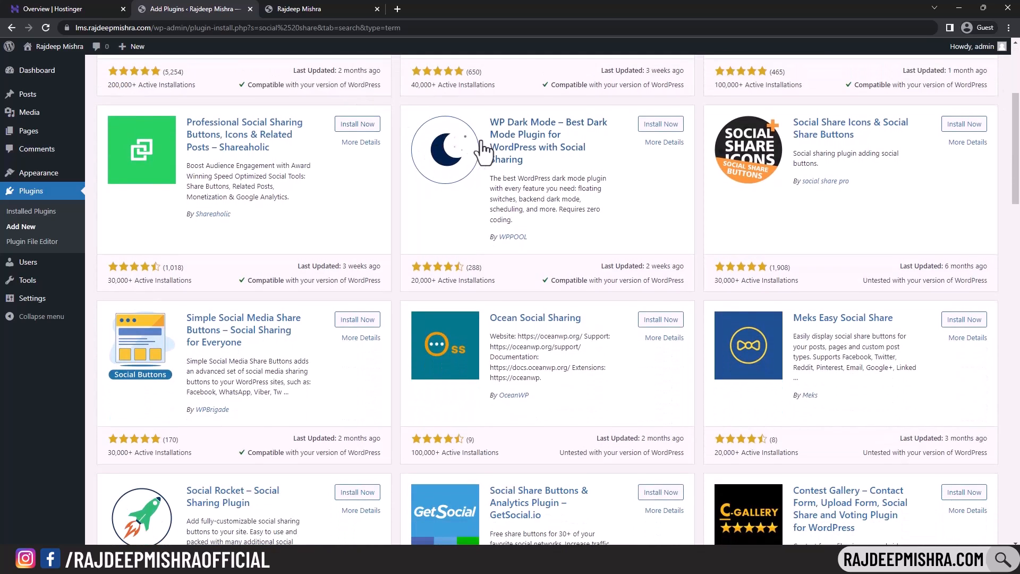
scroll(255, 335, "up", 4)
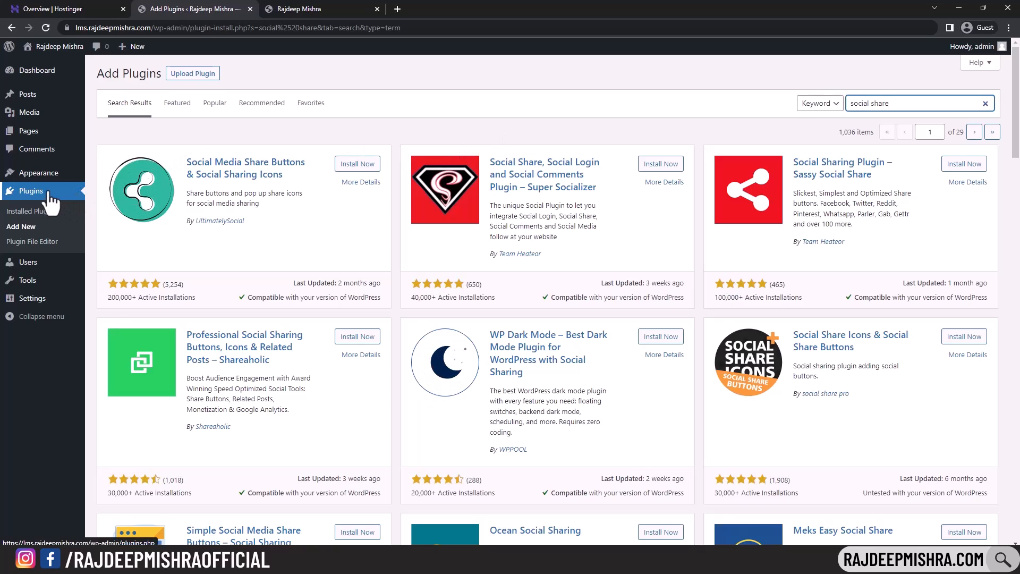
mouse_move(50, 261)
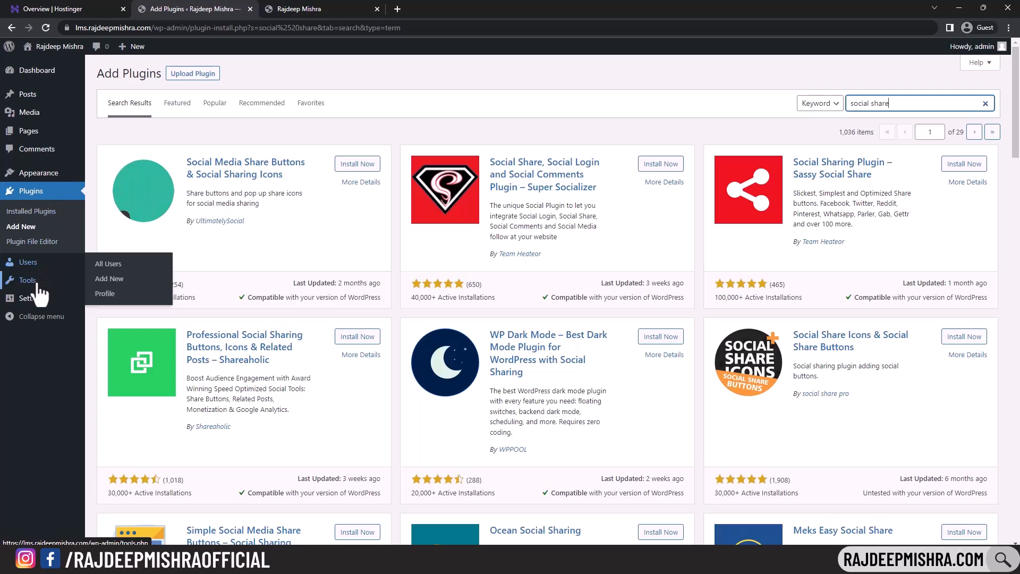
mouse_move(49, 299)
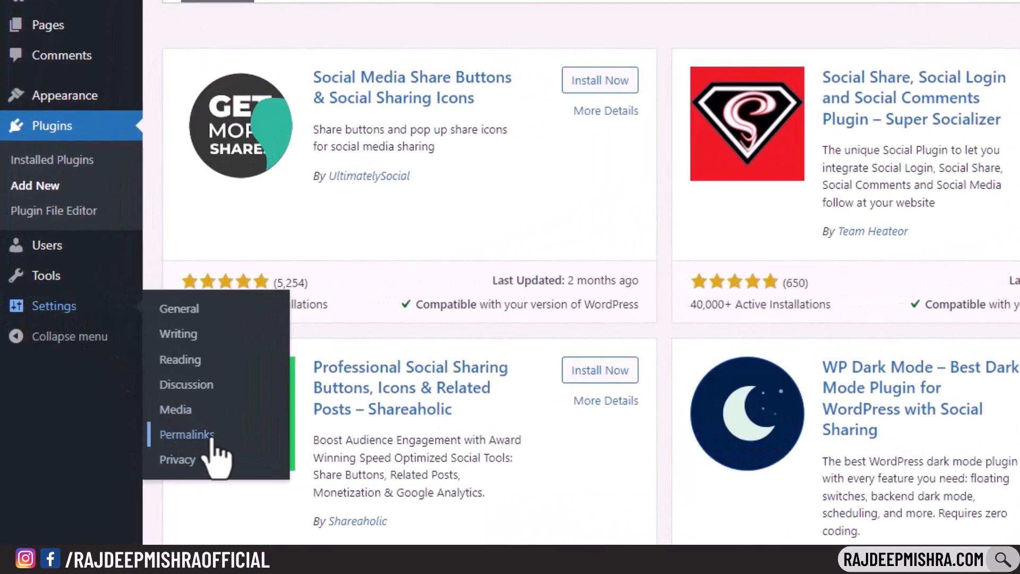
- Go to Settings > Permalinks and look over the options
left_click(212, 439)
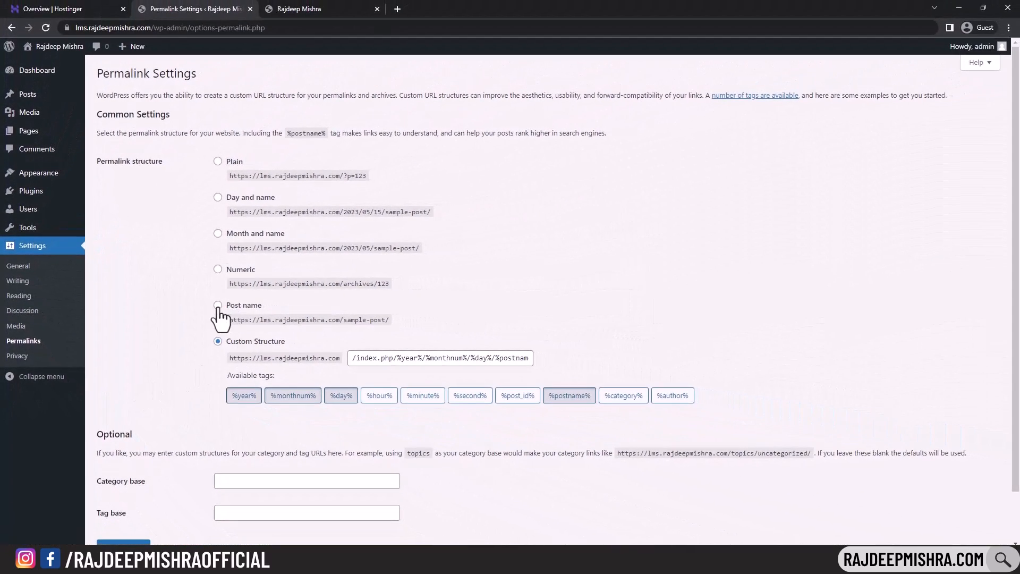
scroll(189, 338, "down", 1)
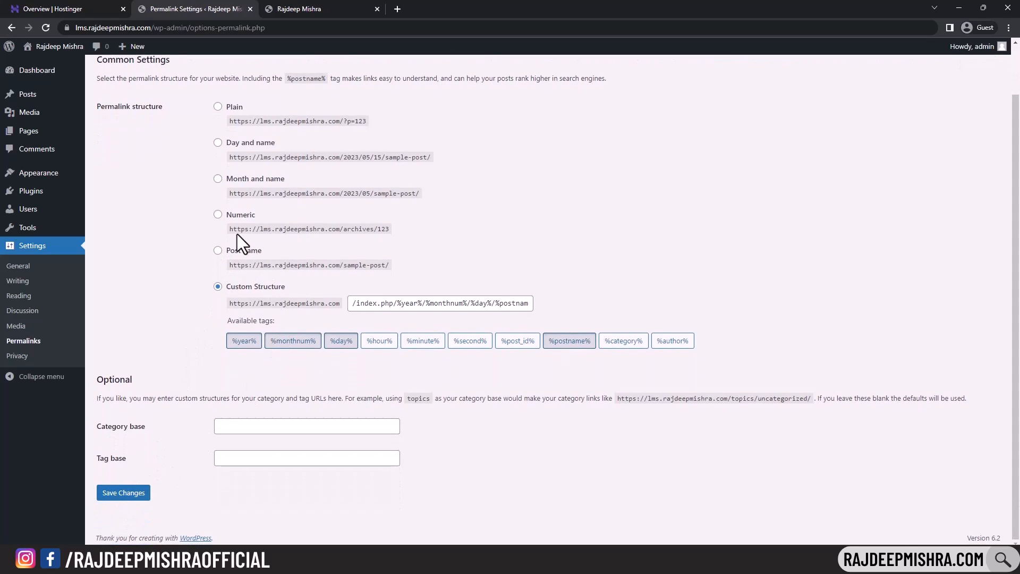
scroll(220, 250, "up", 1)
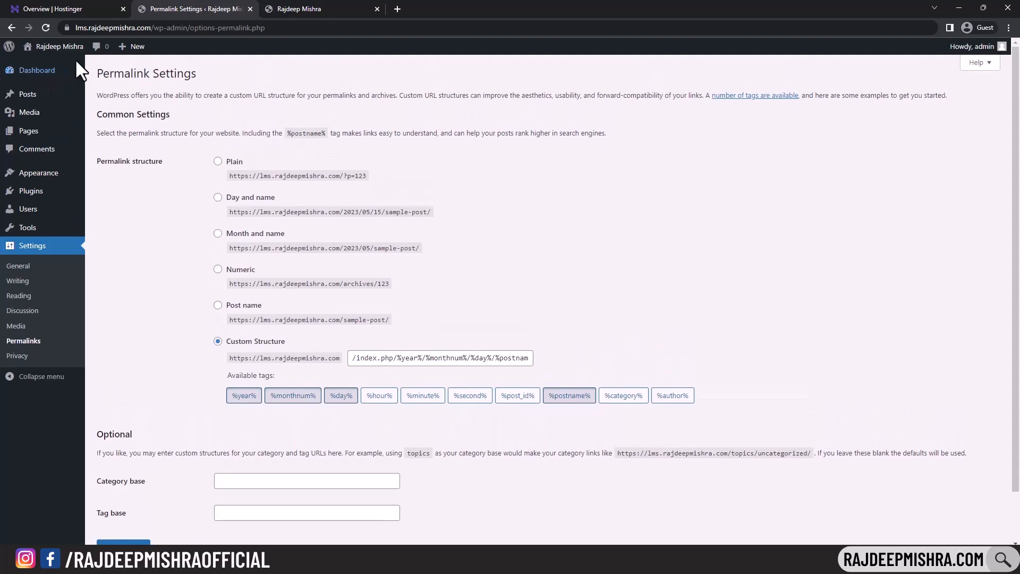
- Open All Posts in a new tab, then open the Hello world! post in another tab
mouse_move(40, 103)
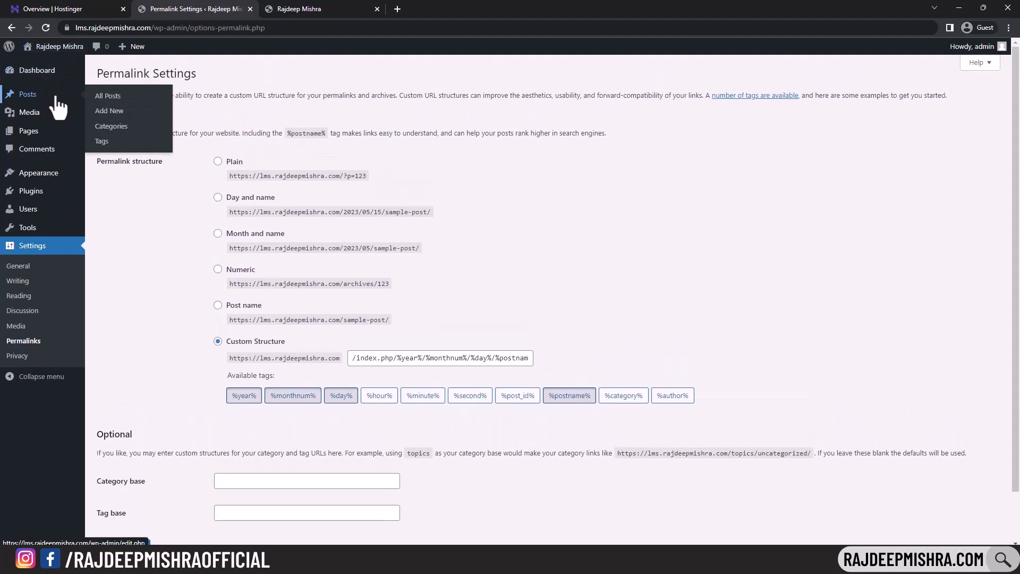
middle_click(120, 98)
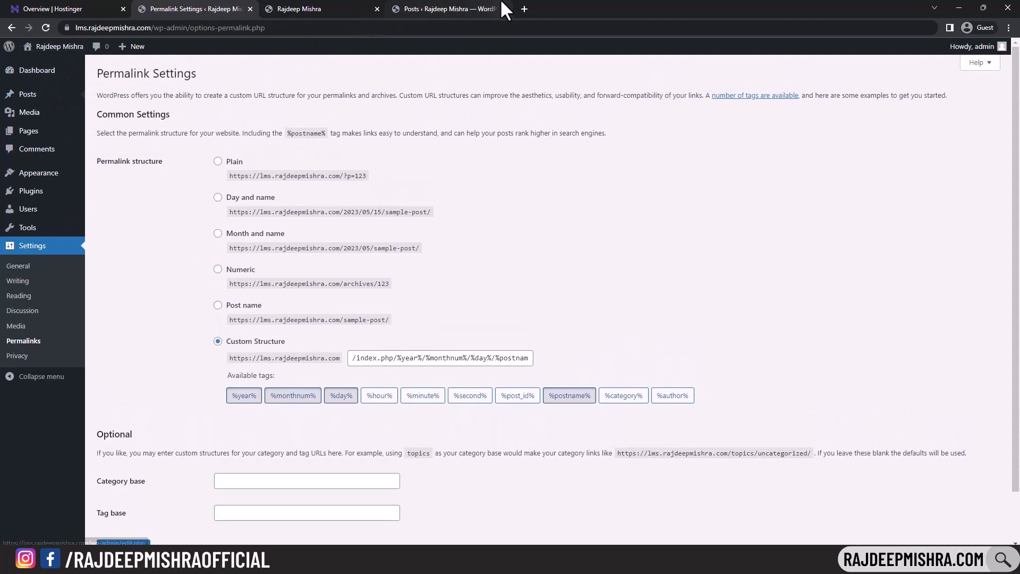
left_click(445, 11)
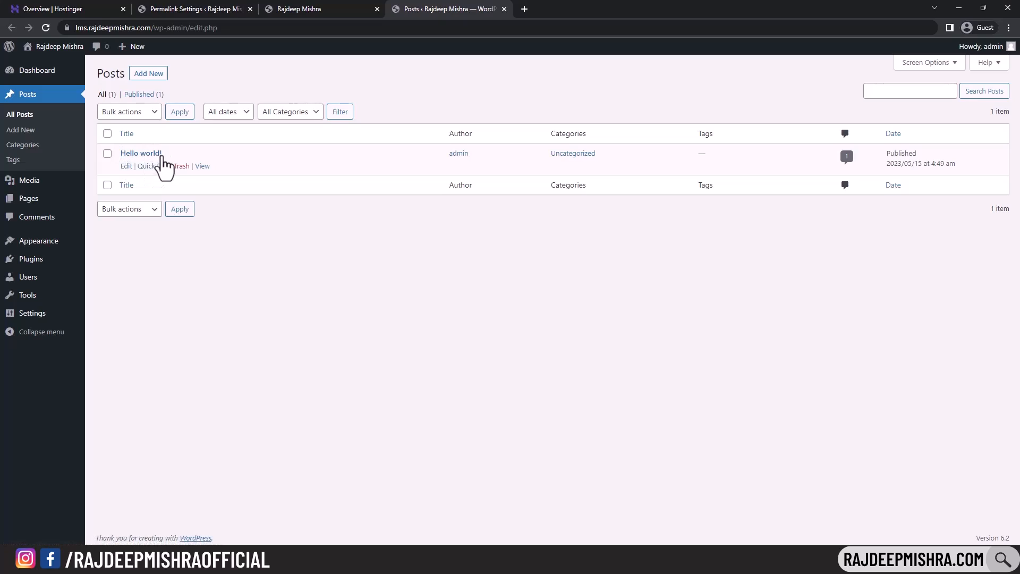
middle_click(203, 166)
- Inspect the Hello world! post's address, highlighting its index.php/2023/05/15 date part
left_click(571, 9)
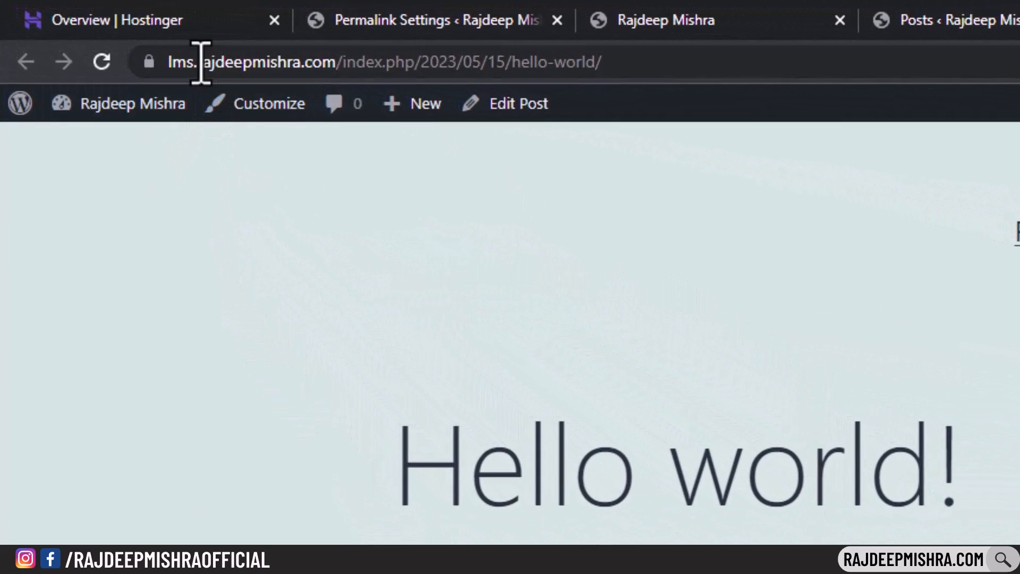
left_click_drag(173, 63, 682, 64)
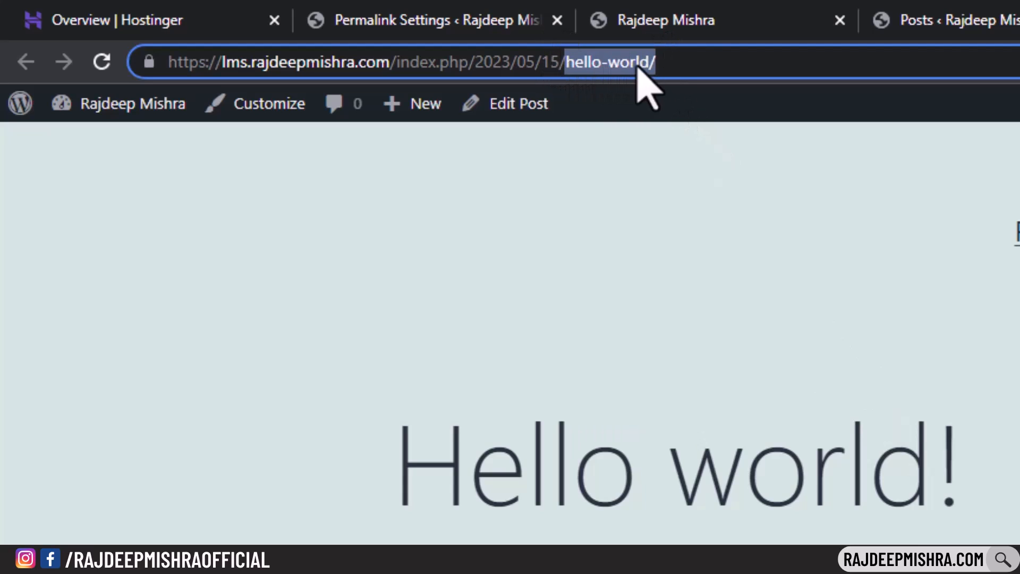
left_click_drag(396, 64, 560, 64)
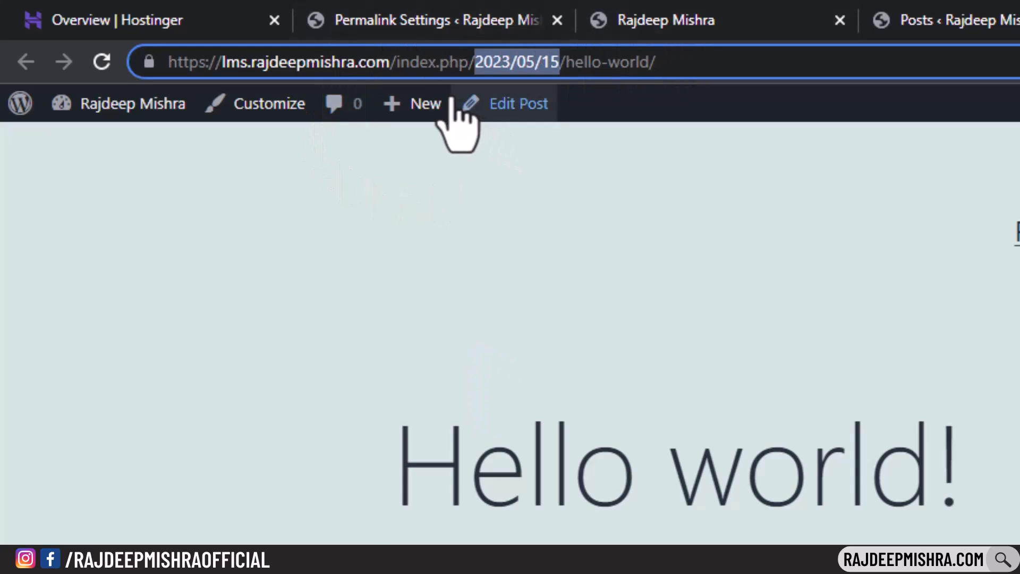
left_click_drag(396, 64, 573, 76)
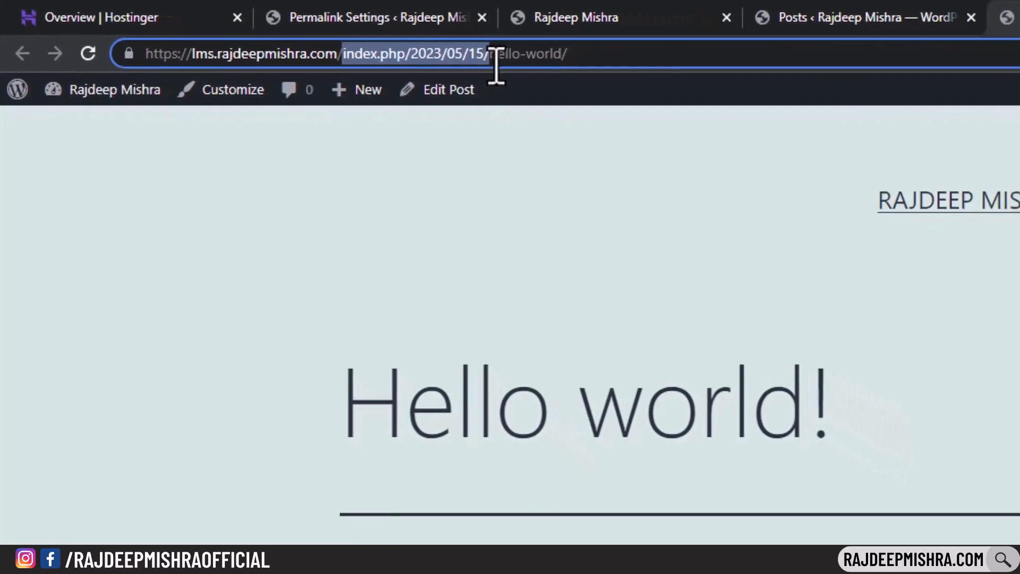
- Choose the Post name permalink structure and save it
left_click(385, 17)
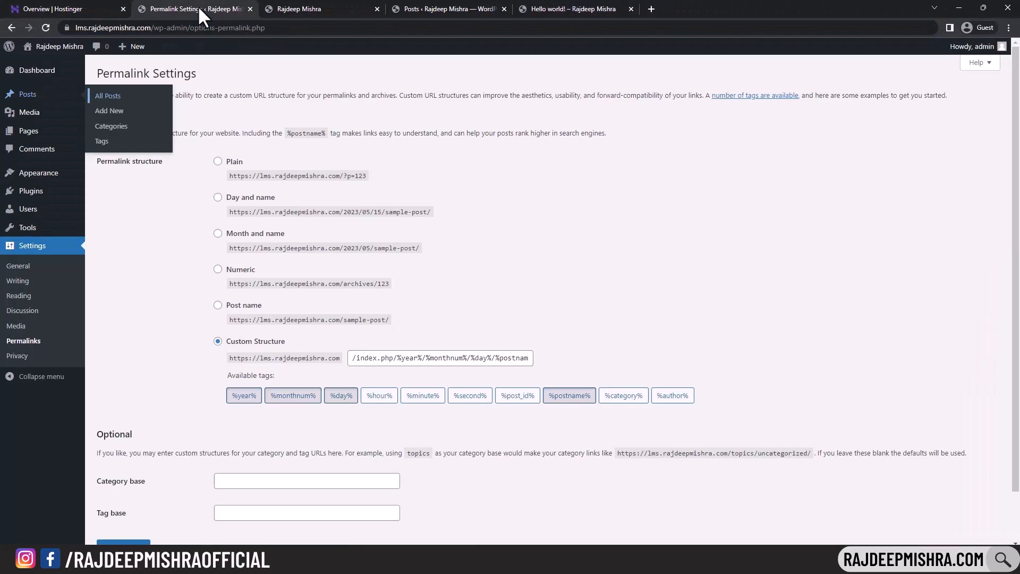
left_click(218, 305)
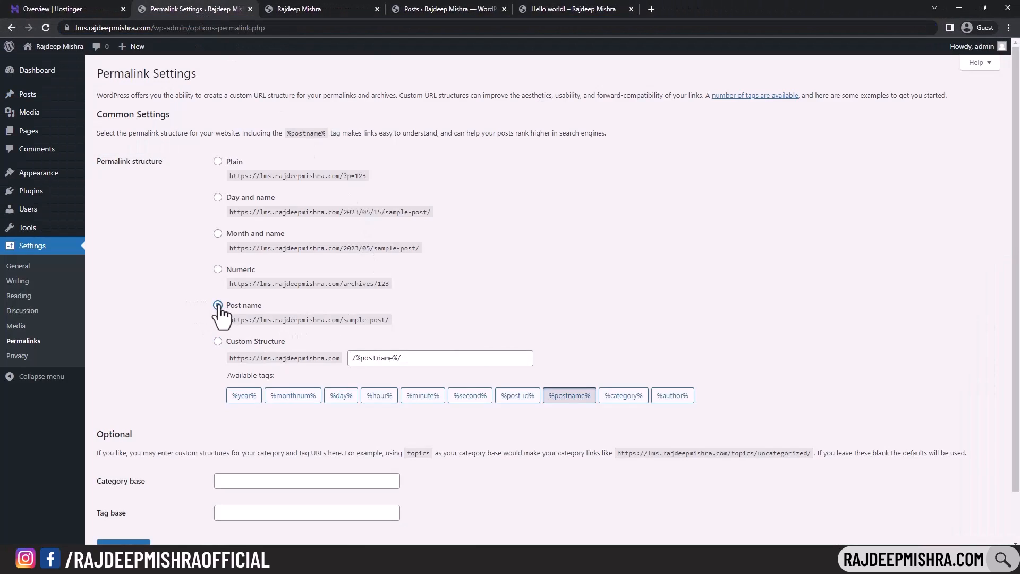
scroll(221, 316, "down", 1)
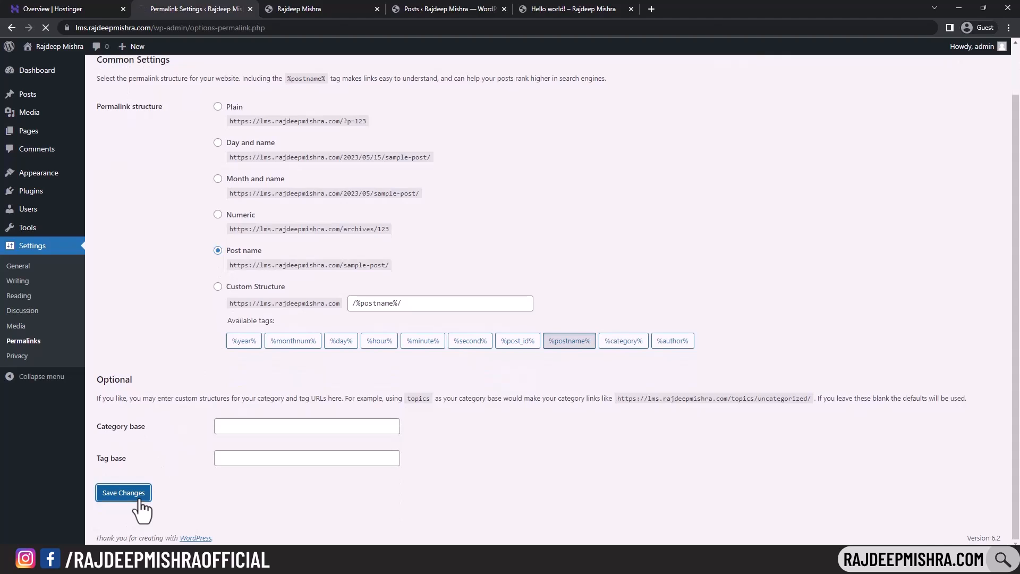
left_click(574, 9)
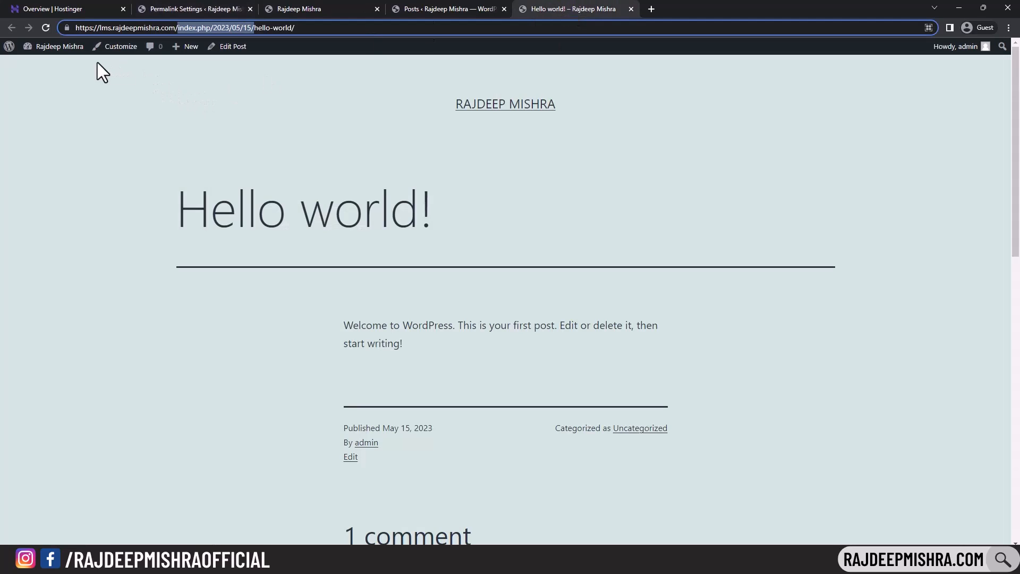
left_click(46, 26)
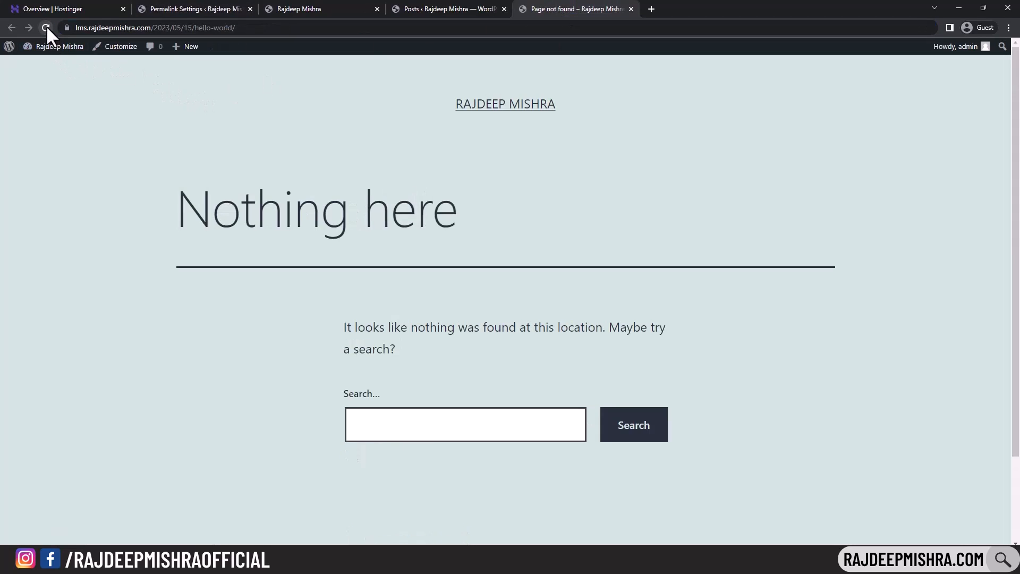
left_click(229, 9)
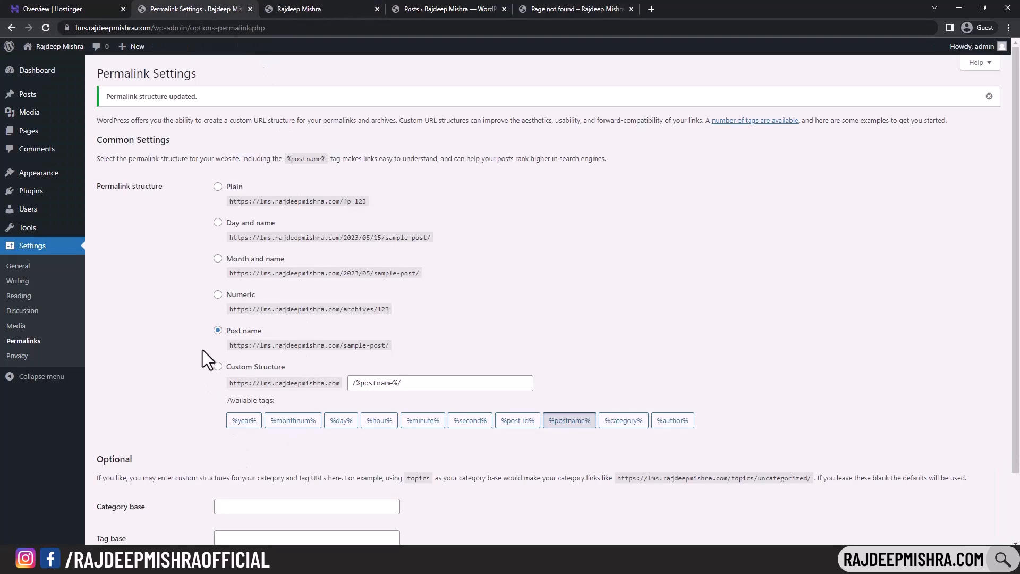
scroll(234, 345, "down", 1)
left_click(128, 528)
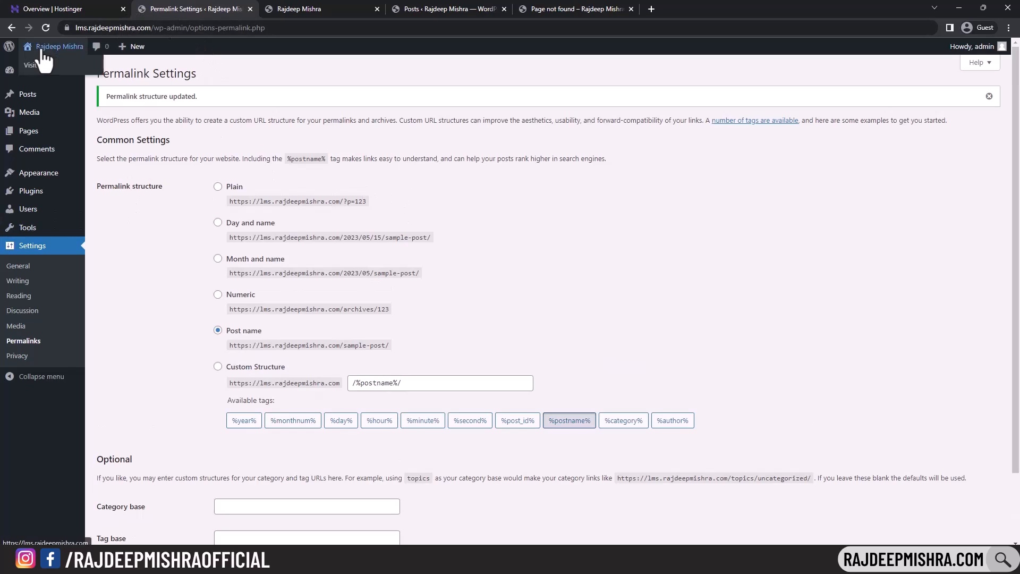
- Visit the live site's Hello world! post and confirm its address ends in /hello-world/
middle_click(38, 66)
key("ctrl+Tab")
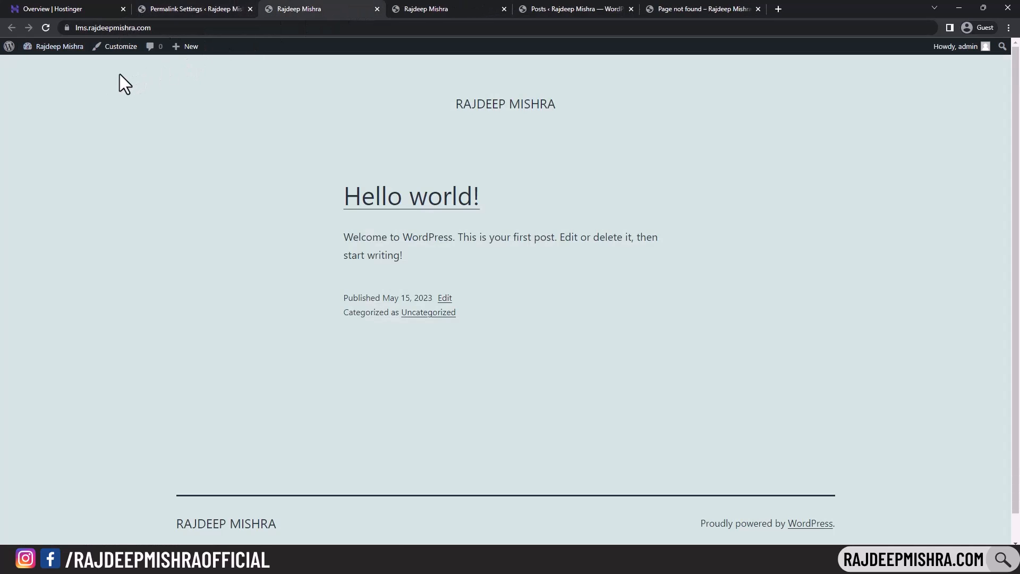
left_click(417, 199)
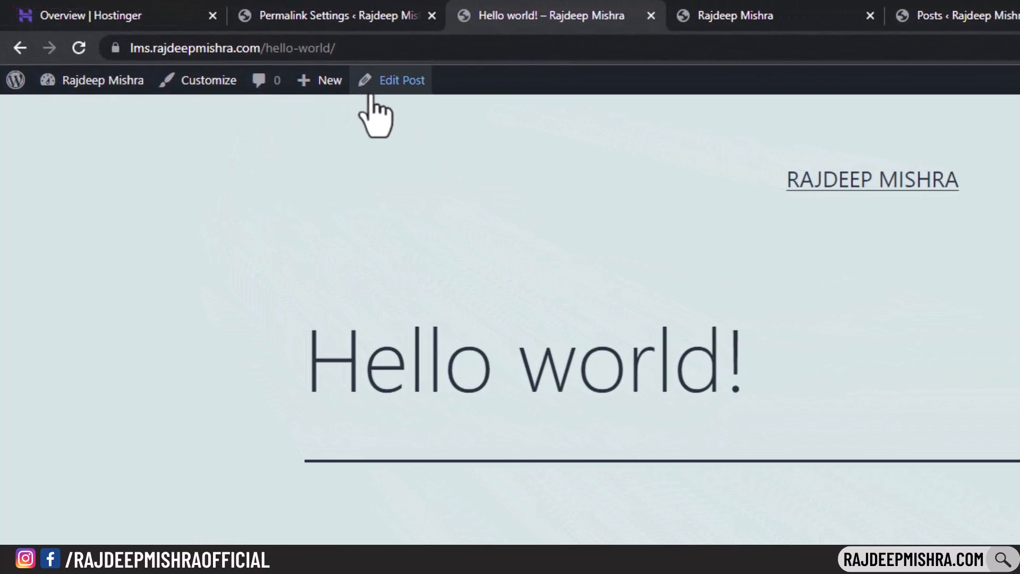
left_click(262, 49)
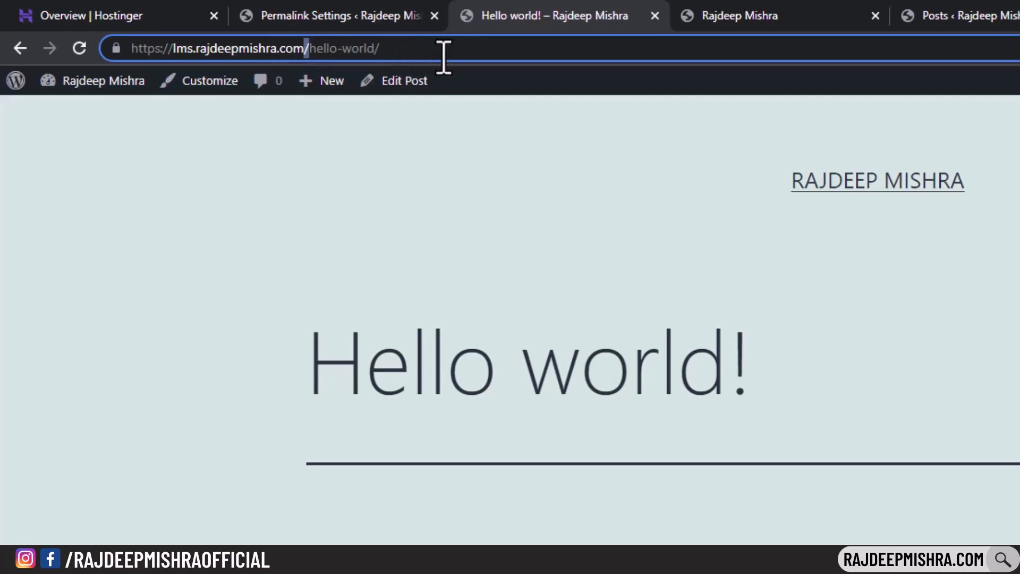
left_click(547, 55)
left_click_drag(388, 48, 137, 46)
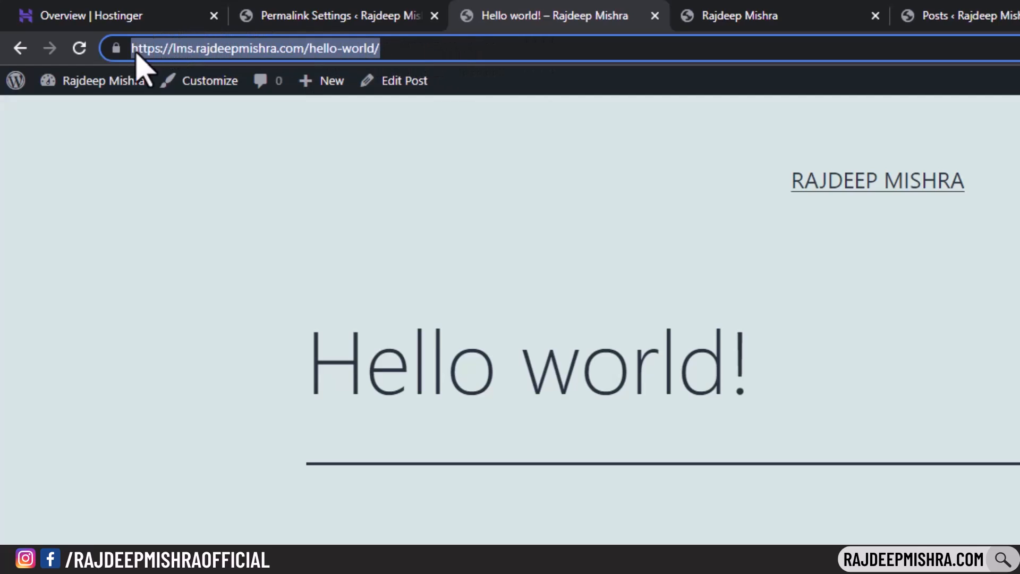
left_click(240, 10)
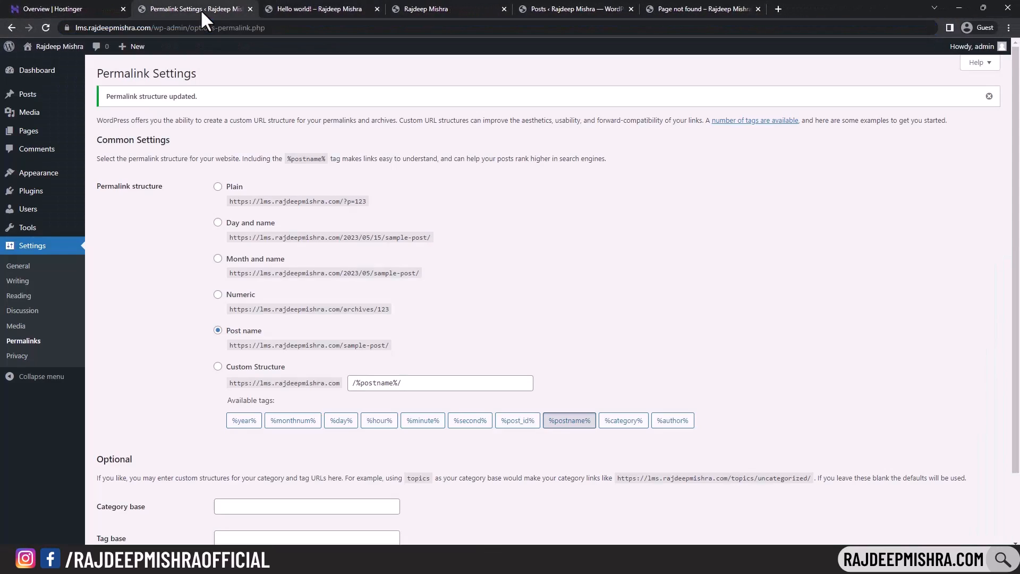
scroll(255, 340, "down", 2)
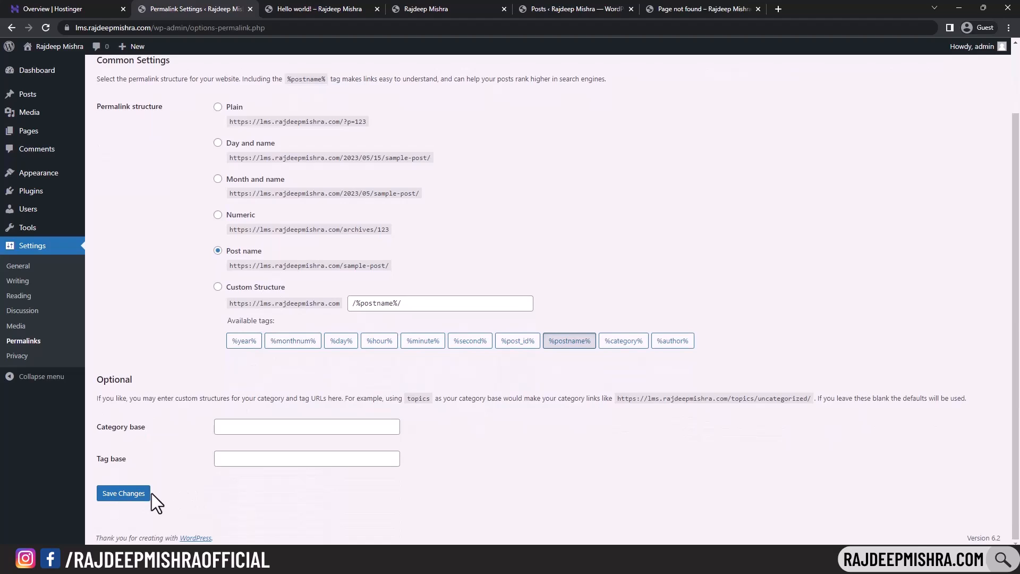
- Open General Settings and compare the current Site Title with the home page header
left_click(30, 266)
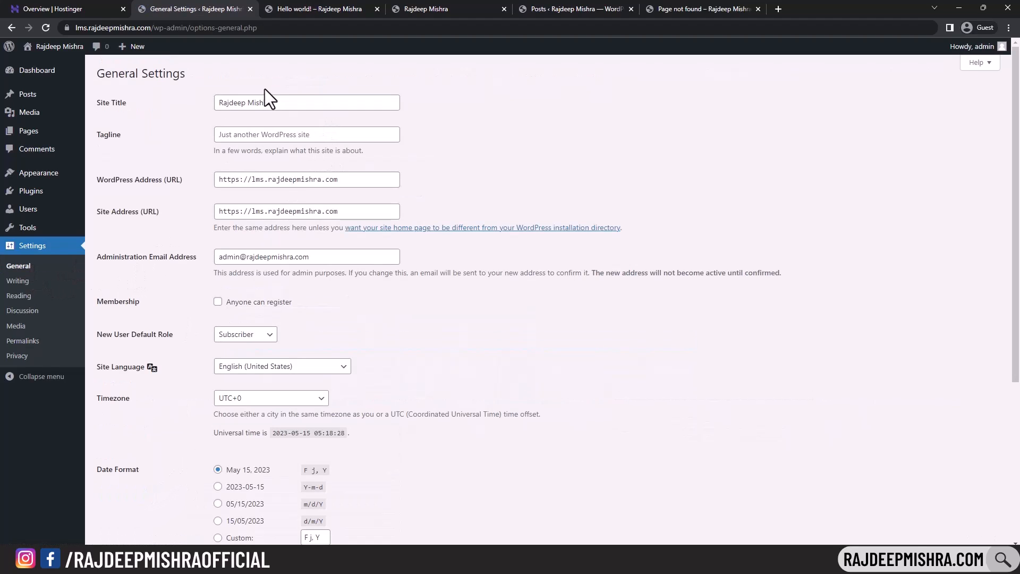
left_click_drag(225, 100, 308, 101)
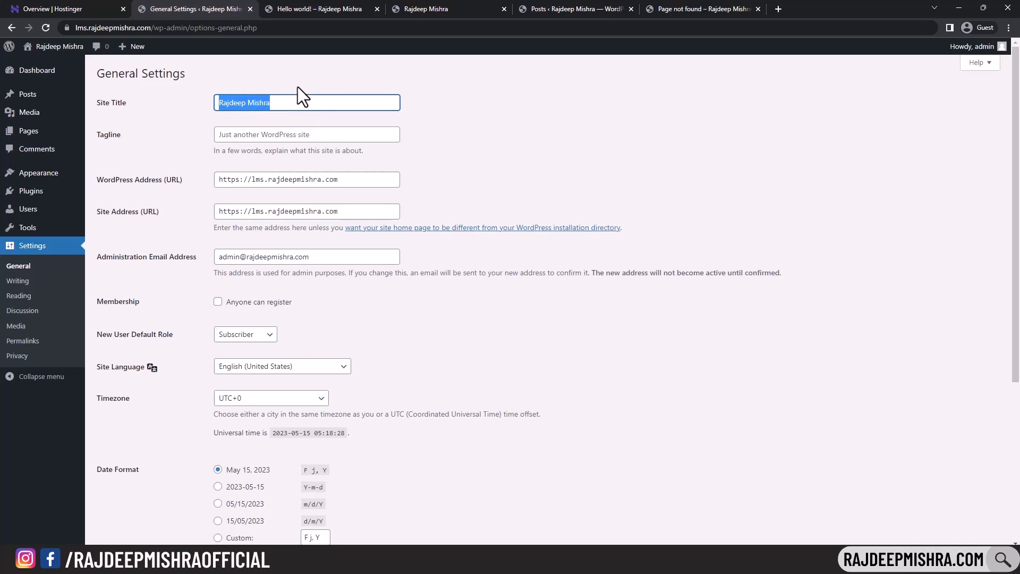
left_click(296, 95)
left_click(335, 10)
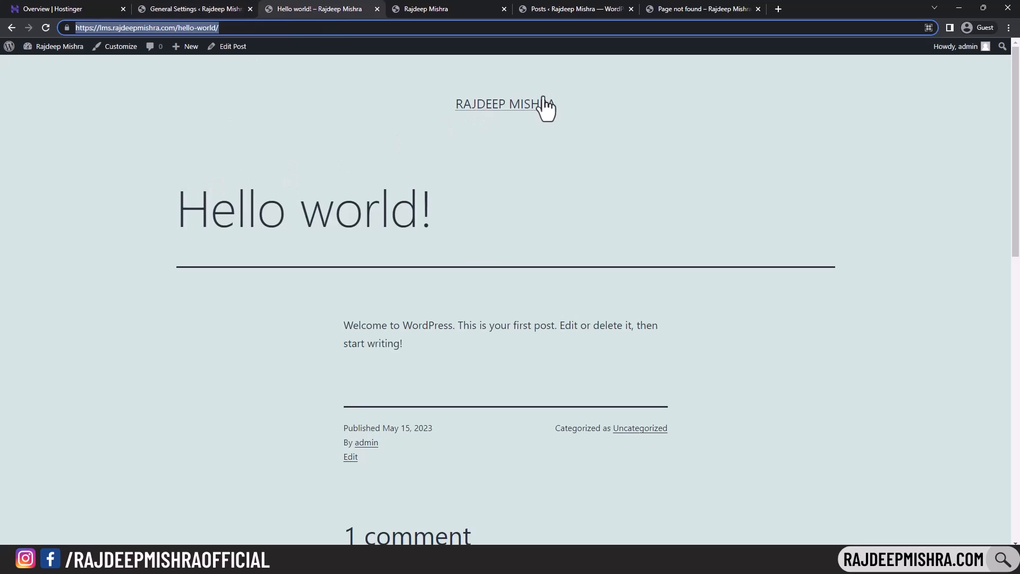
left_click(513, 109)
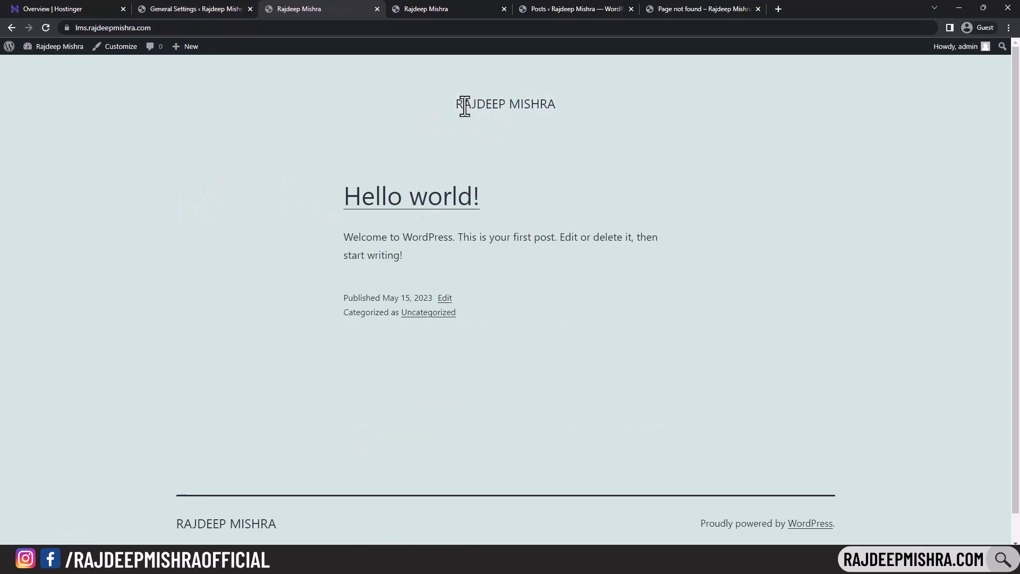
left_click_drag(453, 104, 596, 102)
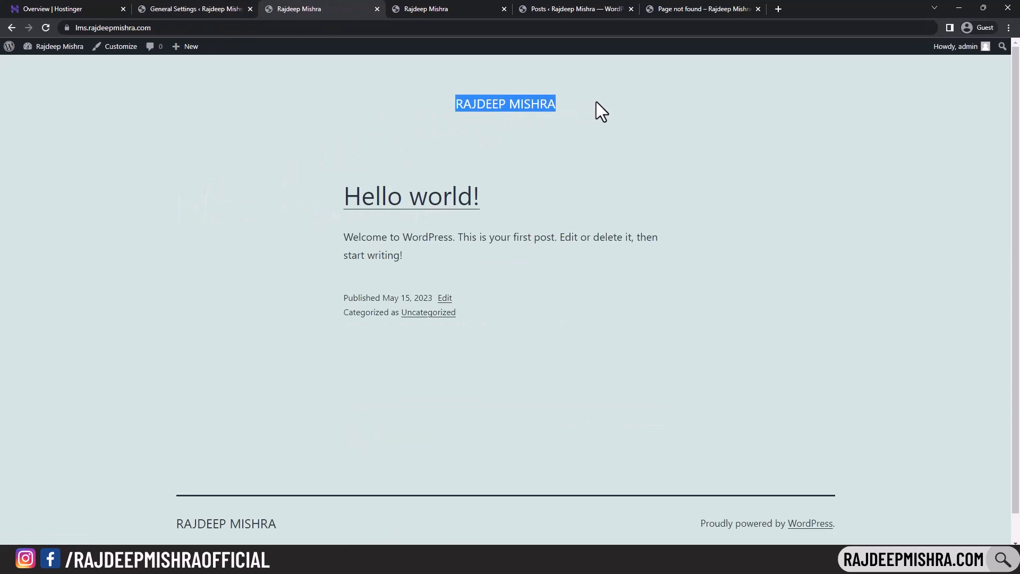
left_click(194, 9)
- Rename the site title to 'Course', save, and confirm COURSE on the reloaded front page
left_click_drag(290, 105, 200, 94)
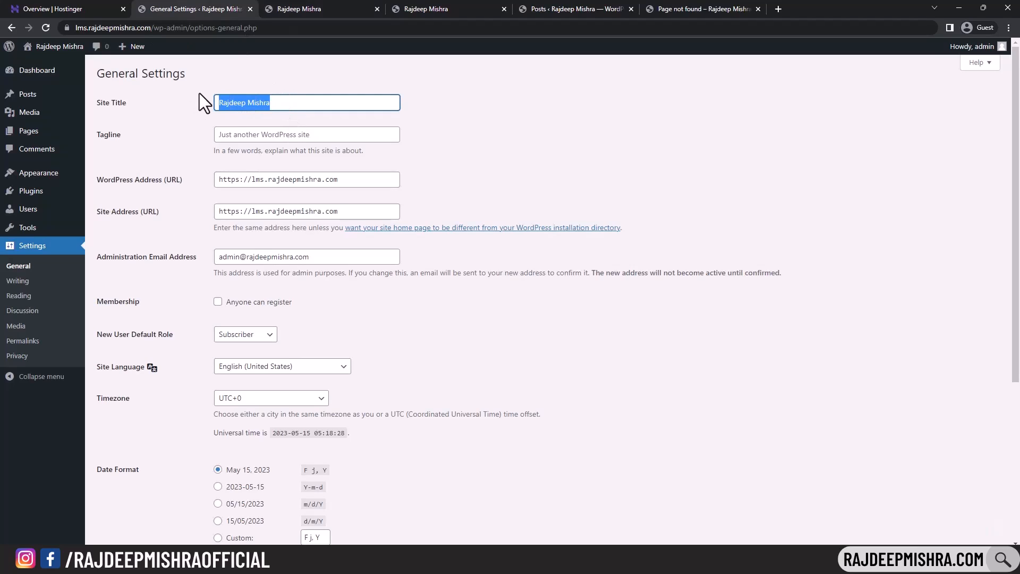
type("Course")
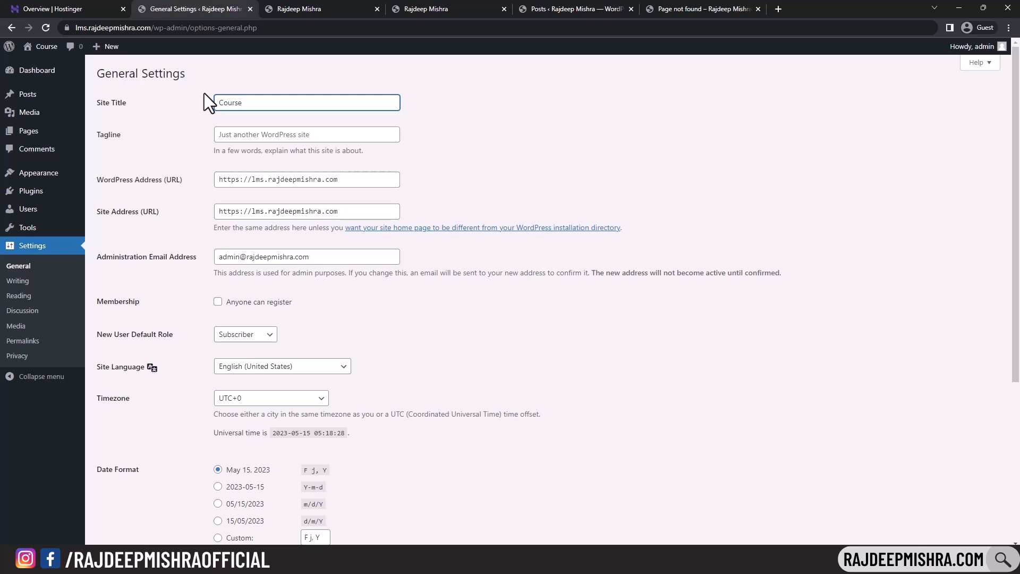
scroll(576, 319, "down", 5)
left_click(139, 496)
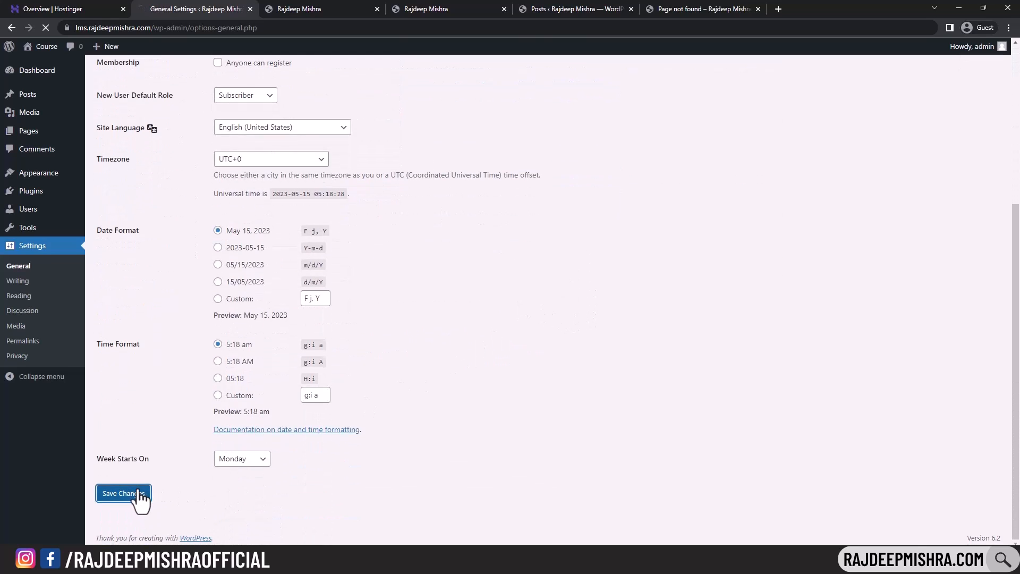
left_click(298, 9)
left_click(46, 28)
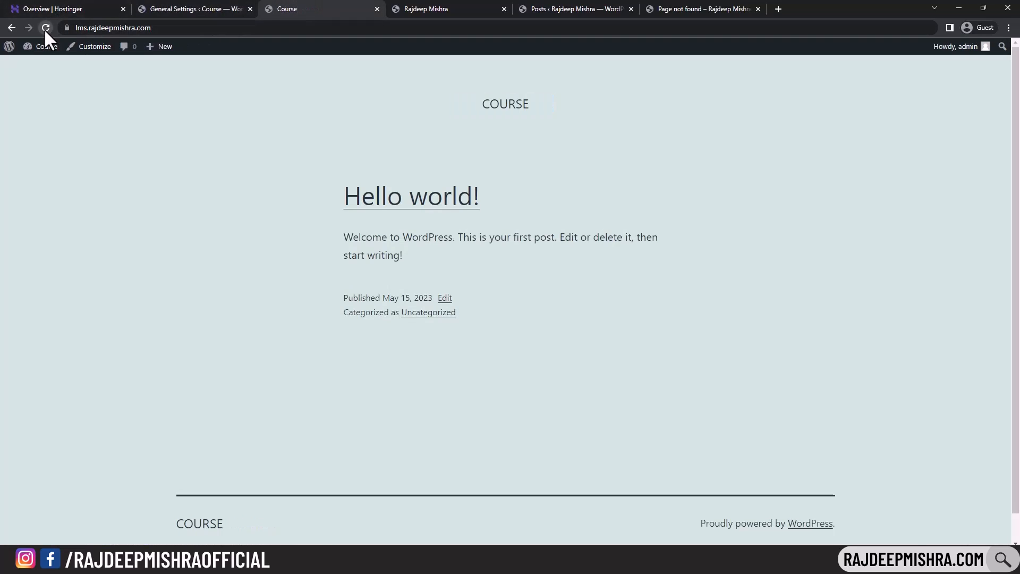
left_click_drag(486, 105, 533, 100)
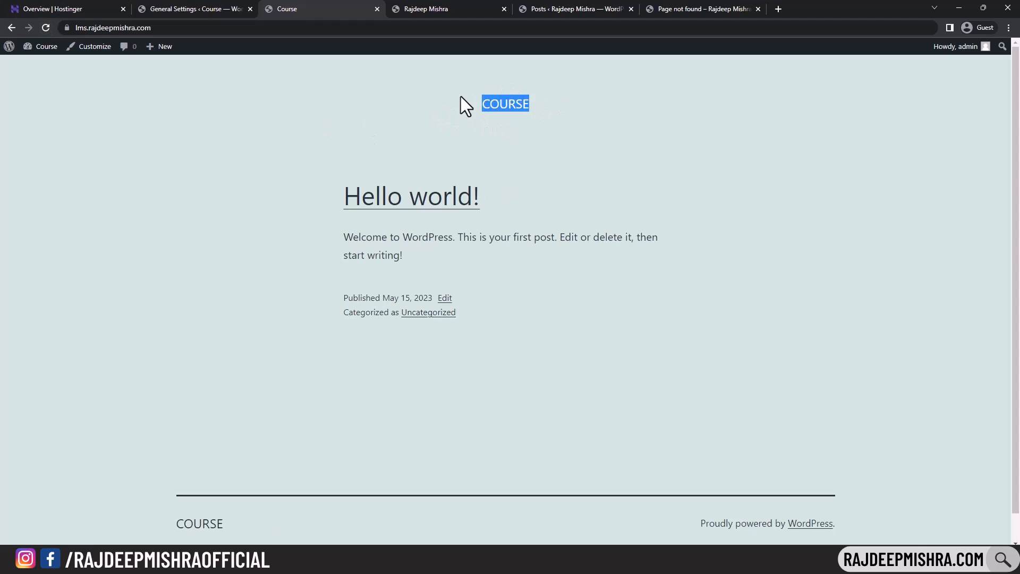
left_click(167, 9)
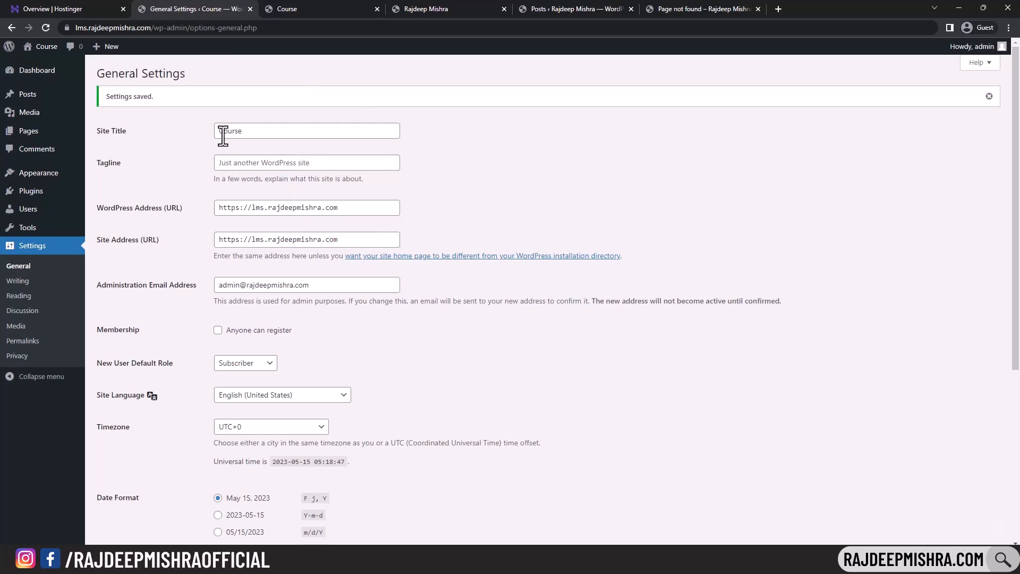
- Save the tagline 'This is a LMS website' and verify it under the front-page title
left_click(254, 165)
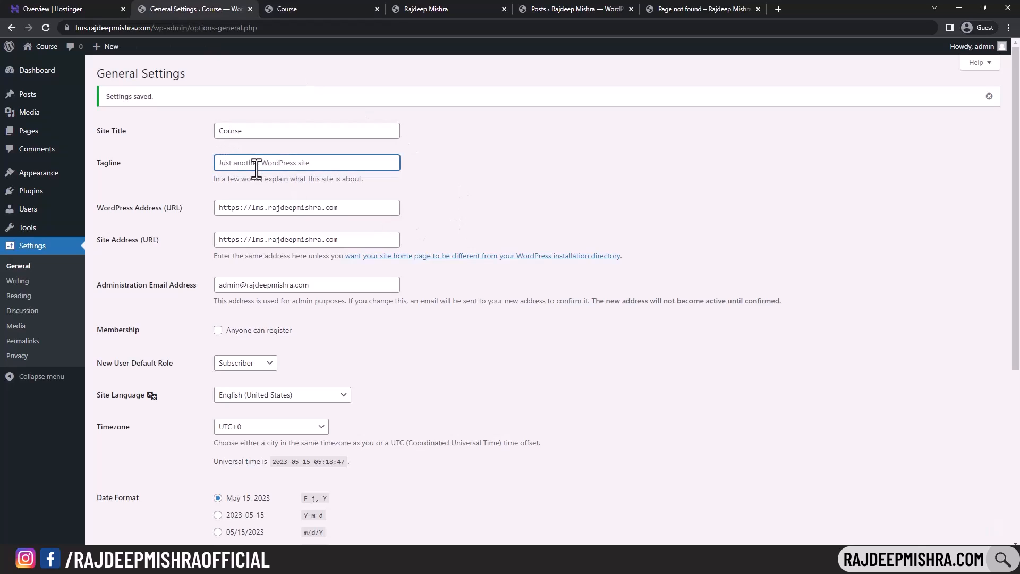
type("This is a LMS website")
scroll(223, 372, "down", 6)
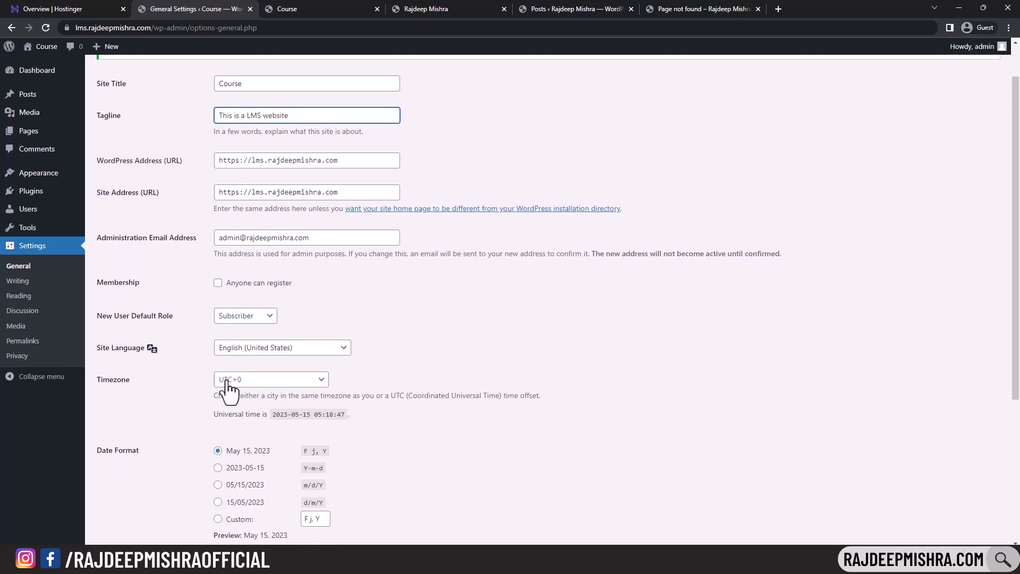
left_click(126, 497)
left_click(291, 5)
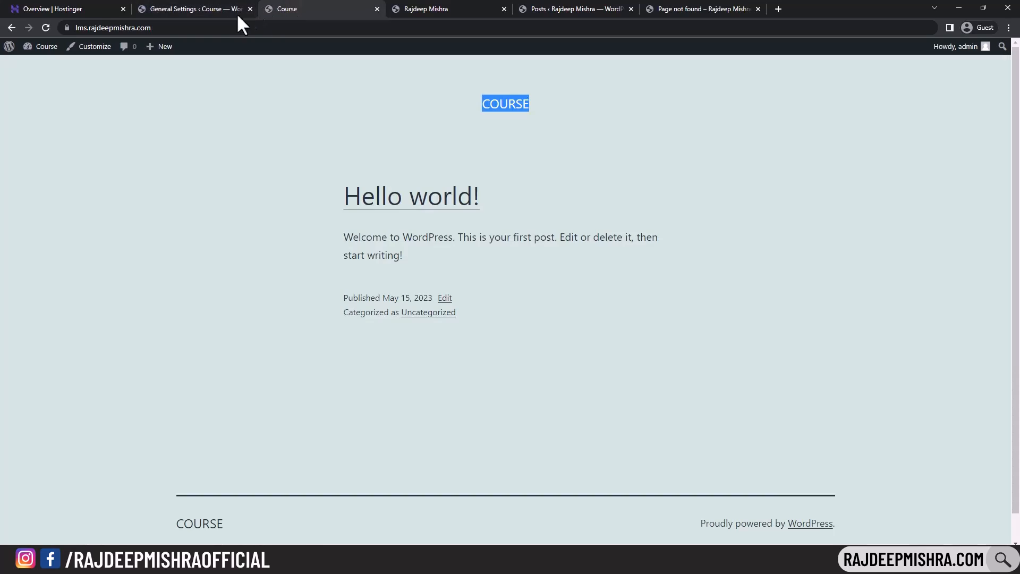
left_click(47, 27)
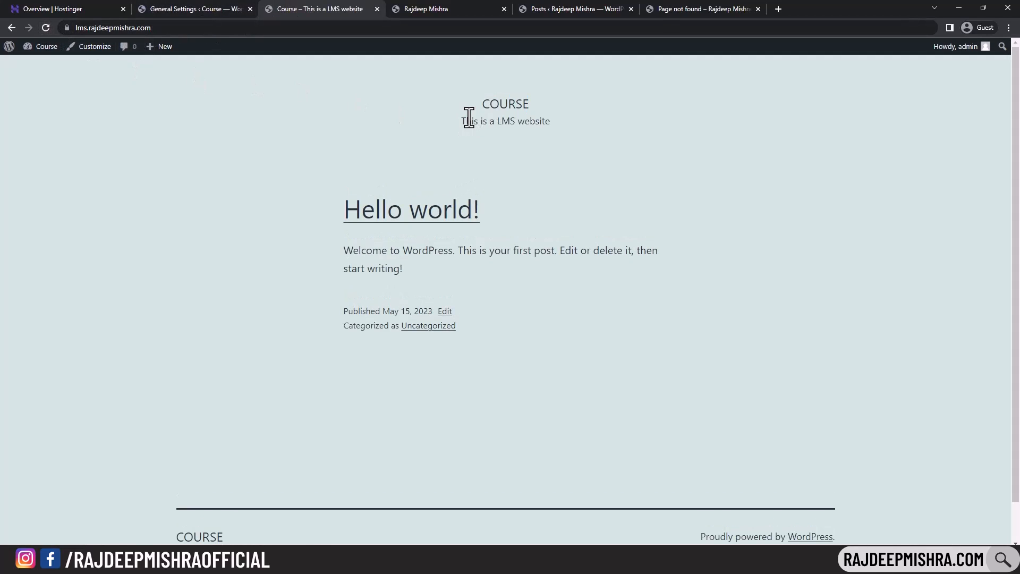
left_click_drag(461, 120, 556, 127)
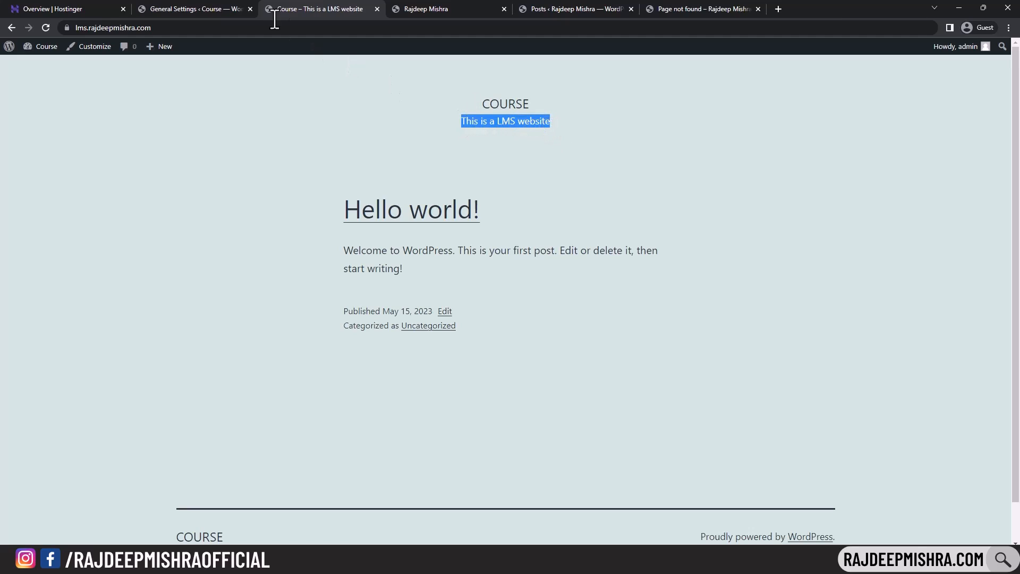
- Clear the Tagline field and select the 'Course' site title for replacement
left_click(226, 7)
left_click_drag(342, 163, 219, 163)
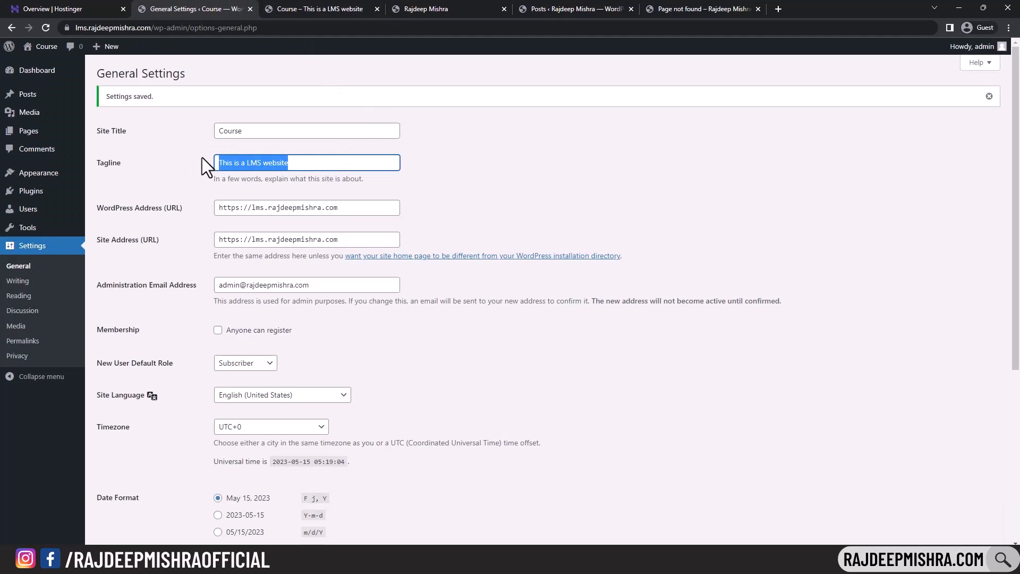
key("BackSpace")
left_click_drag(260, 132, 190, 135)
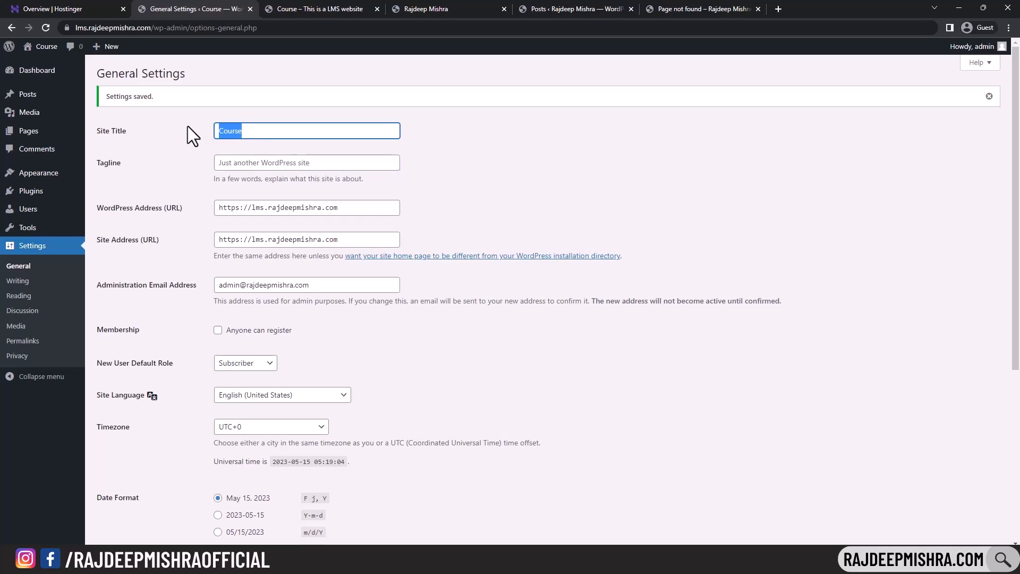
- Restore the owner's name as the site title and enable Anyone can register
type("Rajdeep Mi")
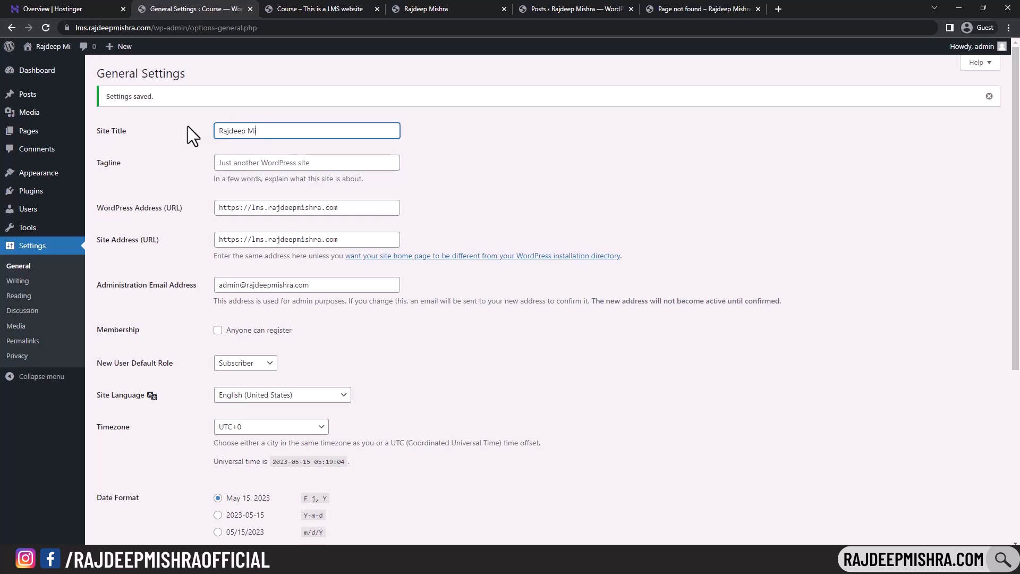
type("shra")
left_click(218, 333)
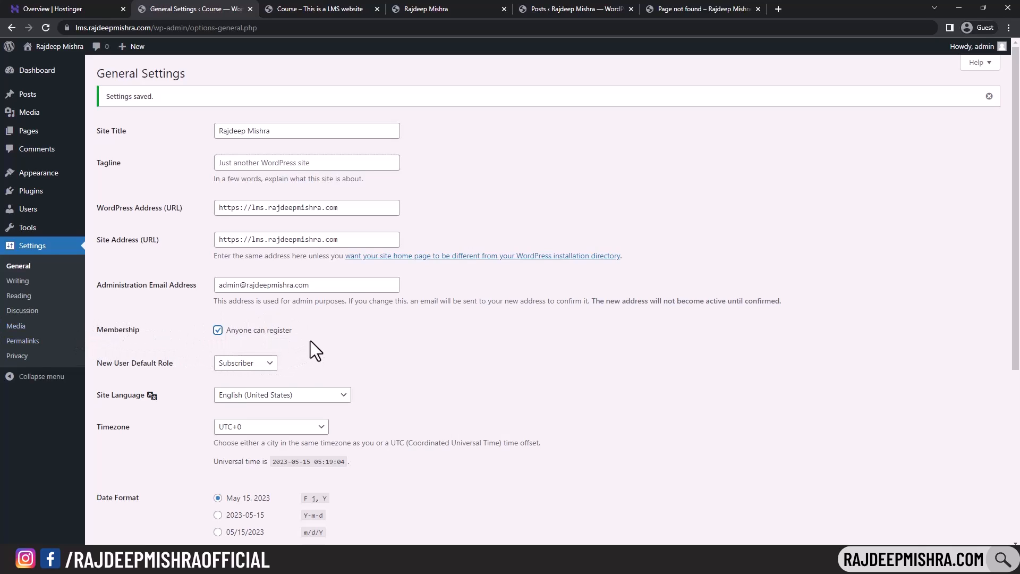
scroll(384, 314, "down", 4)
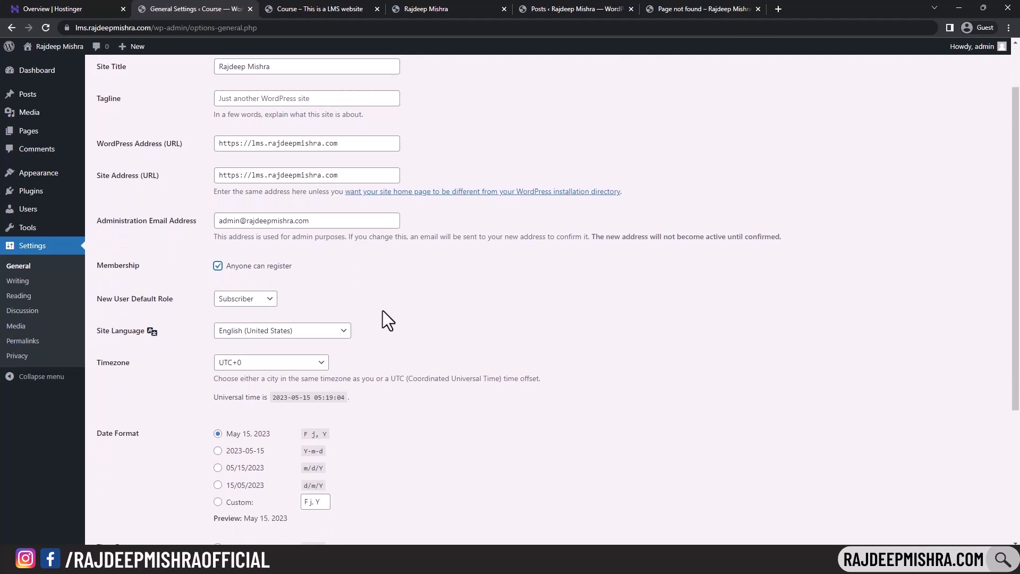
- Set the timezone to Kolkata and the time format to g:i A, then save
left_click(275, 217)
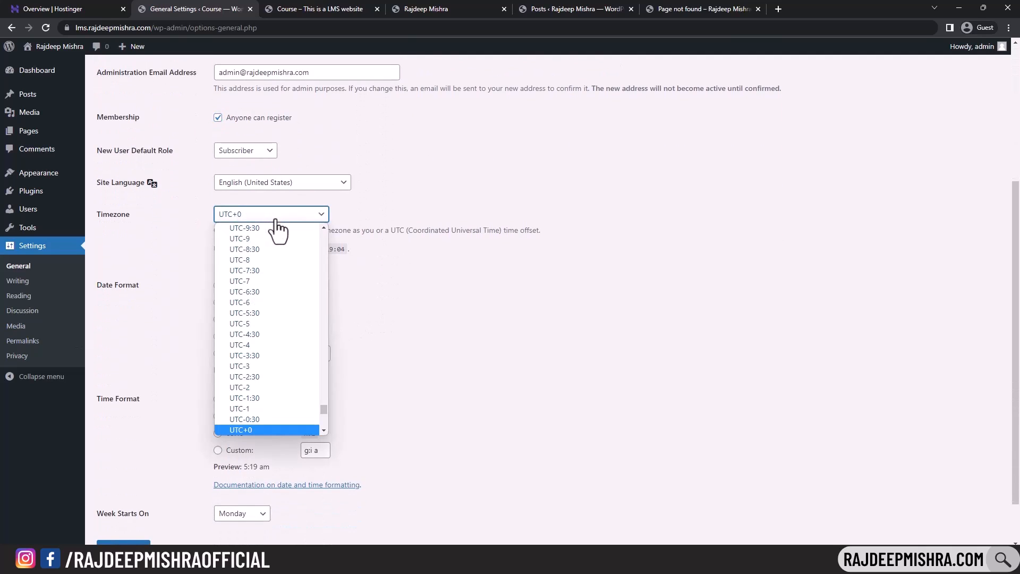
type("kolkata")
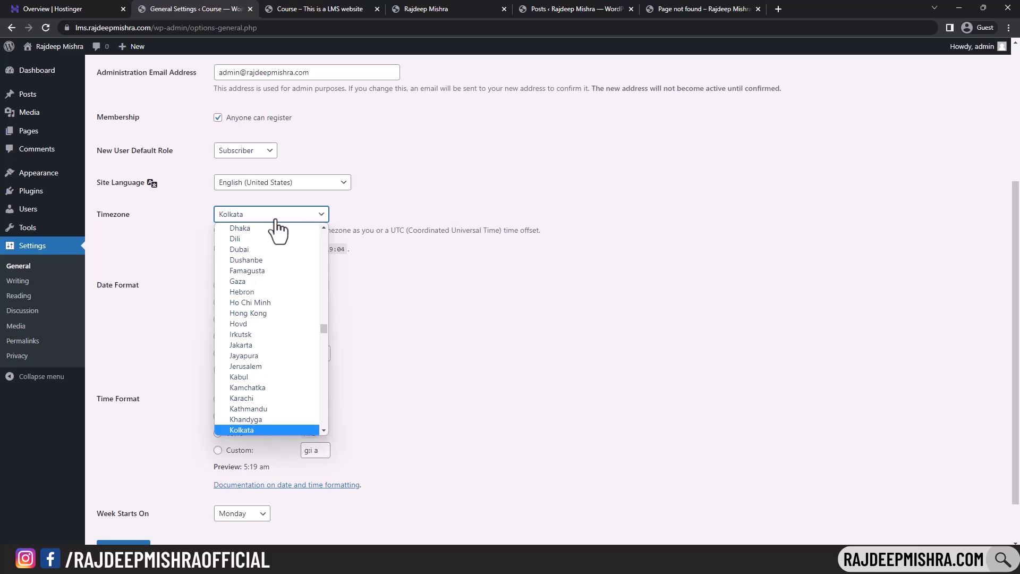
left_click(253, 432)
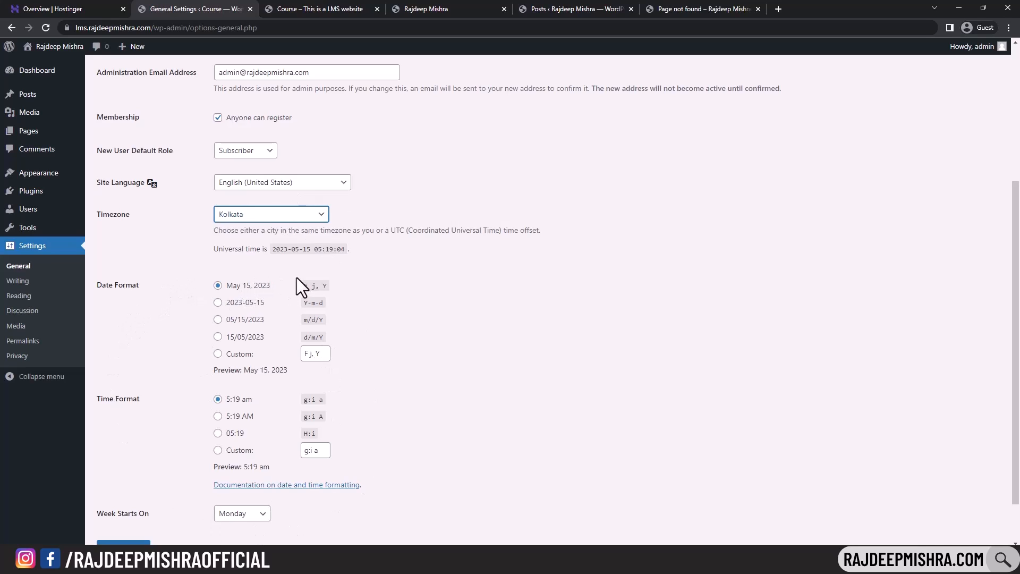
scroll(296, 277, "down", 2)
left_click(224, 363)
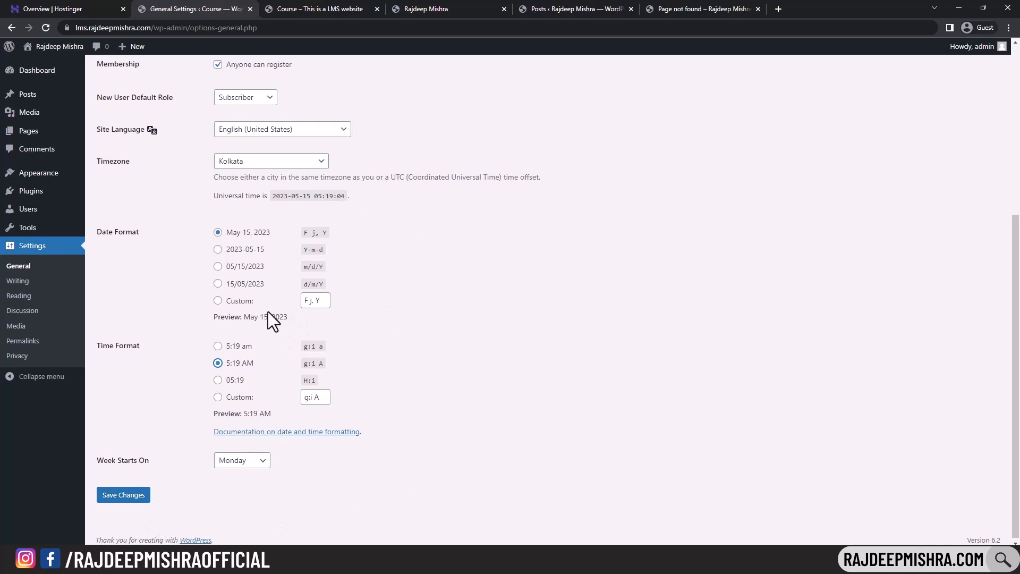
left_click(108, 496)
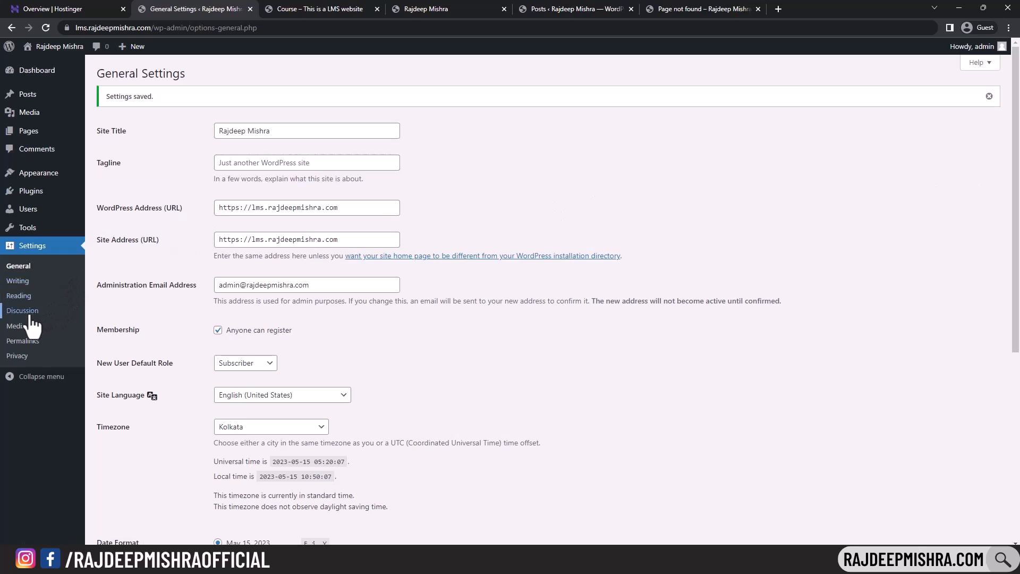
- Browse the Writing and Reading settings pages, scrolling through the Reading options
left_click(19, 280)
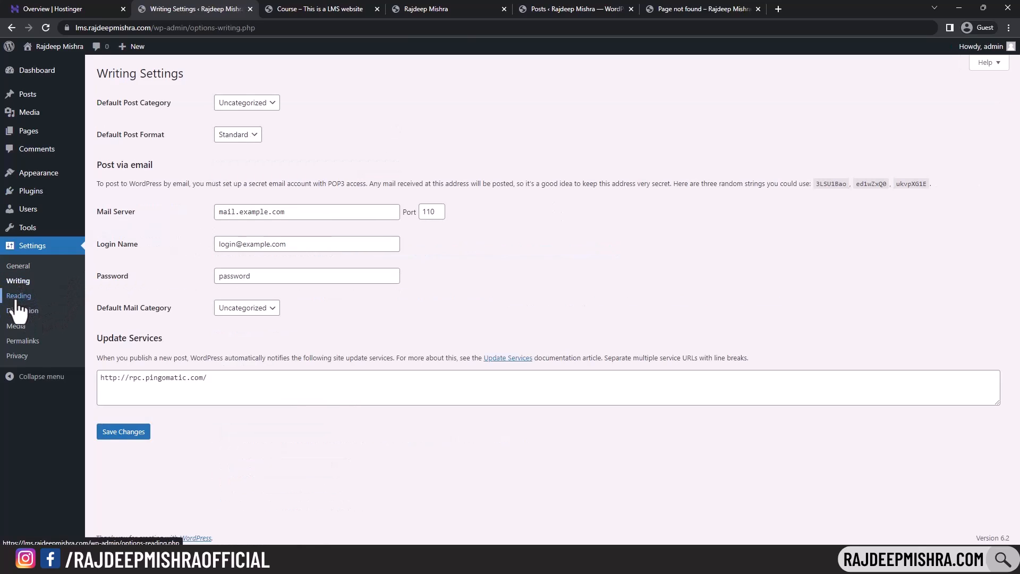
left_click(19, 295)
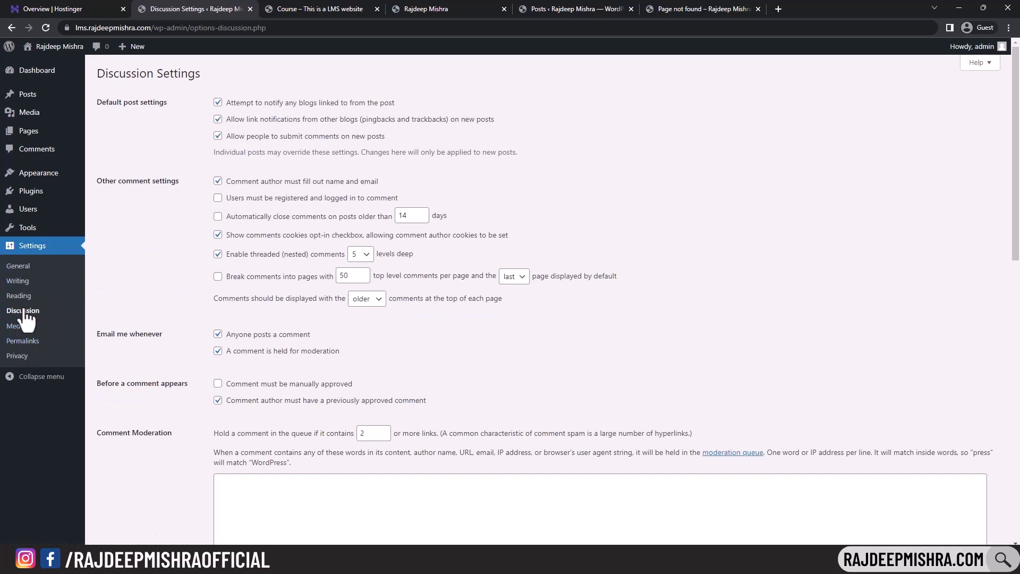
scroll(363, 274, "down", 3)
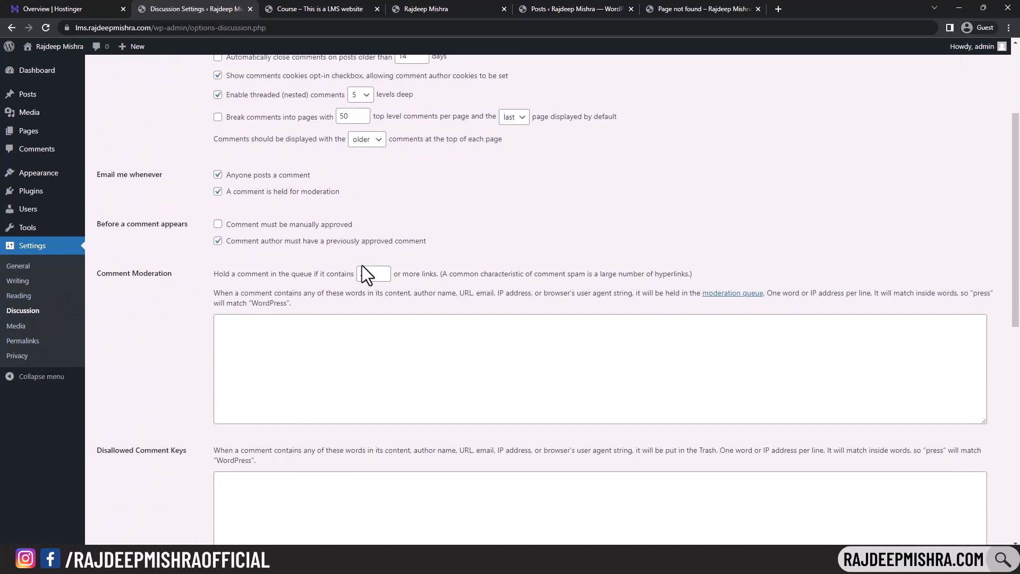
scroll(363, 267, "down", 6)
scroll(365, 266, "up", 9)
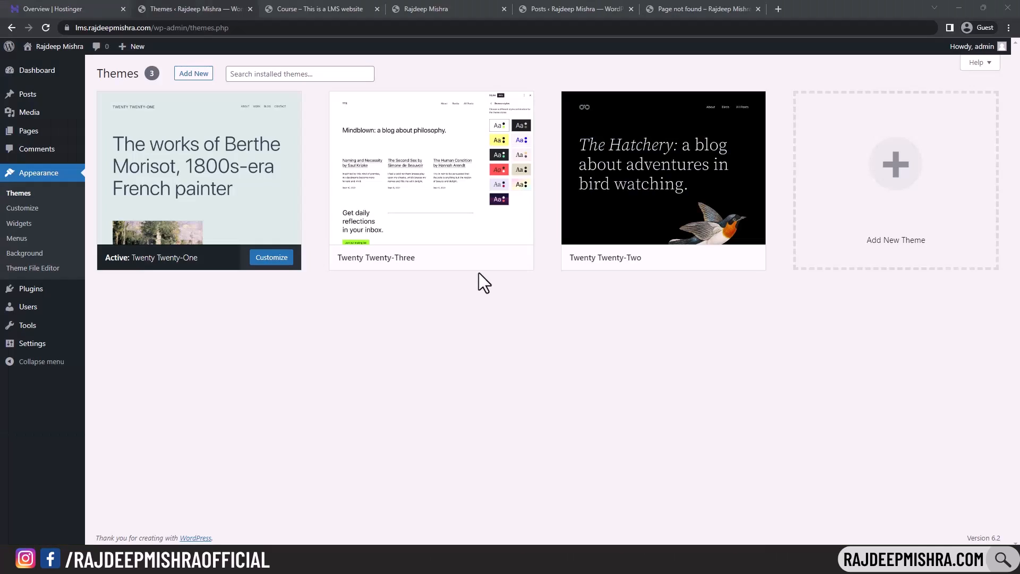
- Search the theme directory for 'tutor starter', then install and activate TutorStarter
left_click(193, 74)
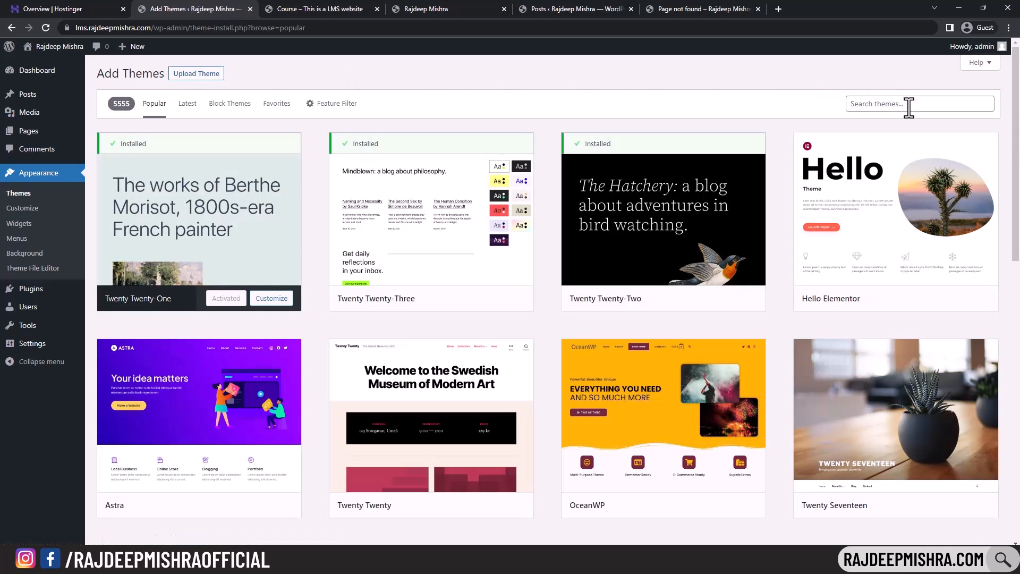
left_click(909, 104)
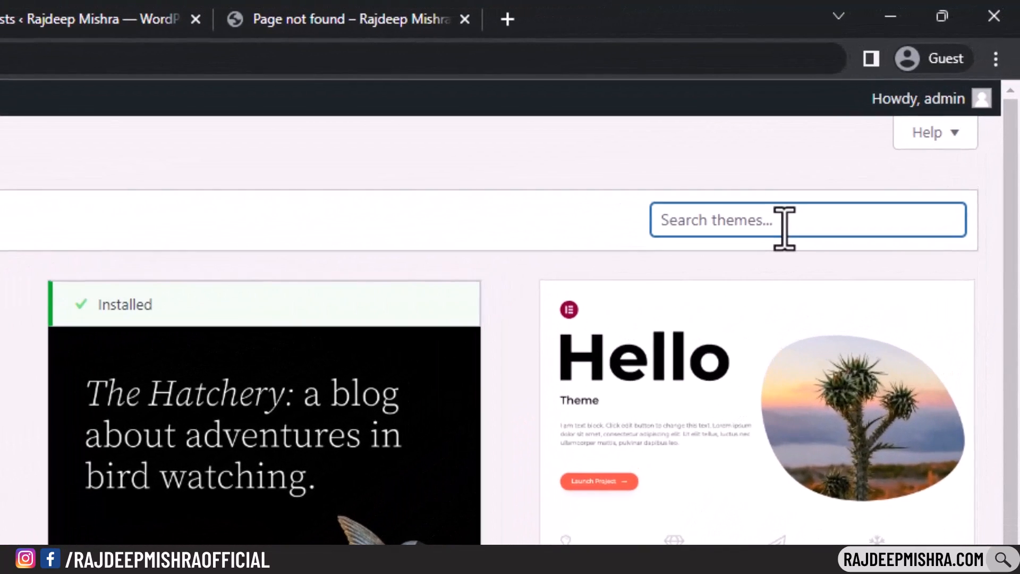
type("tutor s")
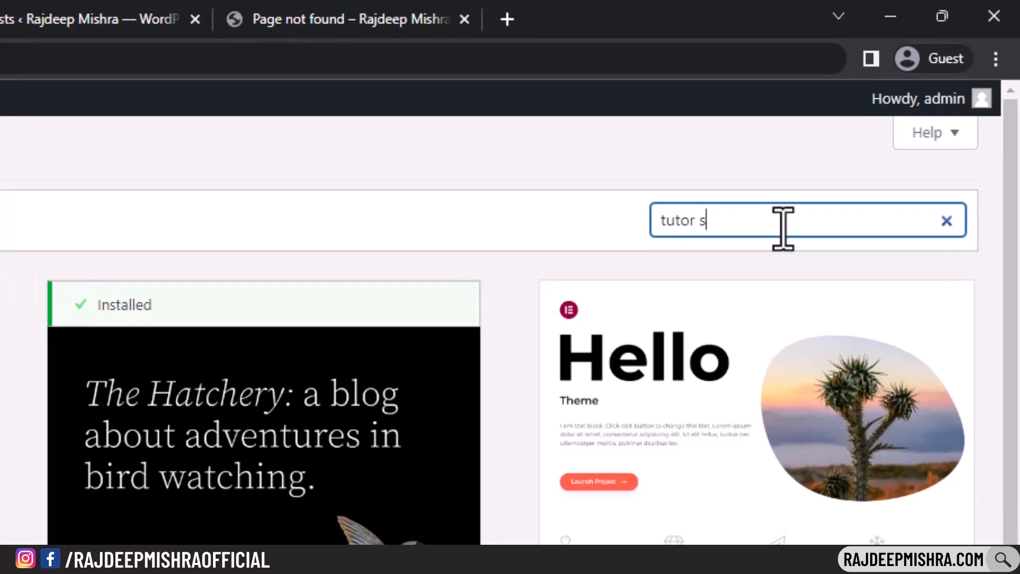
type("tarter")
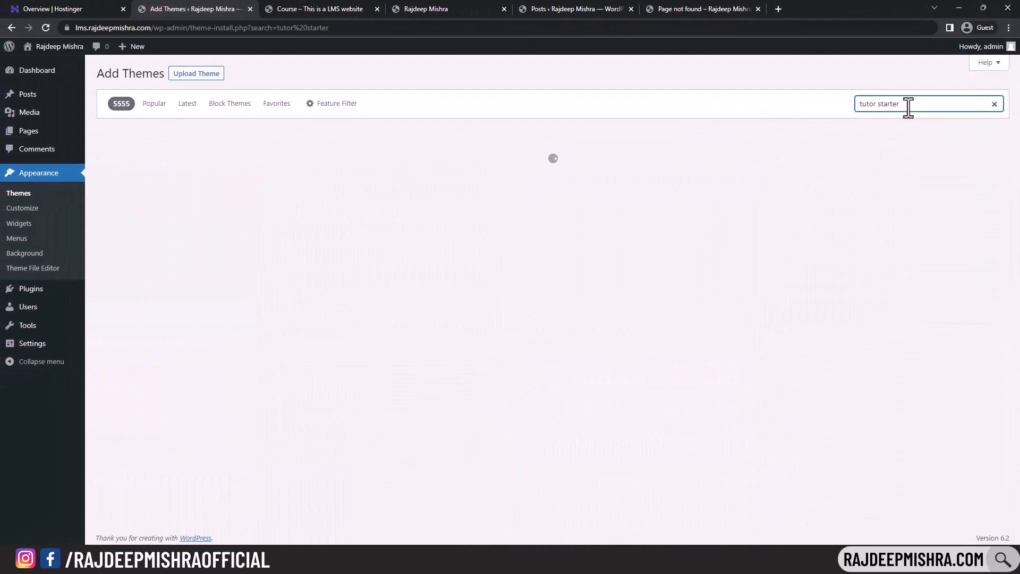
mouse_move(181, 218)
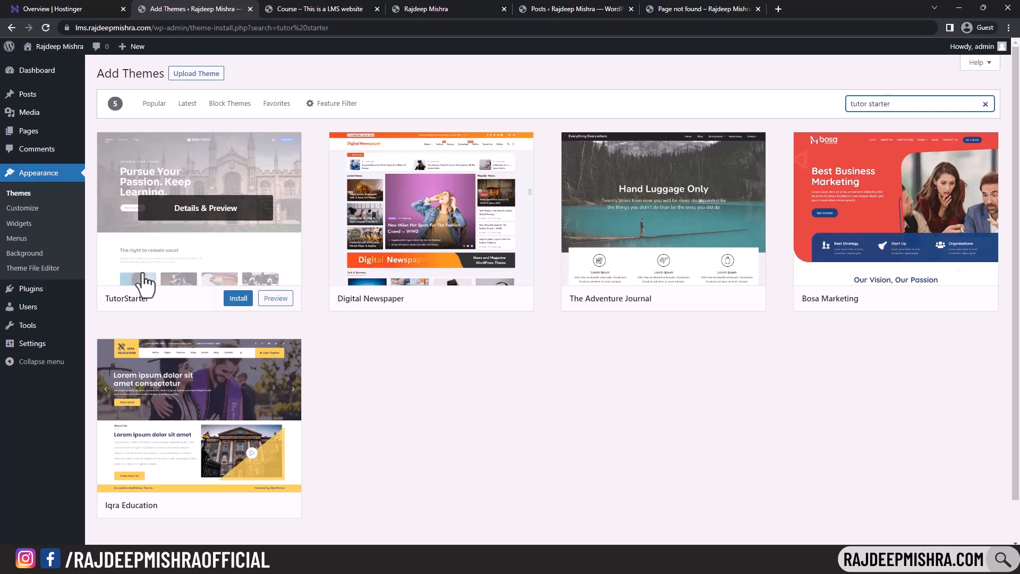
left_click(170, 255)
left_click_drag(19, 85, 68, 88)
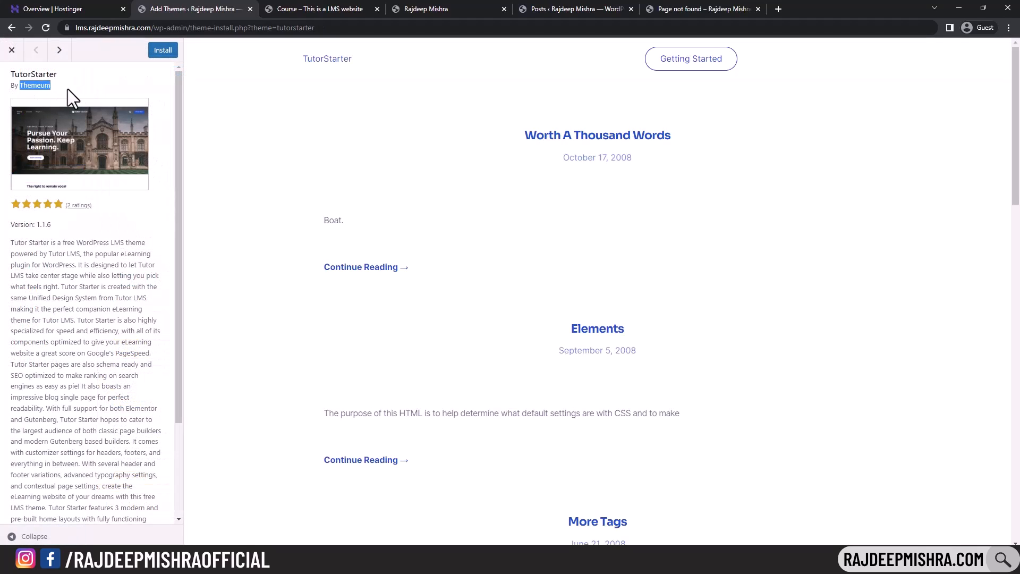
left_click(163, 55)
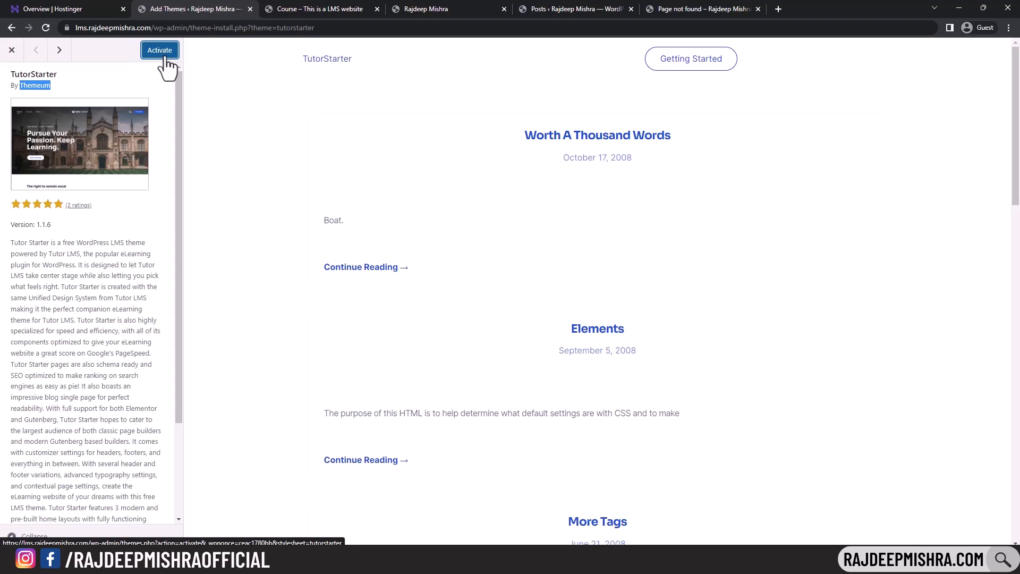
left_click(160, 50)
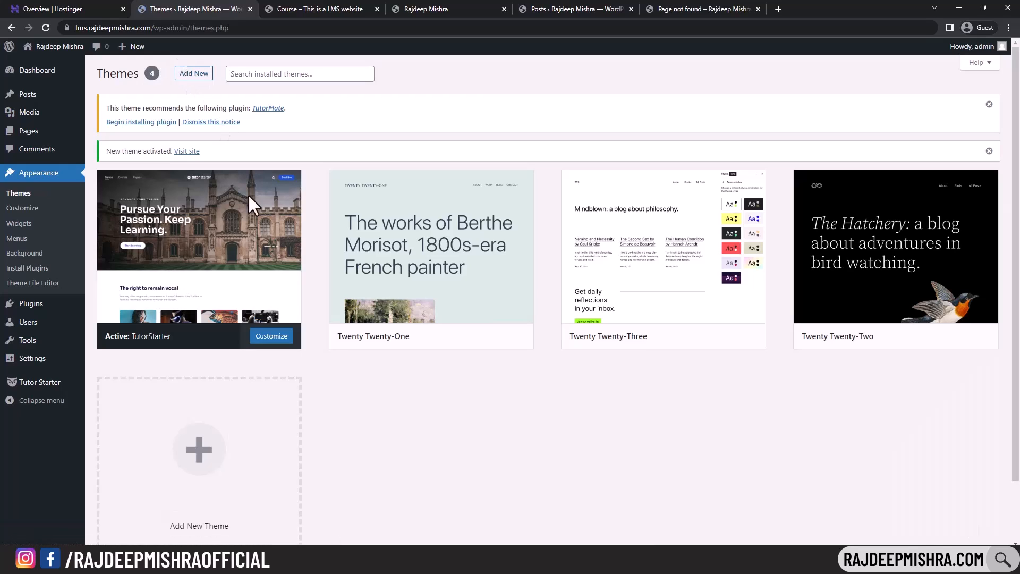
- Reload the front-end site to check the new TutorStarter theme
mouse_move(205, 197)
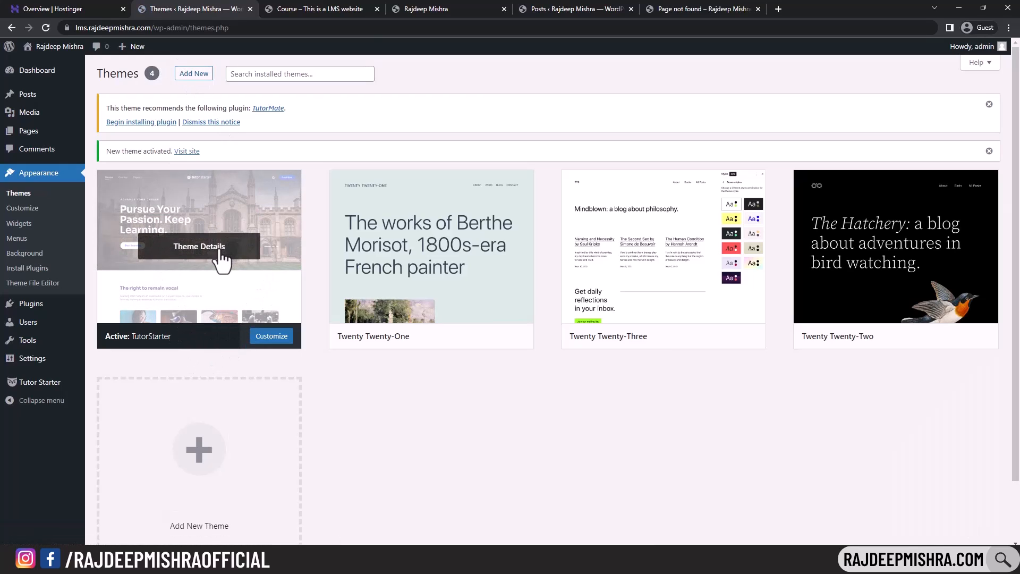
left_click(338, 9)
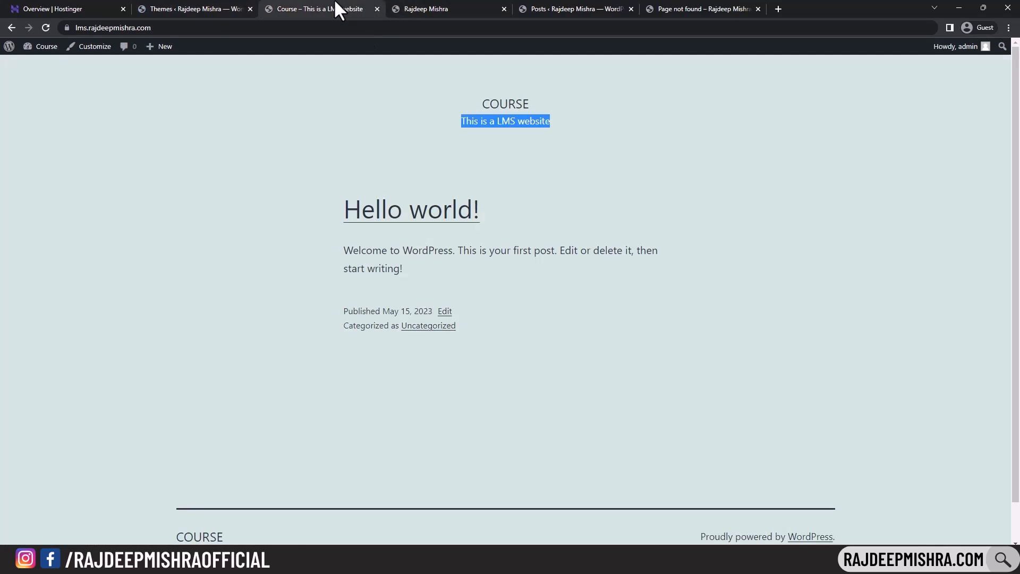
left_click(46, 28)
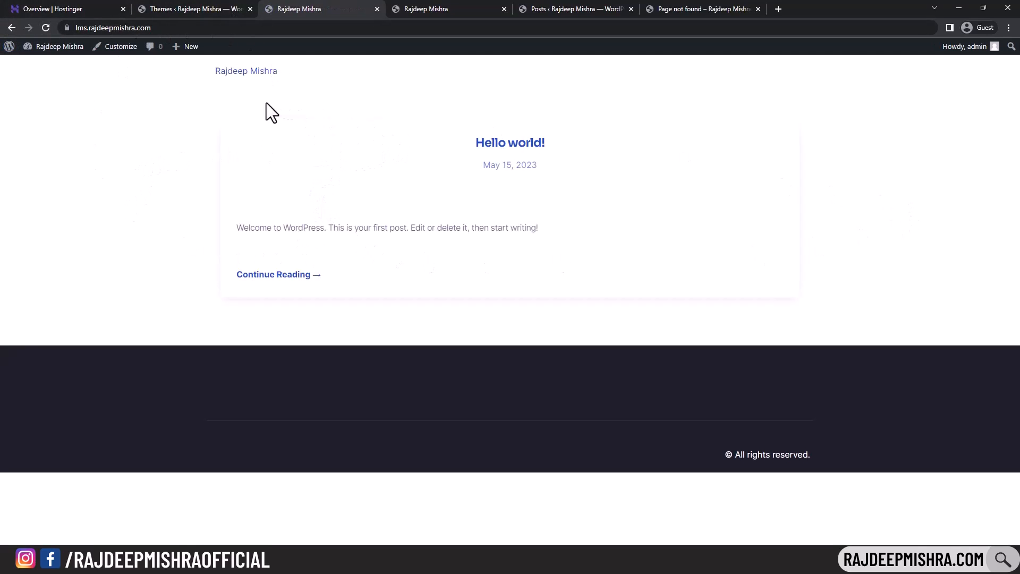
left_click(211, 8)
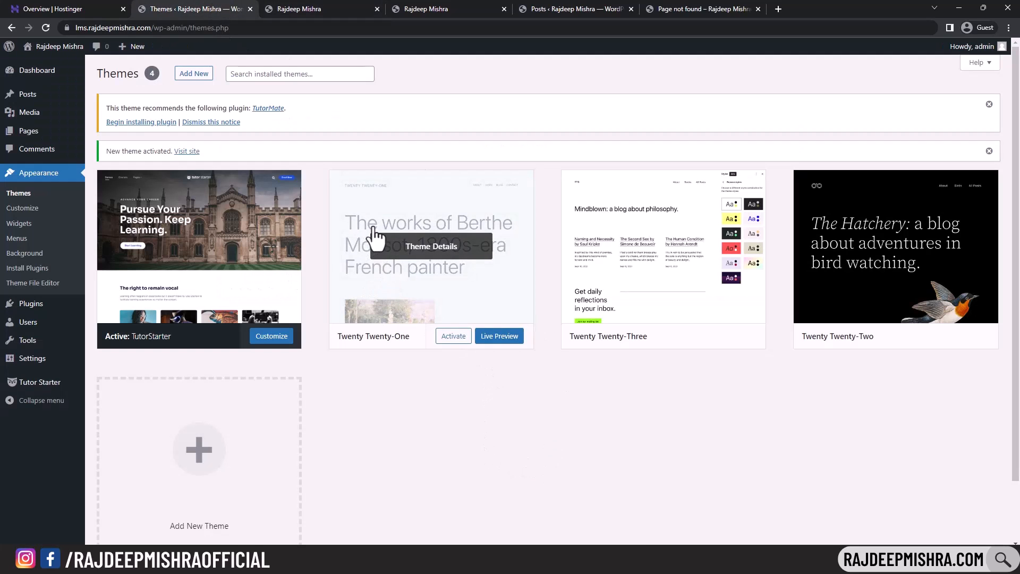
- Delete the Twenty Twenty-One, Twenty Twenty-Three and Twenty Twenty-Two themes
left_click(483, 298)
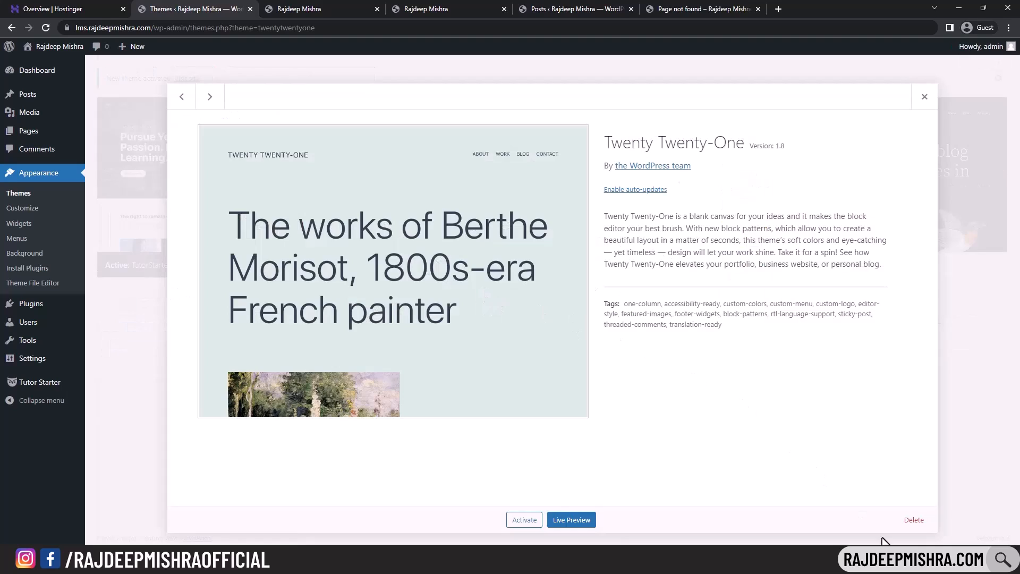
left_click(914, 520)
left_click(564, 109)
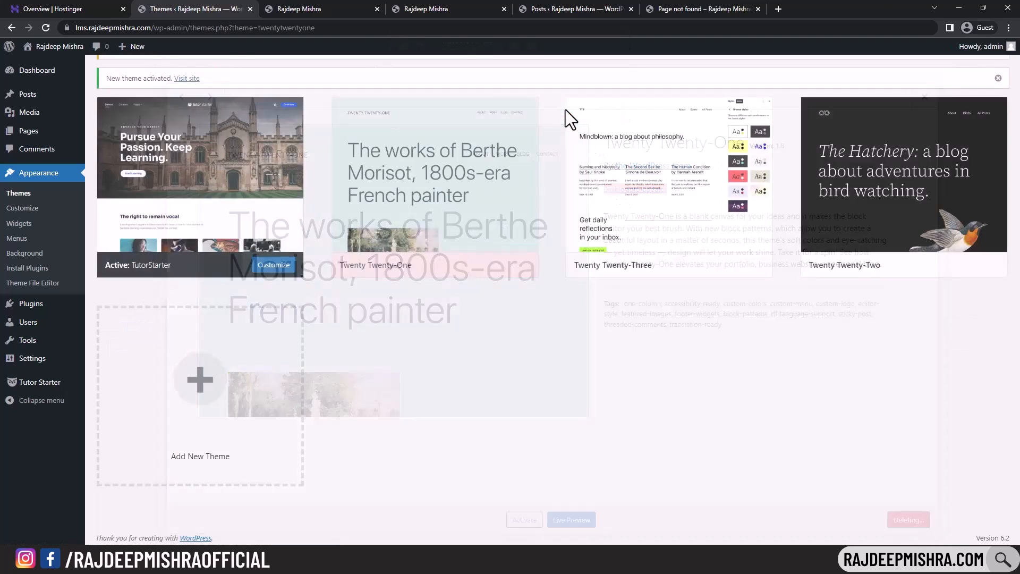
left_click(435, 308)
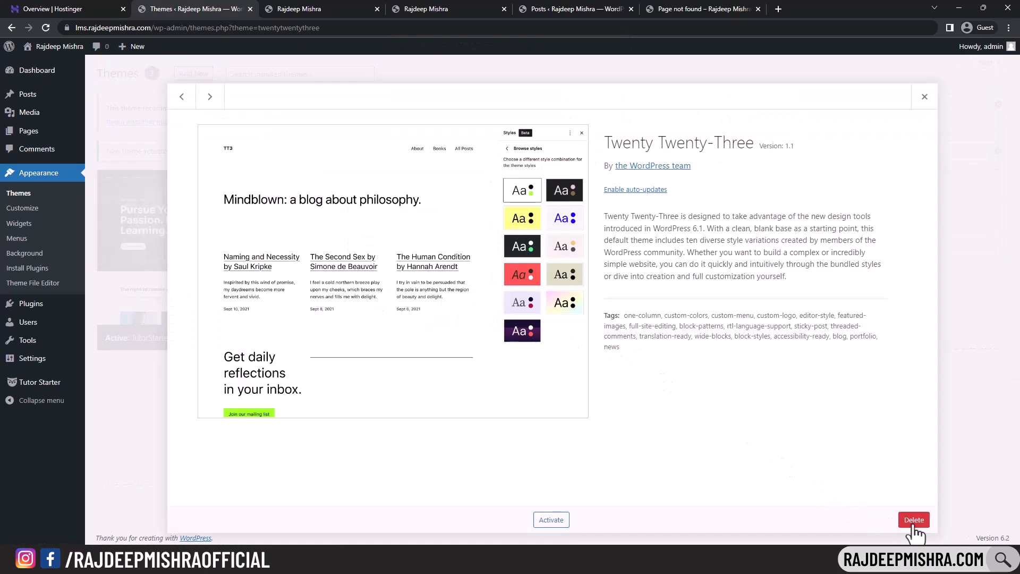
left_click(914, 519)
left_click(563, 107)
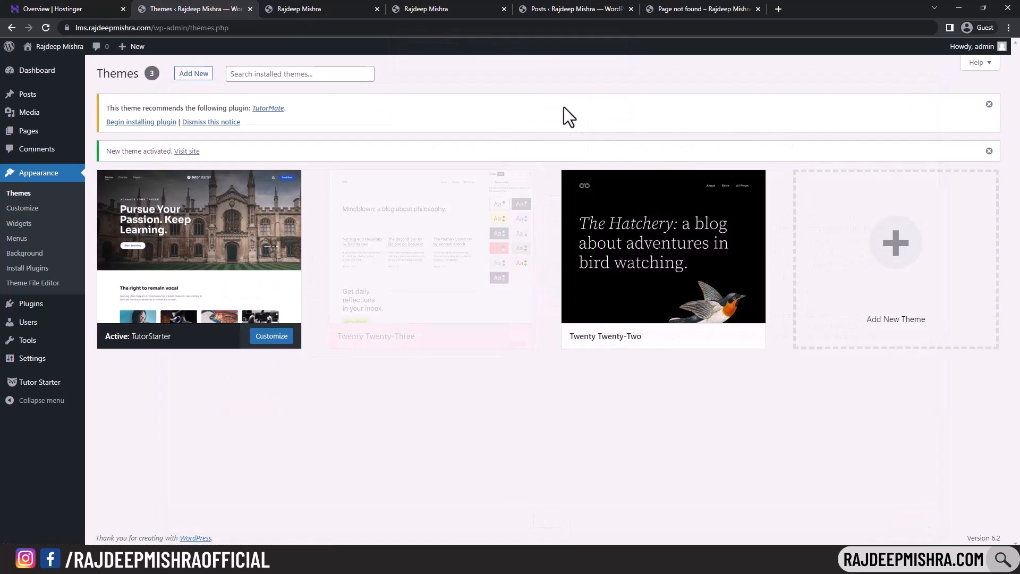
left_click(438, 269)
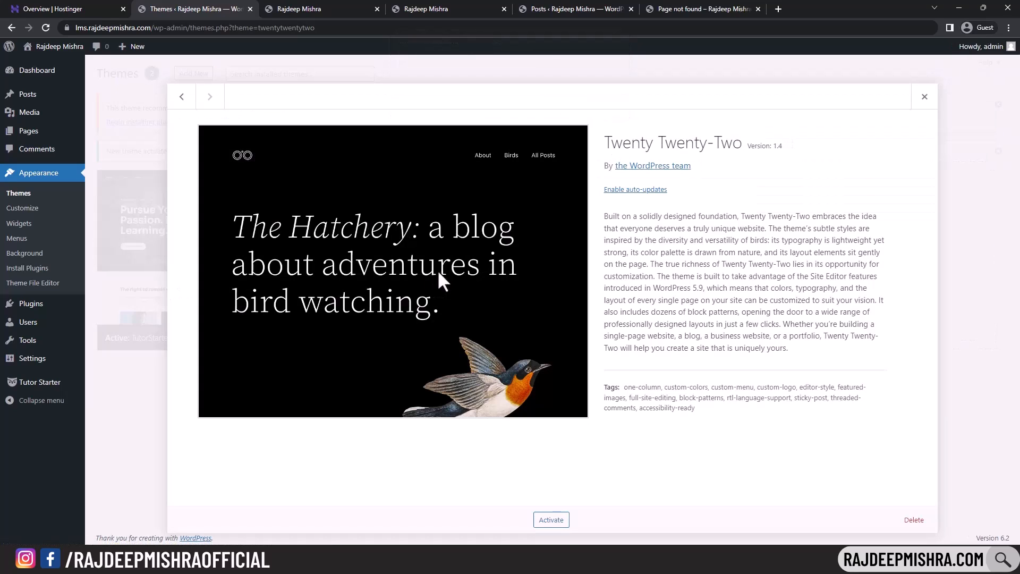
left_click(914, 520)
left_click(563, 108)
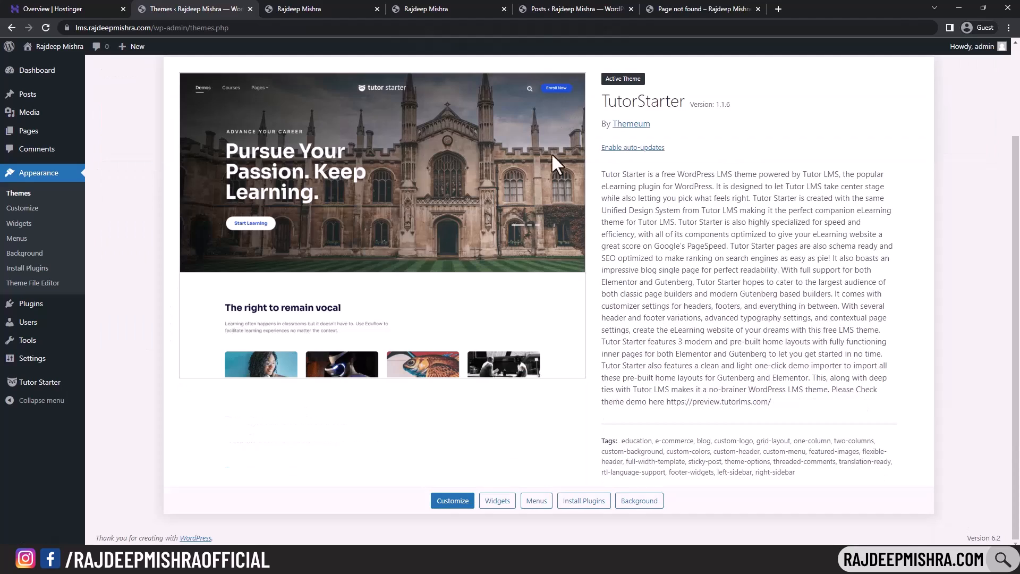
scroll(409, 318, "up", 2)
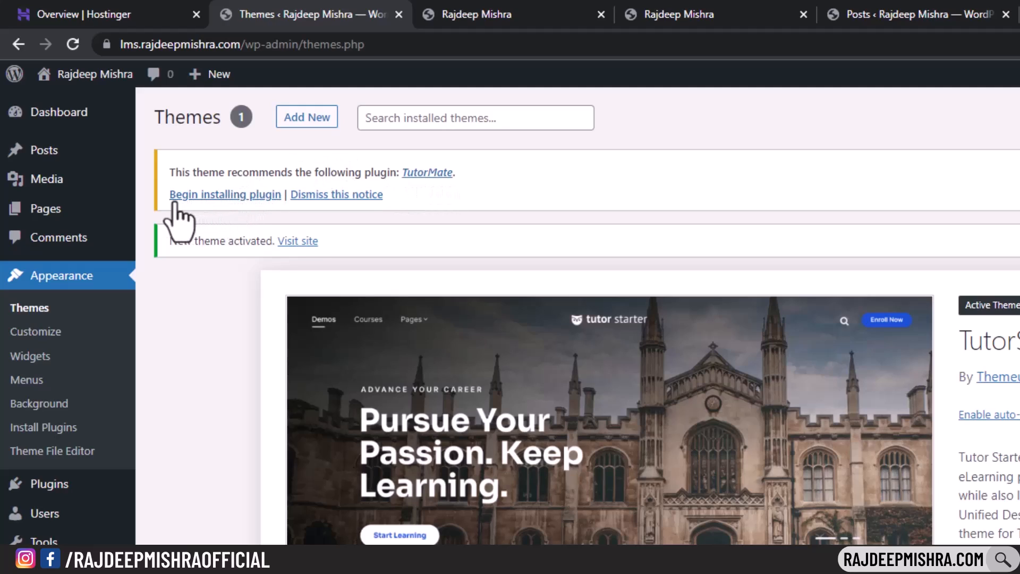
- Install the recommended TutorMate plugin from the theme notice and activate it
left_click(236, 196)
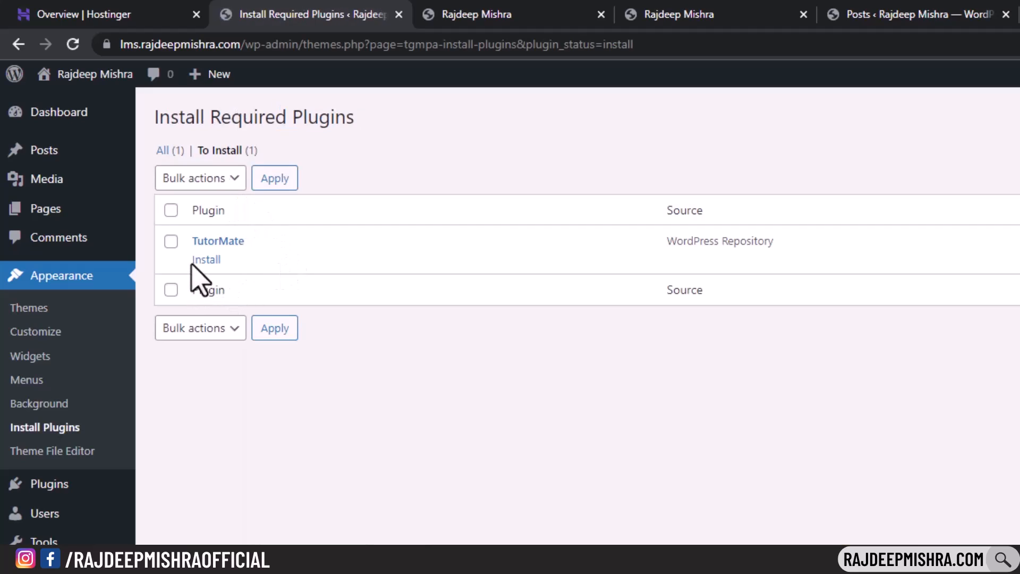
left_click(191, 257)
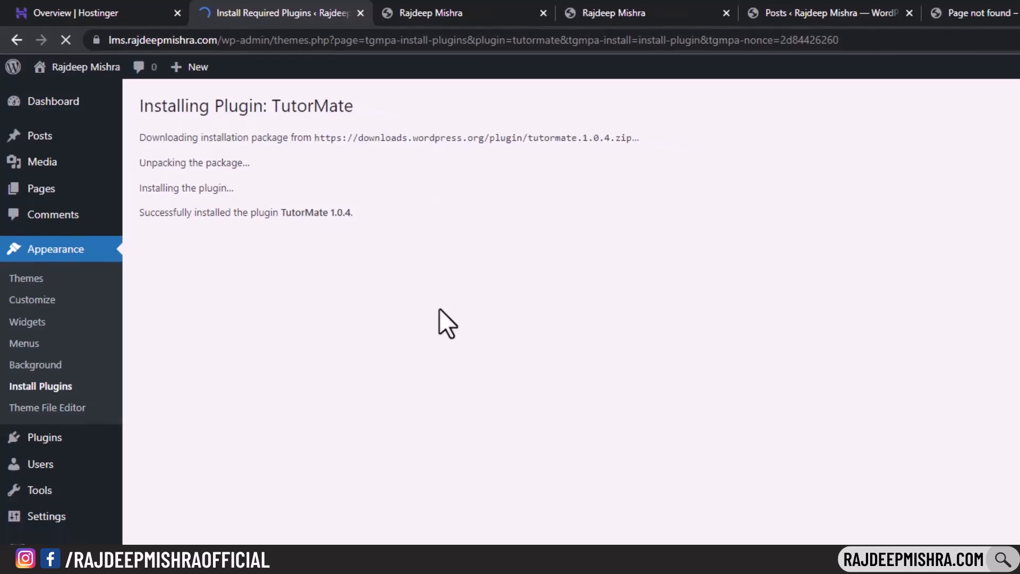
mouse_move(43, 441)
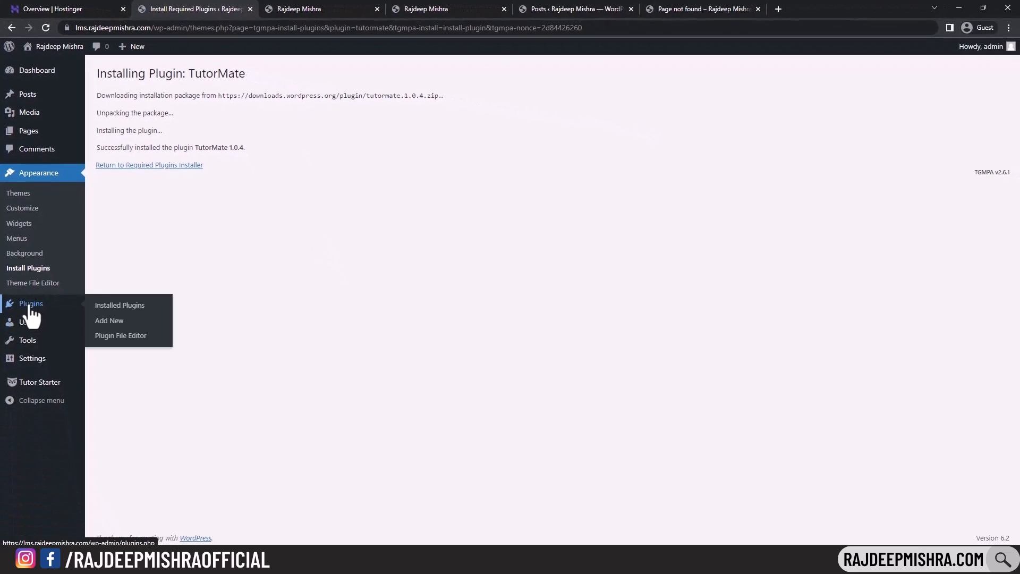
left_click(30, 305)
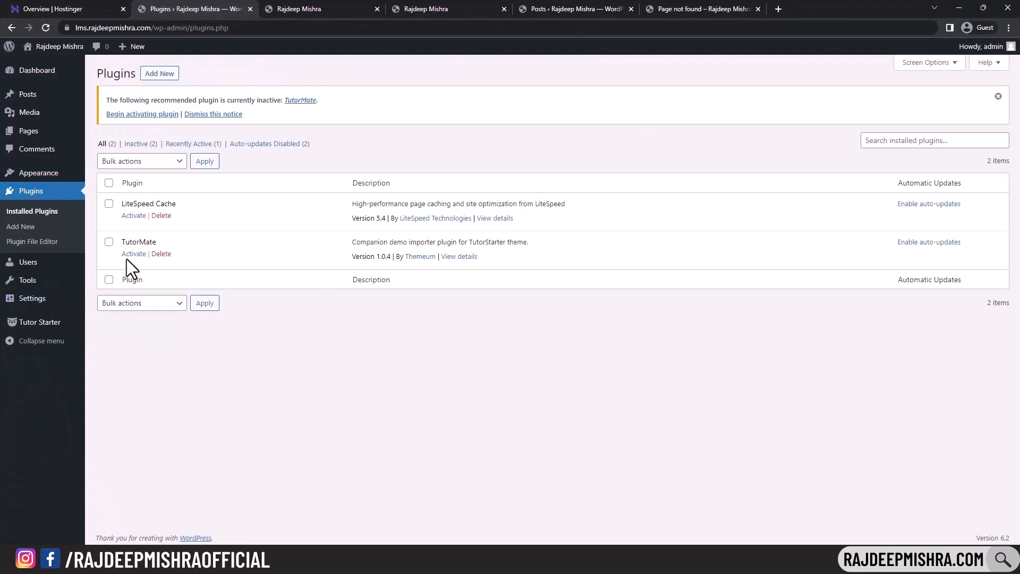
left_click(132, 254)
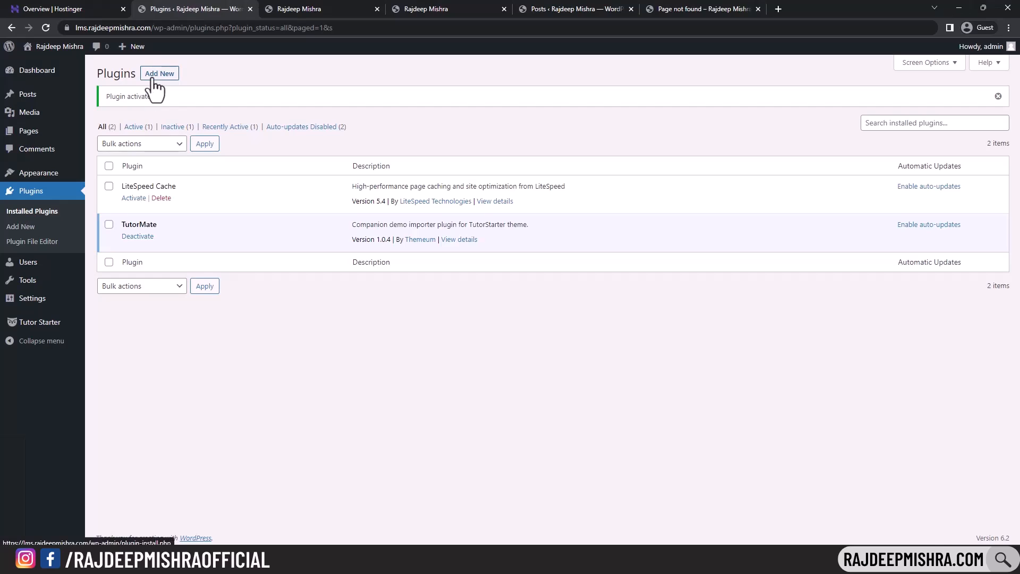
- Search the plugin directory for 'tutor lms', then install and activate Tutor LMS
left_click(165, 78)
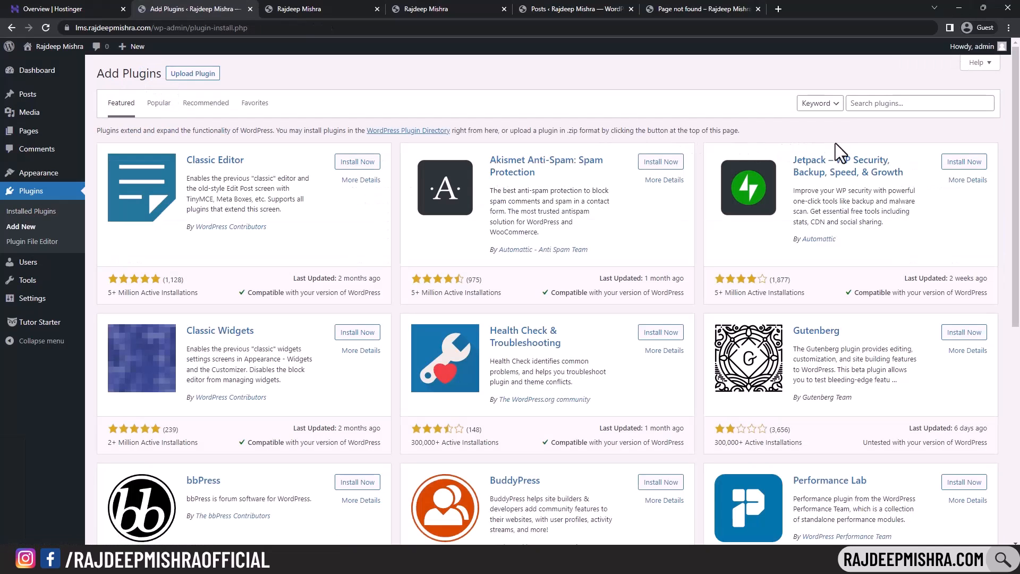
left_click(905, 107)
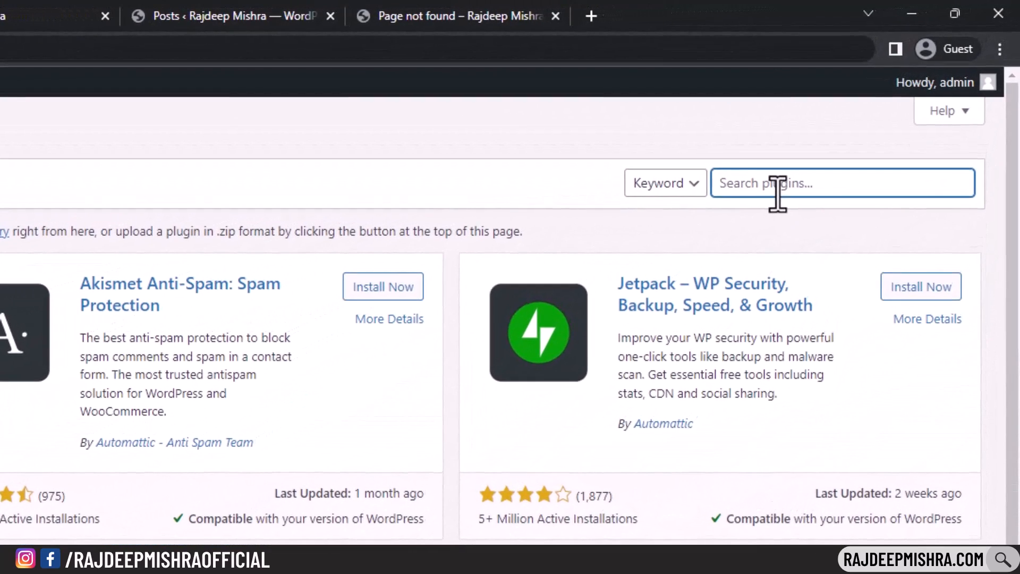
type("tutor")
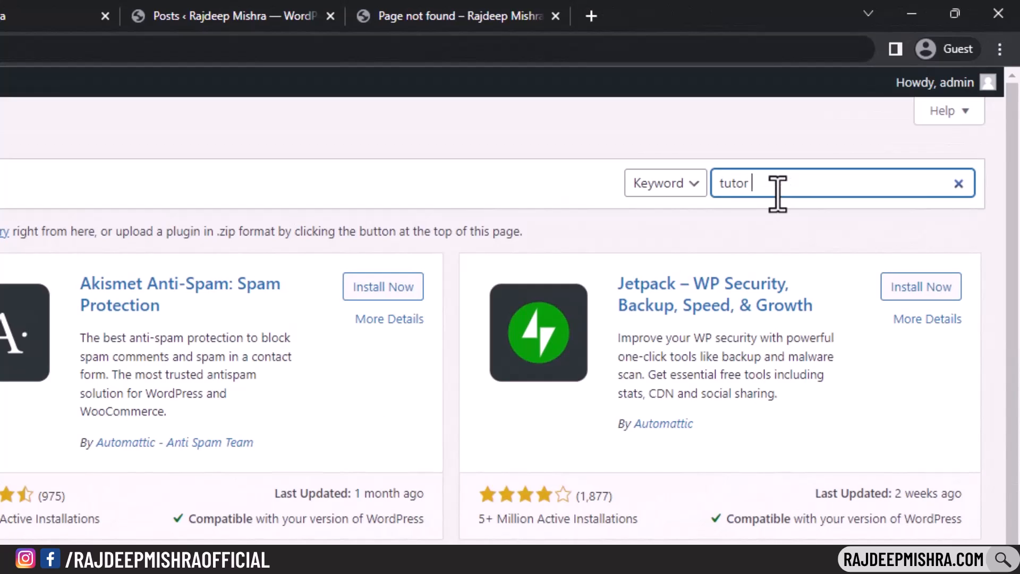
type(" lms")
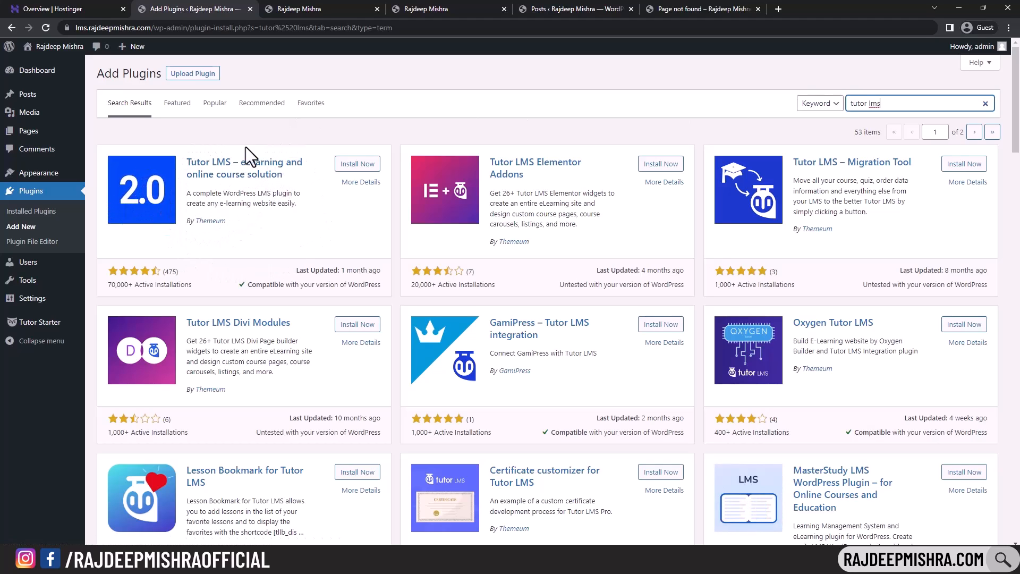
left_click(358, 167)
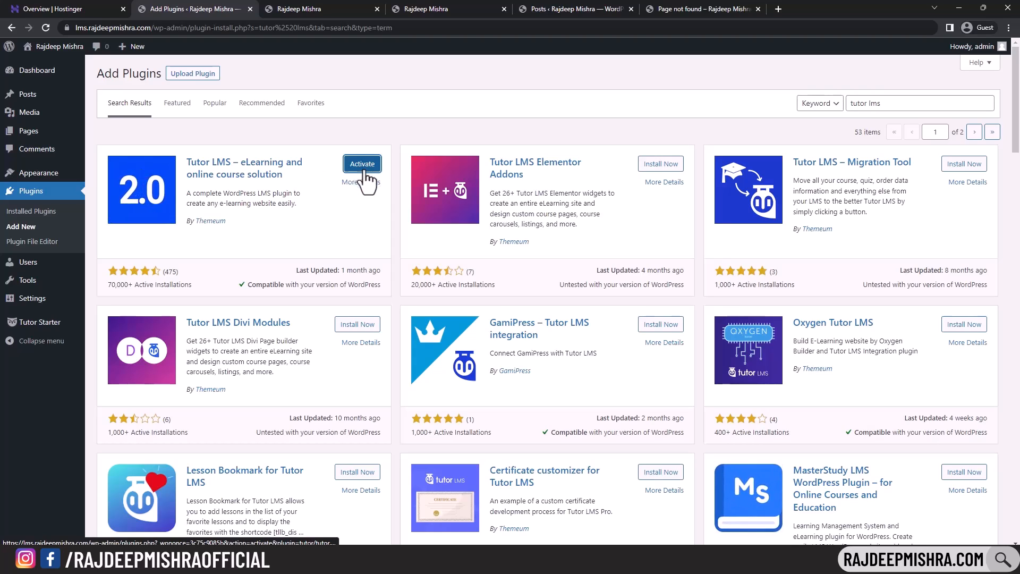
left_click(365, 171)
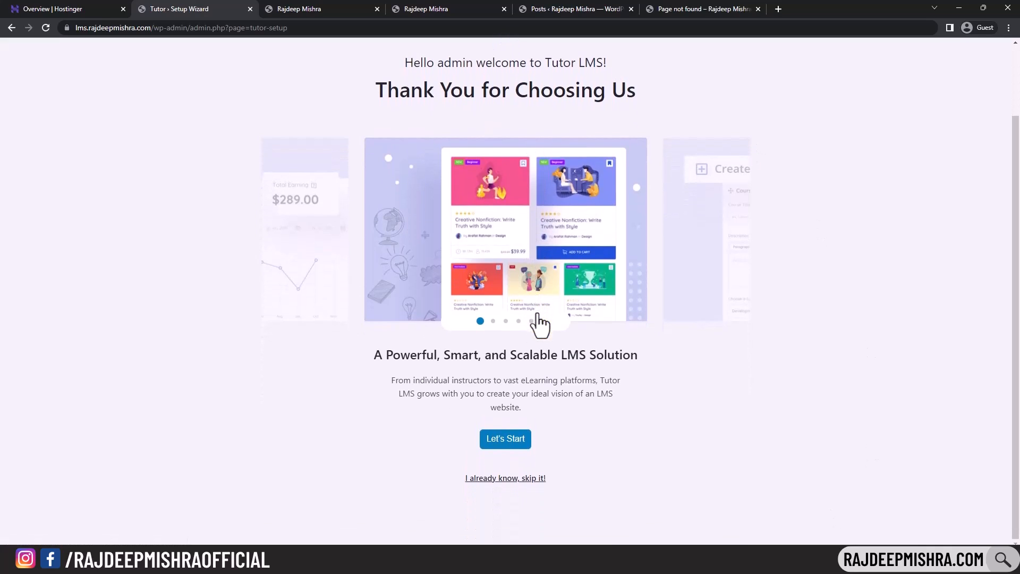
- Begin the Tutor LMS wizard, pick Individual, then settle on Marketplace as platform category
left_click(498, 441)
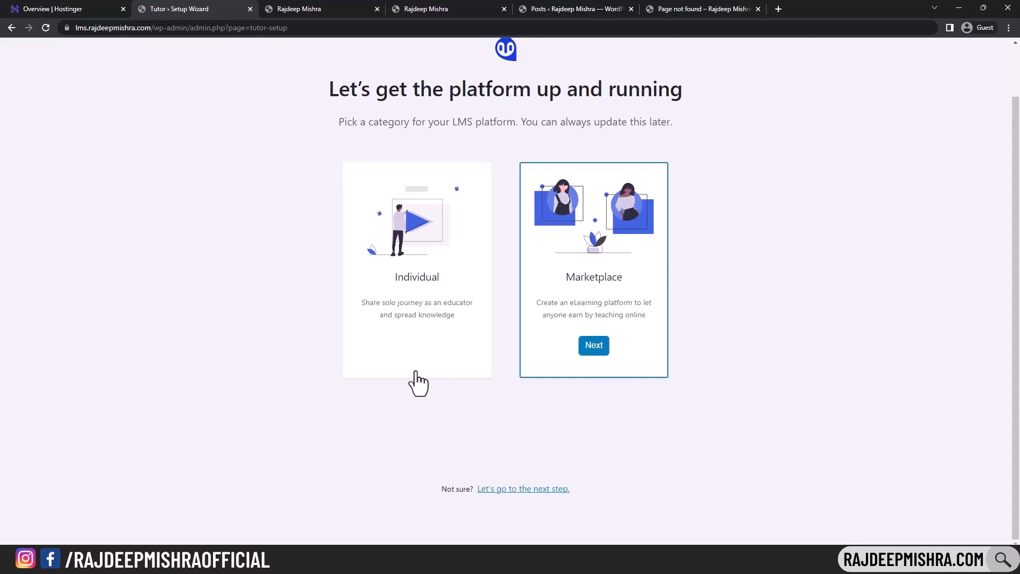
left_click(389, 272)
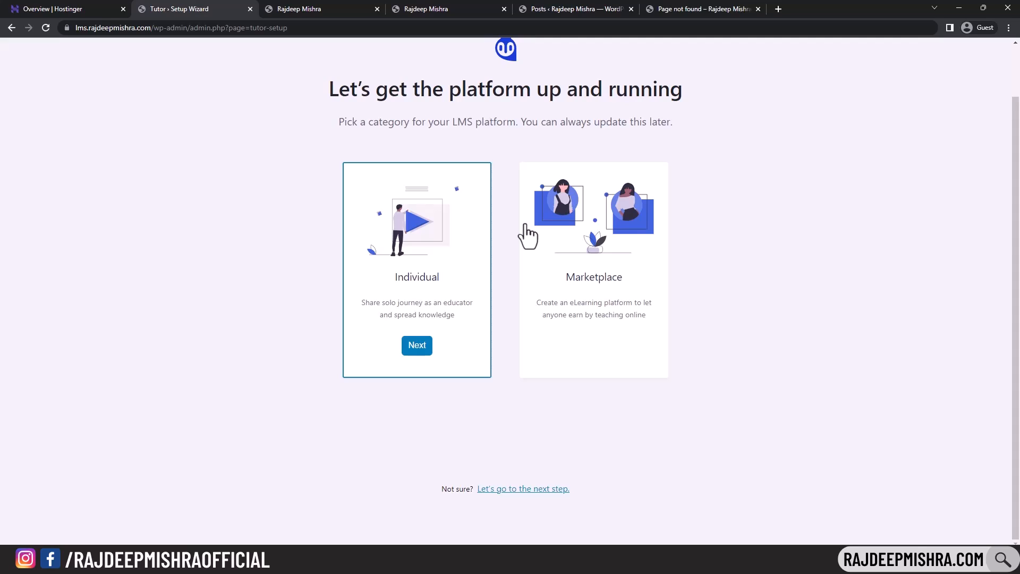
left_click(558, 236)
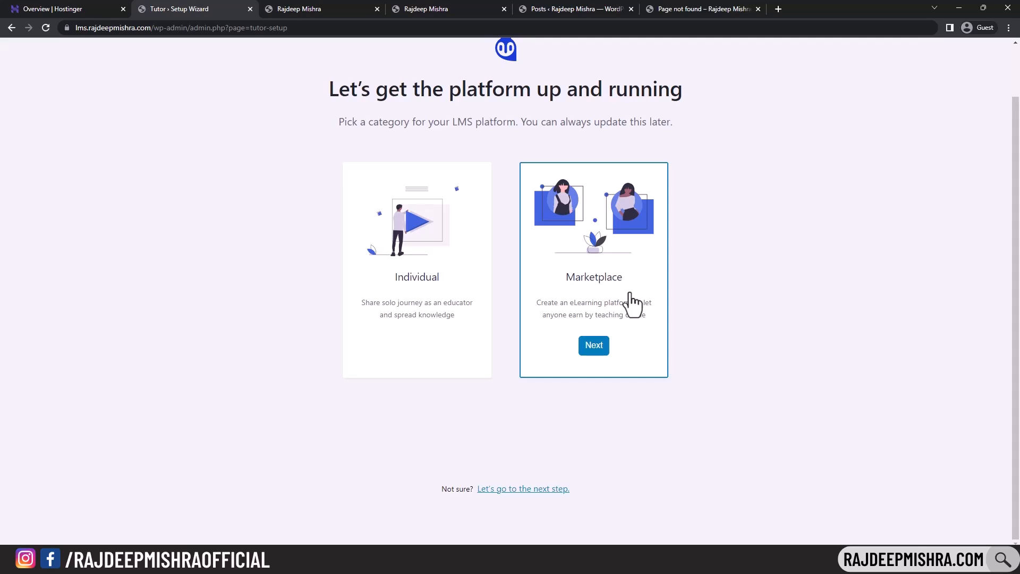
- Settle on Individual as the platform category after briefly considering Marketplace
left_click(402, 288)
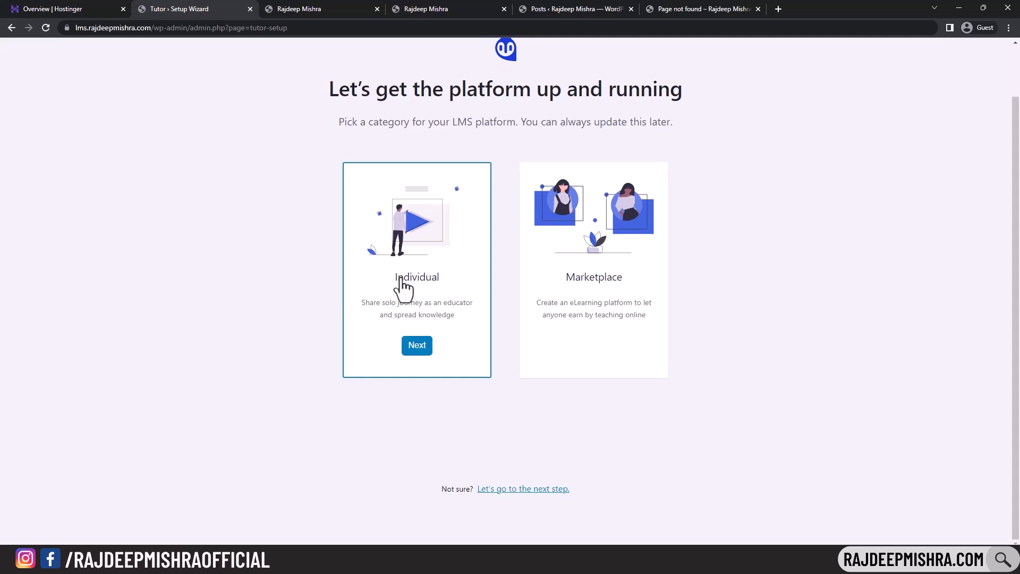
left_click(622, 285)
left_click(455, 271)
- Turn on Instructor Profile and Student Profile in the wizard's general settings
left_click(418, 348)
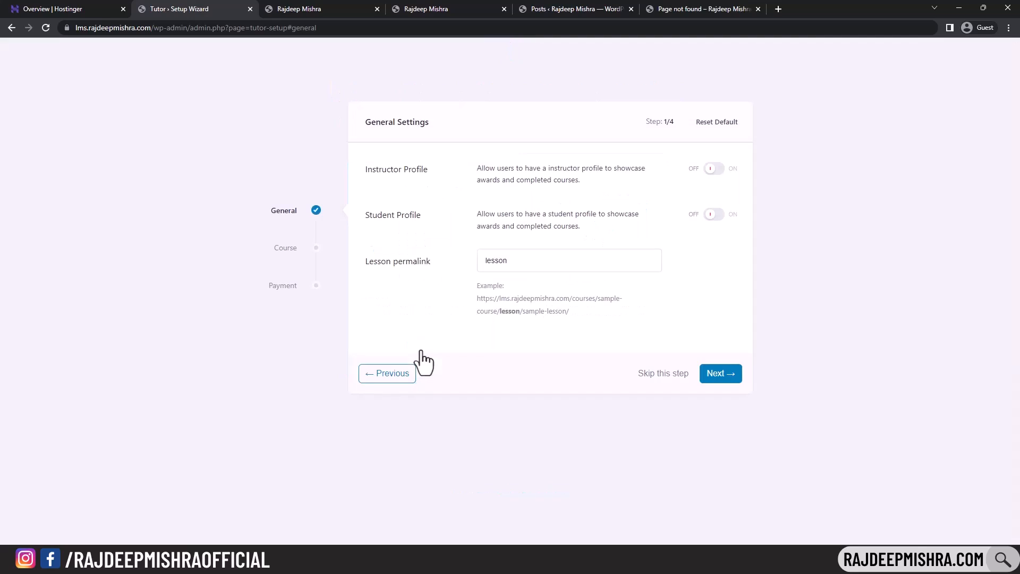
left_click(715, 169)
left_click(714, 214)
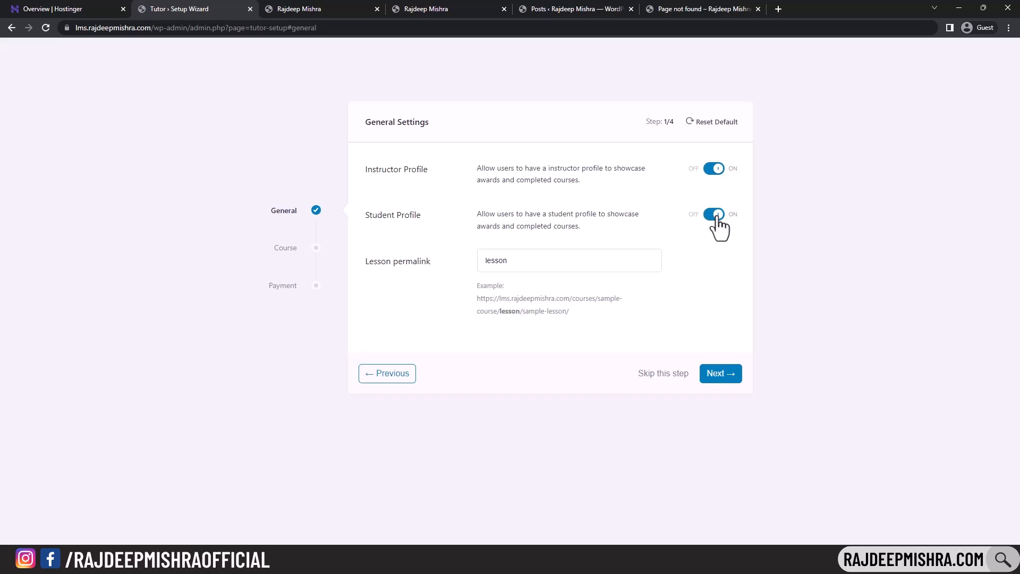
left_click(735, 379)
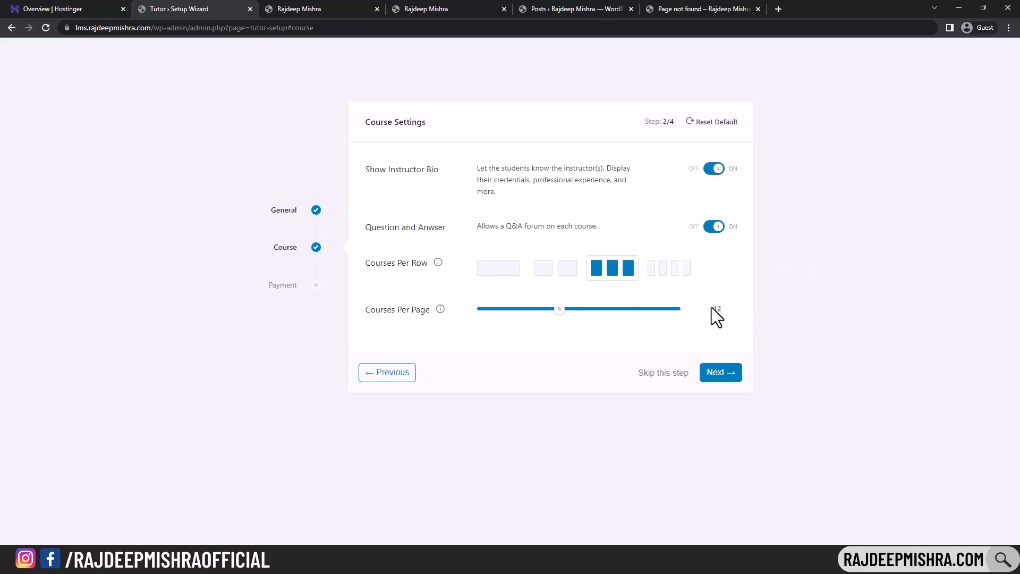
- Set the commission rate to 90% instructor / 10% admin and finish the setup
left_click(720, 374)
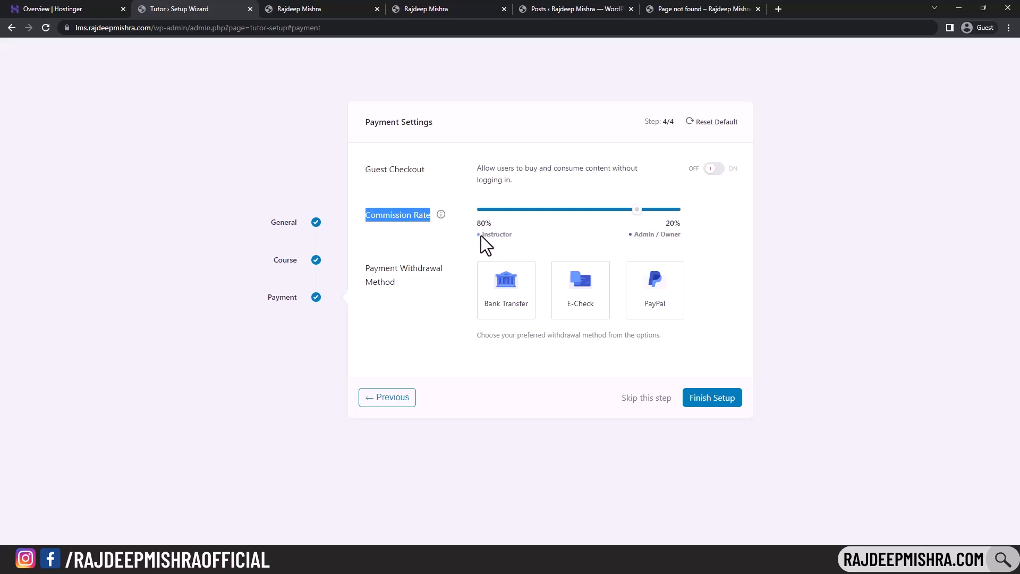
left_click_drag(482, 234, 508, 235)
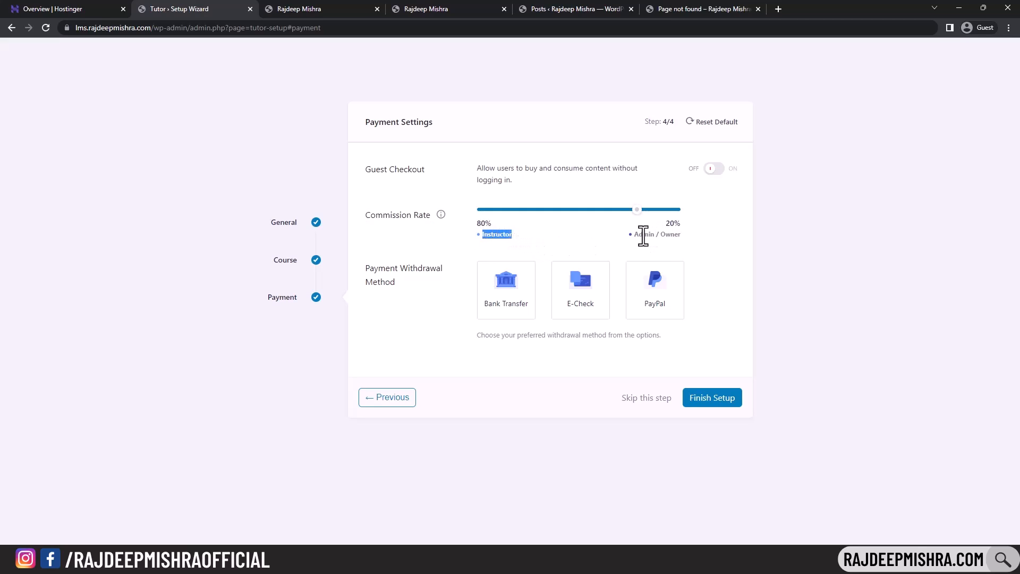
left_click_drag(635, 234, 681, 234)
left_click_drag(638, 210, 658, 213)
left_click(715, 400)
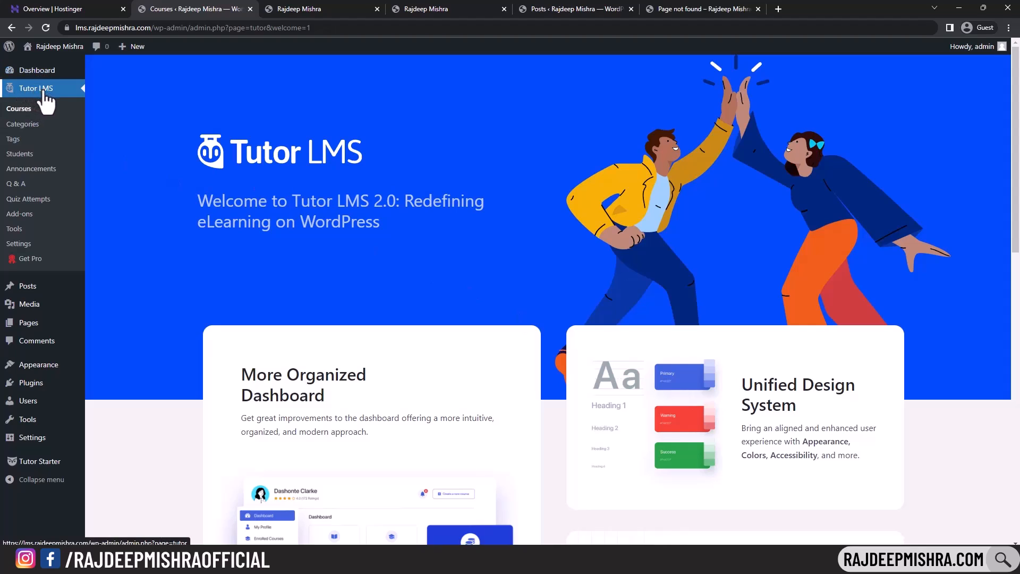
- Go to the admin Dashboard and open the list of pages Tutor created
left_click(45, 73)
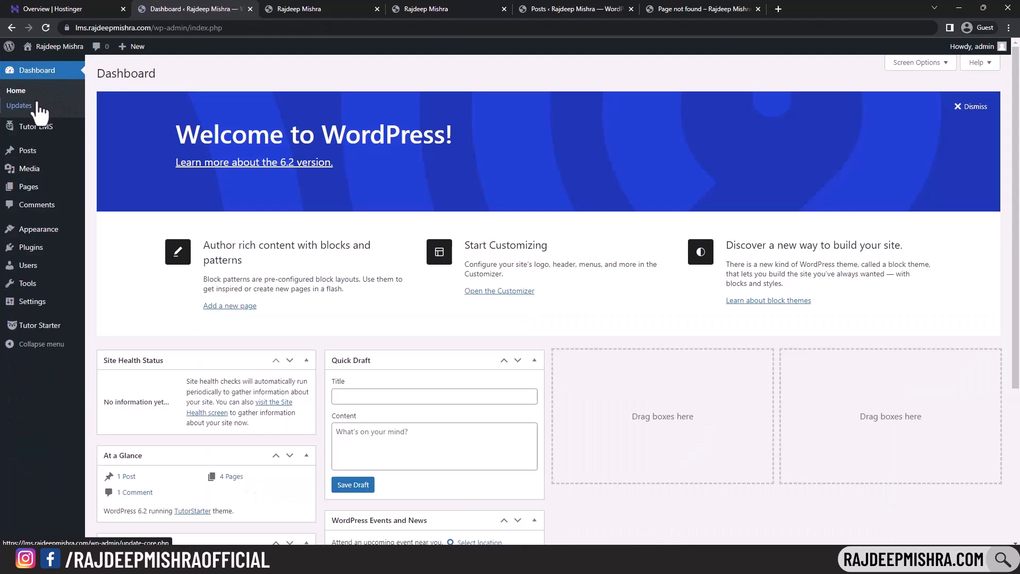
left_click(36, 130)
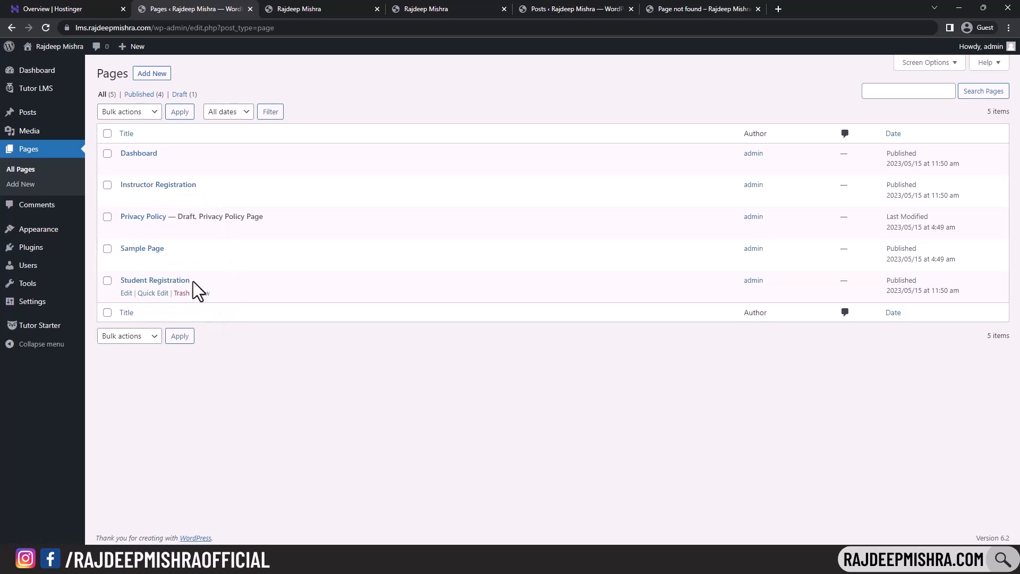
- View the Tutor Dashboard page's front end in a new tab, comparing it with the Pages list
middle_click(202, 166)
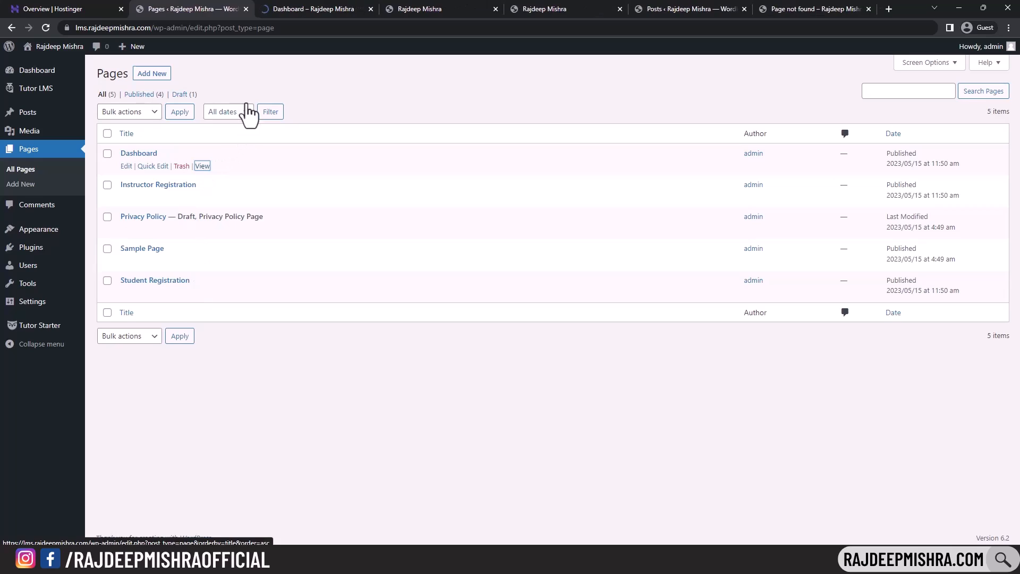
left_click(335, 10)
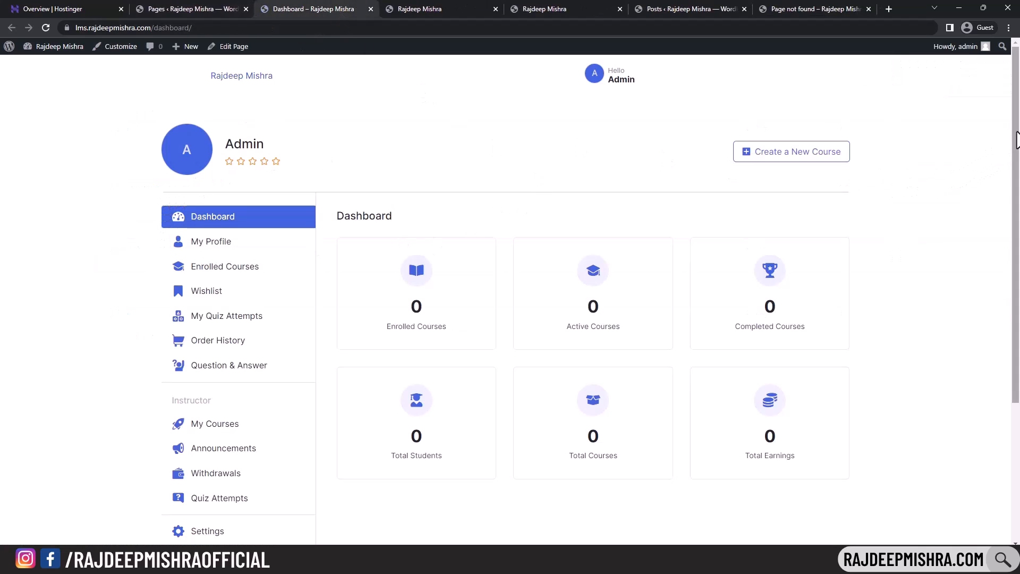
mouse_move(1016, 140)
left_mouse_down()
mouse_move(1017, 254)
mouse_move(1018, 140)
left_mouse_up()
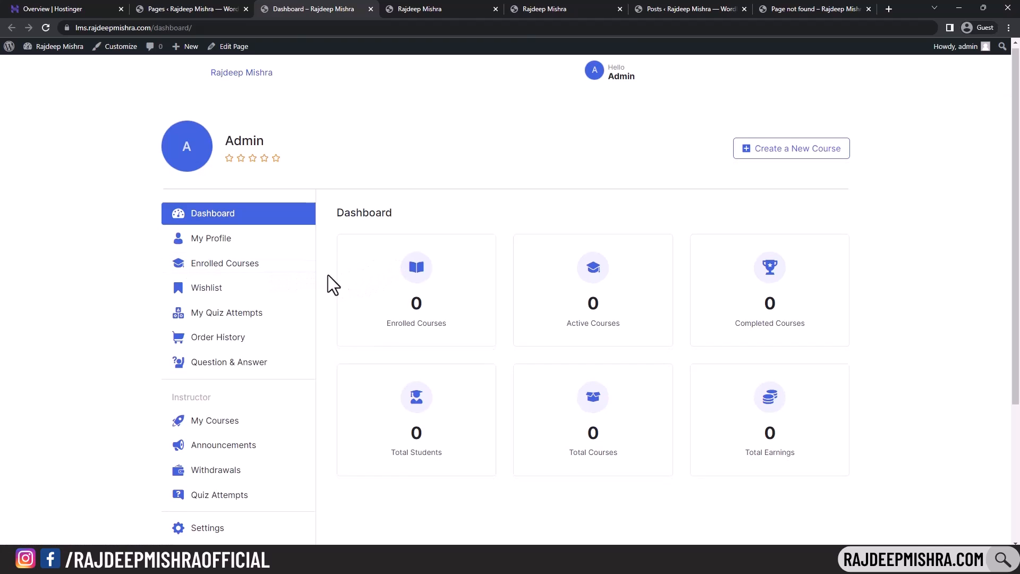
scroll(213, 340, "down", 1)
scroll(116, 310, "up", 1)
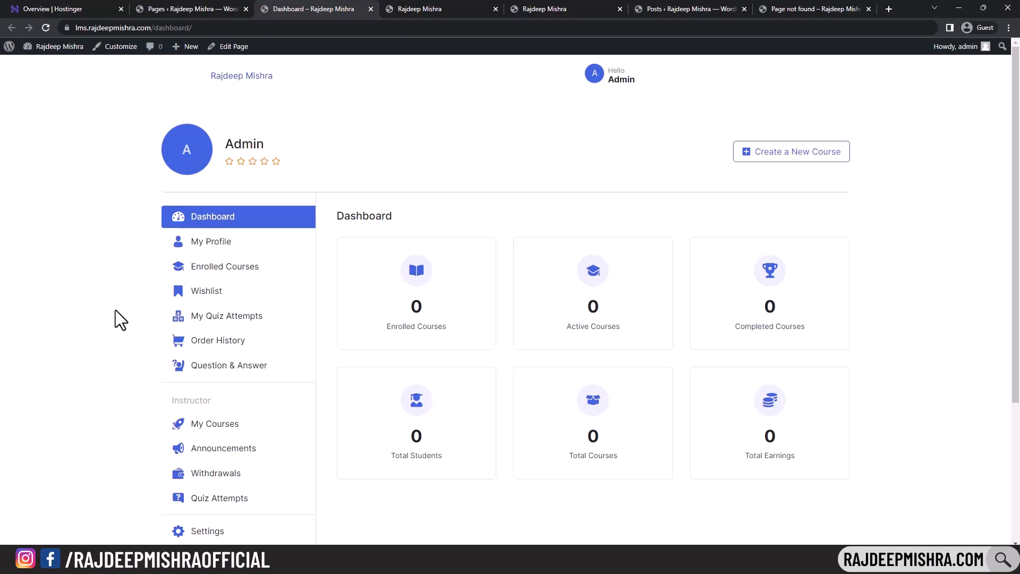
left_click(201, 7)
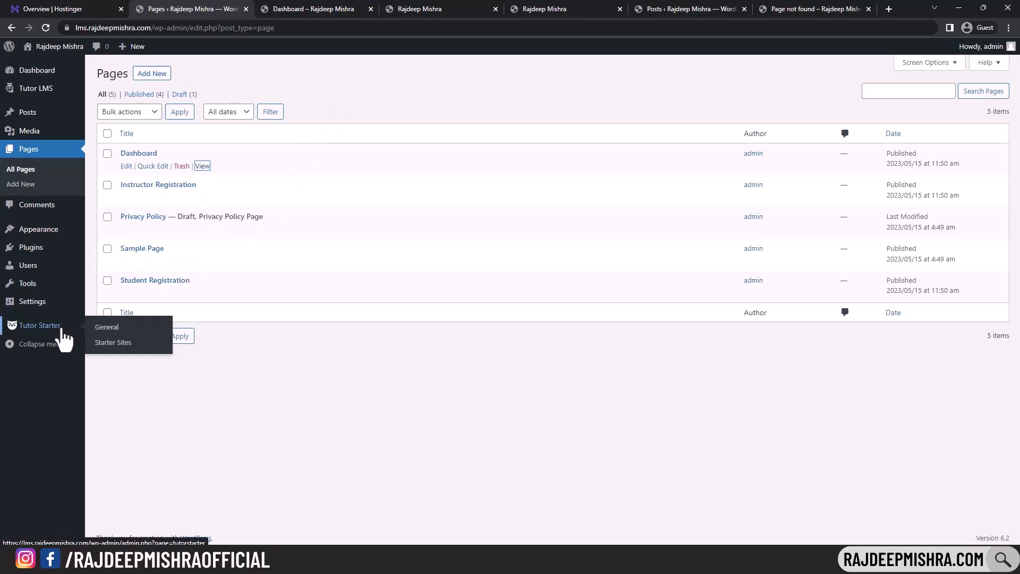
left_click(335, 9)
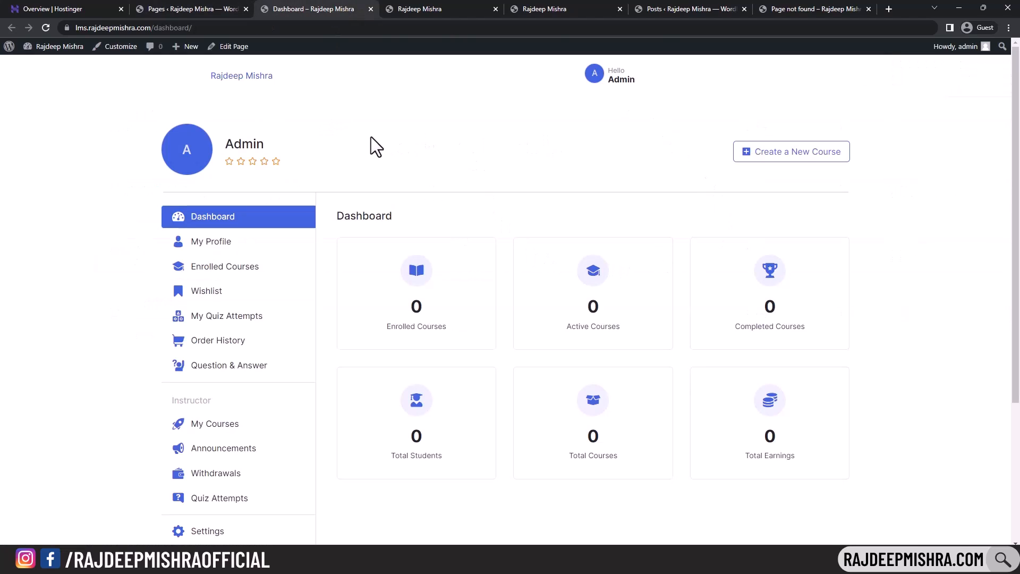
mouse_move(610, 83)
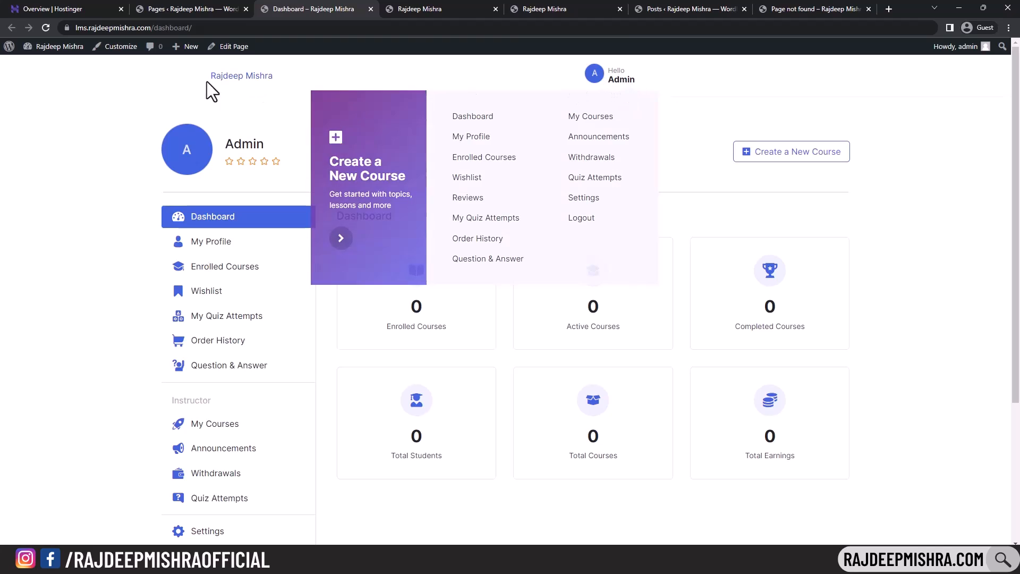
left_click(212, 8)
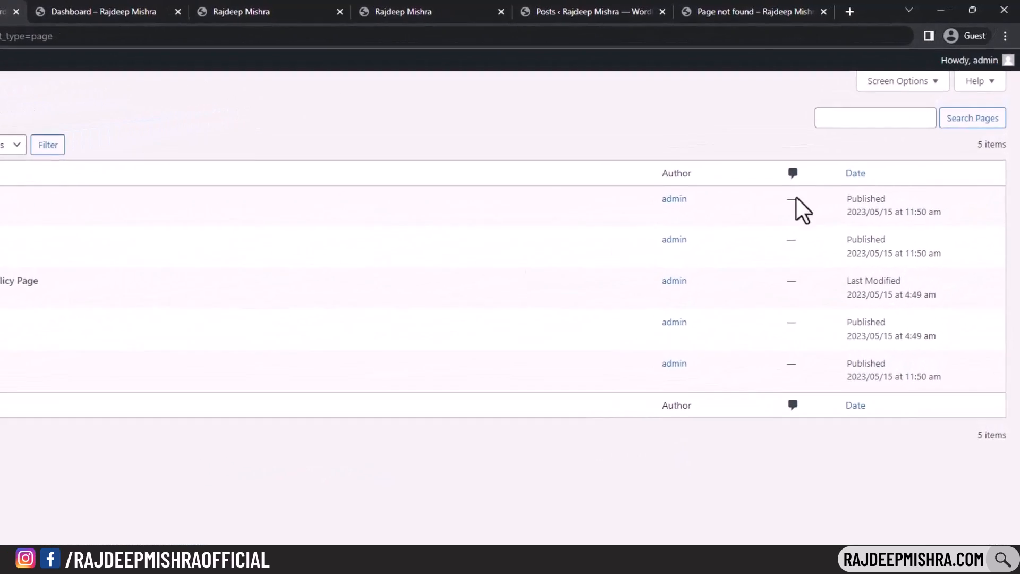
mouse_move(994, 49)
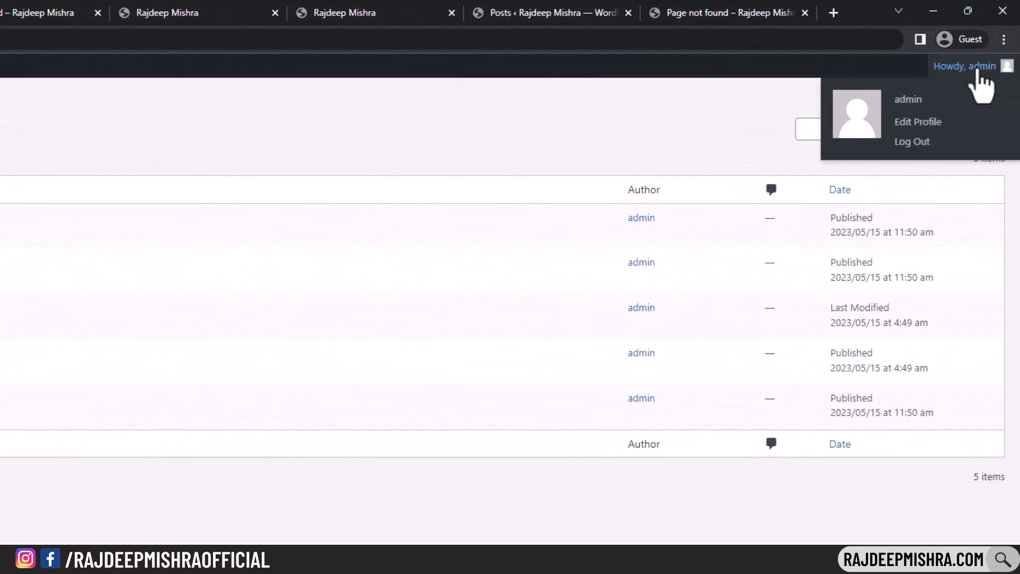
left_click(14, 12)
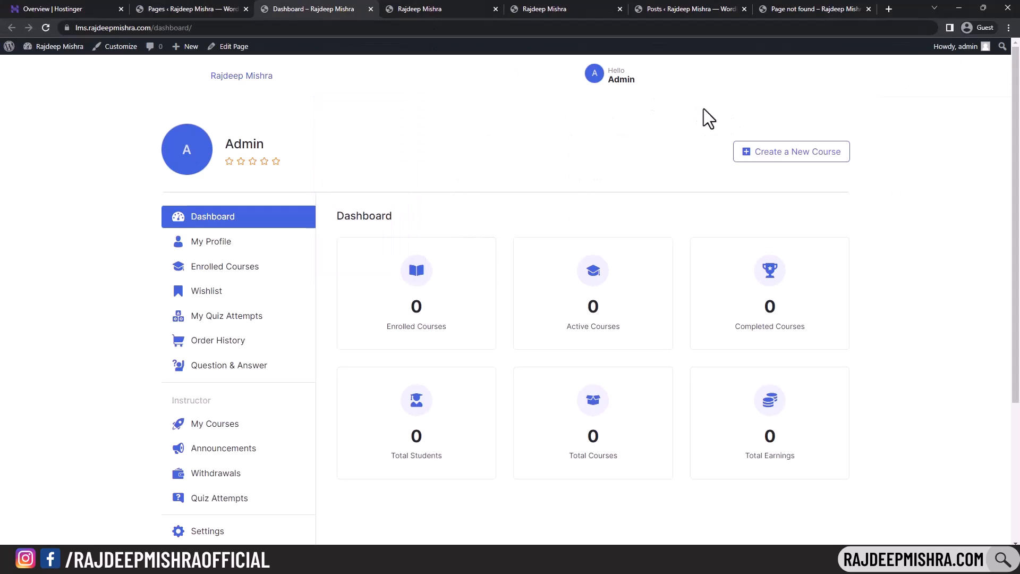
left_click(206, 9)
- Enter the account's first name and last name on the Edit Profile page
mouse_move(994, 47)
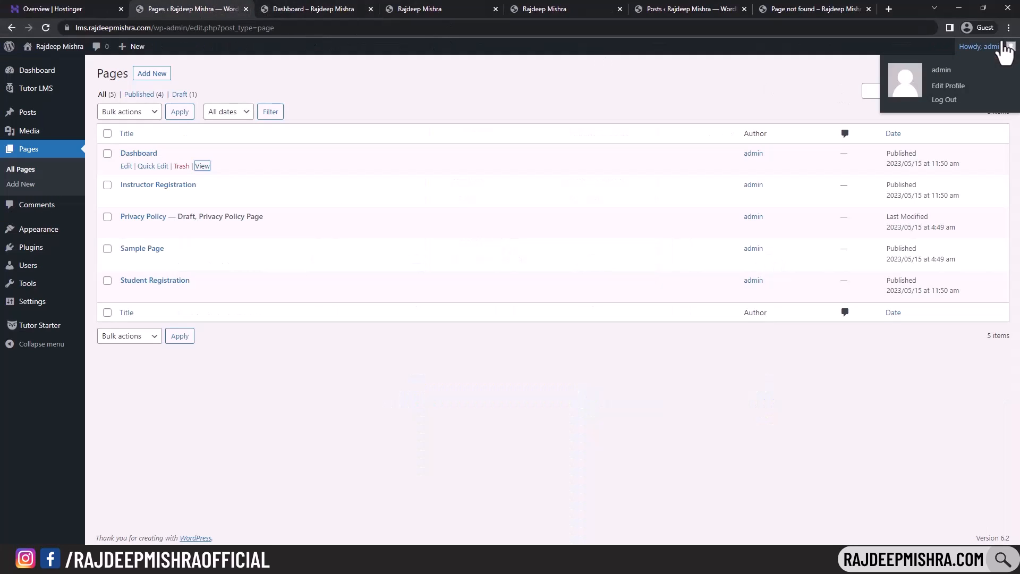
left_click(946, 88)
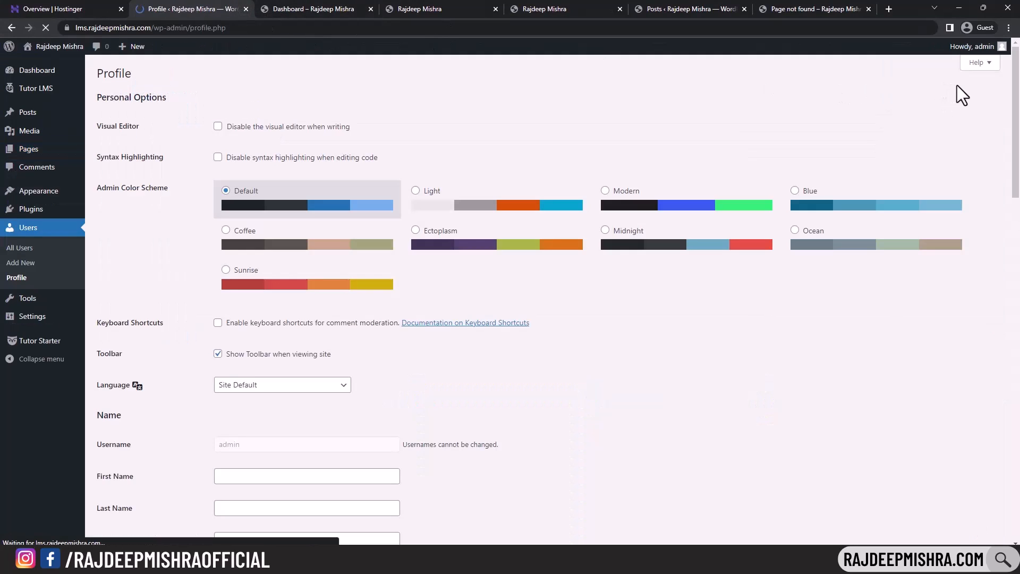
scroll(346, 265, "down", 4)
left_click(255, 264)
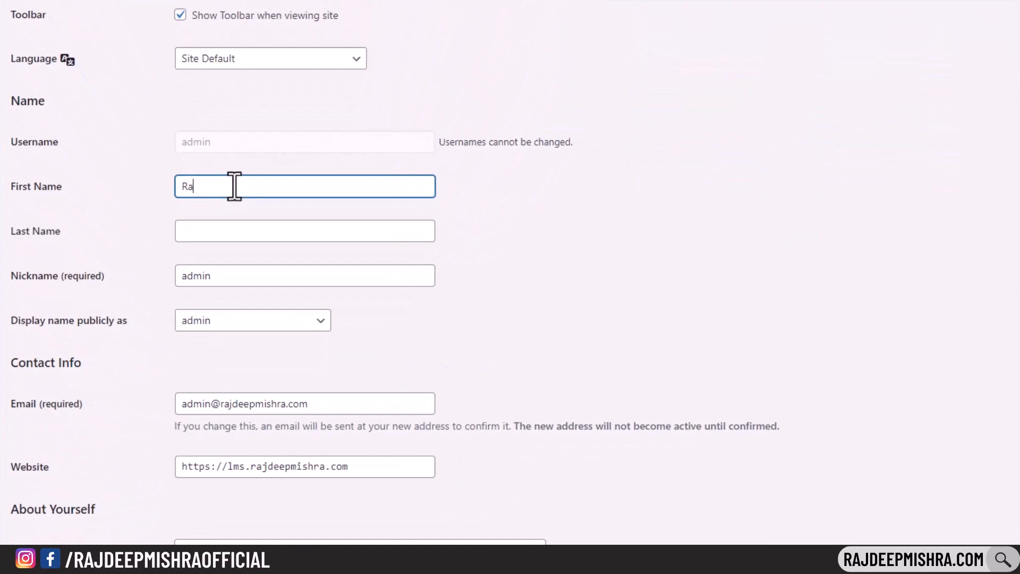
left_click(248, 228)
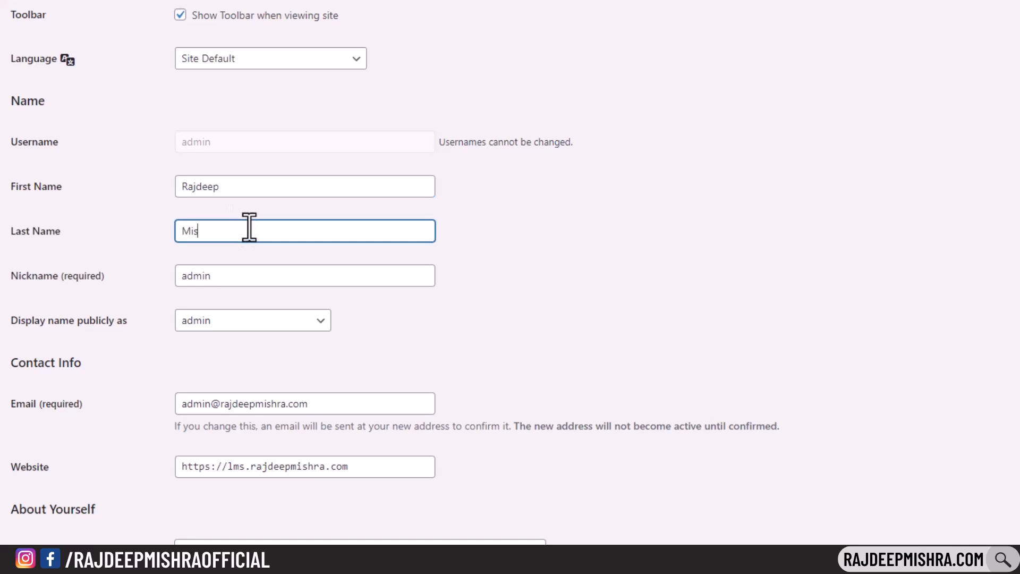
left_click(530, 289)
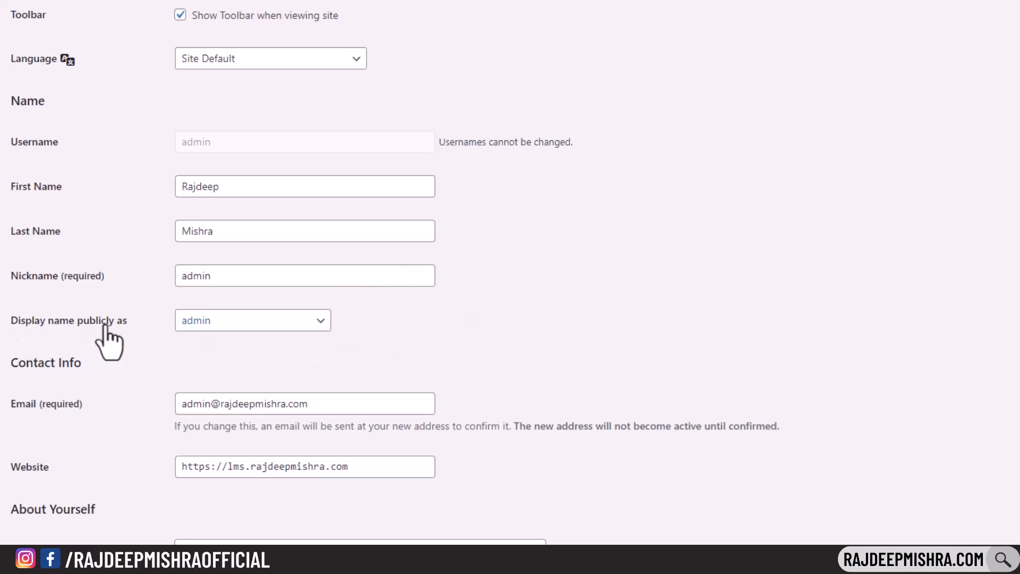
- Display the full name publicly, update the profile, and reload the front-end dashboard
left_click(255, 320)
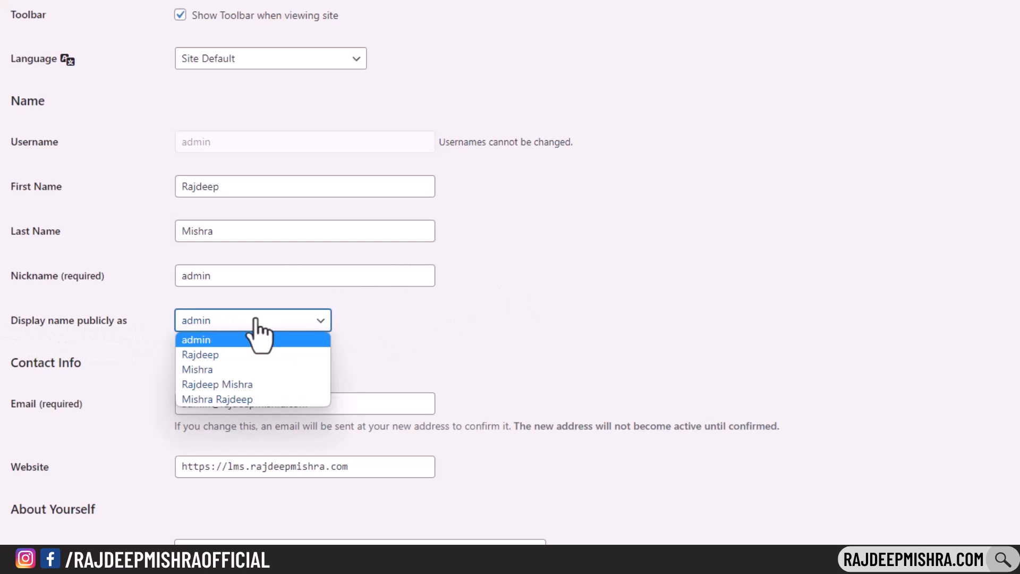
left_click(241, 384)
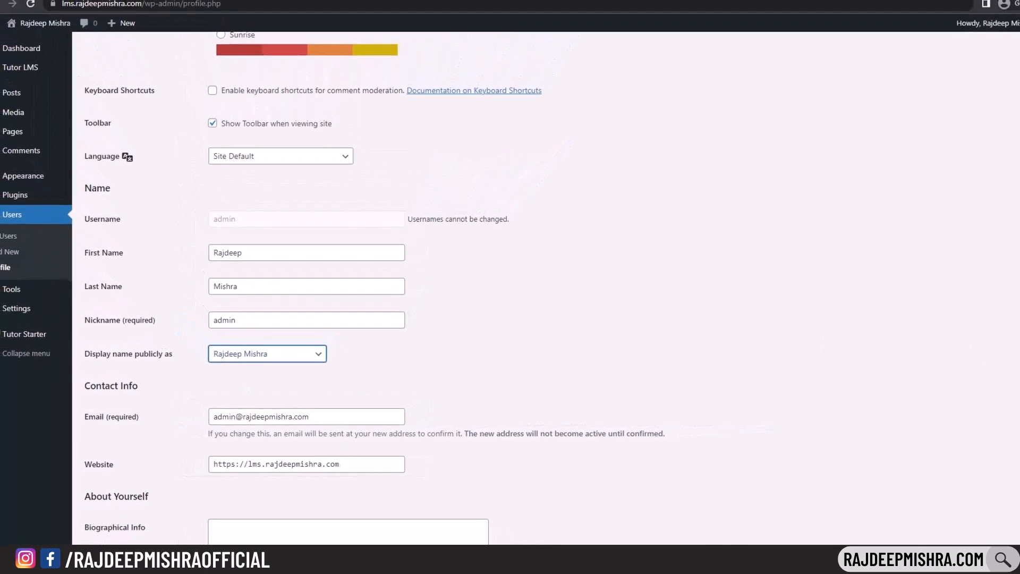
scroll(510, 287, "down", 15)
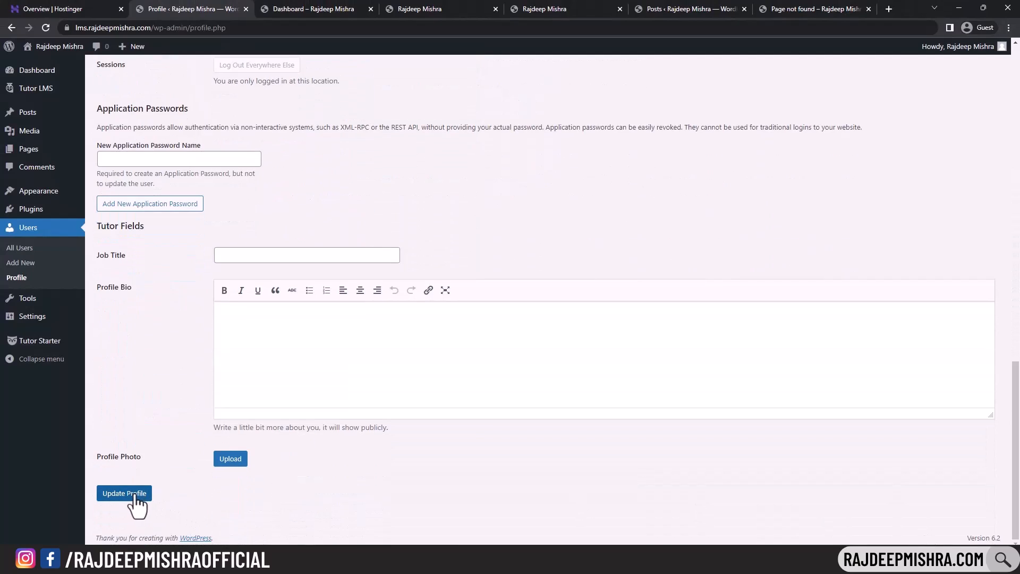
left_click(133, 504)
left_click(313, 8)
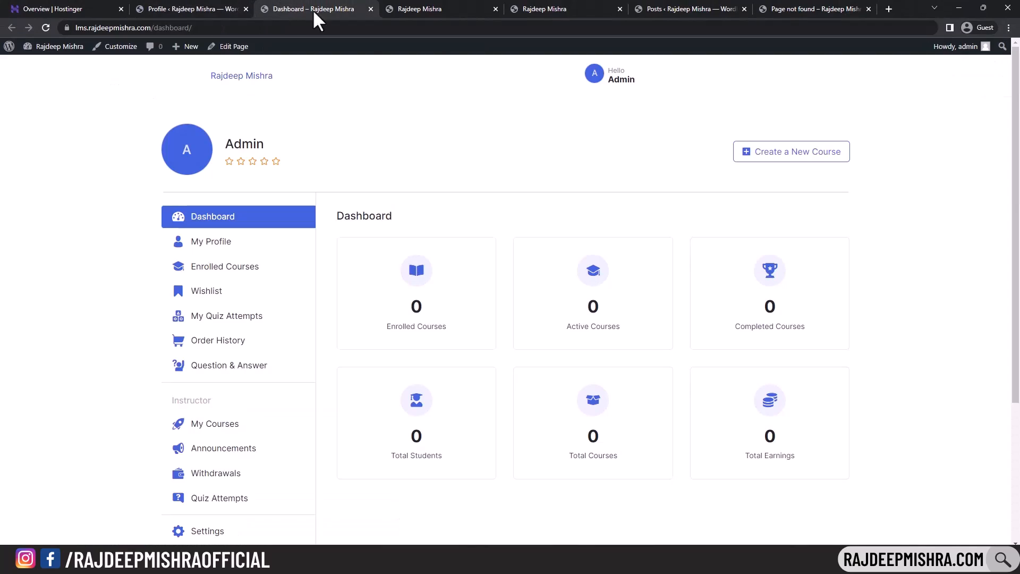
left_click(45, 27)
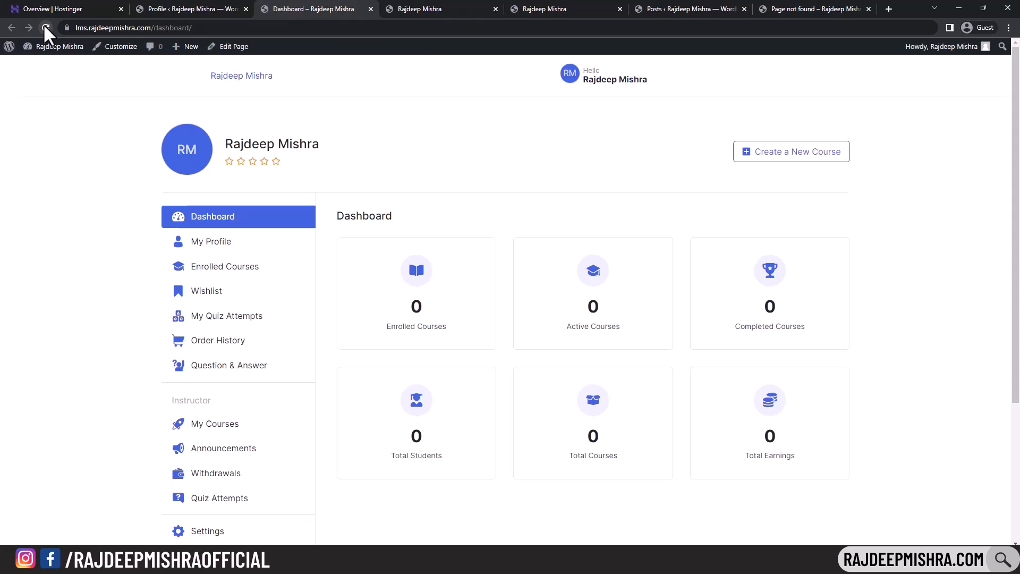
- Choose the Instructor template from the Tutor Starter site templates
mouse_move(604, 84)
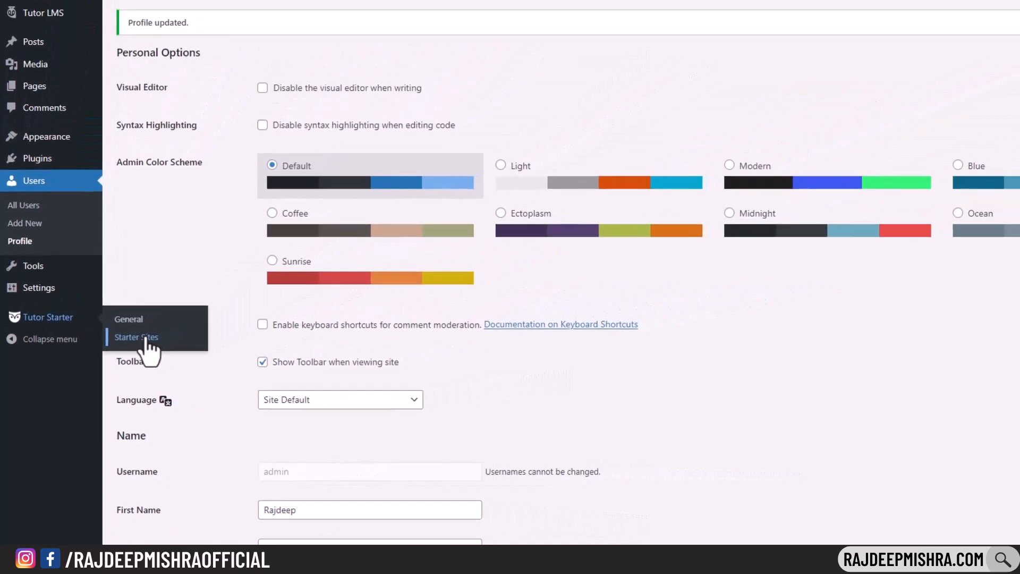
left_click(169, 299)
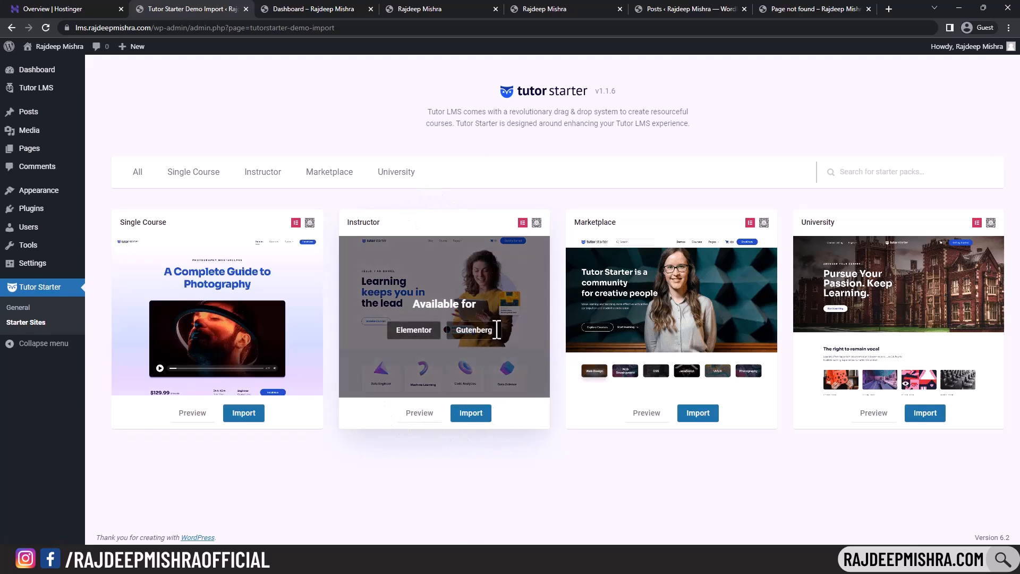
left_click(472, 414)
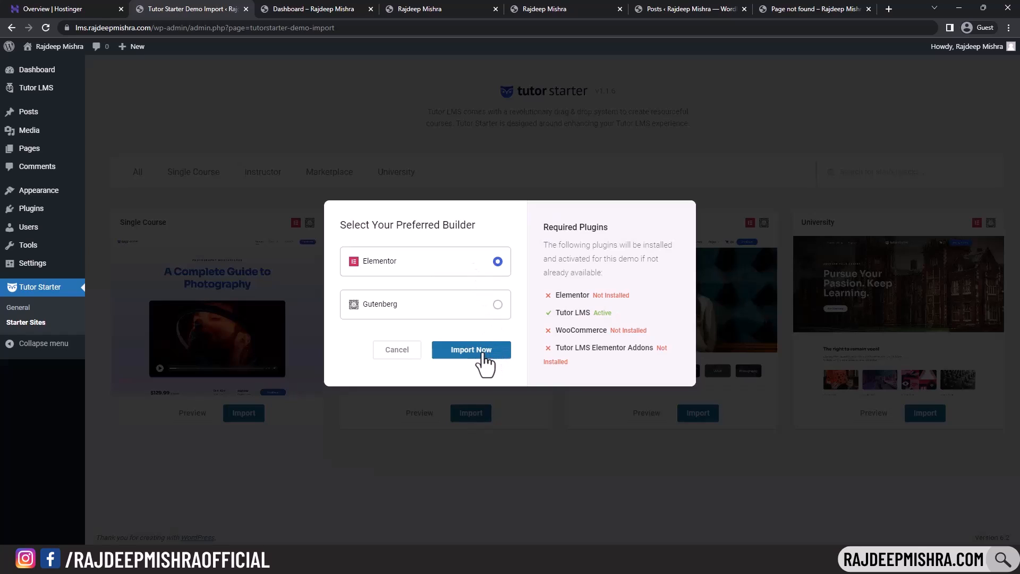
- Import it with Elementor, which installs Elementor, WooCommerce and Tutor LMS Elementor Addons
left_click_drag(555, 295, 631, 297)
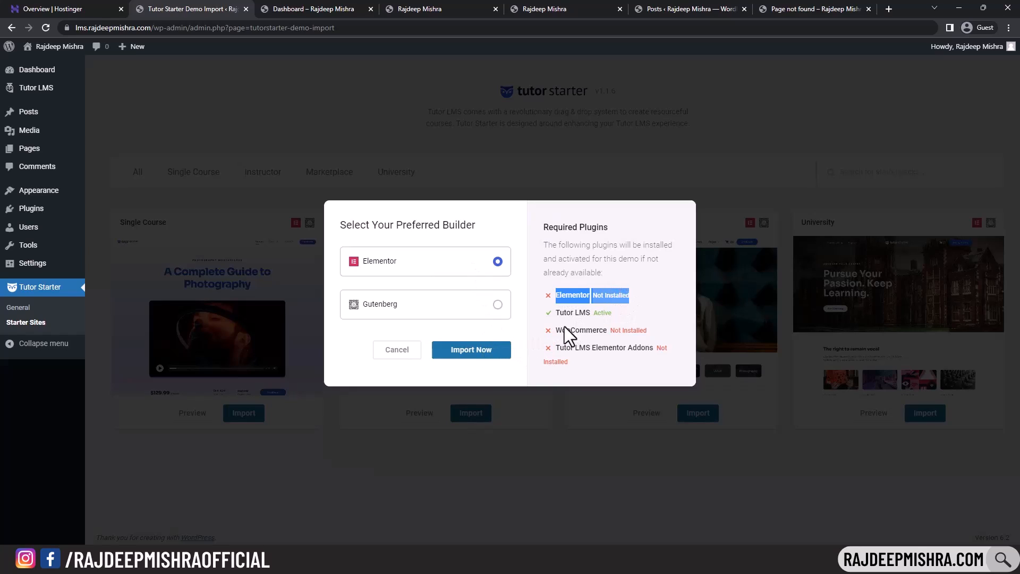
left_click_drag(556, 330, 661, 337)
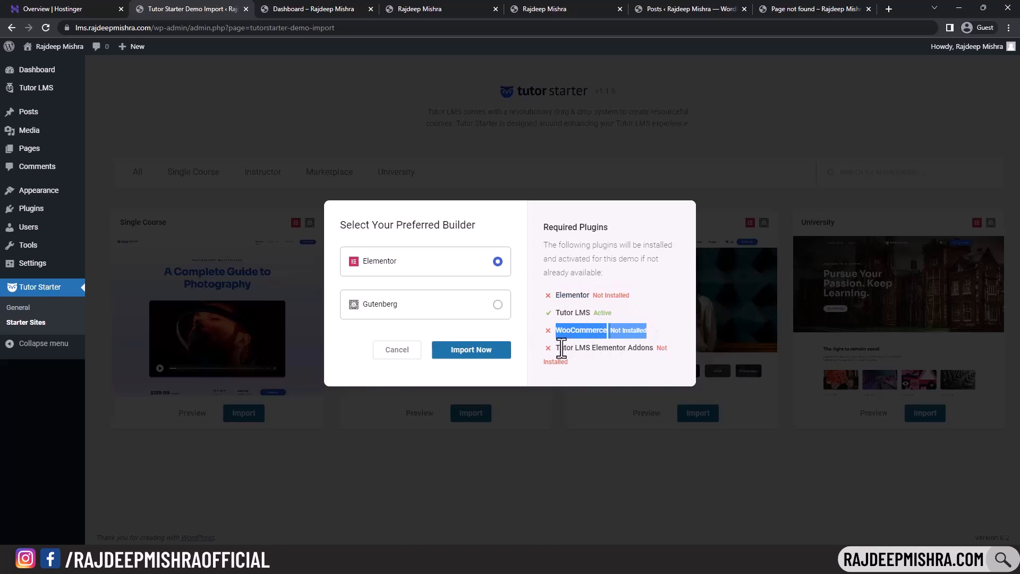
left_click_drag(555, 348, 672, 351)
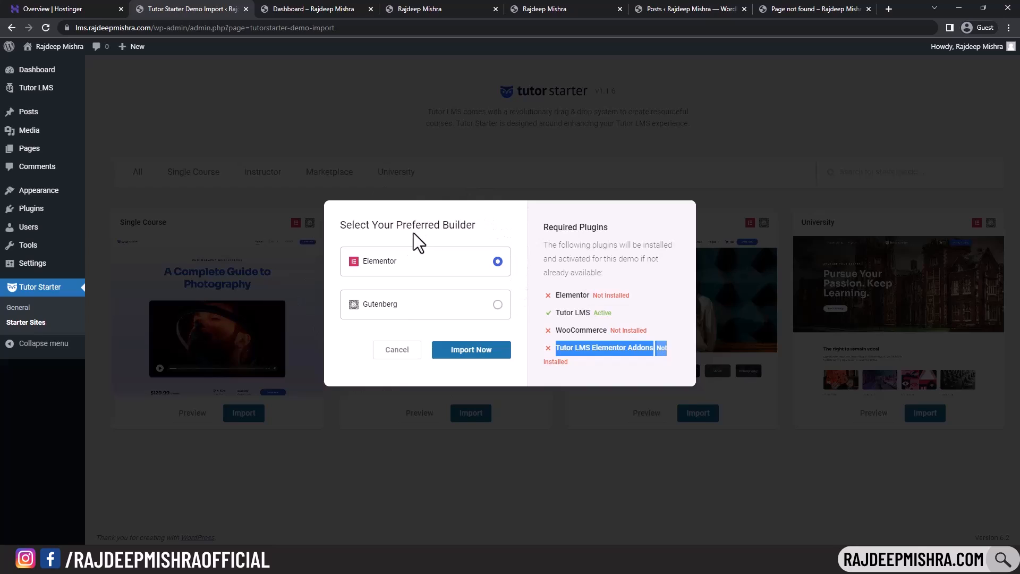
left_click(471, 354)
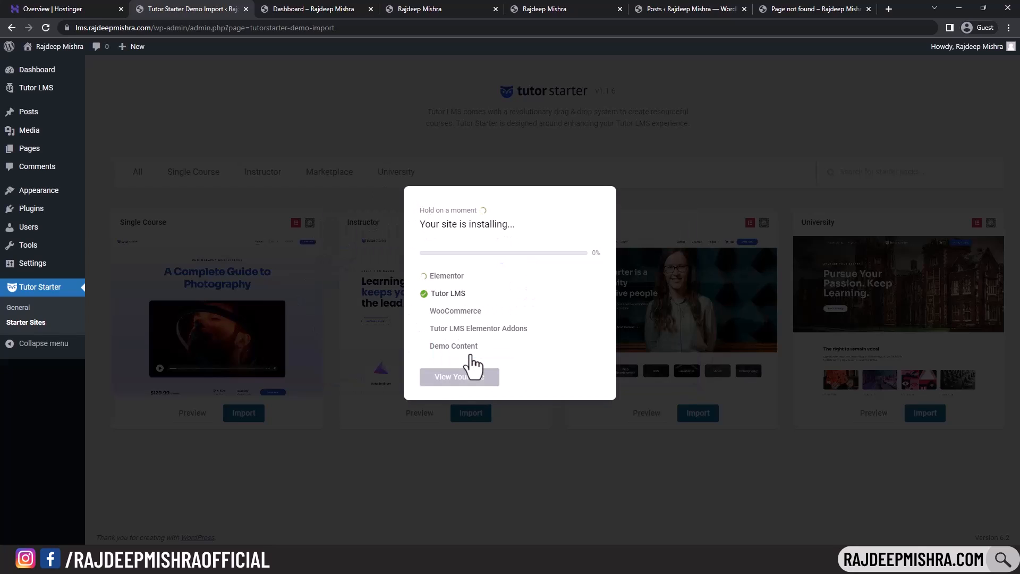
double_click(441, 275)
double_click(451, 311)
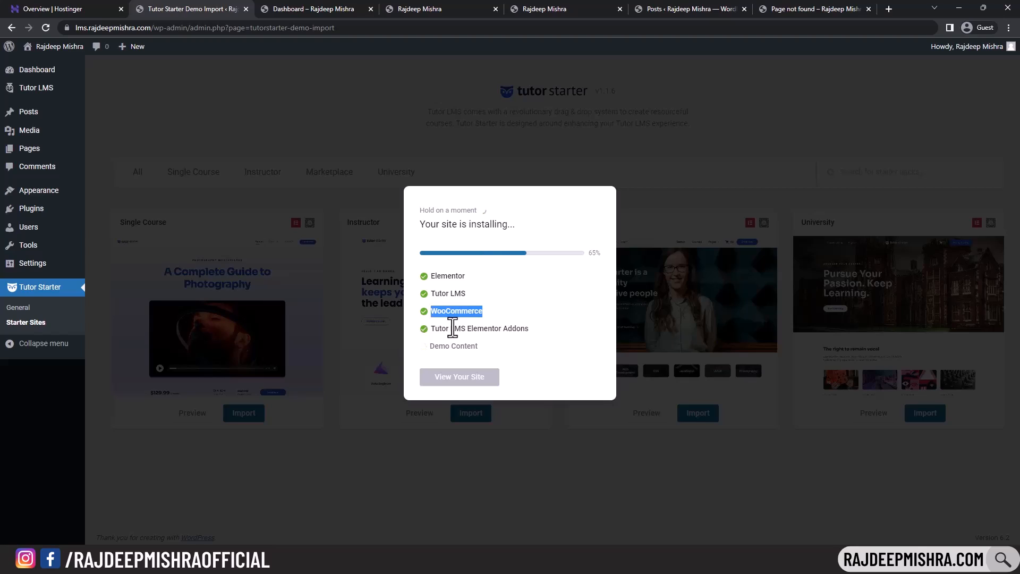
left_click_drag(431, 350, 498, 344)
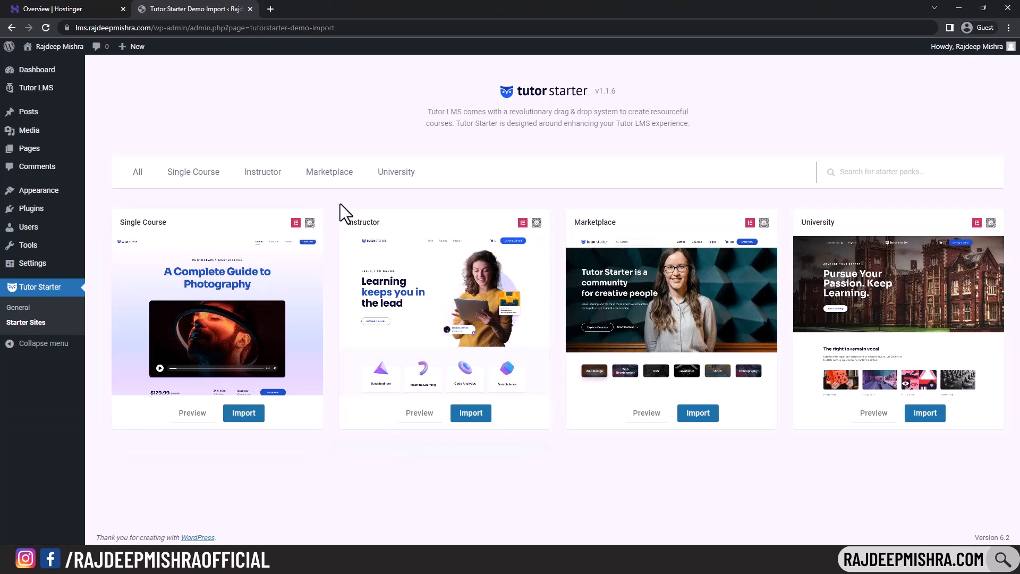
- Open Visit Site in a new tab and scroll through the imported homepage to the footer
mouse_move(48, 53)
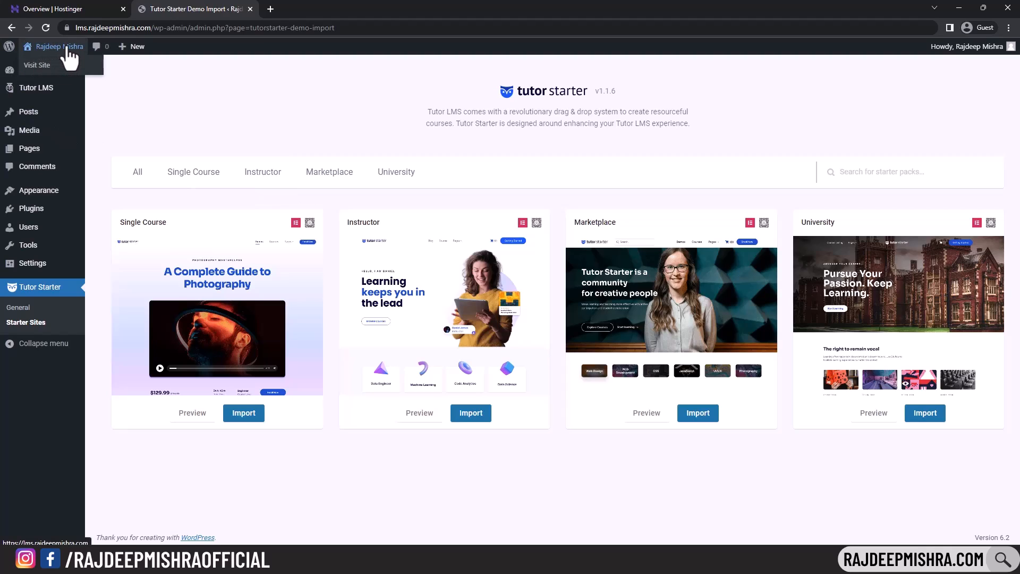
middle_click(45, 67)
left_click(341, 9)
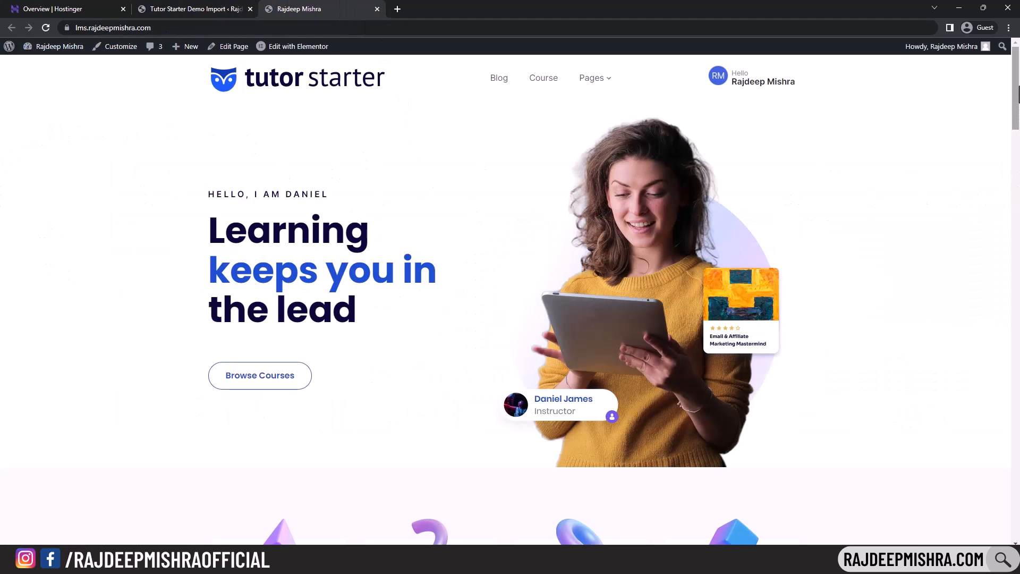
scroll(423, 486, "down", 20)
scroll(423, 486, "down", 15)
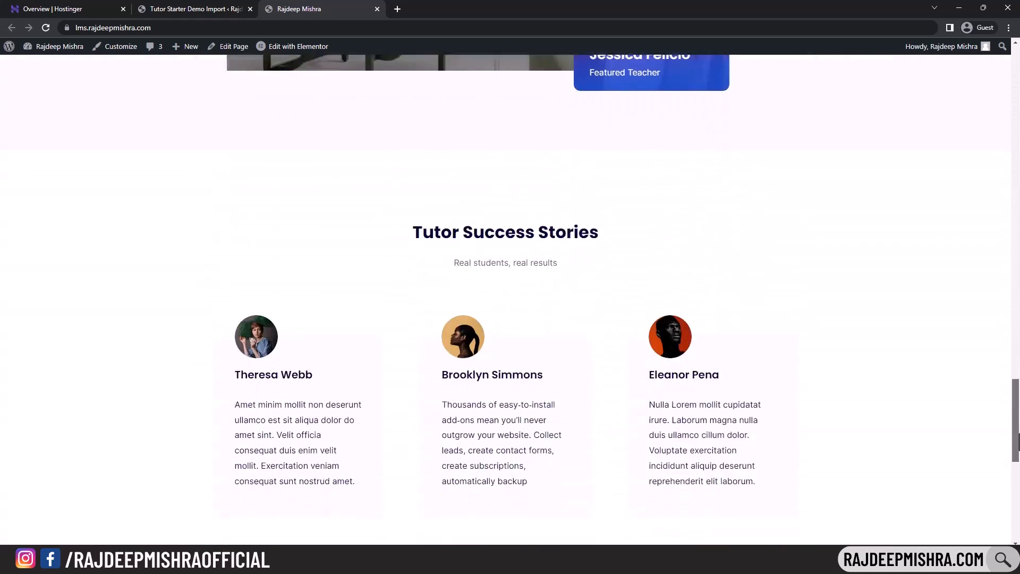
scroll(423, 486, "up", 8)
left_click_drag(1018, 433, 1017, 94)
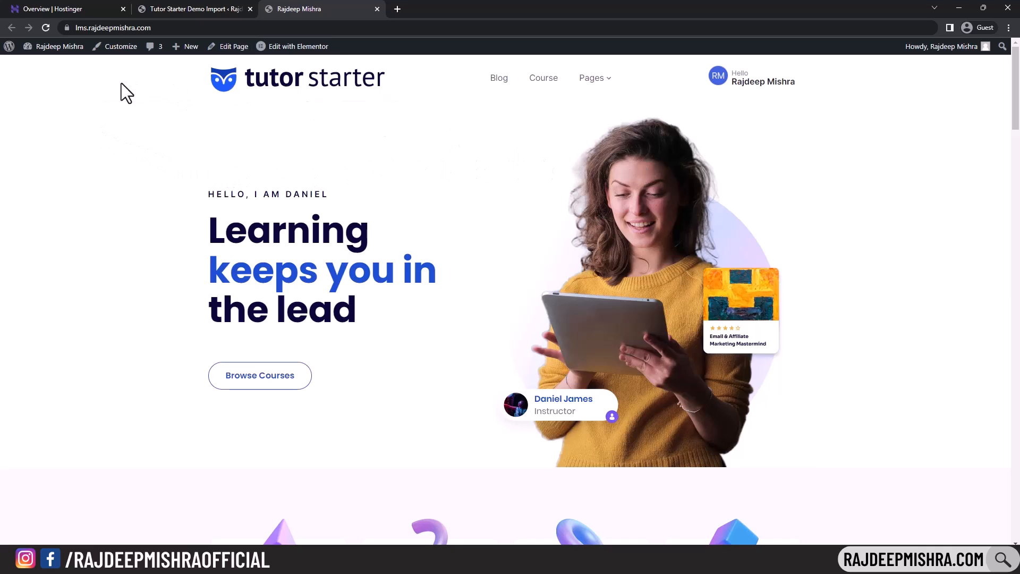
mouse_move(274, 50)
scroll(643, 262, "down", 15)
scroll(510, 298, "down", 5)
- Confirm Elementor, Tutor LMS Elementor Addons and WooCommerce are active in Installed Plugins
scroll(510, 297, "up", 20)
scroll(874, 223, "down", 20)
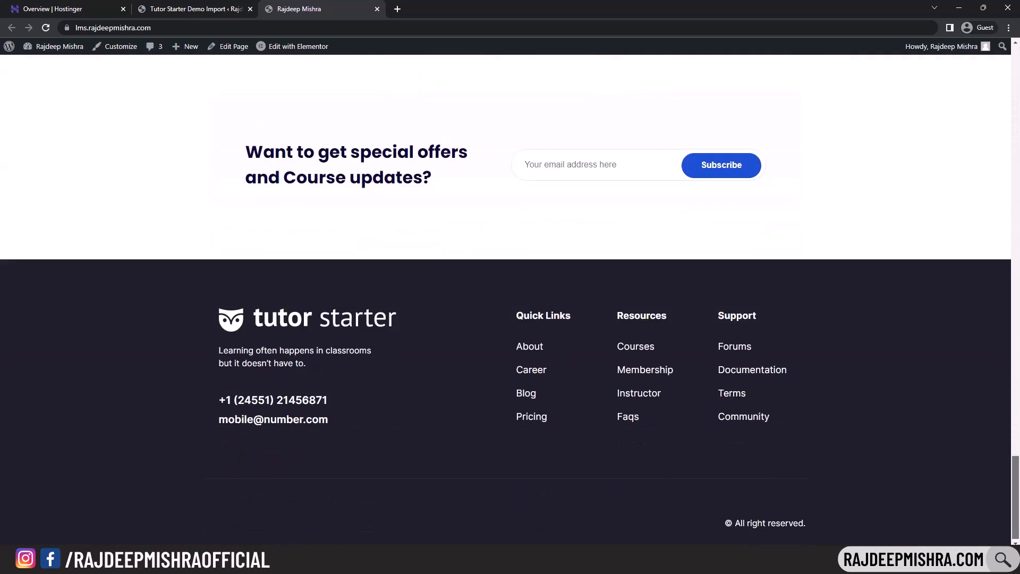
scroll(510, 298, "up", 20)
left_click(139, 9)
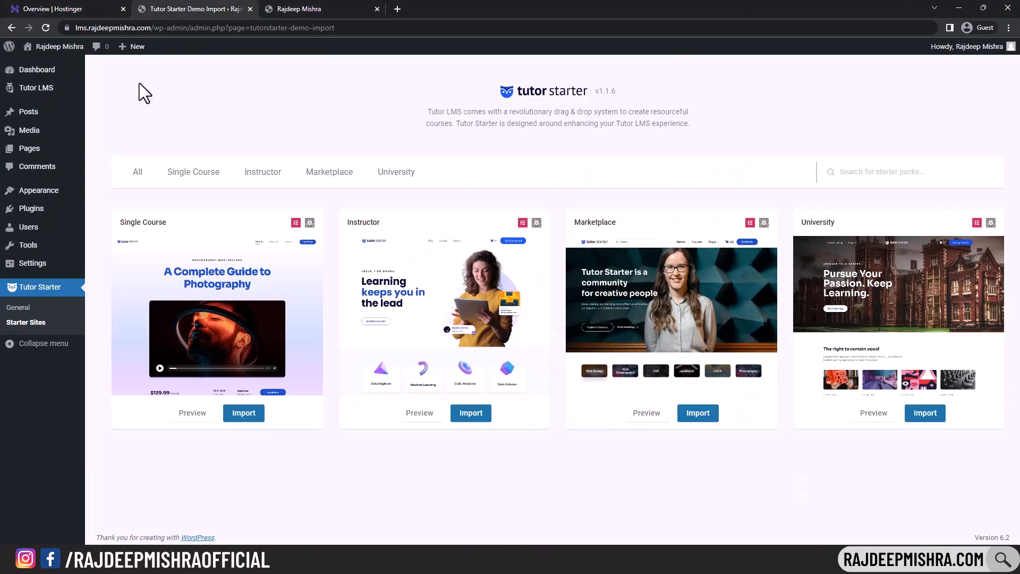
left_click(40, 210)
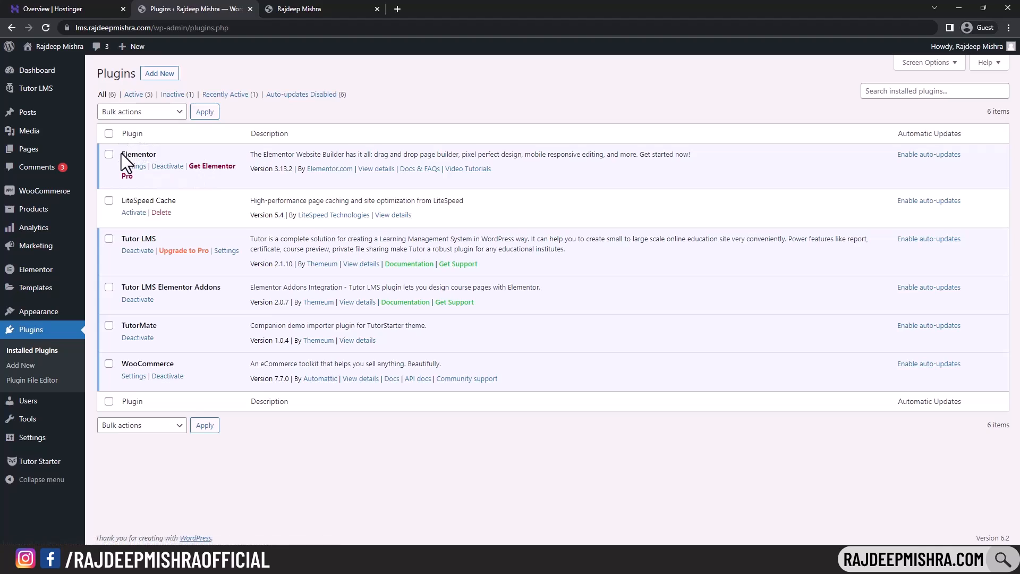
left_click(298, 9)
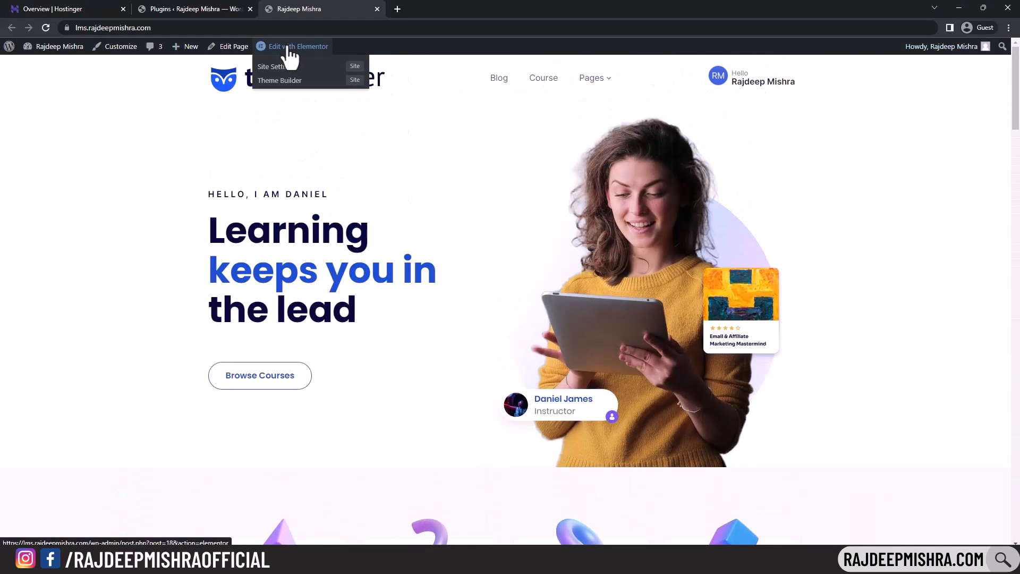
- From Edit with Elementor, sync the template library, recreate the kit and save in Elementor Tools
left_click(288, 47)
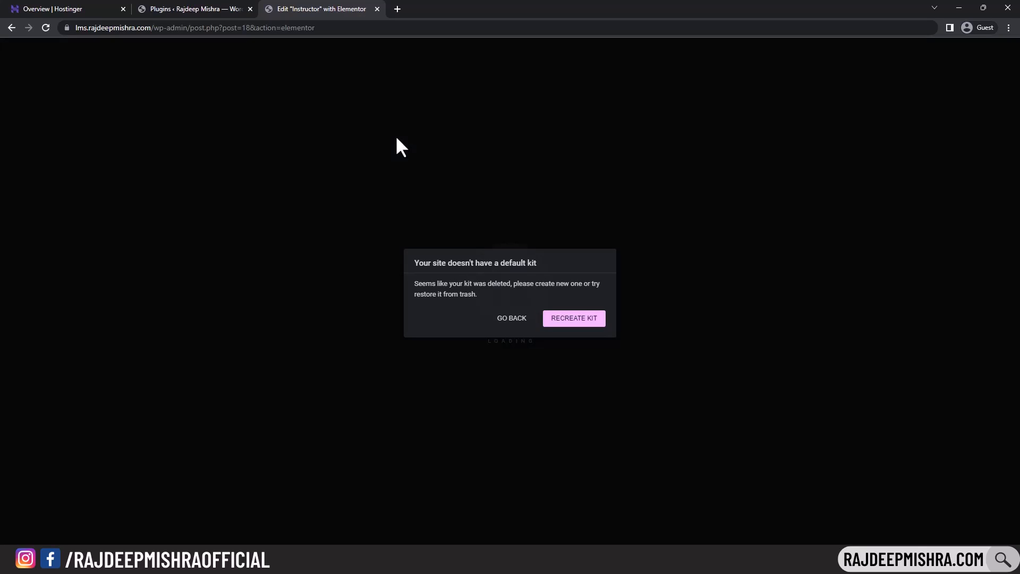
left_click(577, 319)
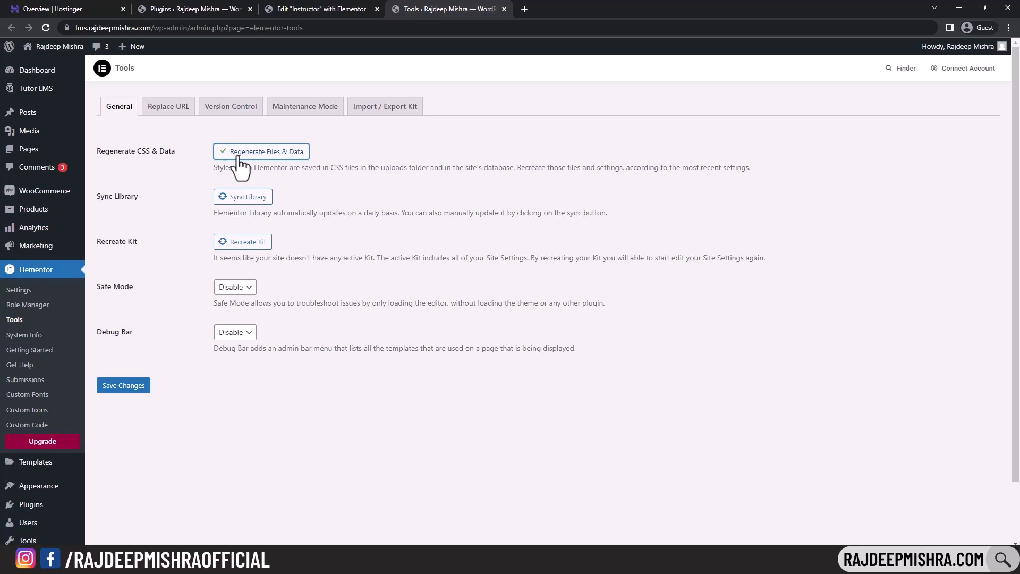
left_click(239, 197)
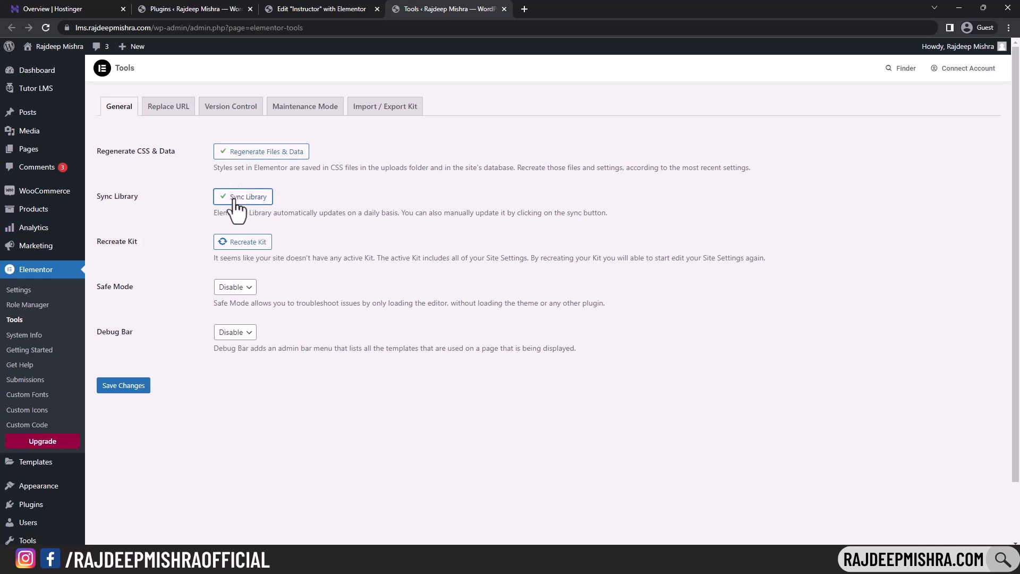
left_click(227, 245)
left_click(136, 390)
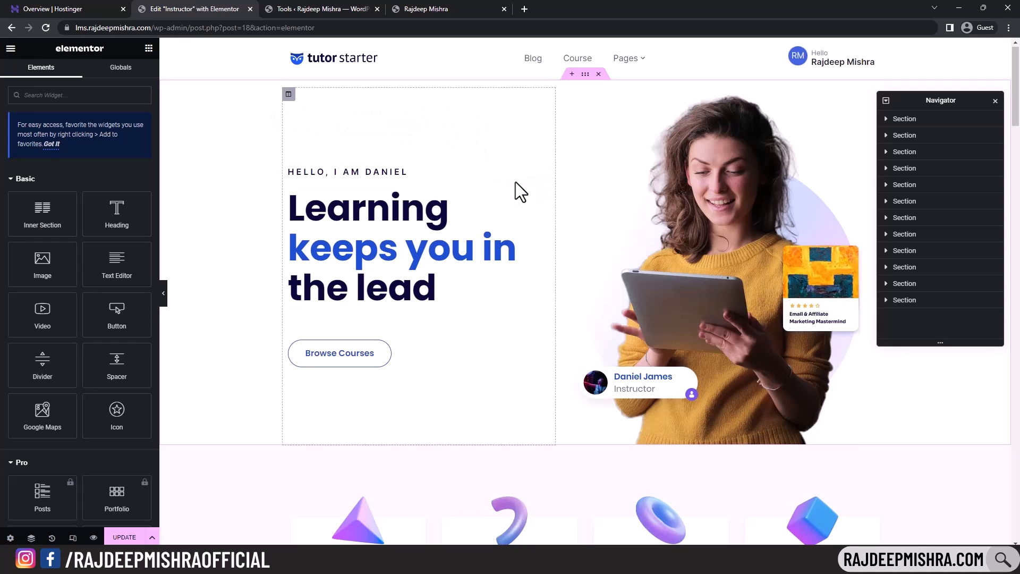
scroll(516, 182, "down", 15)
scroll(516, 182, "down", 5)
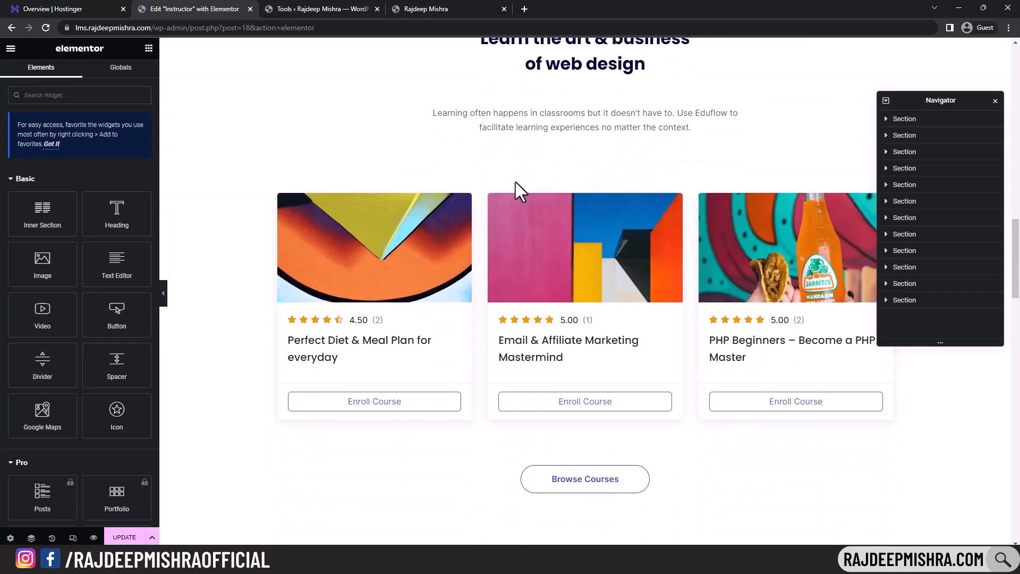
scroll(515, 181, "up", 20)
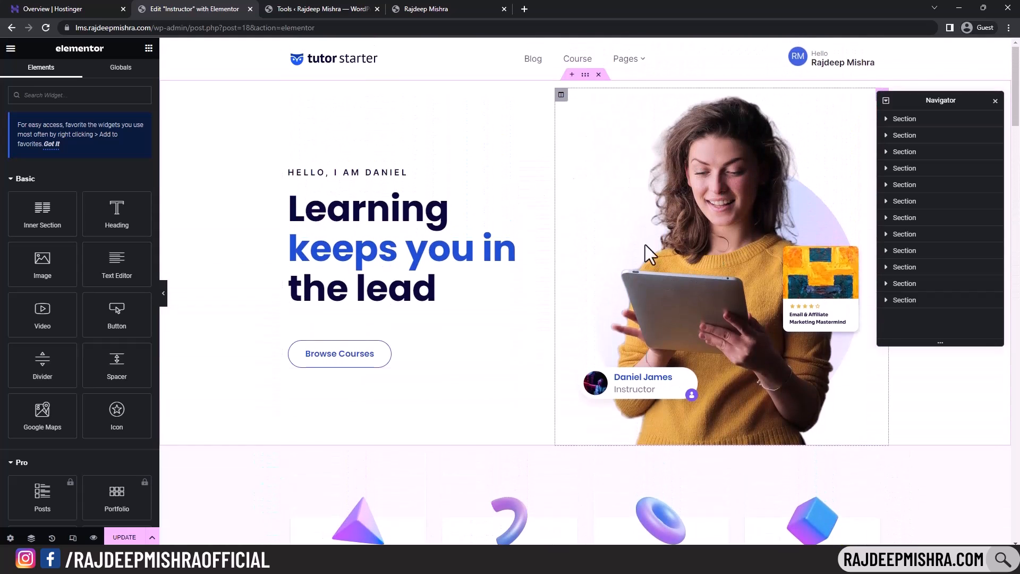
left_click(690, 227)
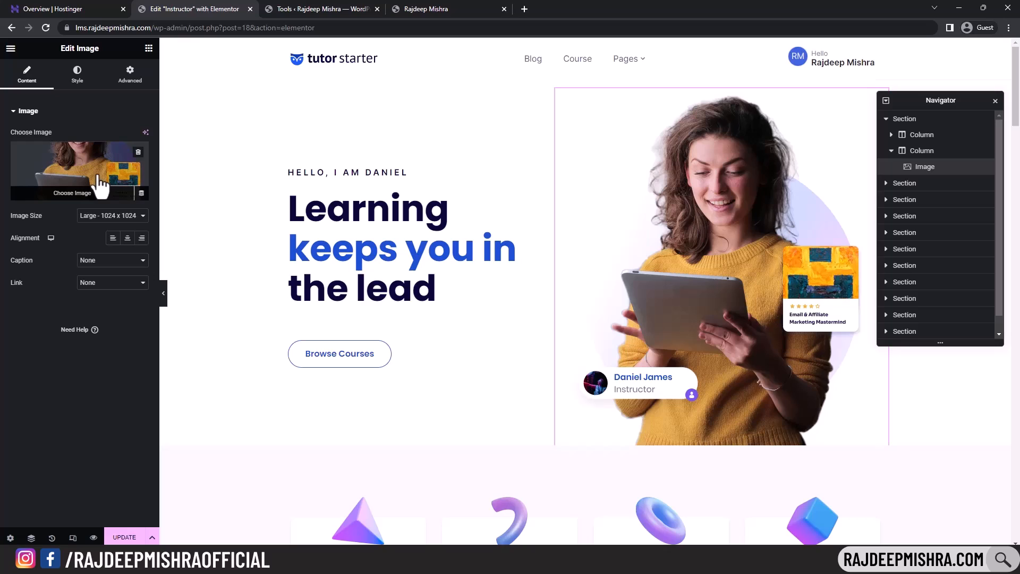
left_click(70, 194)
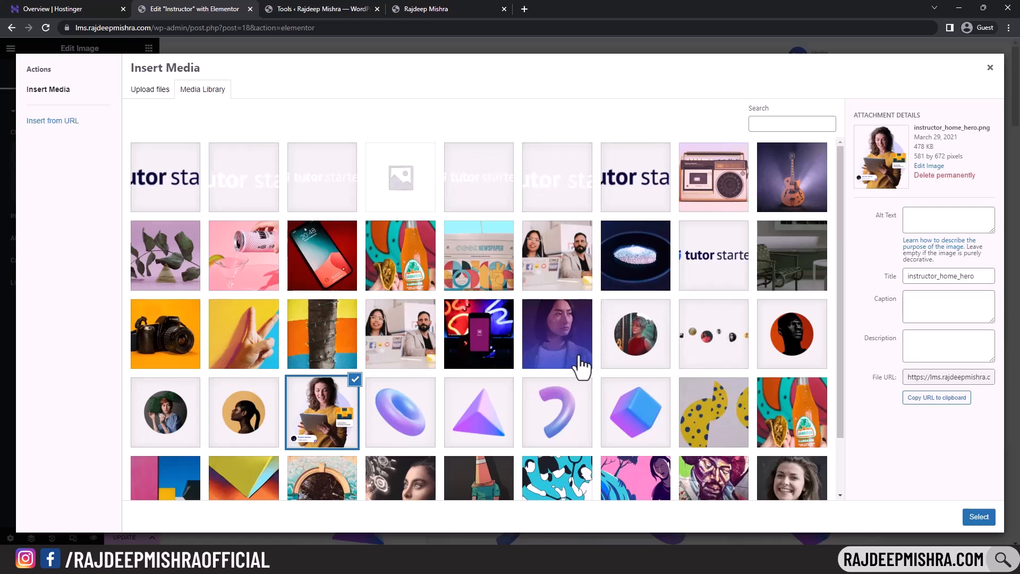
left_click(144, 94)
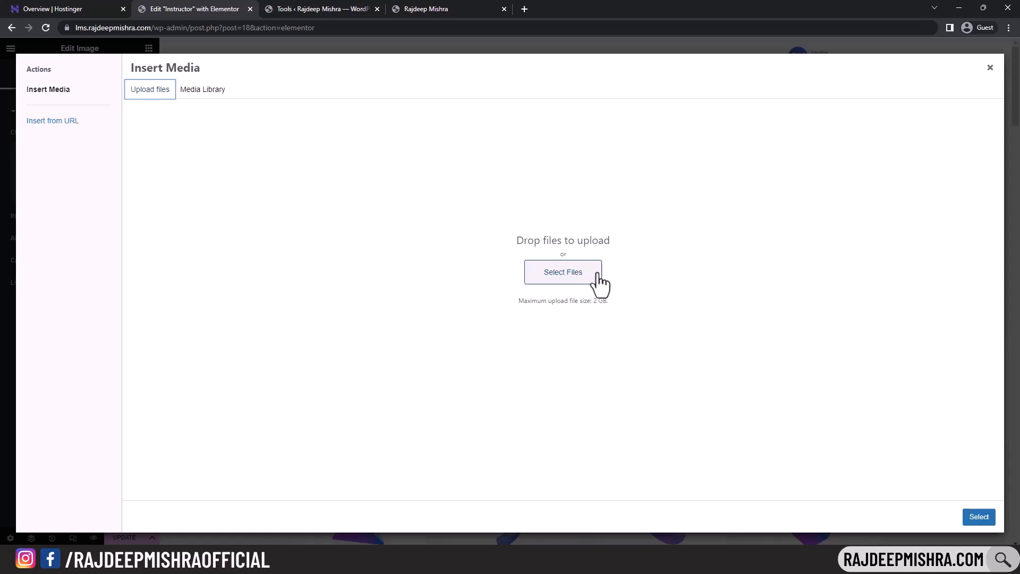
left_click(990, 67)
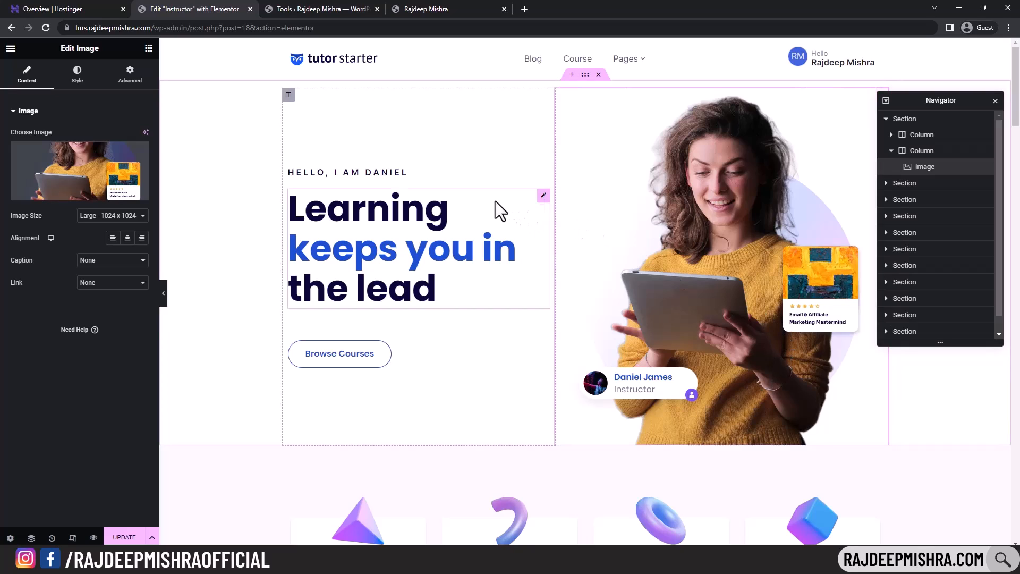
- Replace the name in the hero greeting, then review the headline and Browse Courses button settings
left_click(413, 173)
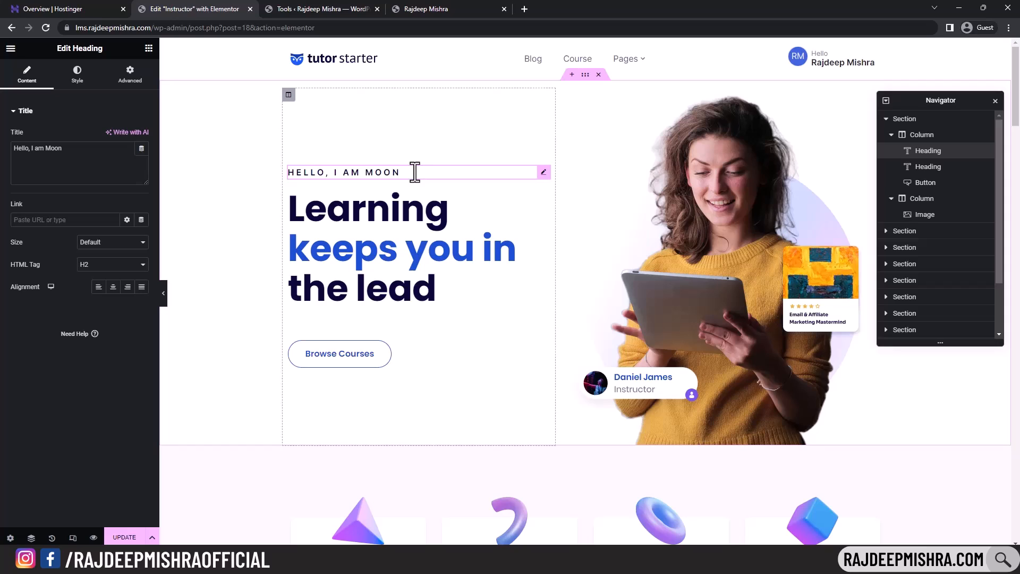
left_click(391, 247)
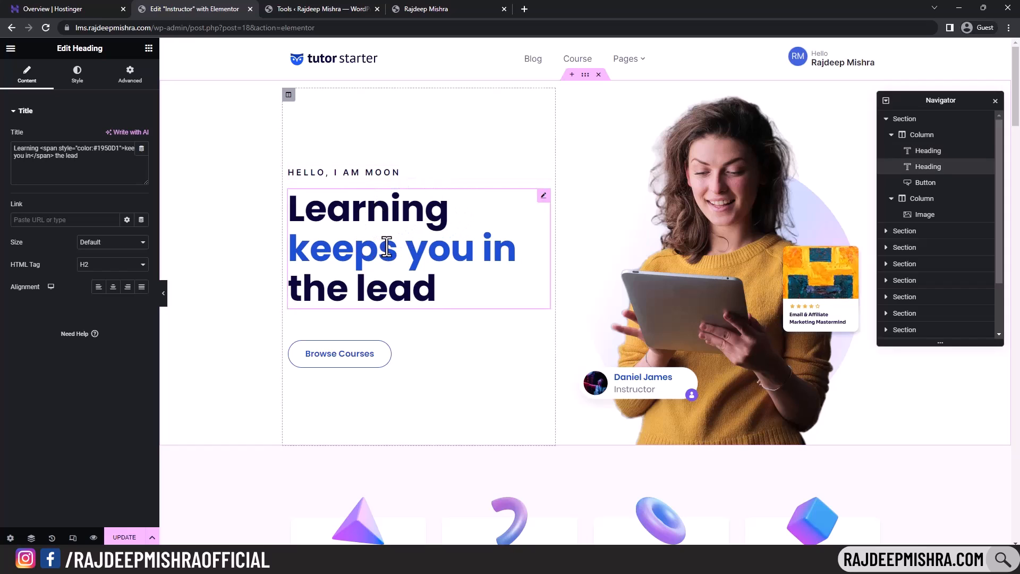
left_click(367, 363)
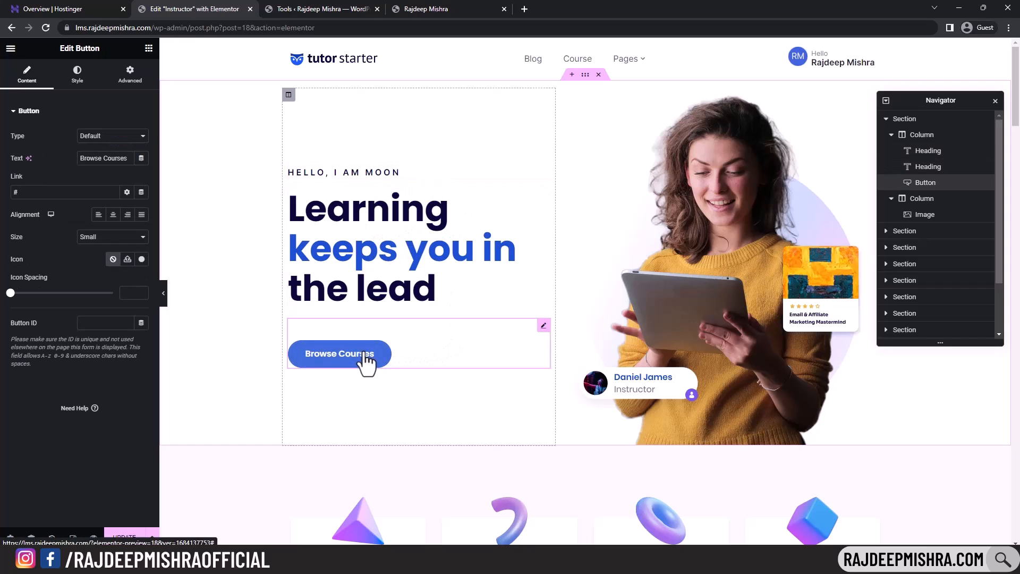
left_click(78, 78)
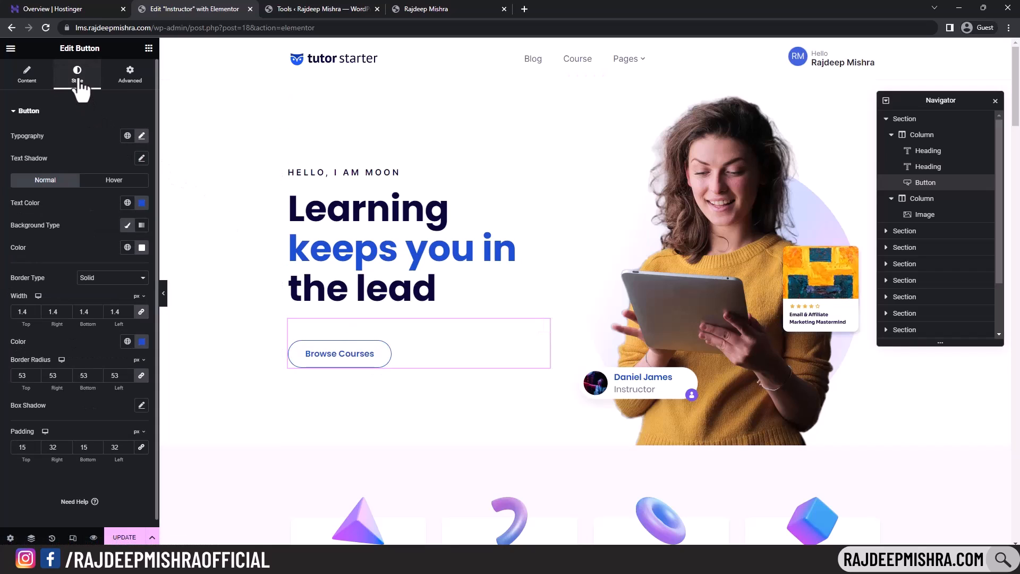
left_click(32, 76)
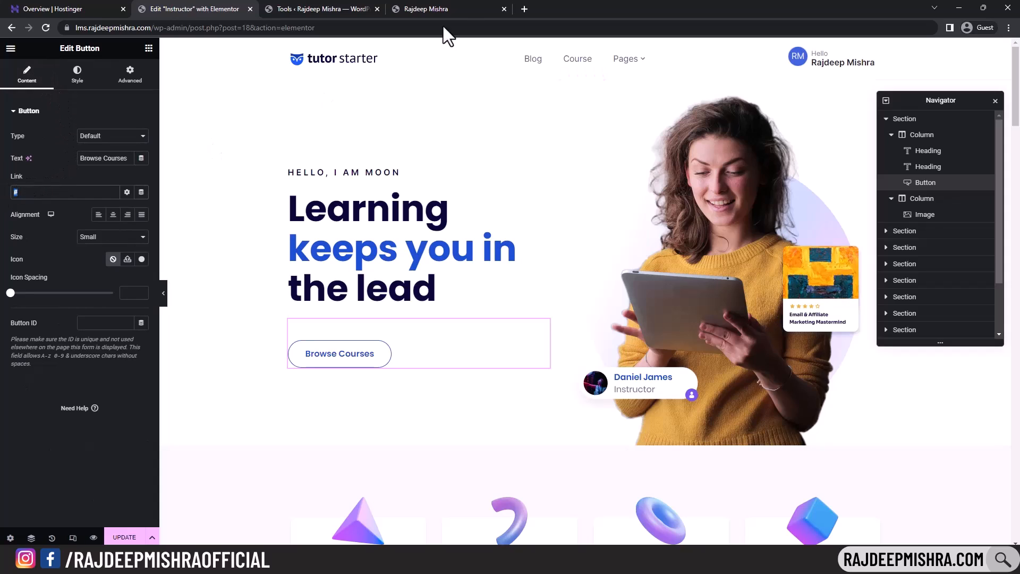
left_click(437, 9)
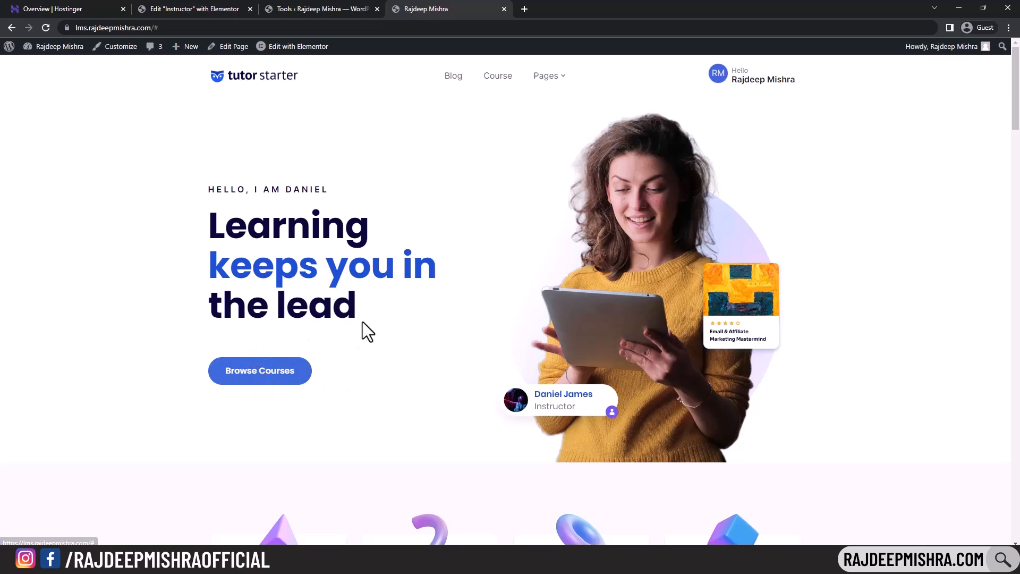
- Copy the /course/ page address into the Browse Courses button's Link field and update the page
middle_click(498, 79)
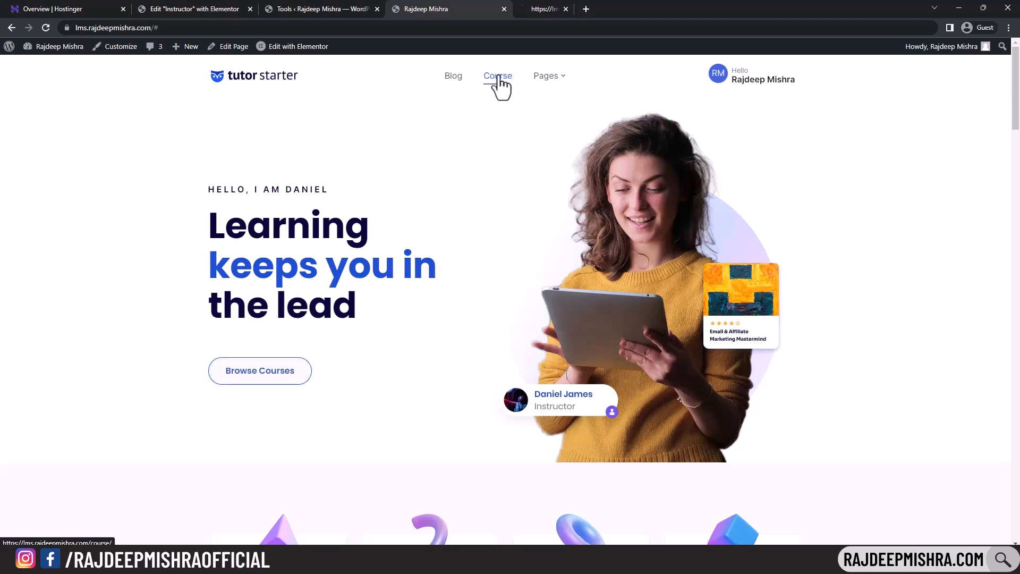
left_click(558, 8)
scroll(602, 256, "down", 13)
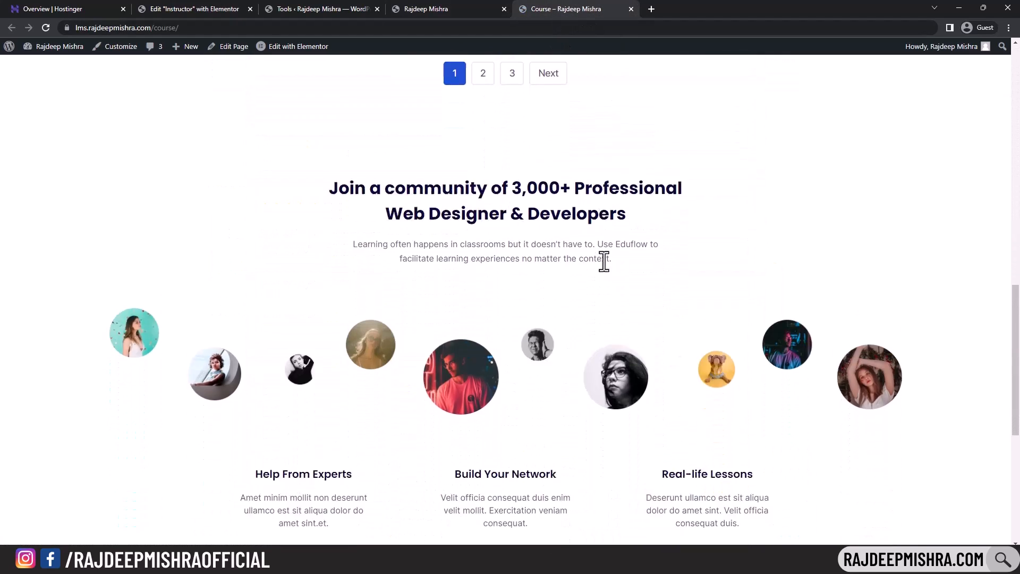
scroll(602, 260, "up", 12)
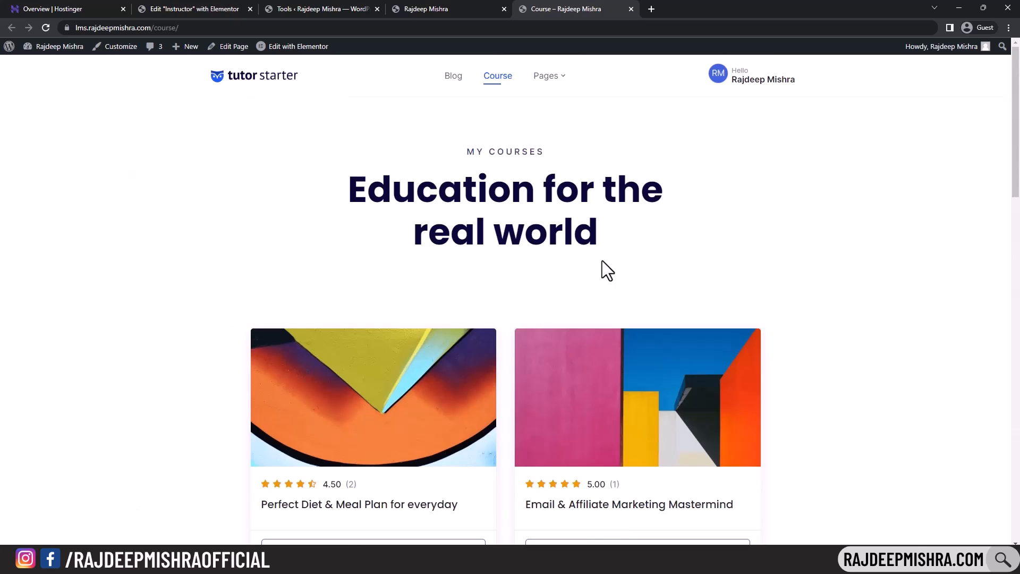
left_click(176, 29)
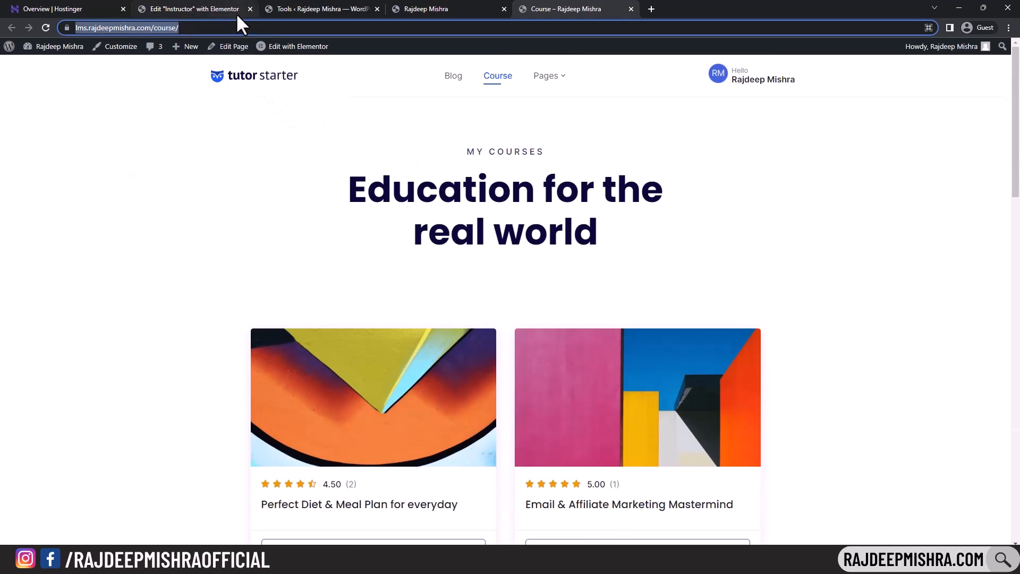
left_click(195, 8)
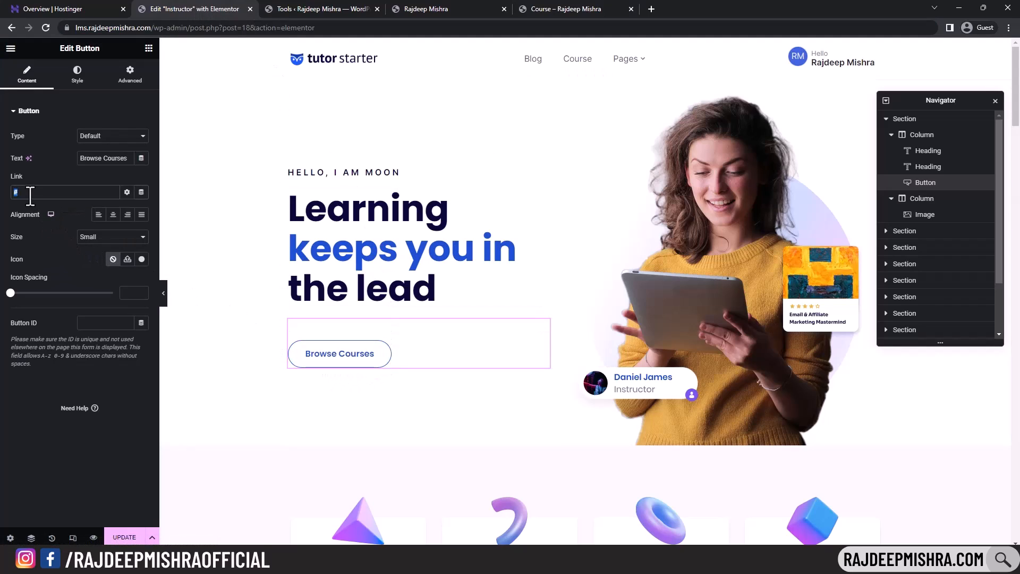
key("ctrl+v")
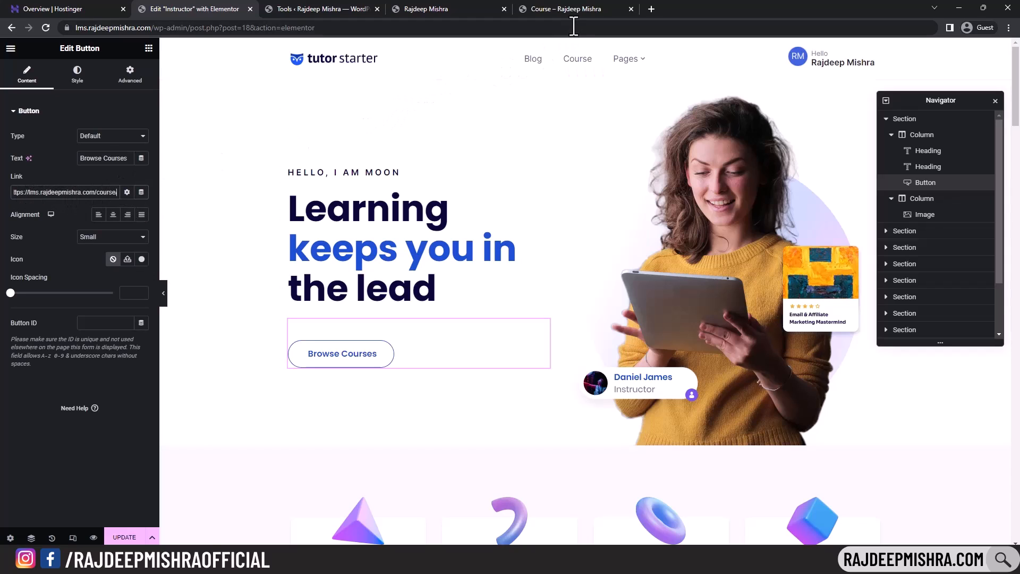
left_click(583, 9)
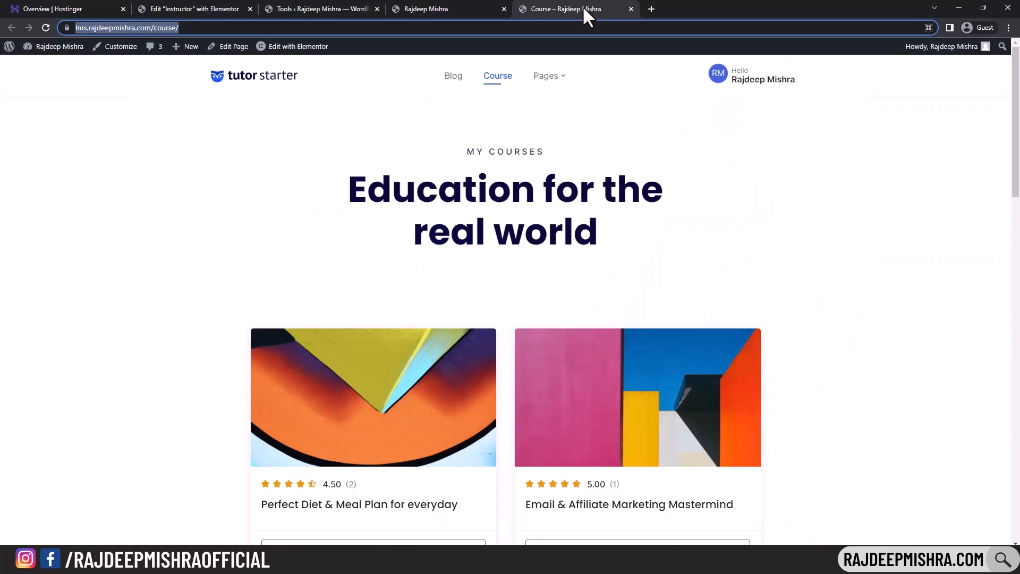
left_click(187, 9)
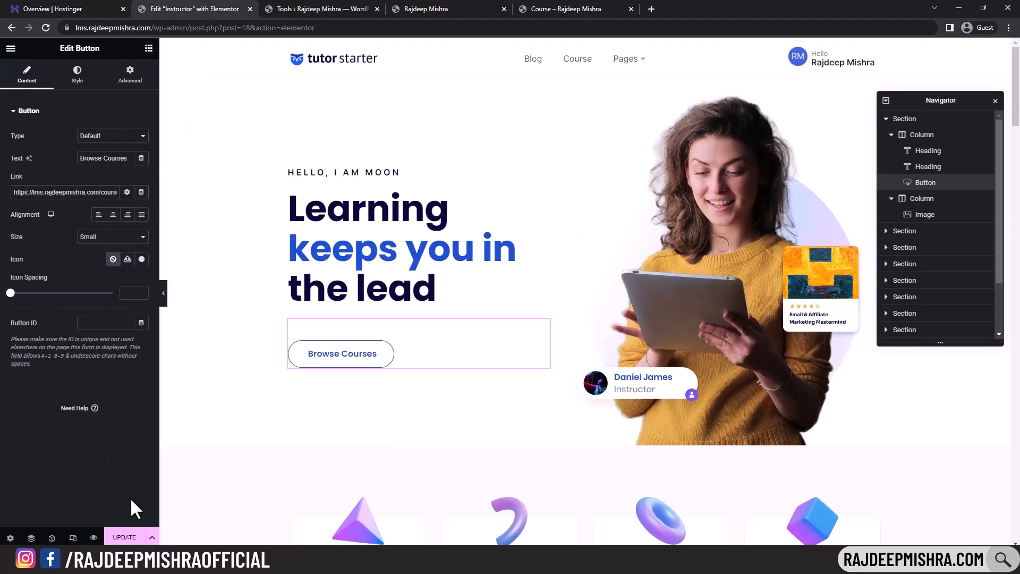
left_click(124, 538)
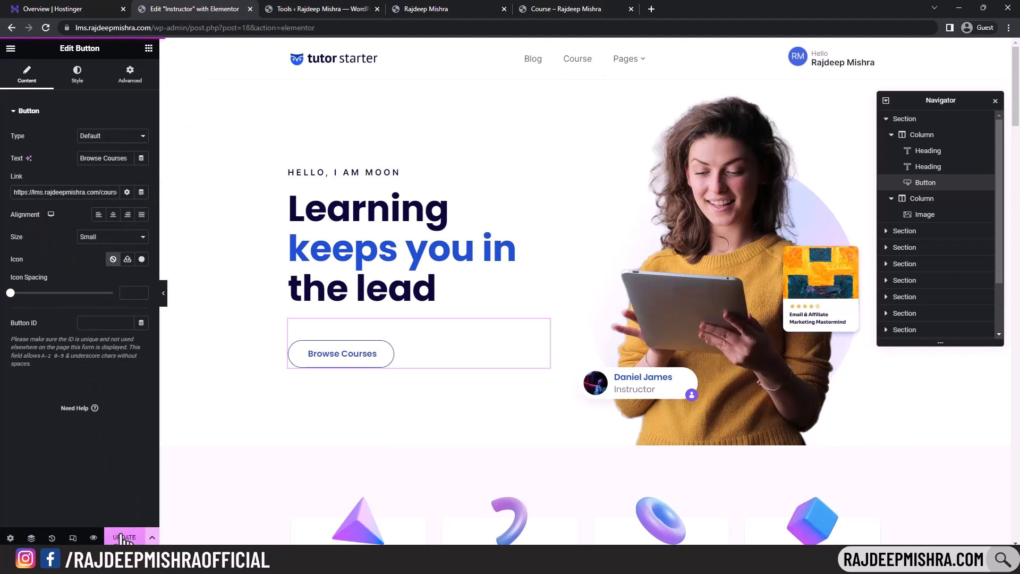
- Reload the live homepage and confirm Browse Courses opens the course list
left_click(436, 9)
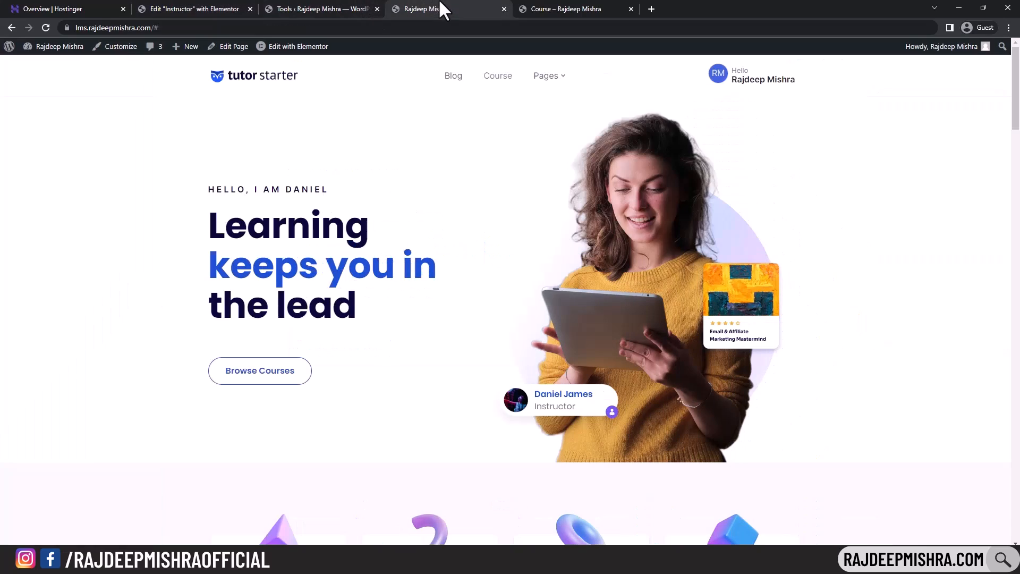
left_click(211, 77)
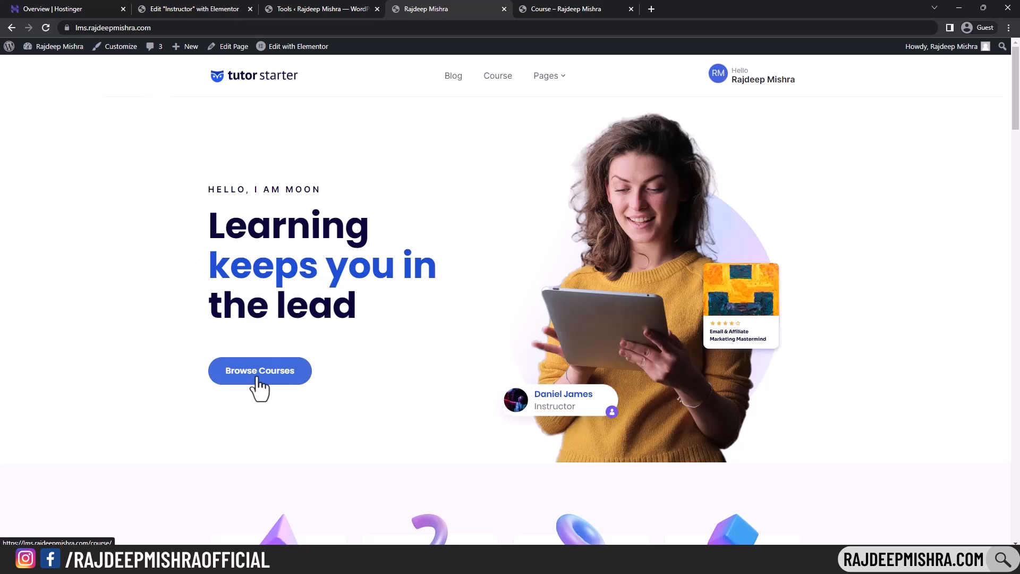
left_click(259, 378)
scroll(585, 200, "down", 8)
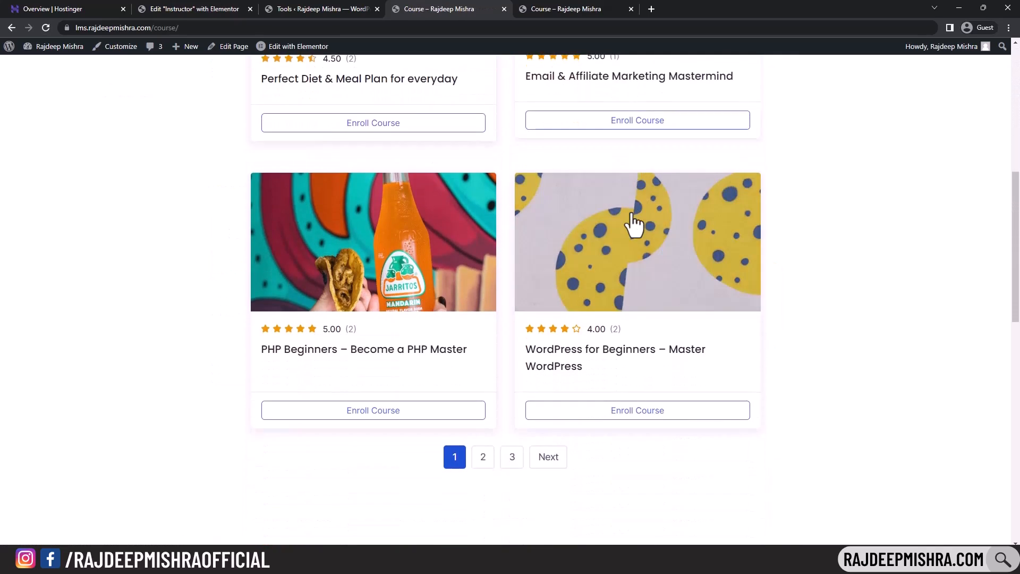
scroll(632, 220, "down", 5)
scroll(632, 221, "up", 13)
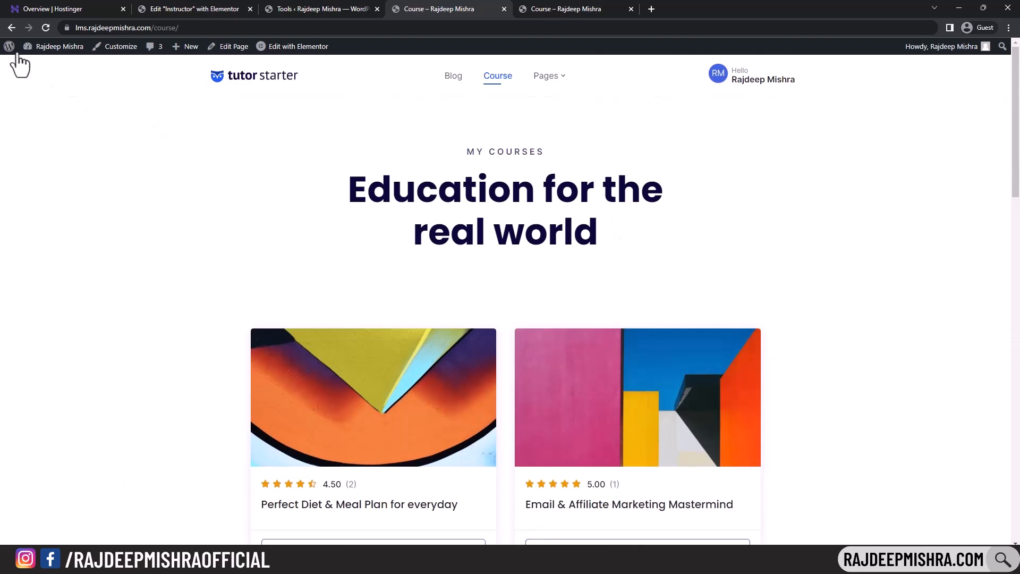
left_click(11, 28)
scroll(292, 218, "down", 4)
scroll(321, 218, "up", 4)
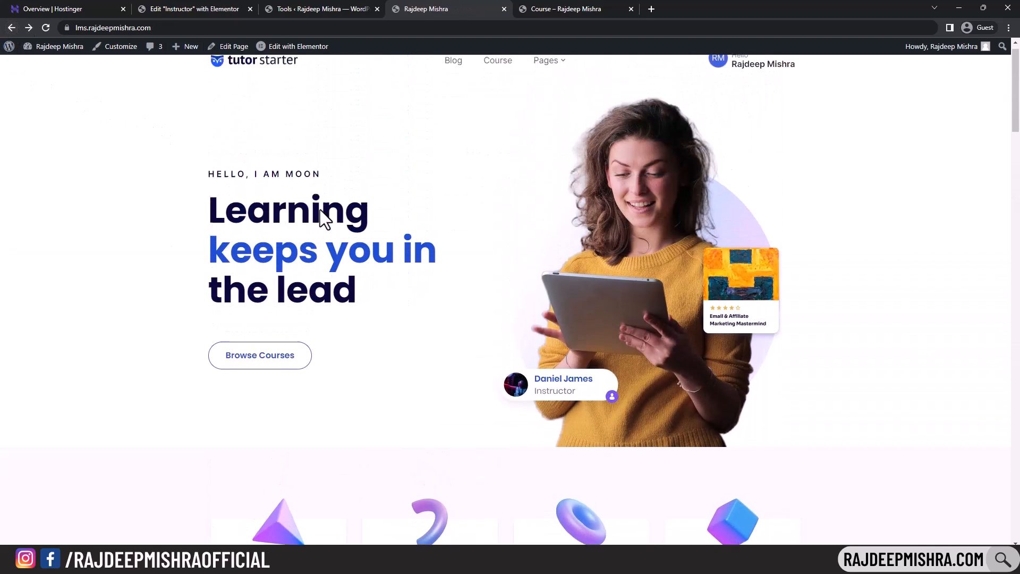
left_click(205, 9)
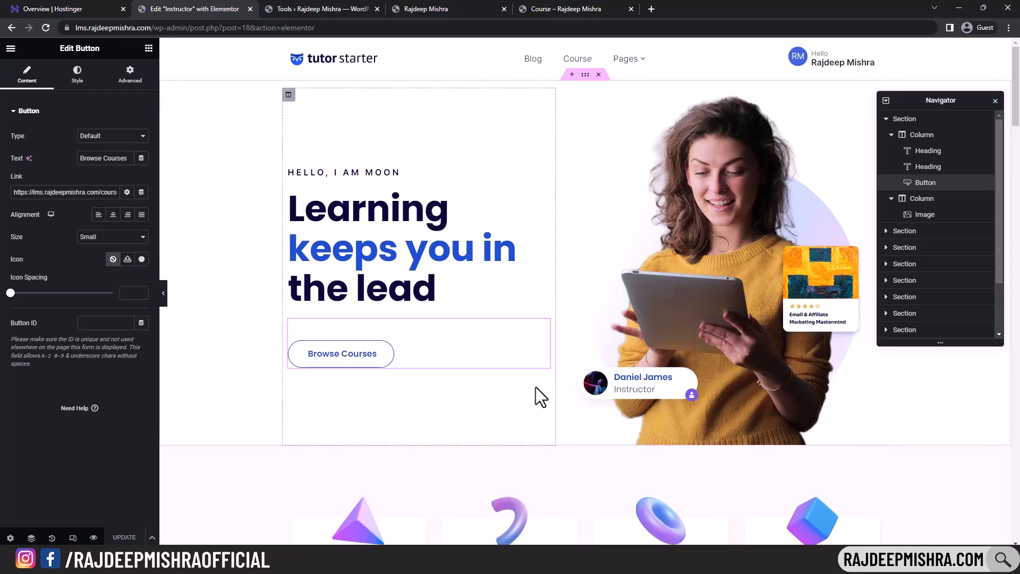
- Set the hero section's top padding to 0 and its bottom margin to -72
left_click(904, 121)
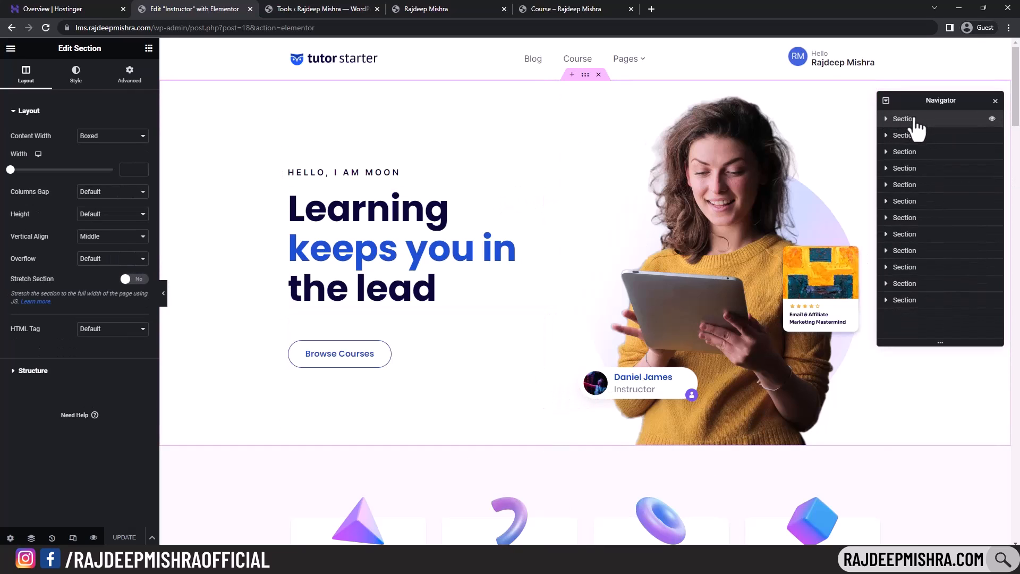
left_click(134, 79)
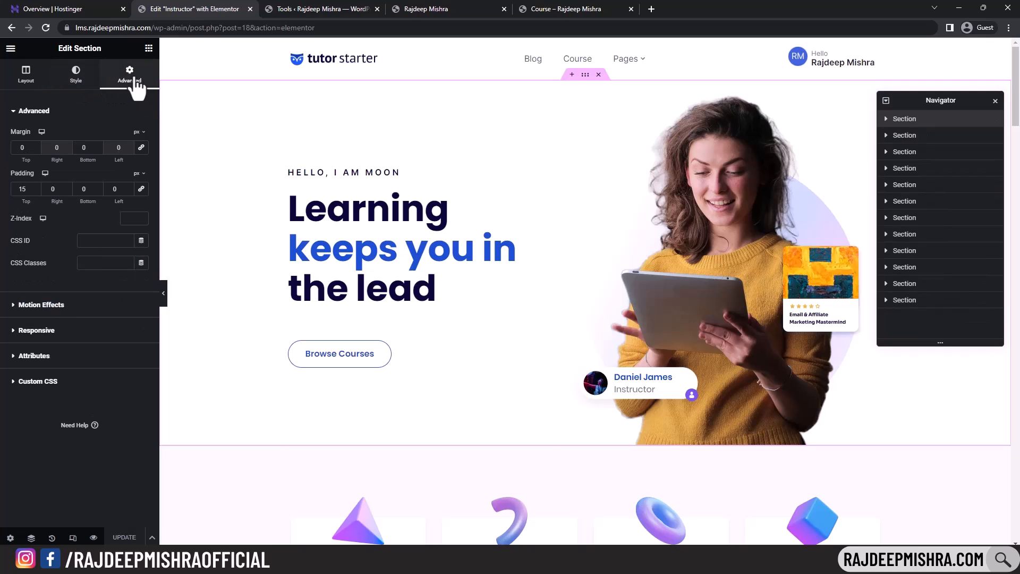
double_click(39, 192)
type("-1")
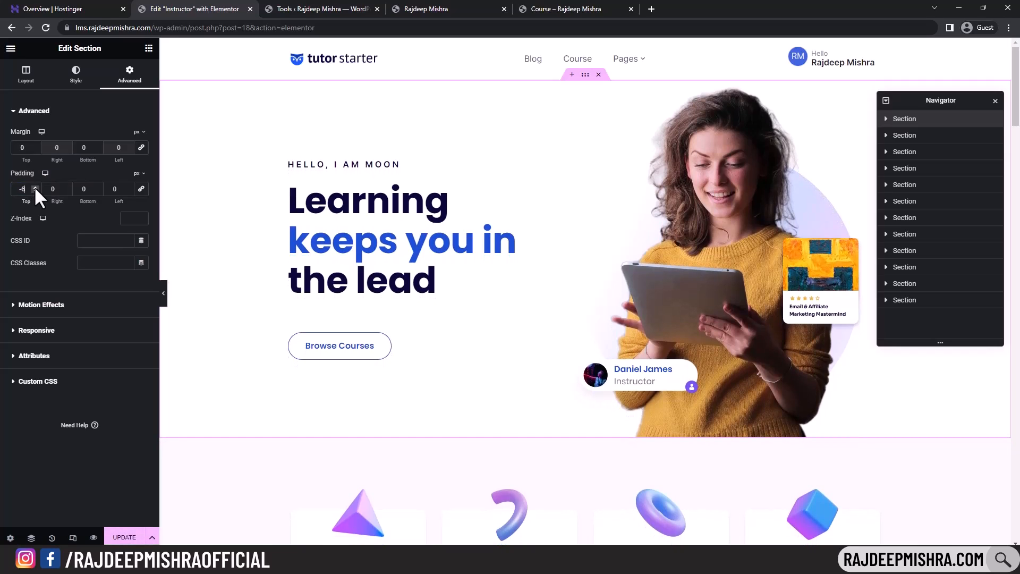
left_click(35, 186)
left_click_drag(97, 149, 97, 149)
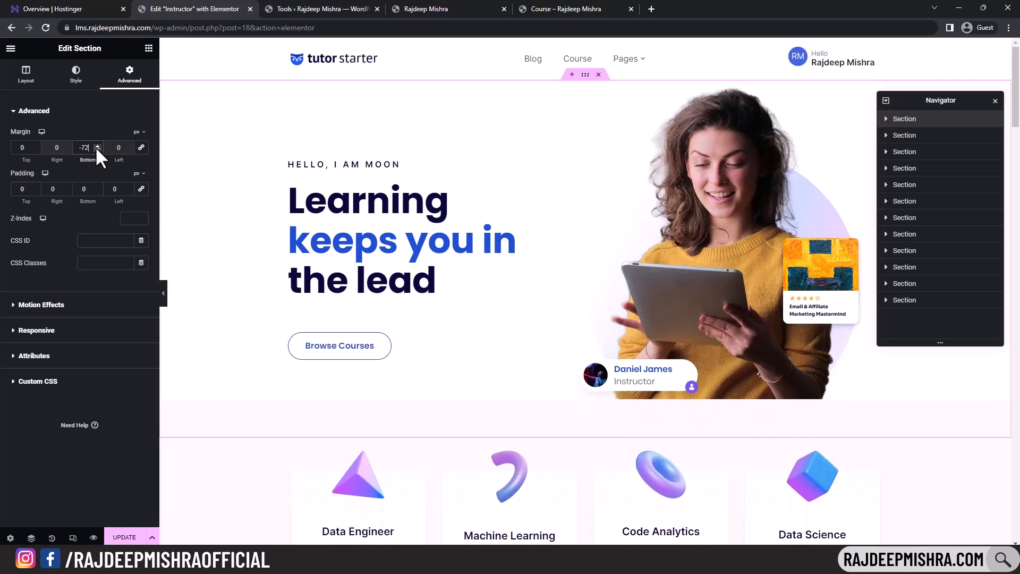
scroll(391, 278, "down", 4)
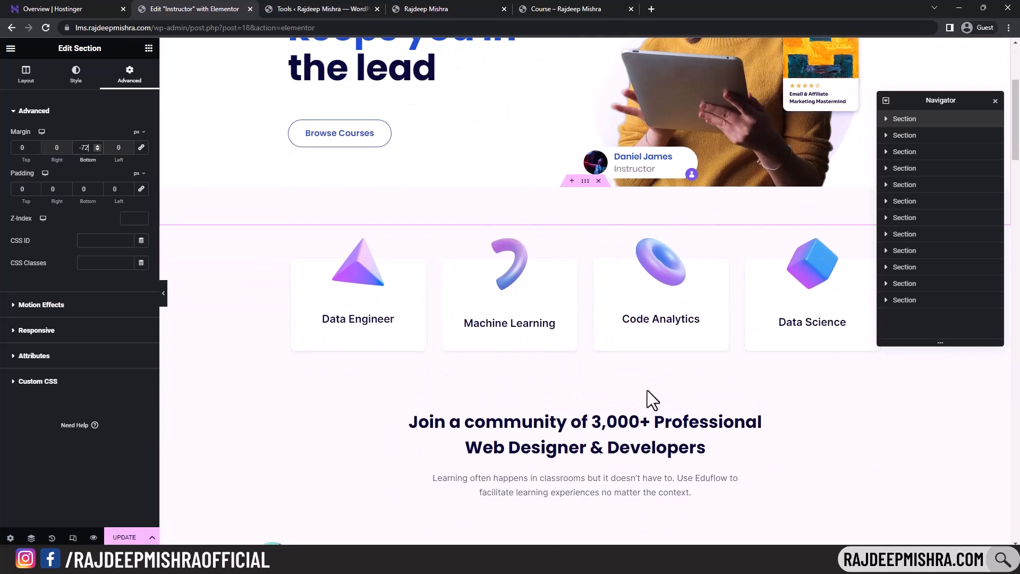
- Trim the category-card section's padding to 98 top and 71 bottom
left_click(910, 140)
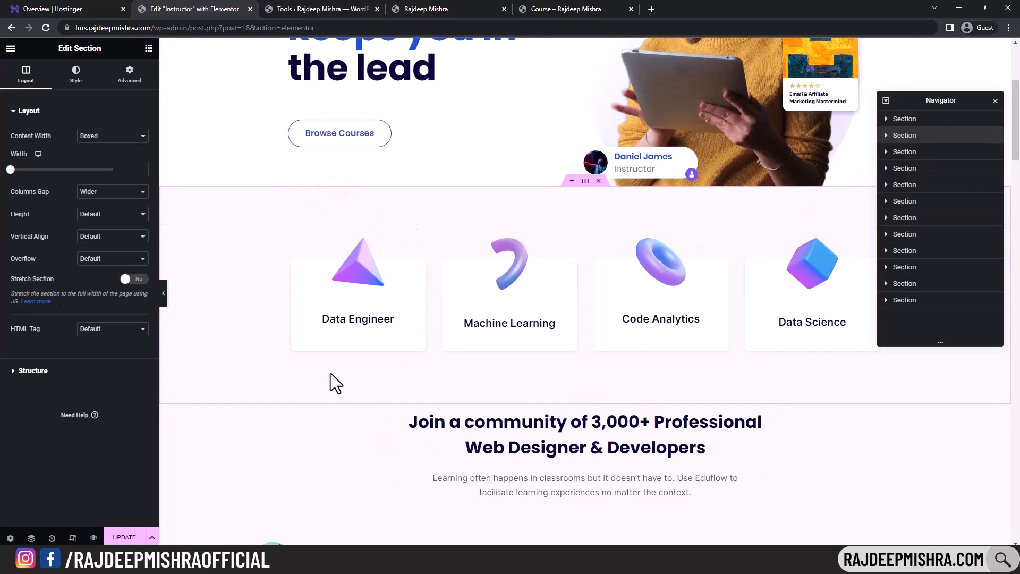
left_click(130, 74)
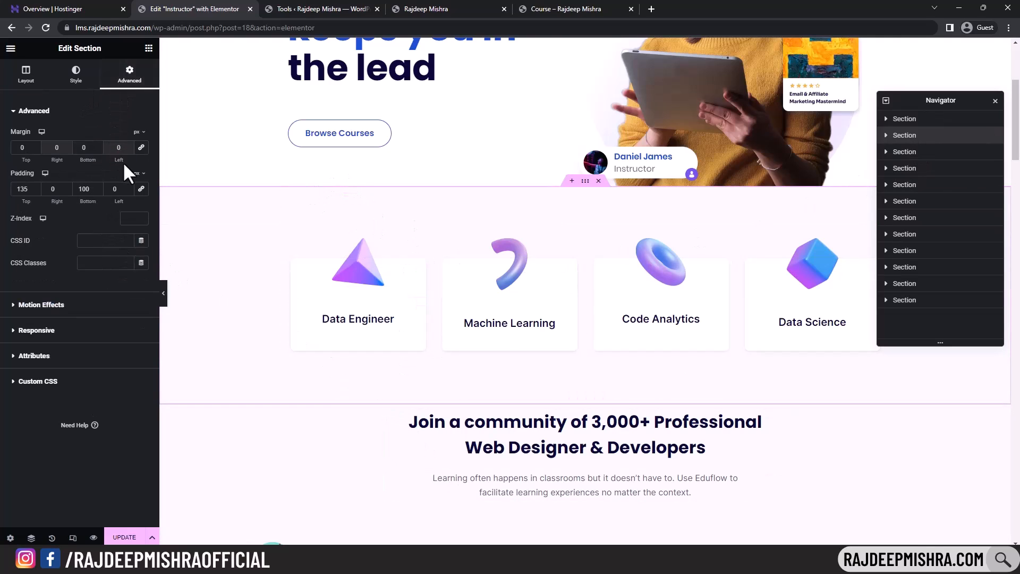
double_click(97, 187)
type("72")
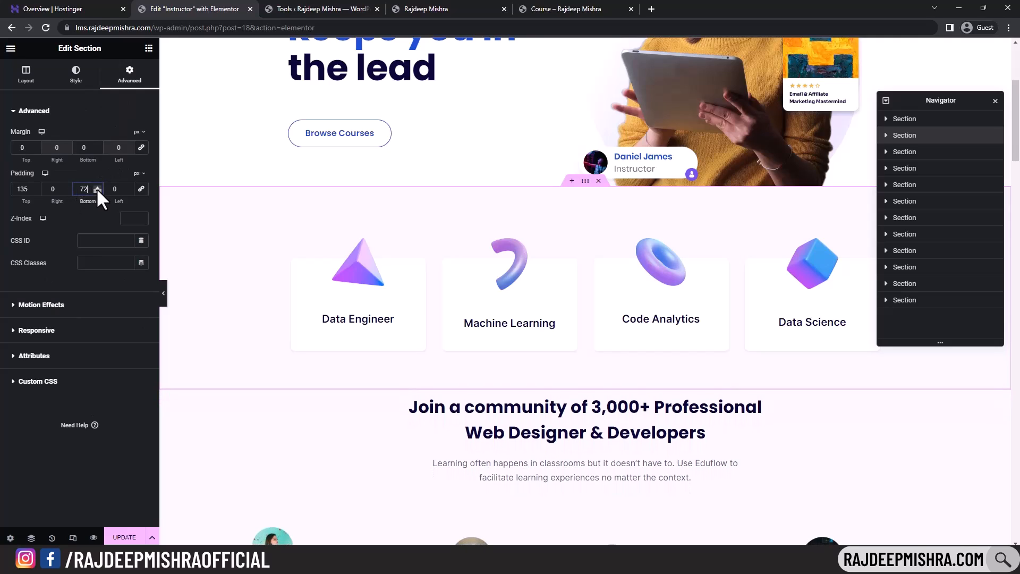
left_click(97, 191)
left_click(35, 191)
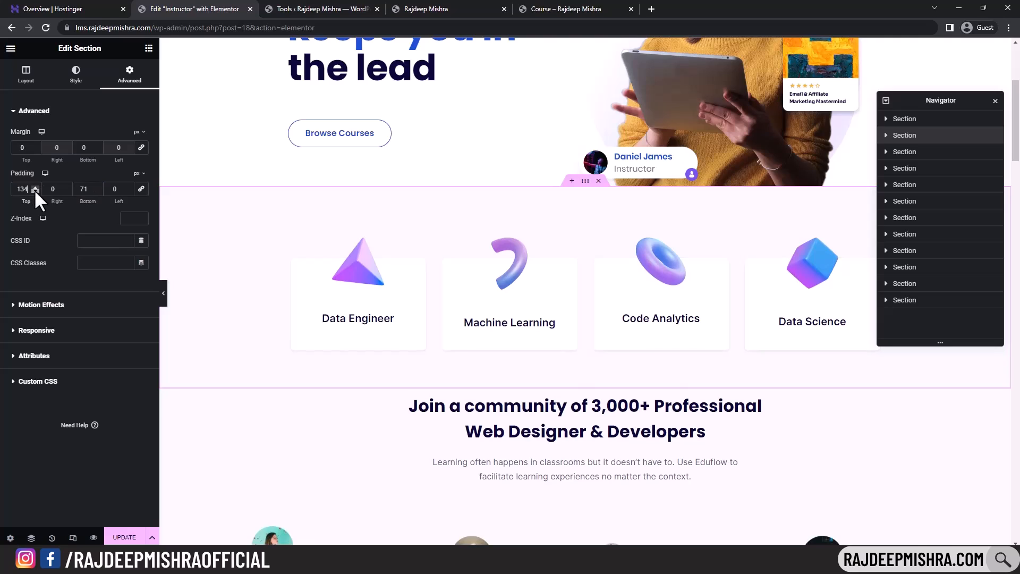
left_click(35, 191)
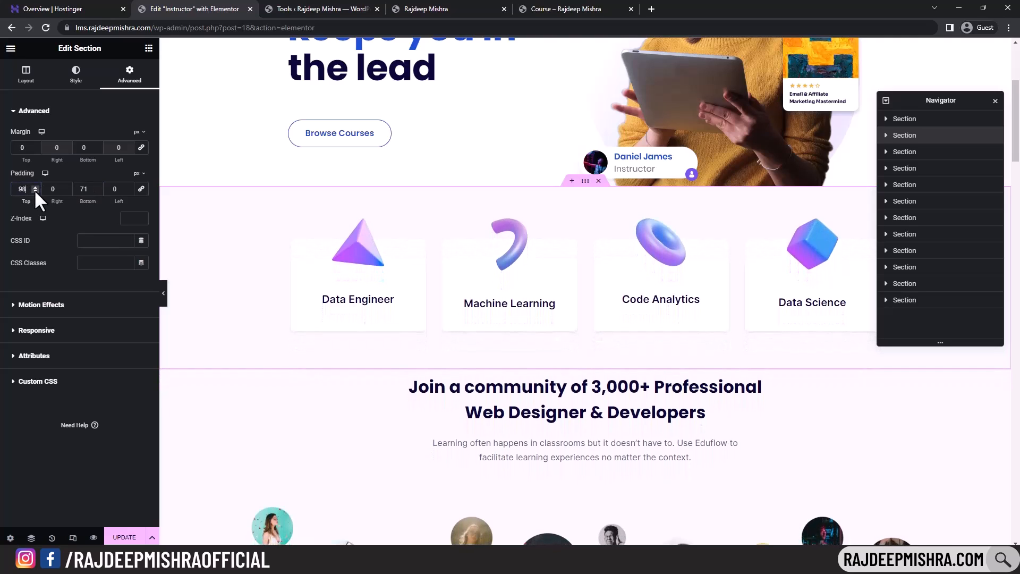
left_click(379, 305)
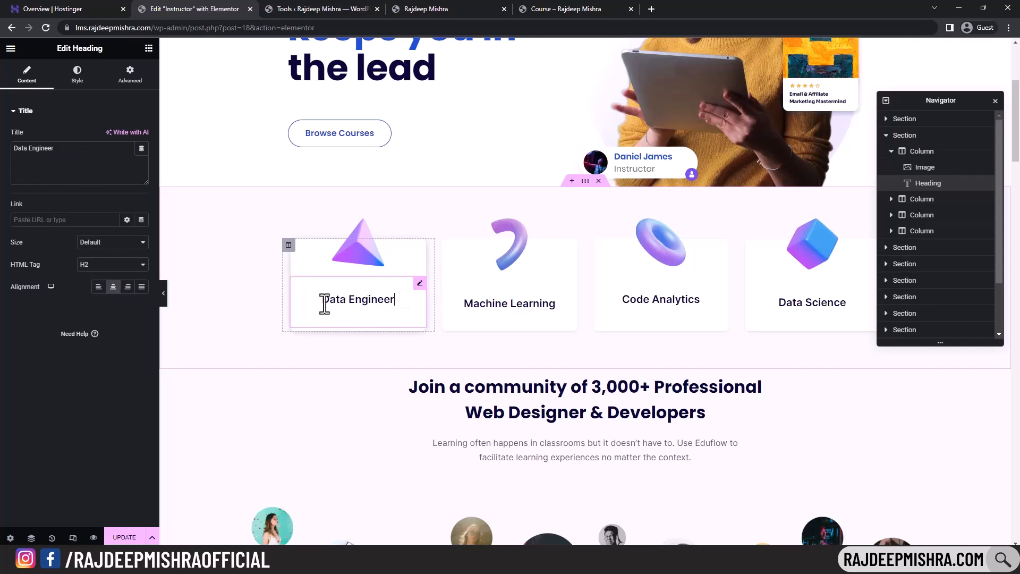
left_click_drag(59, 151, 46, 155)
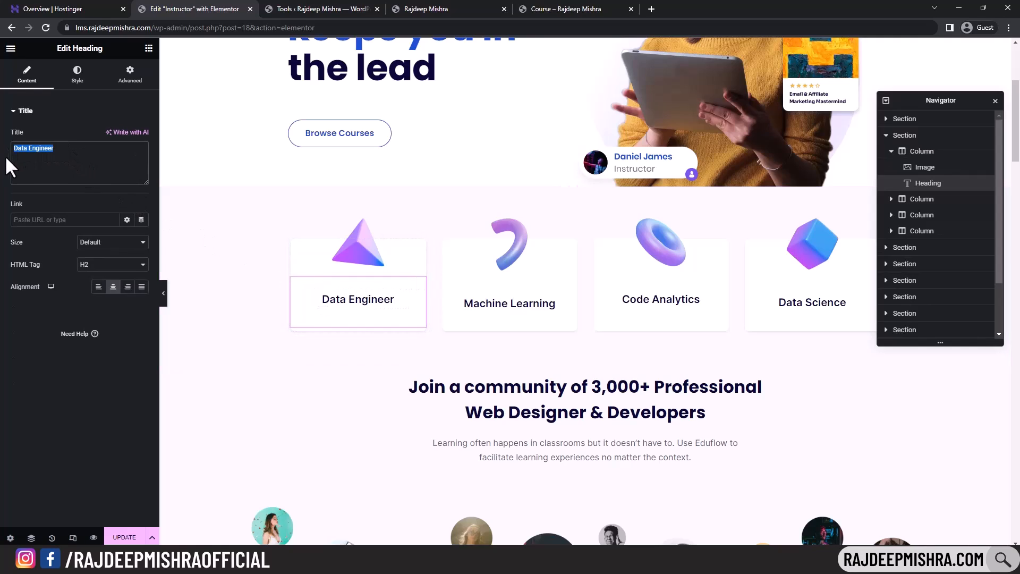
left_click(362, 241)
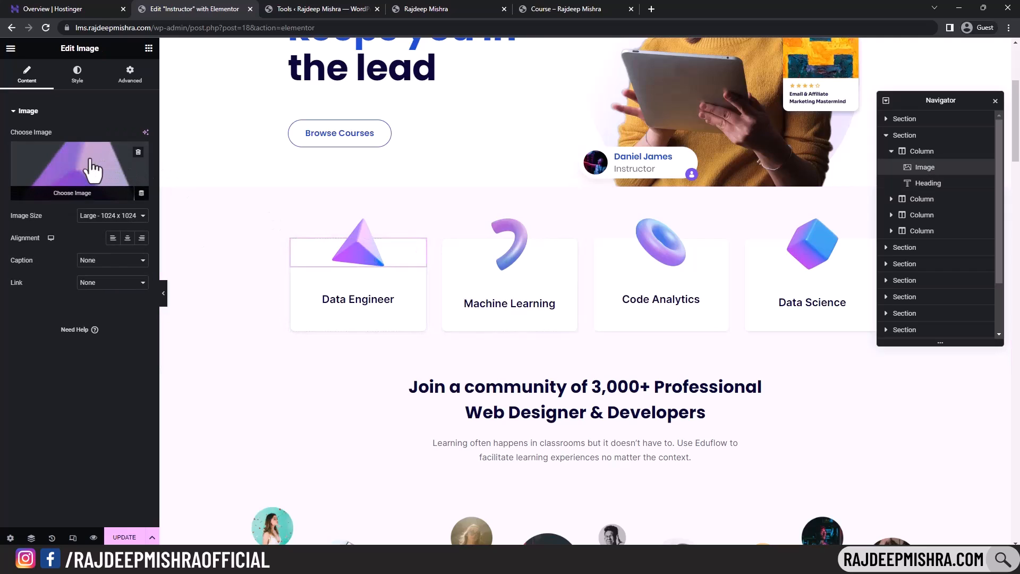
left_click(75, 194)
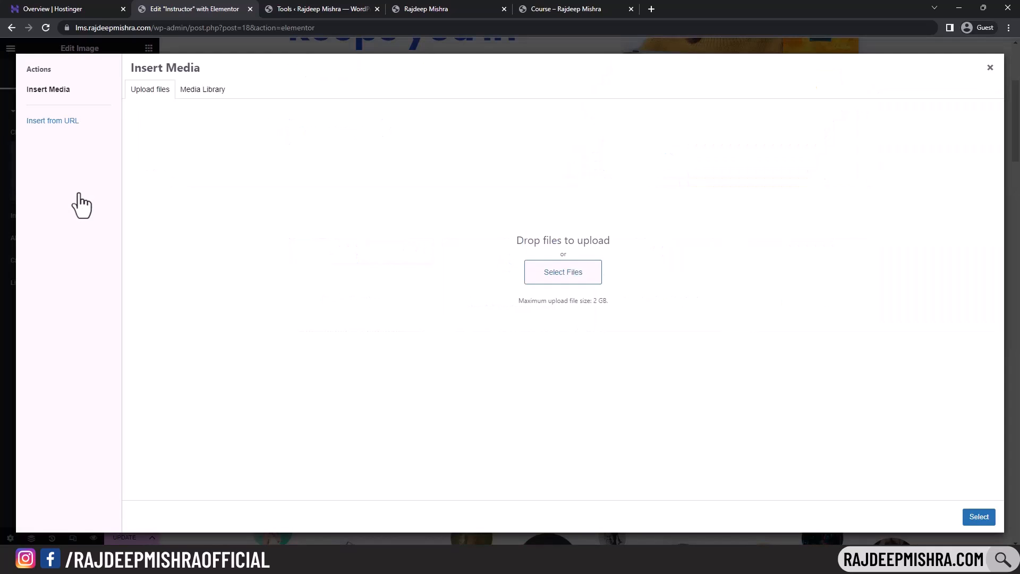
left_click(218, 92)
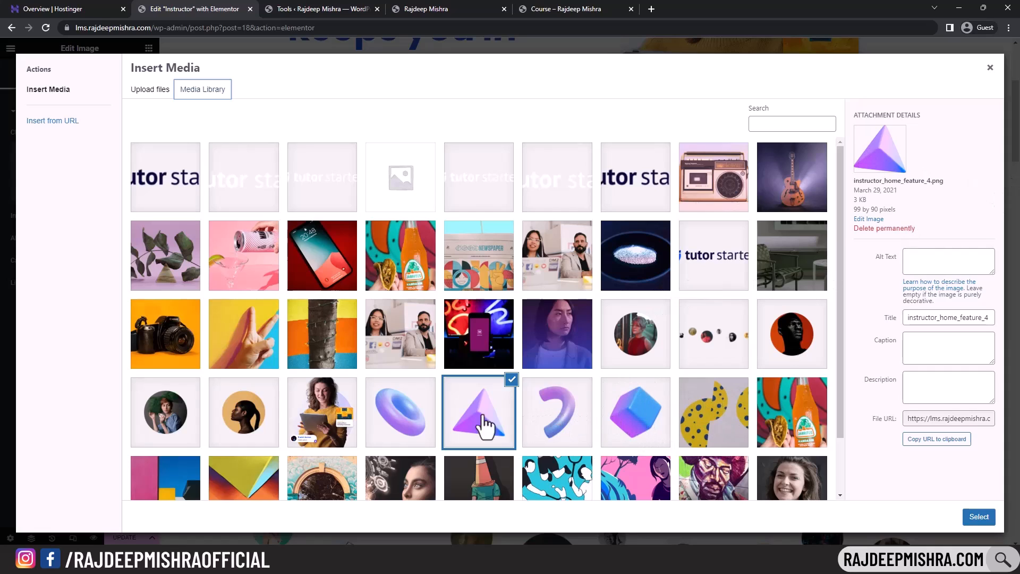
left_click(394, 416)
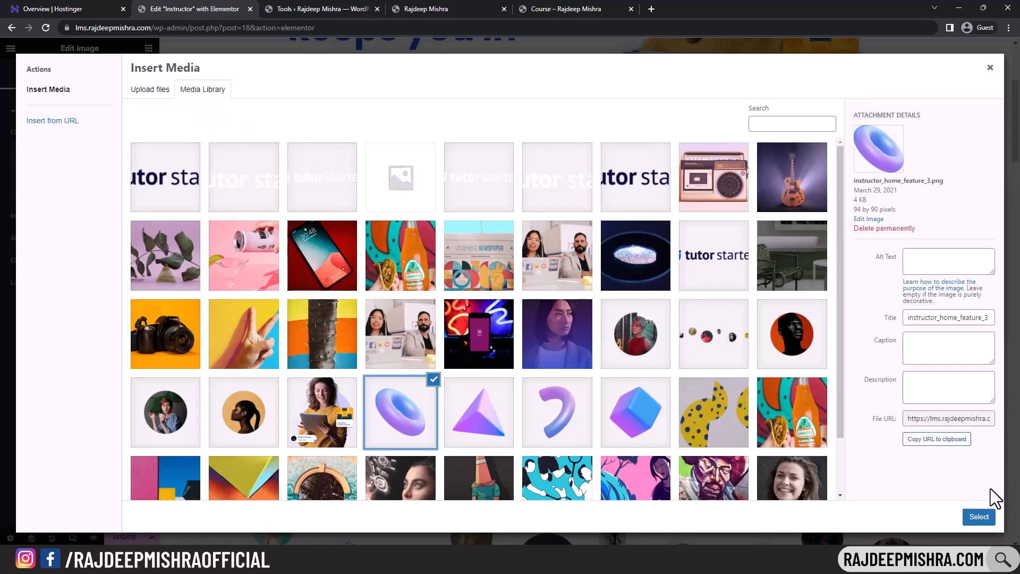
left_click(978, 518)
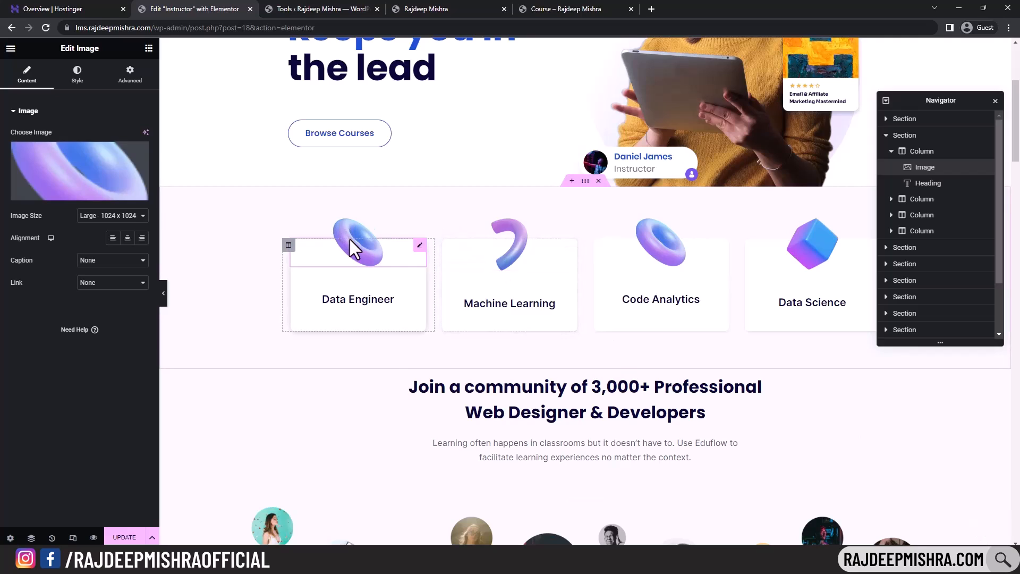
left_click(85, 201)
left_click(466, 422)
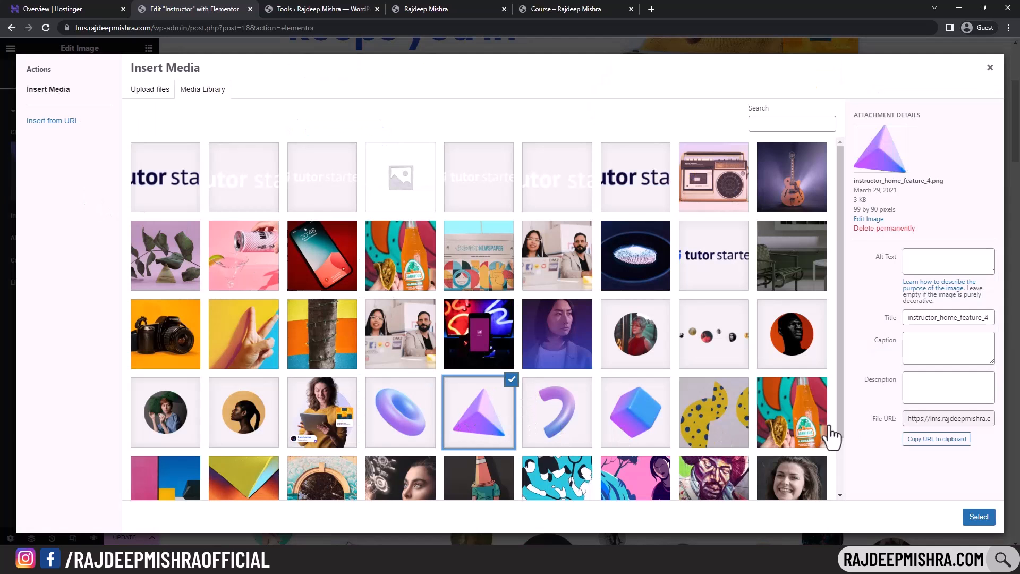
left_click(979, 517)
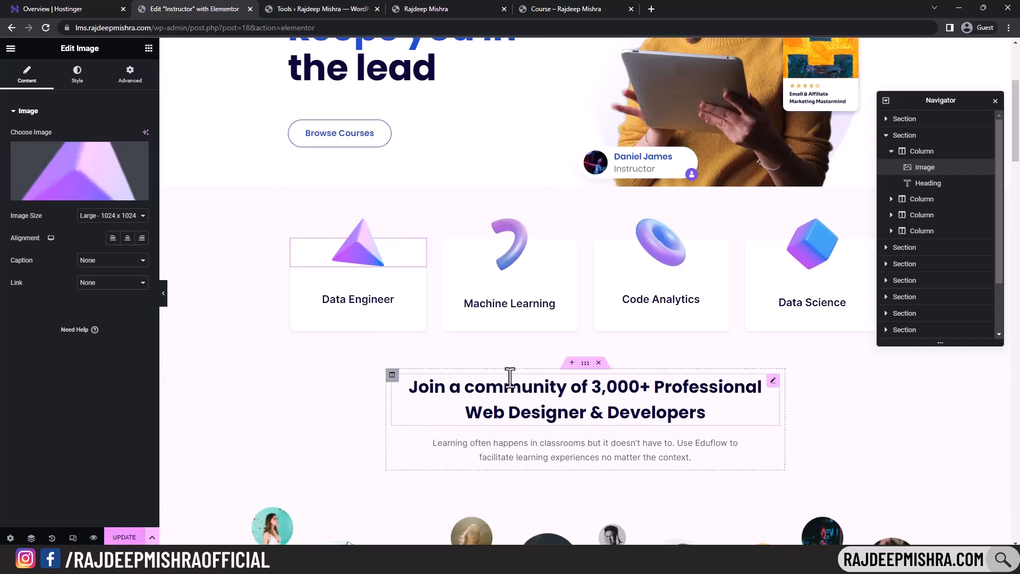
- Paste the course page URL into the lower Browse Courses button's link and save the page
scroll(510, 372, "down", 15)
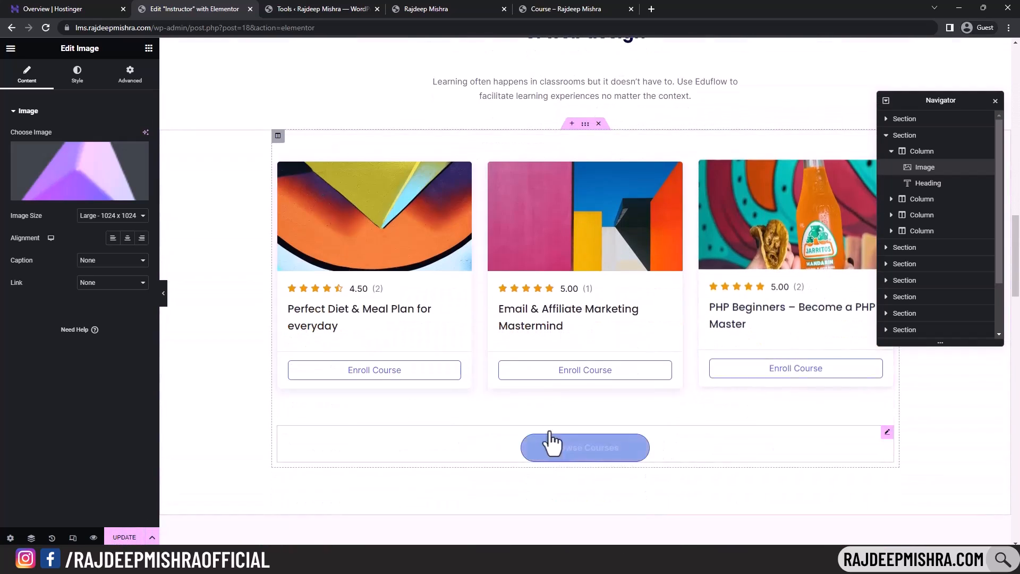
left_click(611, 458)
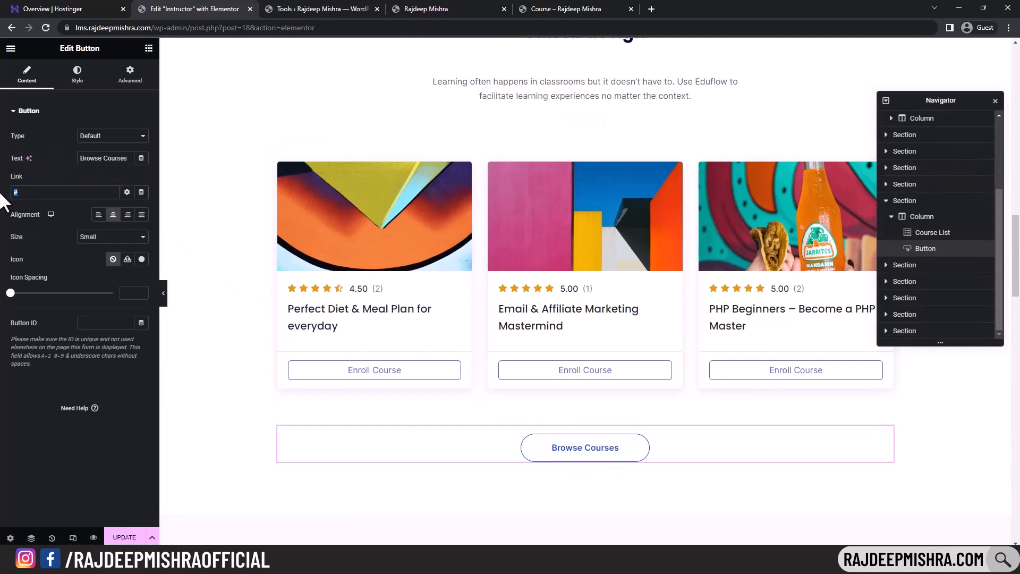
key("ctrl+v")
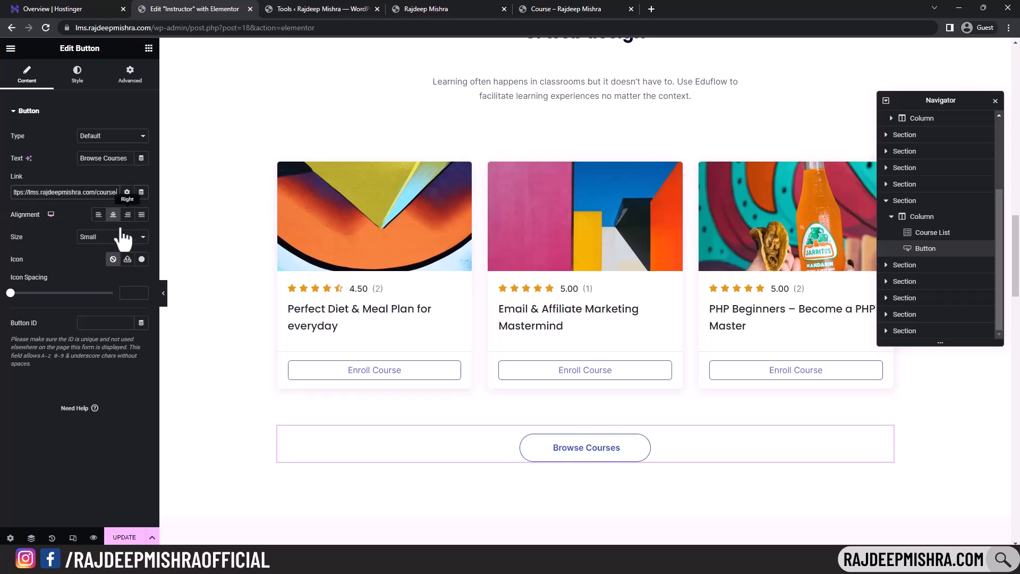
left_click(127, 538)
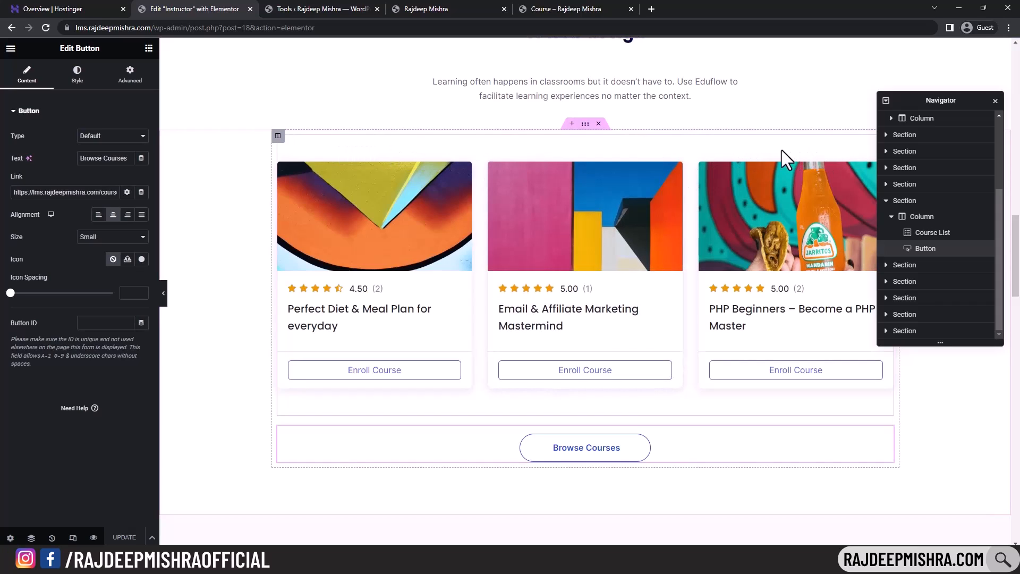
- Try the Overlayed and Stacked skins on the course list, then keep Classic
left_click(930, 232)
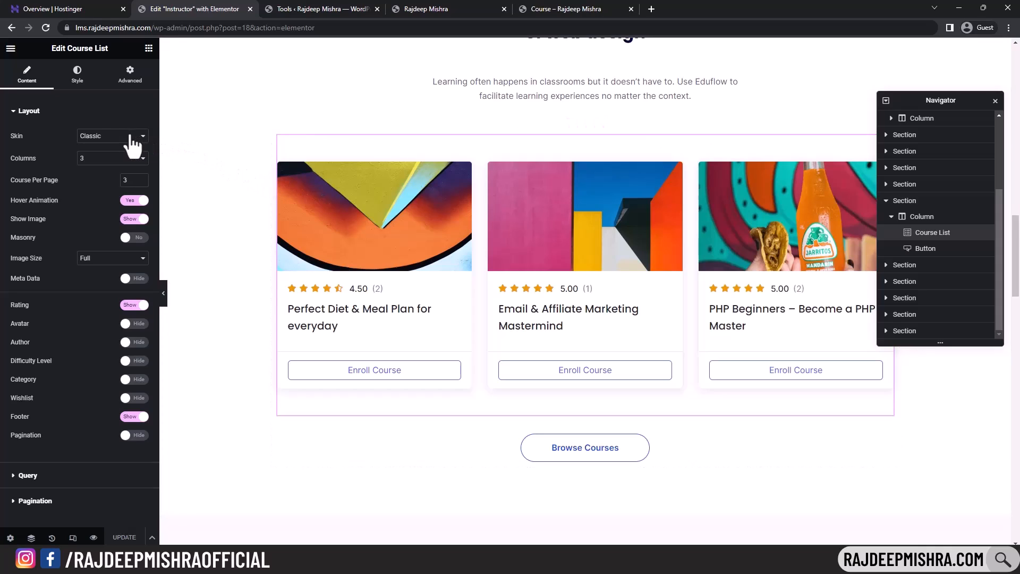
left_click(102, 137)
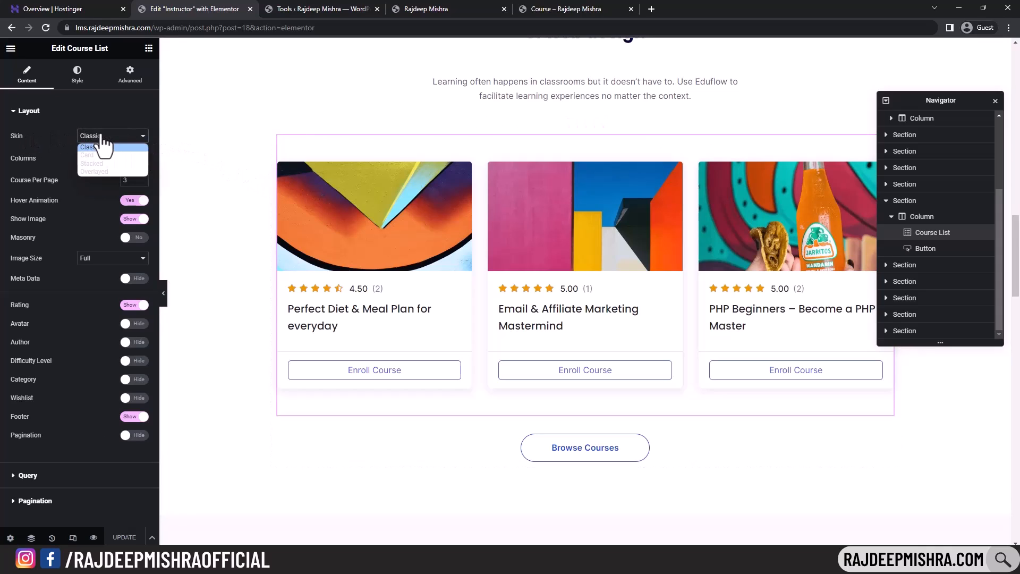
left_click(101, 159)
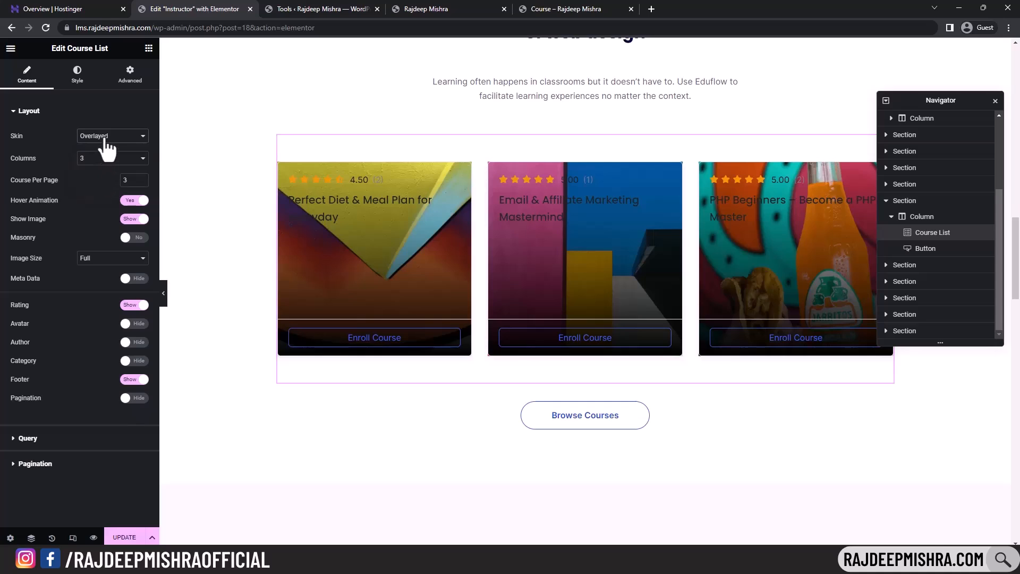
left_click(106, 139)
left_click(101, 160)
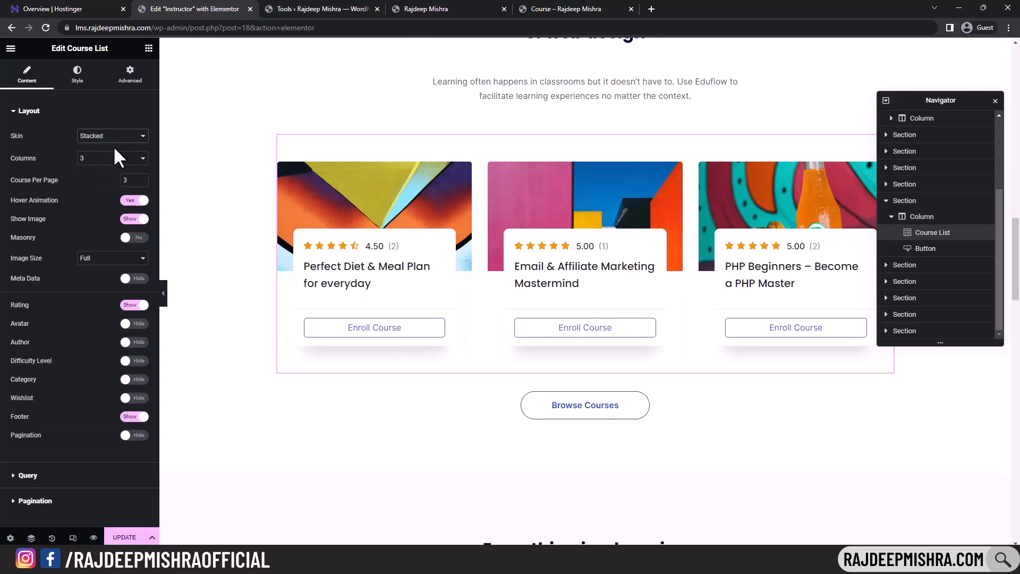
left_click(111, 138)
left_click(108, 147)
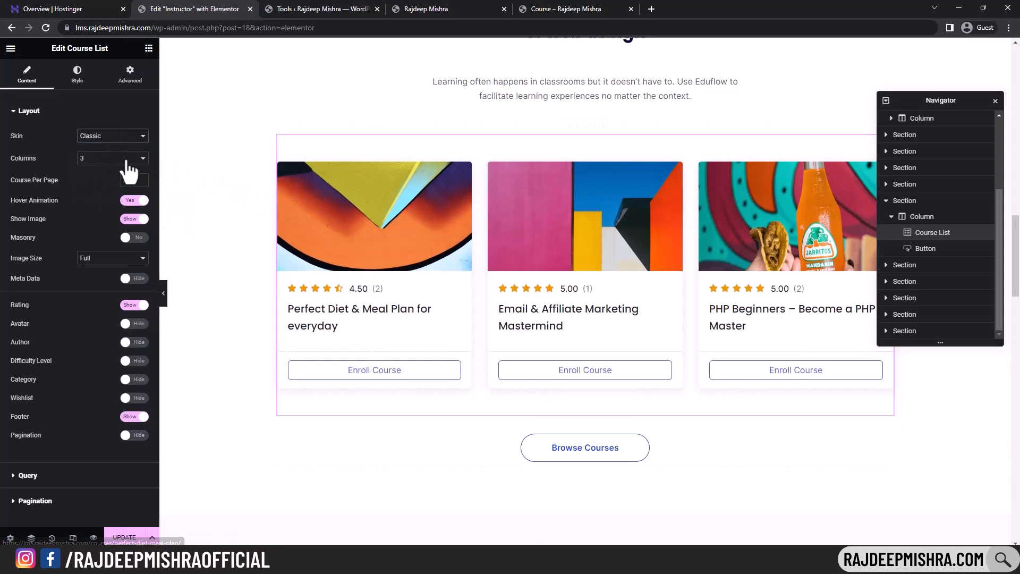
- Set the course list to 3 columns with 6 courses per page
left_click(125, 160)
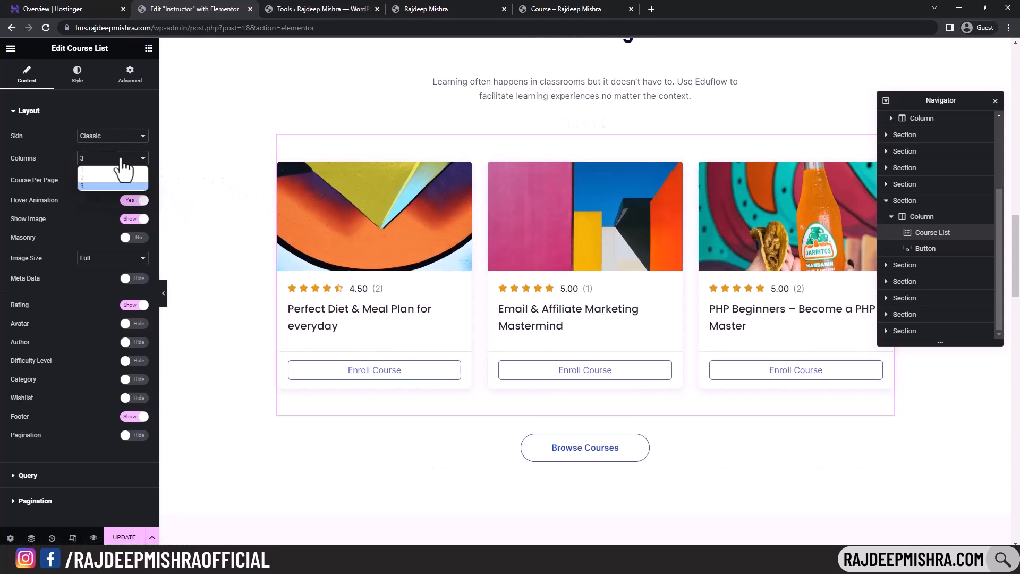
left_click(93, 178)
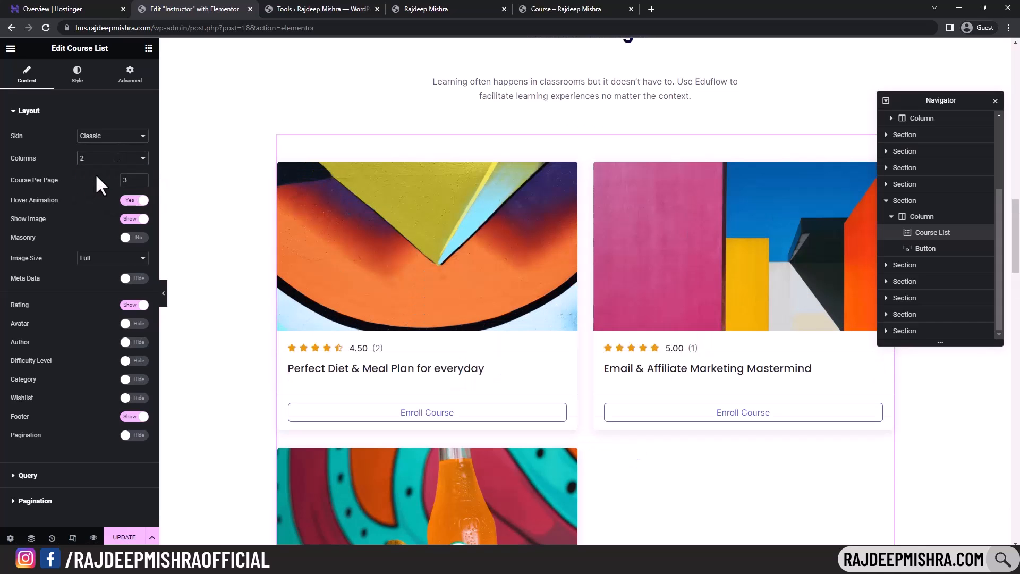
left_click(103, 162)
left_click(105, 169)
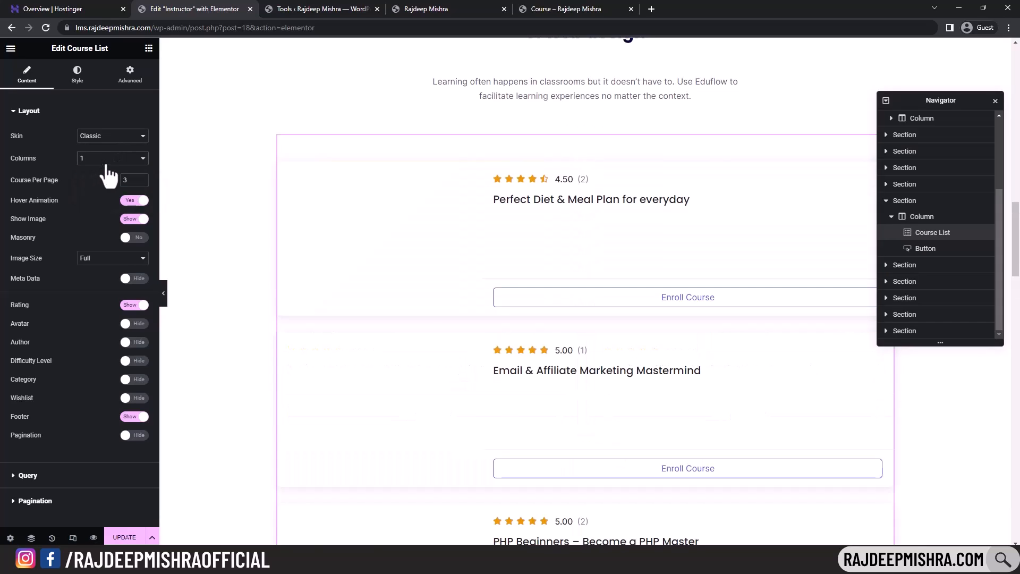
left_click(109, 161)
left_click(97, 184)
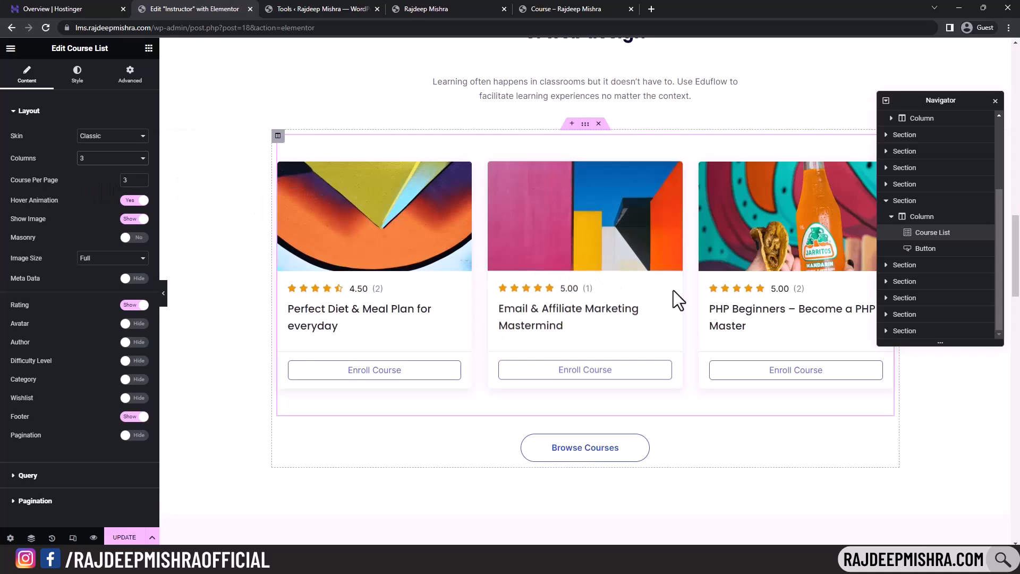
scroll(659, 296, "down", 2)
left_click(131, 160)
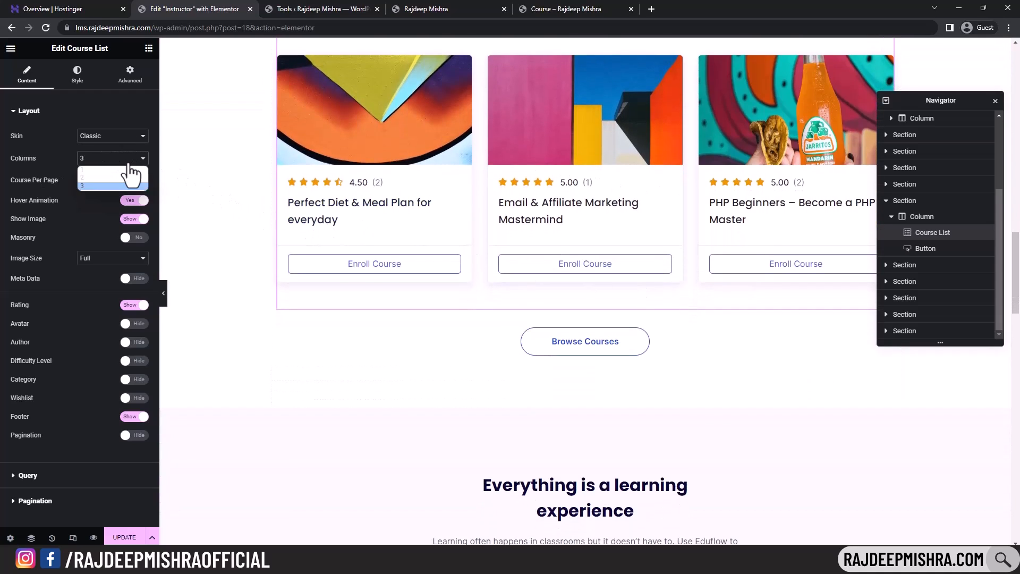
left_click(119, 186)
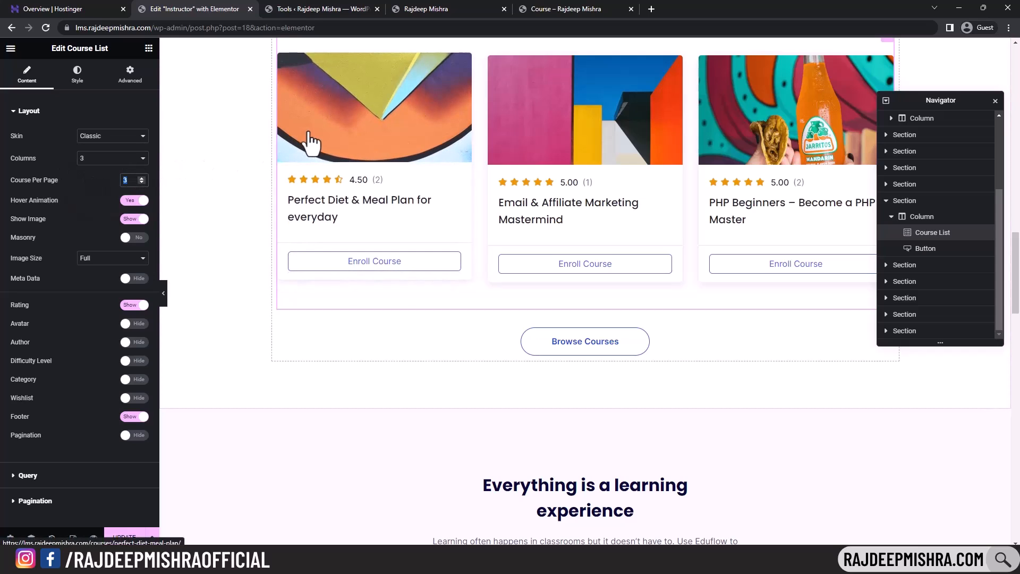
type("6")
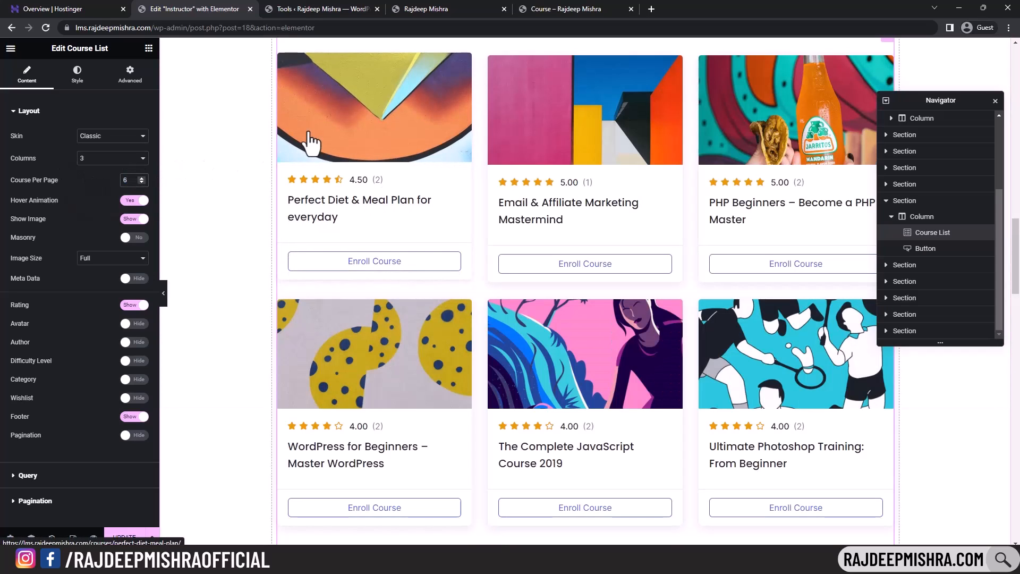
scroll(624, 295, "down", 3)
scroll(404, 271, "up", 3)
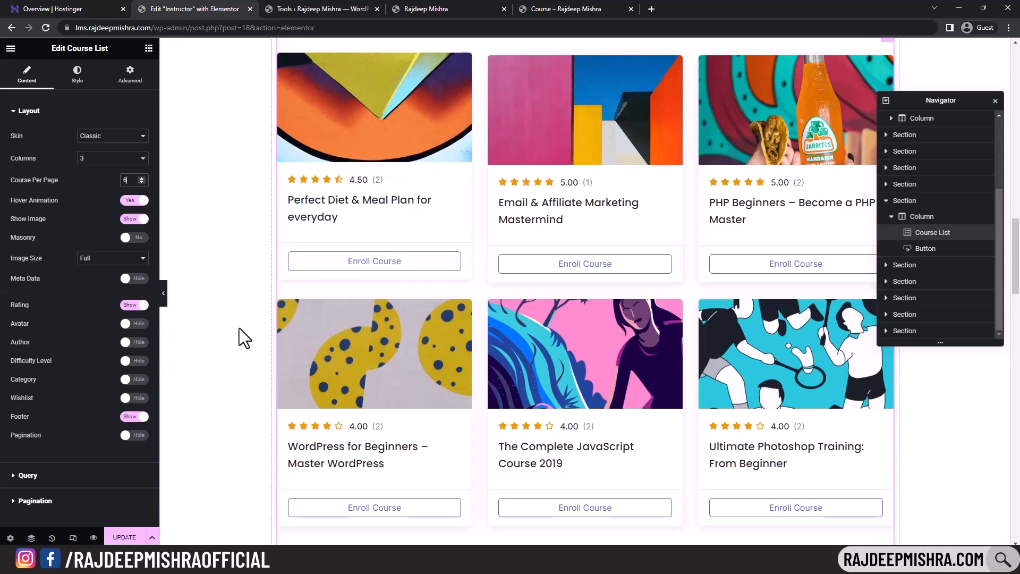
- Turn on Author and Difficulty Level for the course cards, leaving Category hidden
left_click(133, 343)
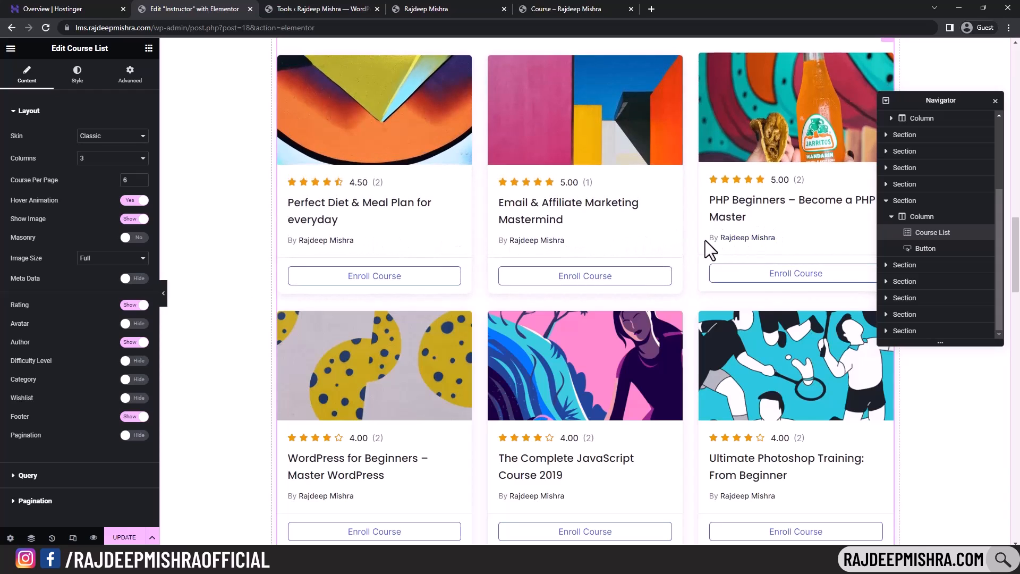
scroll(199, 384, "up", 1)
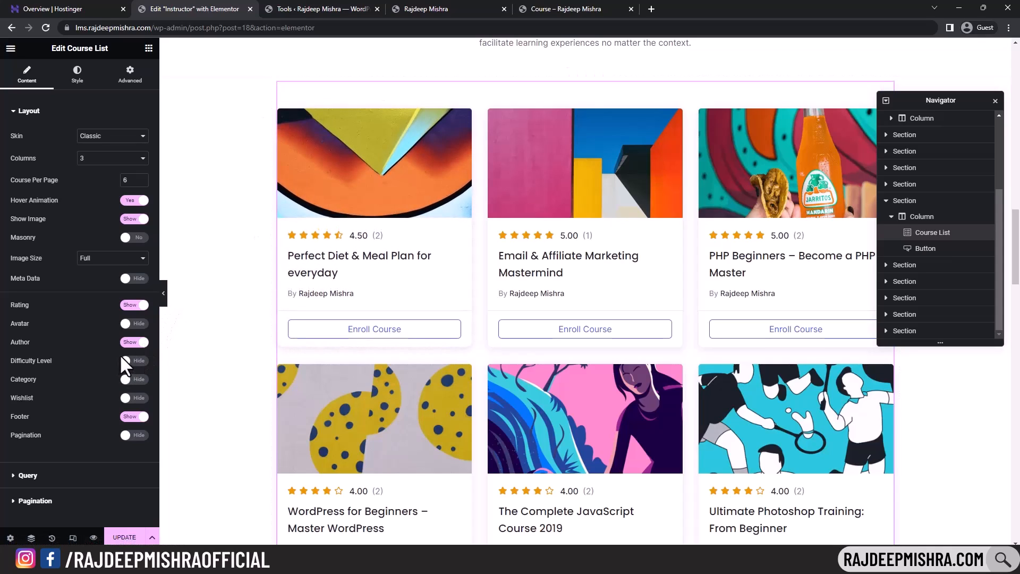
left_click(137, 361)
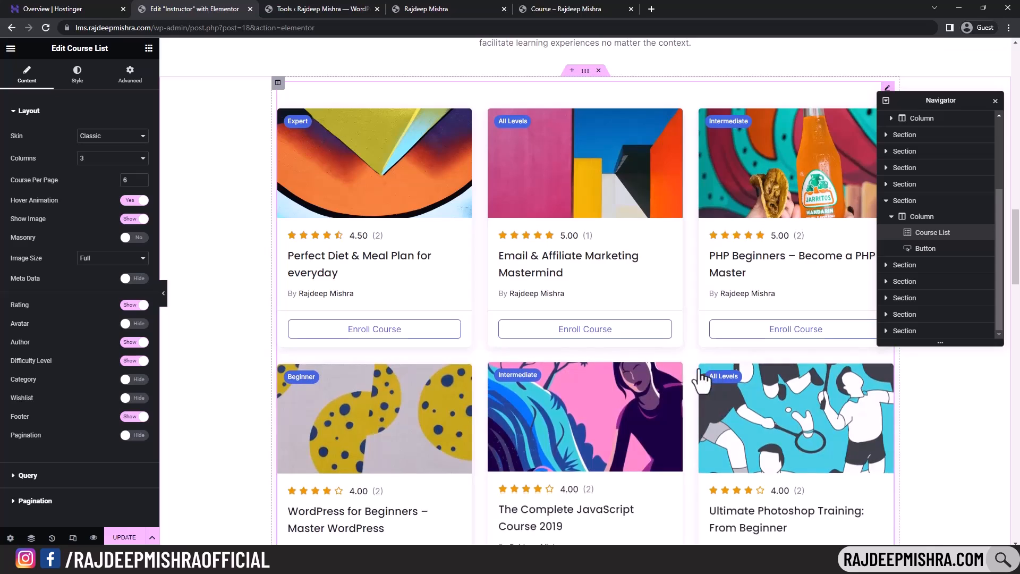
left_click(139, 381)
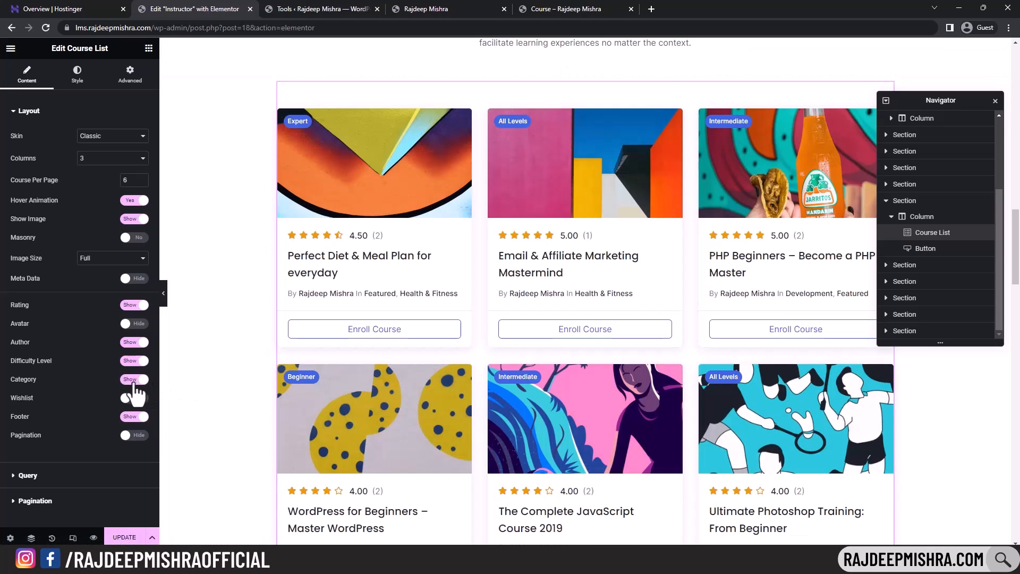
left_click(135, 384)
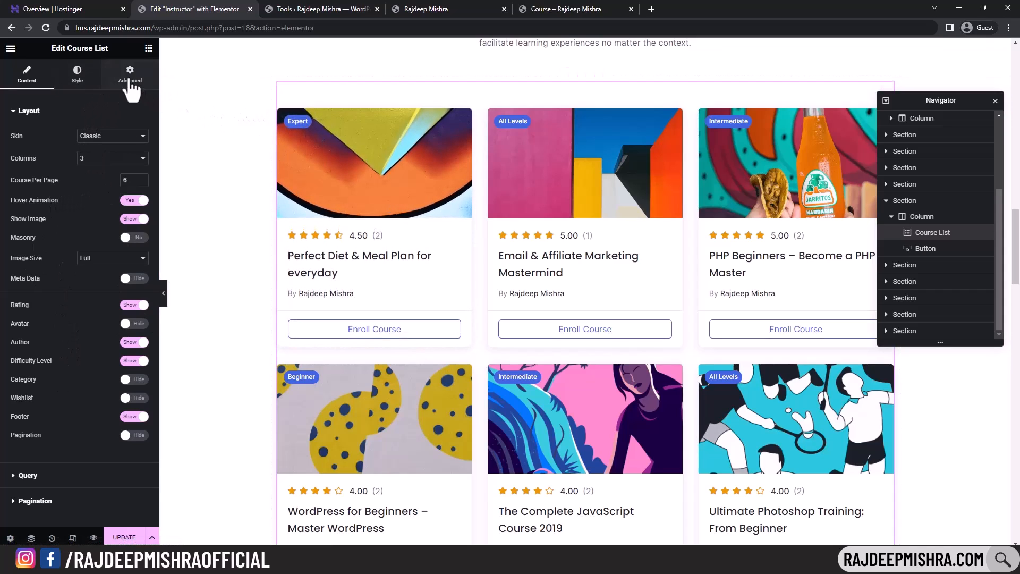
- Look over the course list's Style and Advanced settings, returning to Content
left_click(79, 77)
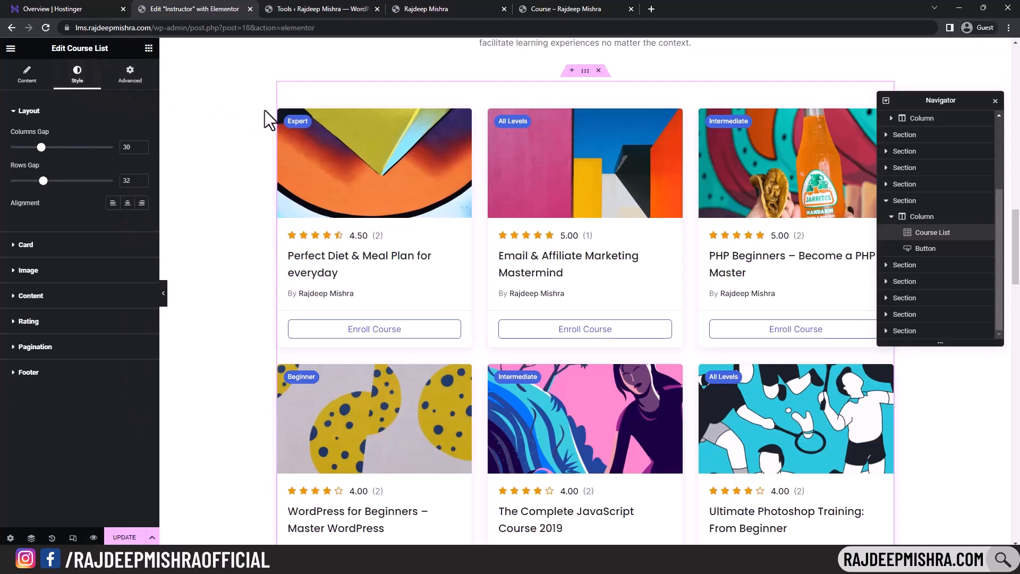
left_click(130, 75)
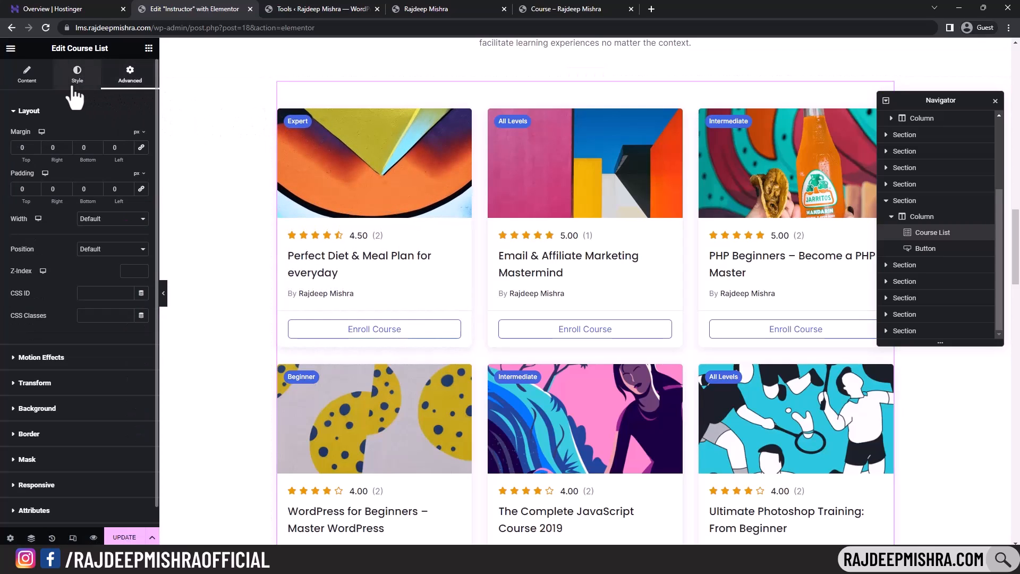
left_click(77, 75)
left_click(19, 80)
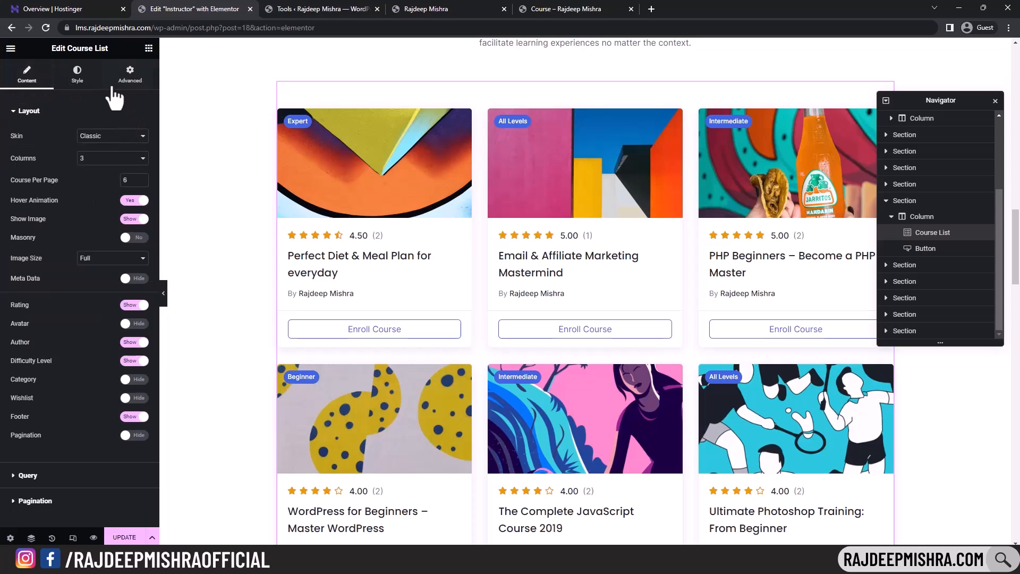
left_click(79, 77)
left_click(285, 254)
scroll(285, 254, "down", 10)
scroll(284, 254, "up", 15)
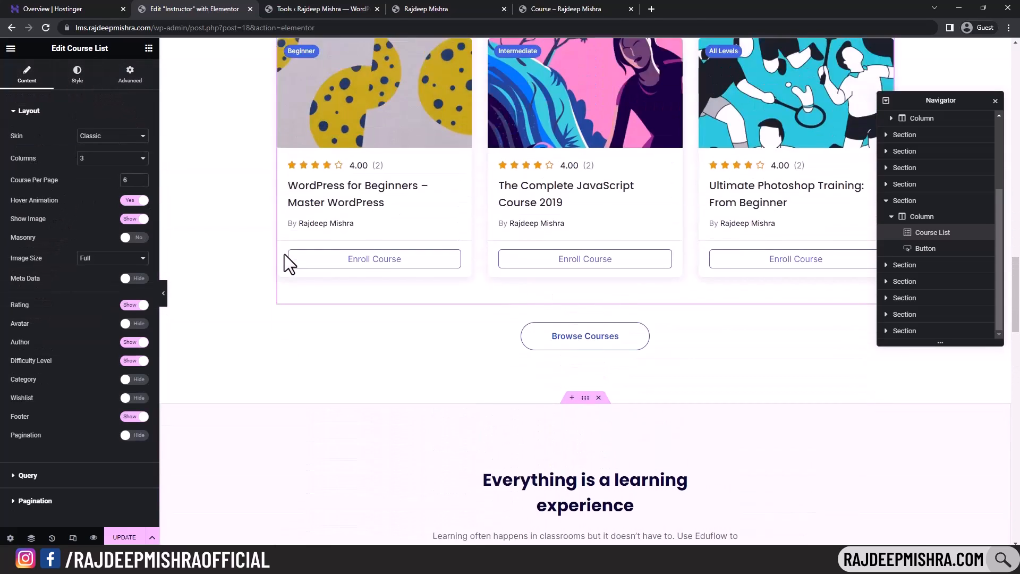
scroll(285, 254, "up", 15)
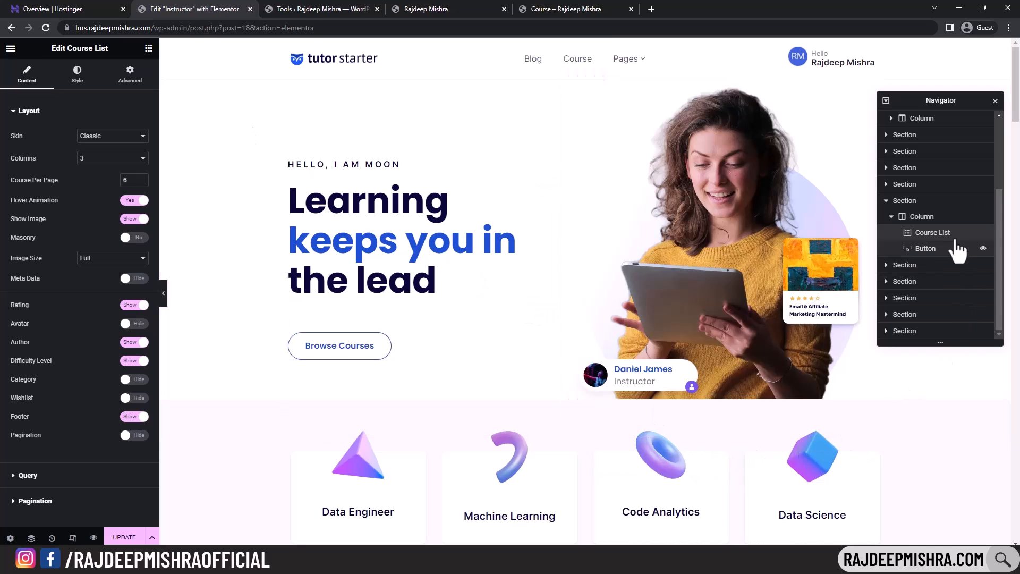
- Collapse the course-list section in Navigator and start a new section above the footer
left_click(893, 207)
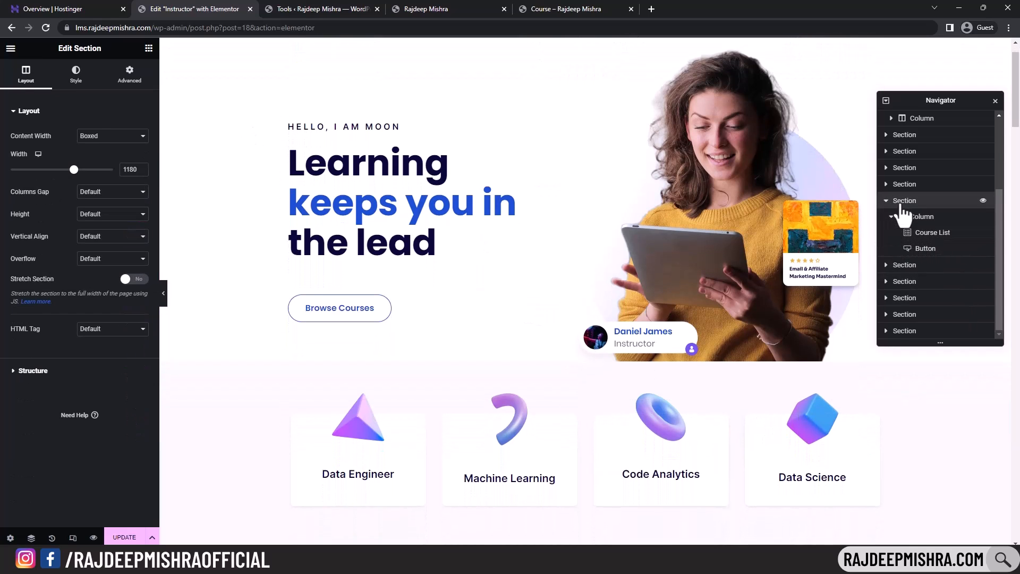
left_click(886, 201)
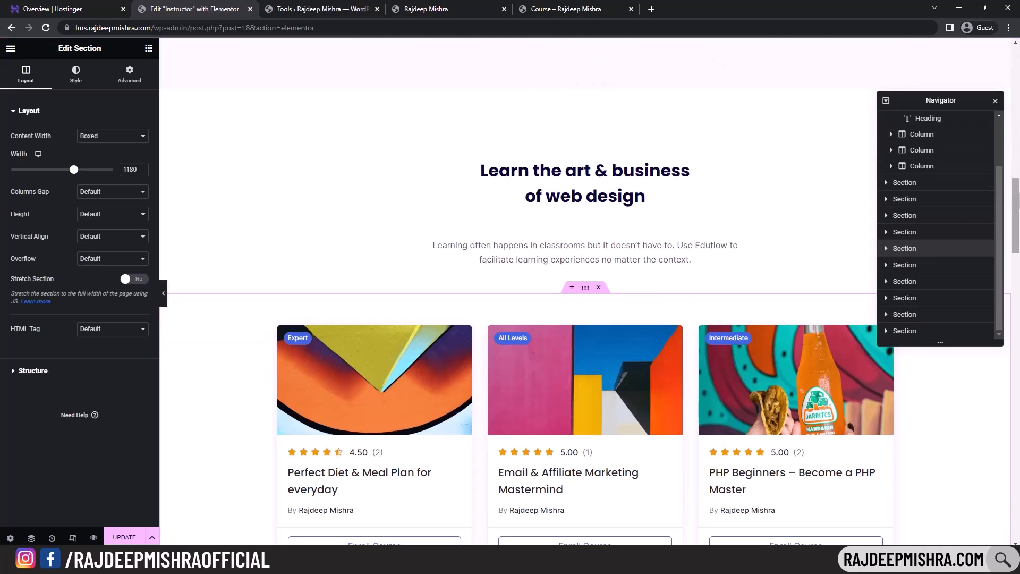
scroll(585, 292, "down", 10)
scroll(566, 375, "down", 9)
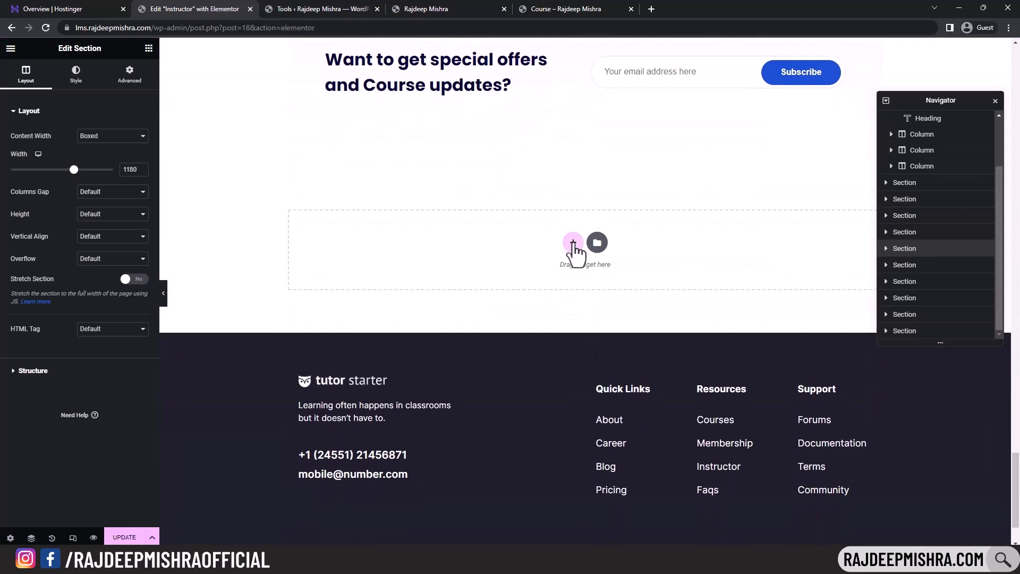
left_click(574, 244)
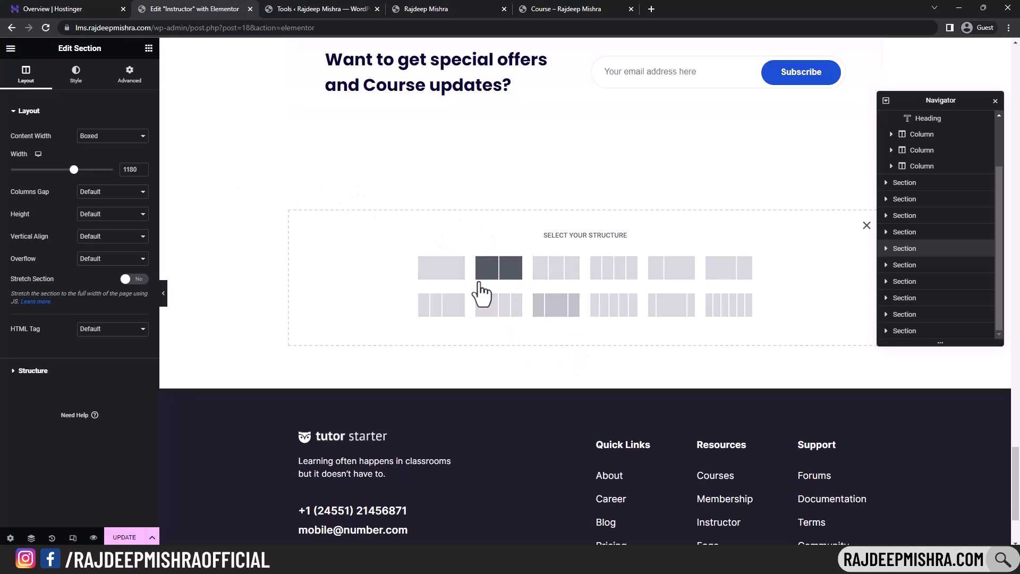
- Add a two-column section with an Image widget in the left column and open the media library
left_click(507, 272)
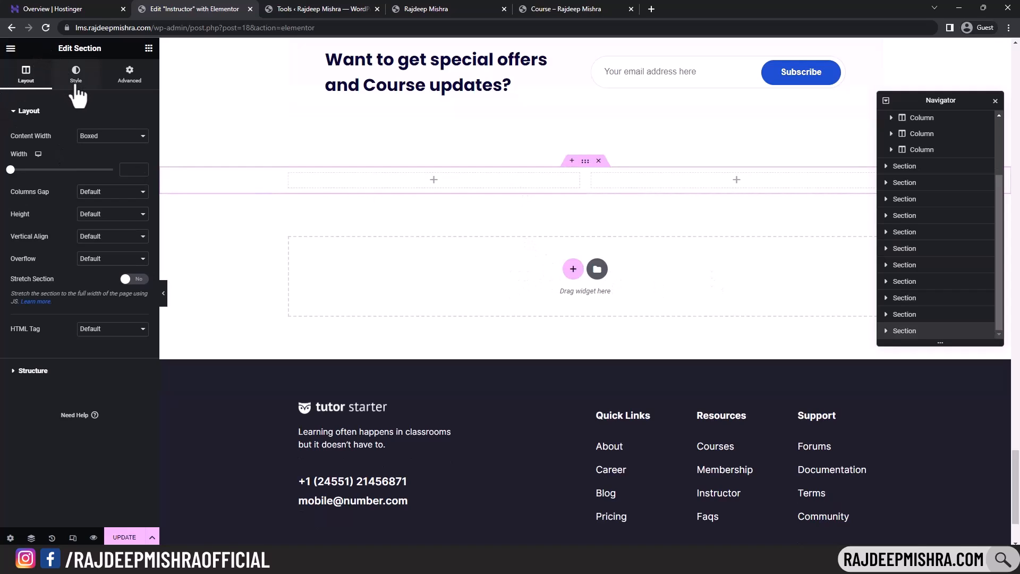
left_click(149, 48)
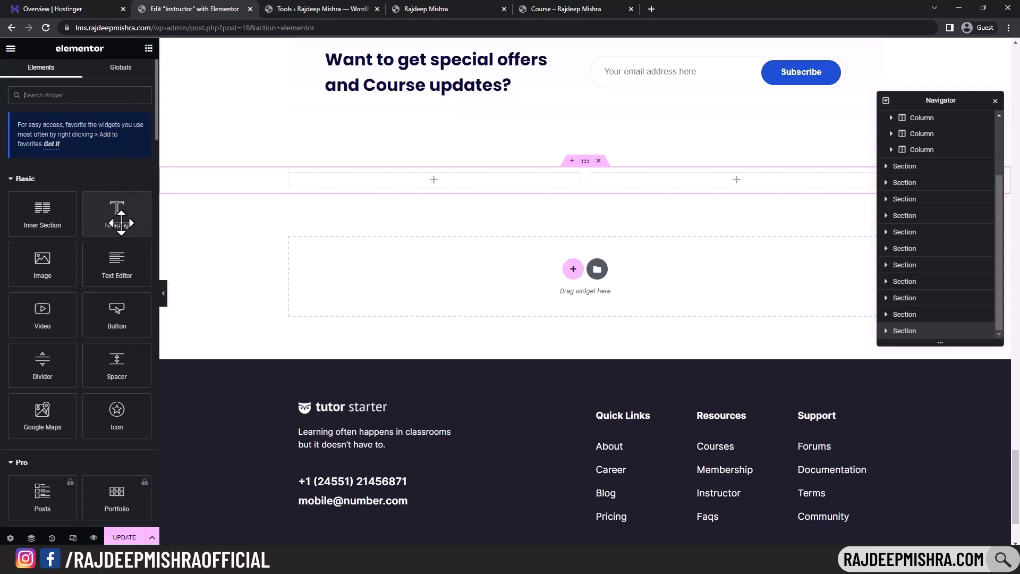
left_click_drag(46, 261, 430, 180)
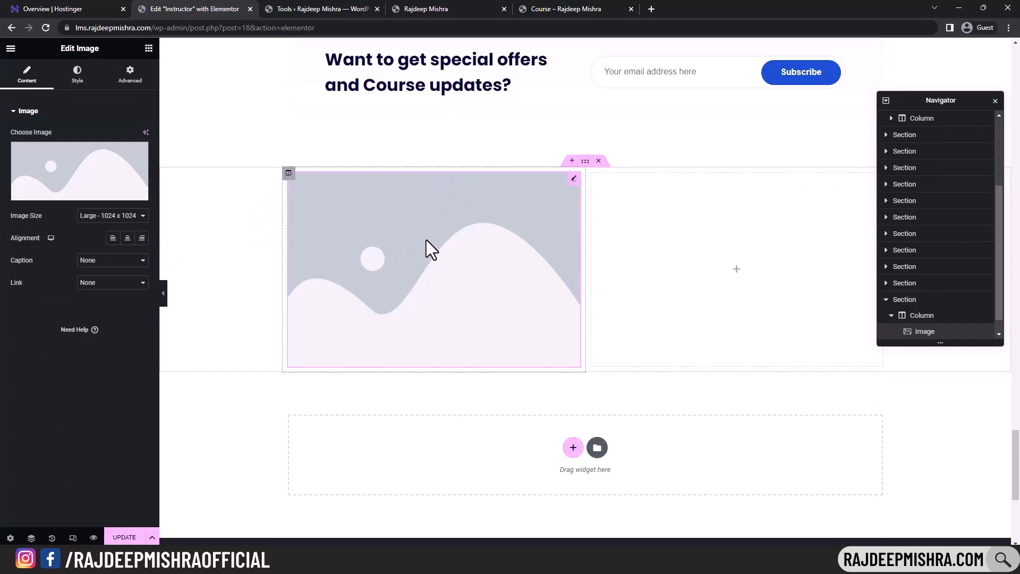
left_click(77, 201)
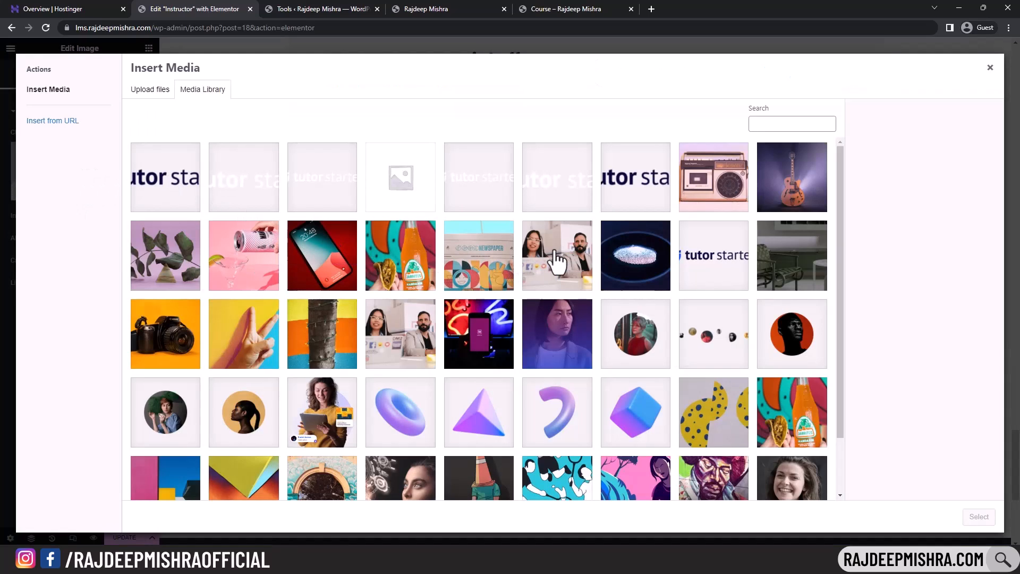
- Insert the circular instructor portrait and set its width to 36%
left_click(160, 406)
left_click(979, 518)
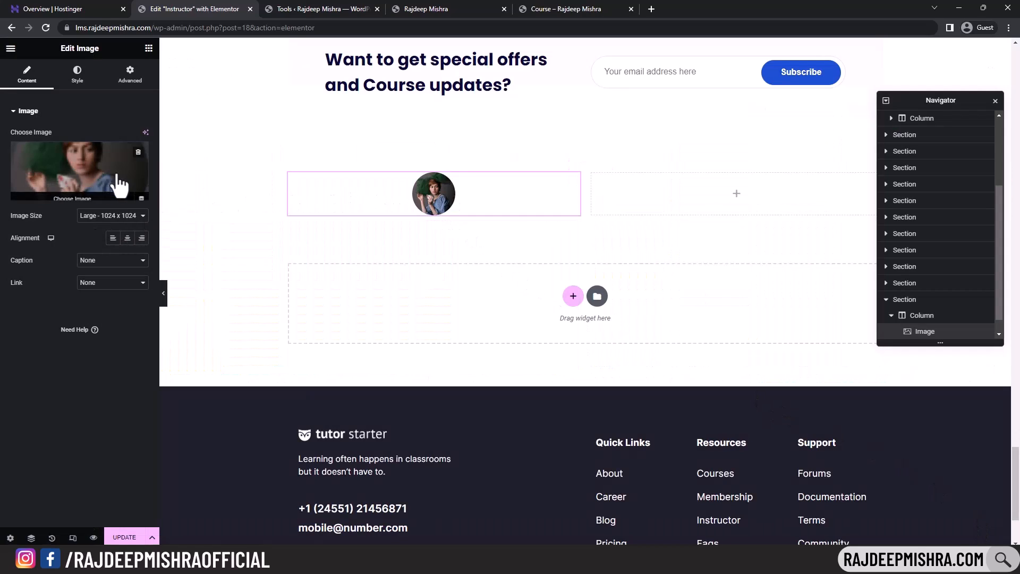
left_click(84, 78)
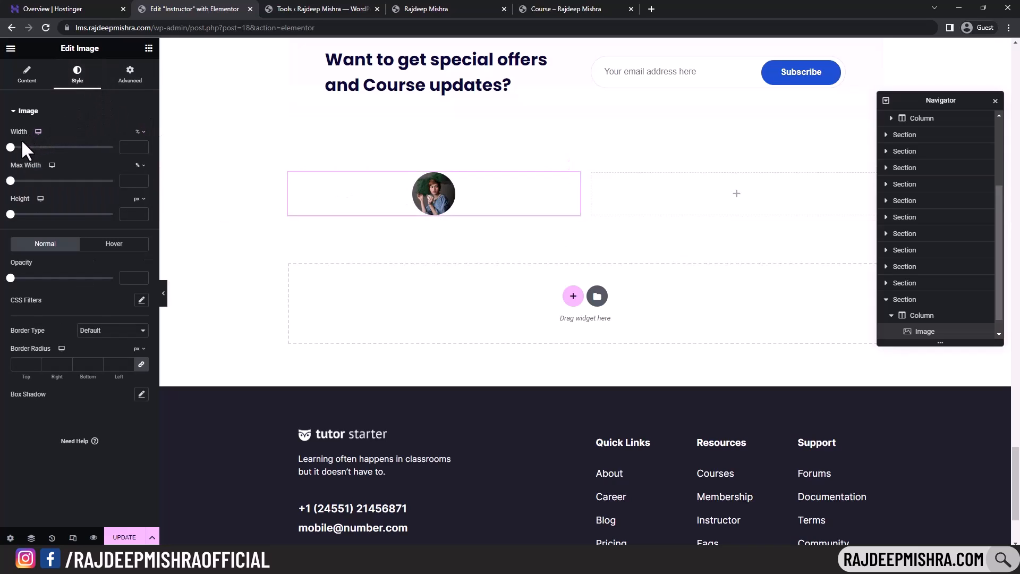
left_click_drag(10, 147, 47, 147)
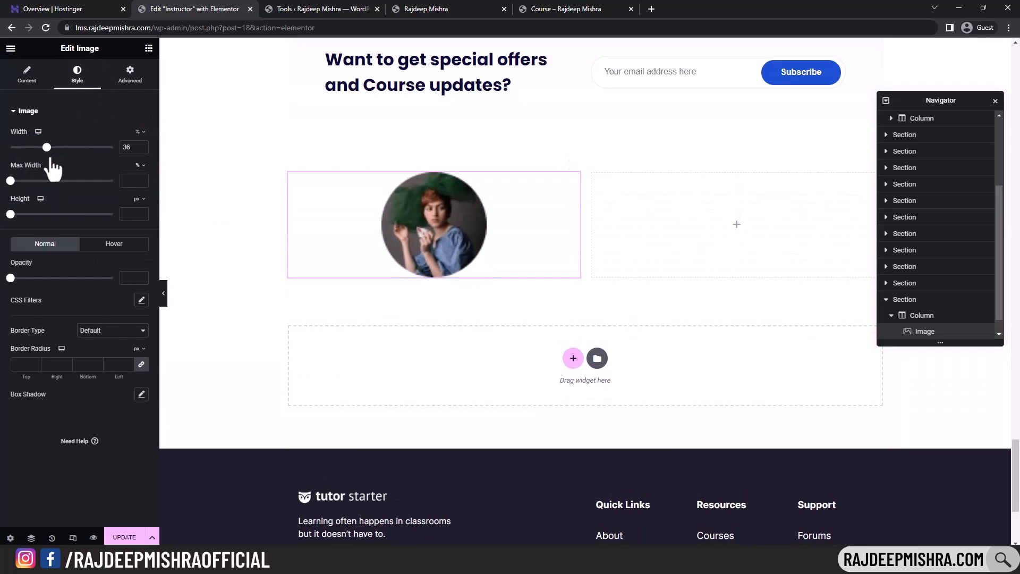
- Drop a Text Editor block into the right column, then leave the editor for the homepage
left_click(45, 80)
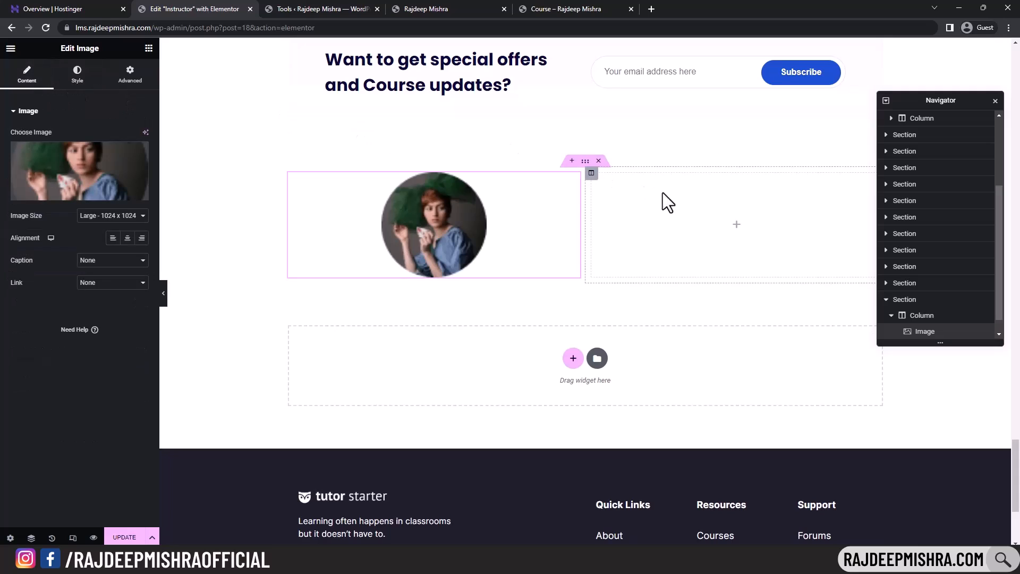
left_click(722, 224)
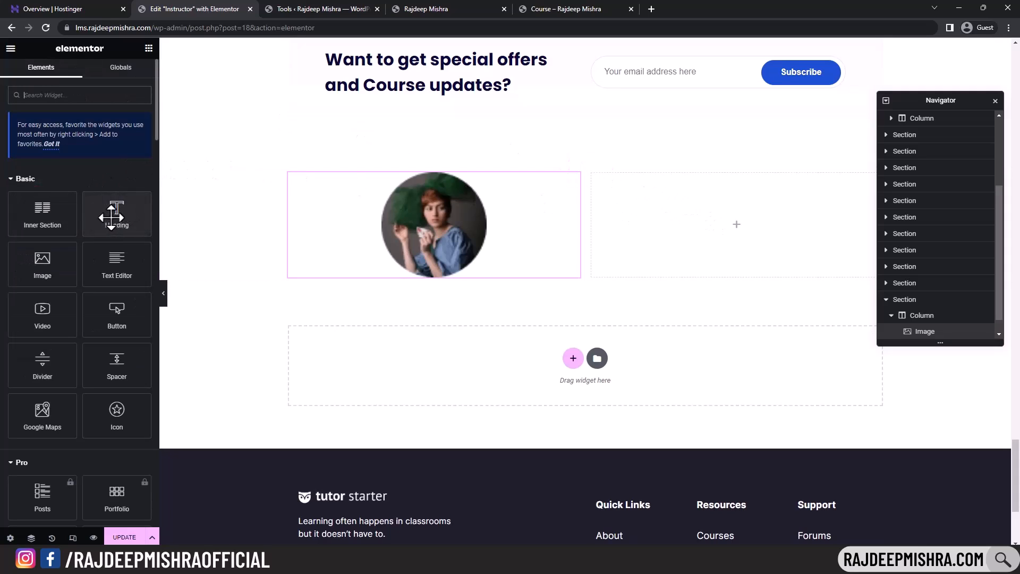
left_click_drag(136, 262, 739, 212)
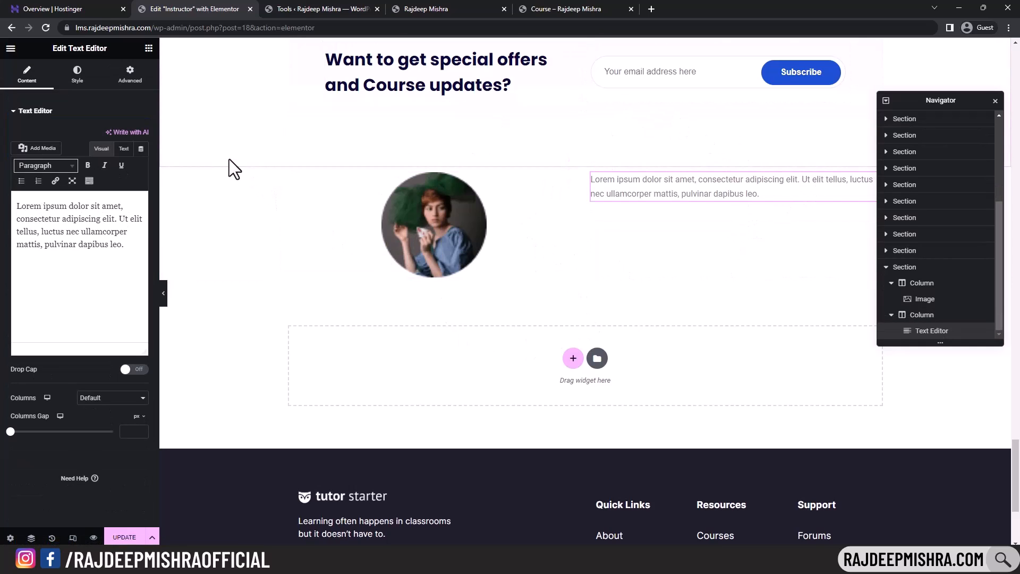
left_click(11, 28)
left_click(561, 88)
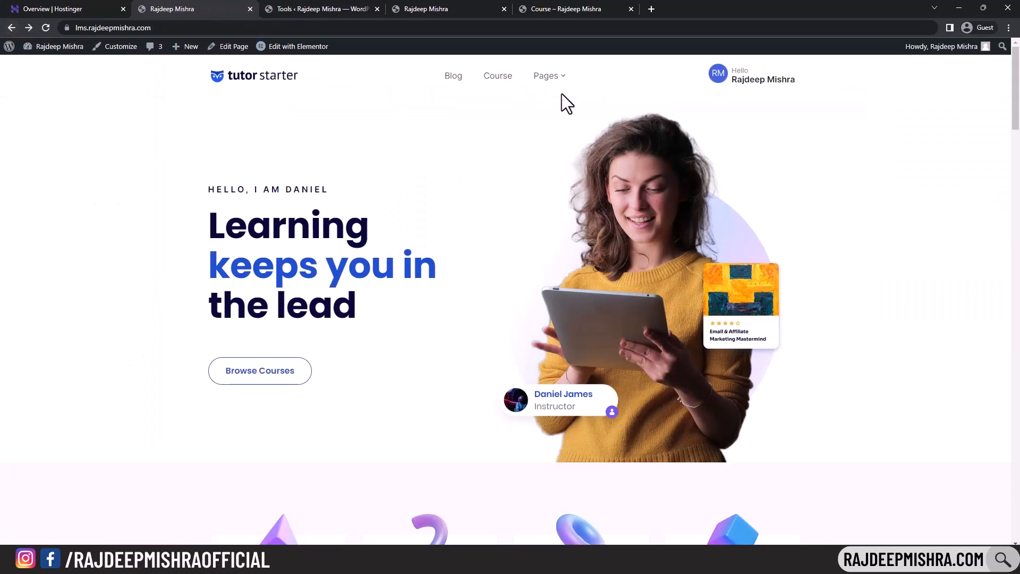
- Reload the homepage showing 'Hello, I am Moon', visit the courses page, then open the account menu
left_click(46, 28)
scroll(510, 298, "down", 15)
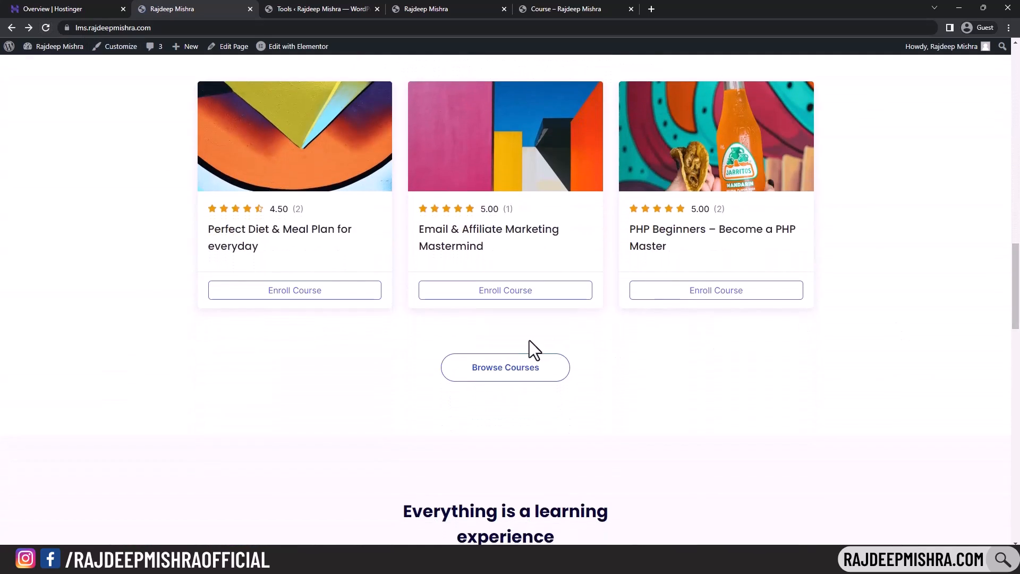
left_click(513, 374)
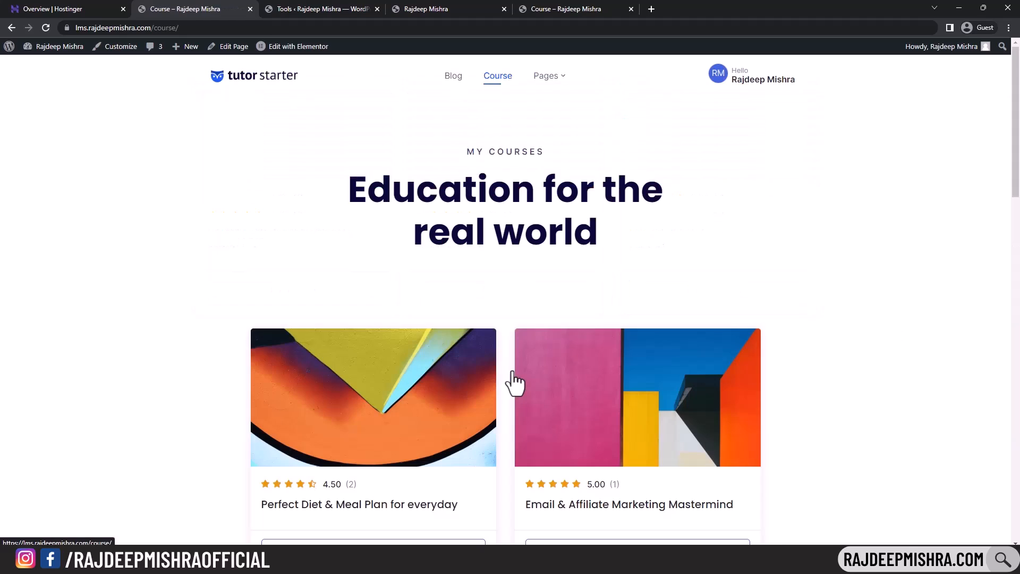
left_click(11, 27)
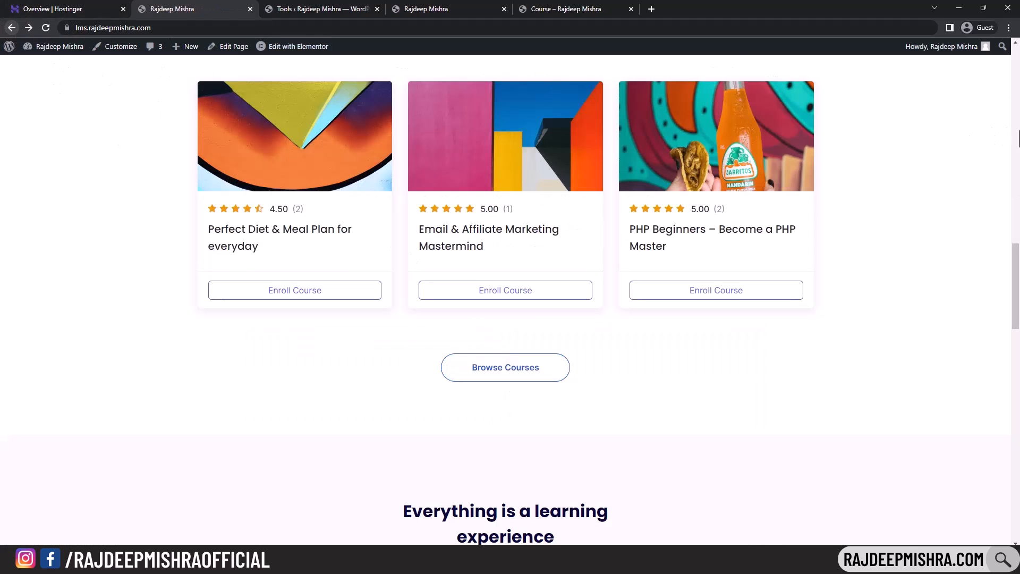
scroll(1019, 451, "down", 12)
left_click_drag(1018, 451, 1018, 85)
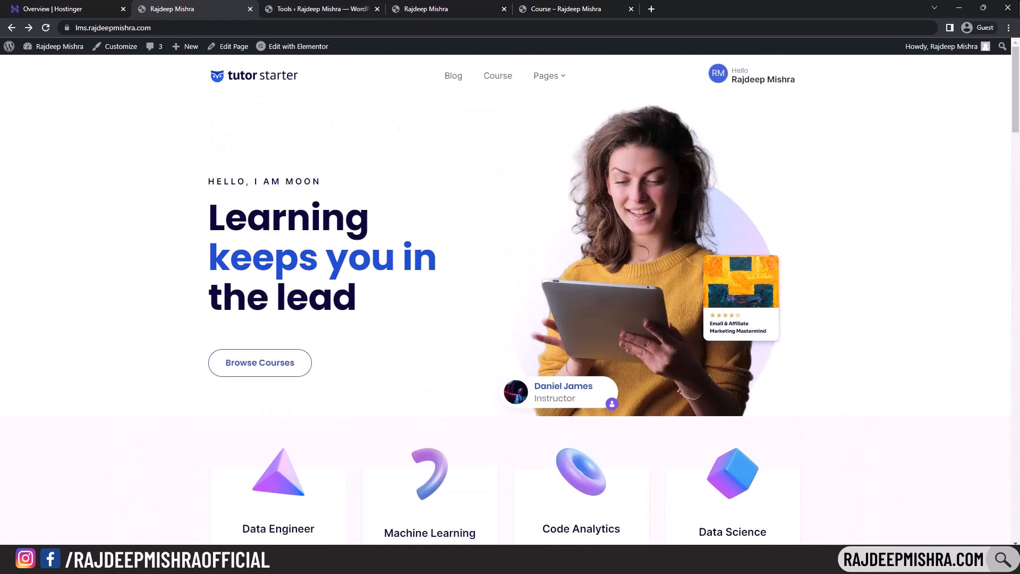
left_click(721, 88)
- Choose Header With Search Bar in the Tutor Starter header options and publish it
left_click(120, 47)
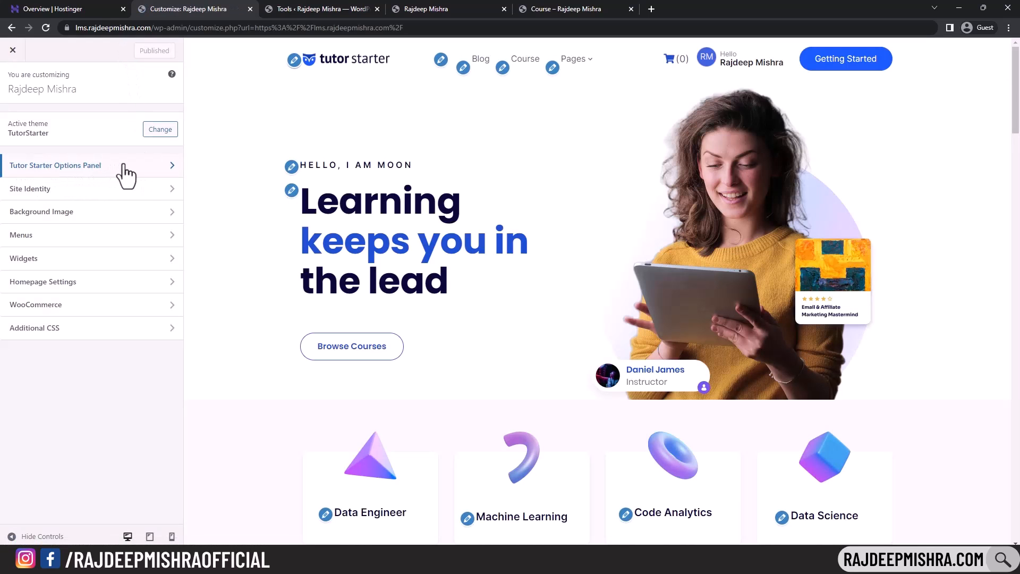
left_click(124, 168)
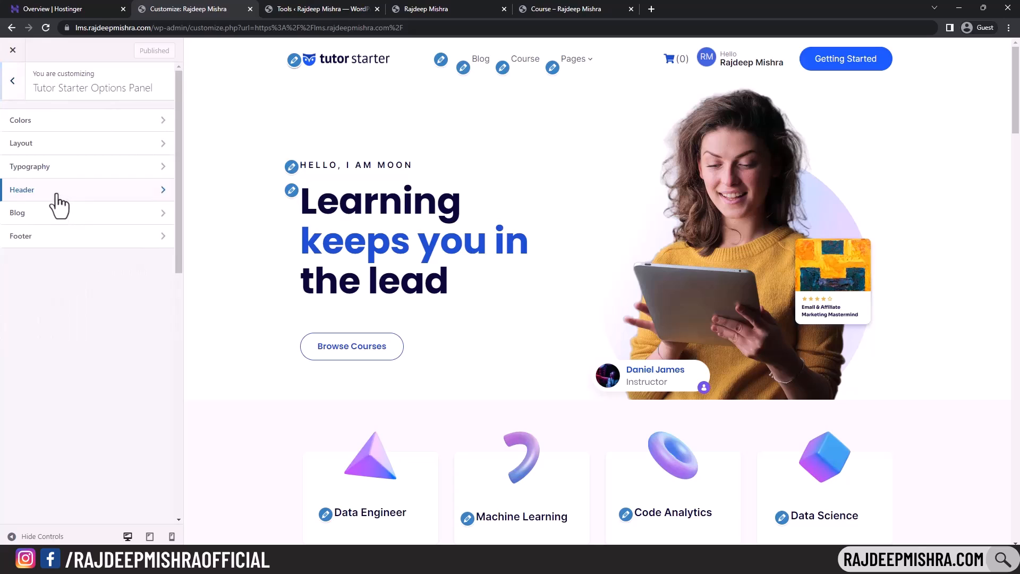
left_click(59, 198)
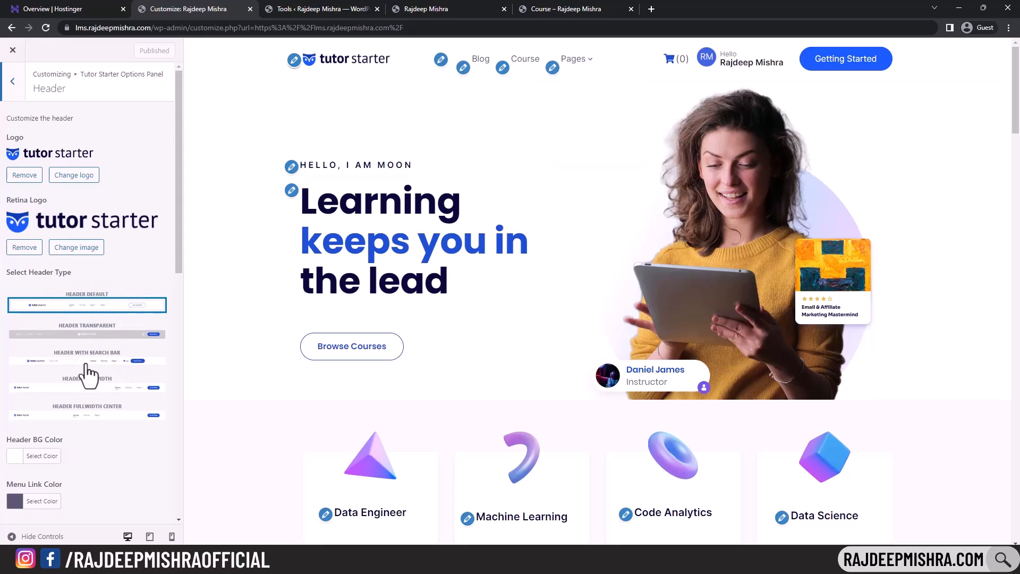
left_click(87, 361)
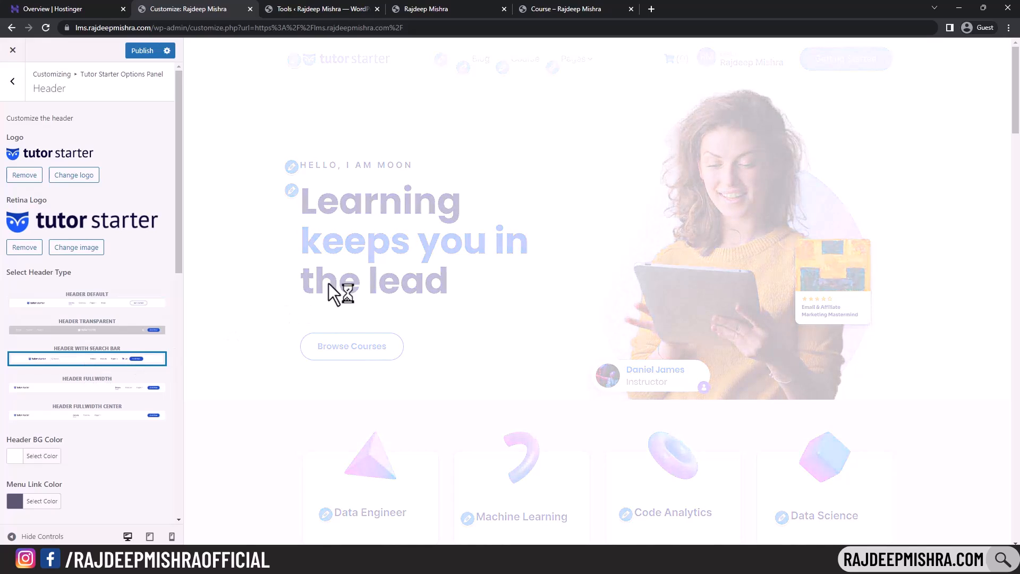
left_click(143, 55)
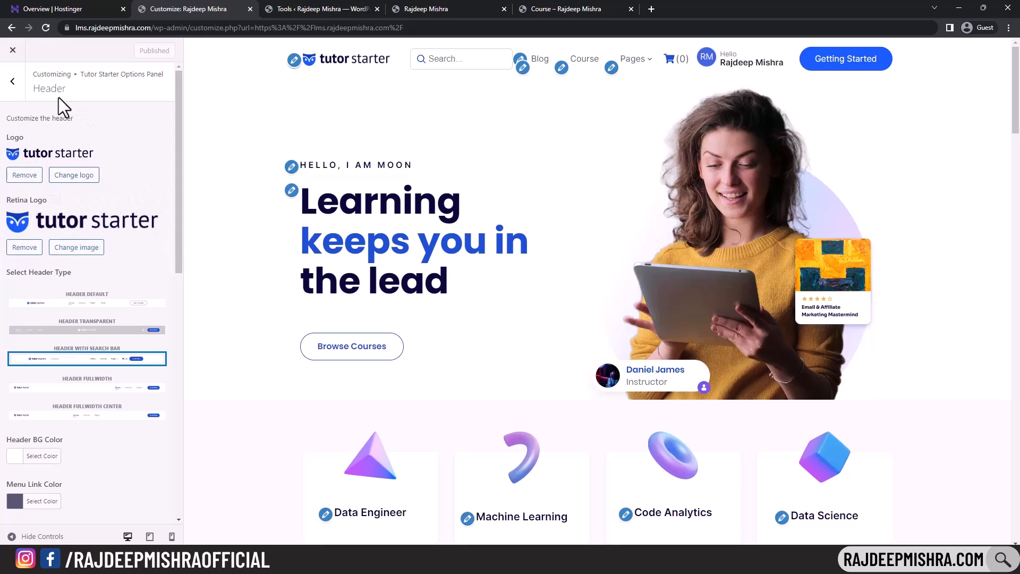
- Back out of the header options and close the Customizer
scroll(141, 257, "down", 5)
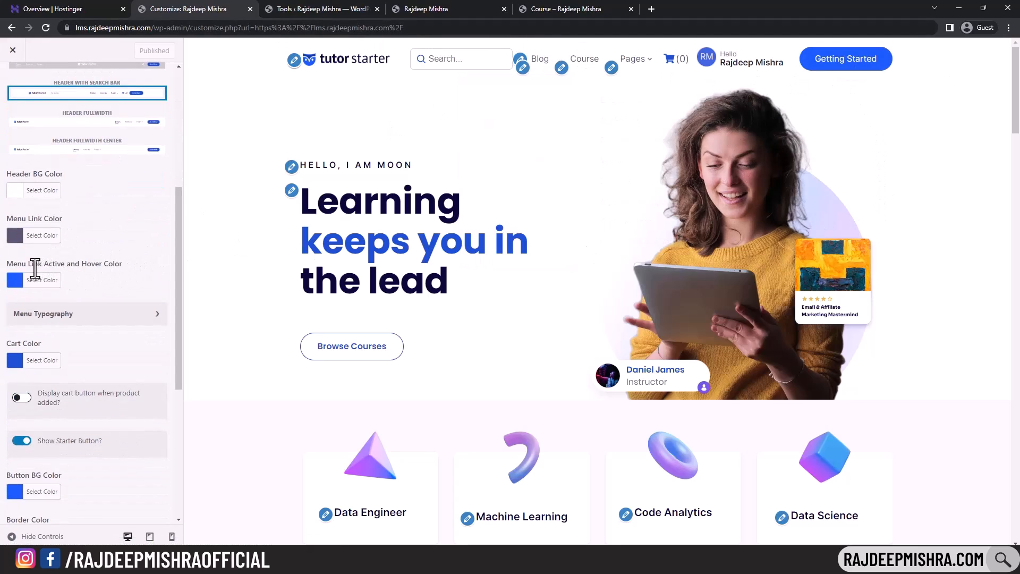
scroll(45, 289, "down", 4)
scroll(44, 289, "up", 9)
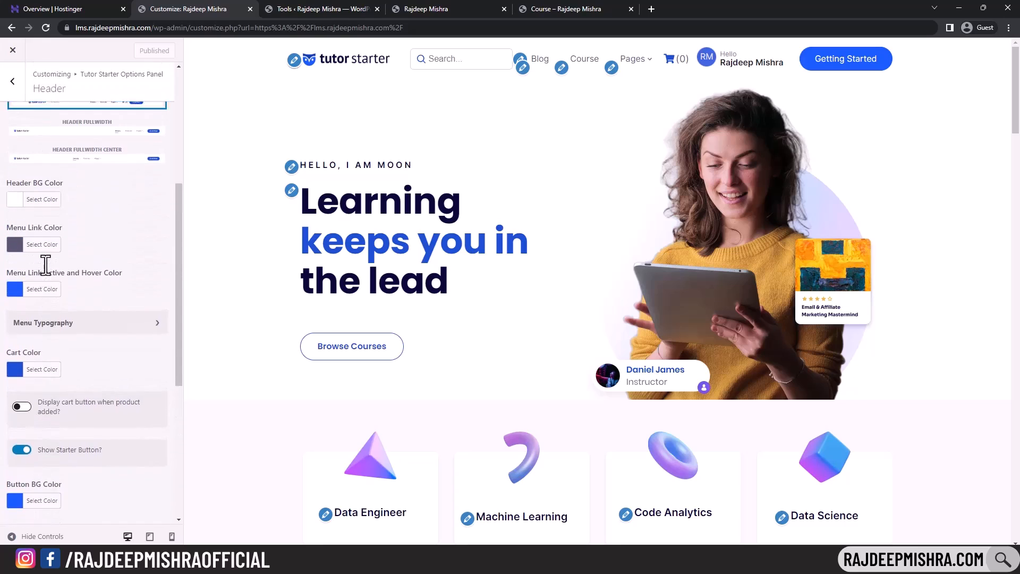
mouse_move(601, 58)
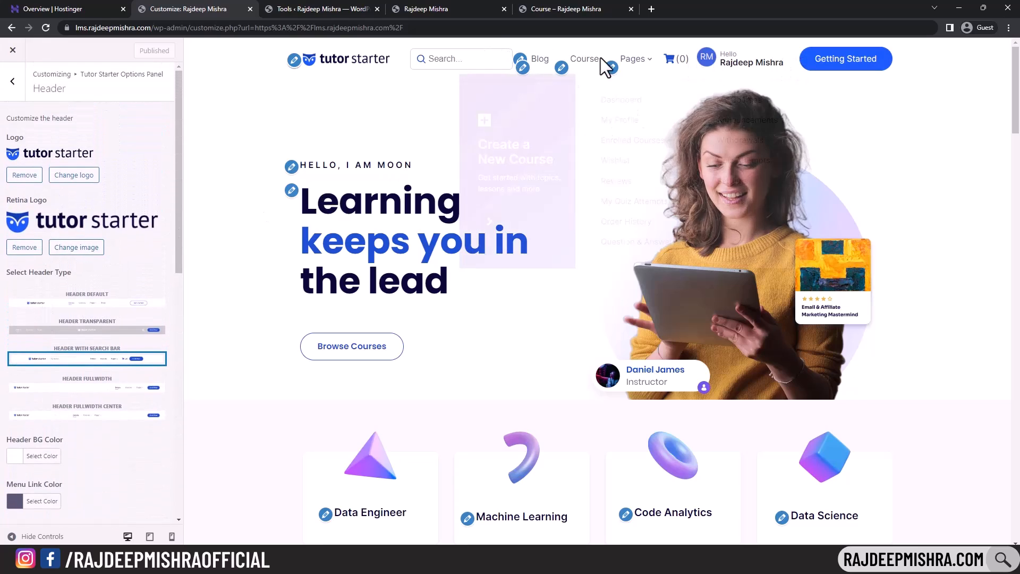
left_click(14, 85)
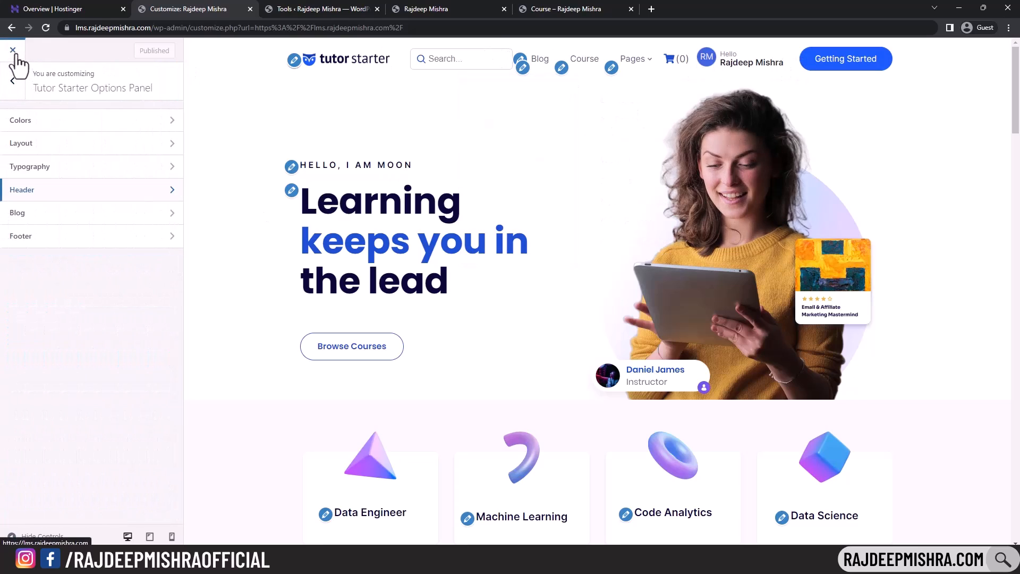
left_click(13, 50)
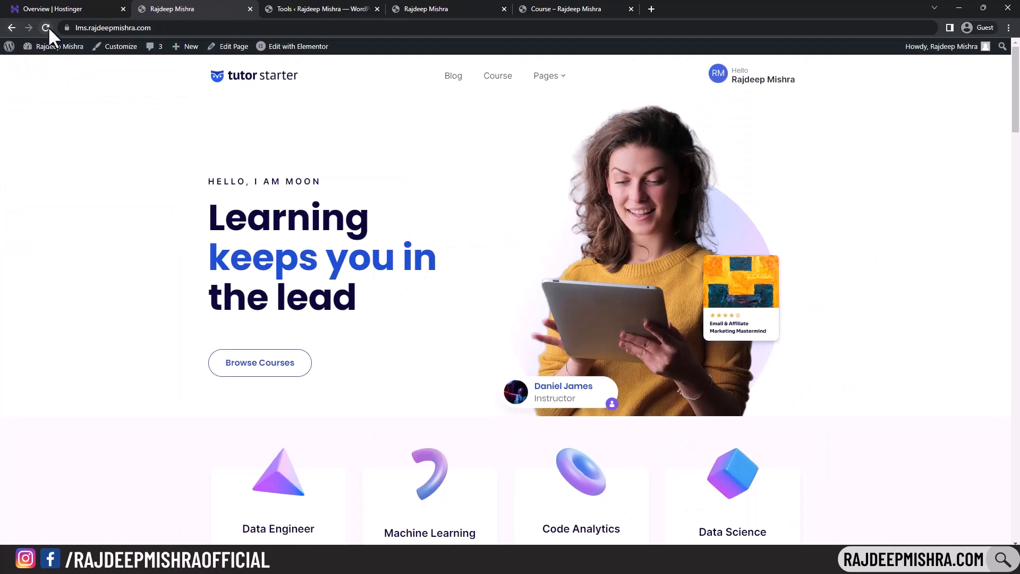
- Reload the site to confirm the new header search box, then browse the Course page's cards
left_click(46, 27)
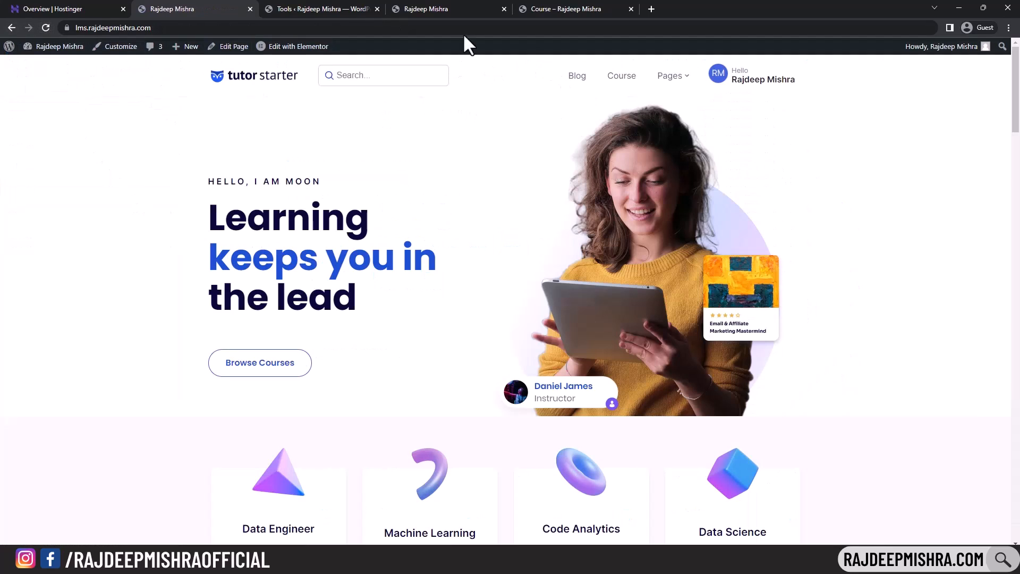
left_click_drag(1015, 90, 1016, 69)
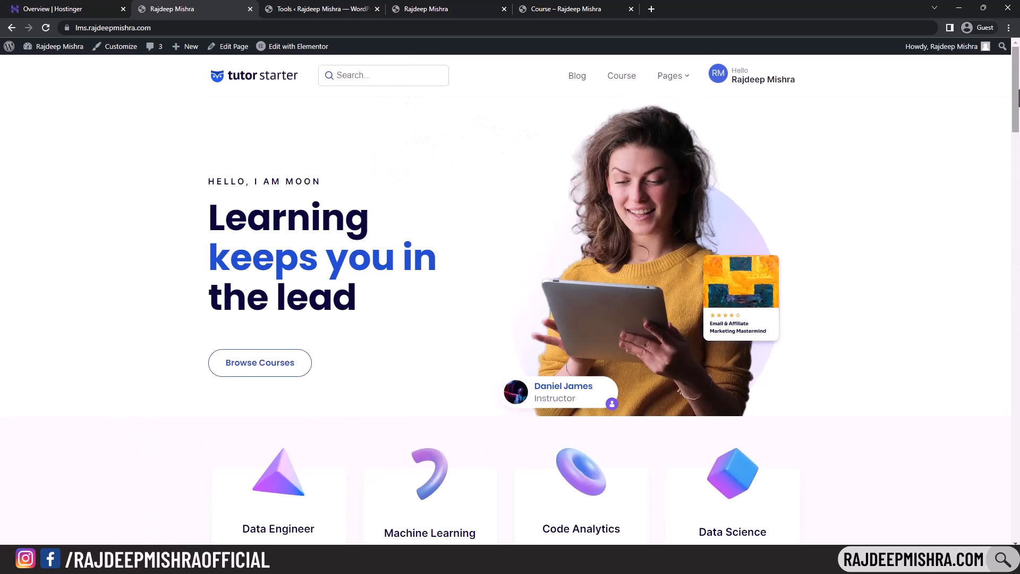
left_click(624, 82)
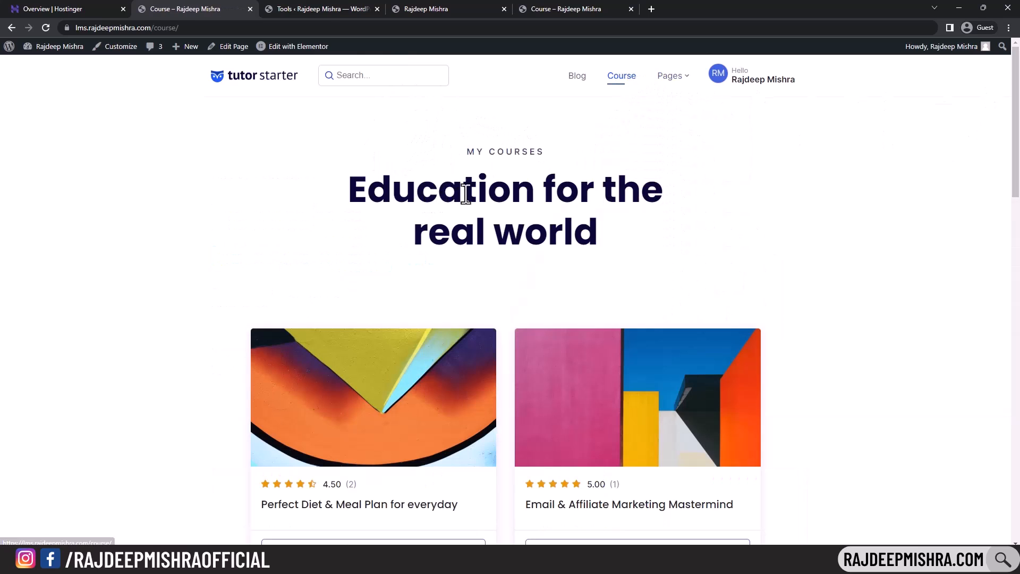
scroll(648, 226, "down", 10)
scroll(585, 223, "up", 3)
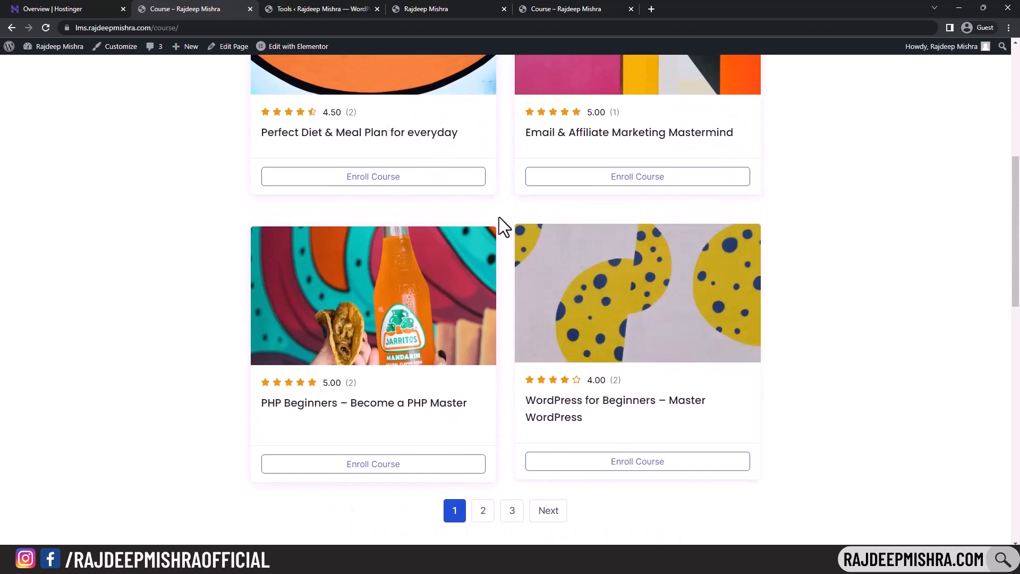
scroll(410, 184, "up", 3)
- Open the Perfect Diet & Meal Plan for everyday course and expand its About Course text
left_click(409, 183)
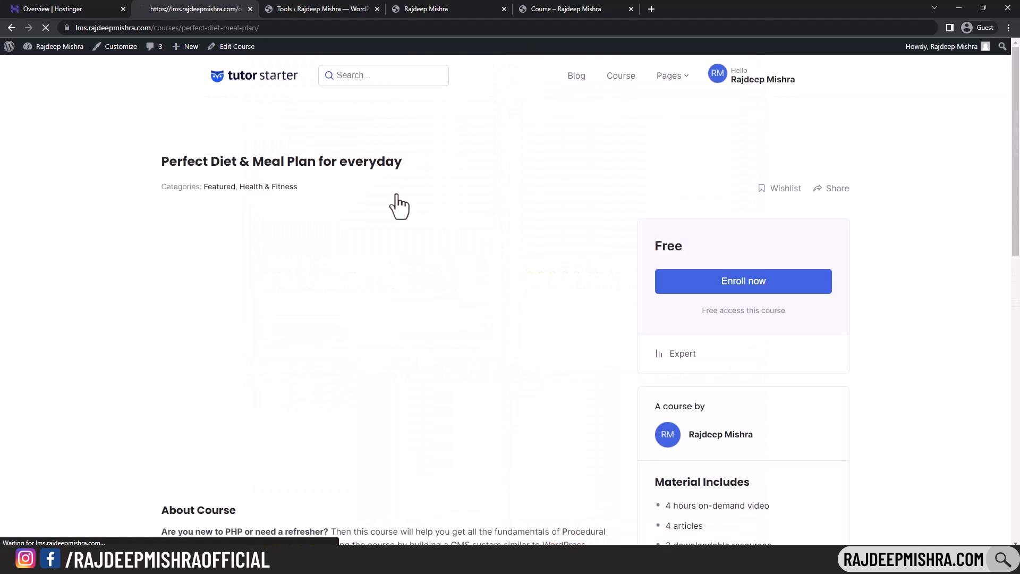
scroll(502, 176, "down", 2)
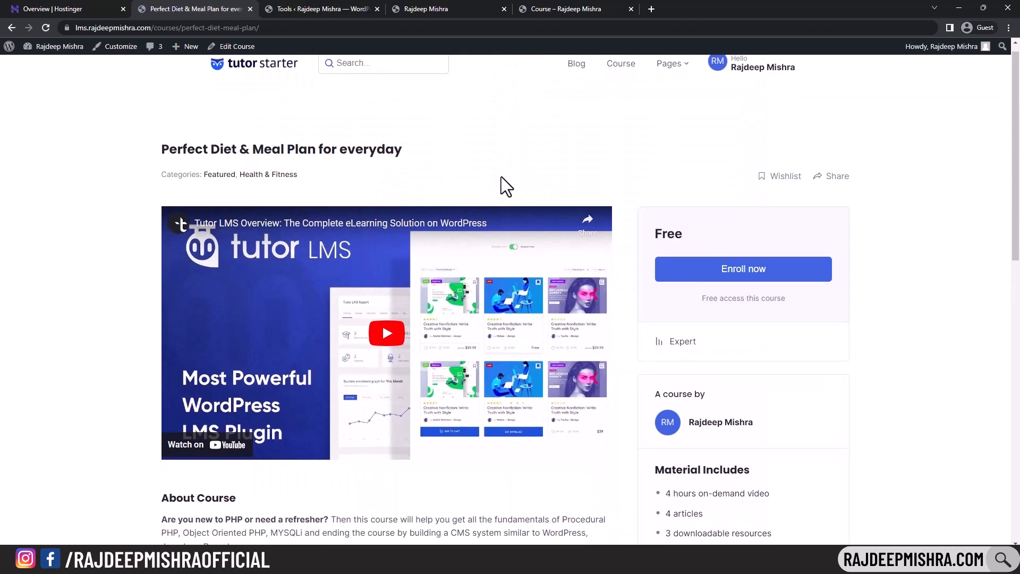
scroll(360, 199, "down", 3)
scroll(351, 209, "down", 5)
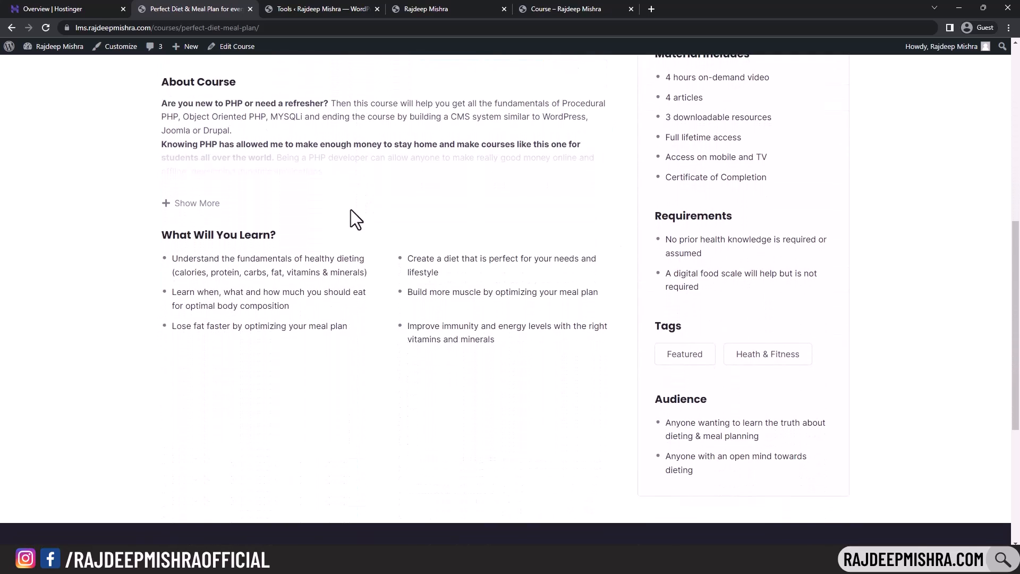
scroll(170, 250, "up", 4)
left_click(170, 260)
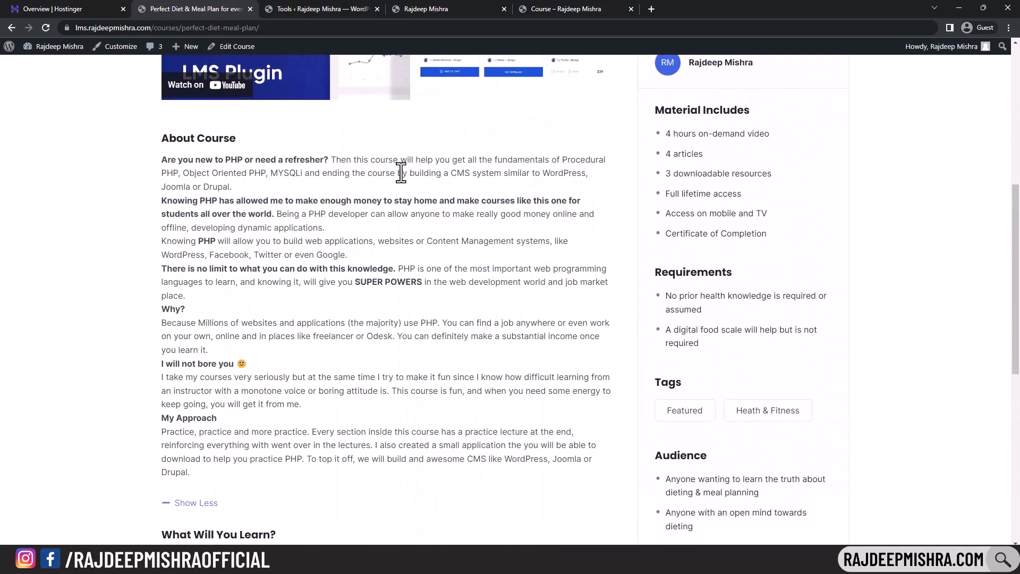
scroll(296, 200, "up", 5)
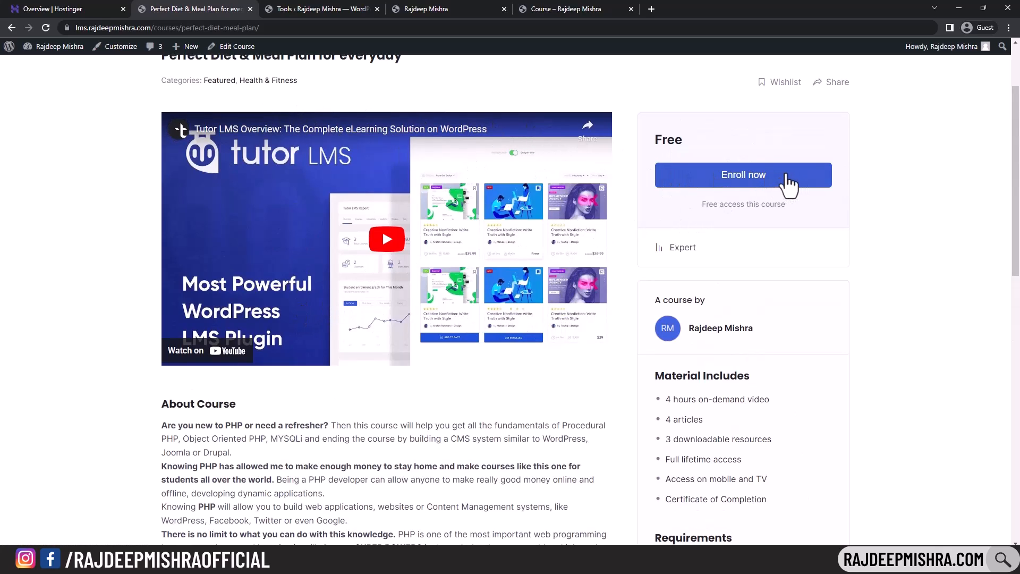
- Highlight the course author, the Material Includes list and the two Requirements items
scroll(718, 183, "down", 3)
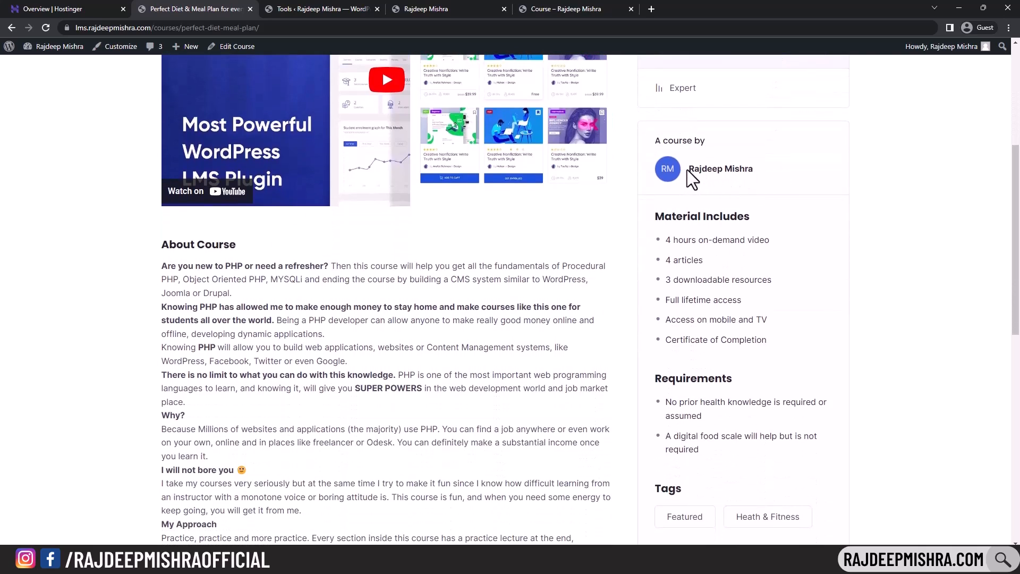
left_click_drag(687, 171, 755, 168)
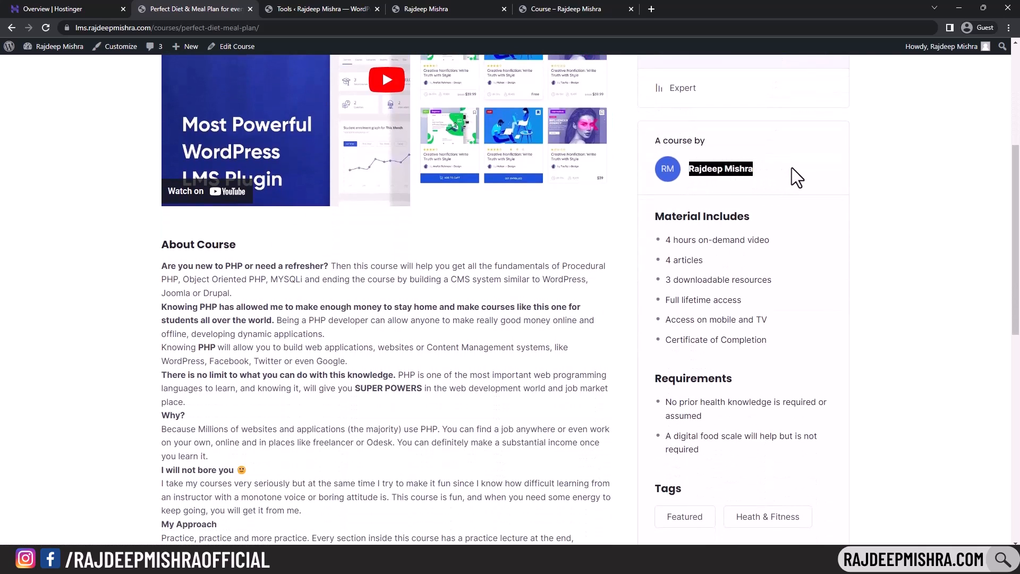
left_click_drag(665, 238, 773, 345)
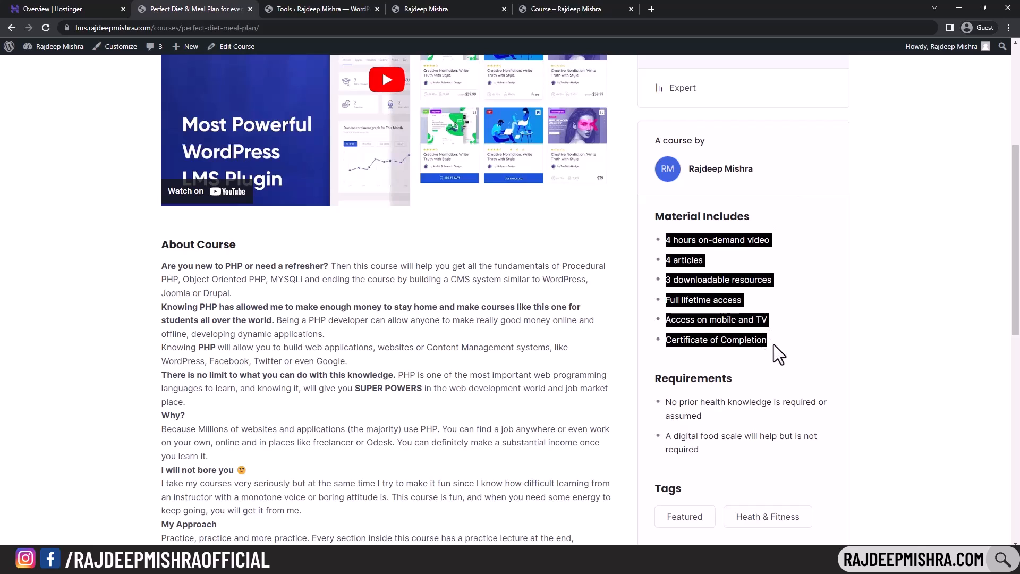
scroll(776, 341, "down", 3)
left_click_drag(670, 245, 710, 291)
left_click(721, 282)
- Highlight the two Audience items and the What Will You Learn list
scroll(721, 283, "down", 2)
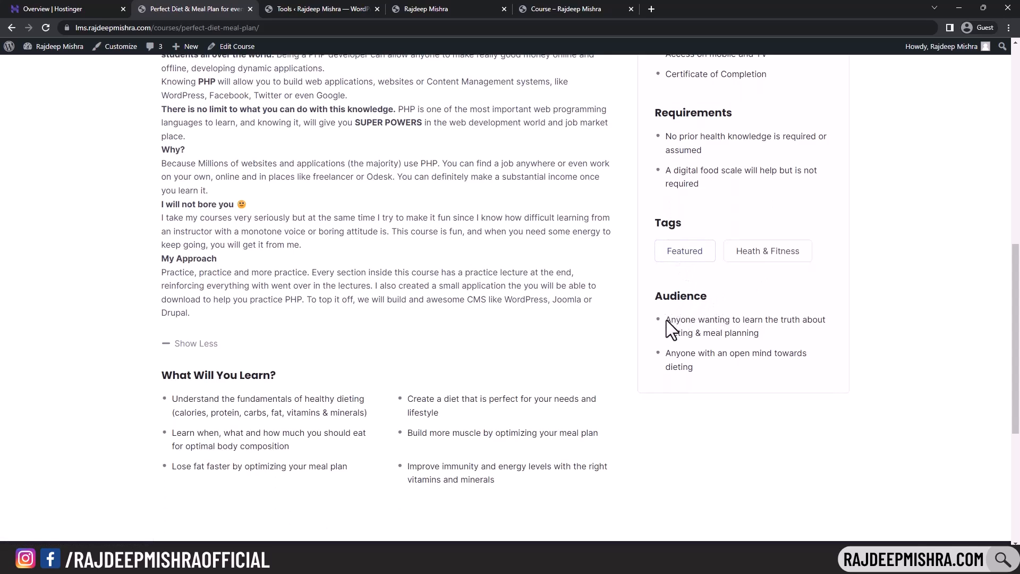
left_click_drag(667, 320, 691, 368)
left_click(606, 343)
left_click_drag(177, 400, 579, 483)
scroll(468, 358, "up", 10)
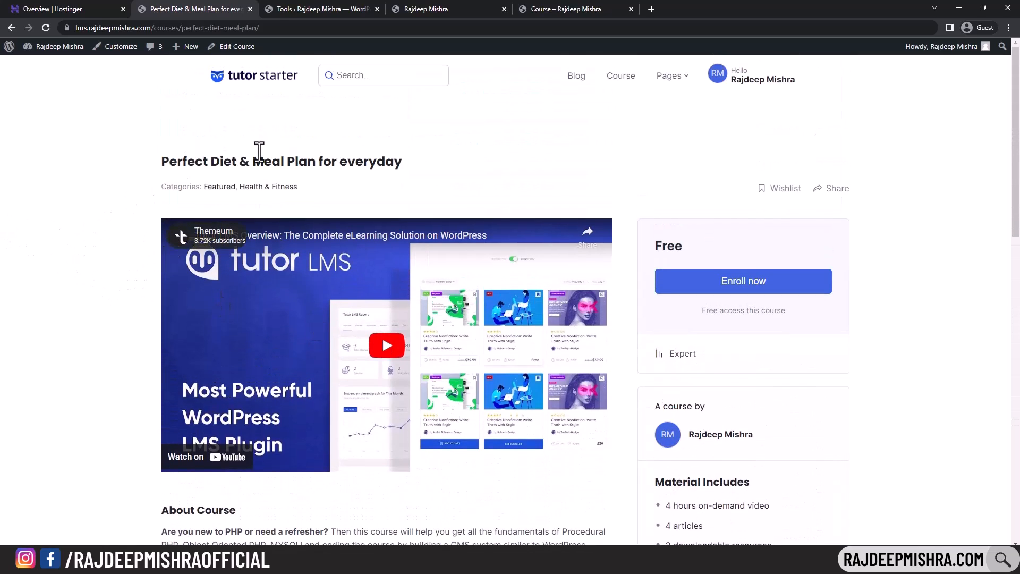
scroll(371, 415, "down", 4)
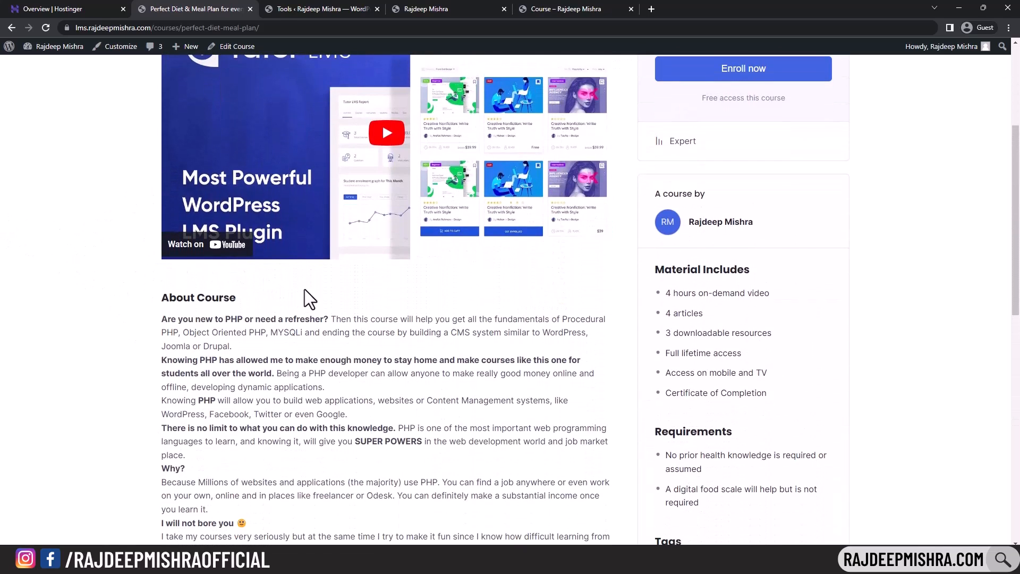
scroll(305, 290, "up", 4)
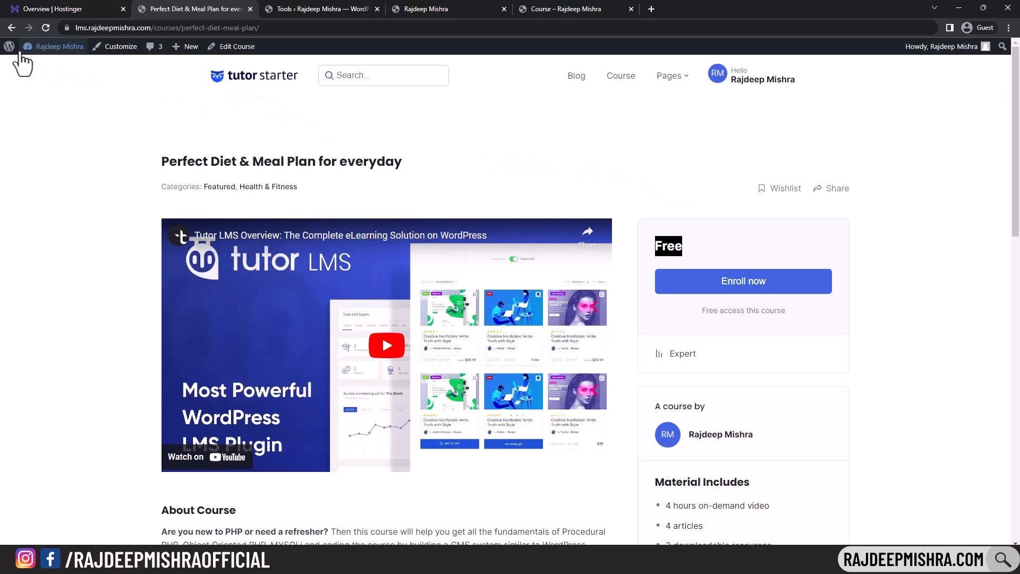
- Review the Tutor LMS Dashboard Page setting, leaving it unchanged, then bring up the Pages list
left_click(40, 46)
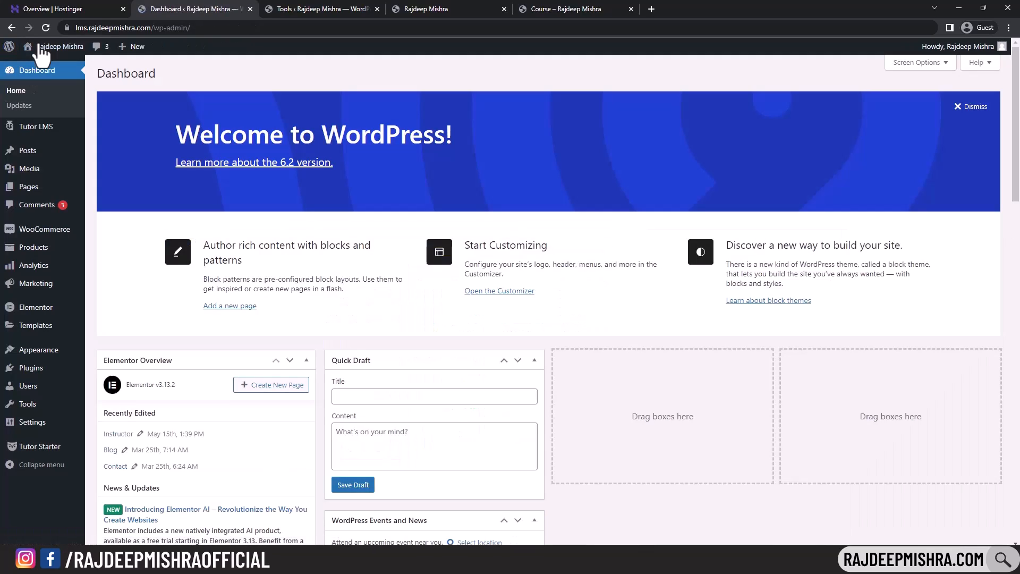
mouse_move(47, 132)
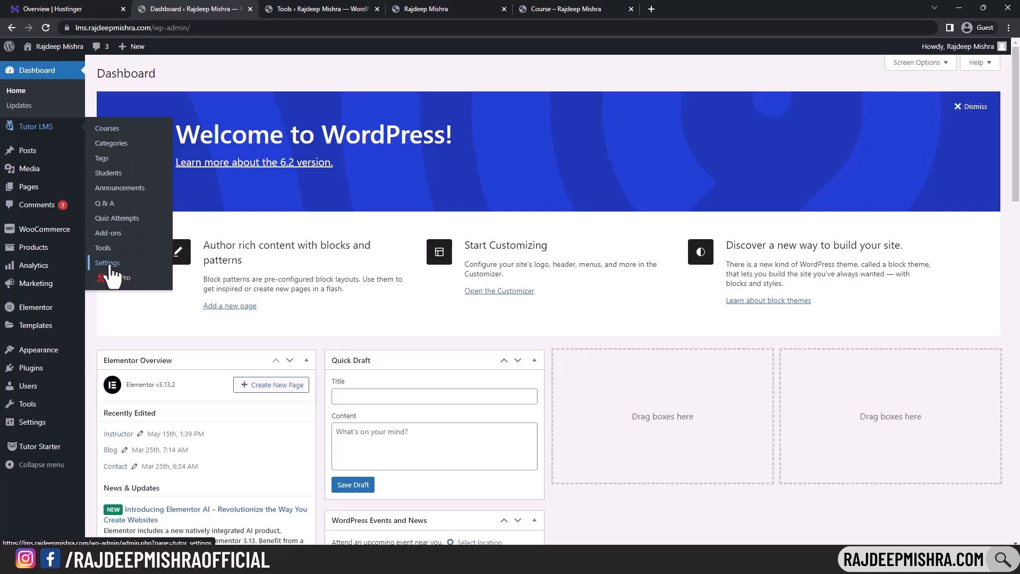
left_click(123, 265)
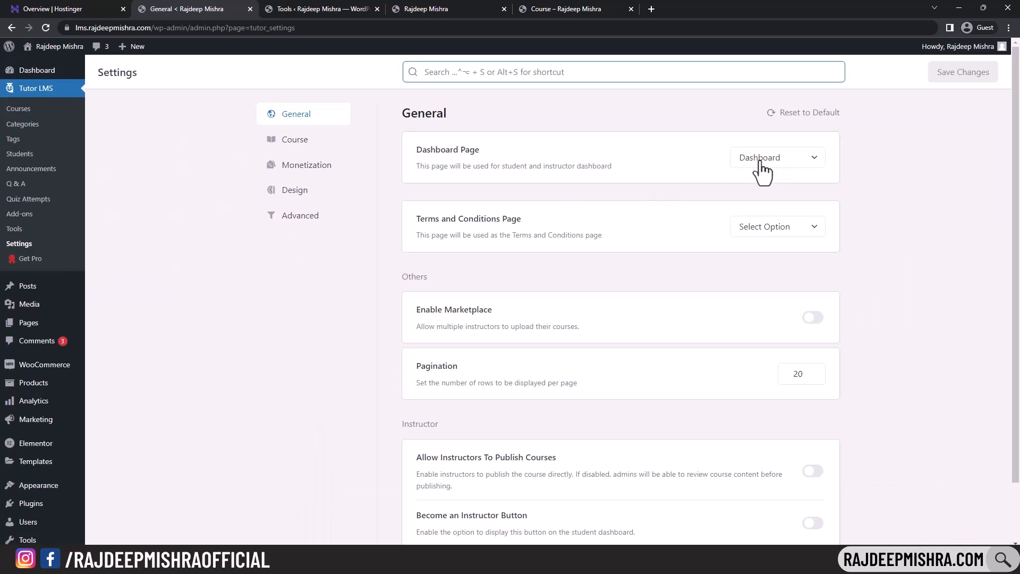
left_click(792, 166)
left_click(698, 160)
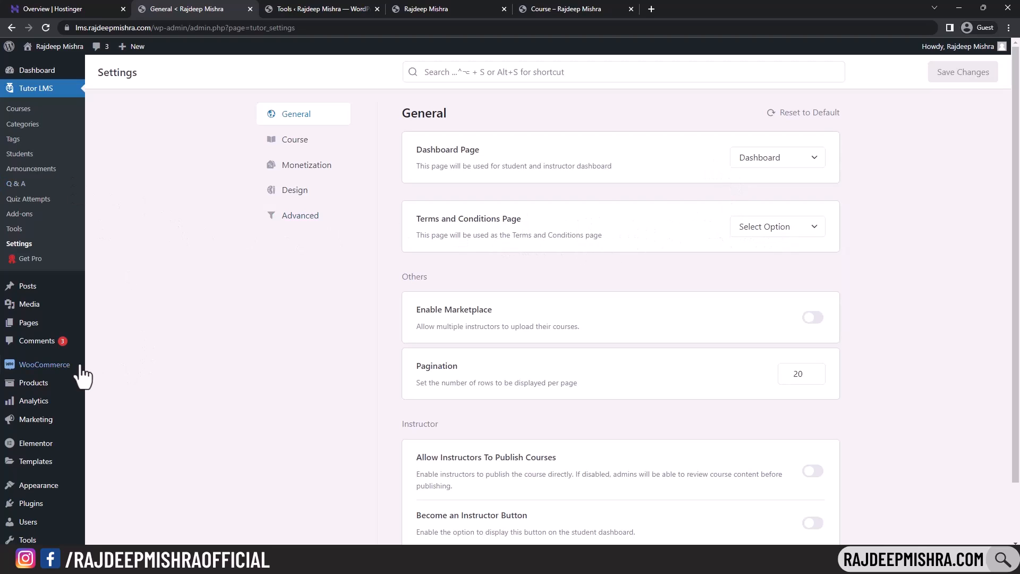
left_click(40, 324)
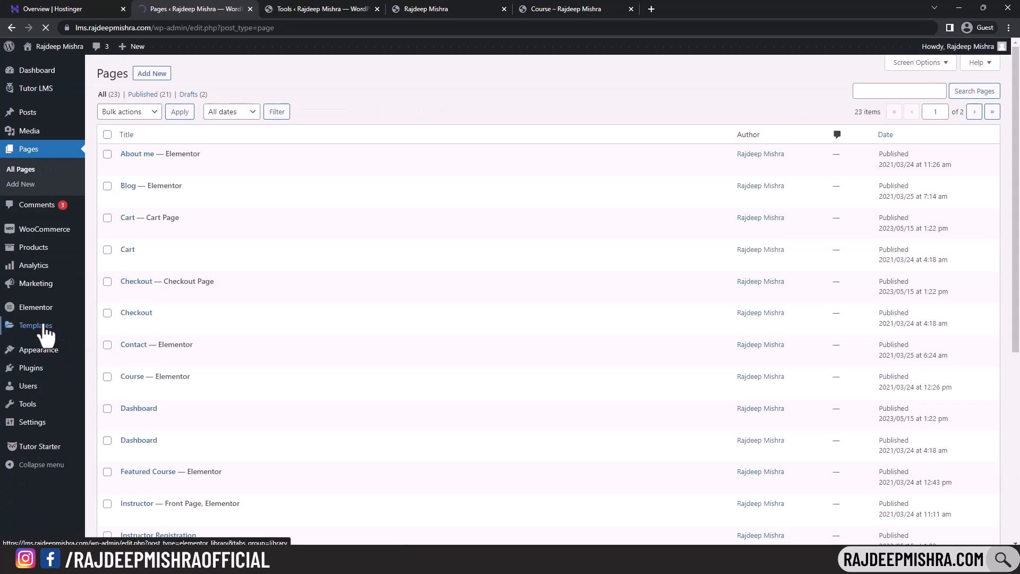
- Publish an empty page titled 'Terms and Conditions' and return to the Pages list
left_click(152, 74)
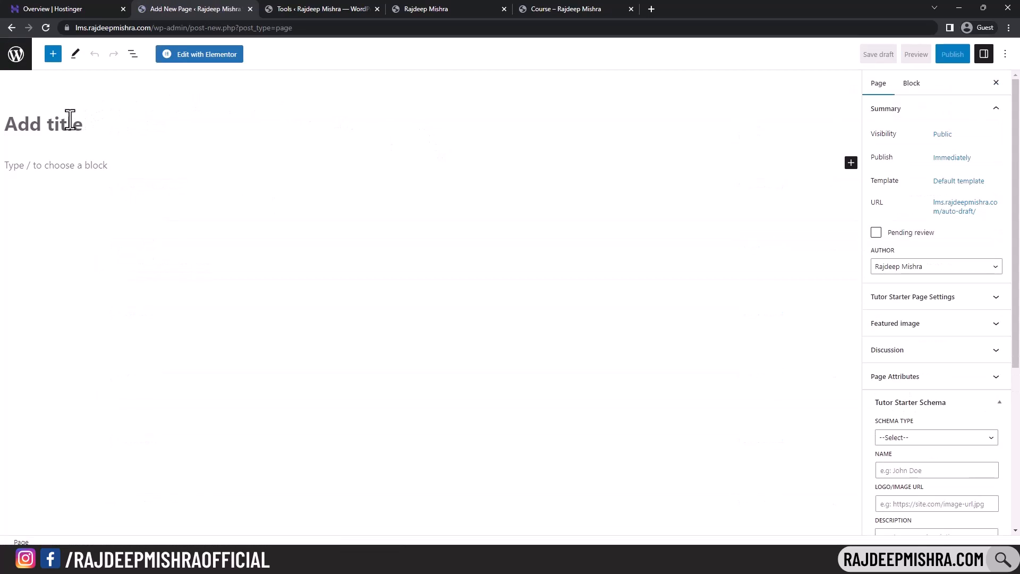
type("Ter")
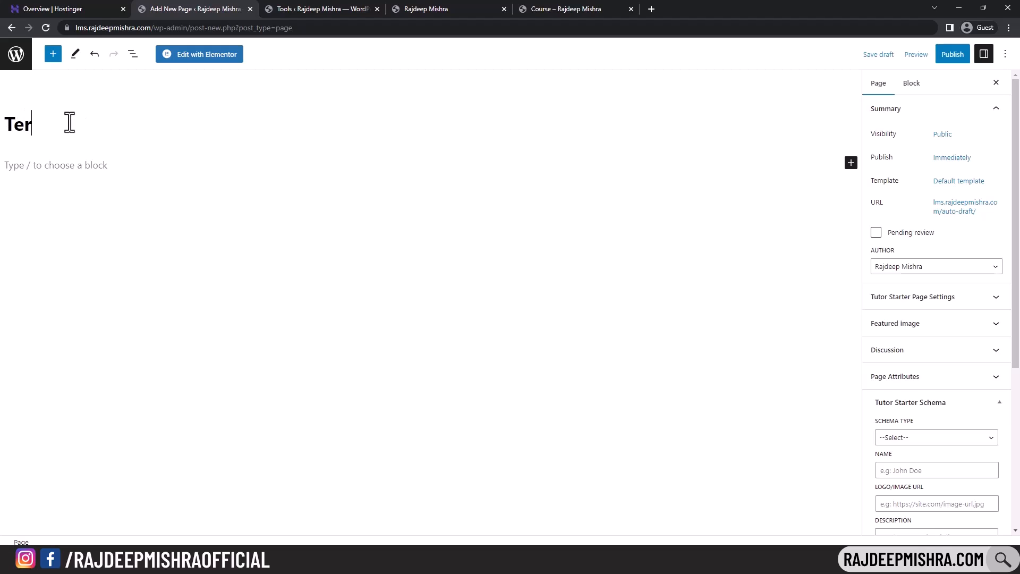
type("ms and Condit")
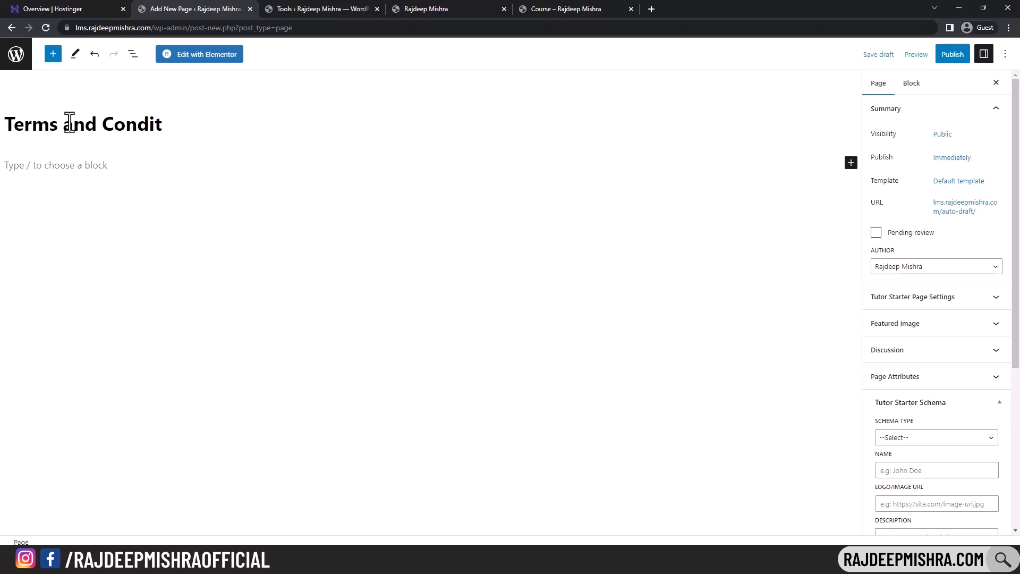
type("ions")
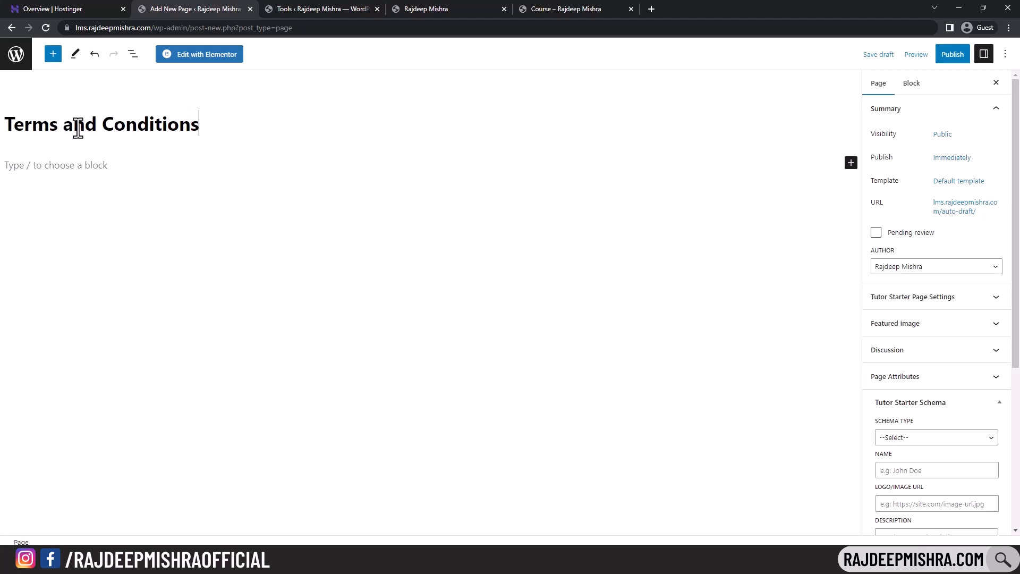
left_click(57, 169)
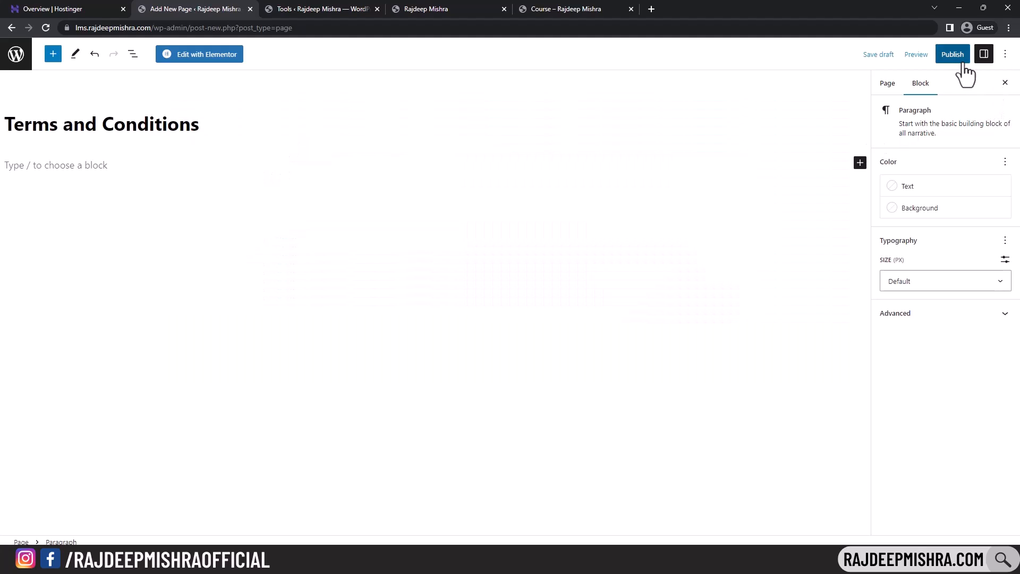
left_click(953, 55)
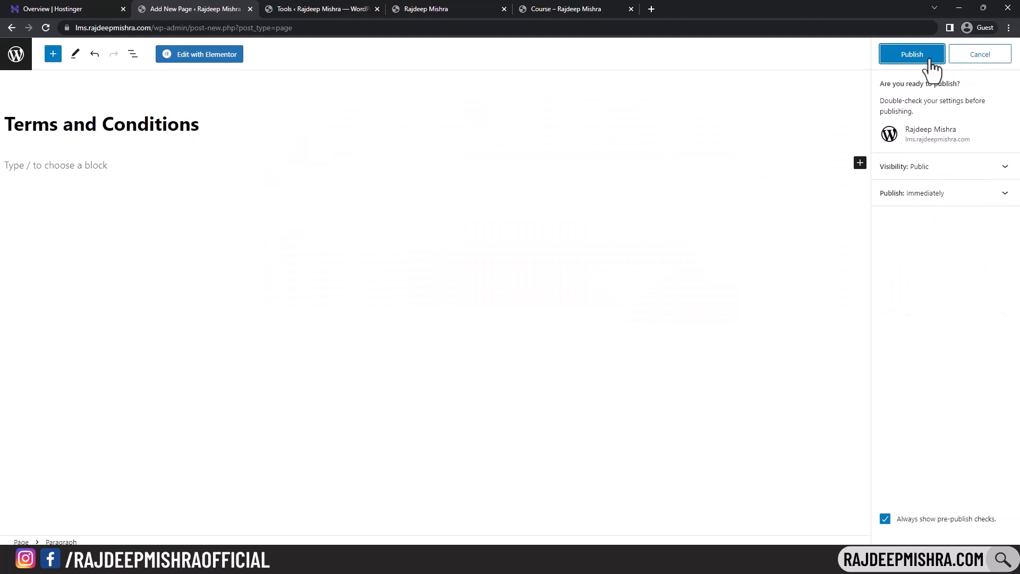
left_click(915, 53)
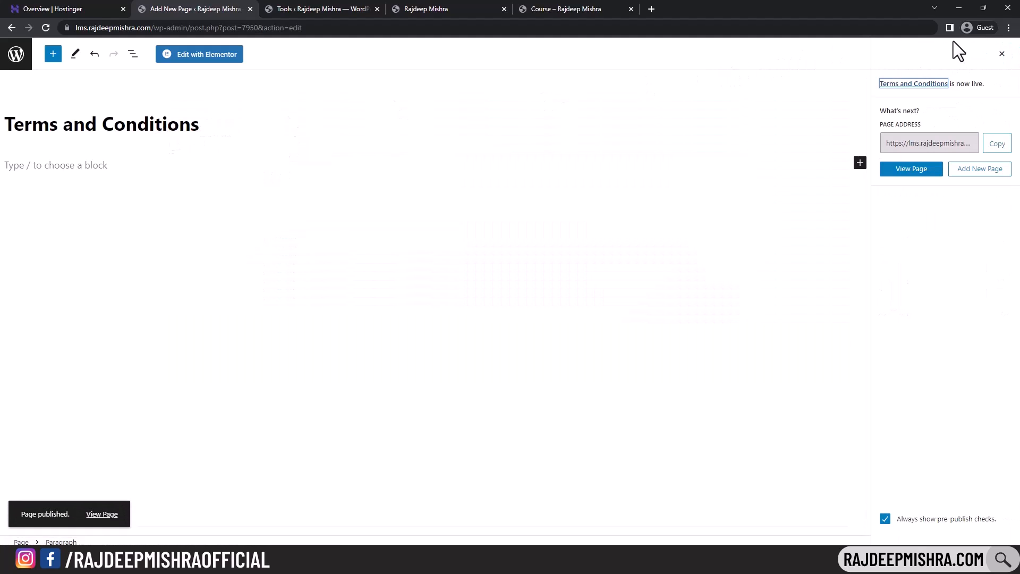
left_click(12, 28)
- Set the Tutor LMS Terms and Conditions Page to the new Terms and Conditions page
mouse_move(32, 89)
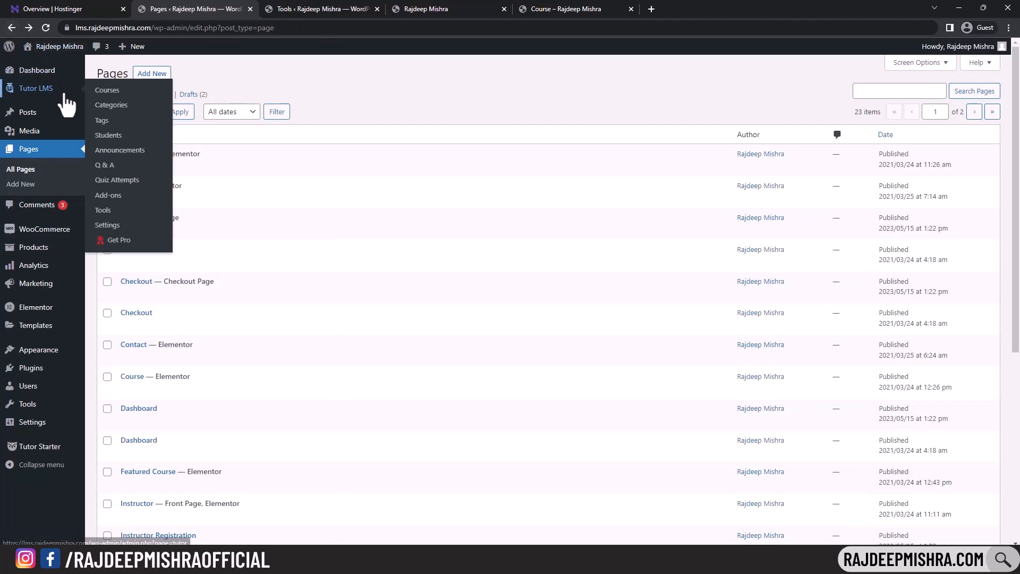
left_click(130, 228)
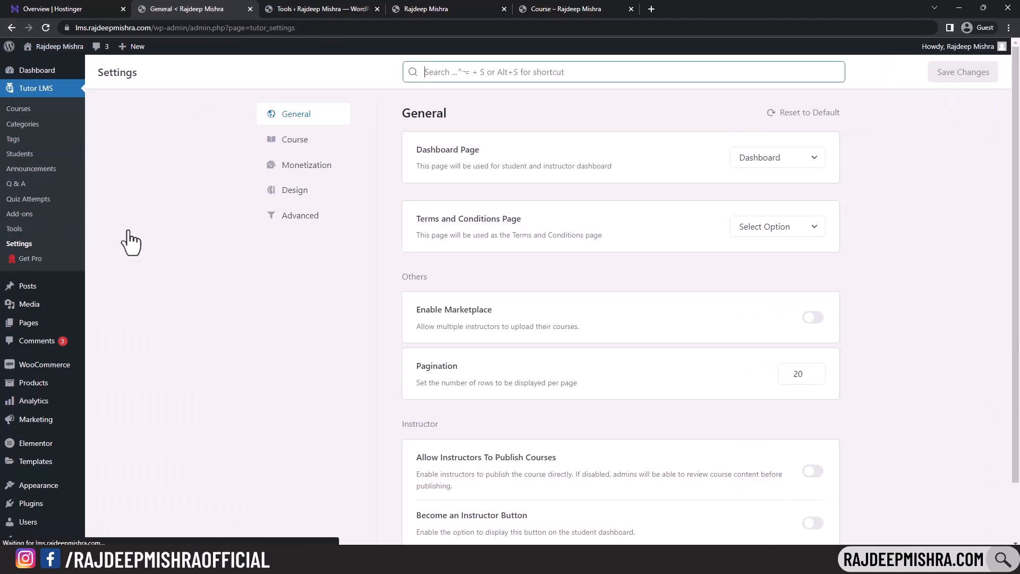
left_click(798, 234)
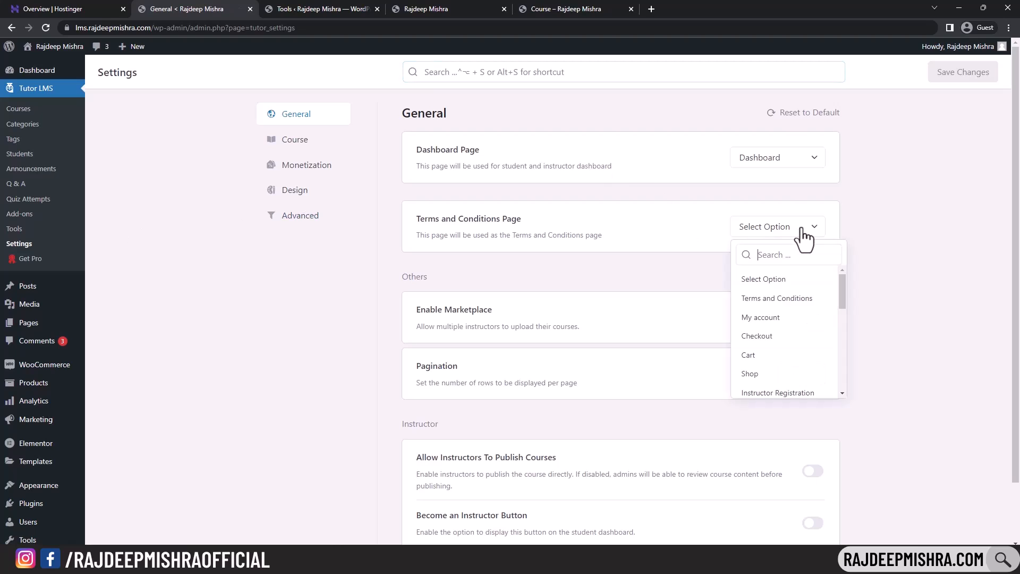
left_click(784, 297)
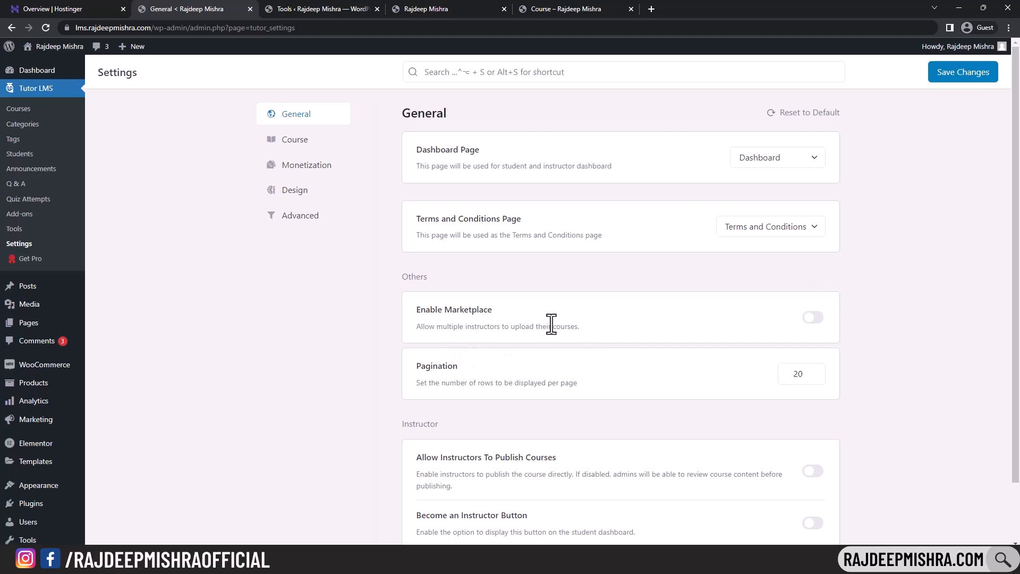
- Review the Become an Instructor Button setting, then go to the Course settings
scroll(830, 320, "down", 2)
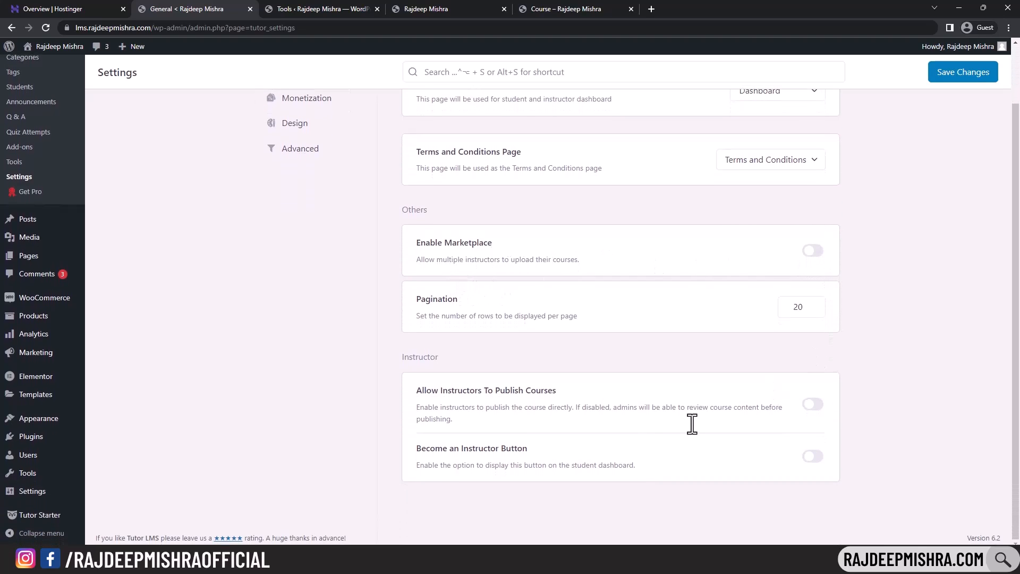
left_click_drag(414, 448, 524, 446)
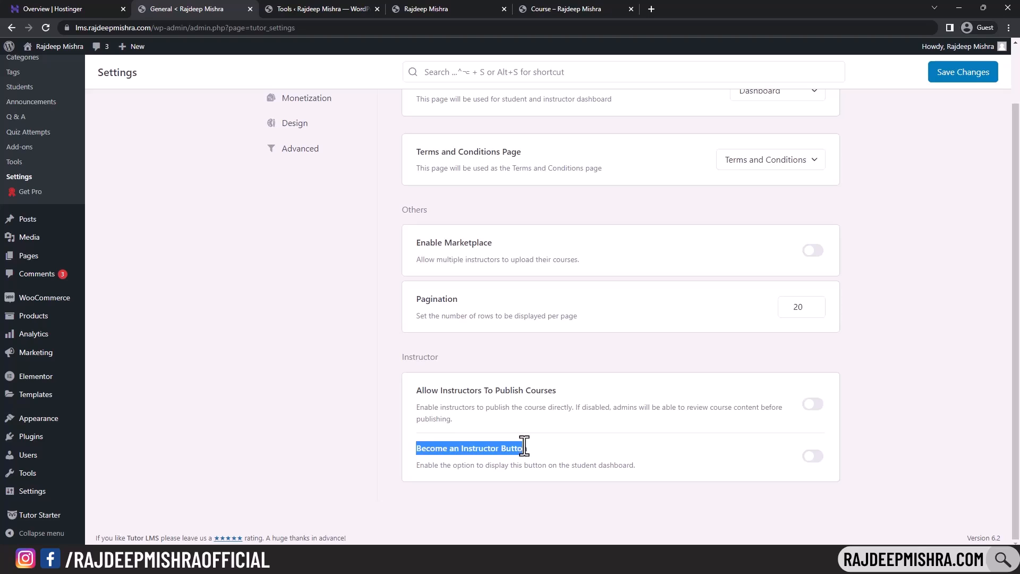
left_click(659, 444)
scroll(584, 414, "up", 2)
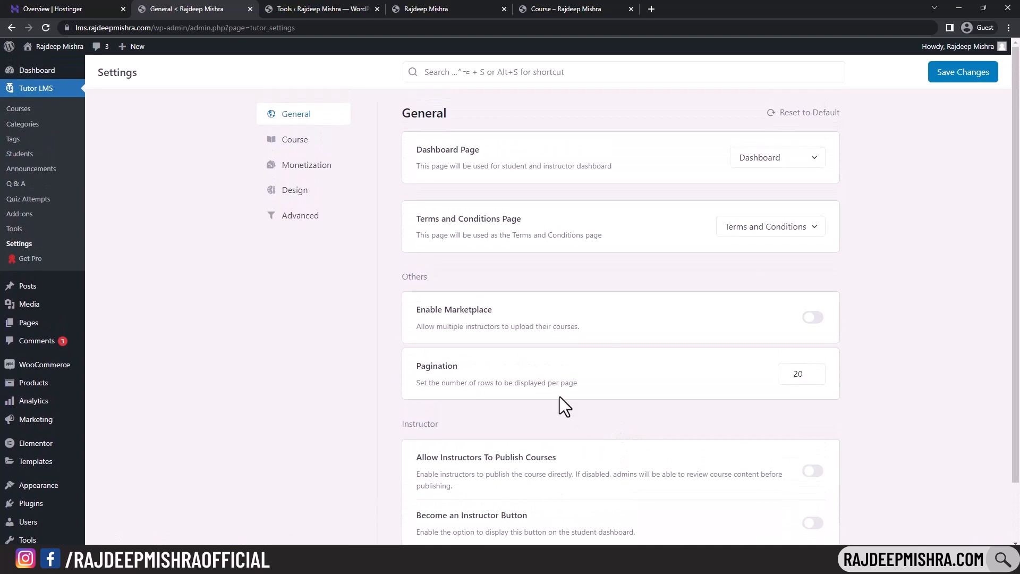
left_click(305, 139)
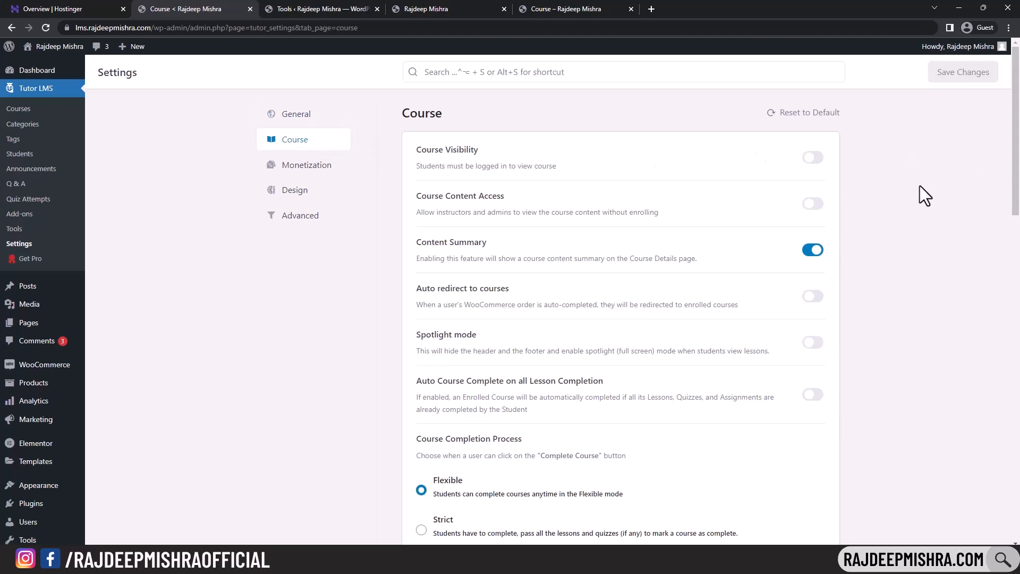
- Turn on Auto Course Complete on all Lesson Completion and Enable Lesson Comment
scroll(920, 186, "down", 2)
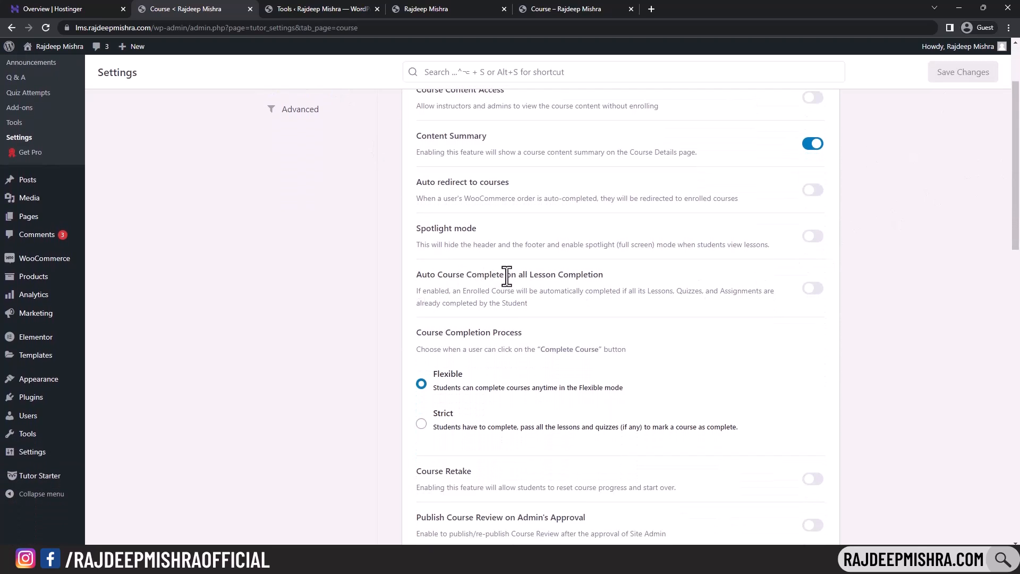
left_click(817, 292)
scroll(819, 299, "down", 2)
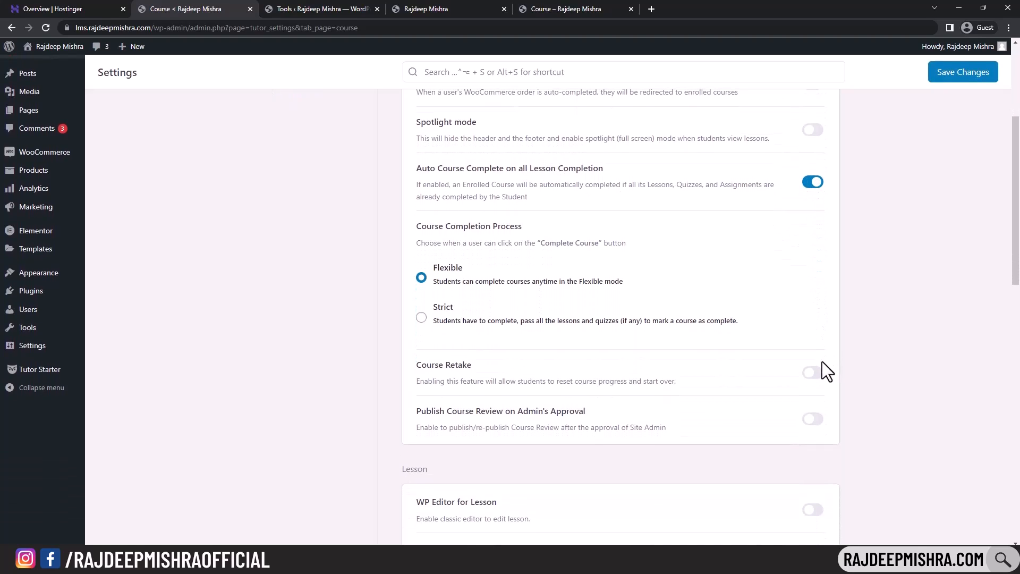
scroll(806, 324, "down", 3)
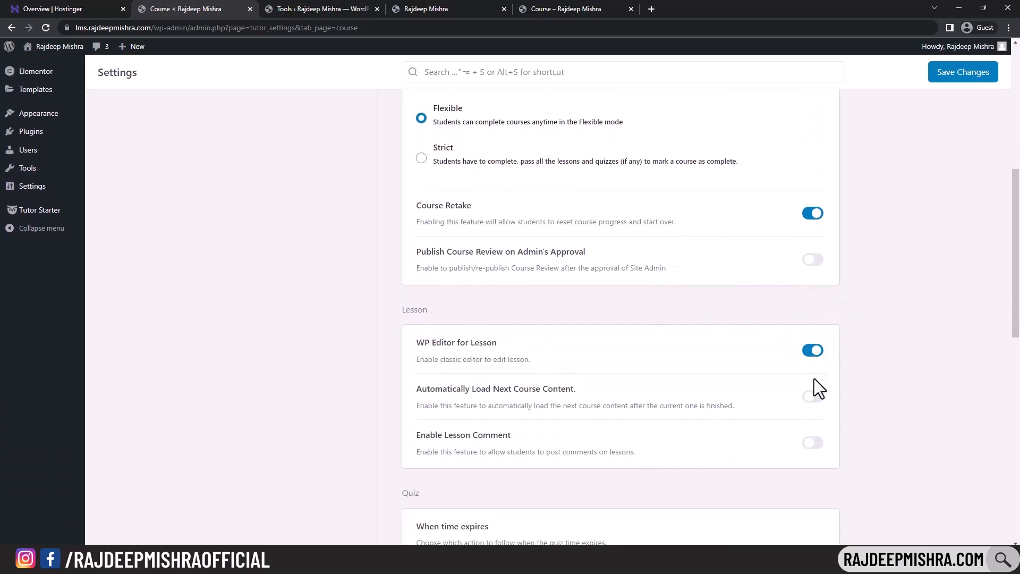
left_click(817, 444)
- Tick Youtube and Embedded so every preferred video source is enabled
scroll(753, 331, "down", 6)
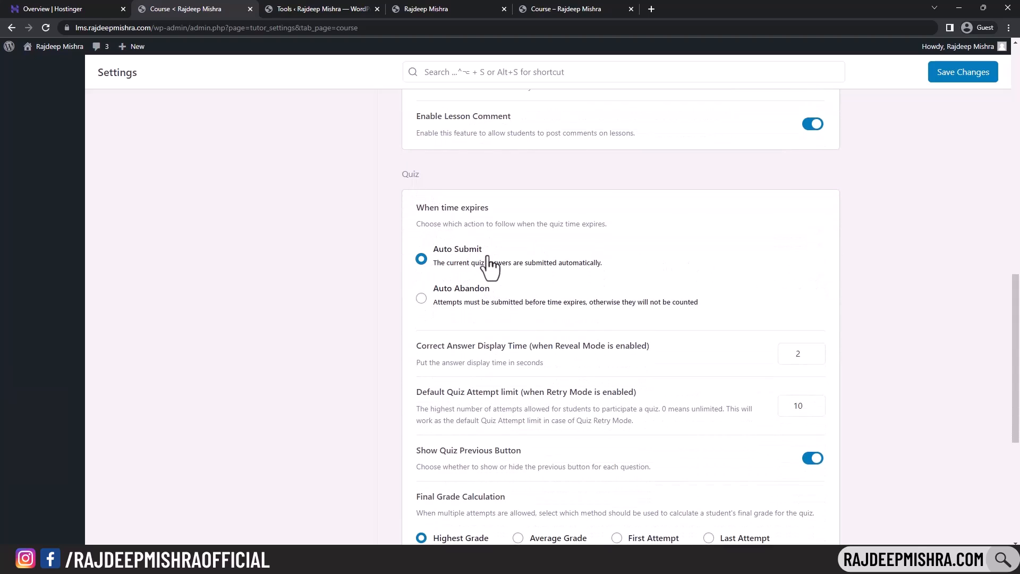
scroll(792, 219, "down", 4)
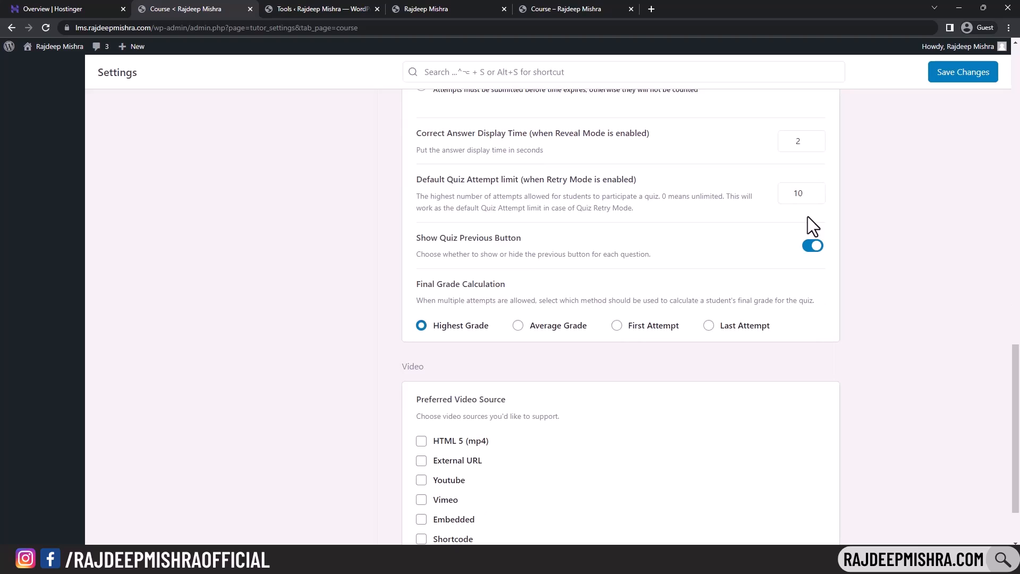
scroll(809, 220, "down", 2)
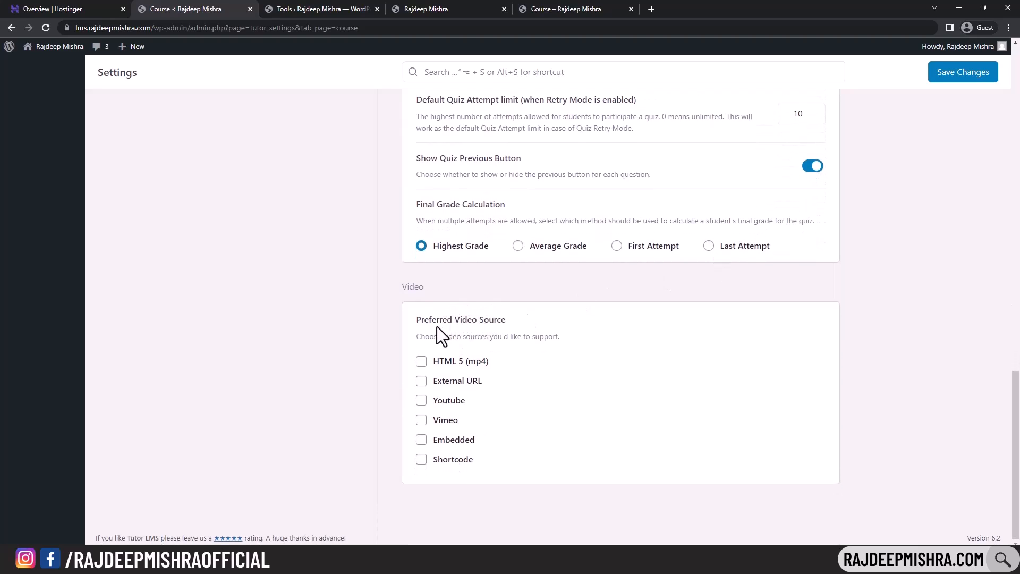
left_click(422, 404)
left_click(423, 440)
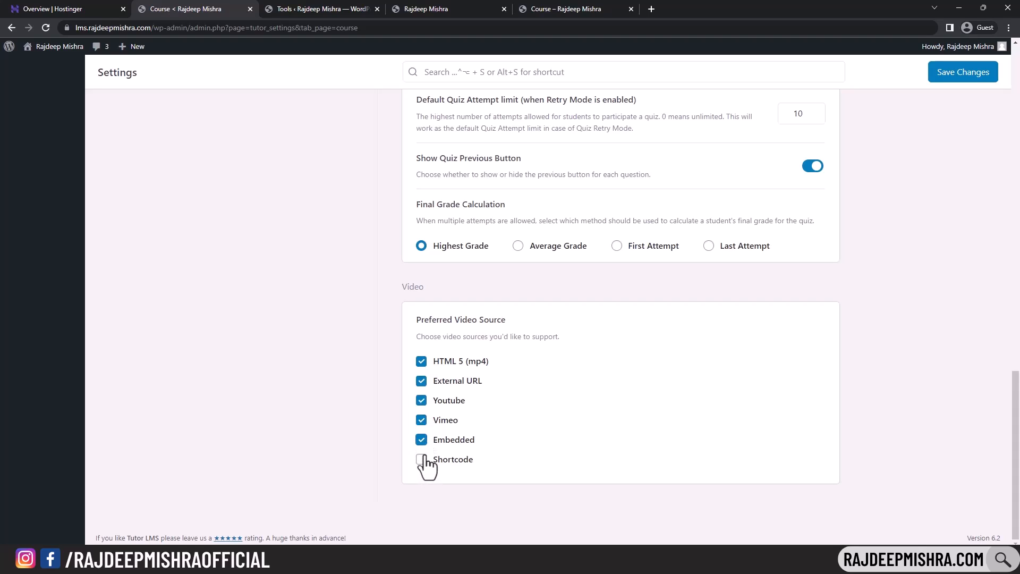
scroll(697, 369, "up", 6)
scroll(701, 363, "down", 6)
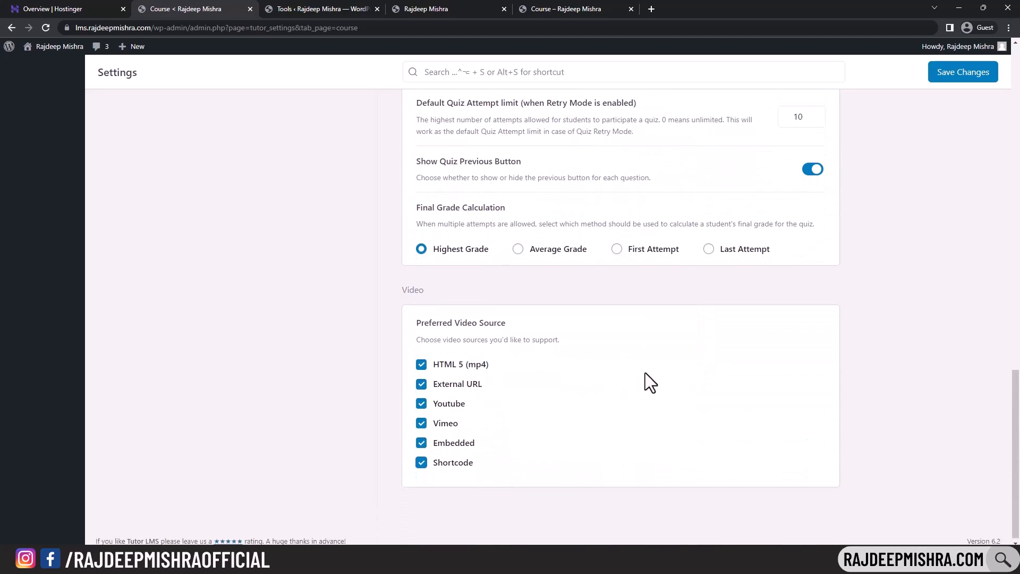
scroll(622, 350, "up", 15)
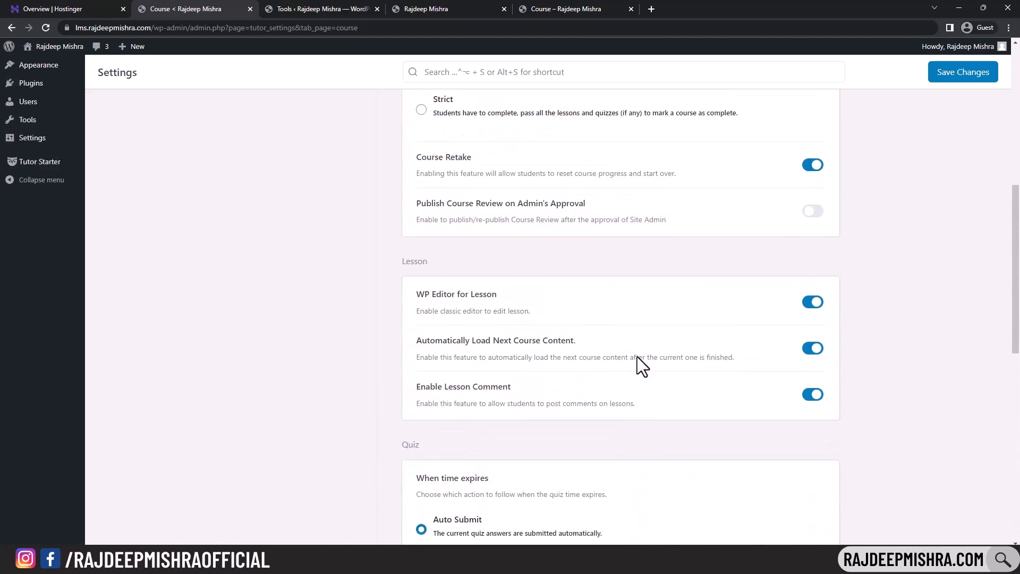
scroll(458, 250, "up", 3)
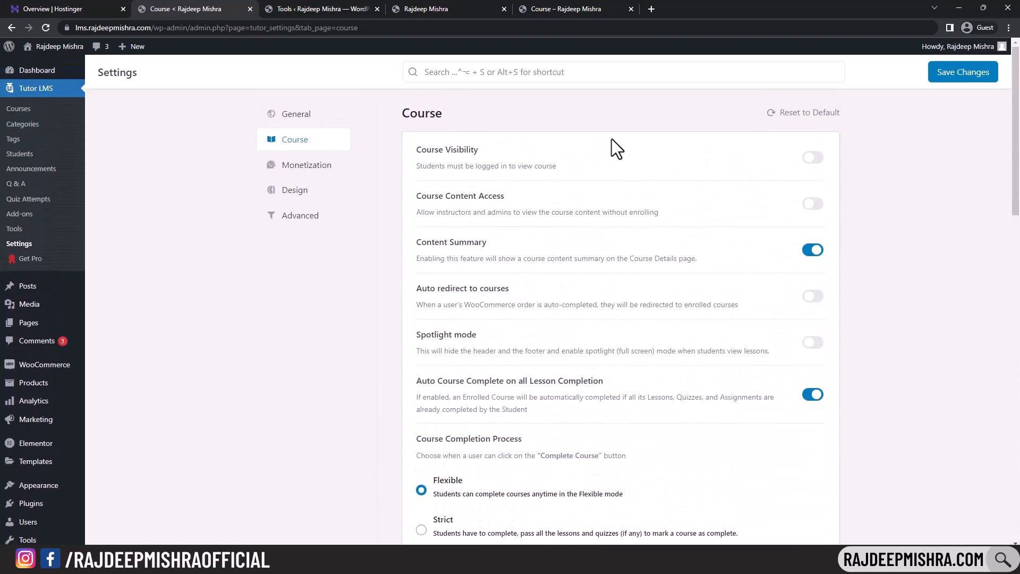
- Choose WooCommerce as the eCommerce engine in Tutor LMS Monetization settings
left_click(293, 170)
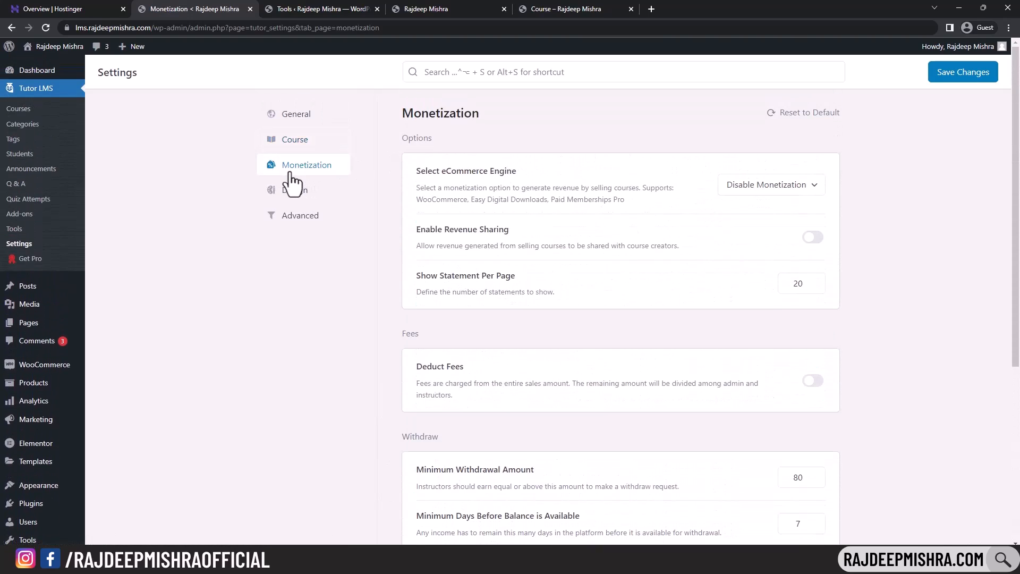
left_click(765, 191)
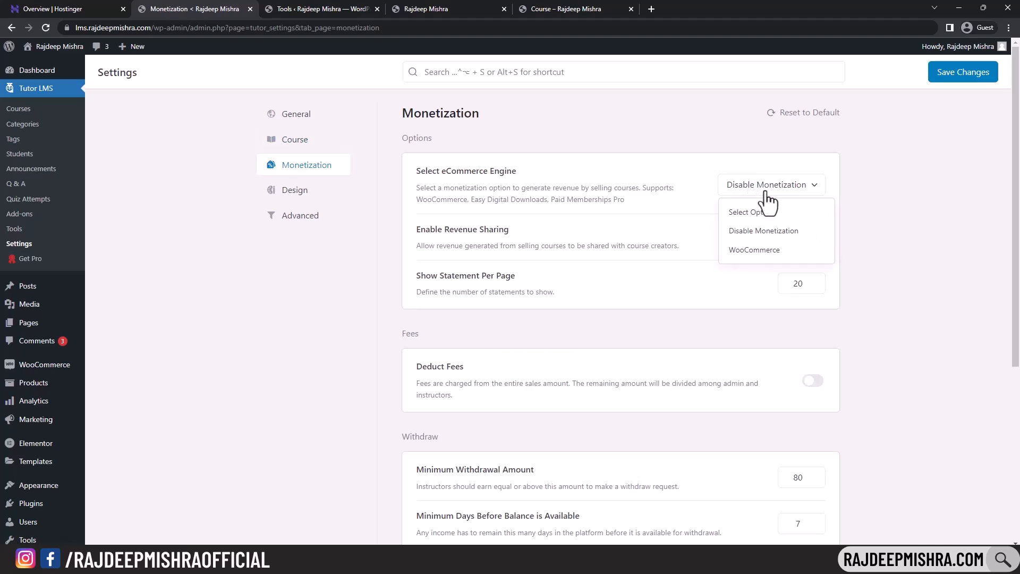
left_click(760, 251)
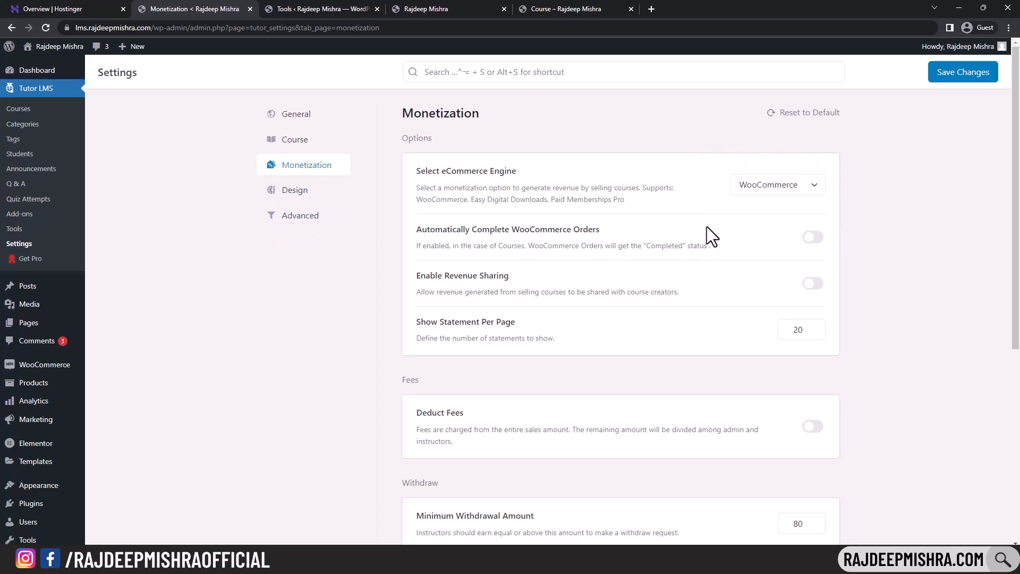
scroll(746, 221, "down", 2)
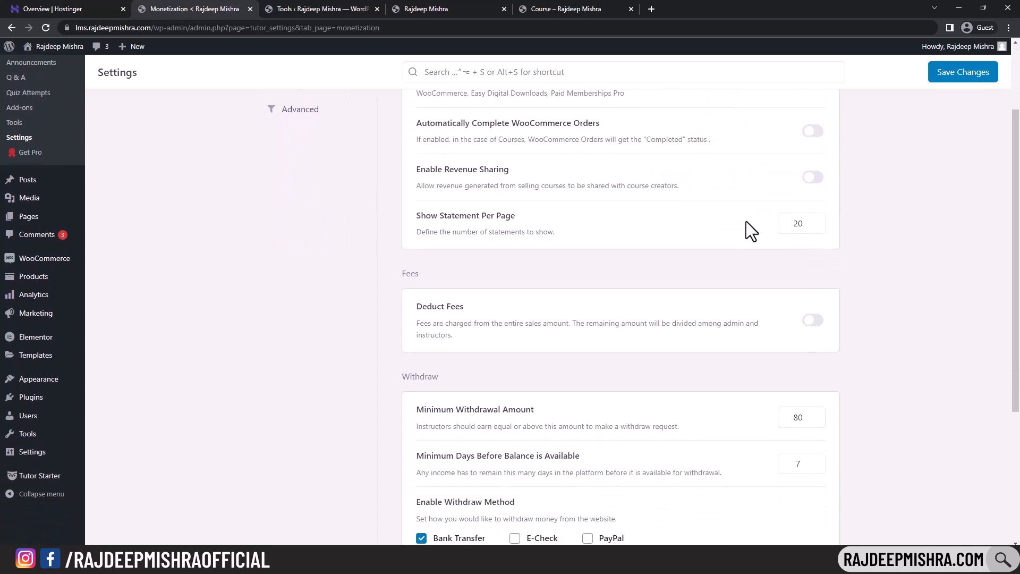
scroll(746, 221, "up", 2)
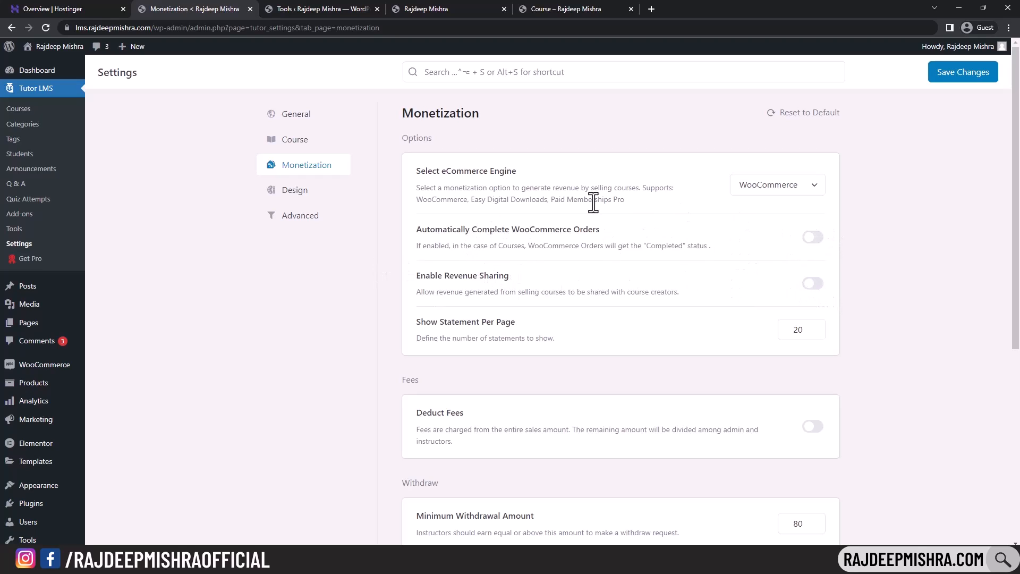
scroll(638, 213, "down", 6)
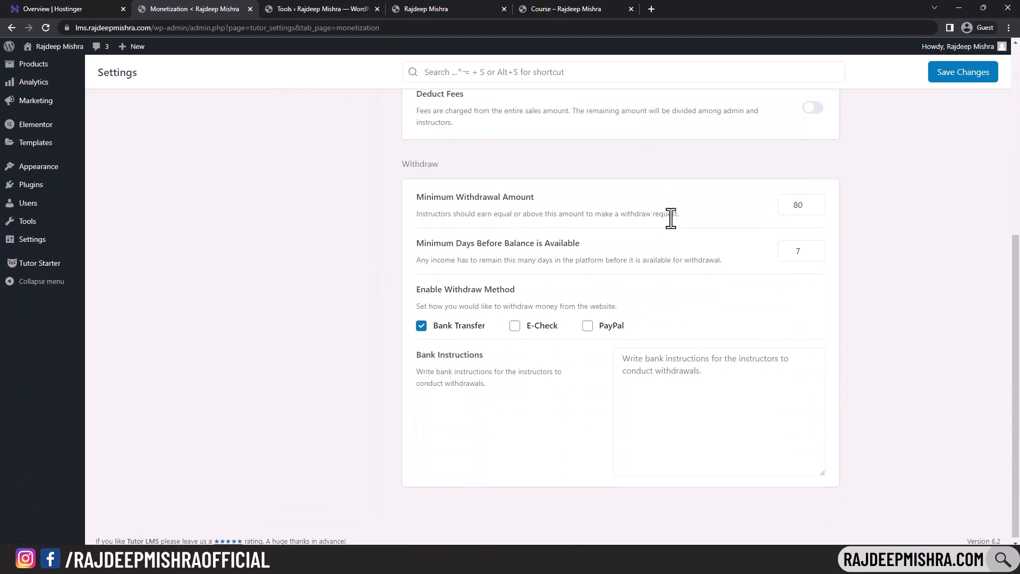
scroll(671, 218, "down", 1)
scroll(671, 218, "up", 7)
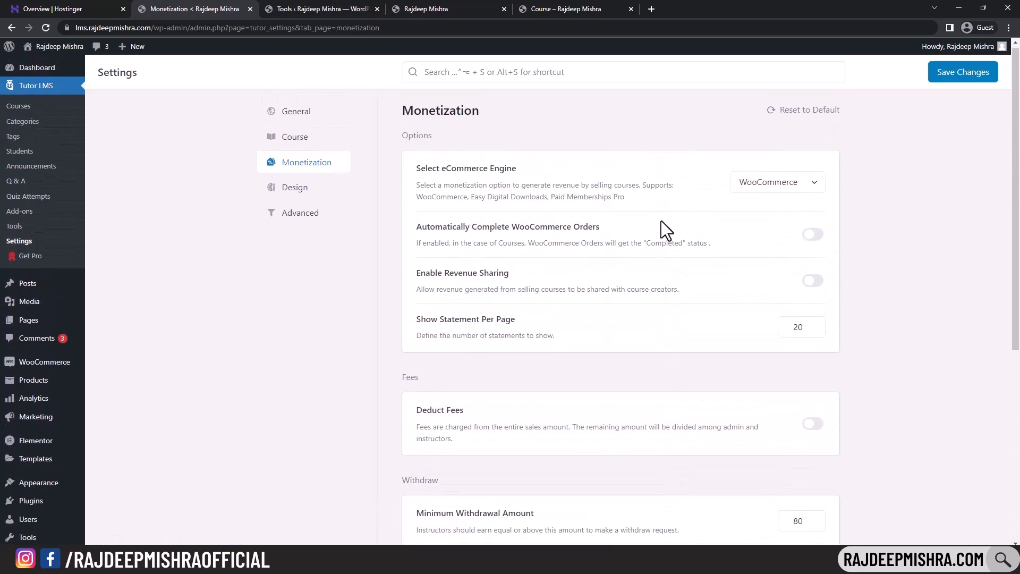
left_click(307, 198)
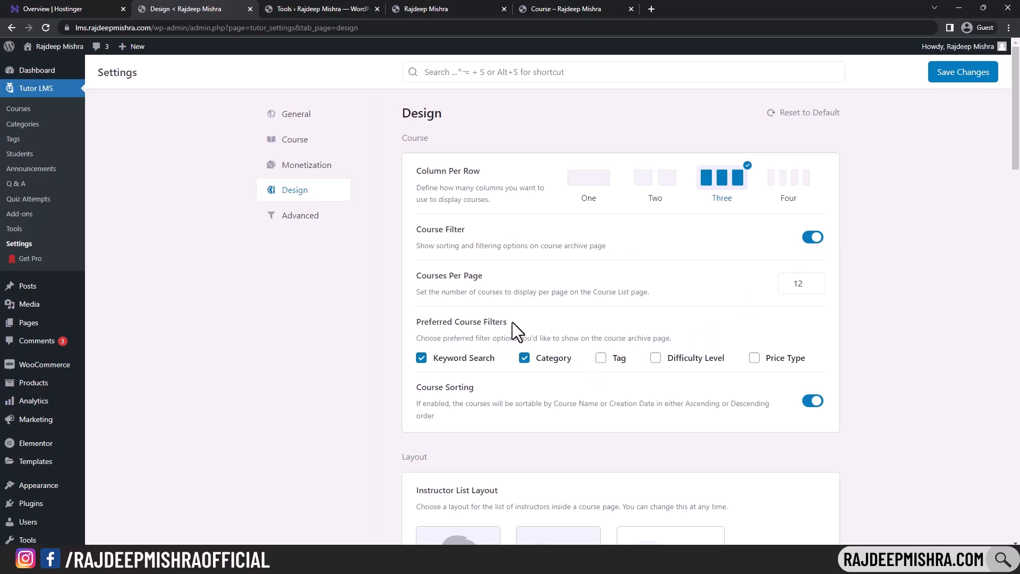
- Add Tag, Difficulty Level and Price Type to the Preferred Course Filters
left_click(616, 359)
left_click(655, 358)
left_click(754, 359)
scroll(749, 287, "down", 10)
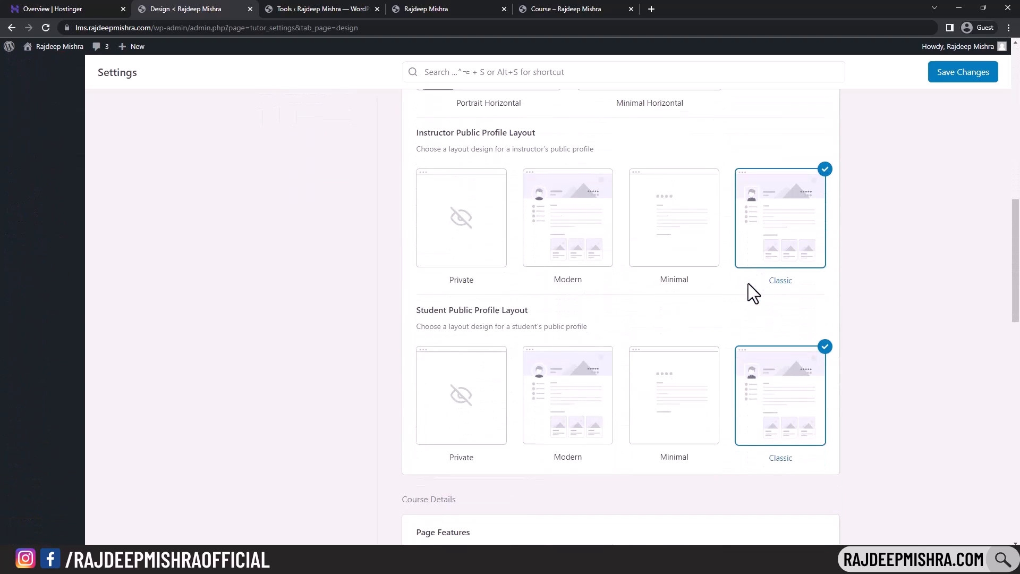
scroll(749, 292, "up", 7)
scroll(749, 296, "down", 6)
left_click_drag(1016, 250, 1016, 445)
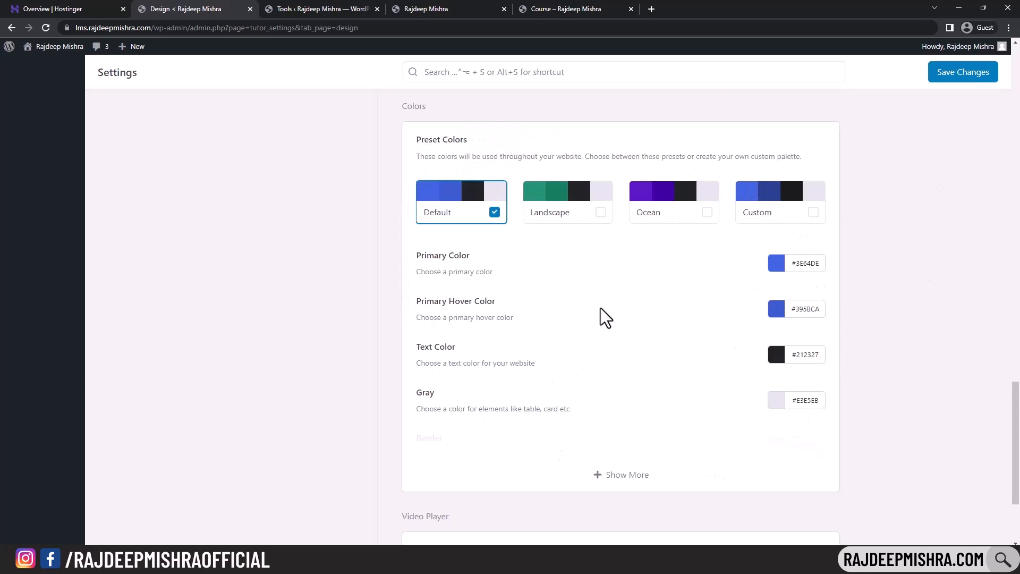
left_click_drag(1016, 441, 1016, 107)
- Review the Advanced Gutenberg Editor option, save all Tutor LMS settings, and open Courses
left_click(300, 215)
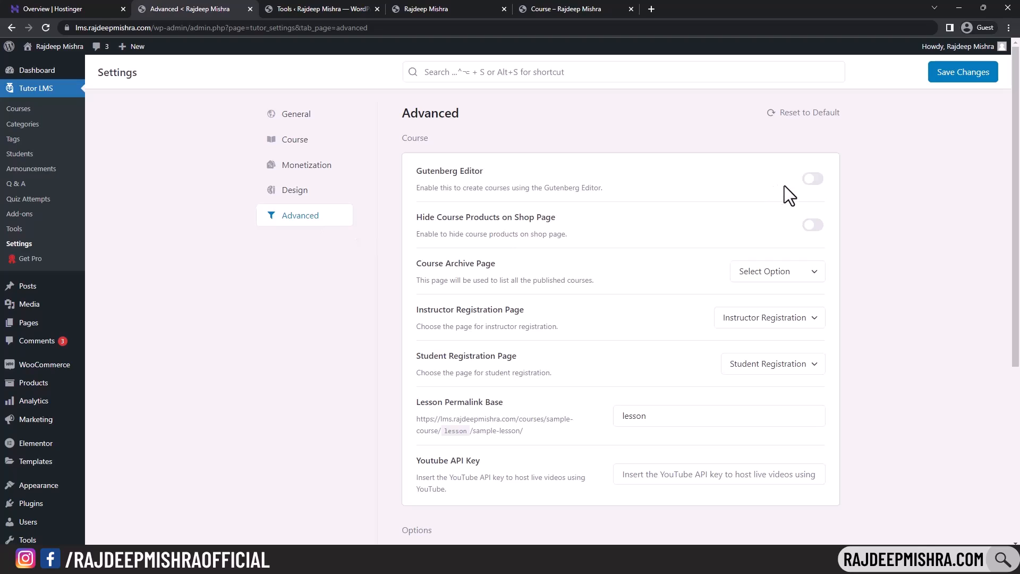
left_click_drag(455, 188, 832, 190)
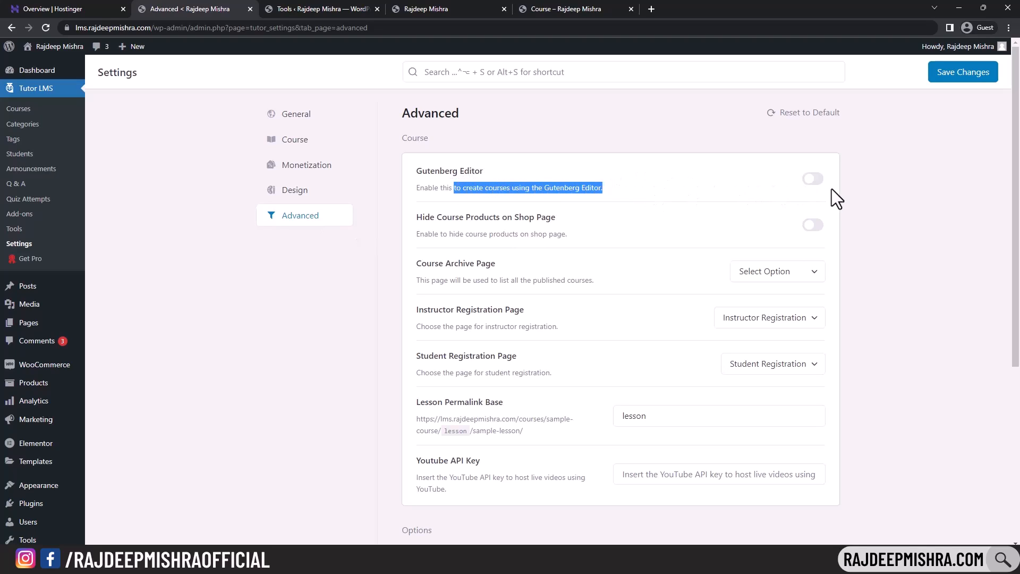
left_click(871, 179)
left_click_drag(1015, 207, 1016, 382)
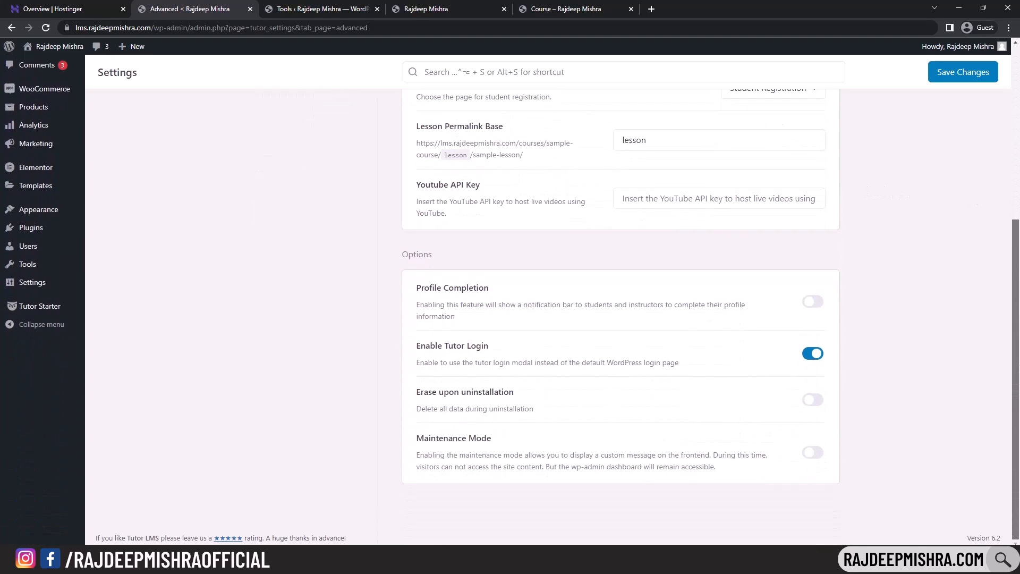
left_click_drag(1017, 419, 1016, 107)
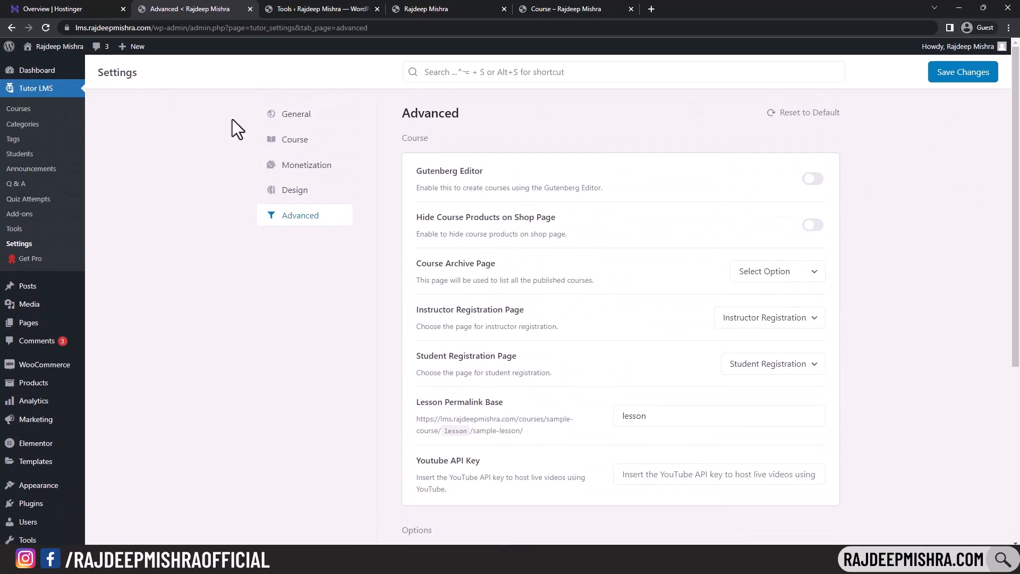
left_click(964, 80)
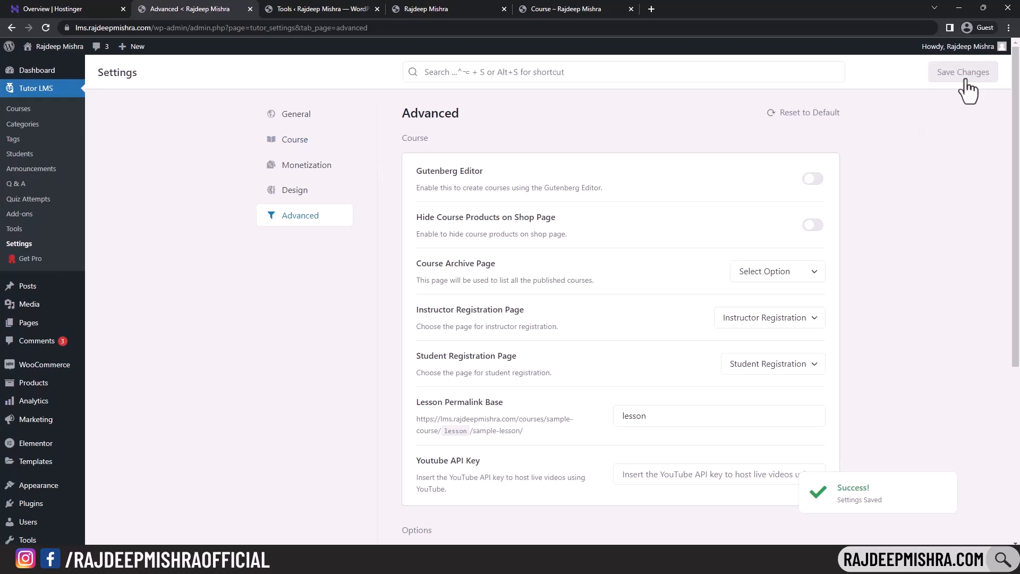
left_click(280, 196)
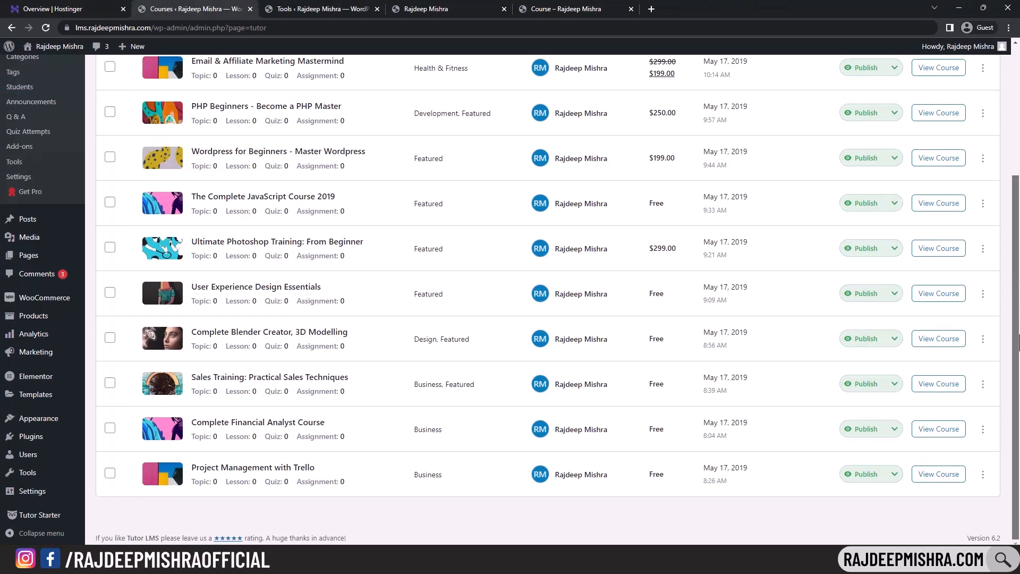
- Start a new course with Add New at the top of the Courses list
scroll(422, 129, "up", 4)
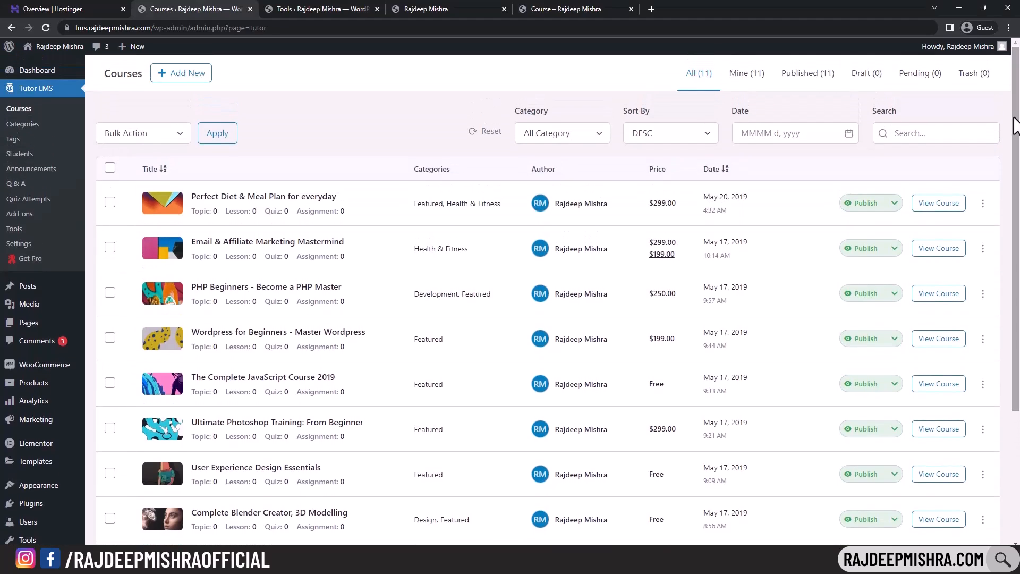
left_click(190, 74)
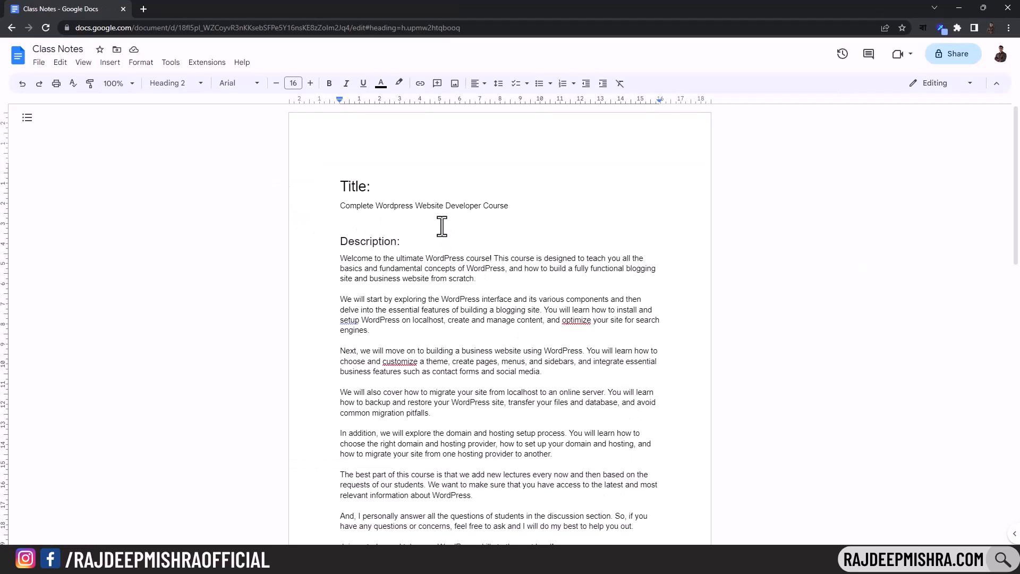
- Check the existing Wordpress for Beginners course page for reference, then return to the editor
scroll(446, 234, "down", 6)
scroll(442, 226, "down", 3)
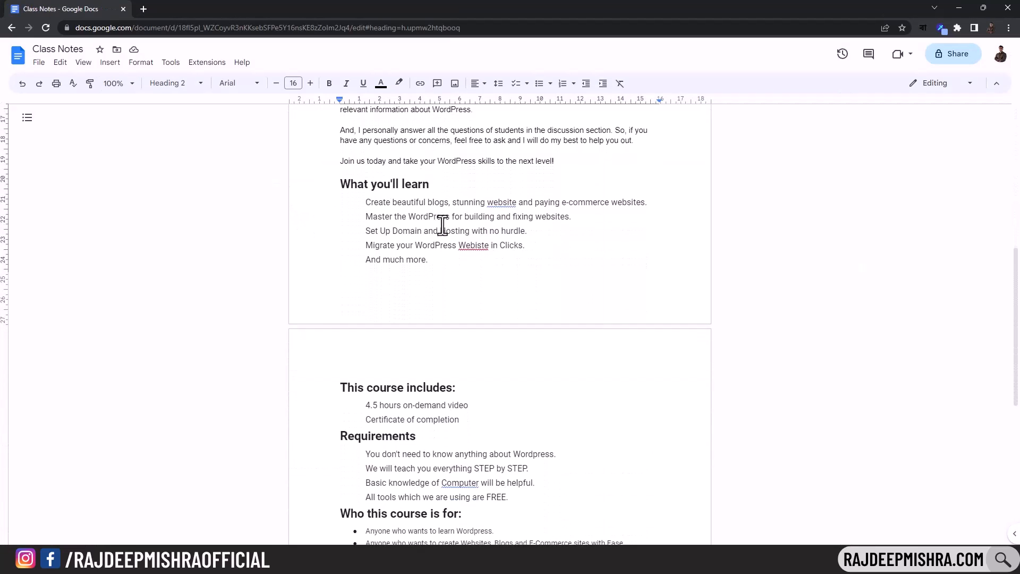
scroll(669, 526, "up", 9)
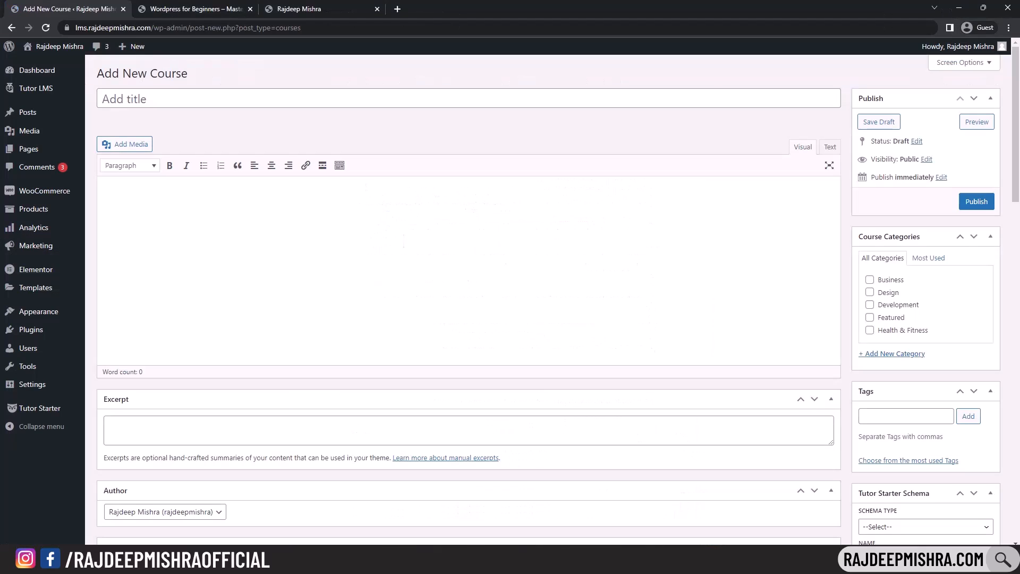
left_click(202, 8)
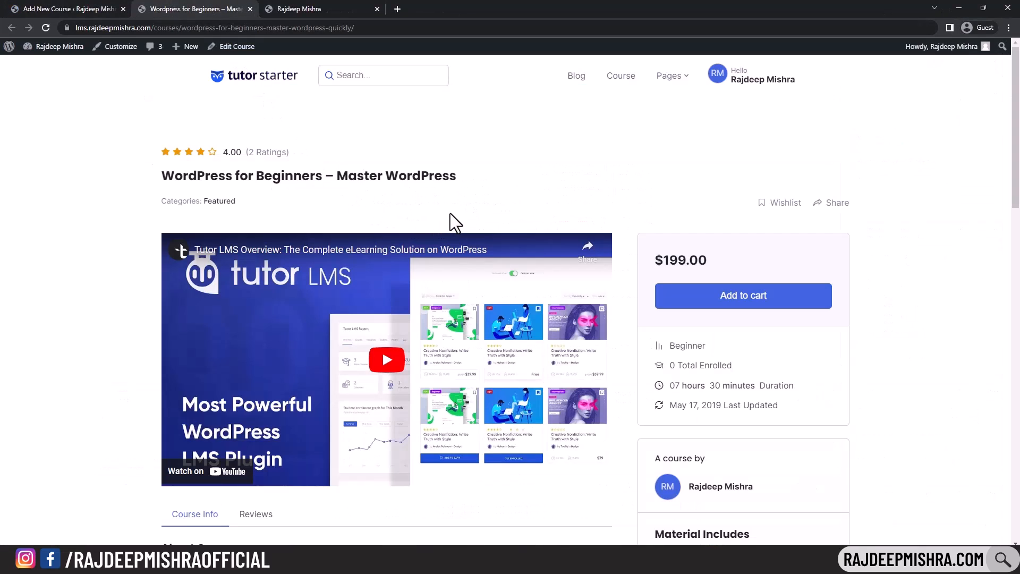
scroll(451, 213, "down", 8)
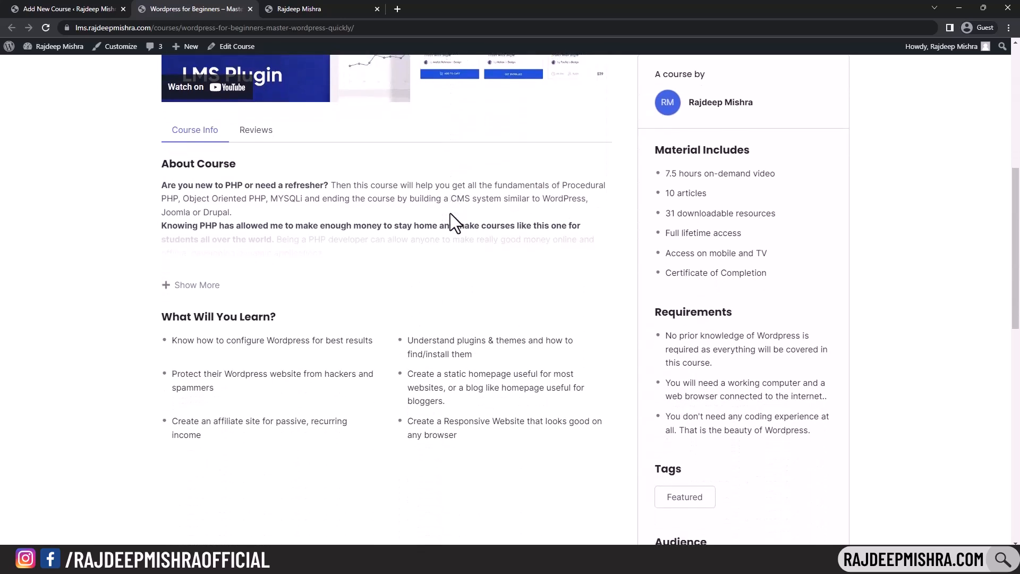
scroll(450, 212, "up", 10)
left_click(103, 9)
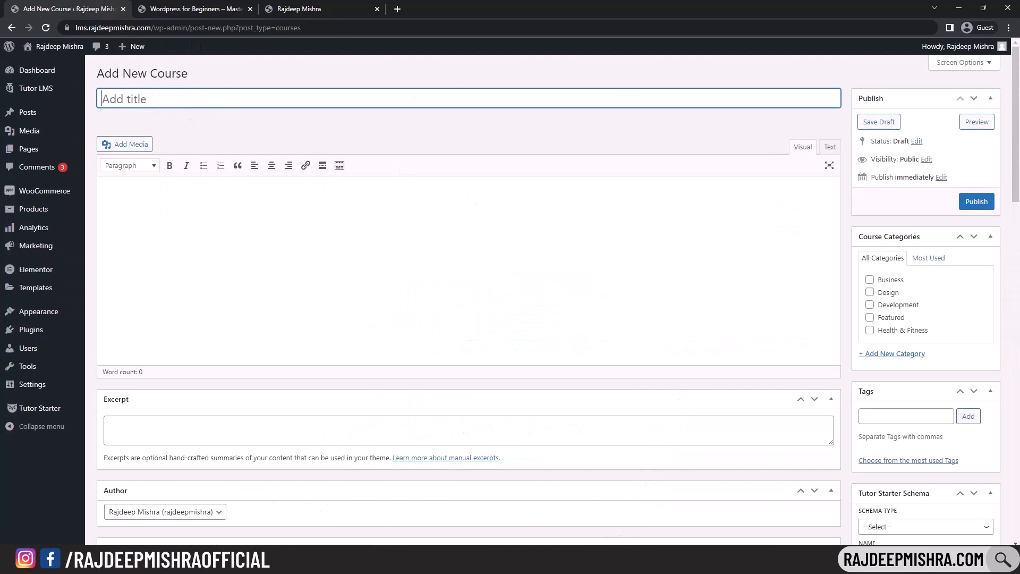
- Copy 'Complete Wordpress Website Developer Course' from the class notes into the course title
key("alt+Tab")
left_click(466, 194)
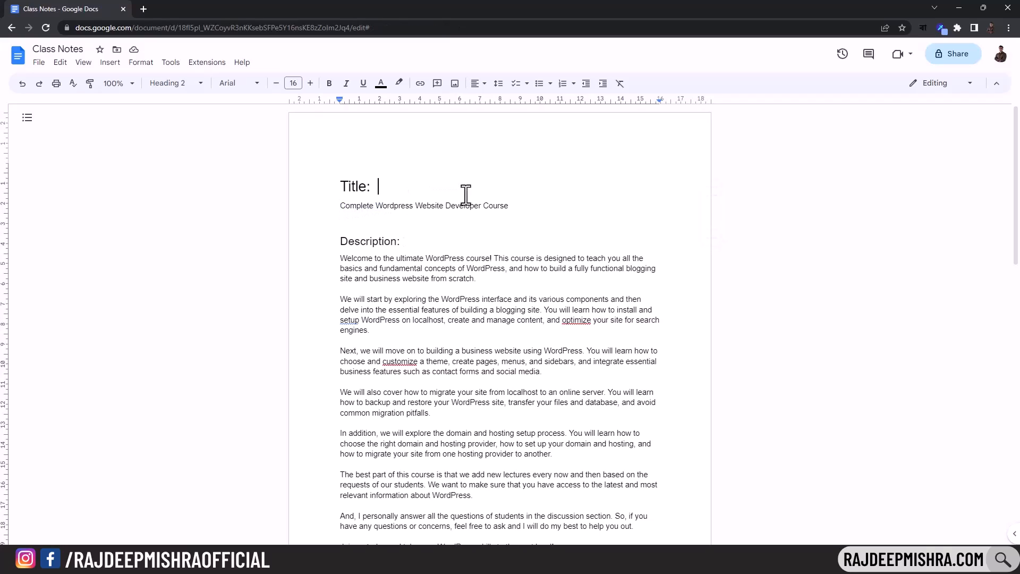
left_click_drag(465, 195, 508, 208)
key("ctrl+c")
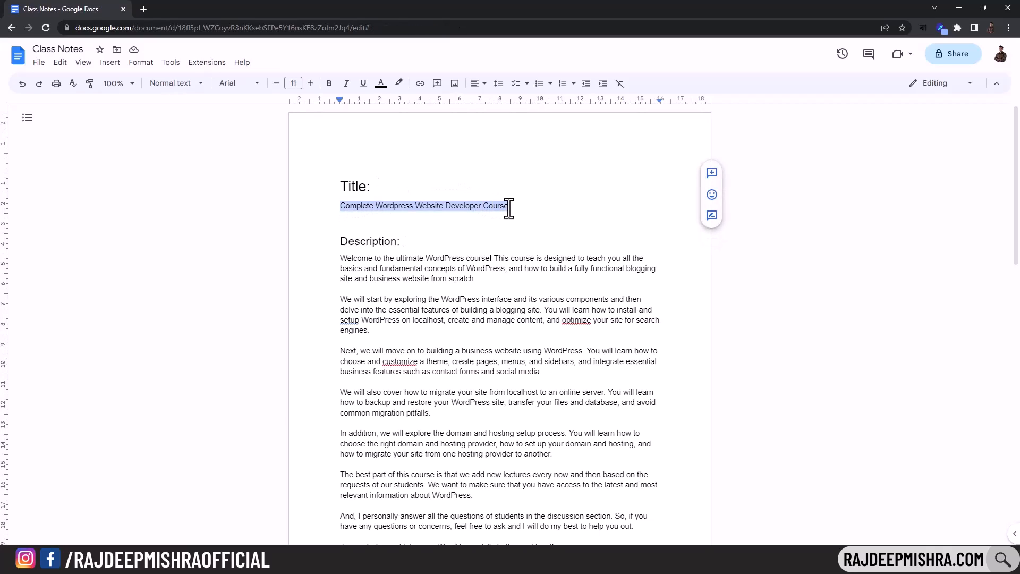
key("alt+Tab")
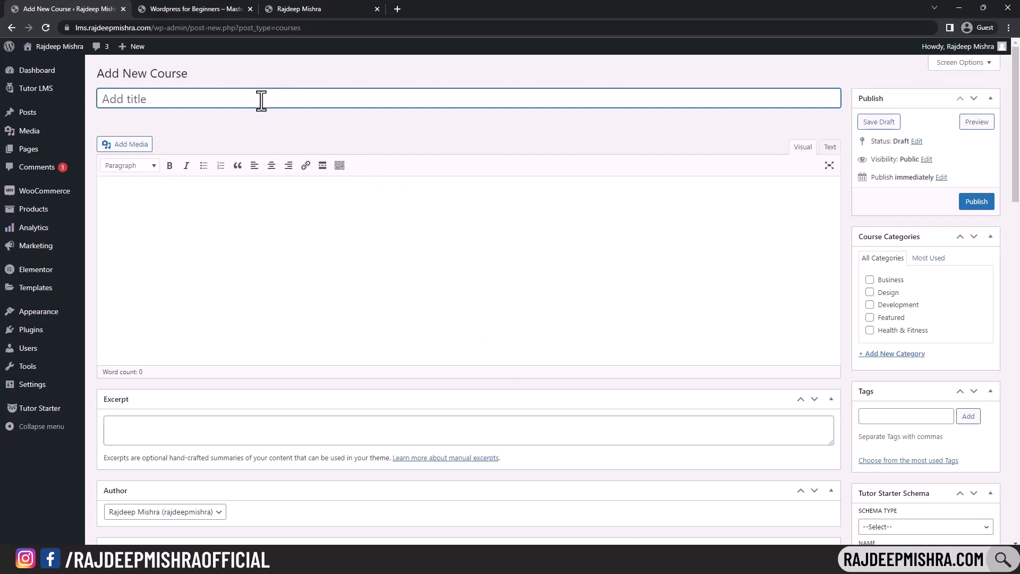
key("ctrl+v")
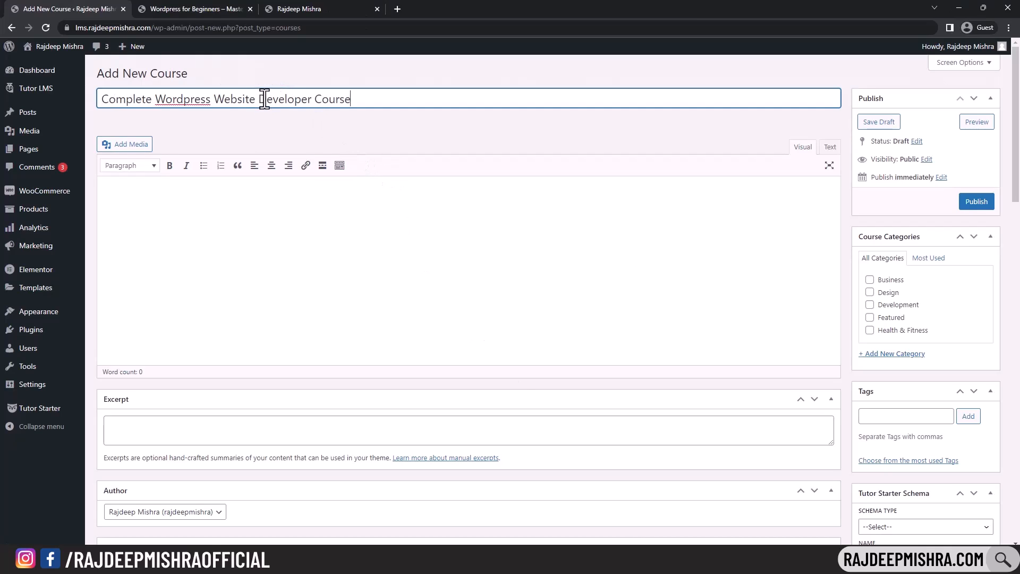
left_click(252, 198)
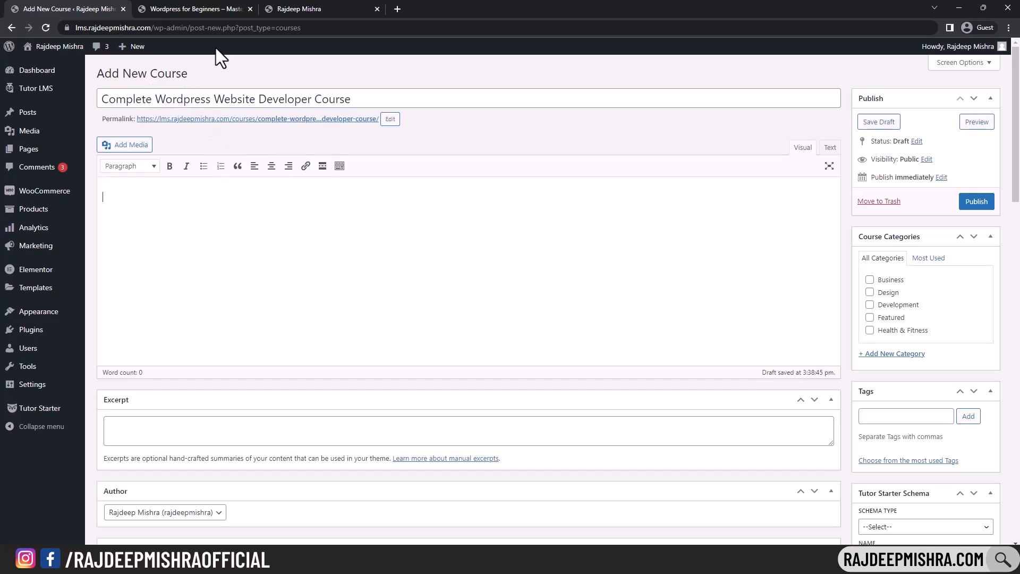
- Compare the example course page's title with the new course draft
left_click(201, 8)
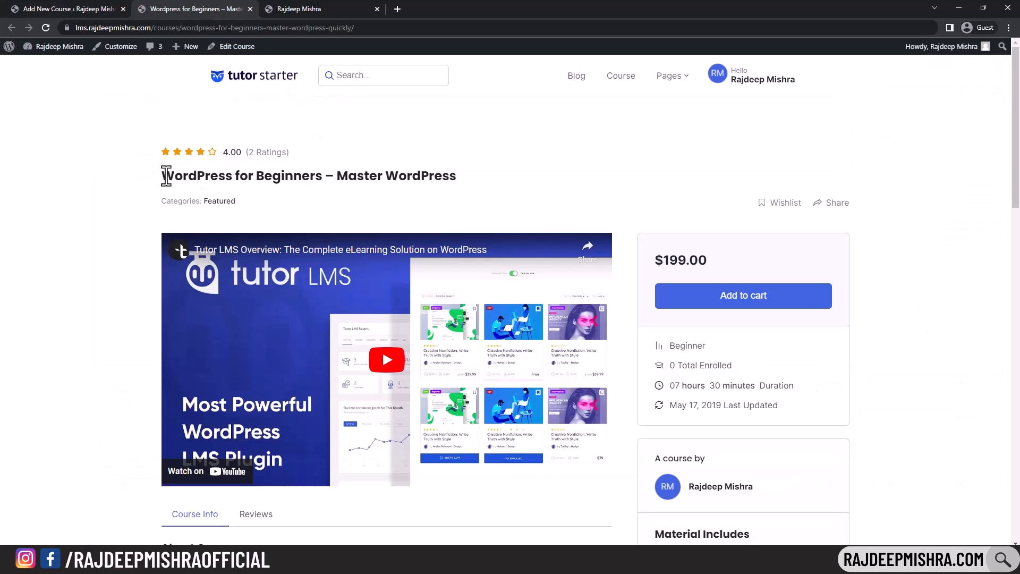
left_click_drag(166, 175, 456, 177)
left_click(64, 8)
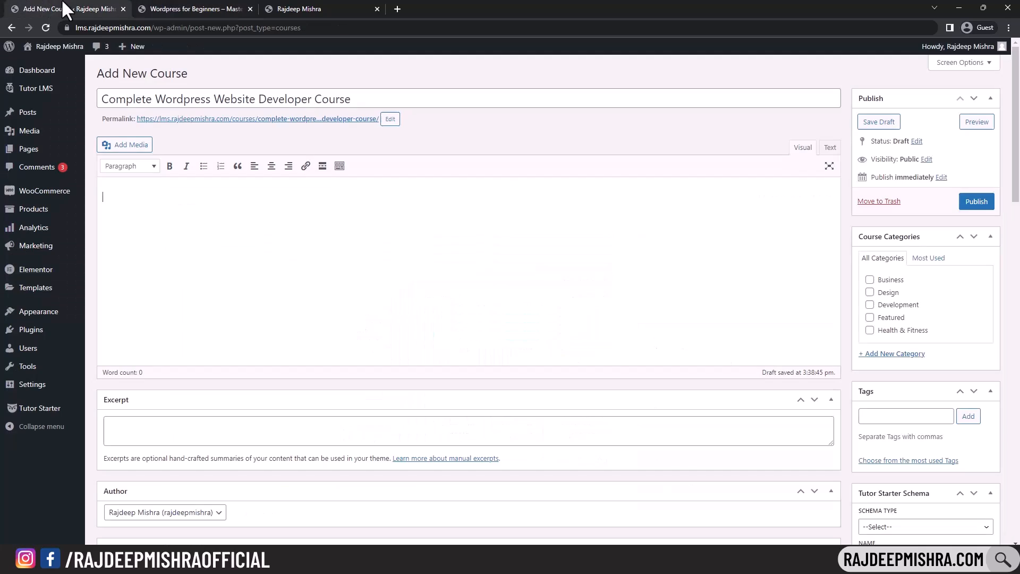
left_click(175, 9)
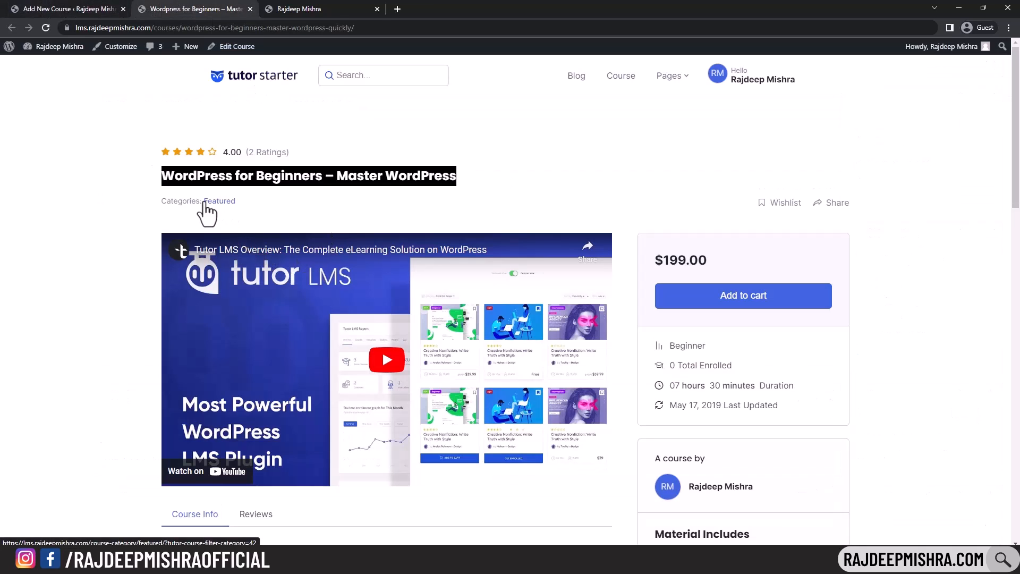
left_click(80, 8)
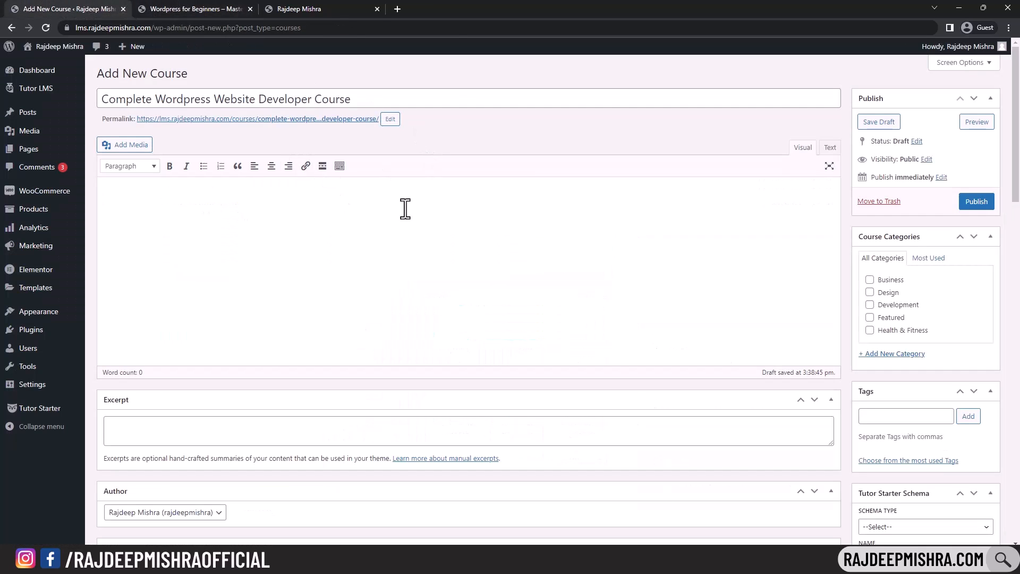
scroll(797, 255, "down", 4)
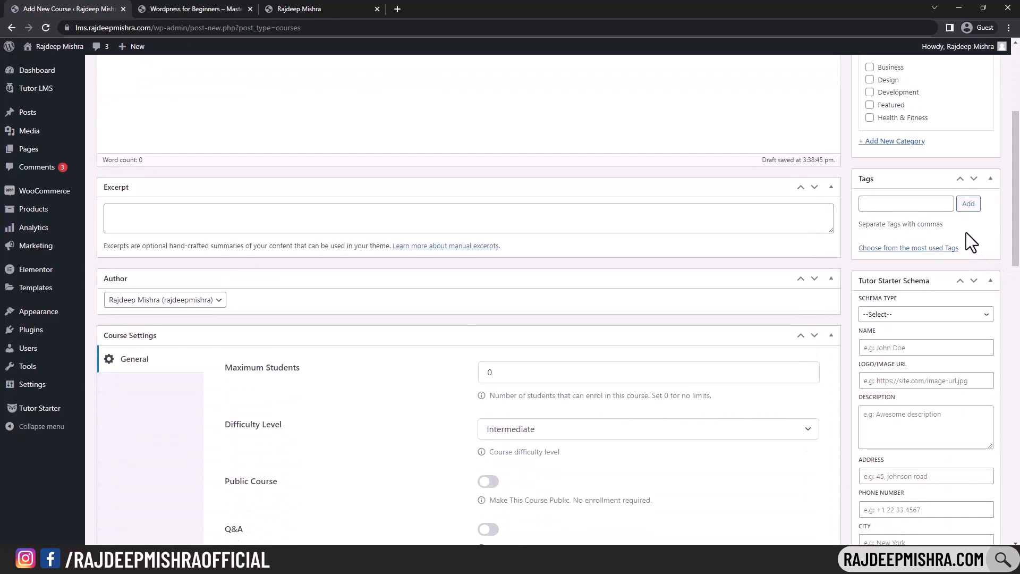
scroll(971, 241, "up", 4)
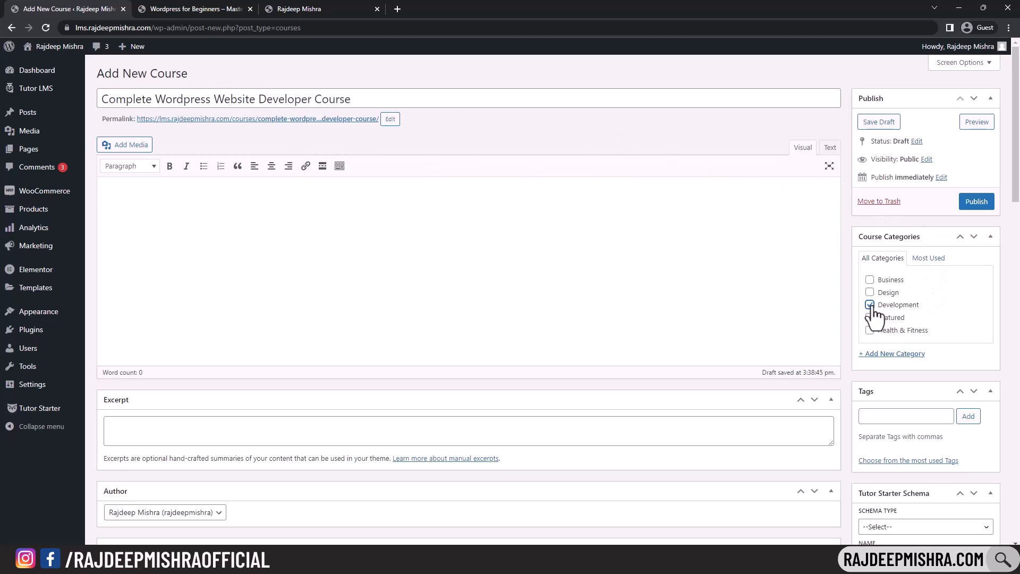
- Add 'wordpress' as a tag on the new course
left_click(897, 416)
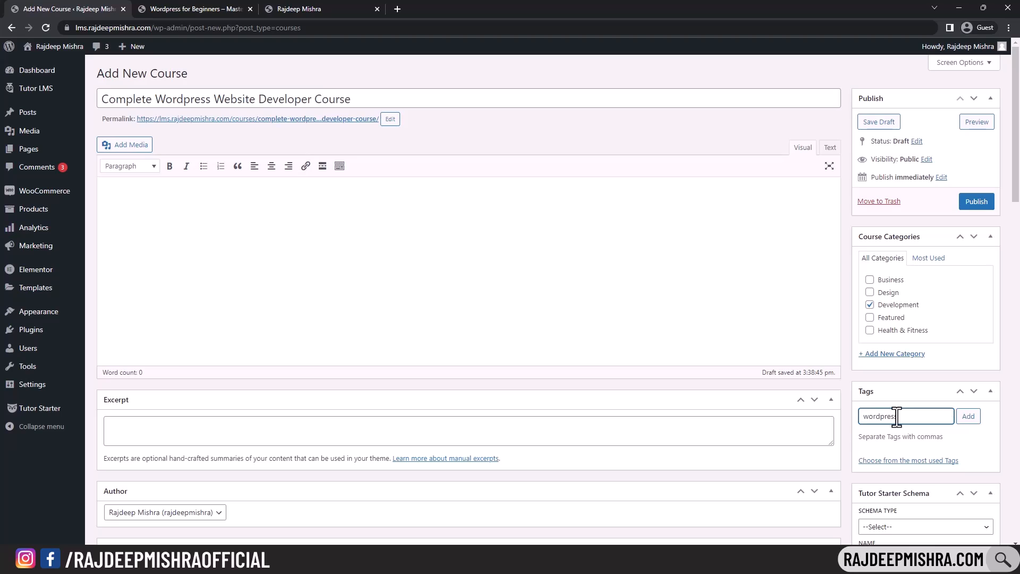
type("wordpress")
left_click(969, 418)
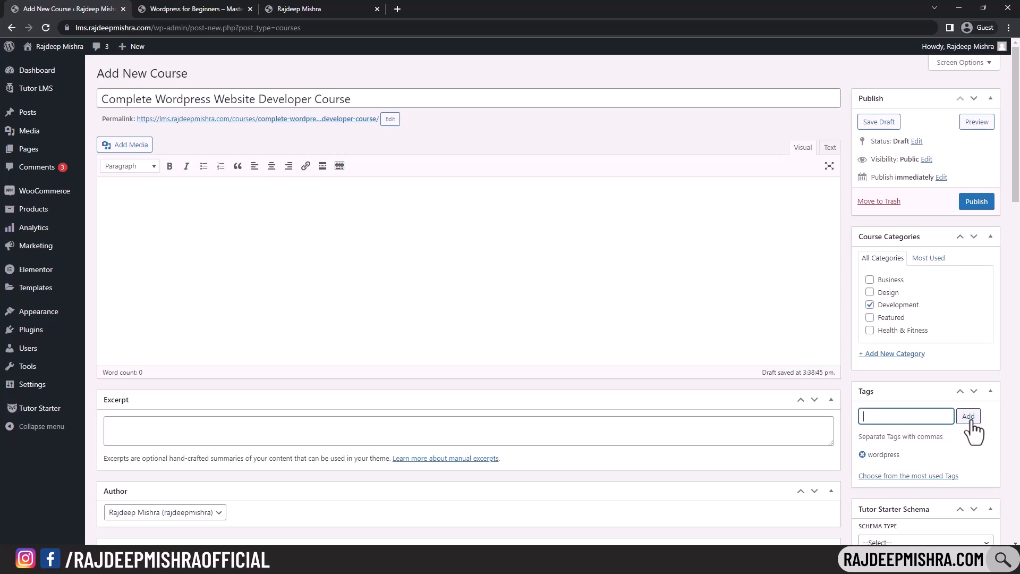
left_click(333, 228)
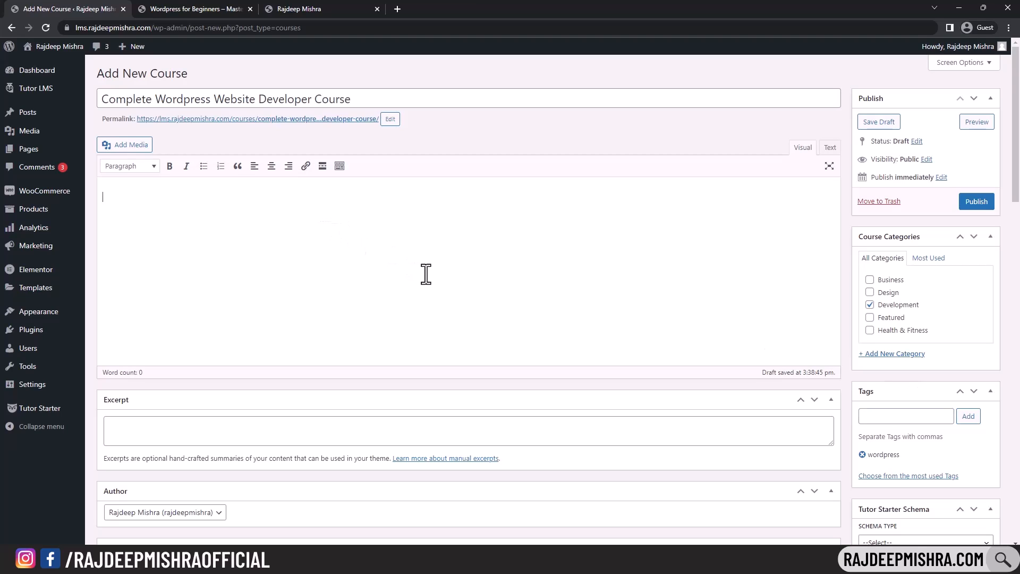
- Paste the description from the Class Notes document into the course body
left_click(611, 561)
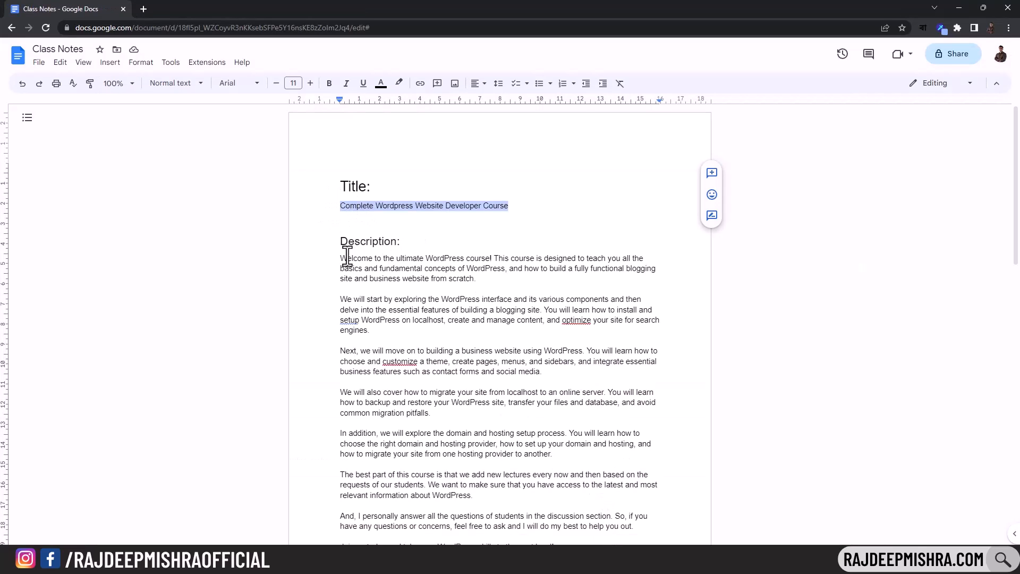
scroll(343, 260, "down", 2)
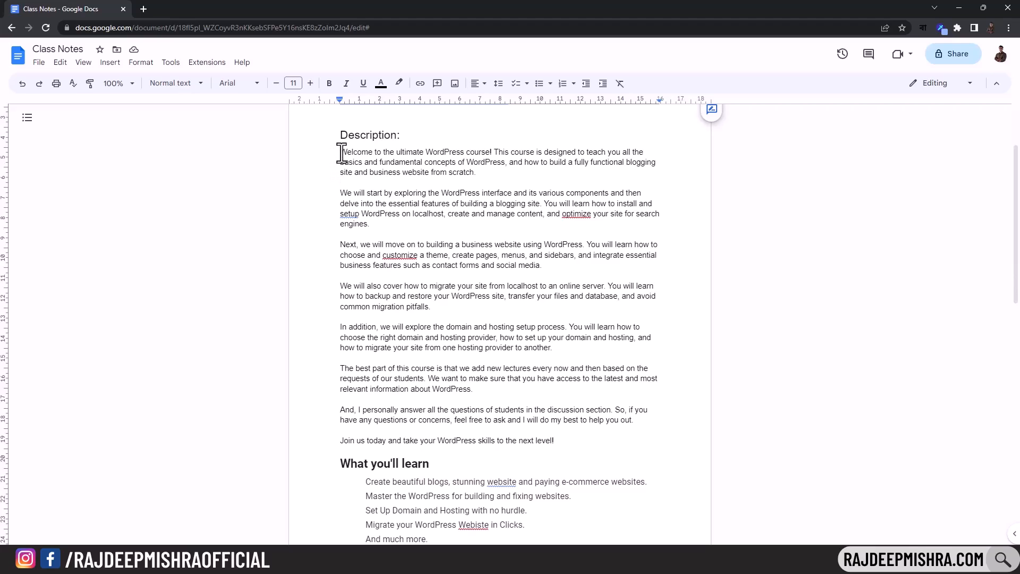
left_click_drag(340, 153, 598, 438)
key("ctrl+c")
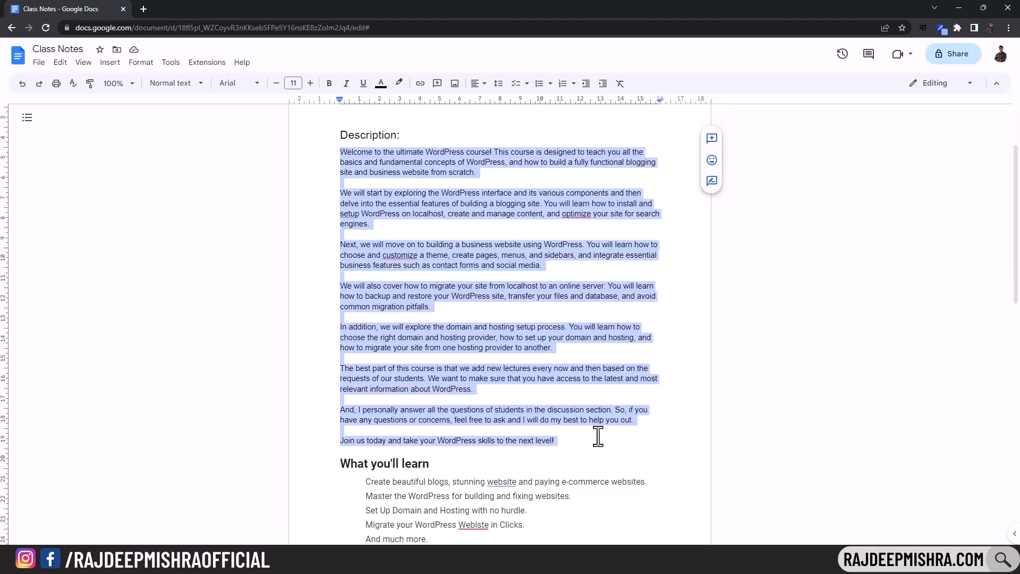
key("alt+Tab")
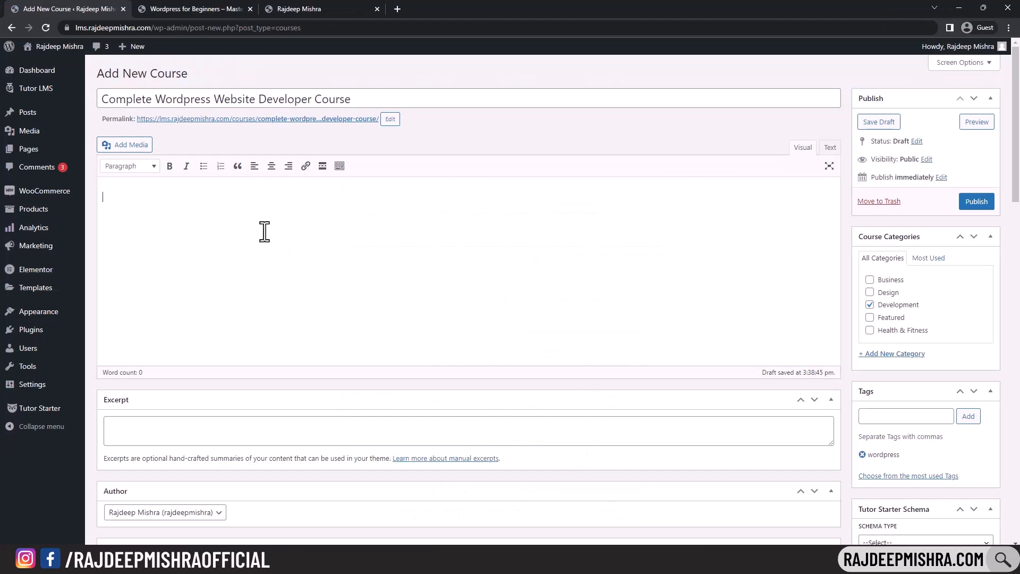
key("ctrl+v")
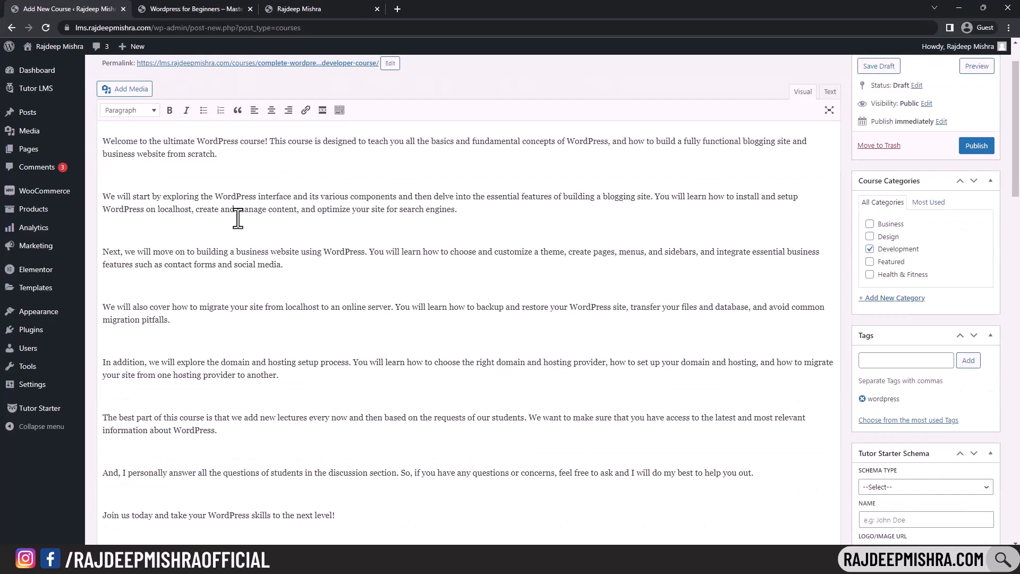
- Make the description's second paragraph bold, without italic
scroll(237, 218, "up", 1)
left_click(210, 253)
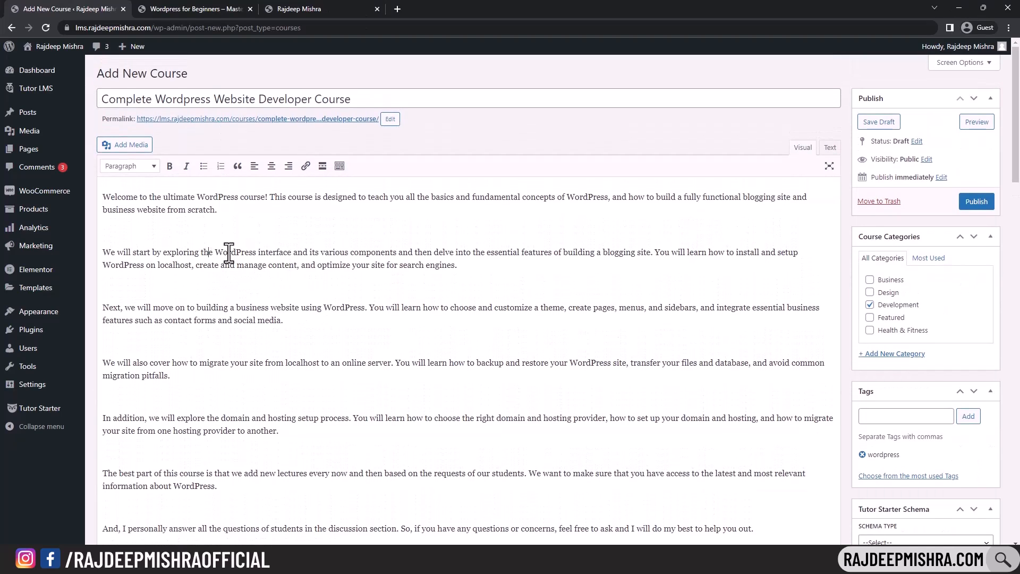
left_click_drag(105, 254, 457, 266)
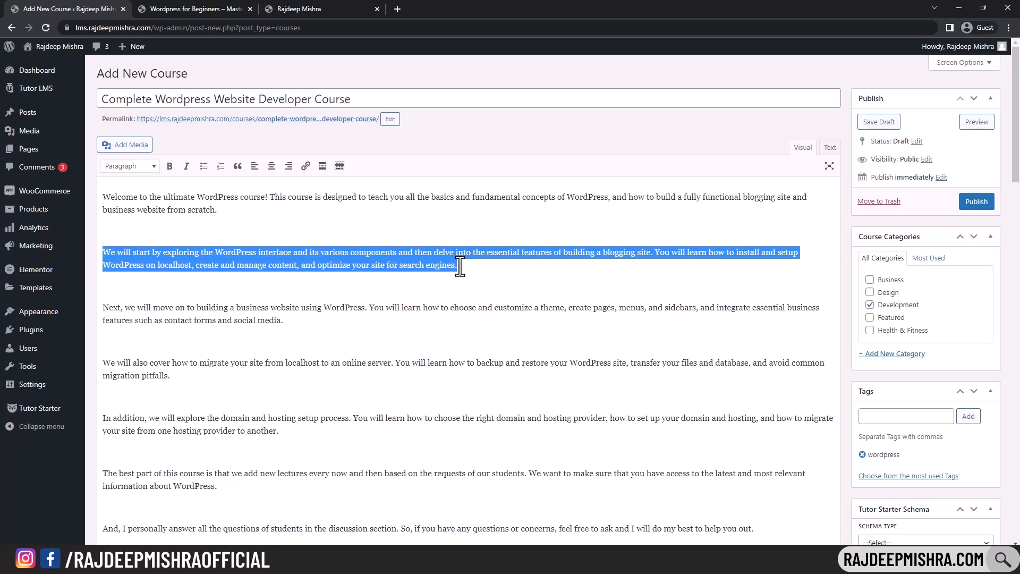
left_click(169, 165)
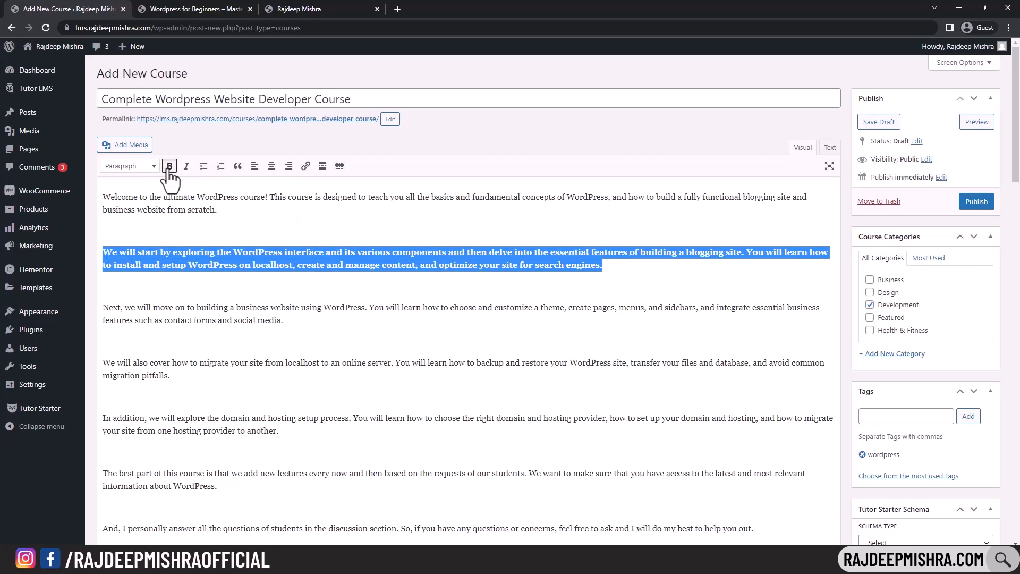
left_click(187, 170)
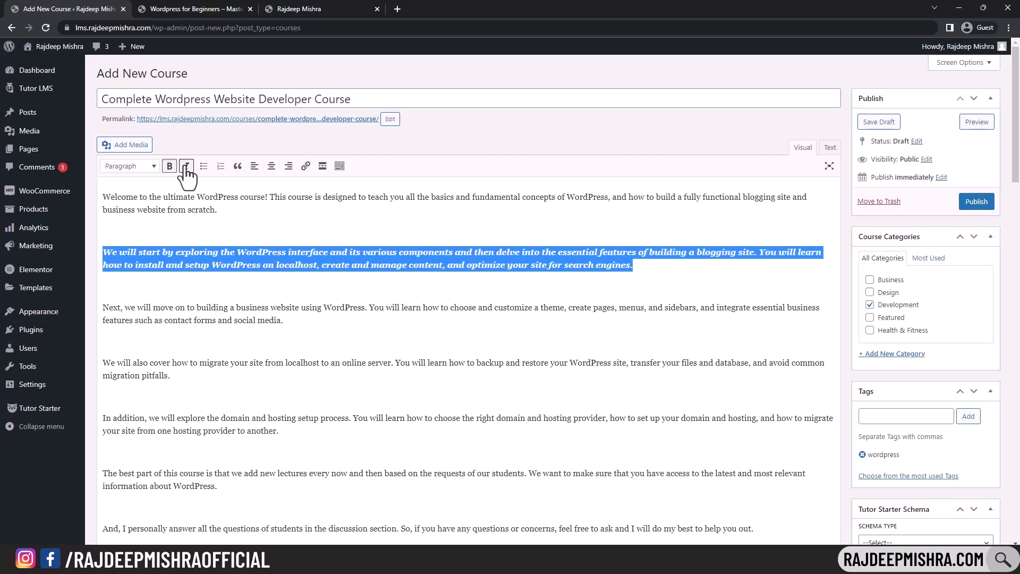
left_click(187, 170)
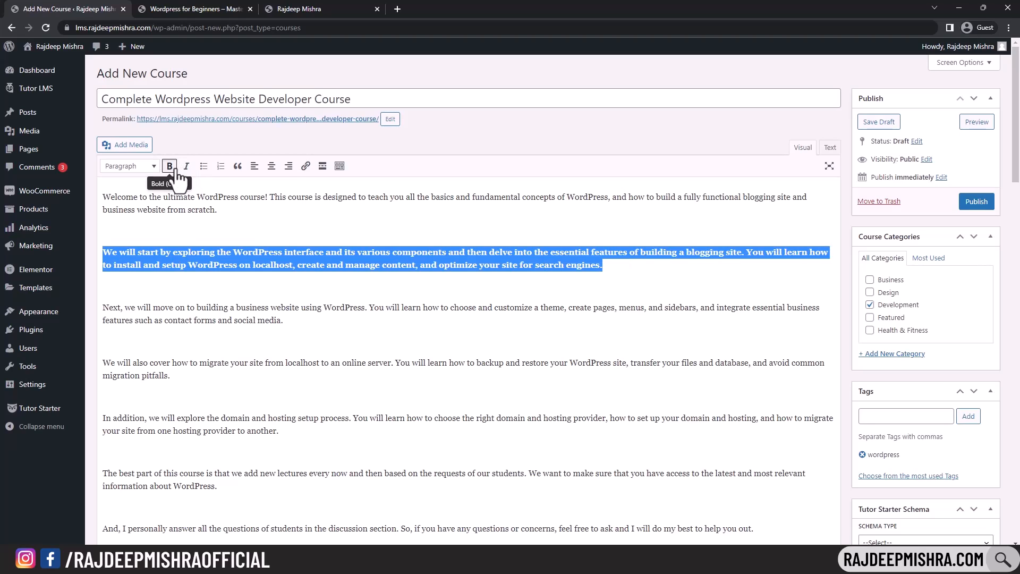
left_click(180, 4)
- Expand and review the example course's full About Course text
scroll(265, 229, "down", 8)
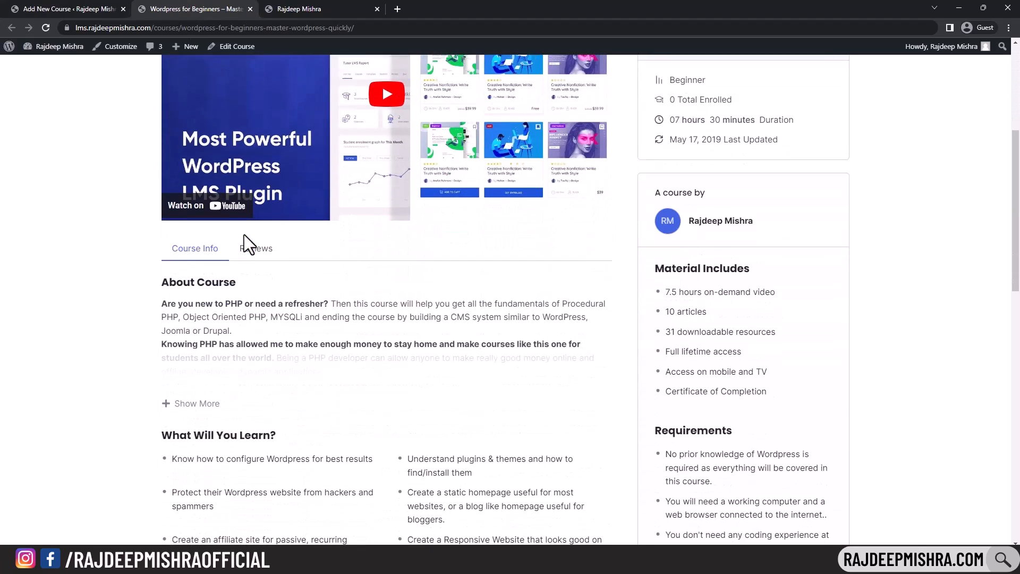
left_click(194, 245)
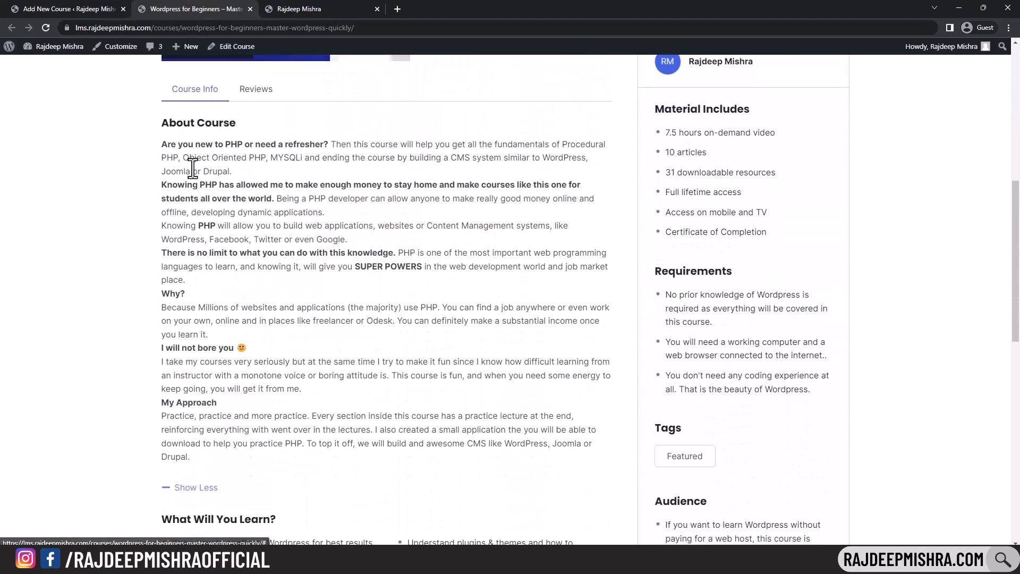
left_click_drag(165, 144, 237, 429)
left_click(215, 121)
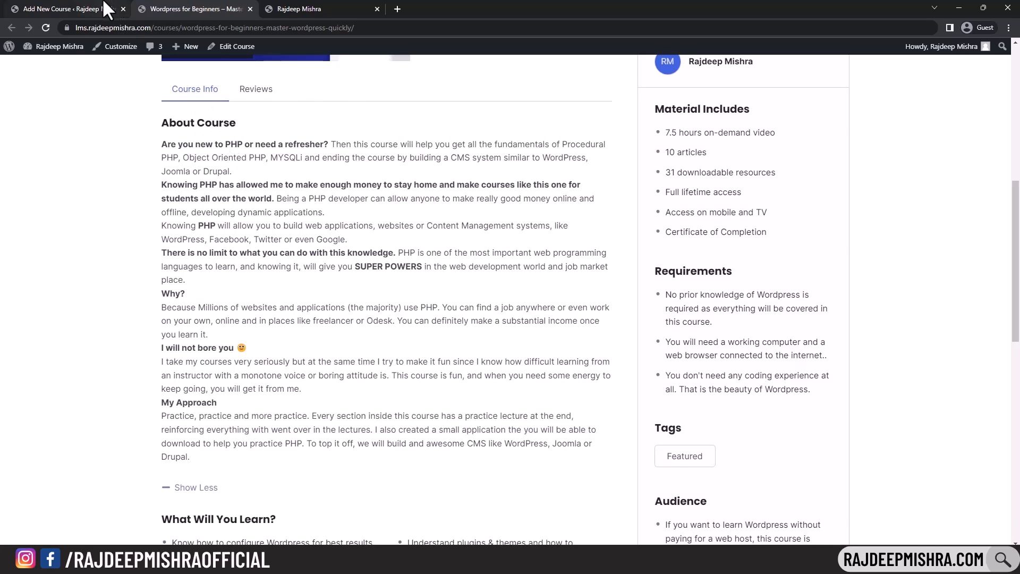
- In the course draft's Course Settings, start editing the Maximum Students value
left_click(79, 9)
scroll(285, 292, "down", 8)
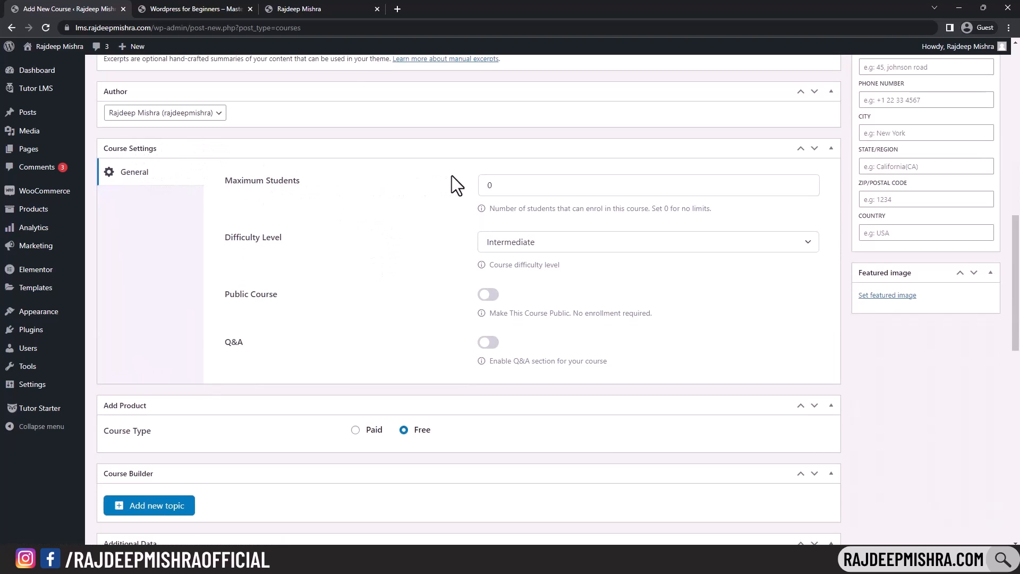
left_click(524, 186)
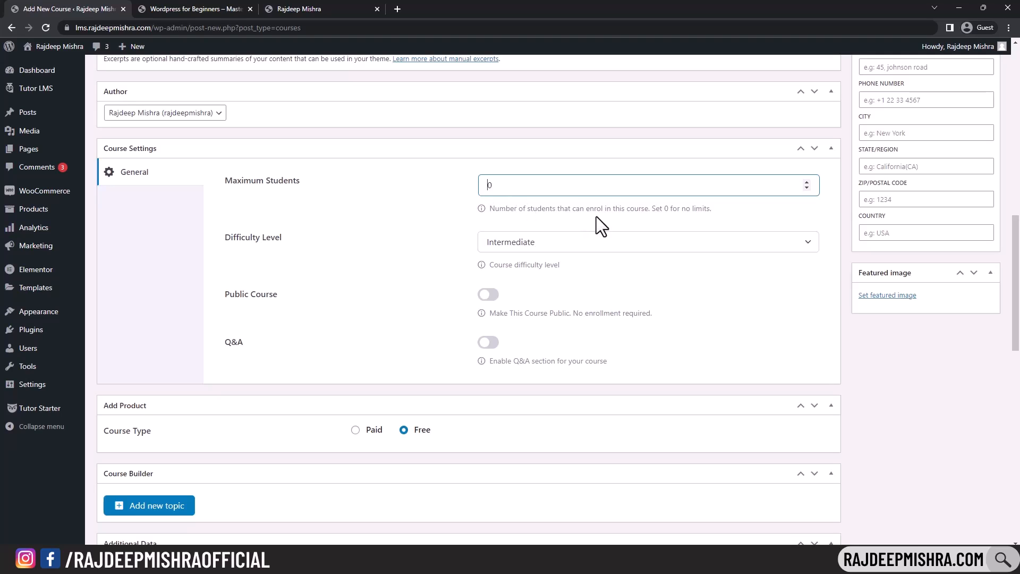
- Set the course Difficulty Level to All Levels
left_click_drag(492, 209, 713, 208)
left_click(735, 208)
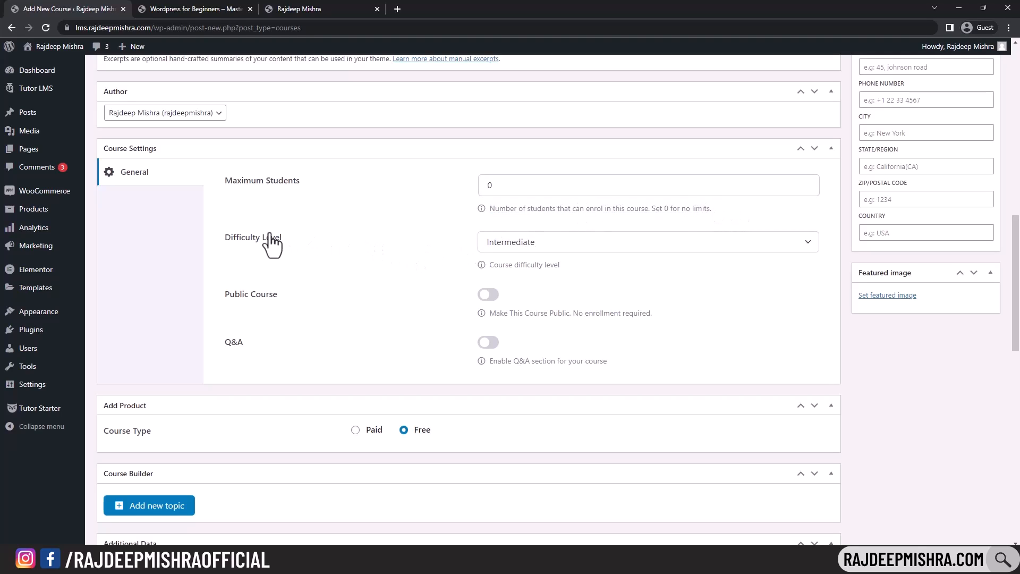
left_click(607, 250)
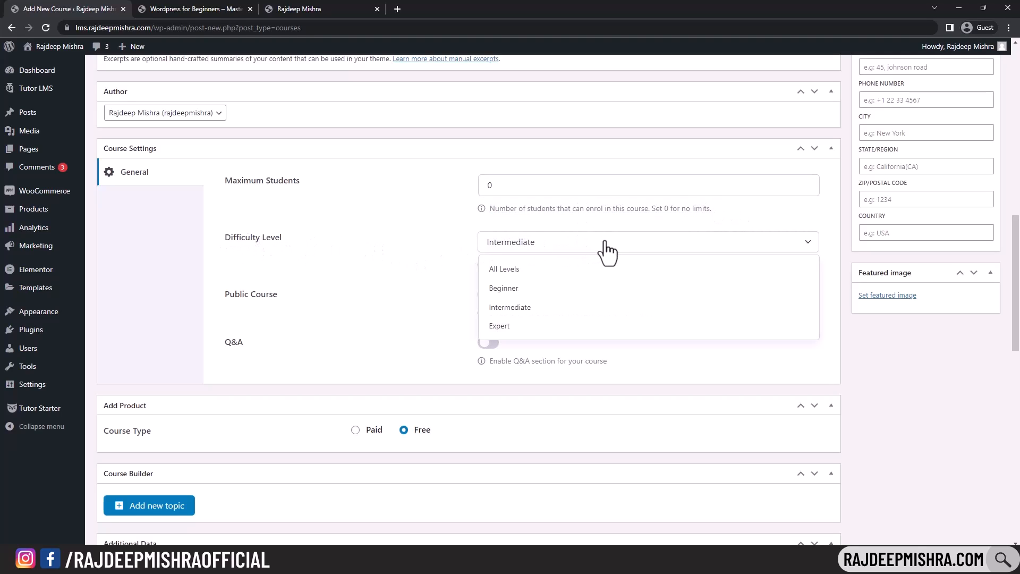
left_click(526, 269)
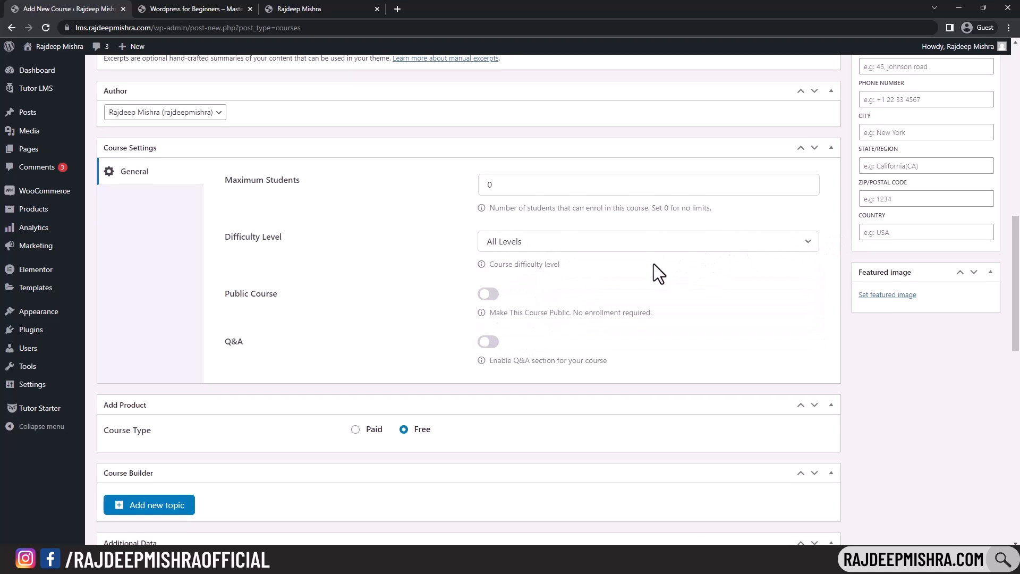
- Enable the Q&A section and leave the course type as Free
scroll(653, 263, "down", 1)
left_click(498, 291)
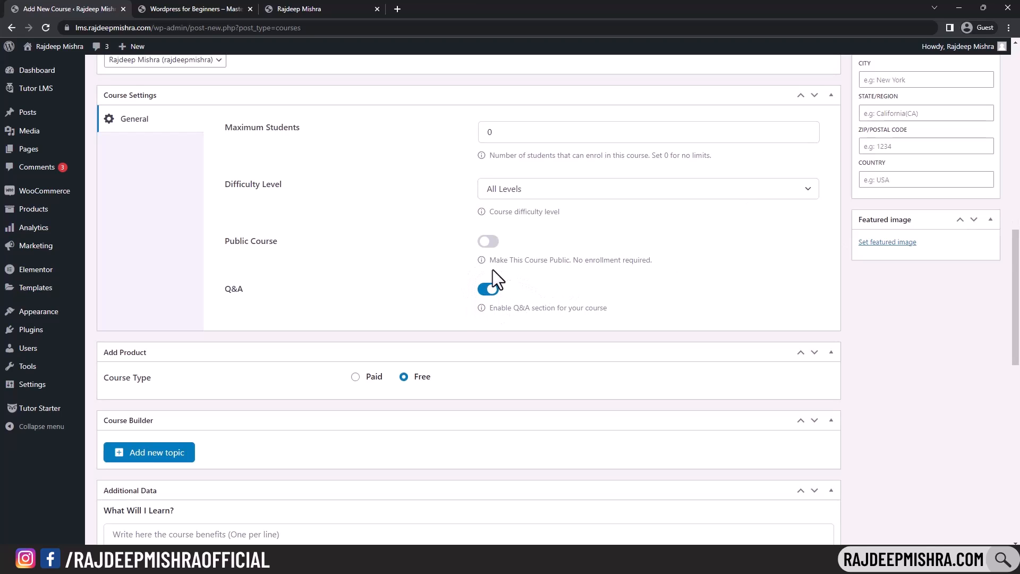
scroll(486, 270, "down", 2)
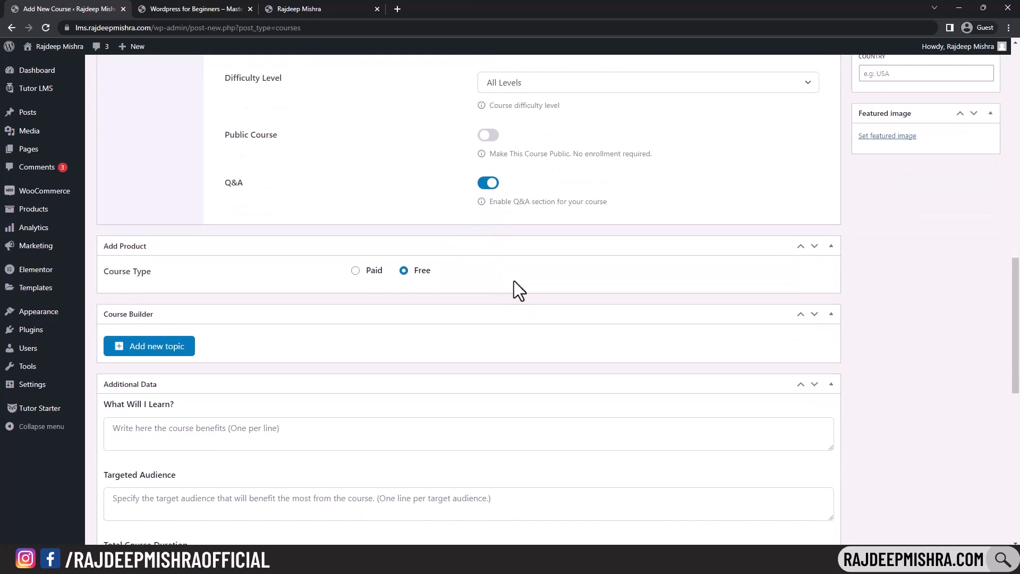
left_click(355, 271)
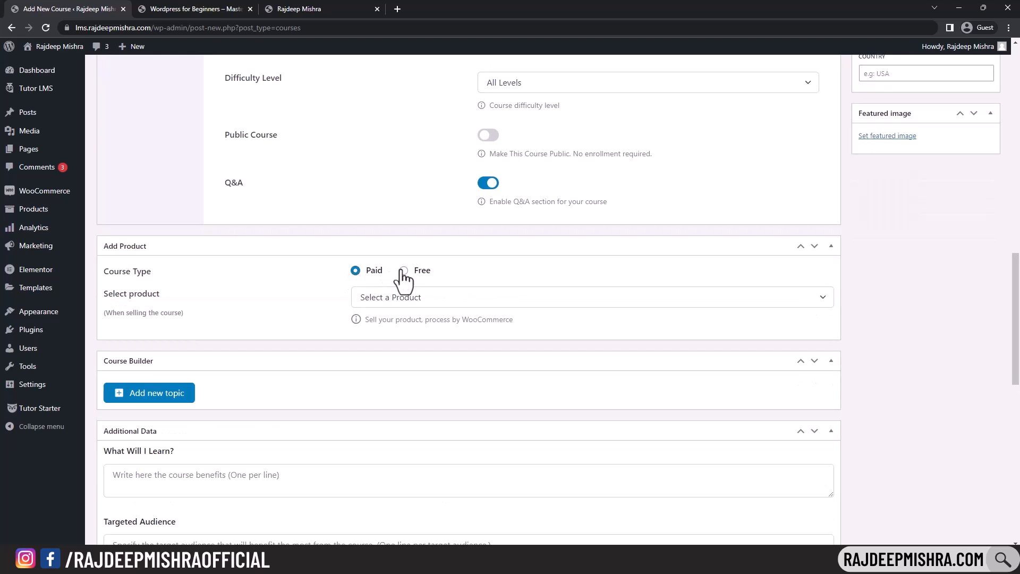
left_click(403, 271)
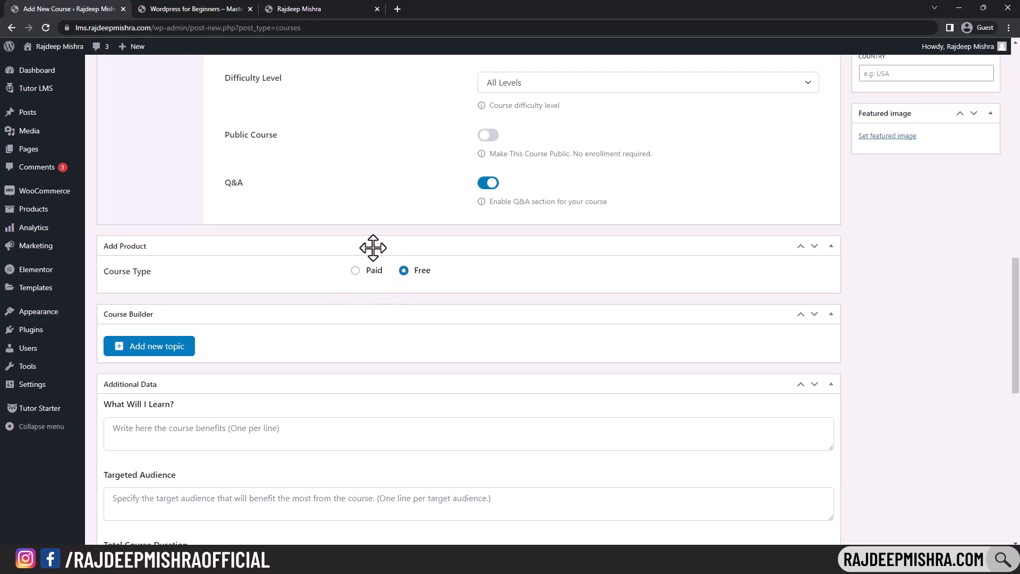
scroll(386, 253, "down", 2)
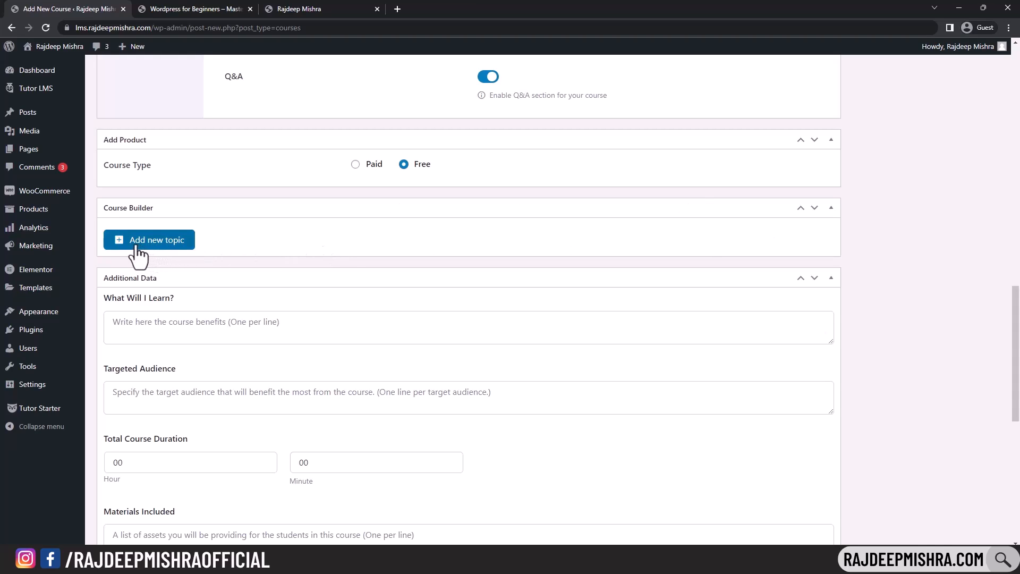
- Review the What Will You Learn? section on the WordPress for Beginners course page
scroll(137, 254, "down", 3)
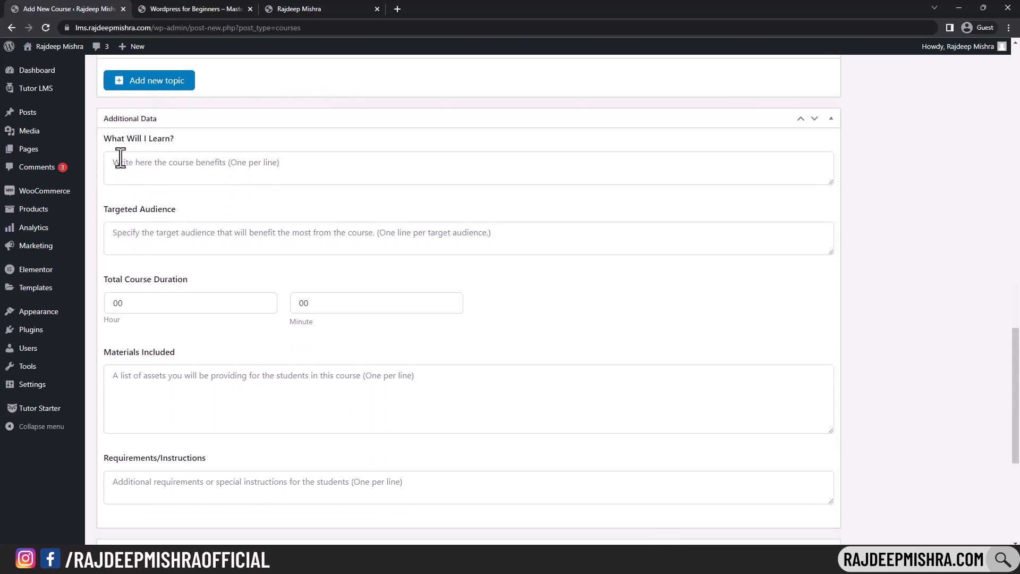
left_click(207, 9)
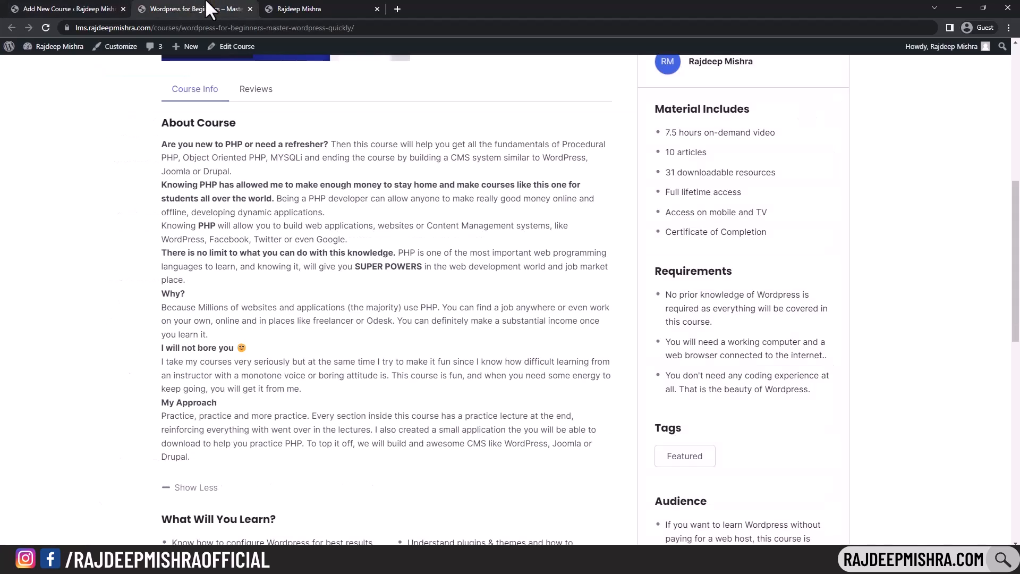
scroll(302, 234, "down", 3)
scroll(302, 228, "down", 3)
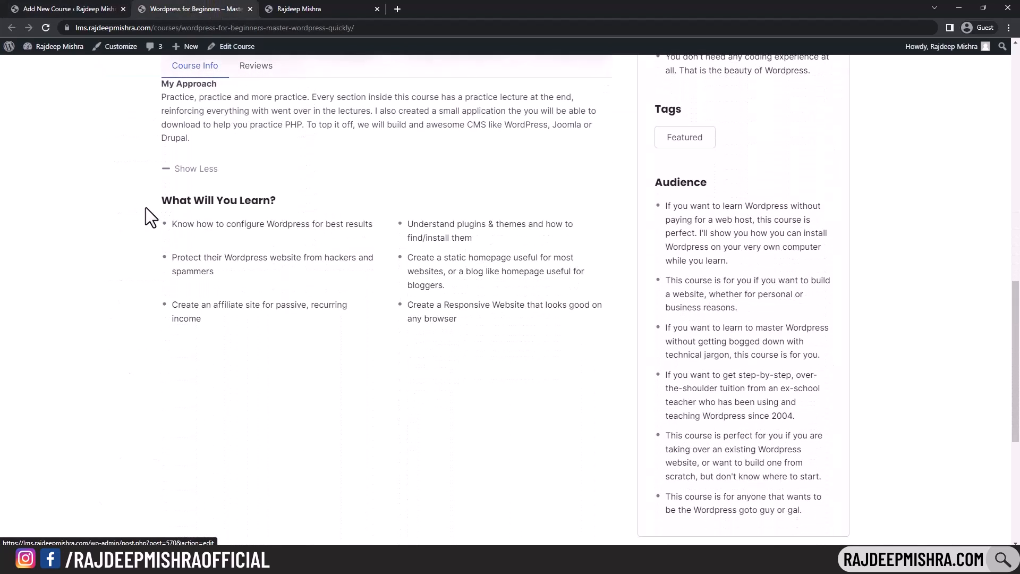
left_click_drag(159, 199, 275, 205)
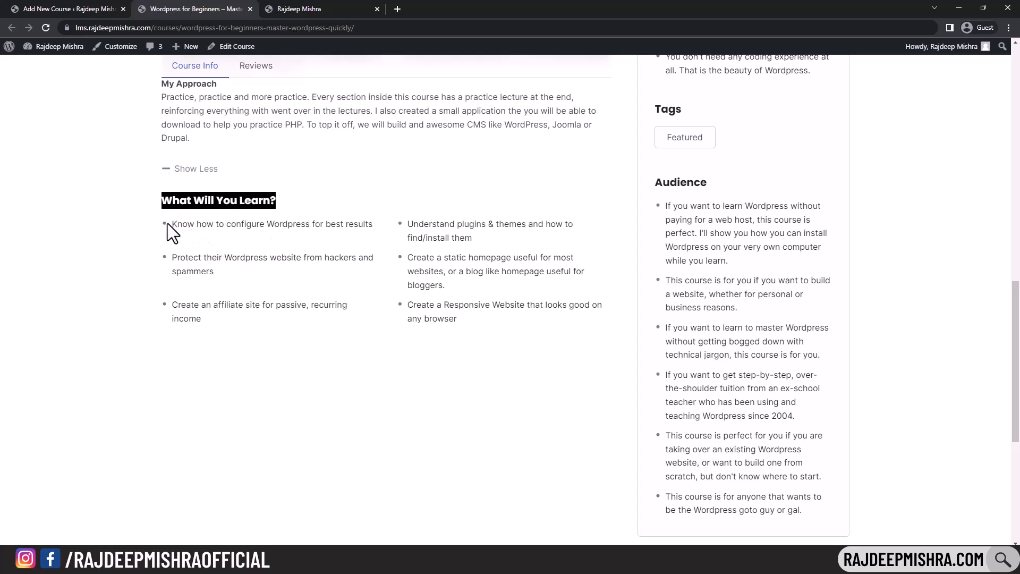
left_click_drag(170, 224, 178, 224)
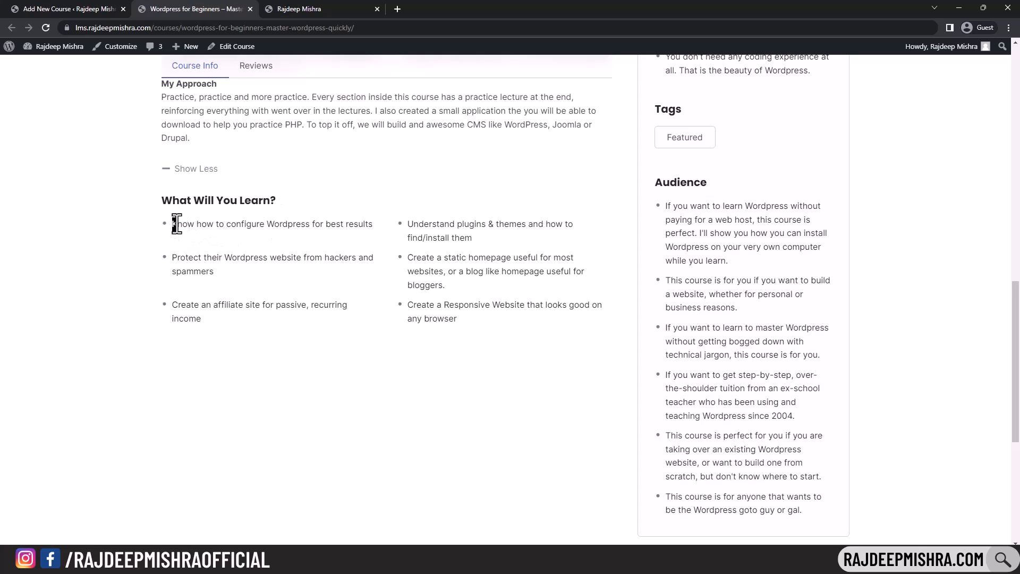
- Paste the five 'What you'll learn' bullets from the notes into What Will I Learn?
left_click(97, 8)
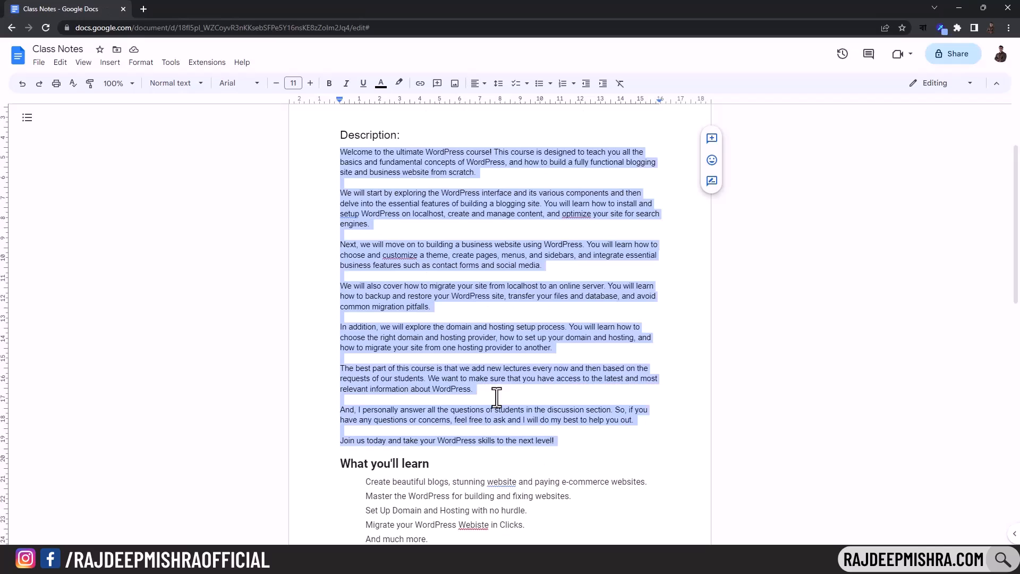
scroll(495, 399, "down", 5)
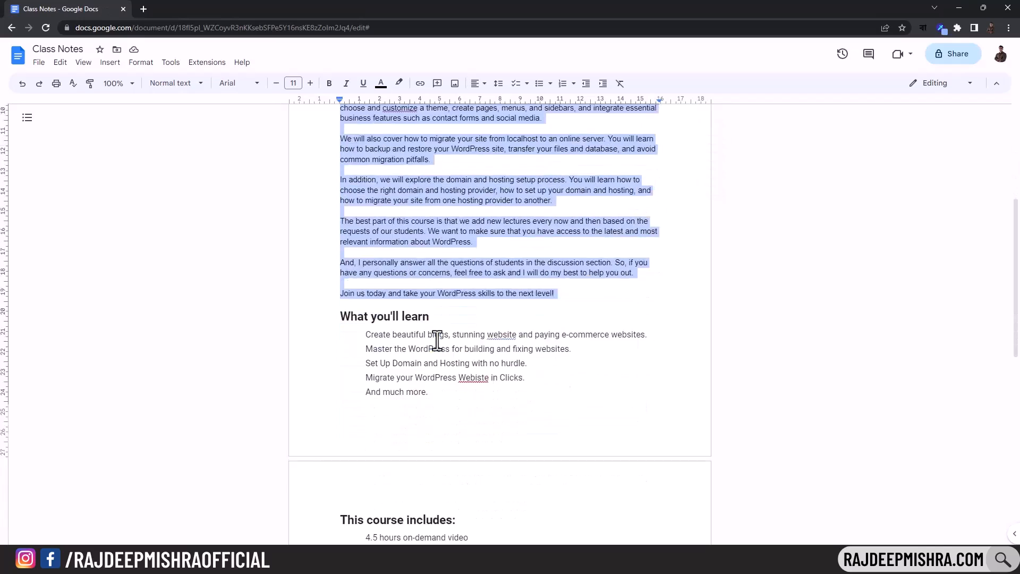
left_click_drag(369, 273, 430, 328)
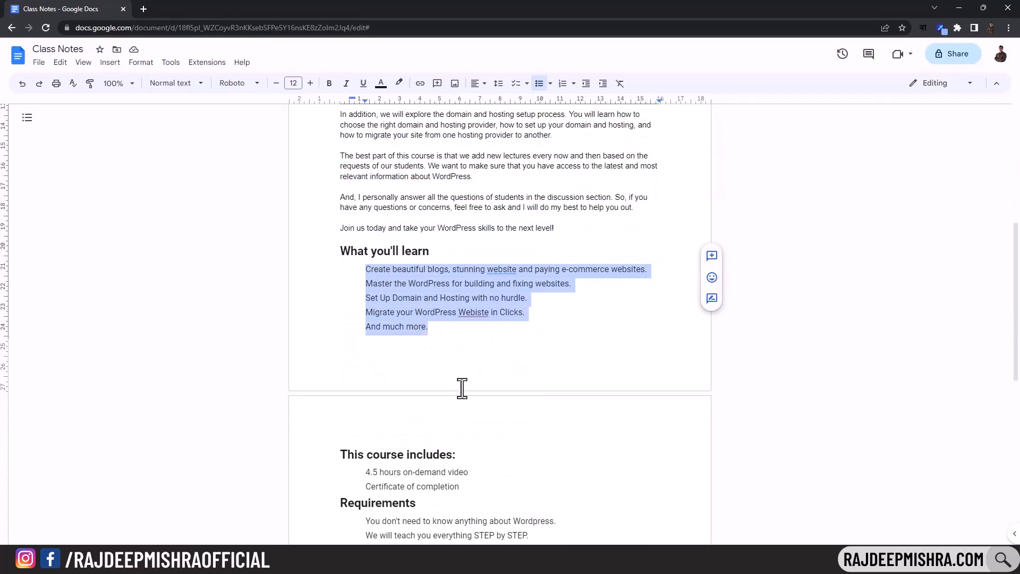
left_click(629, 558)
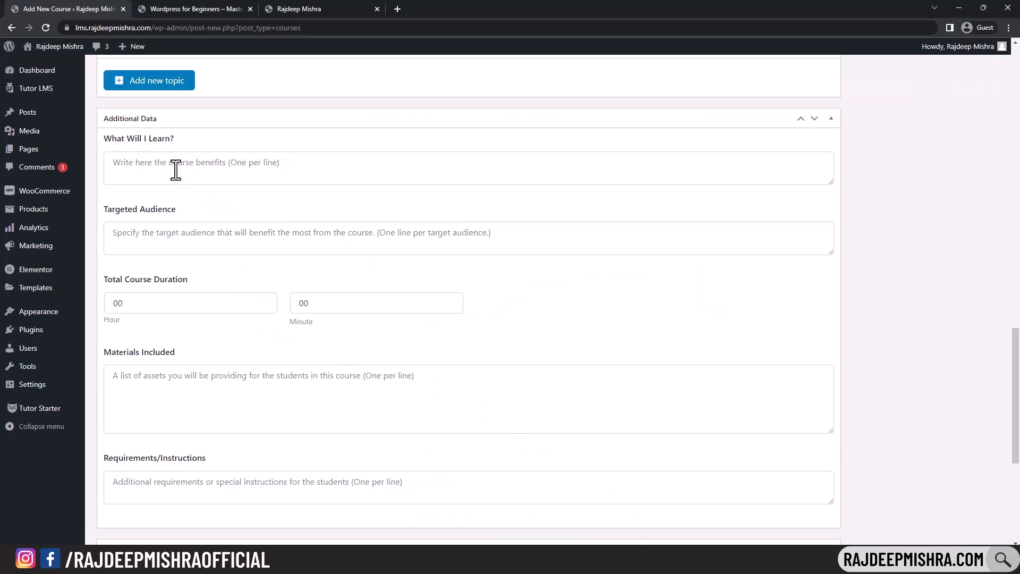
left_click(235, 166)
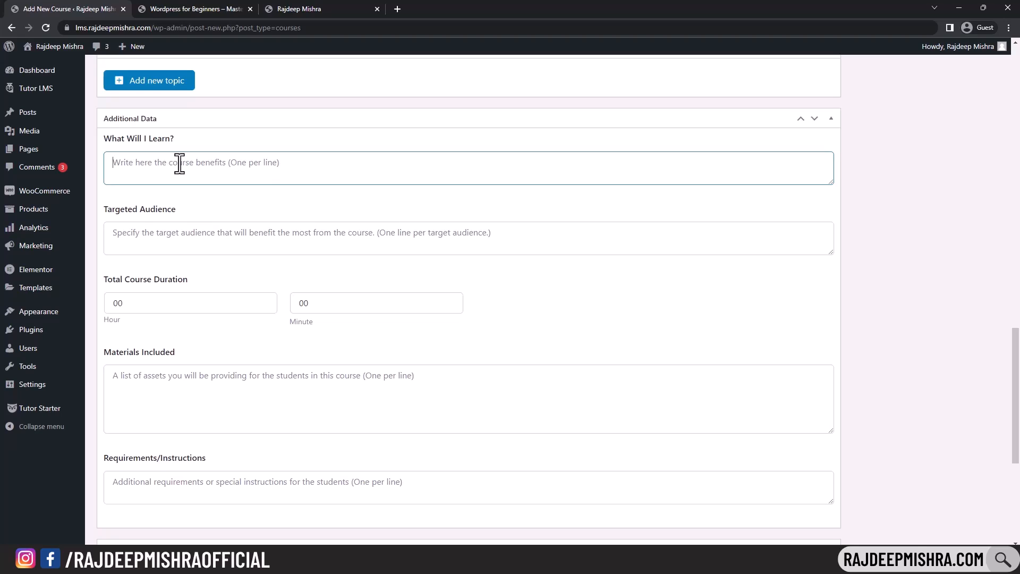
key("ctrl+v")
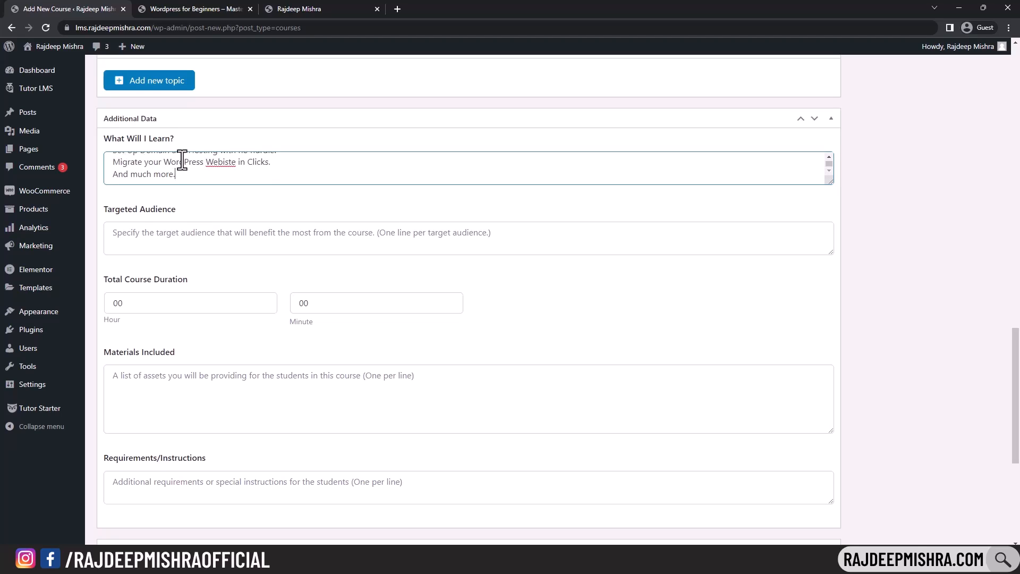
- Paste the four 'Who this course is for' bullets into Targeted Audience
left_click(161, 227)
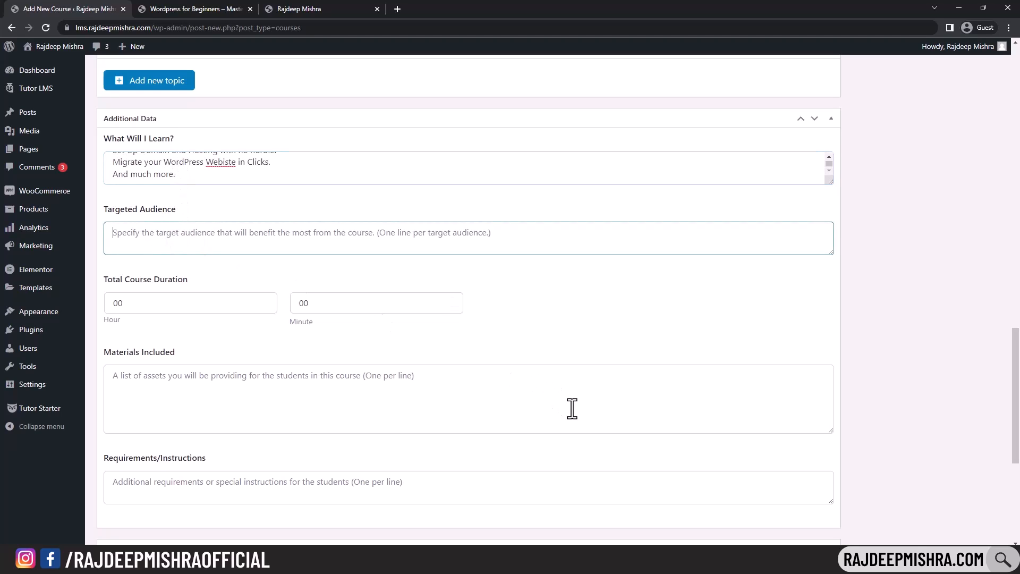
key("alt+Tab")
left_click_drag(365, 440, 539, 478)
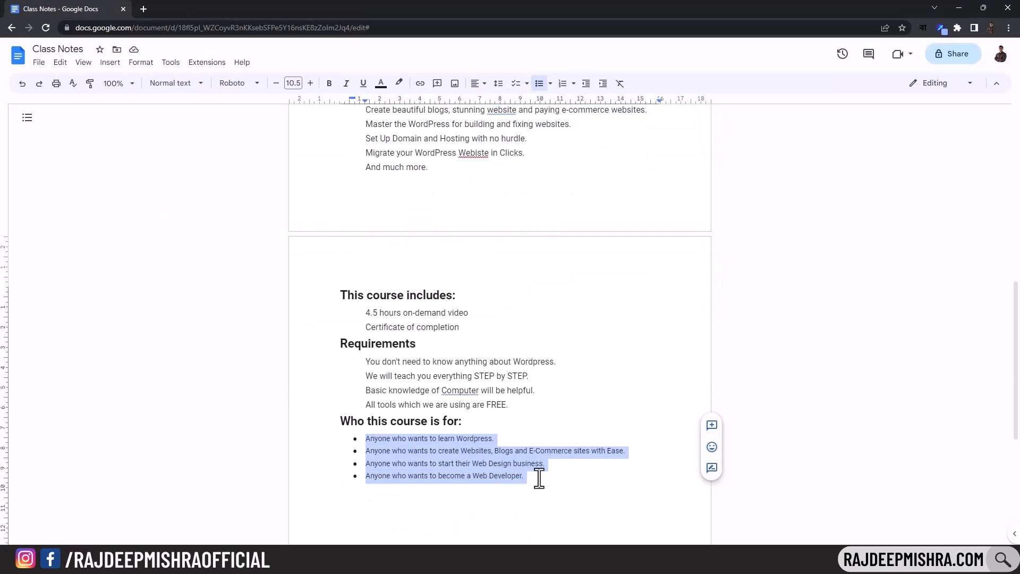
key("alt+Tab")
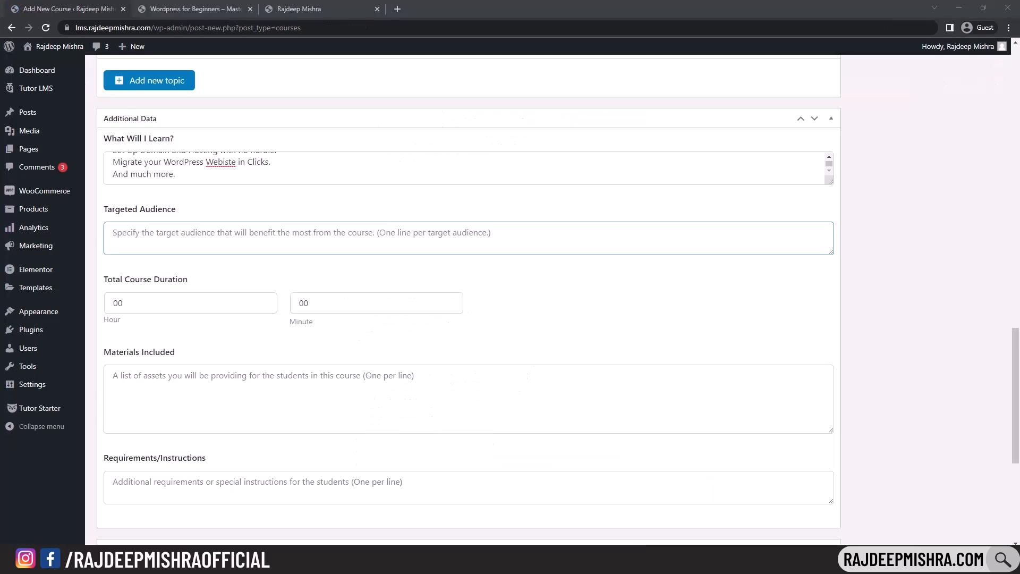
key("ctrl+v")
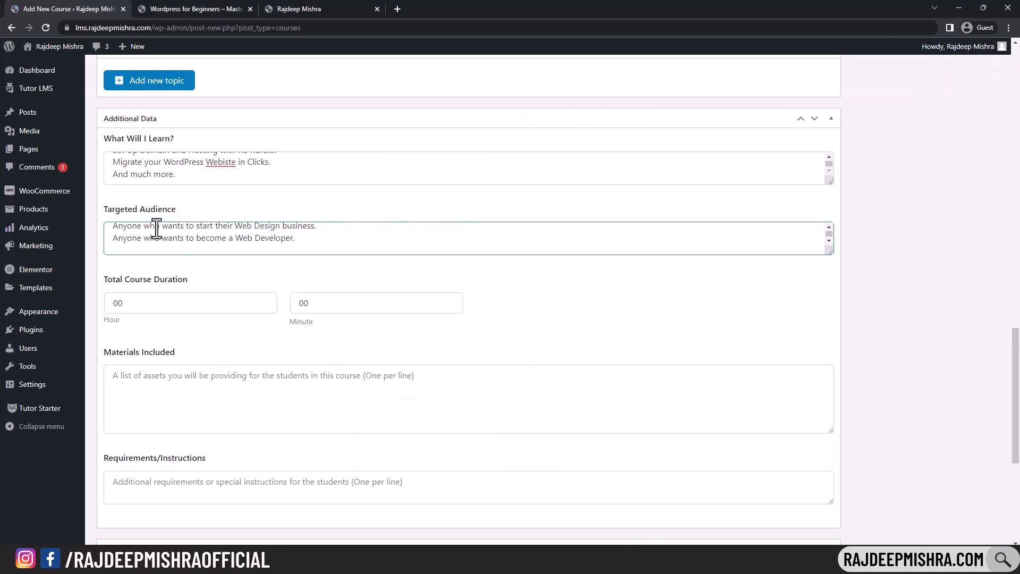
- Compare with the Audience list on the example course page
left_click(206, 8)
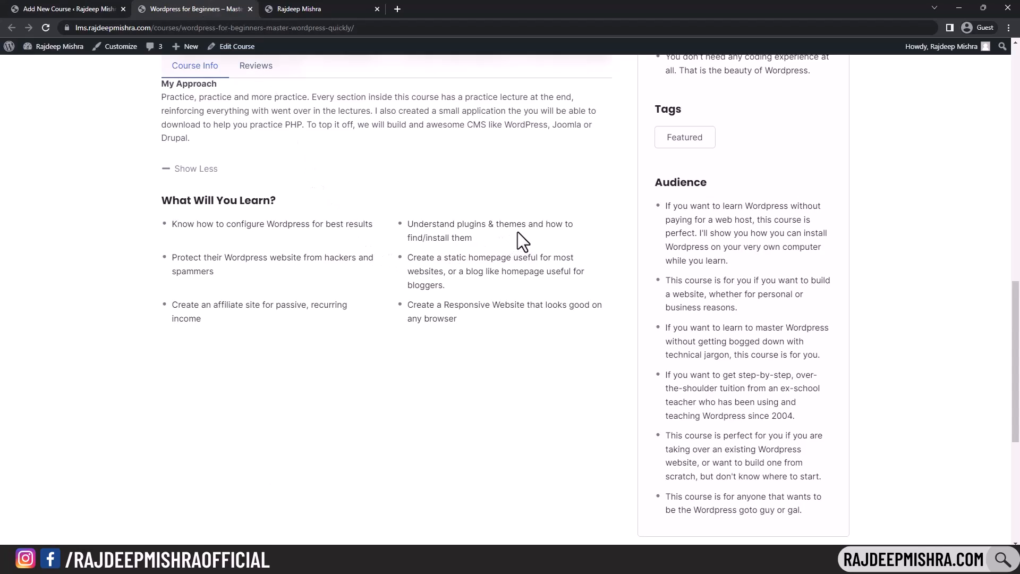
scroll(671, 215, "up", 5)
scroll(670, 215, "down", 5)
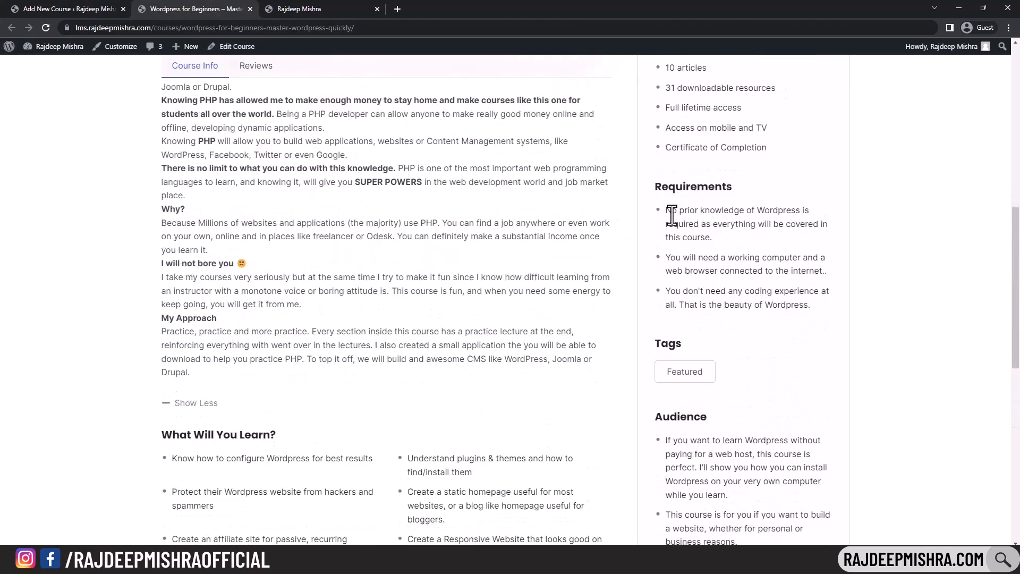
left_click_drag(665, 205, 807, 516)
scroll(635, 359, "up", 4)
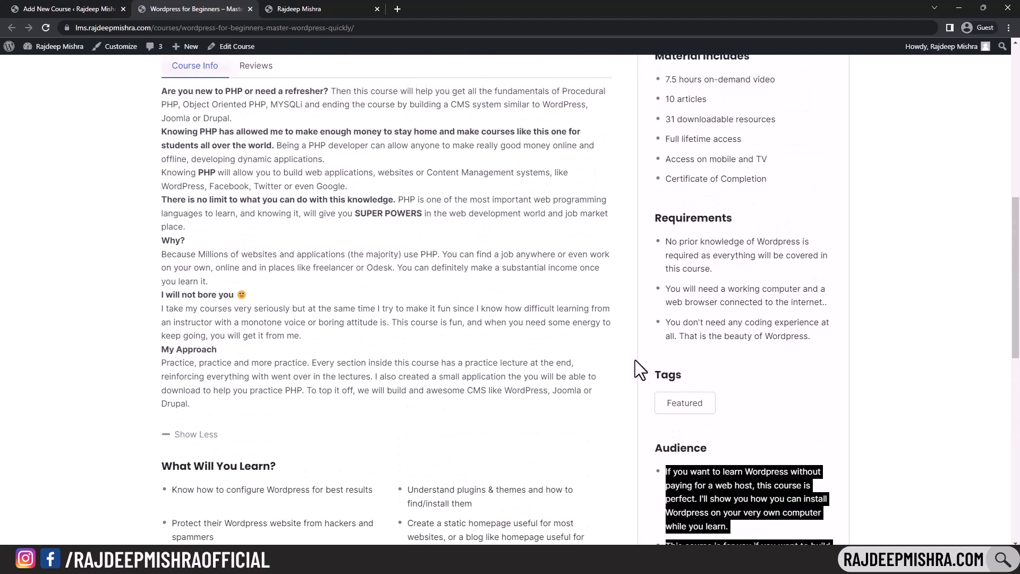
scroll(222, 206, "up", 3)
scroll(228, 207, "down", 3)
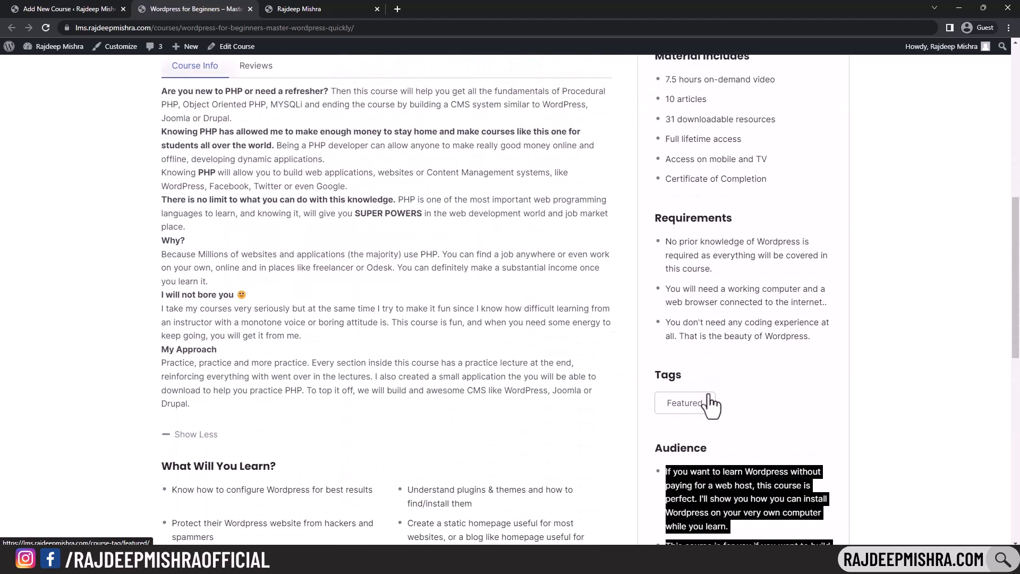
scroll(563, 303, "up", 5)
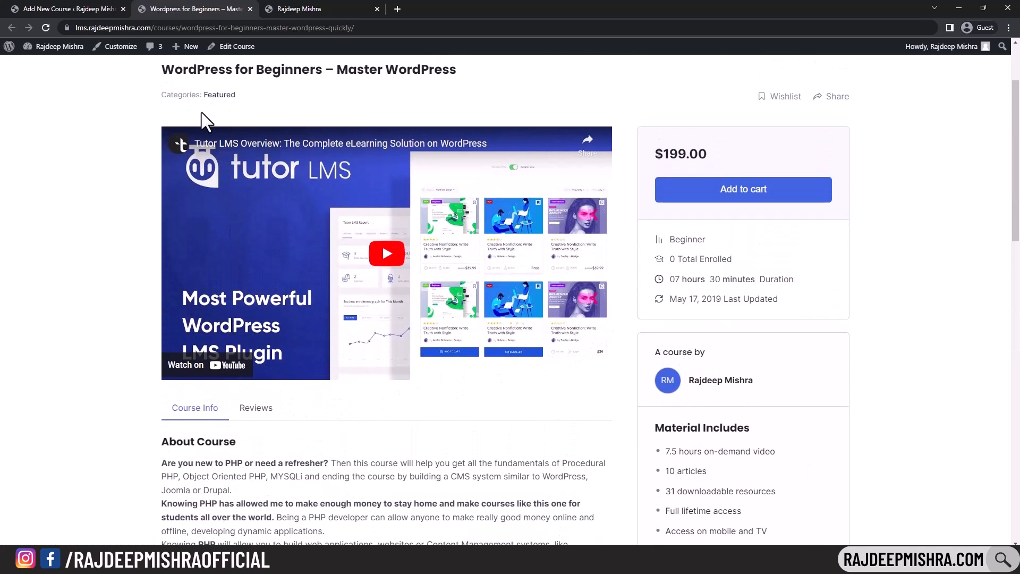
left_click(76, 7)
- Edit the course duration hours and minutes values
scroll(141, 251, "down", 1)
left_click(142, 251)
type("04")
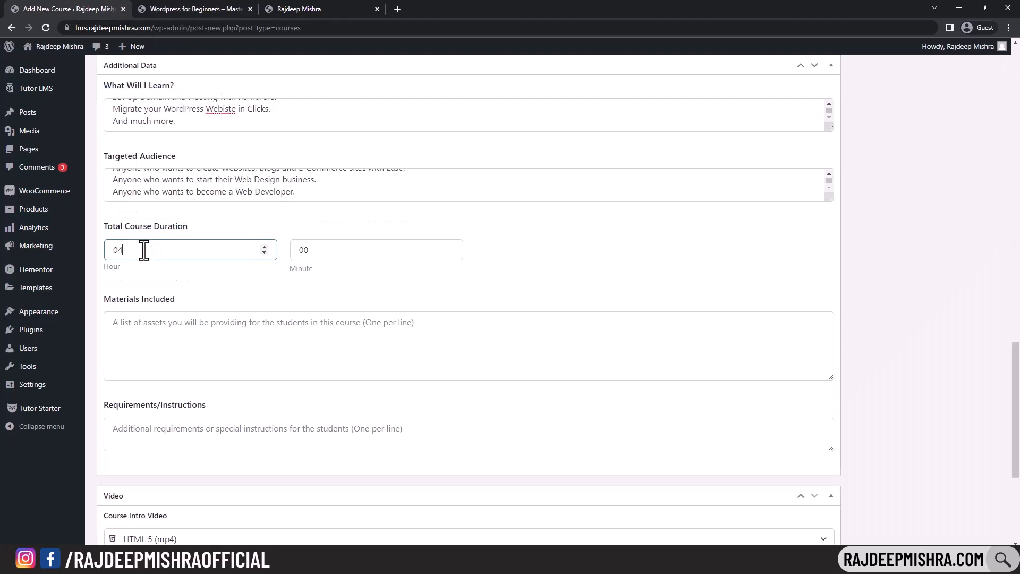
left_click(316, 249)
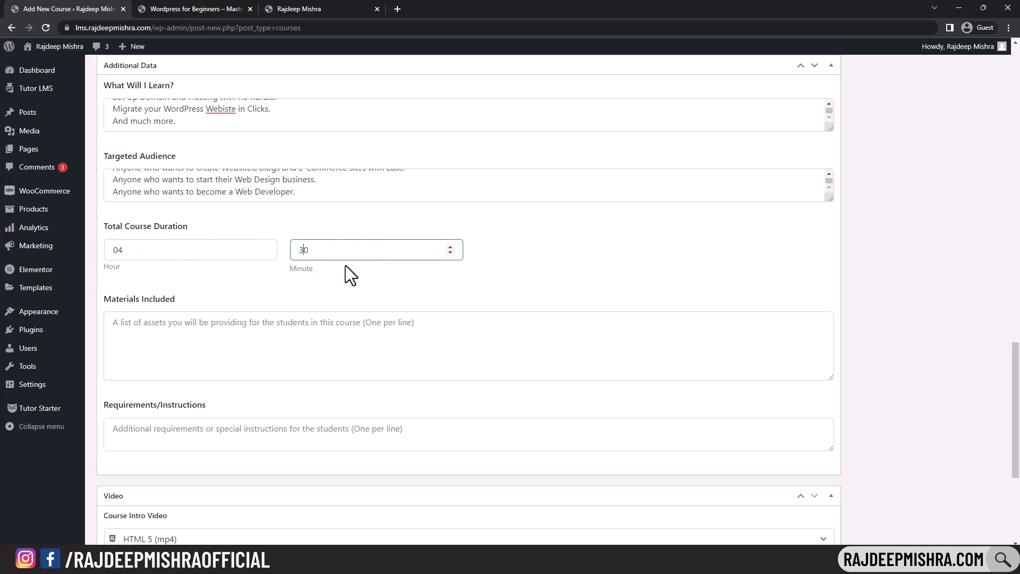
left_click(206, 277)
scroll(143, 319, "down", 1)
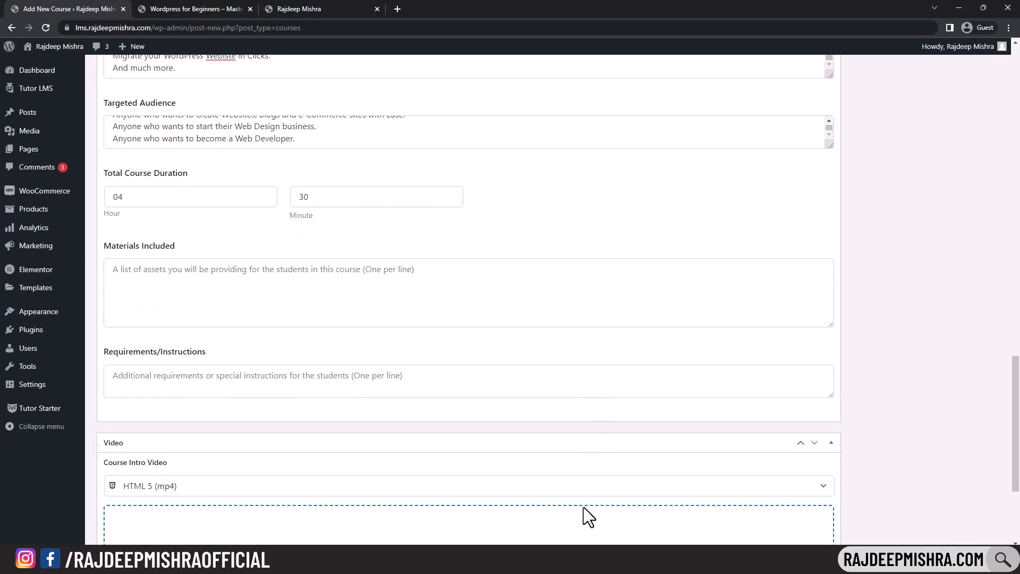
- Paste the two 'This course includes' lines into Materials Included
key("alt+Tab")
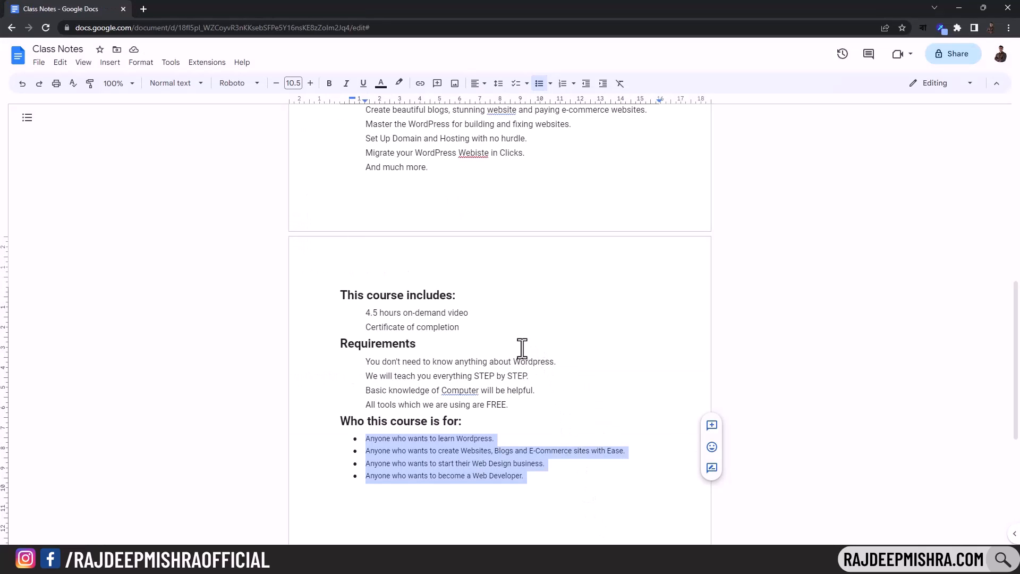
left_click_drag(359, 313, 462, 330)
key("ctrl+c")
key("alt+Tab")
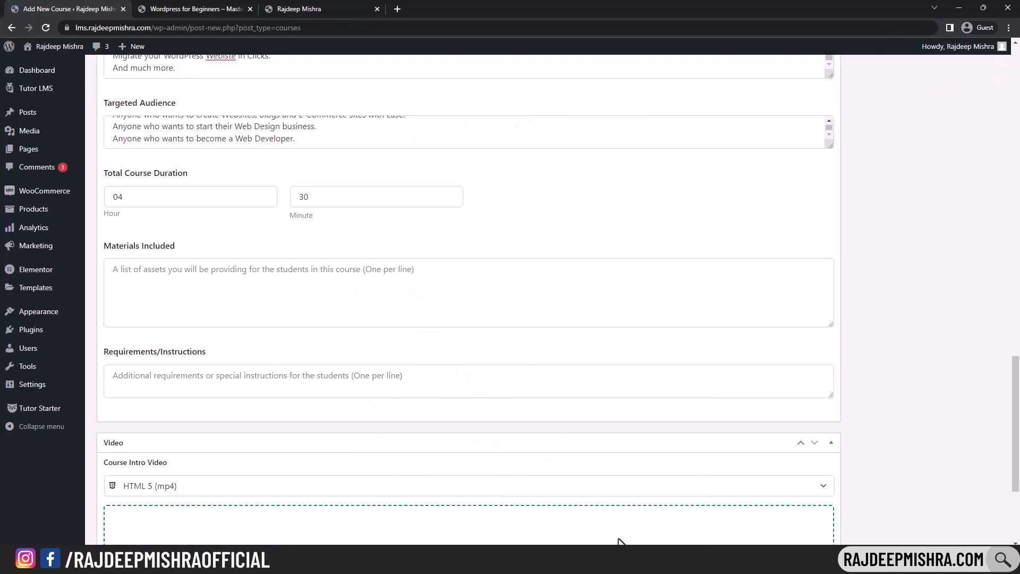
left_click(199, 283)
key("ctrl+v")
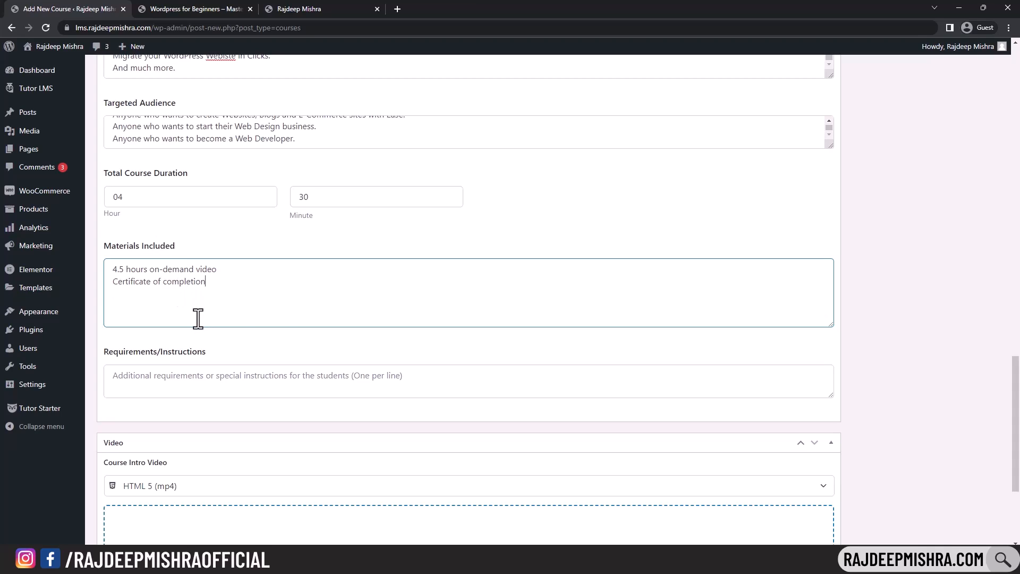
- Paste the four Requirements lines into Requirements/Instructions, trimming the trailing empty line
scroll(282, 314, "down", 1)
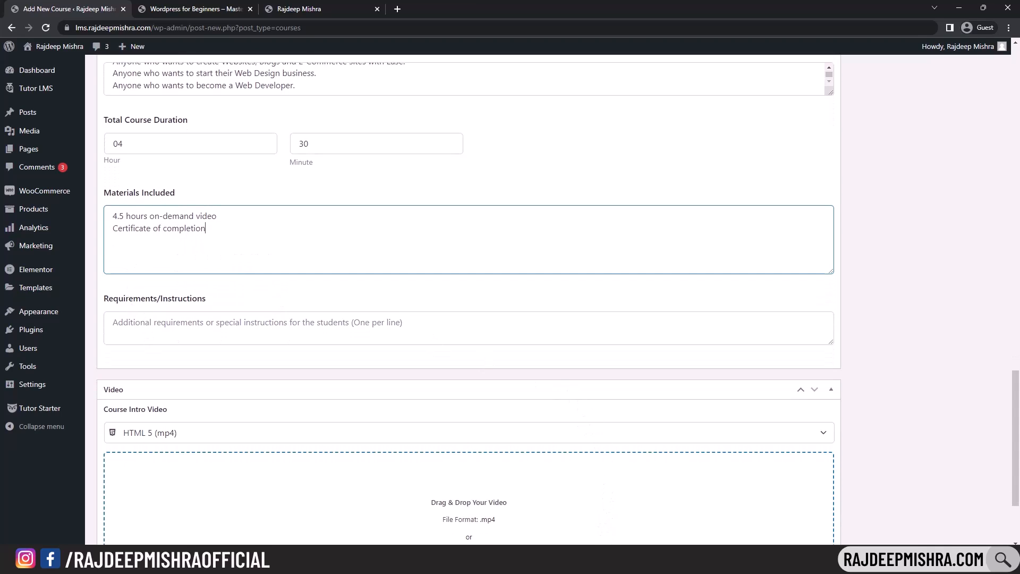
key("alt+Tab")
left_click_drag(368, 366, 514, 402)
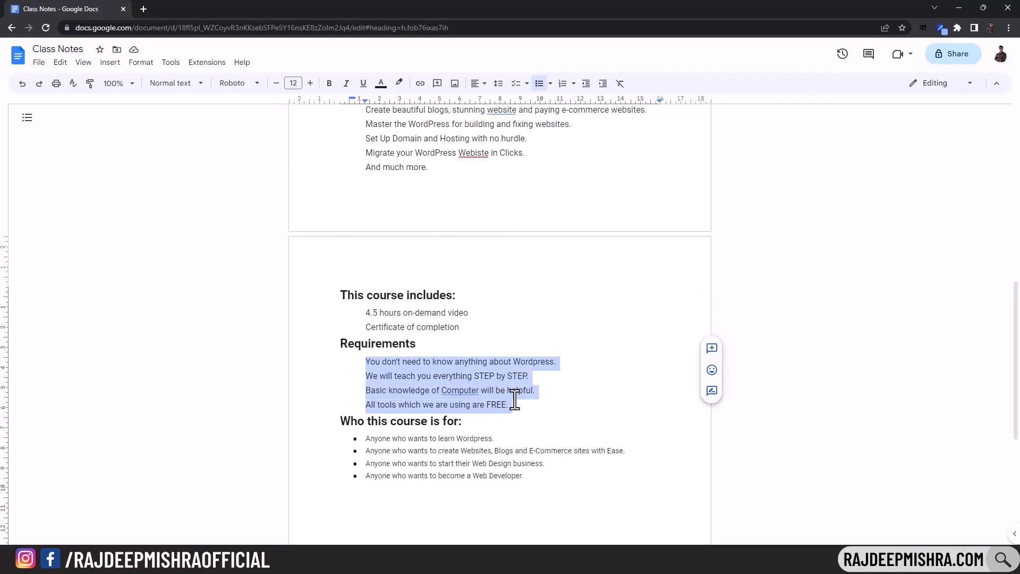
key("alt+Tab")
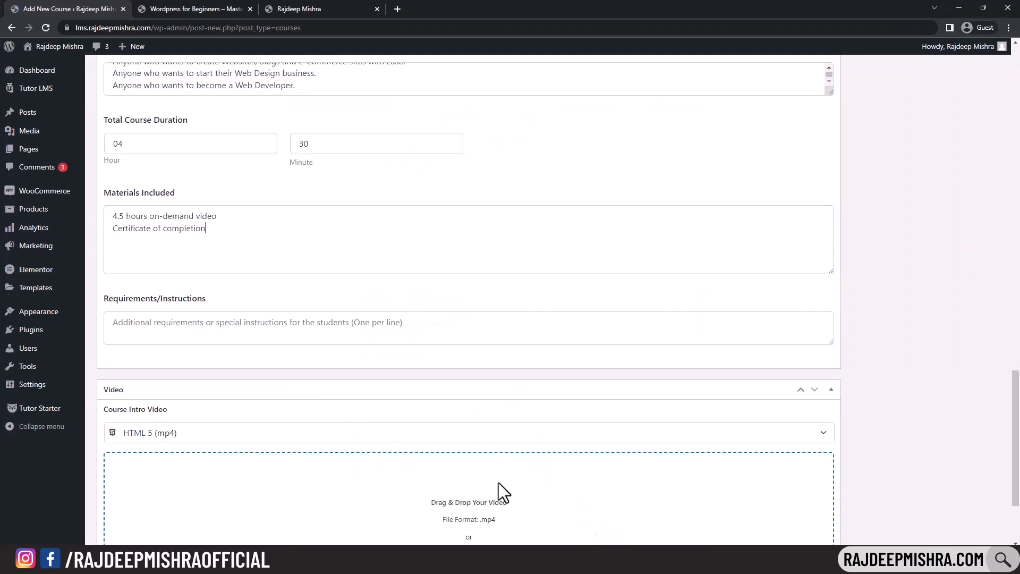
left_click(155, 321)
key("ctrl+v")
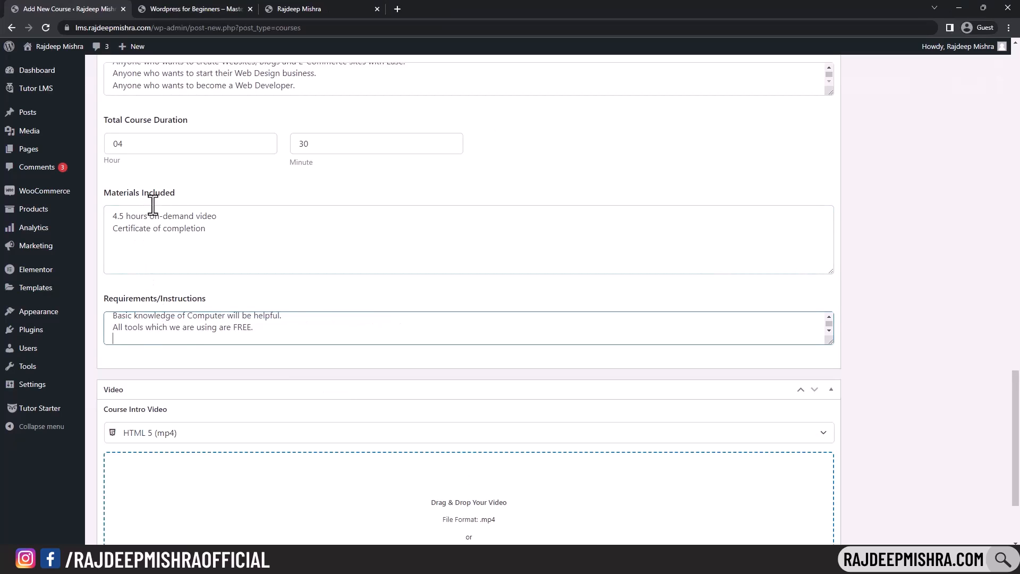
key("BackSpace")
key("BackSpace")
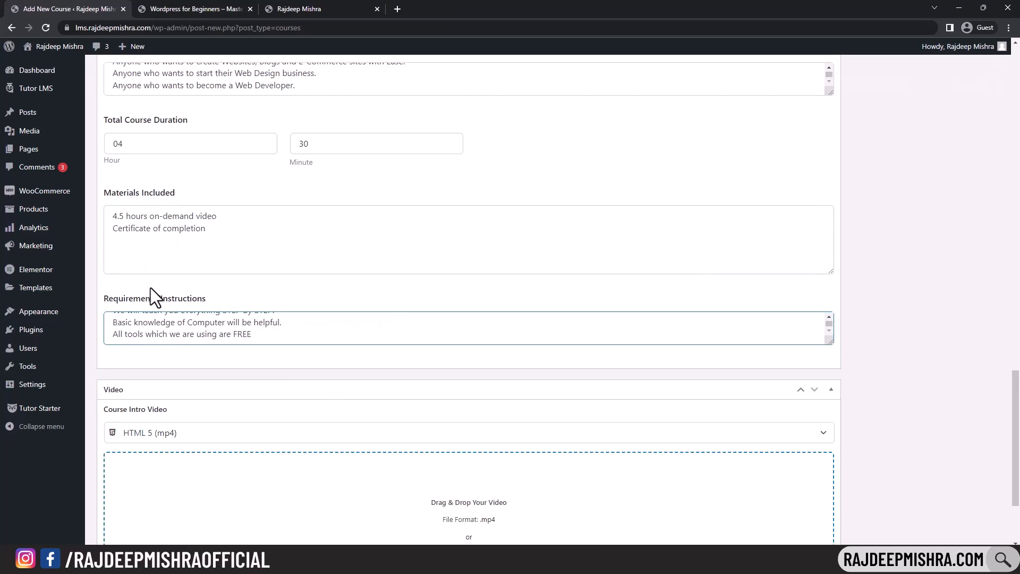
type(".")
- Review the WordPress for Beginners course page, noting its $199.00 price
left_click(222, 8)
scroll(510, 217, "down", 2)
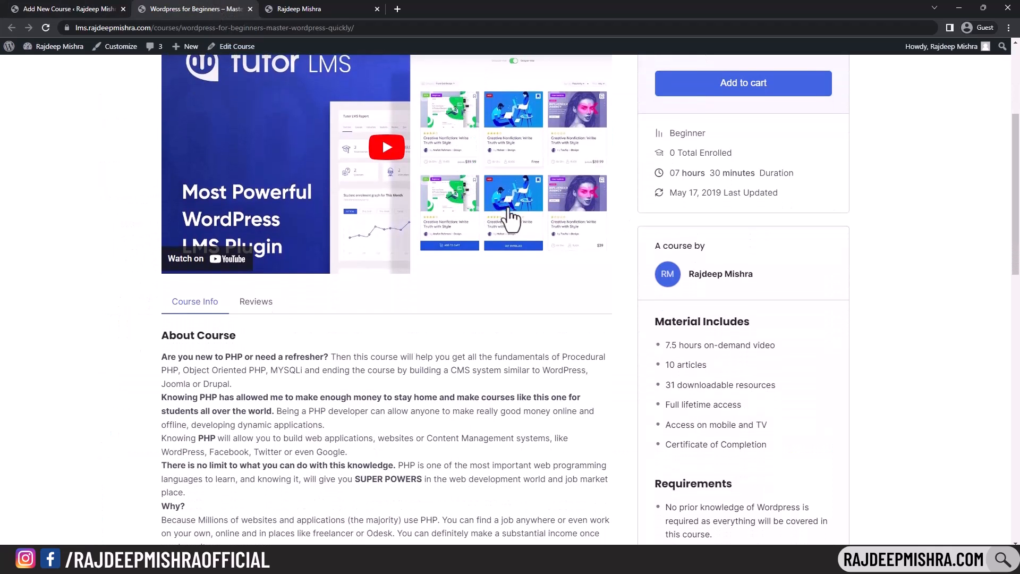
left_click_drag(659, 321, 744, 444)
scroll(693, 311, "down", 4)
left_click_drag(664, 293, 731, 391)
scroll(730, 391, "up", 5)
scroll(459, 343, "up", 2)
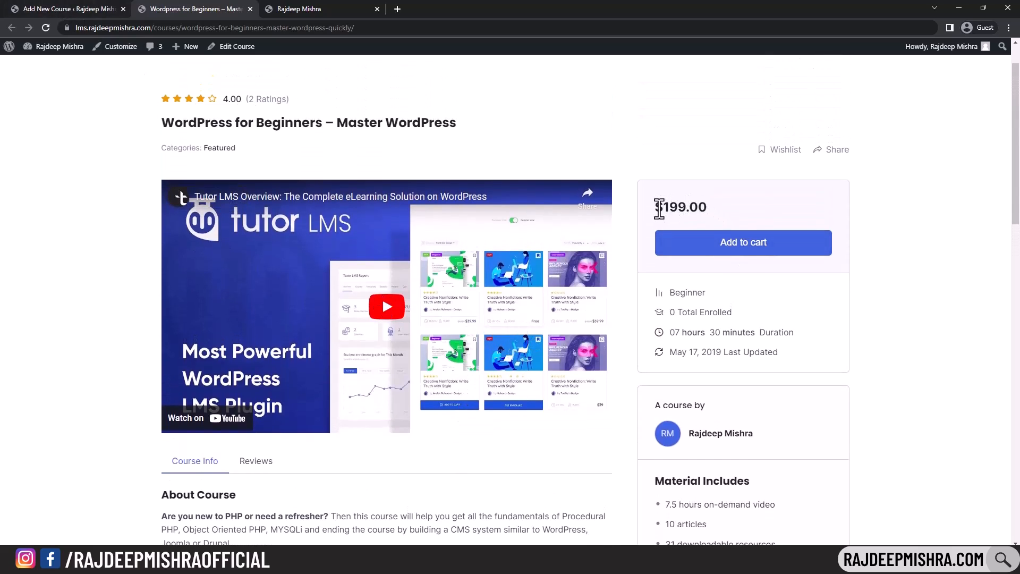
left_click_drag(655, 208, 716, 208)
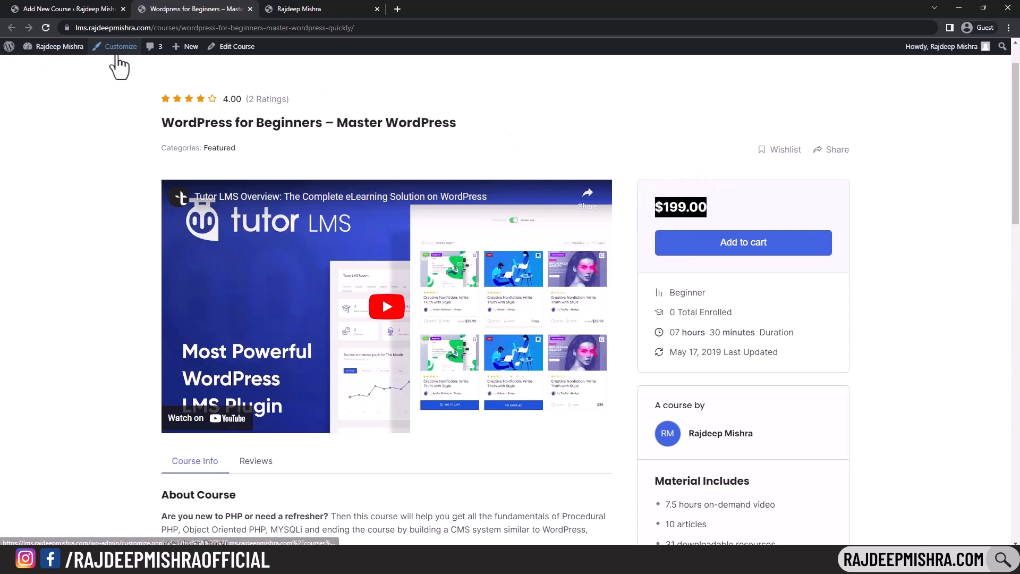
scroll(142, 131, "up", 1)
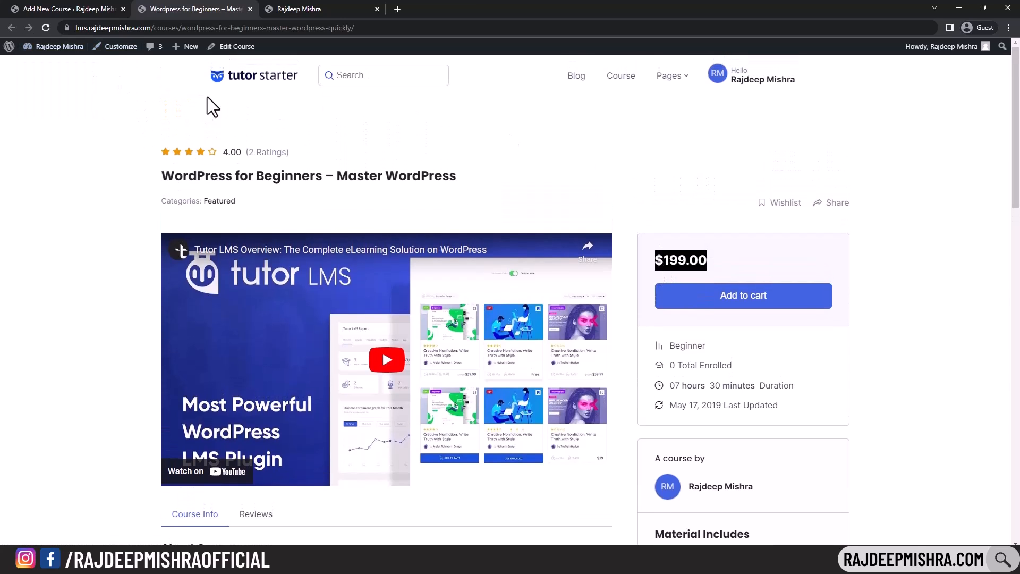
- Open The Complete JavaScript Course 2019 page from the site homepage
left_click(240, 78)
scroll(404, 142, "down", 12)
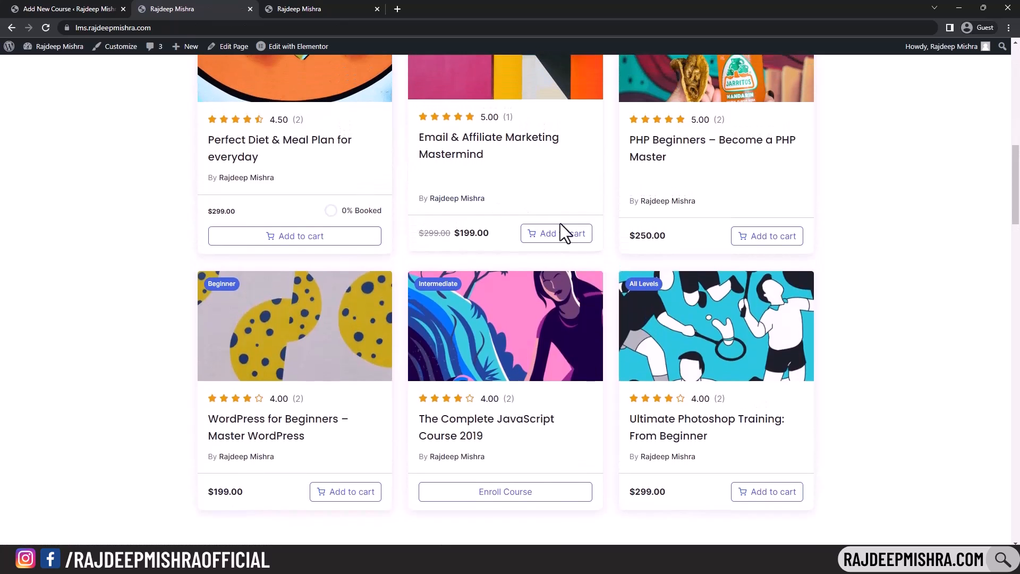
scroll(606, 282, "down", 1)
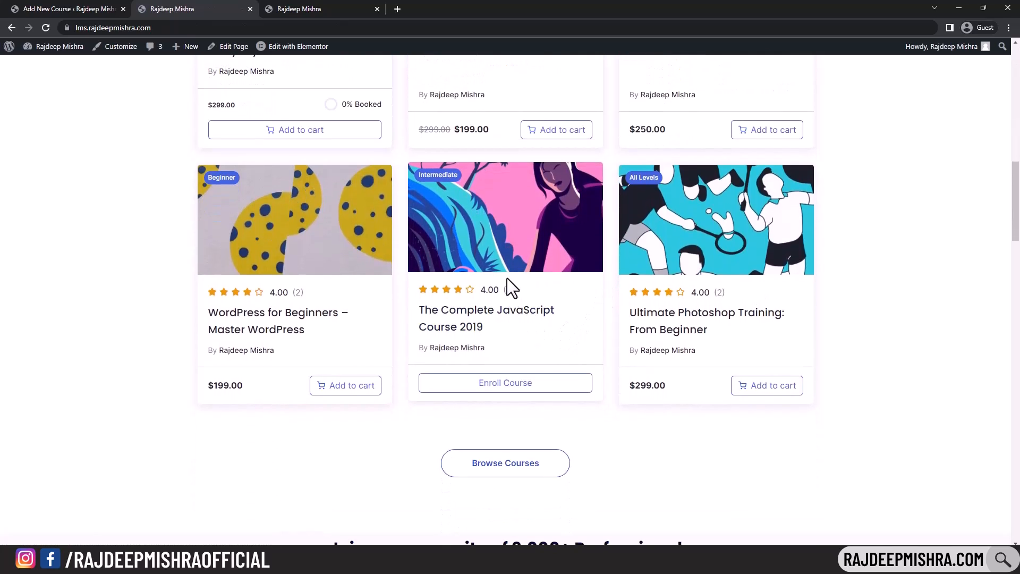
left_click(490, 321)
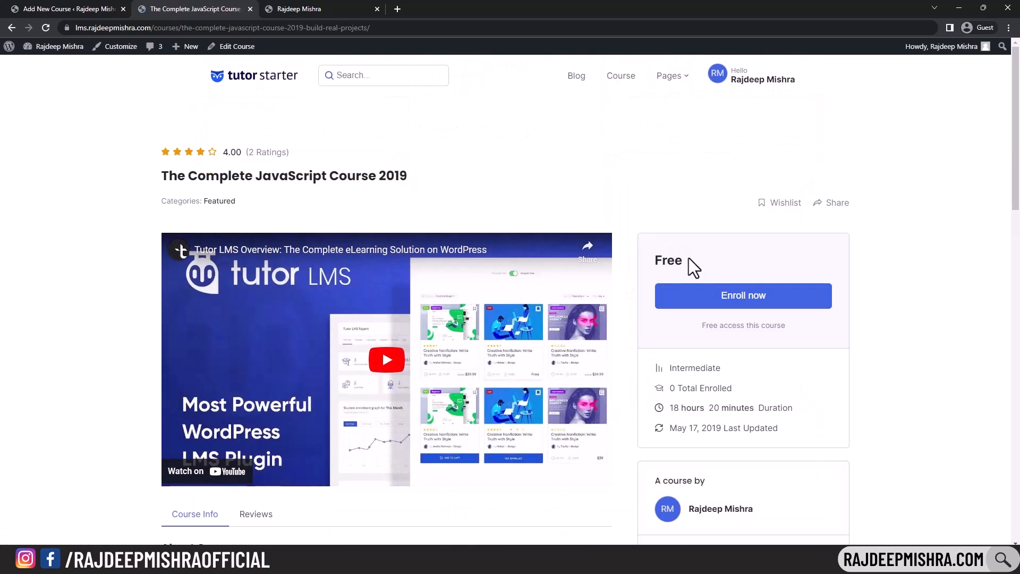
- Check the intro video file picker without choosing a file, then start a blank browser tab
left_click(88, 7)
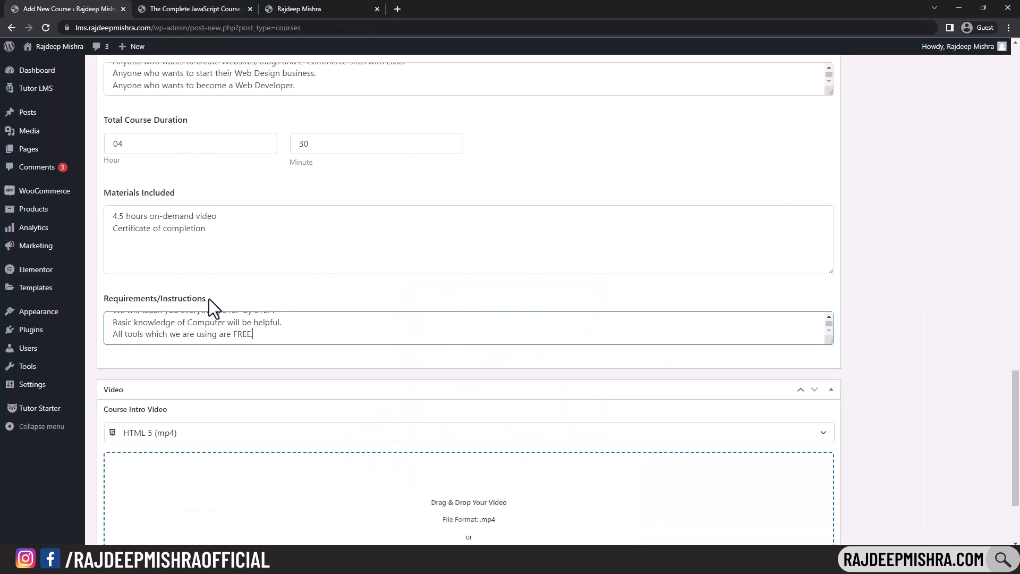
scroll(375, 275, "down", 3)
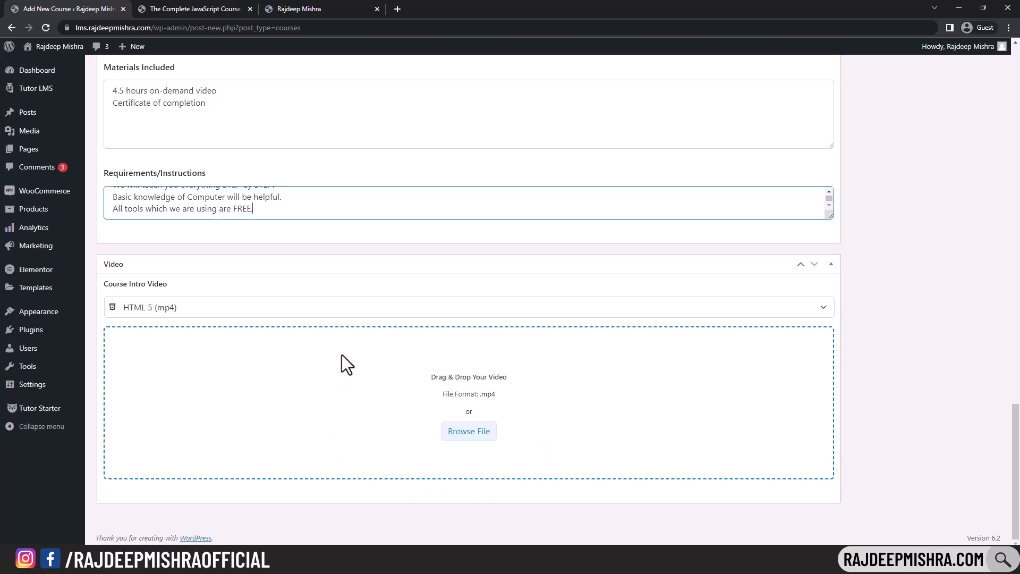
left_click(465, 434)
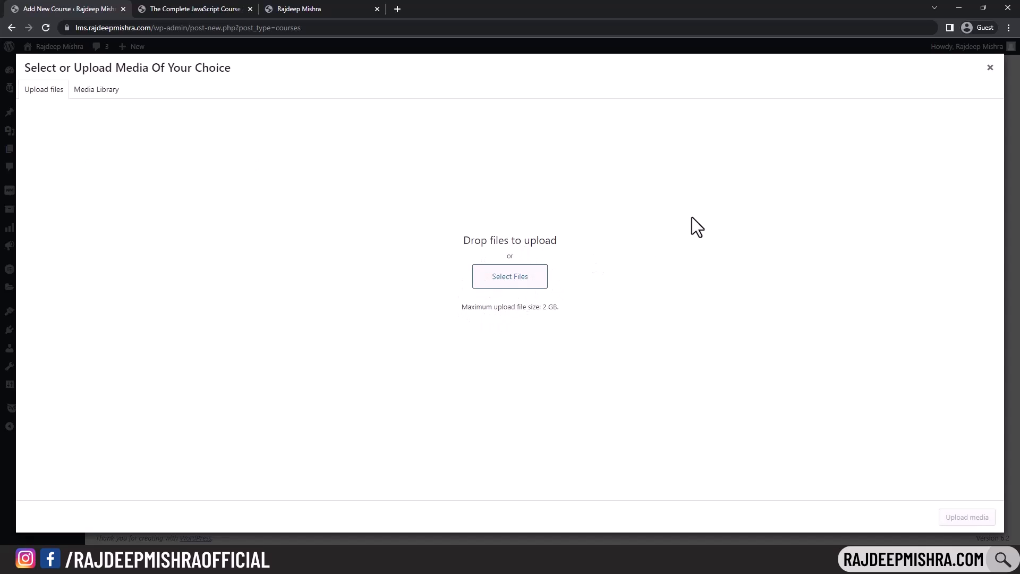
left_click(991, 69)
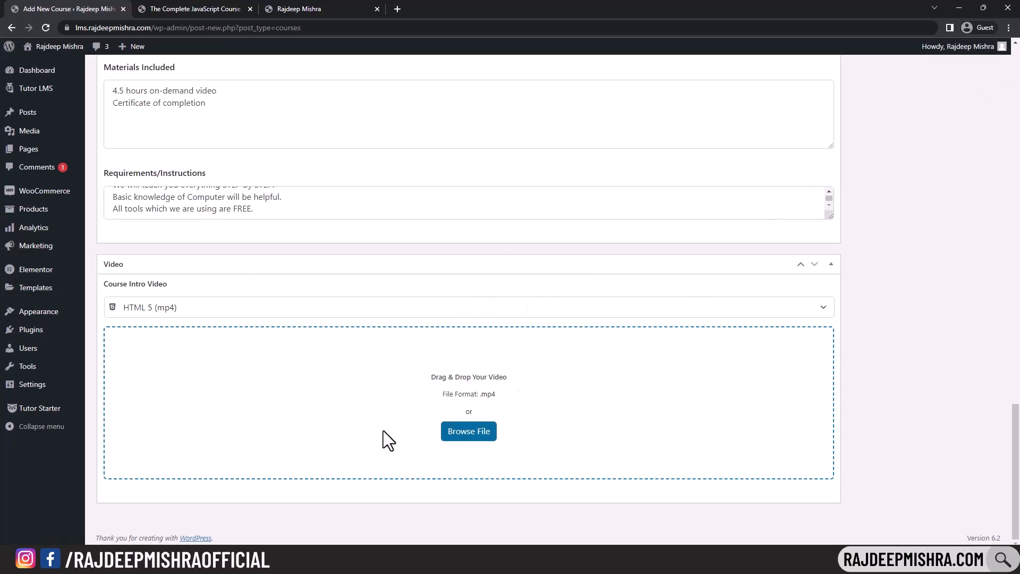
left_click(399, 9)
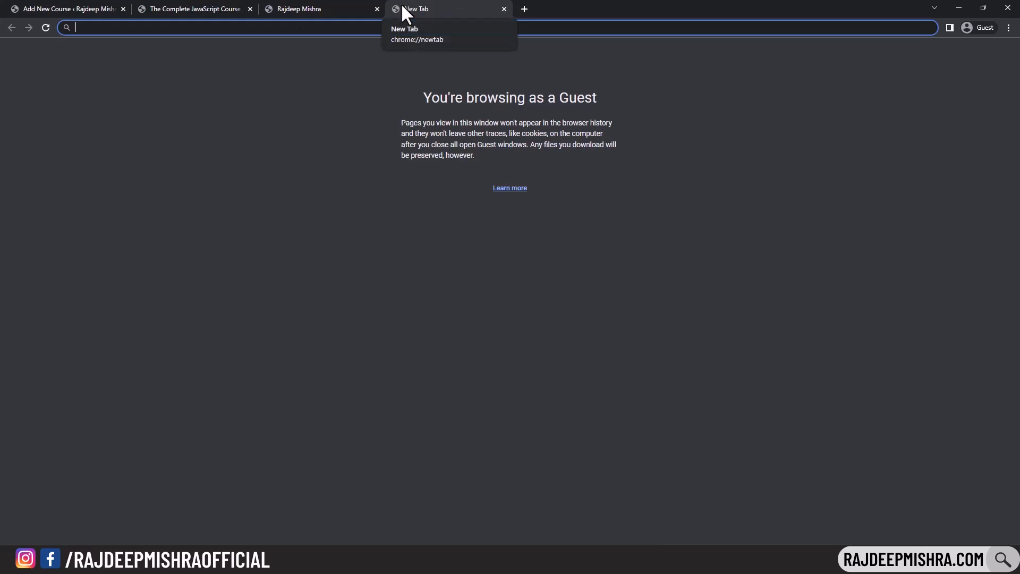
- Find Mixkit's 'Man working on his laptop' clip and download its free HD Ready version
type("mix")
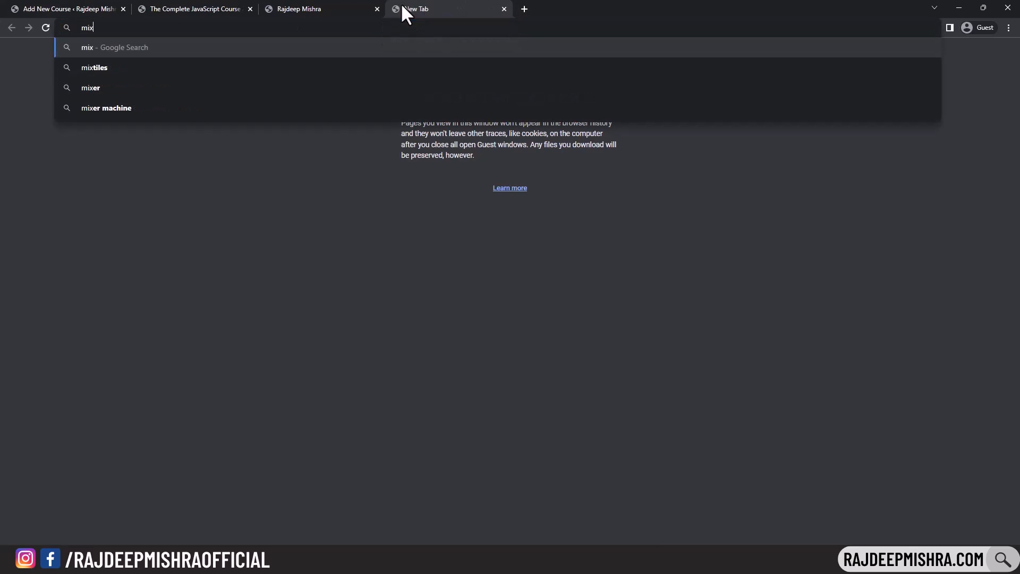
type("kit")
key("Return")
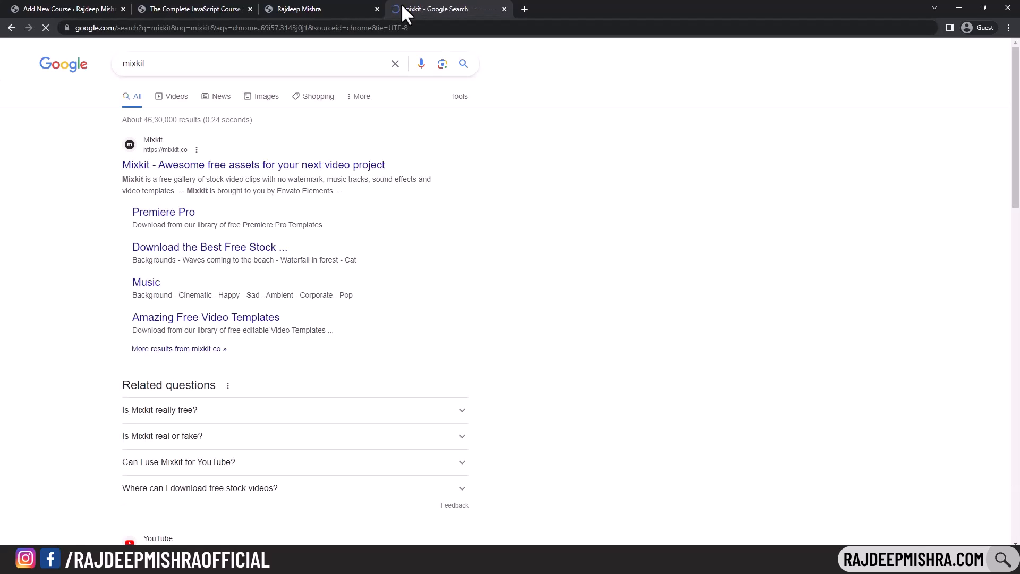
left_click(276, 166)
left_click(398, 170)
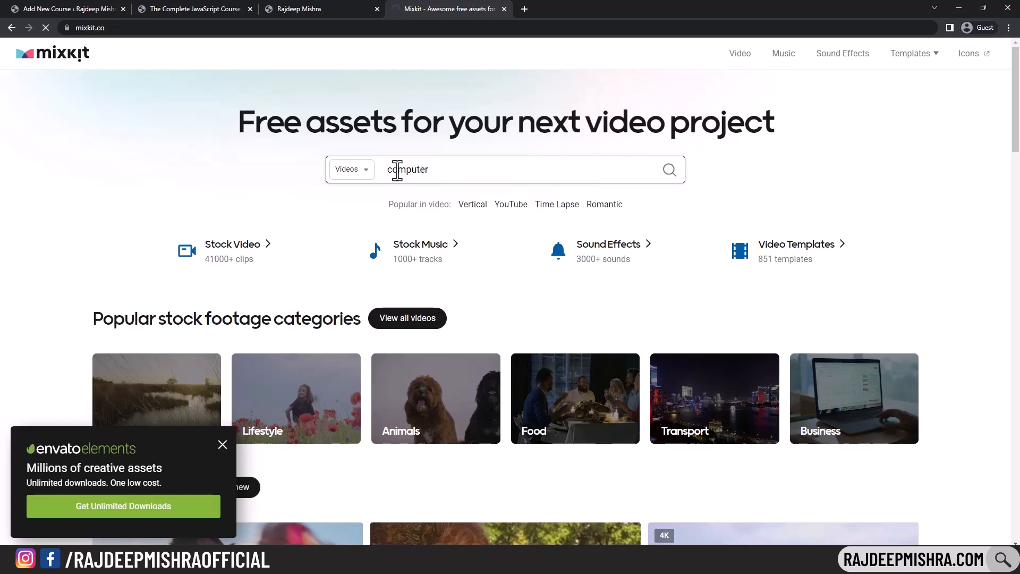
scroll(467, 150, "down", 3)
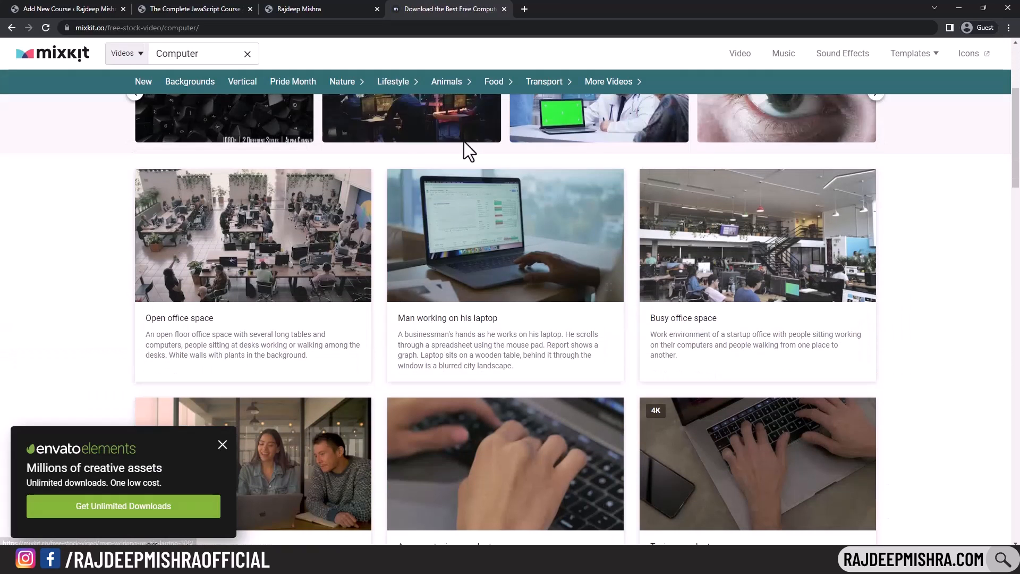
left_click(528, 219)
left_click(752, 232)
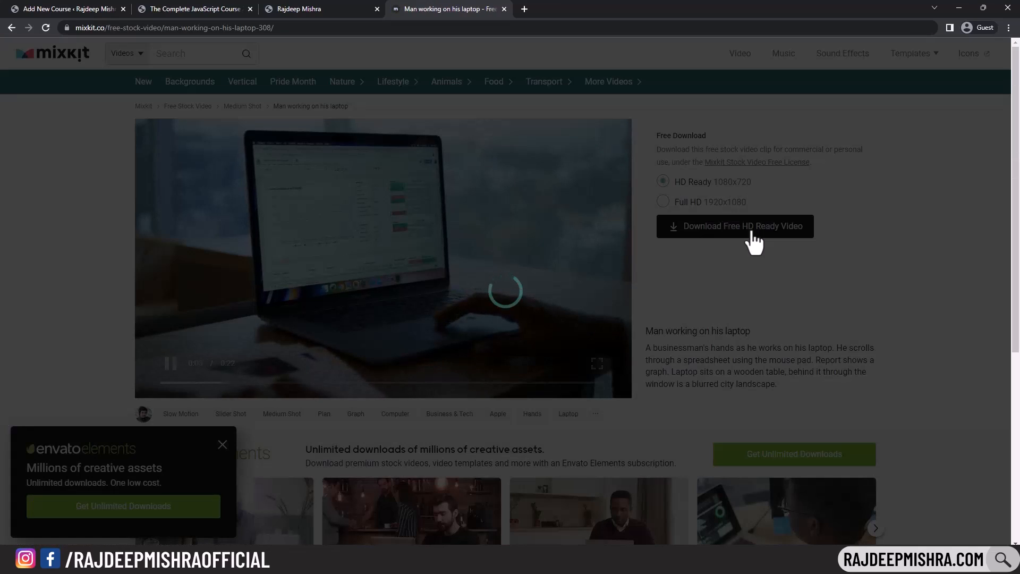
left_click(292, 8)
left_click(201, 8)
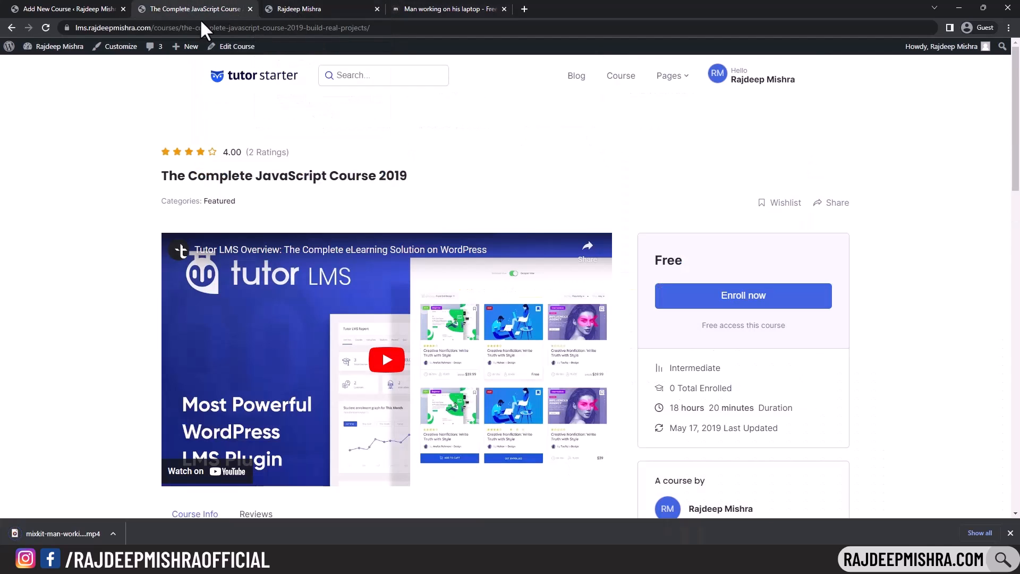
left_click(69, 9)
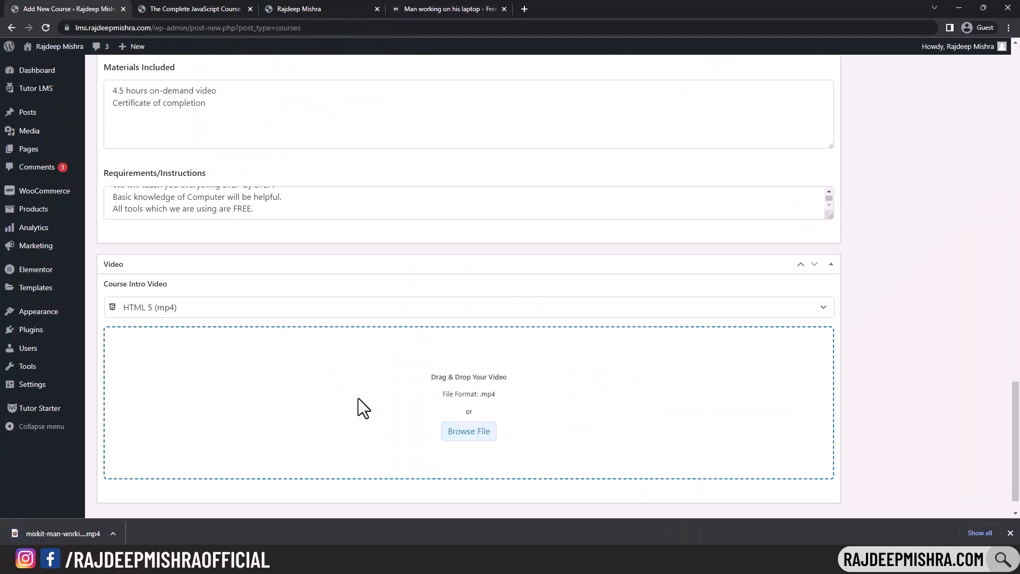
- Upload the downloaded laptop mp4 and attach it as the course intro video
left_click(466, 437)
left_click_drag(95, 533, 512, 269)
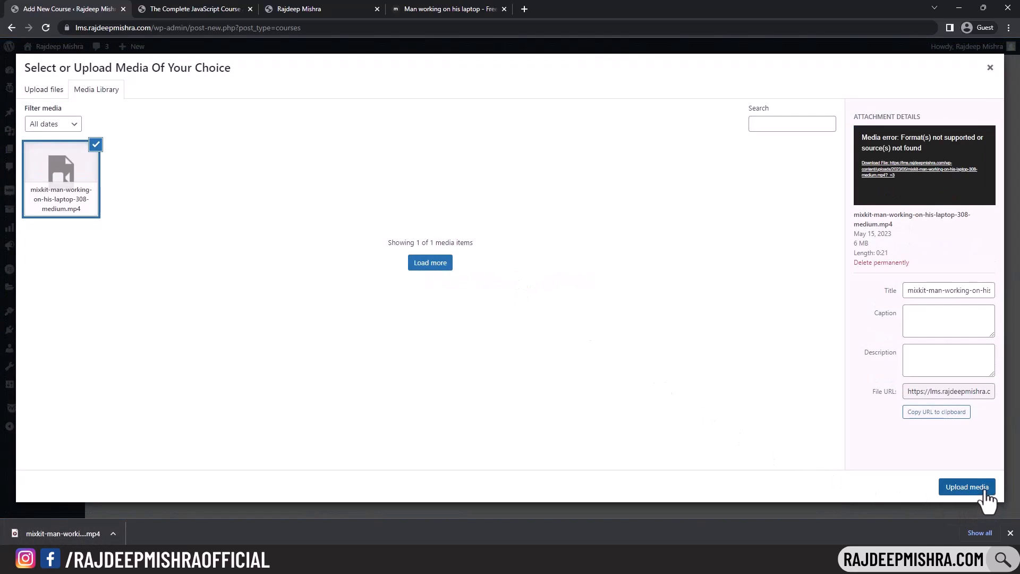
left_click(984, 490)
scroll(414, 382, "down", 2)
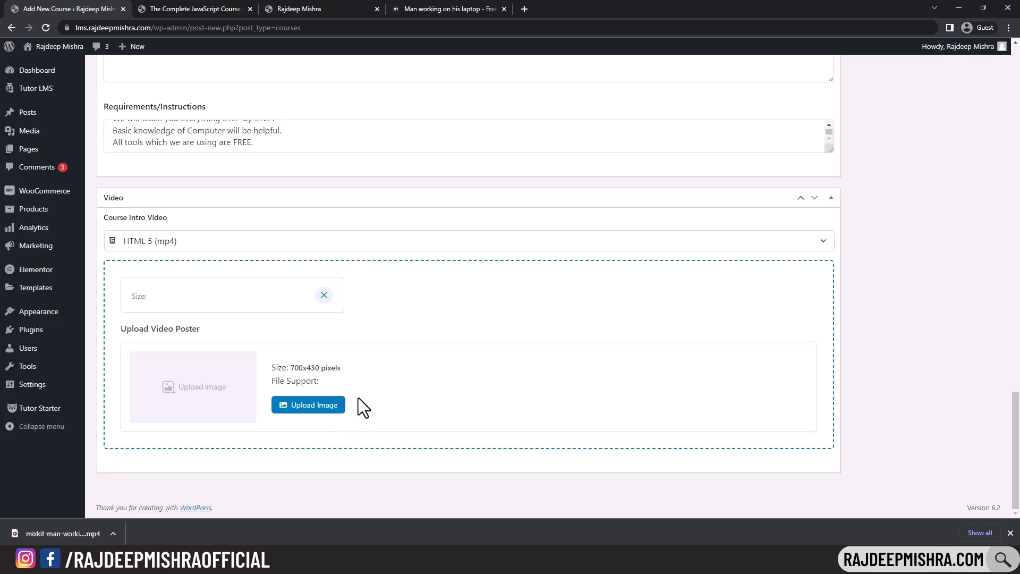
left_click(316, 411)
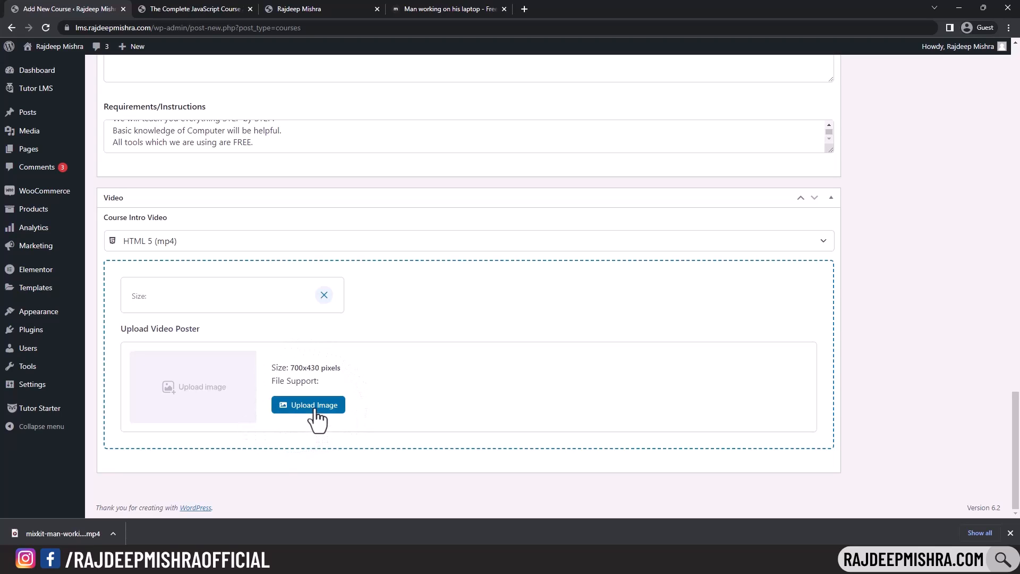
left_click(224, 5)
- Play and pause the JavaScript course's intro video twice to see how it behaves
scroll(420, 234, "down", 2)
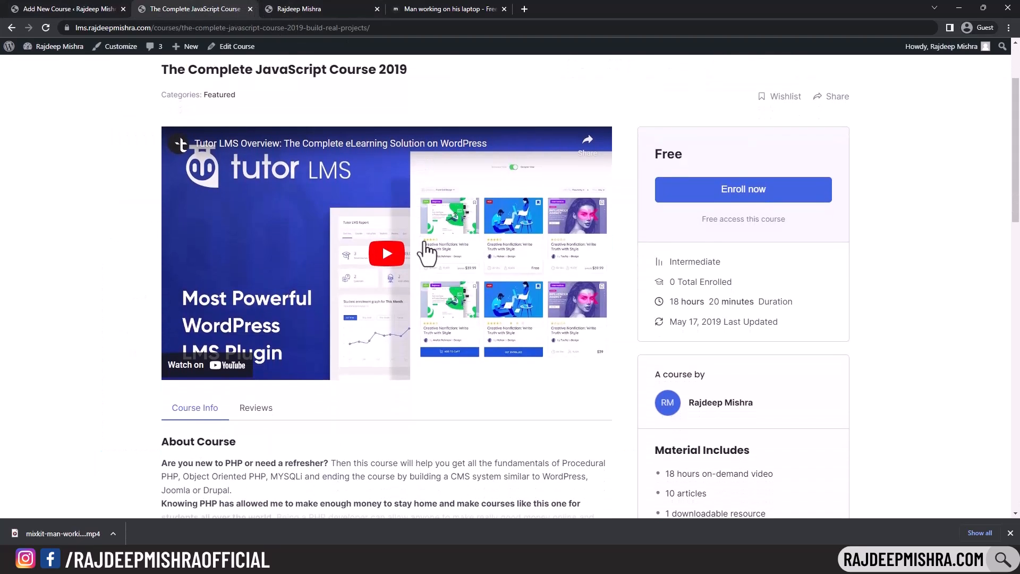
left_click(387, 264)
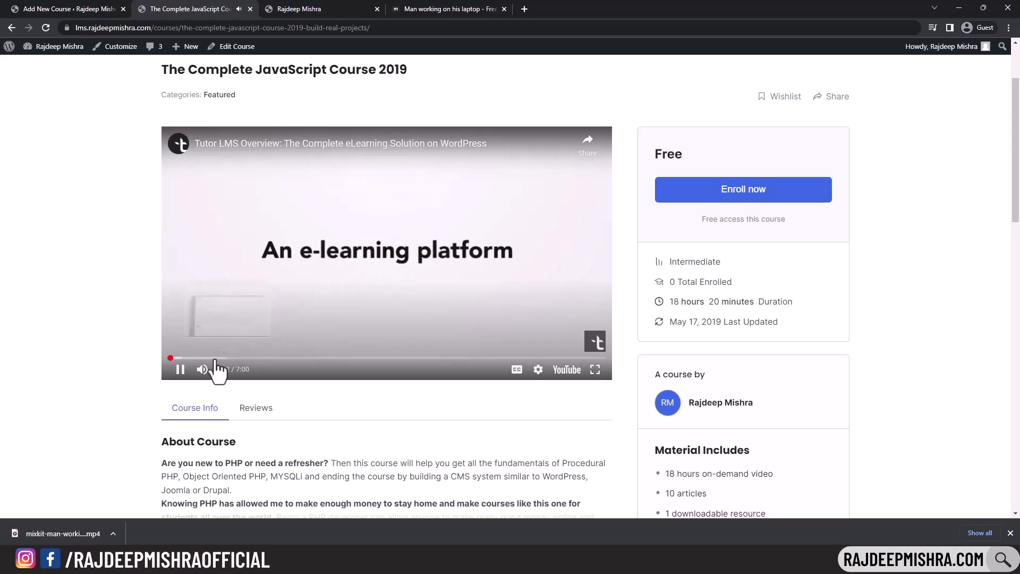
left_click(176, 369)
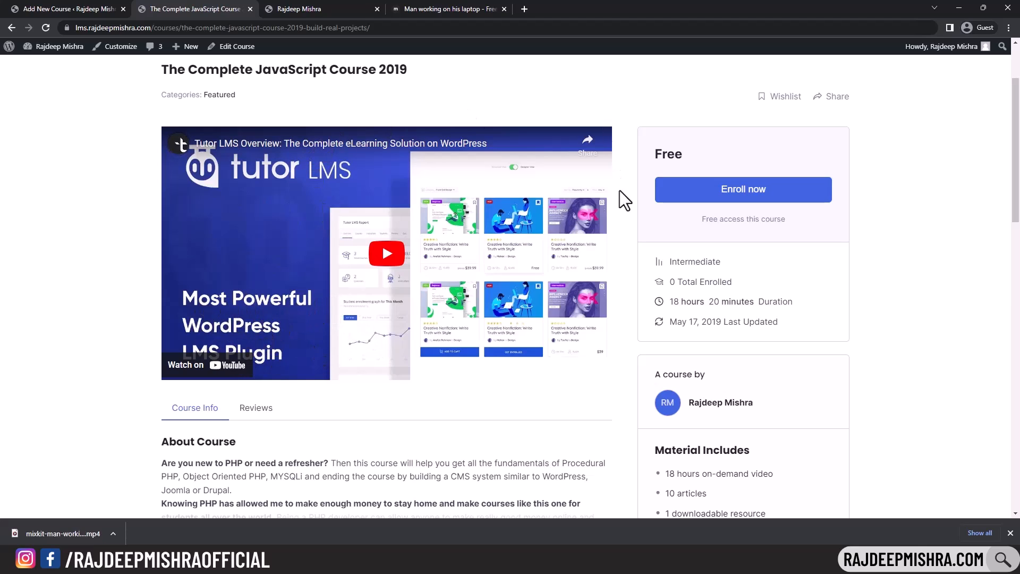
left_click(394, 260)
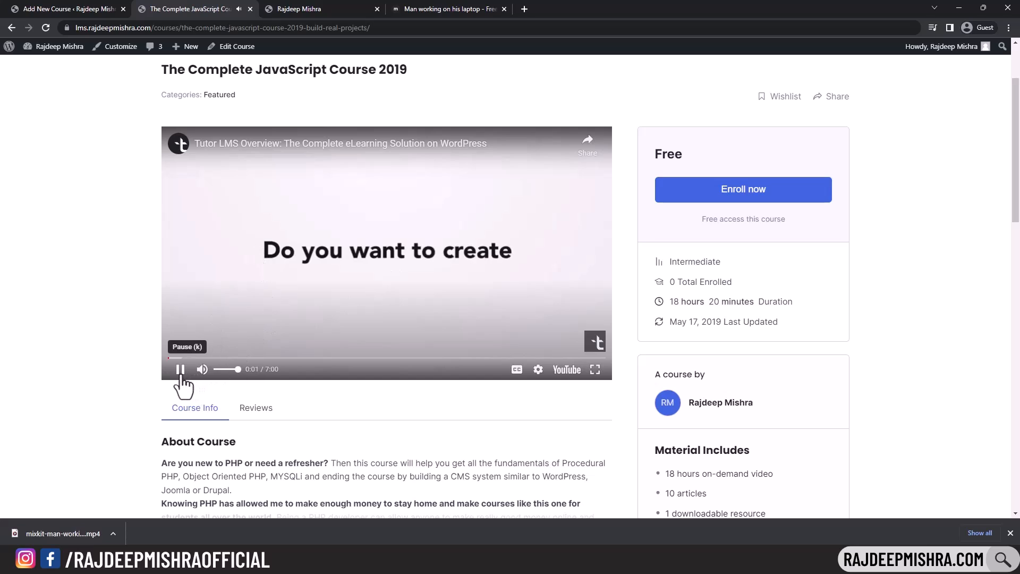
left_click(180, 369)
left_click(67, 9)
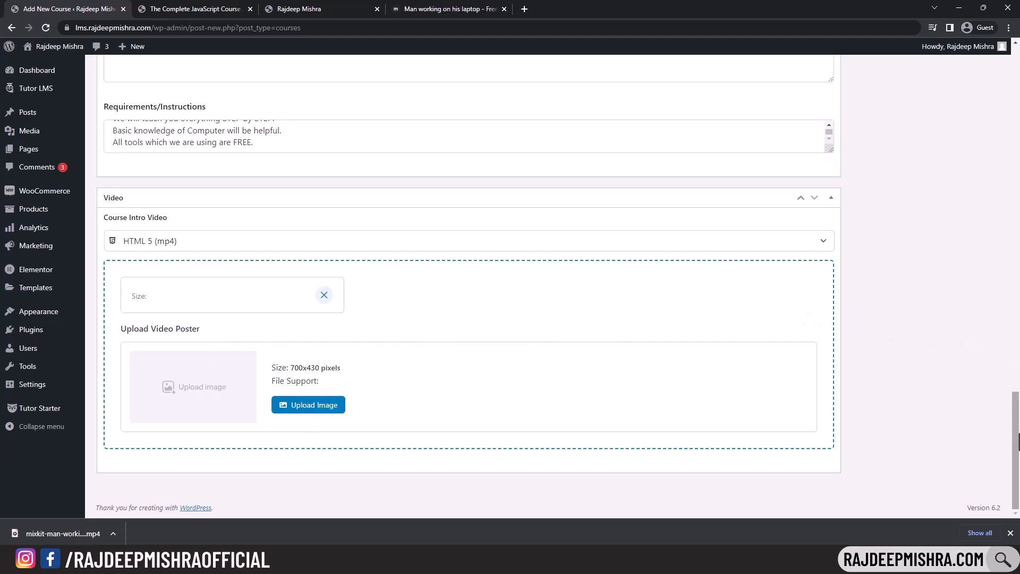
- Upload the glowing blue WordPress logo and set it as the course's featured image
left_click_drag(1016, 452, 1016, 247)
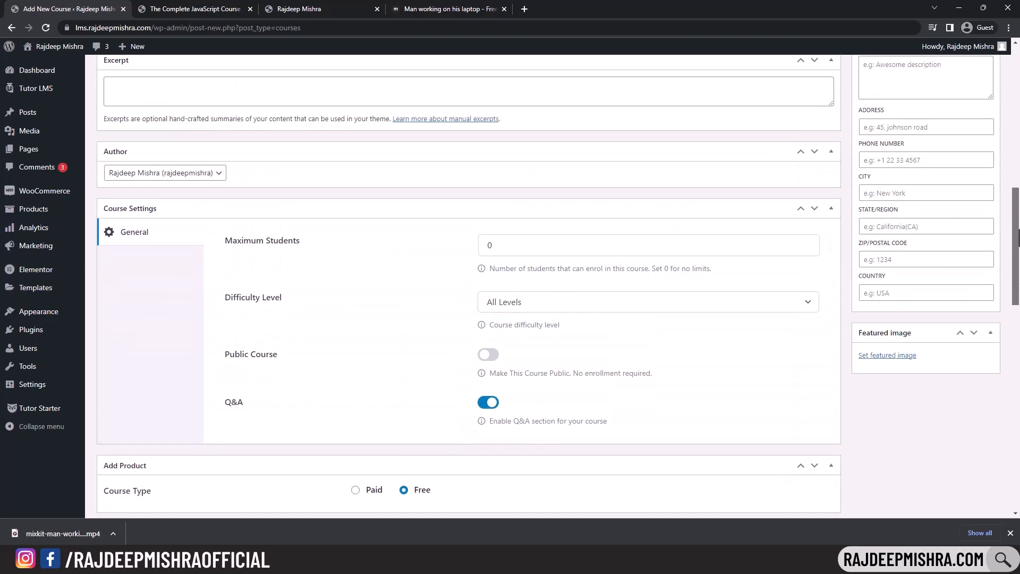
left_click(885, 356)
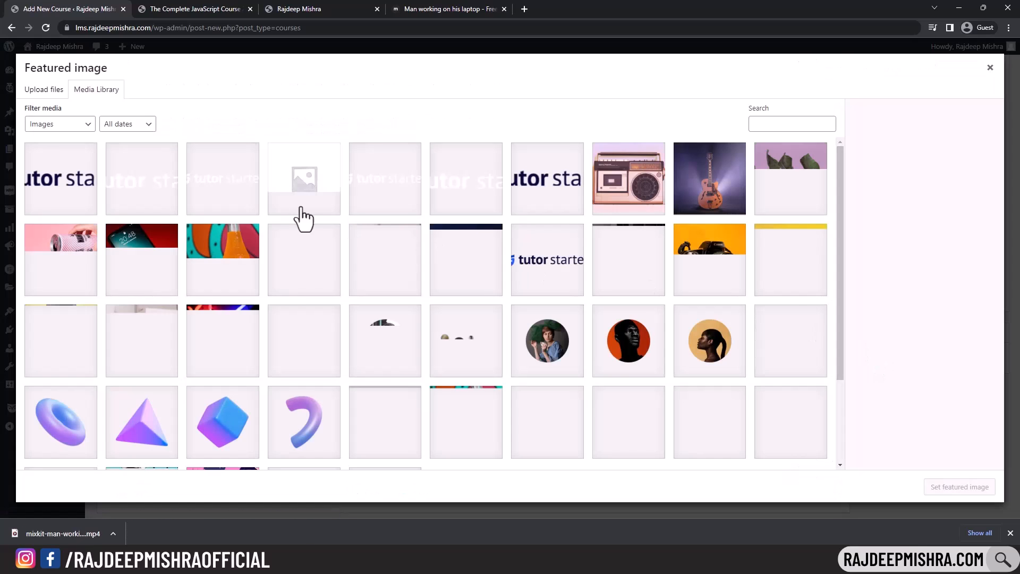
left_click(45, 91)
left_click(510, 267)
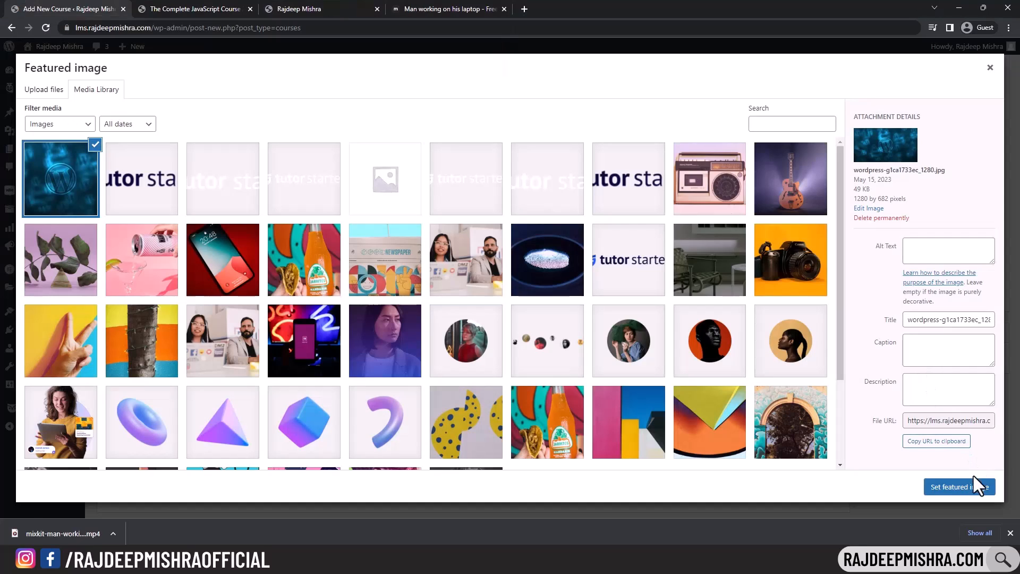
left_click(973, 485)
scroll(383, 300, "down", 1)
scroll(383, 301, "up", 10)
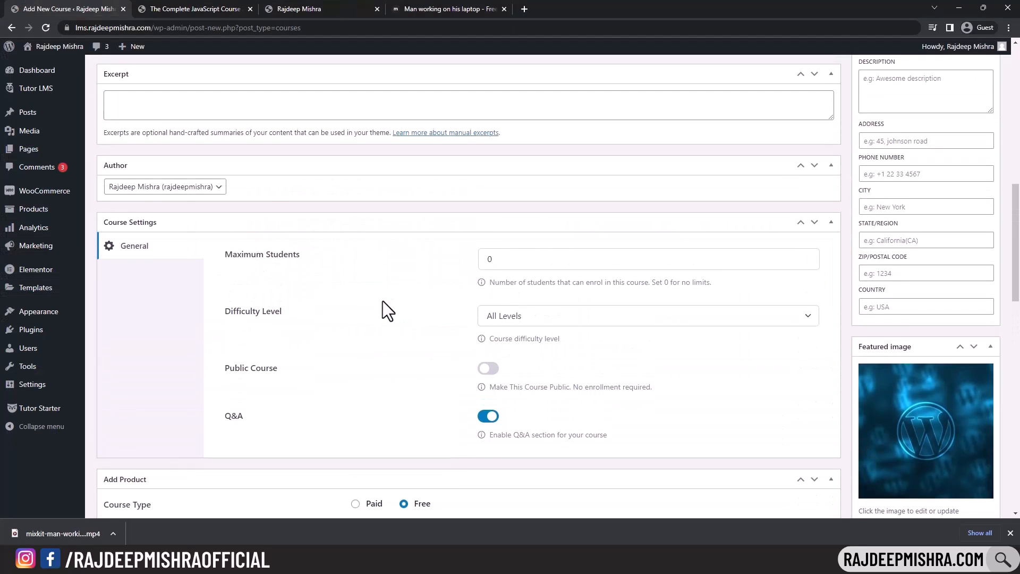
scroll(383, 300, "down", 15)
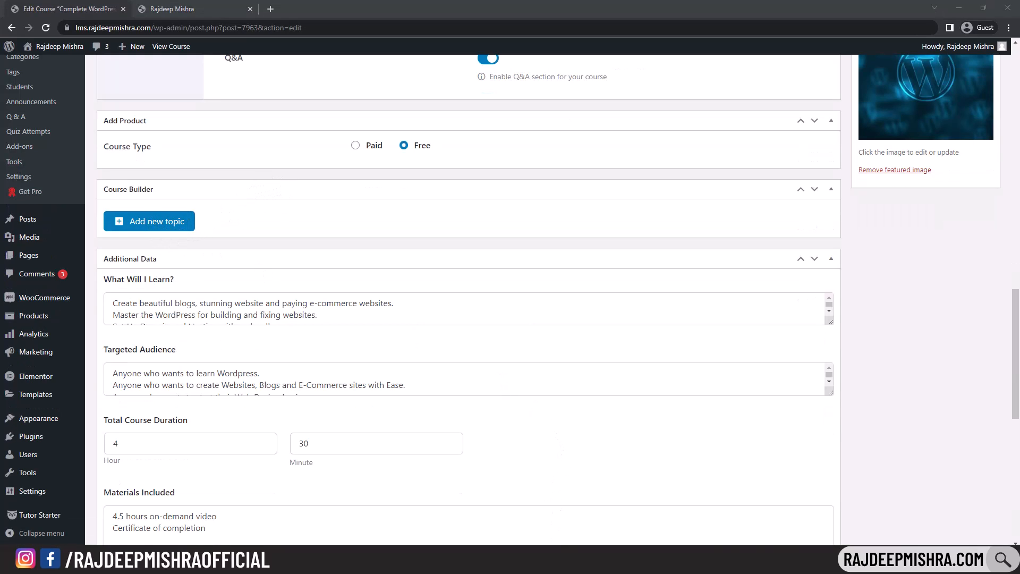
- Review the topic and lesson lines in the course outline notes
key("alt+Tab")
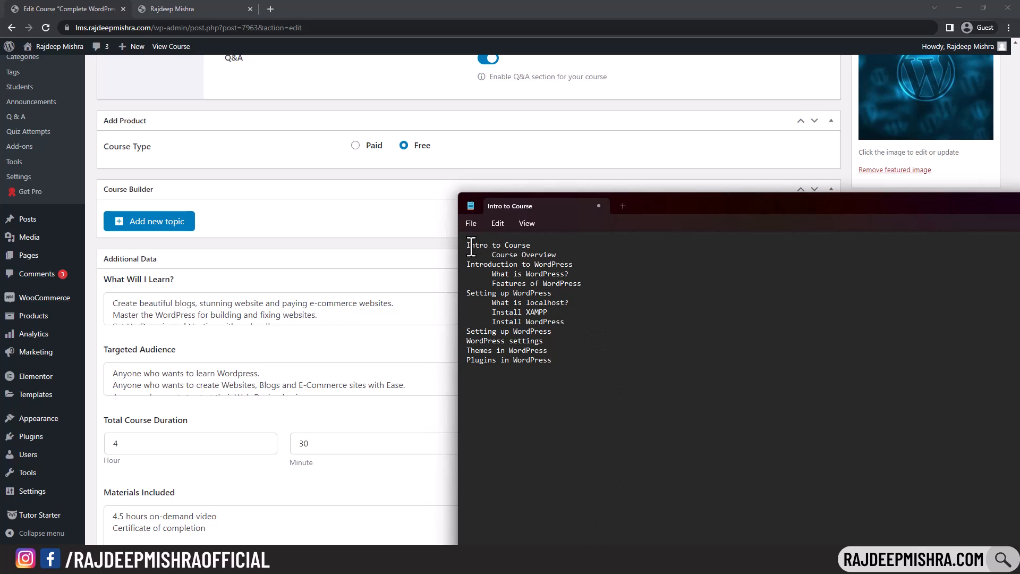
left_click_drag(467, 245, 531, 245)
left_click_drag(492, 304, 571, 323)
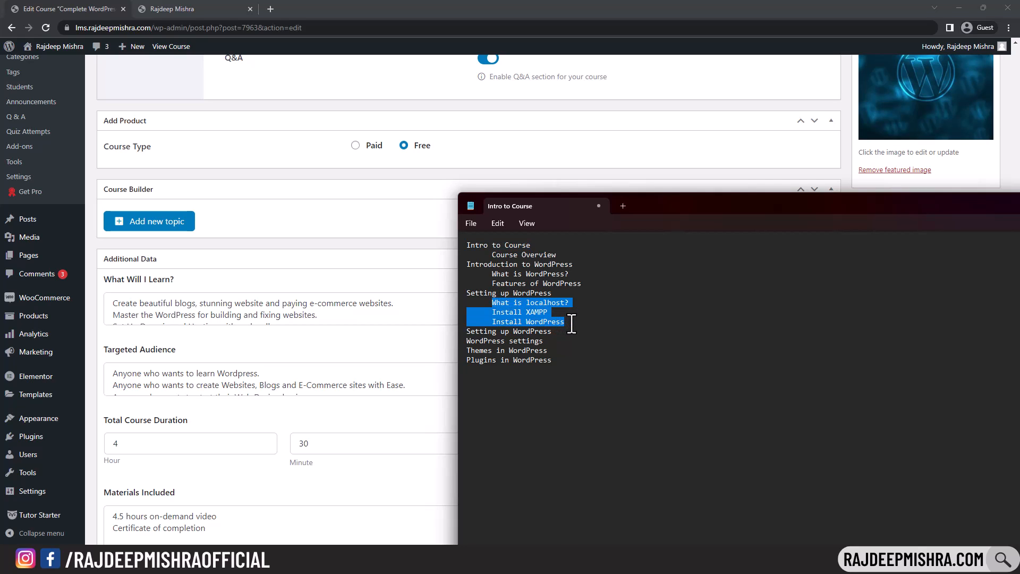
left_click(571, 323)
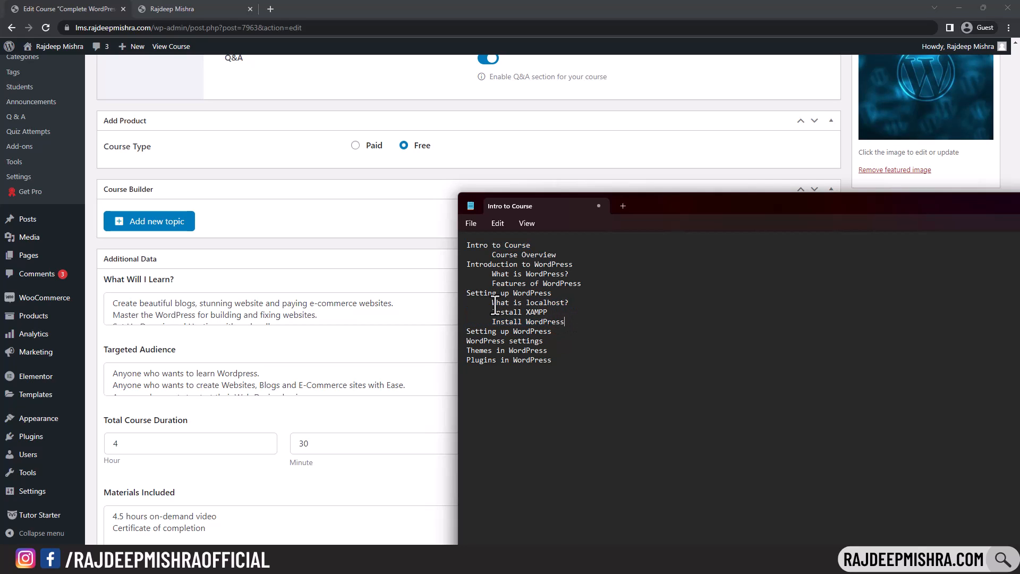
left_click_drag(492, 303, 575, 305)
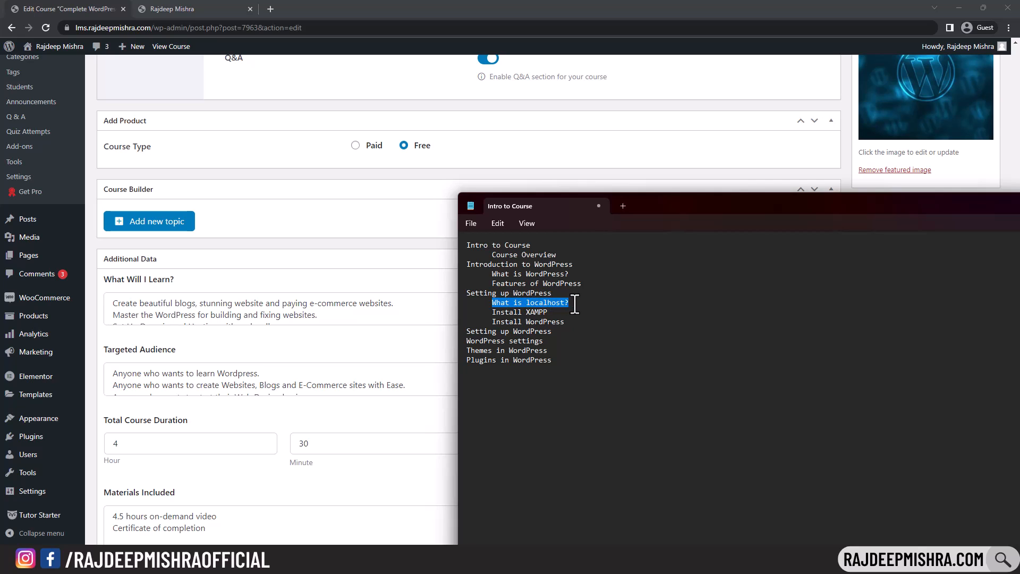
left_click(574, 304)
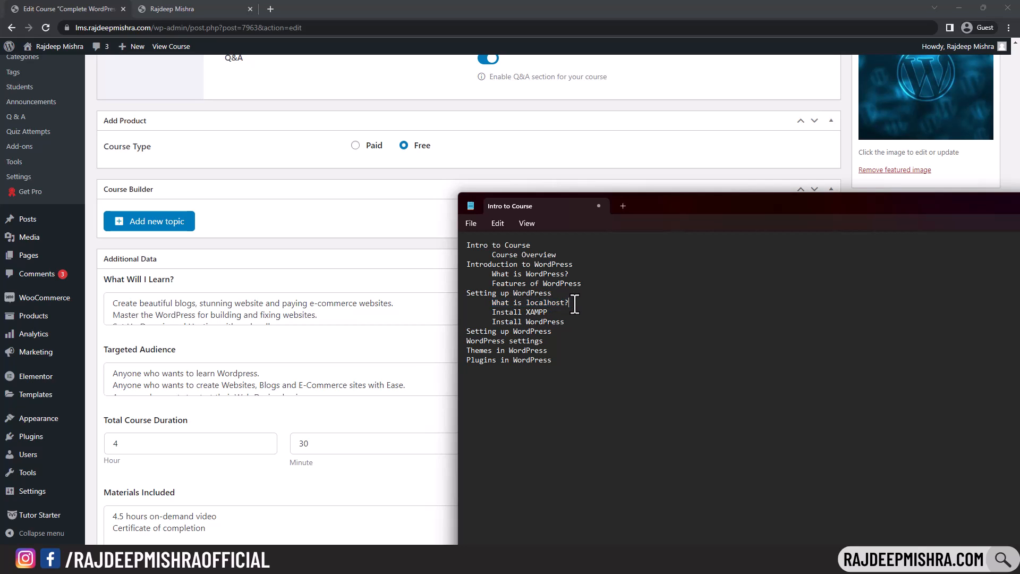
- Add a topic named 'Intro to Course' in the Course Builder
left_click(154, 222)
left_click(384, 236)
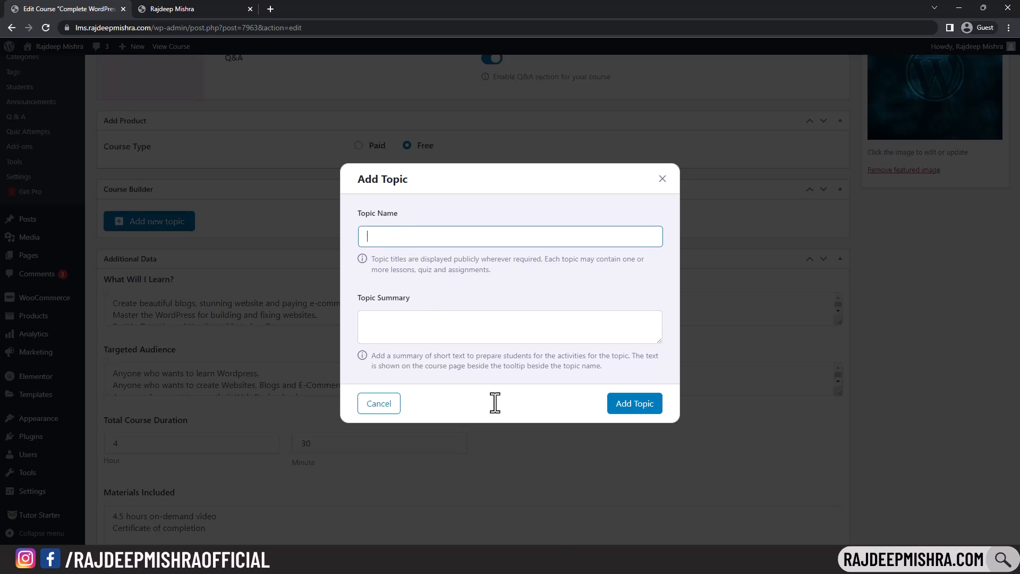
key("alt+Tab")
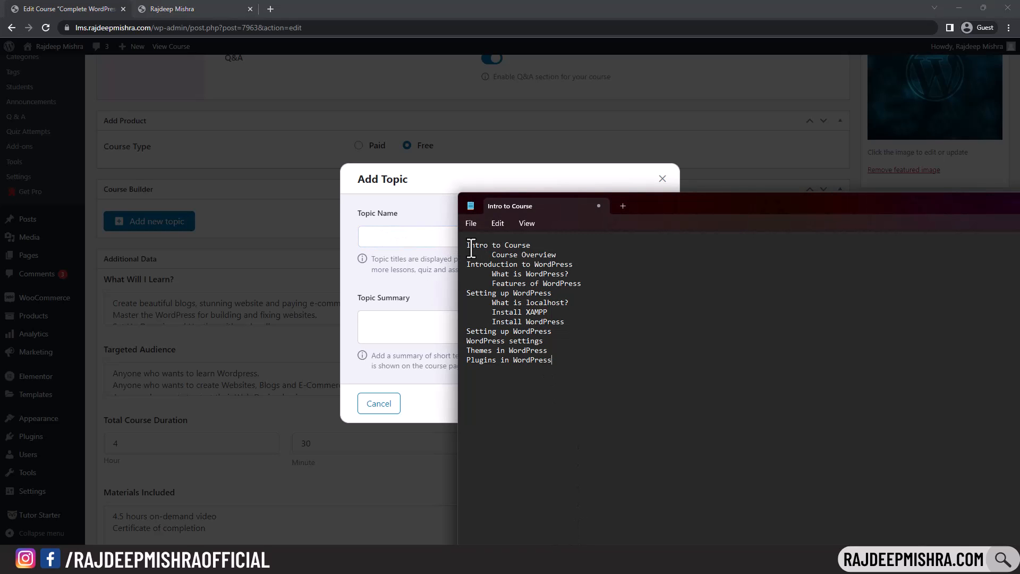
left_click_drag(467, 246, 536, 247)
key("ctrl+c")
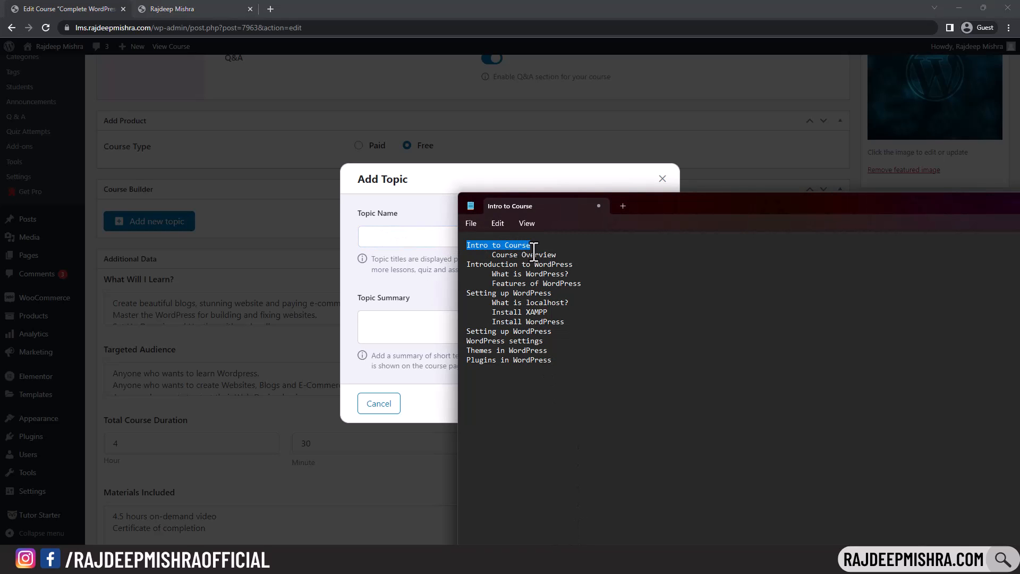
left_click(427, 234)
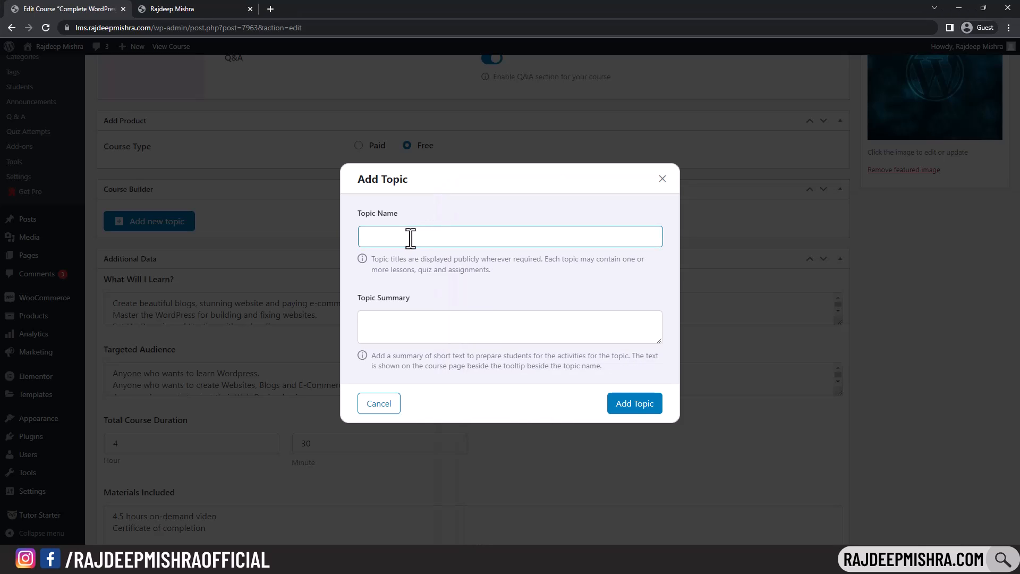
key("ctrl+v")
left_click(647, 408)
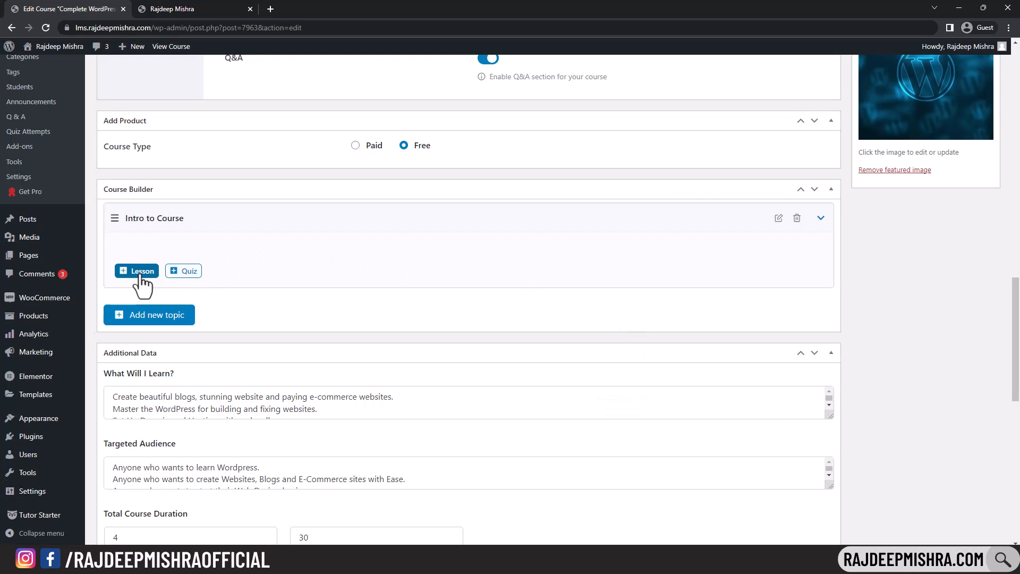
left_click(821, 219)
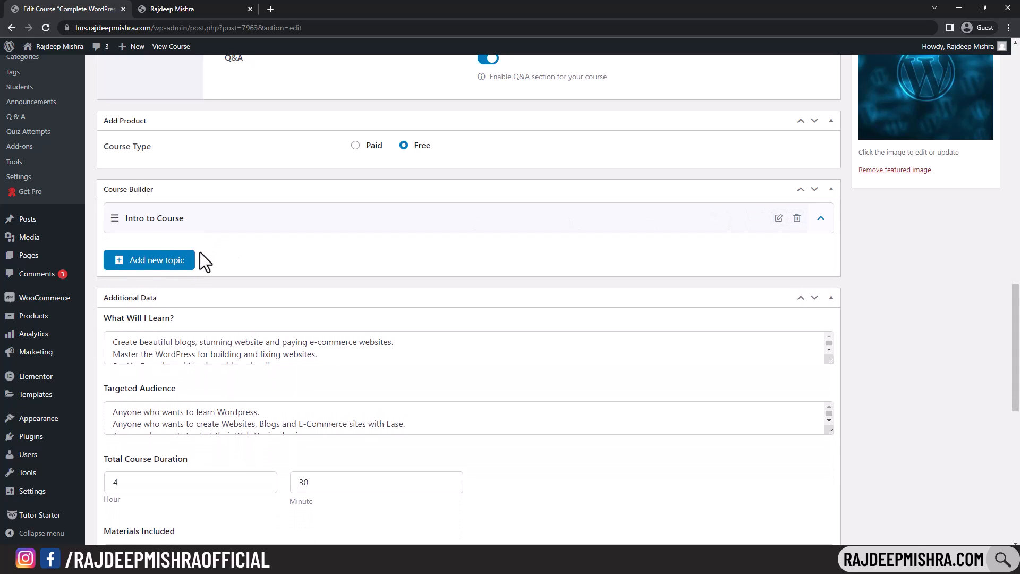
- Add a second topic named 'Introduction to WordPress'
left_click(187, 264)
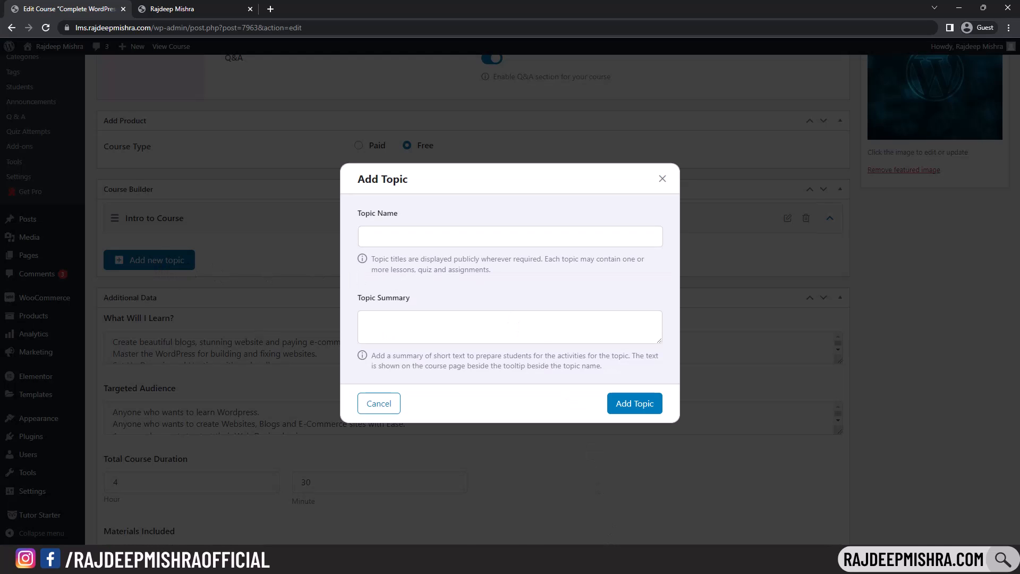
key("alt+Tab")
left_click_drag(467, 264, 585, 261)
key("ctrl+c")
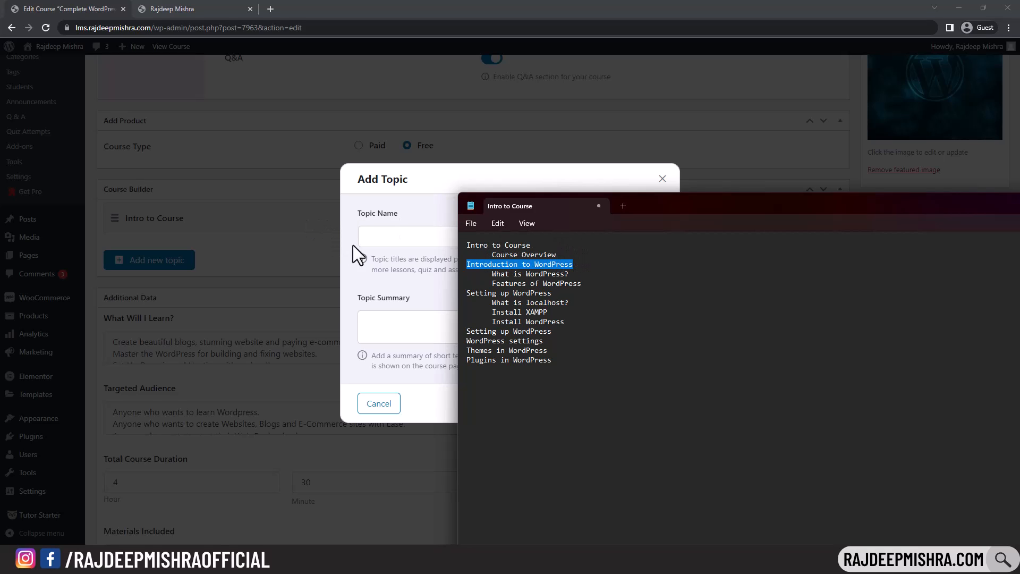
left_click(389, 244)
key("ctrl+v")
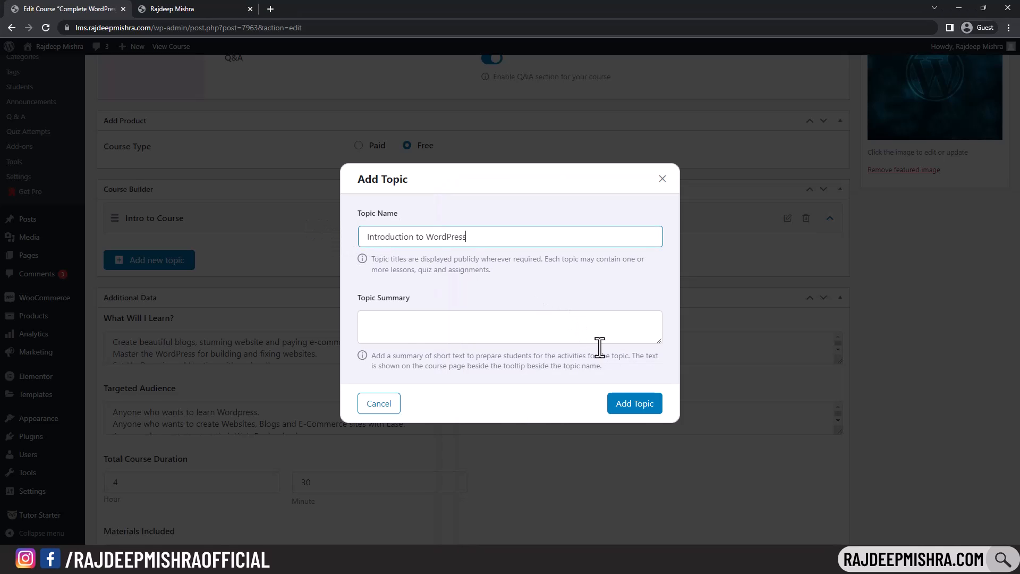
left_click(636, 409)
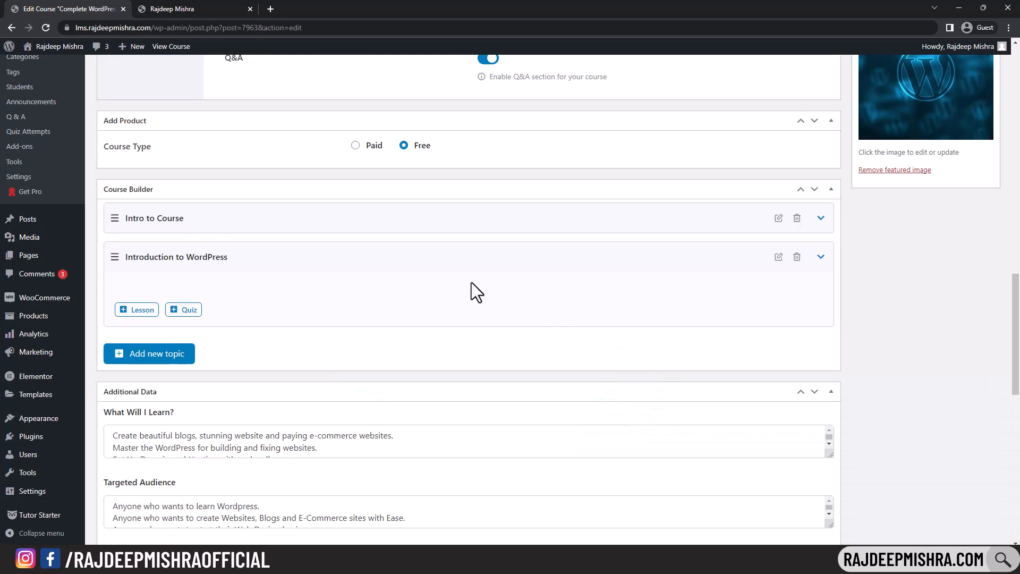
left_click(821, 258)
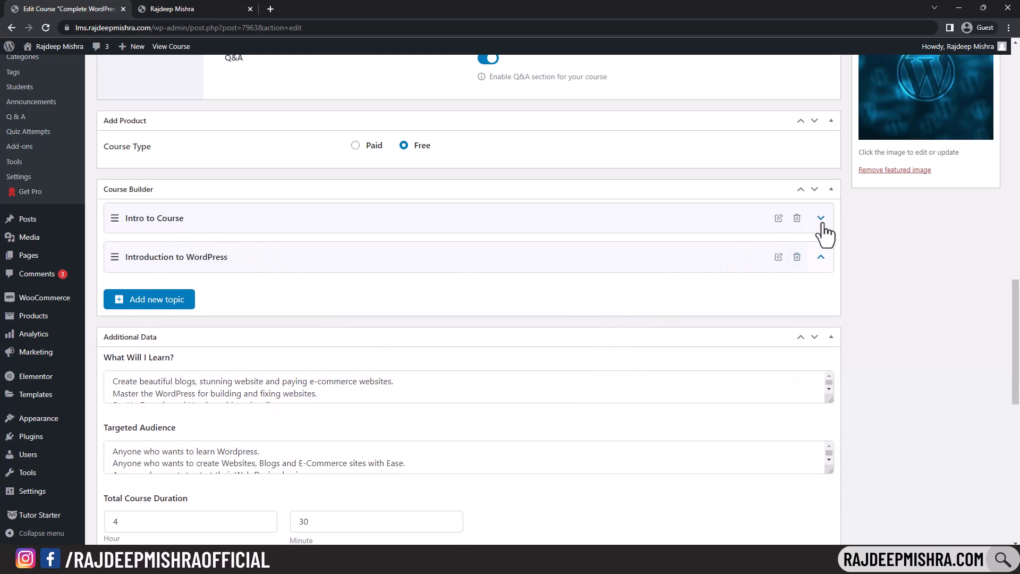
left_click(821, 218)
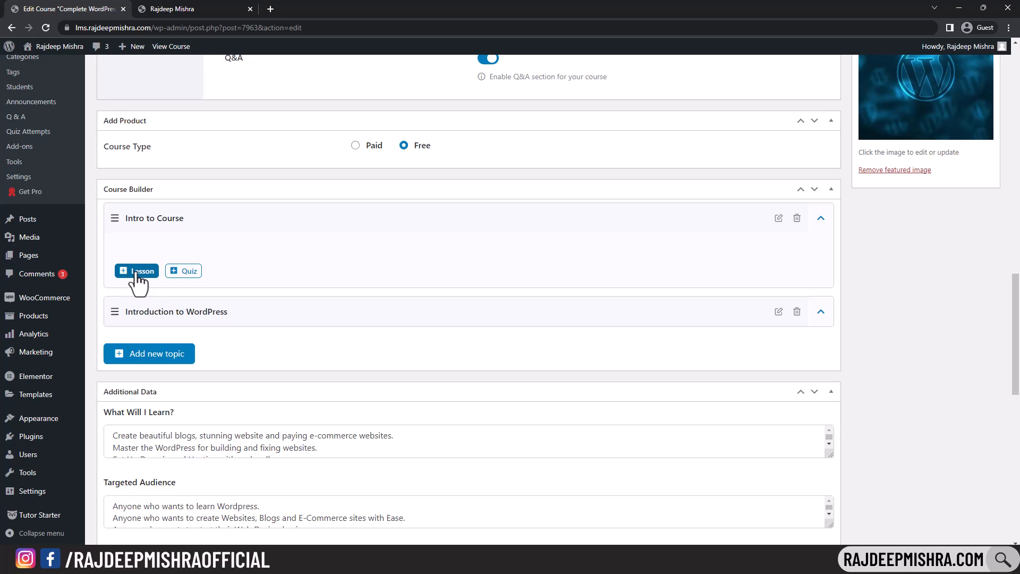
- Create a lesson under Intro to Course named 'Course Overview'
left_click(136, 272)
key("alt+Tab")
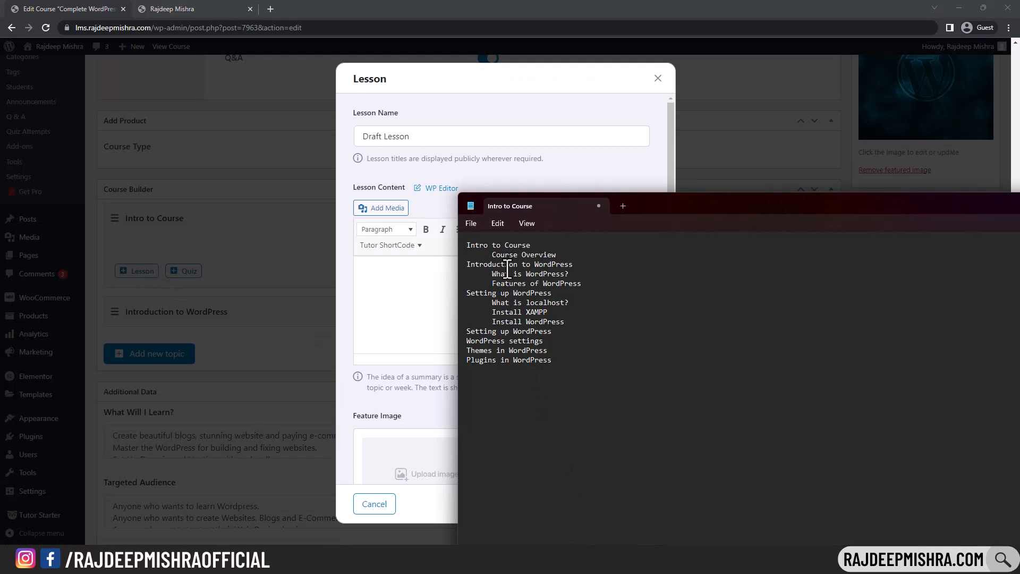
left_click_drag(492, 255, 564, 253)
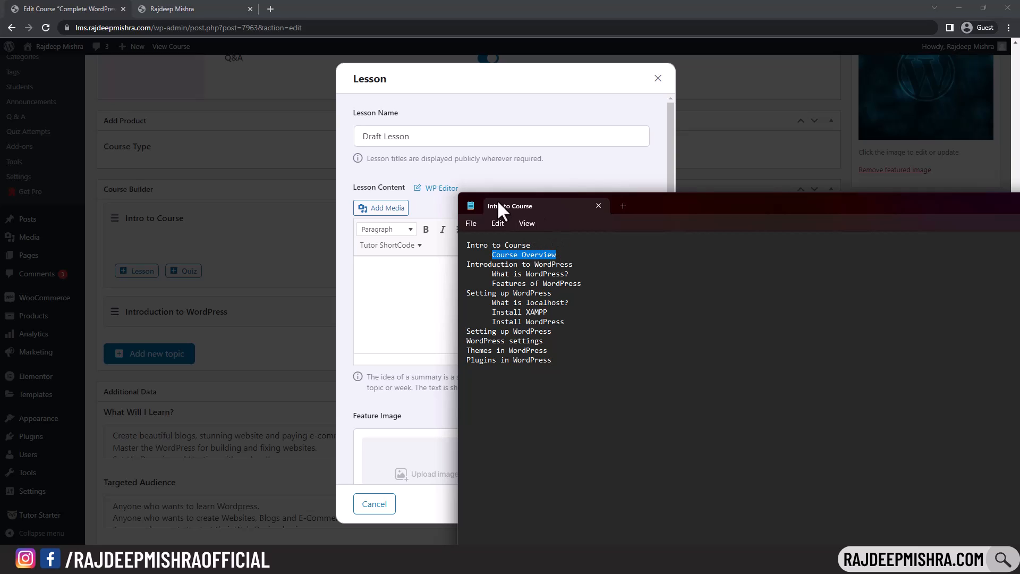
key("ctrl+c")
left_click(439, 137)
key("ctrl+a")
key("ctrl+v")
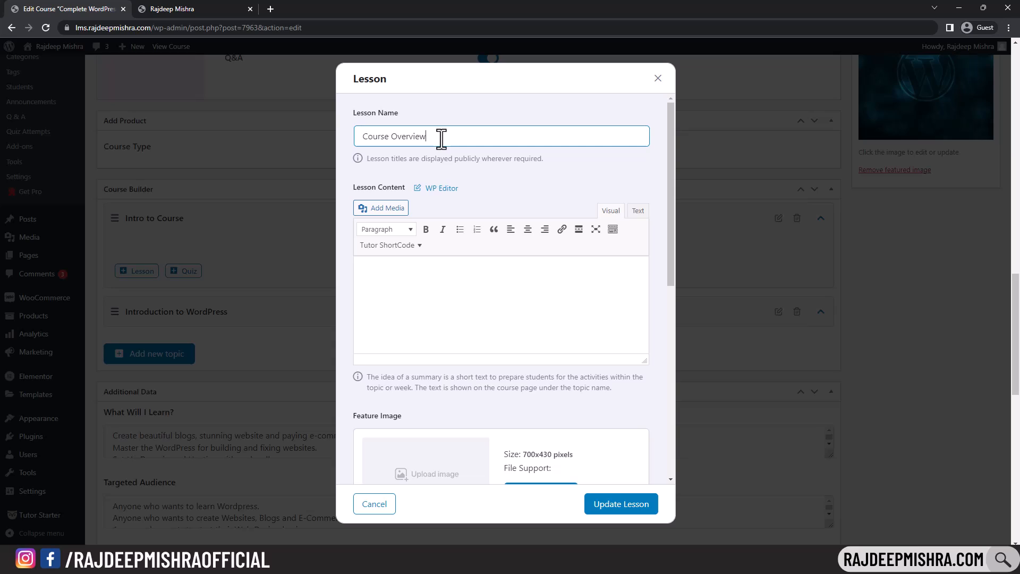
- Bring up the media library to pick the lesson's feature image
left_click(470, 273)
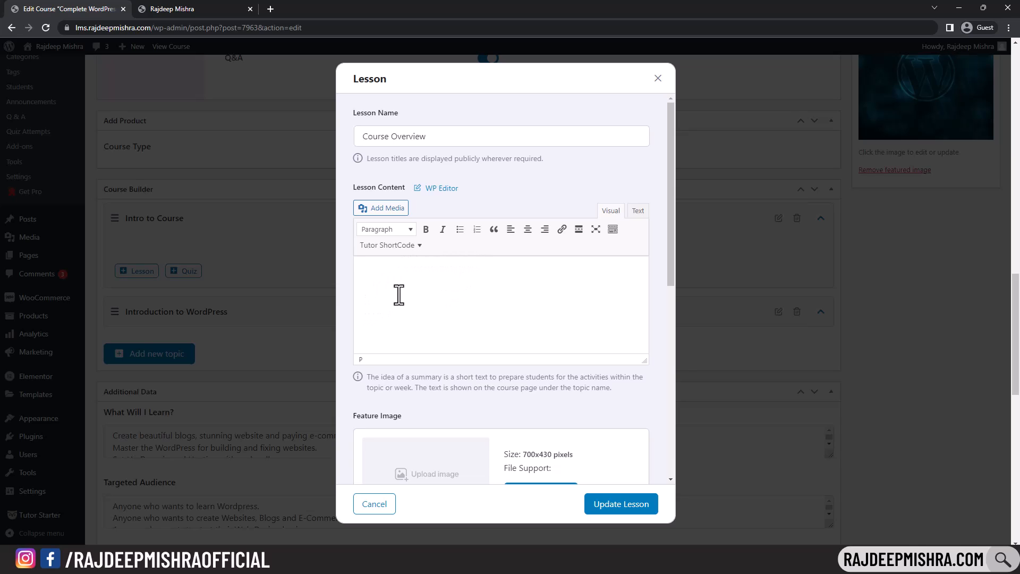
scroll(499, 282, "down", 4)
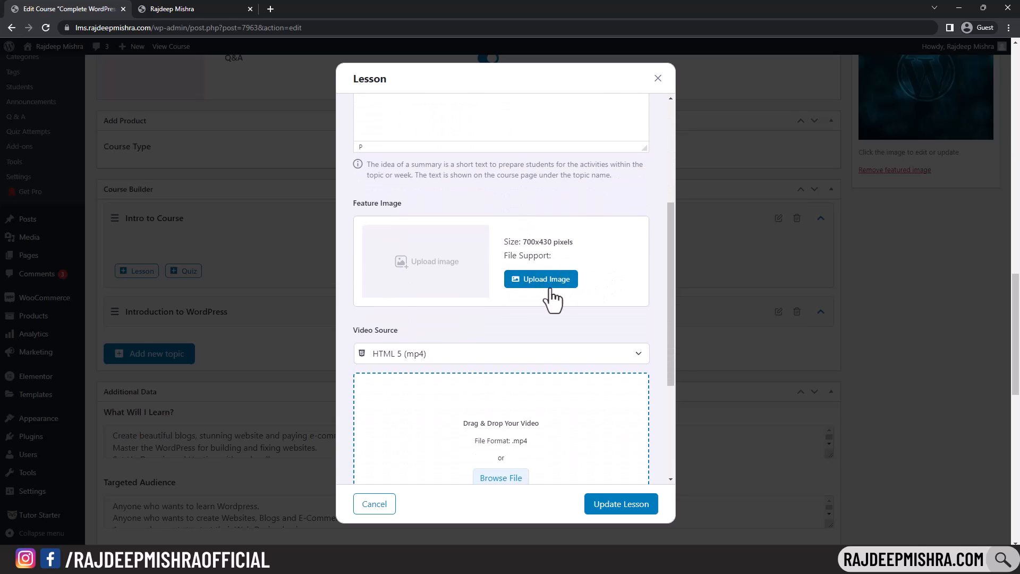
left_click(548, 282)
- Set the blue WordPress image as Course Overview's feature image and keep HTML 5 (mp4) as the video source
left_click(80, 196)
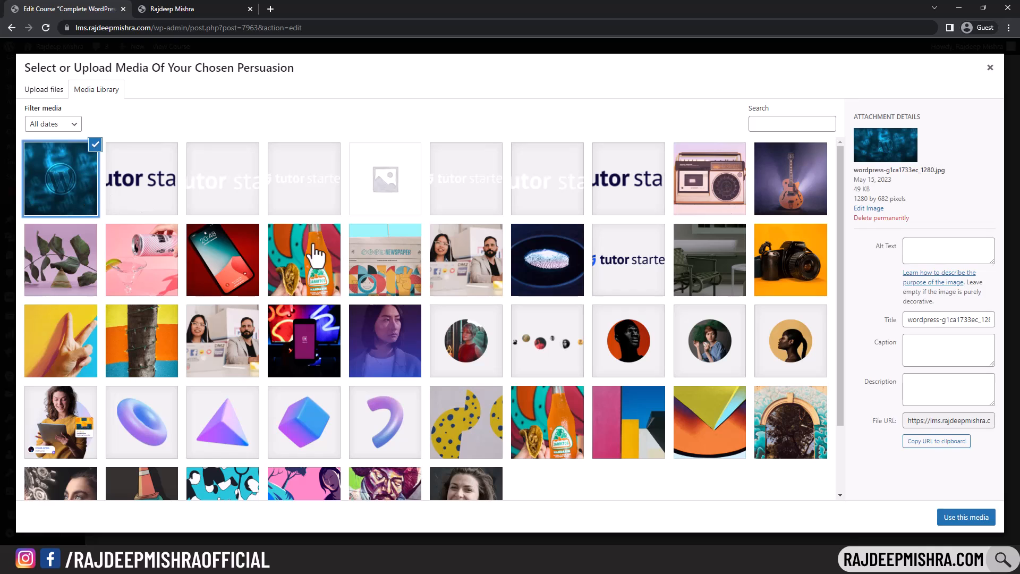
left_click(962, 517)
scroll(564, 281, "down", 4)
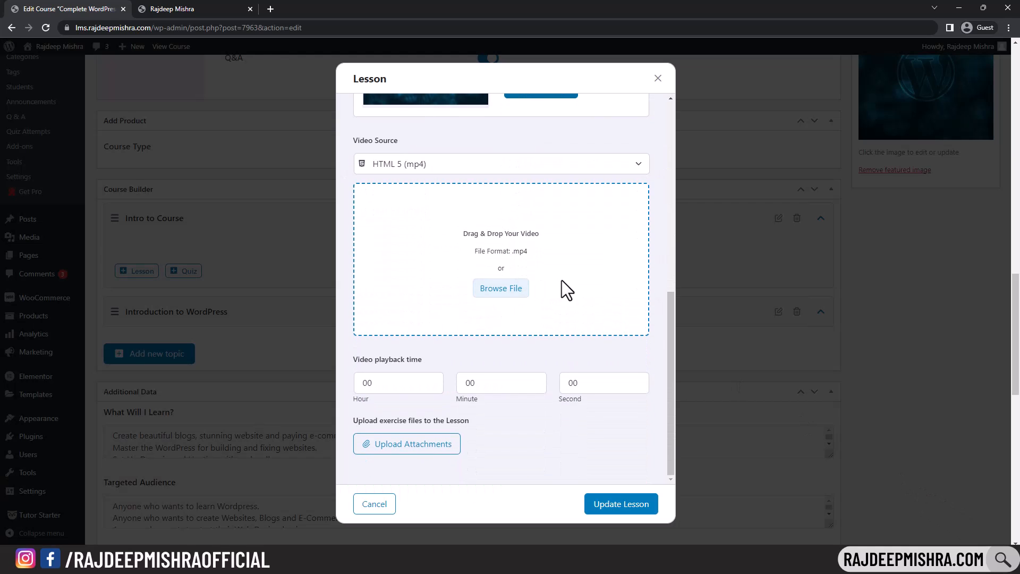
left_click(581, 167)
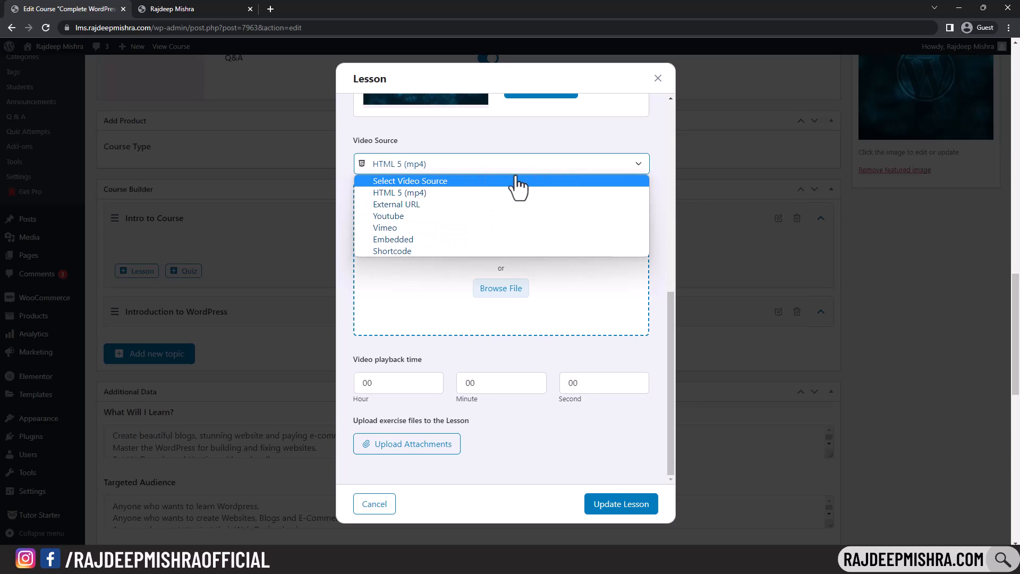
left_click(435, 193)
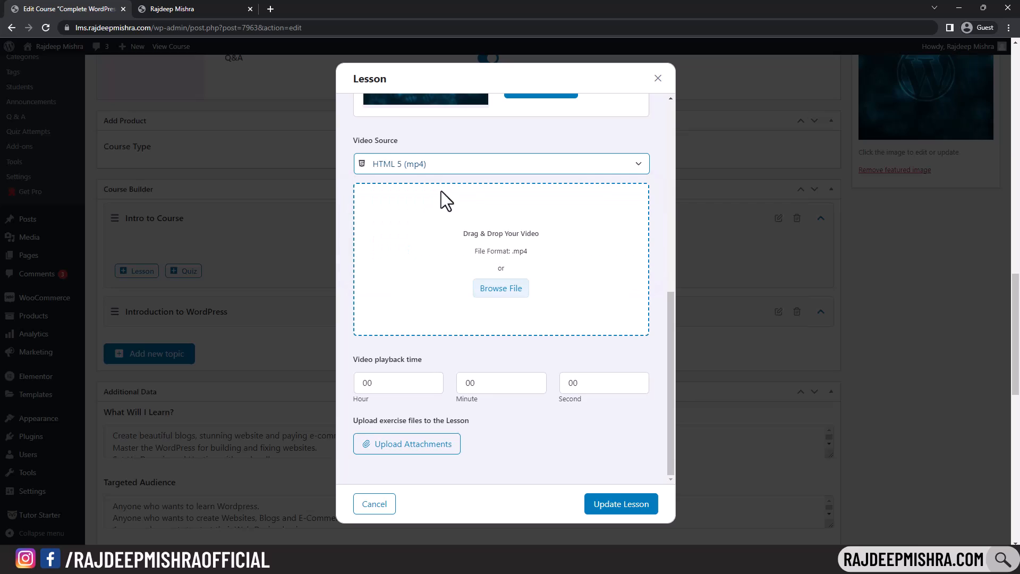
left_click(474, 167)
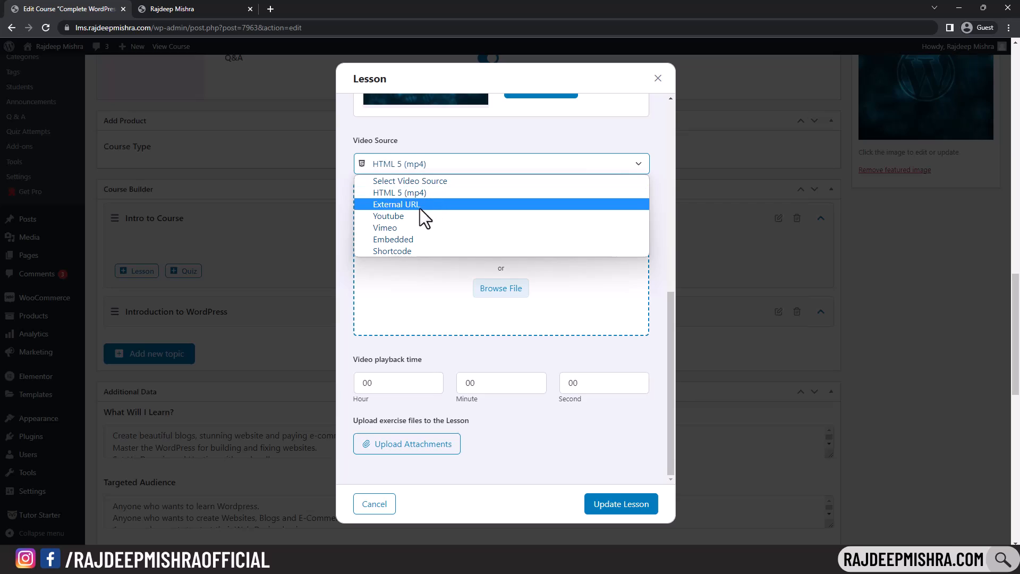
left_click(429, 193)
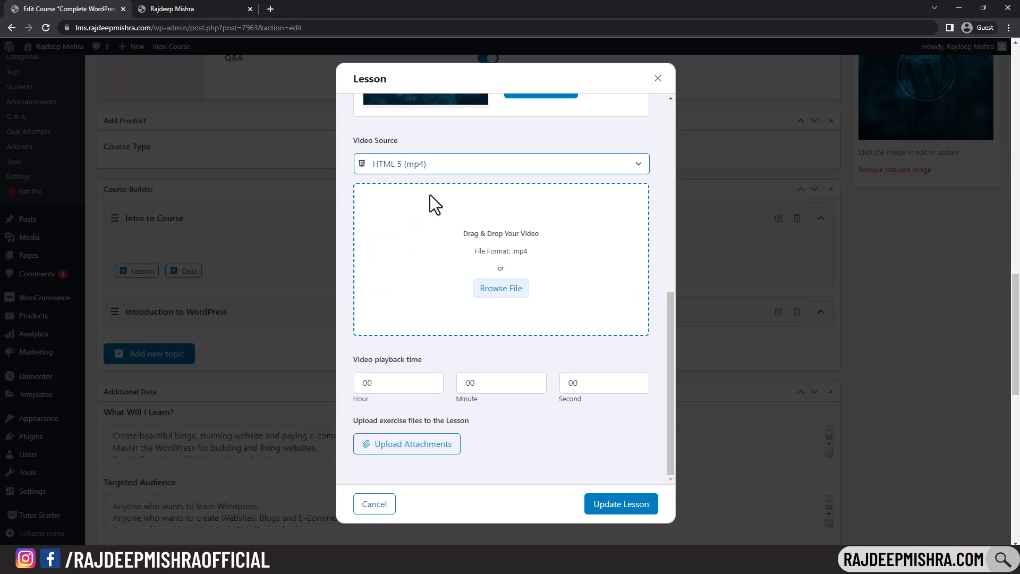
left_click(514, 289)
- Attach mixkit-man-working-on-his-laptop-308-medium.mp4 from the Media Library, with playback time 00:00:21
left_click(55, 95)
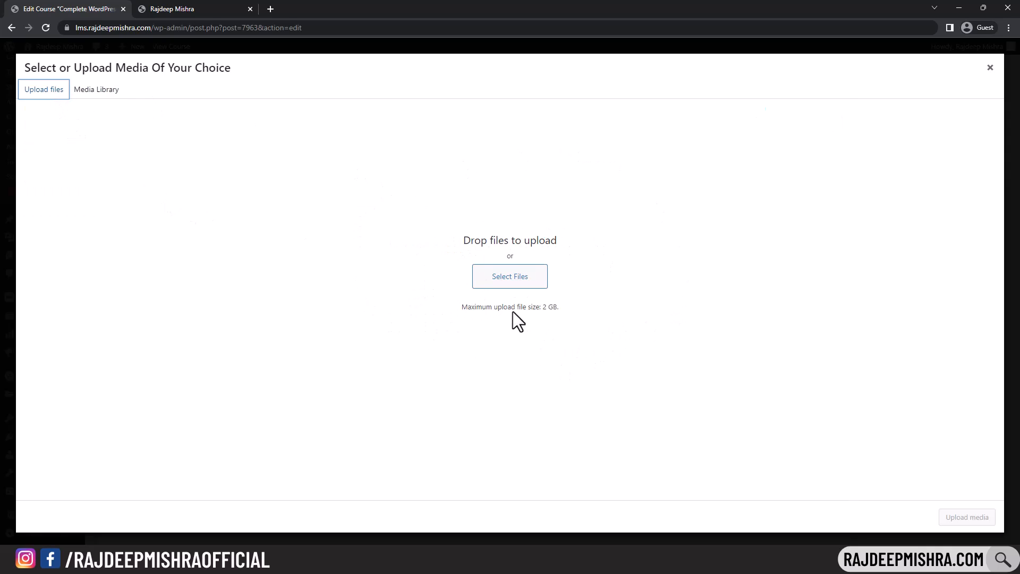
left_click(81, 95)
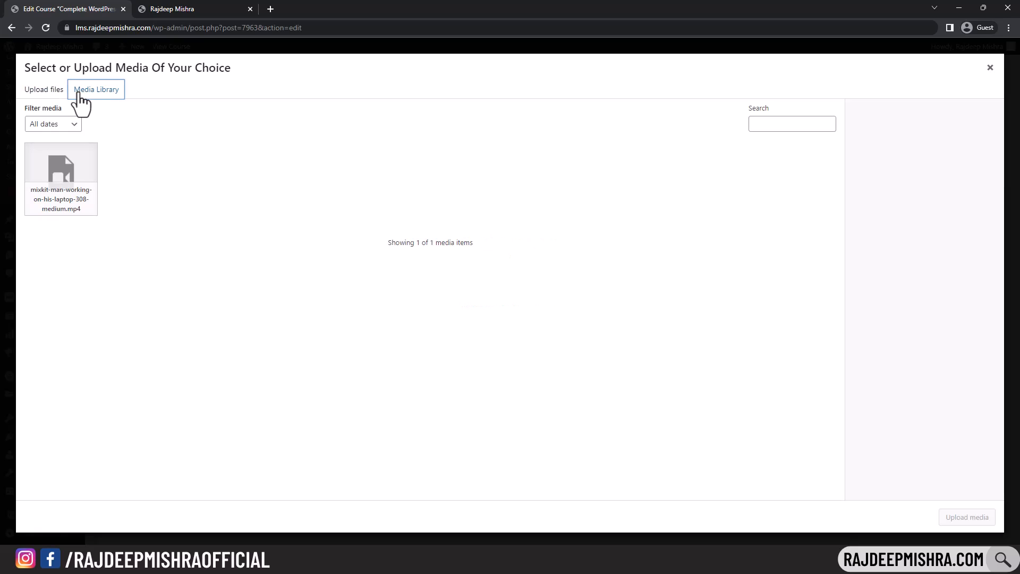
left_click(61, 183)
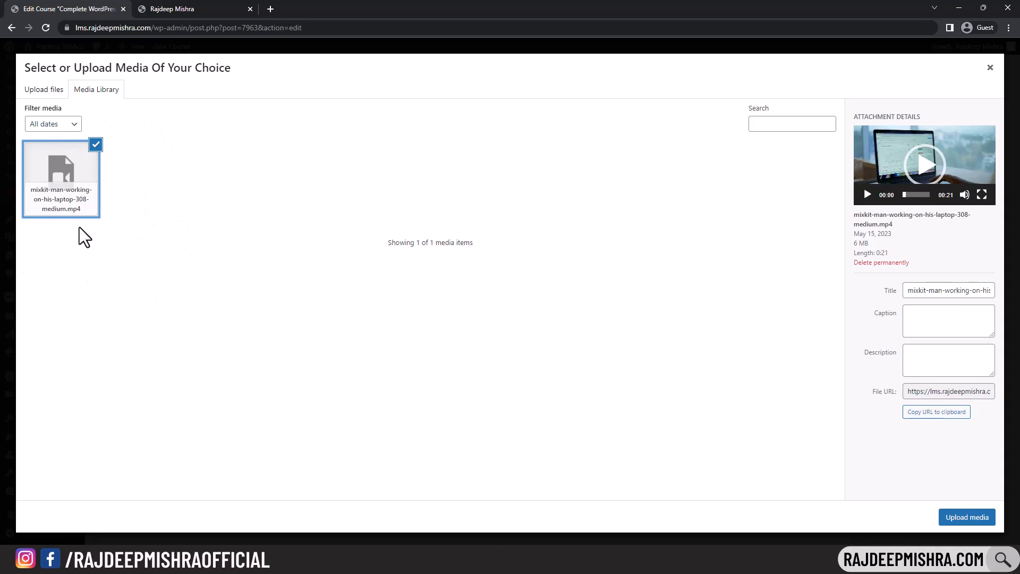
left_click(967, 520)
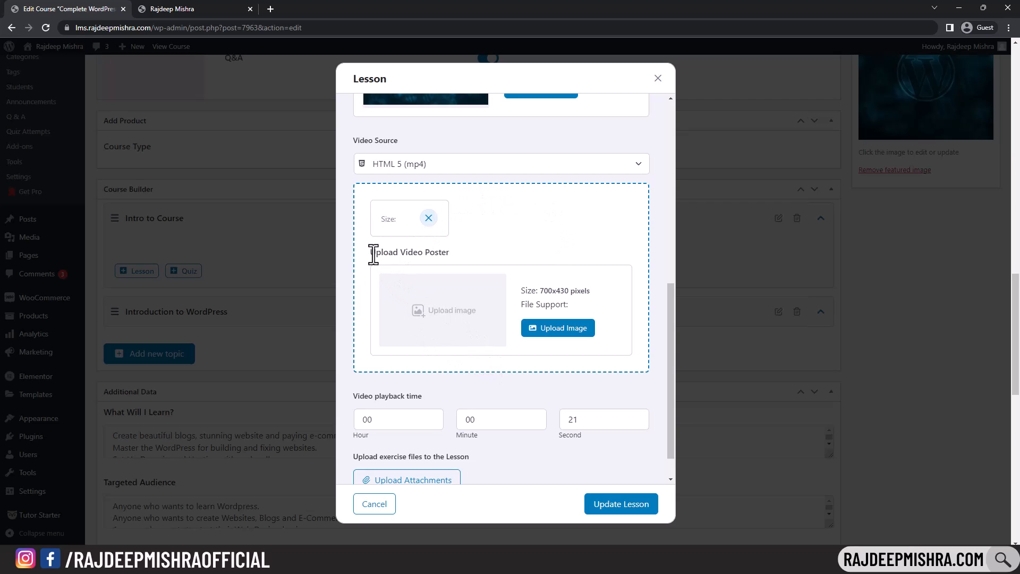
left_click_drag(373, 254, 449, 256)
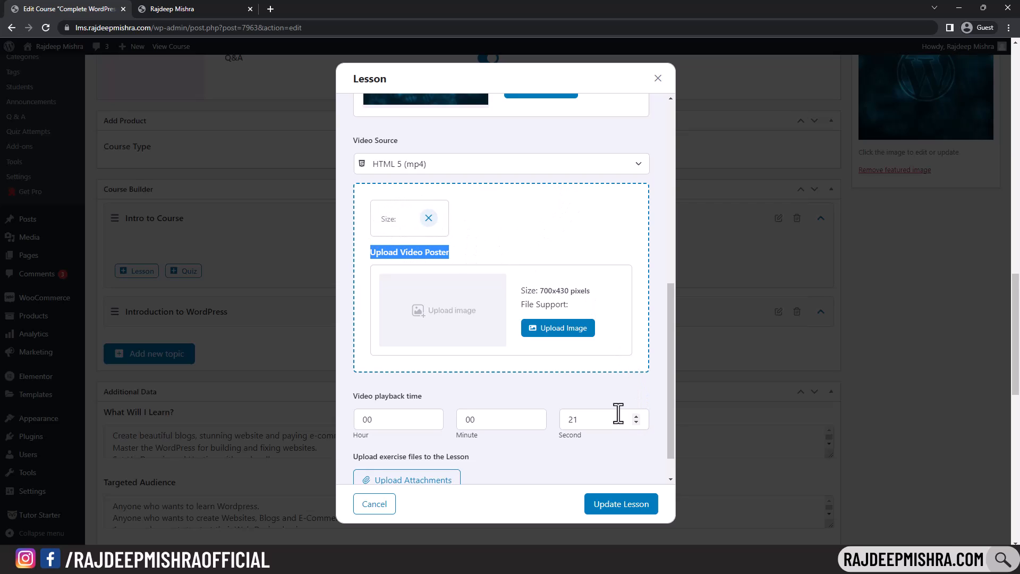
left_click_drag(670, 367, 665, 417)
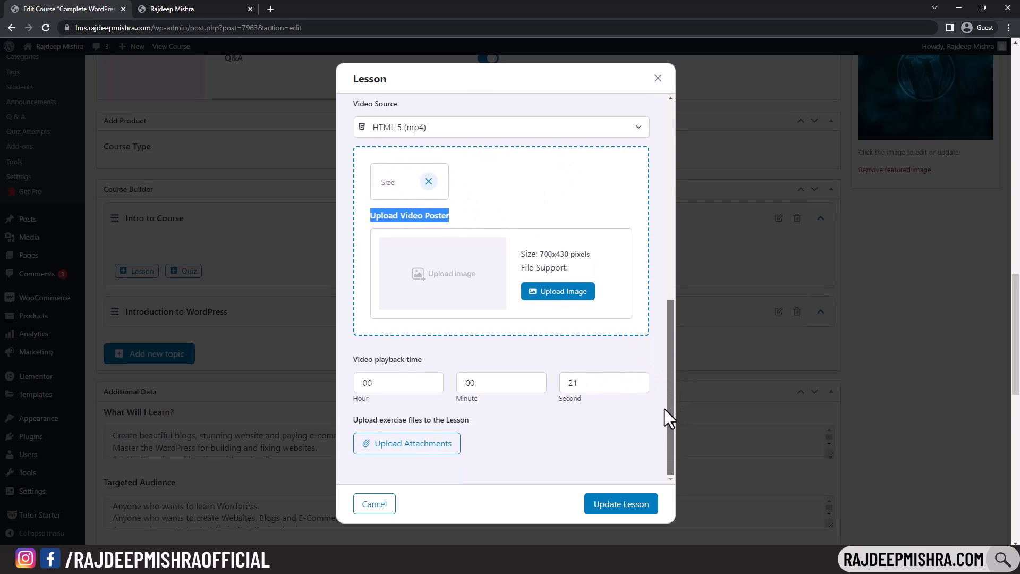
left_click(551, 433)
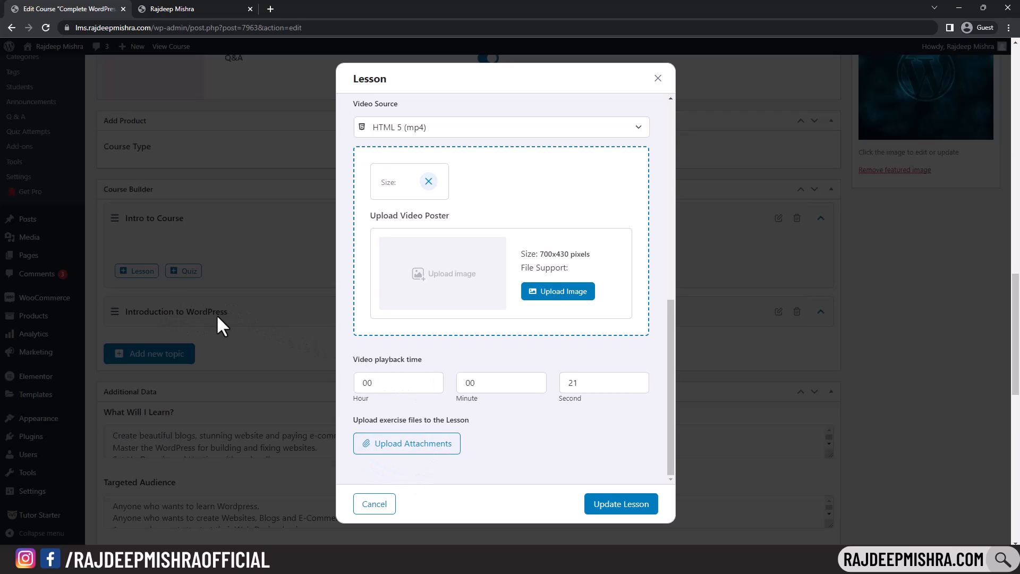
- Save the Course Overview lesson, then update the course
left_click(633, 512)
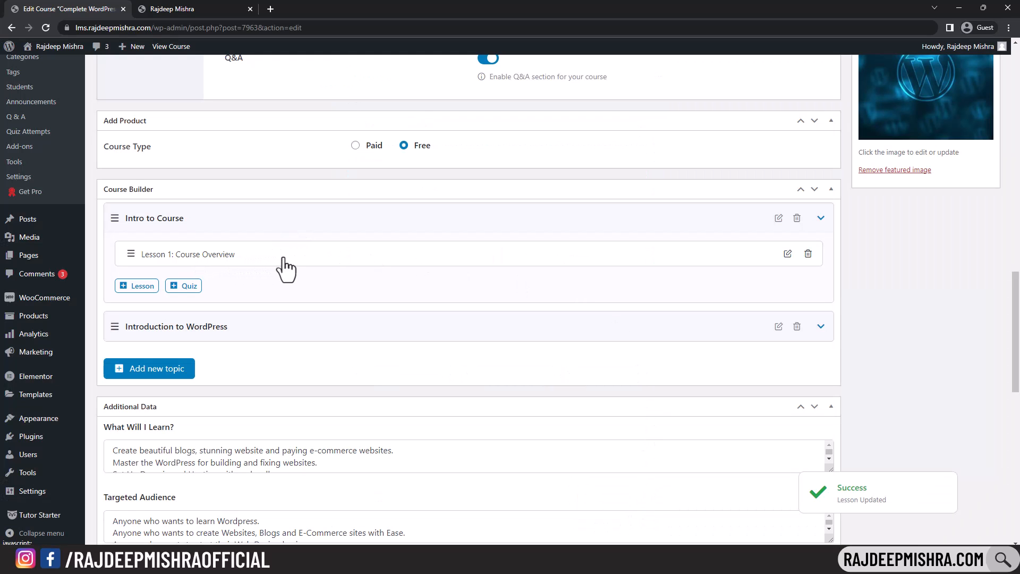
scroll(287, 269, "up", 15)
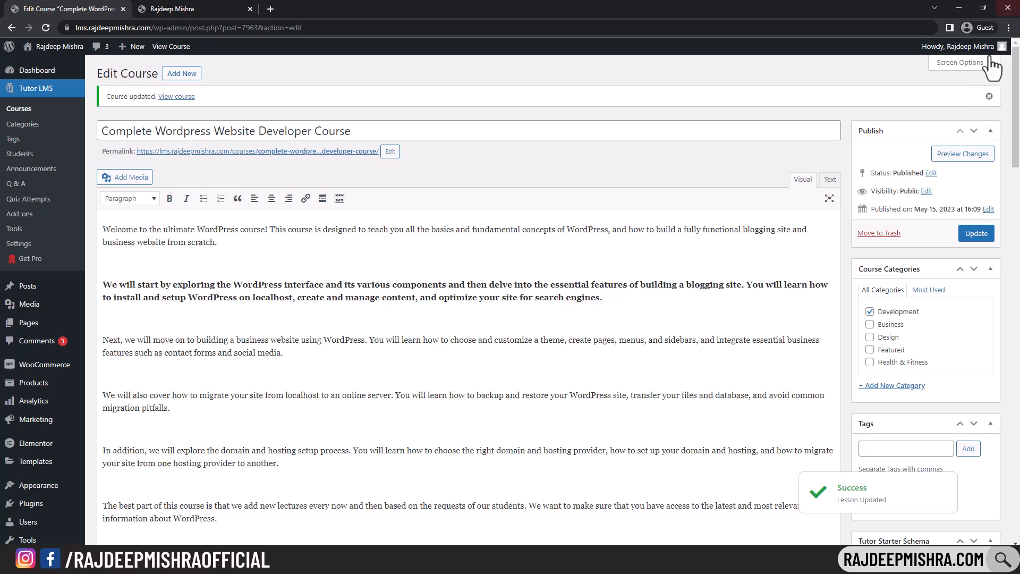
left_click(978, 237)
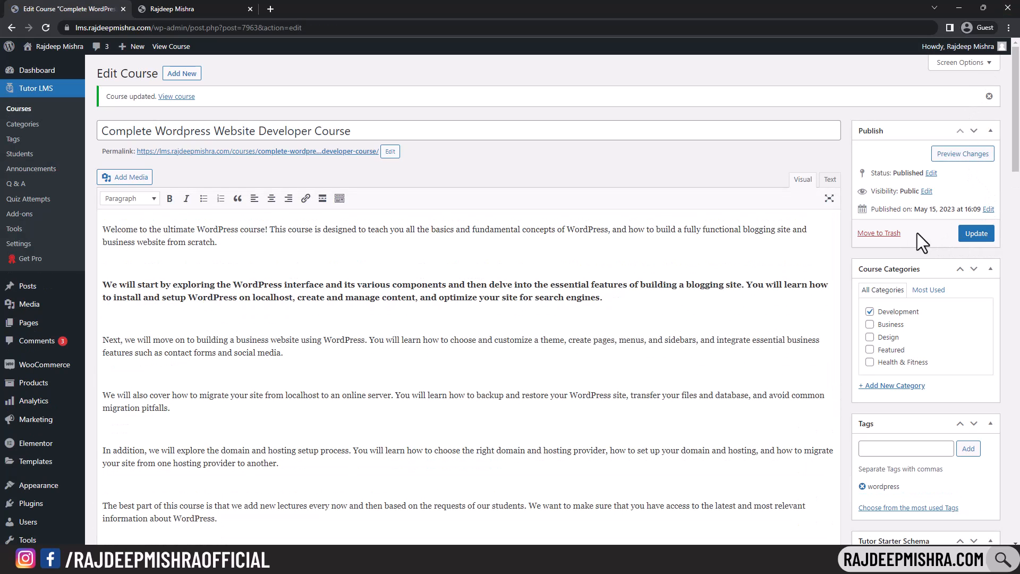
- On the live course page, toggle the topics to confirm Course Overview appears under Intro to Course
left_click(177, 97, "ctrl")
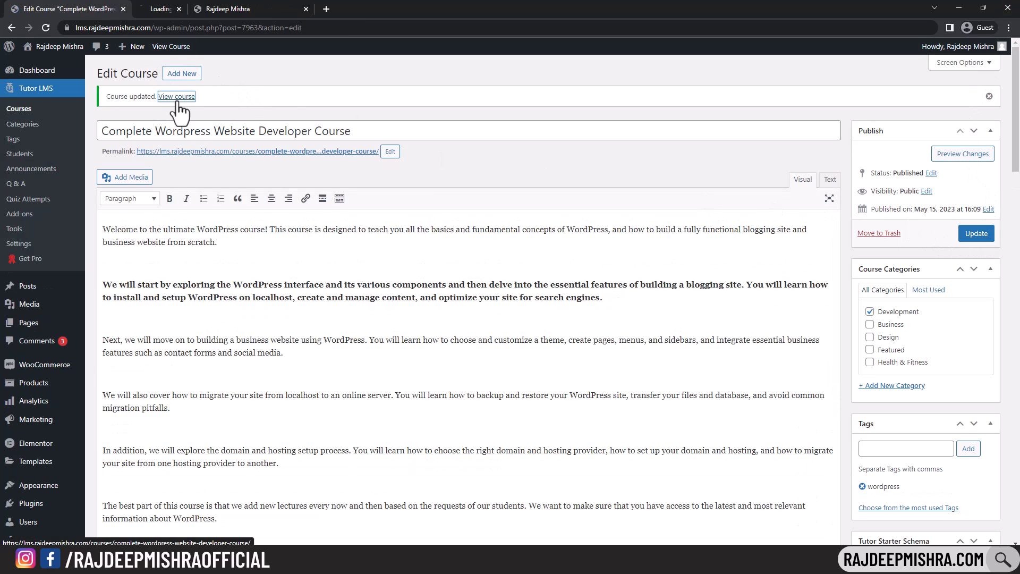
left_click(168, 9)
scroll(367, 178, "down", 15)
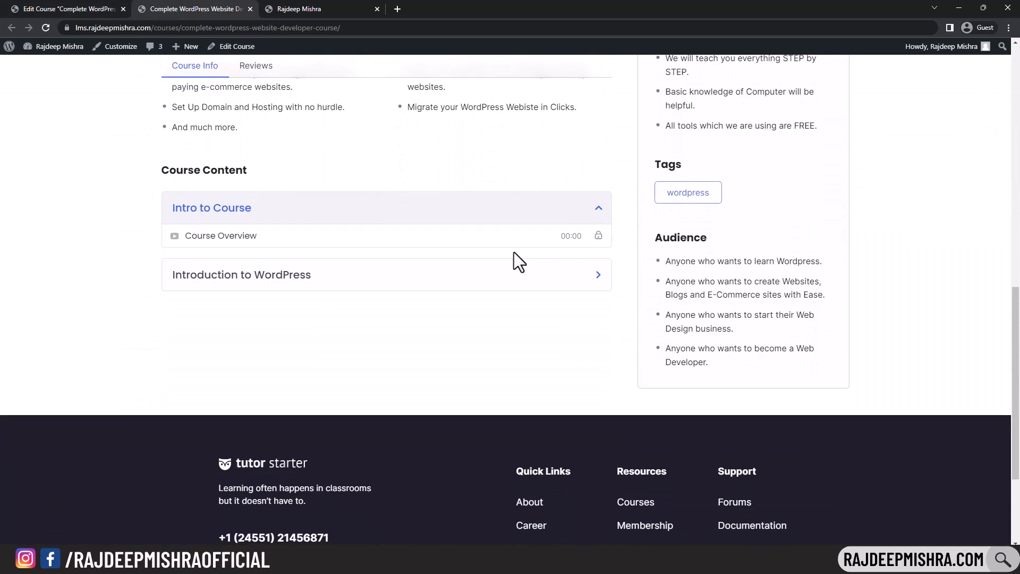
left_click(599, 210)
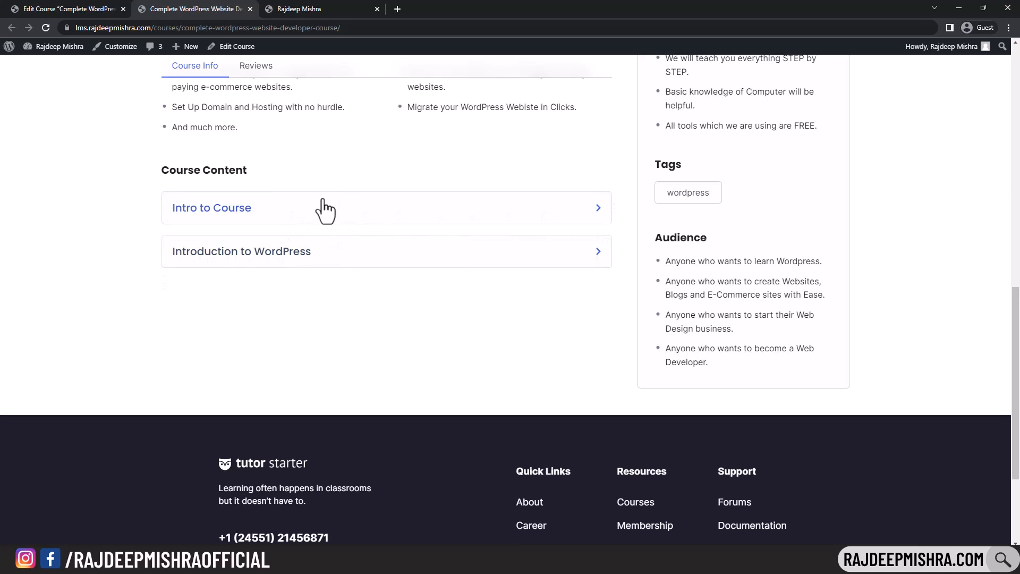
left_click(596, 215)
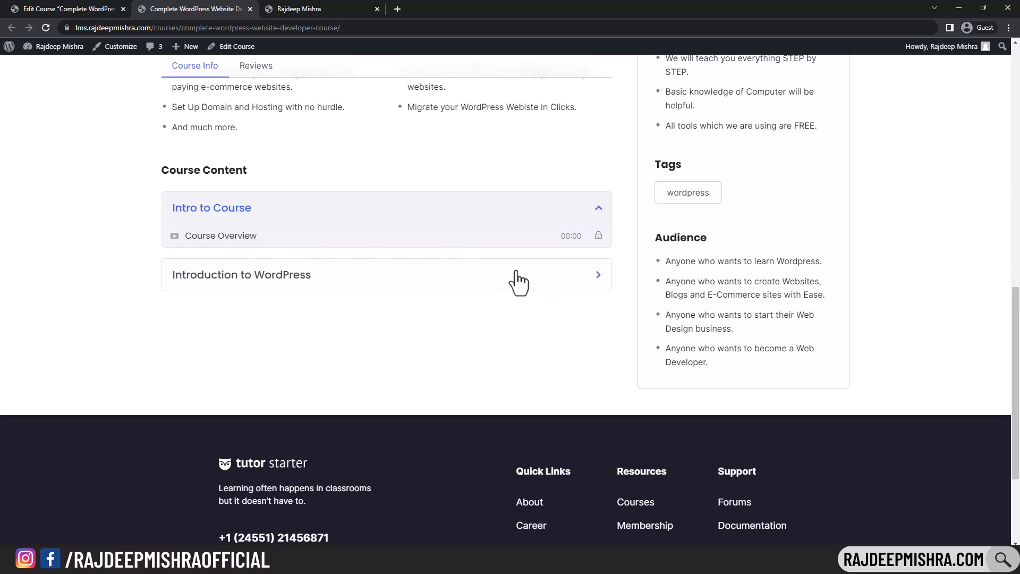
left_click(596, 275)
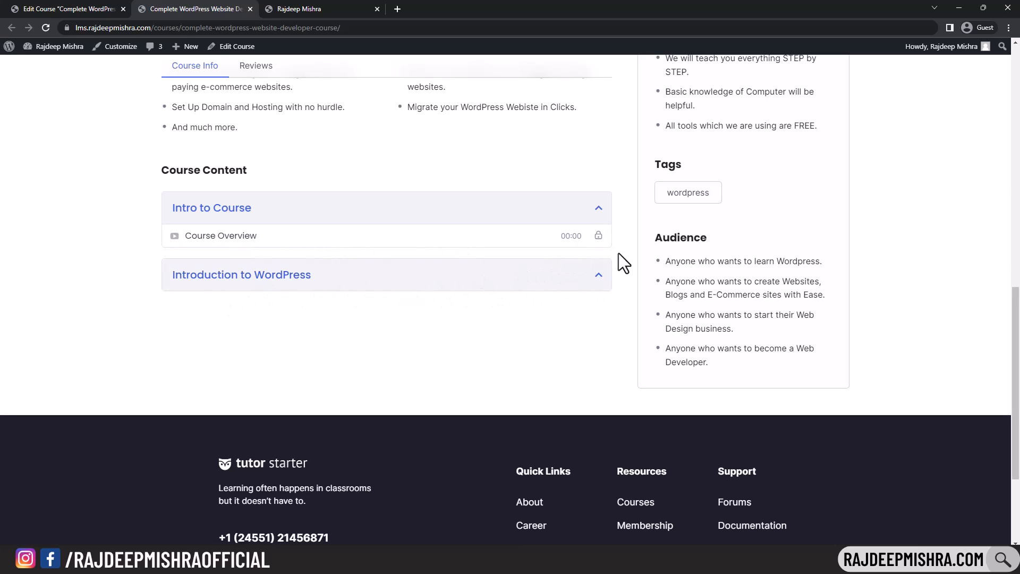
left_click(594, 276)
- Add a new lesson to Introduction to WordPress named 'What is WordPress?'
left_click(74, 9)
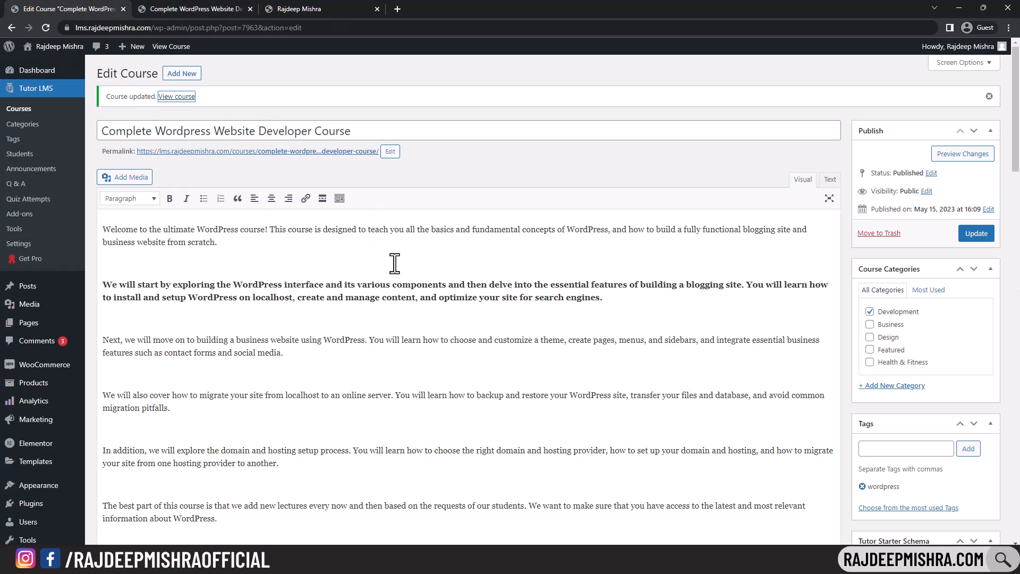
scroll(533, 283, "down", 20)
scroll(533, 283, "down", 3)
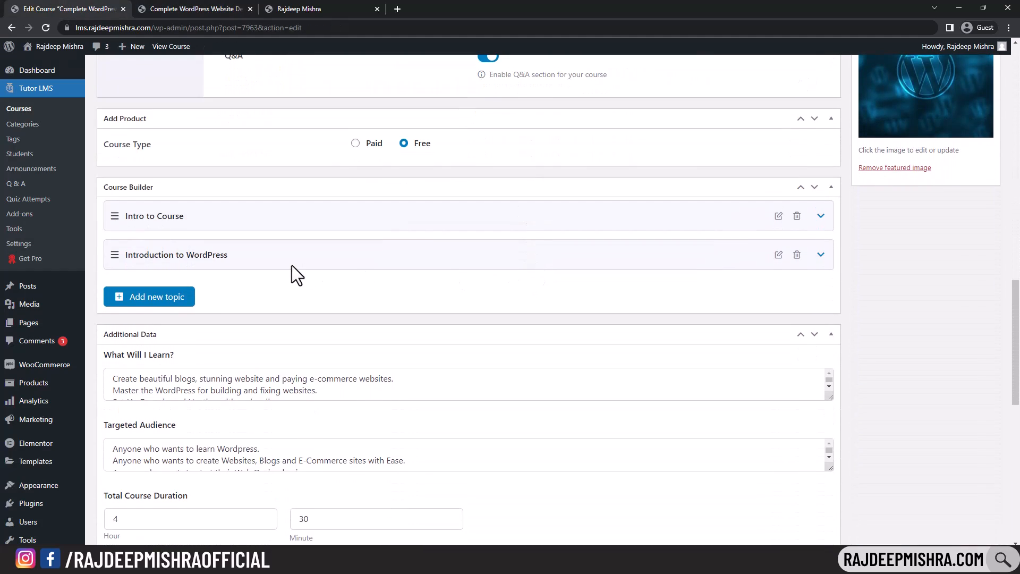
left_click(821, 255)
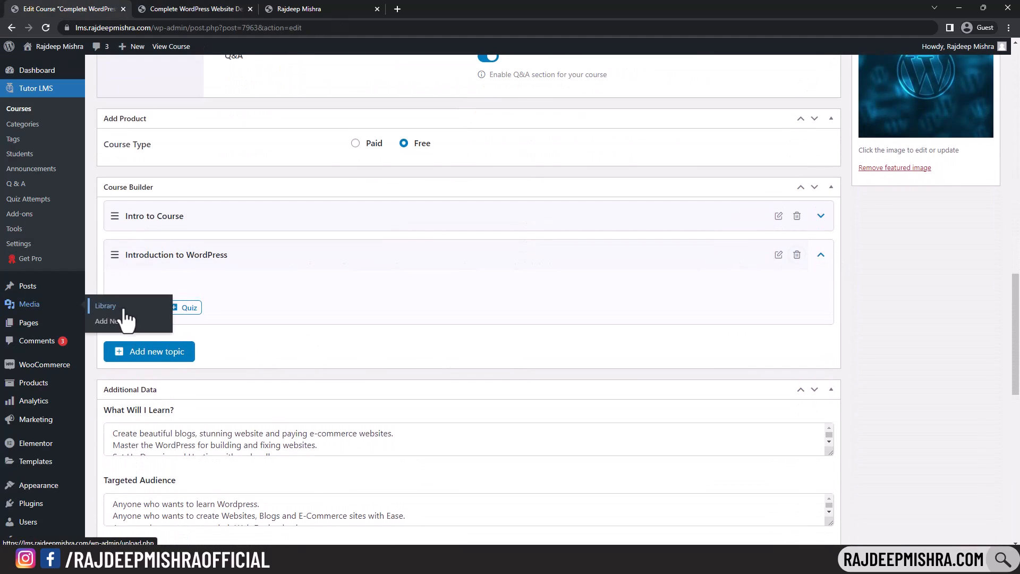
left_click(145, 310)
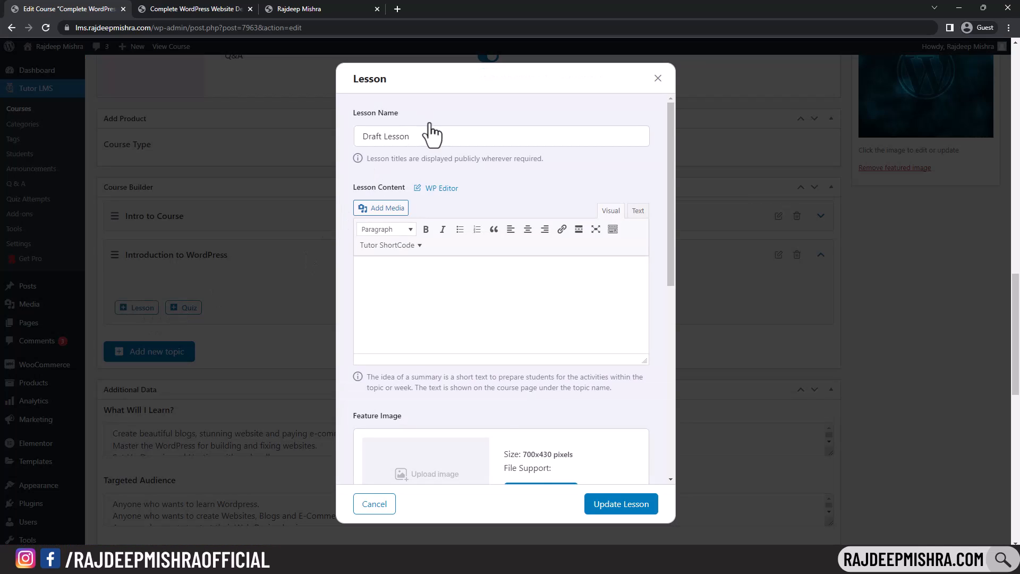
left_click(495, 542)
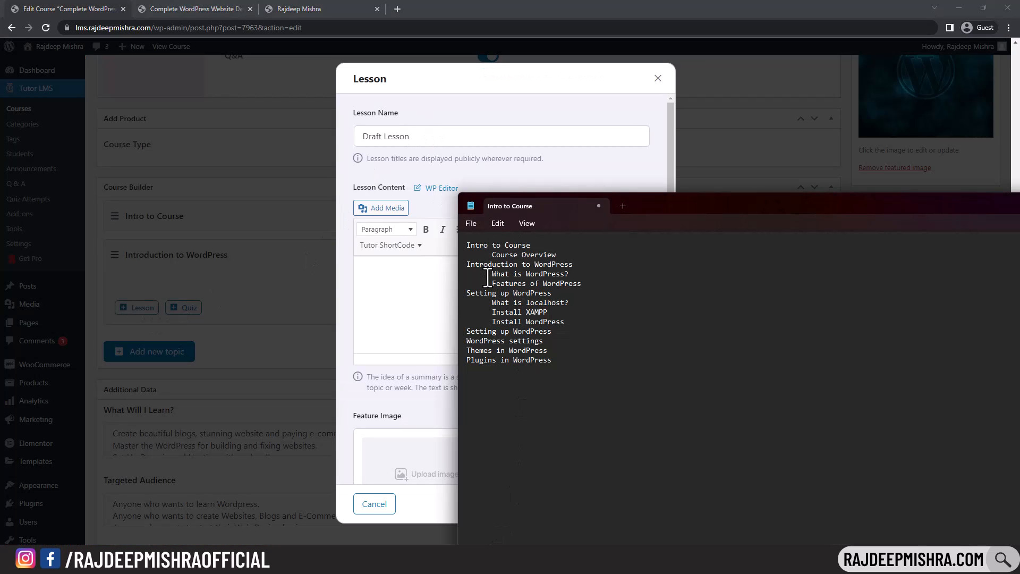
left_click_drag(490, 276, 582, 276)
key("ctrl+c")
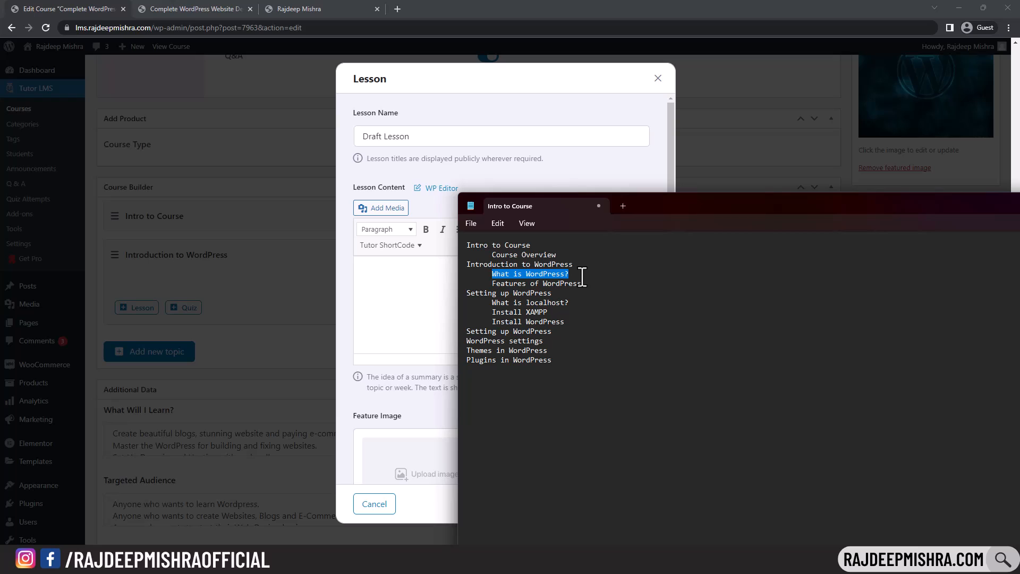
left_click(487, 137)
key("ctrl+a")
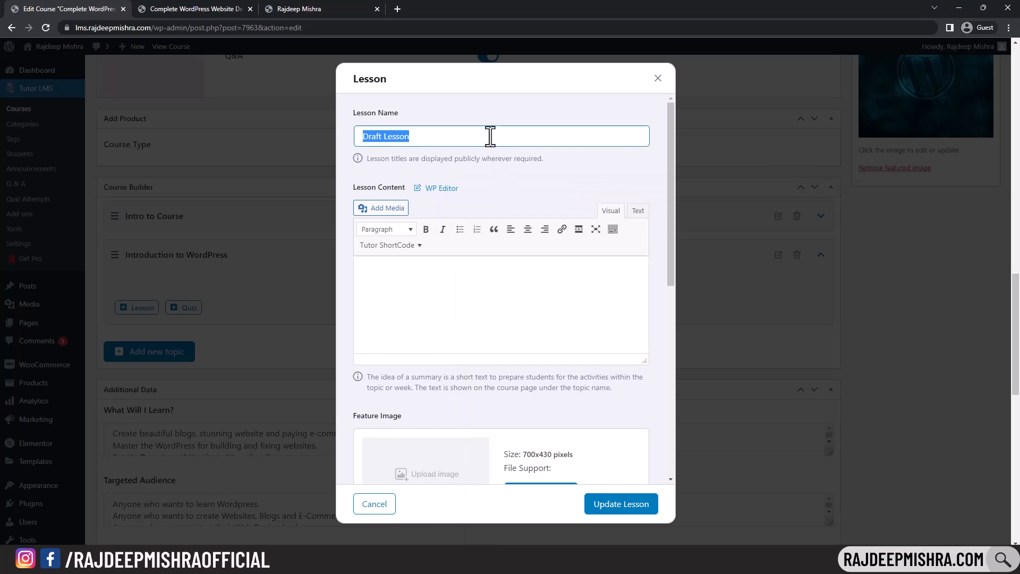
key("ctrl+v")
- Give the lesson the WordPress feature image and choose YouTube as its video source
left_click(460, 266)
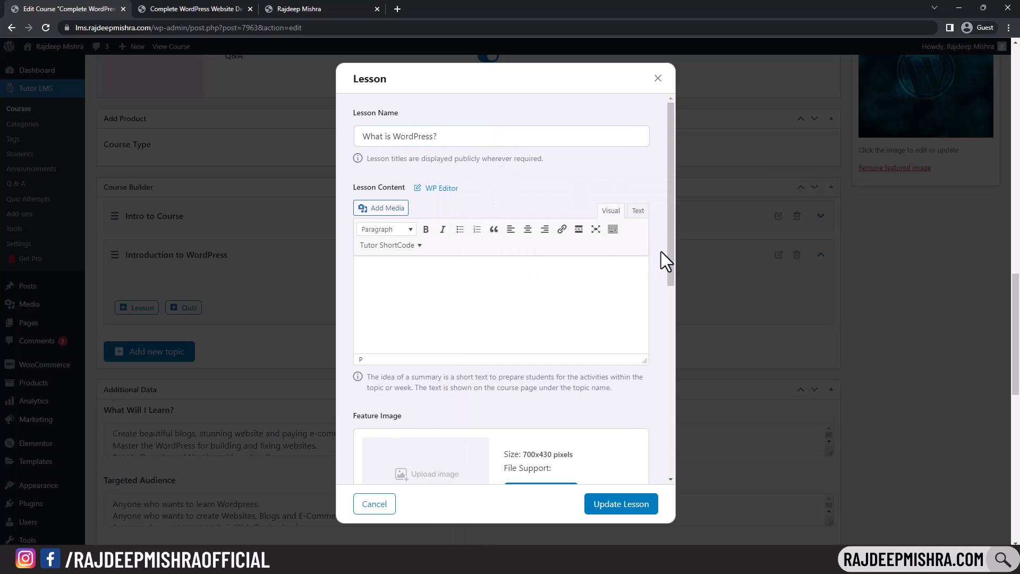
scroll(672, 284, "down", 1)
scroll(672, 285, "down", 2)
left_click(548, 307)
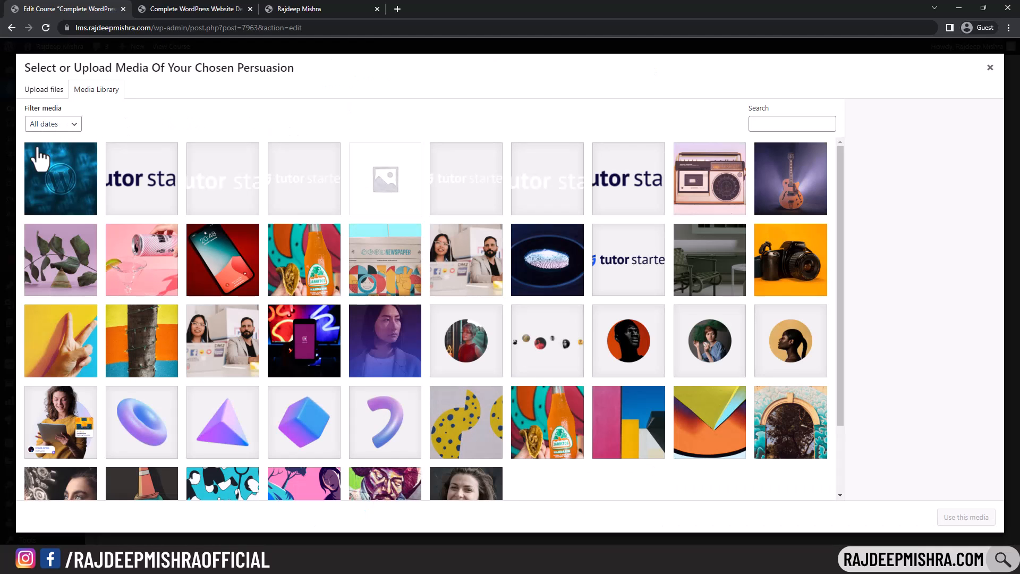
left_click(41, 160)
left_click(965, 518)
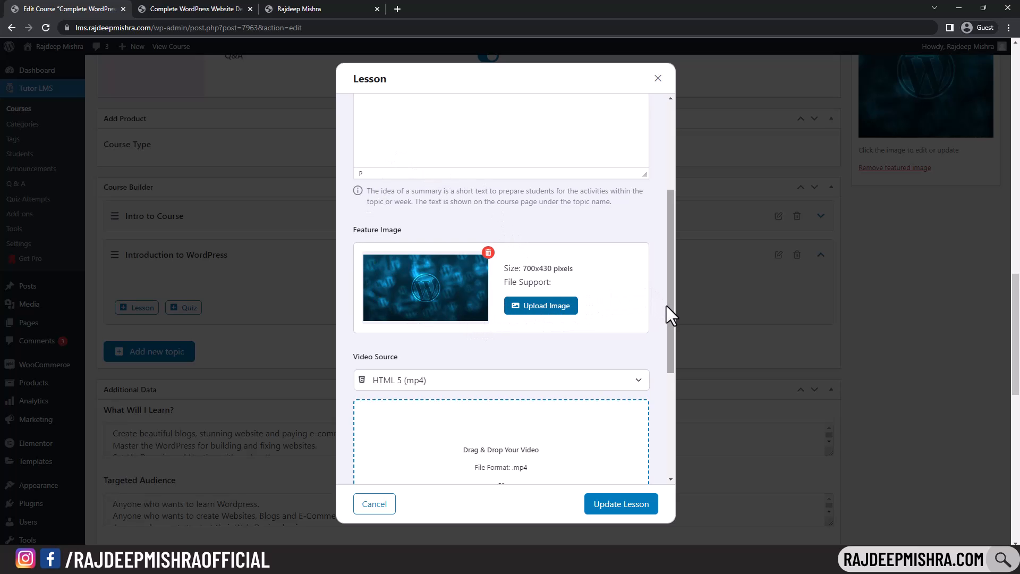
left_click_drag(668, 305, 643, 388)
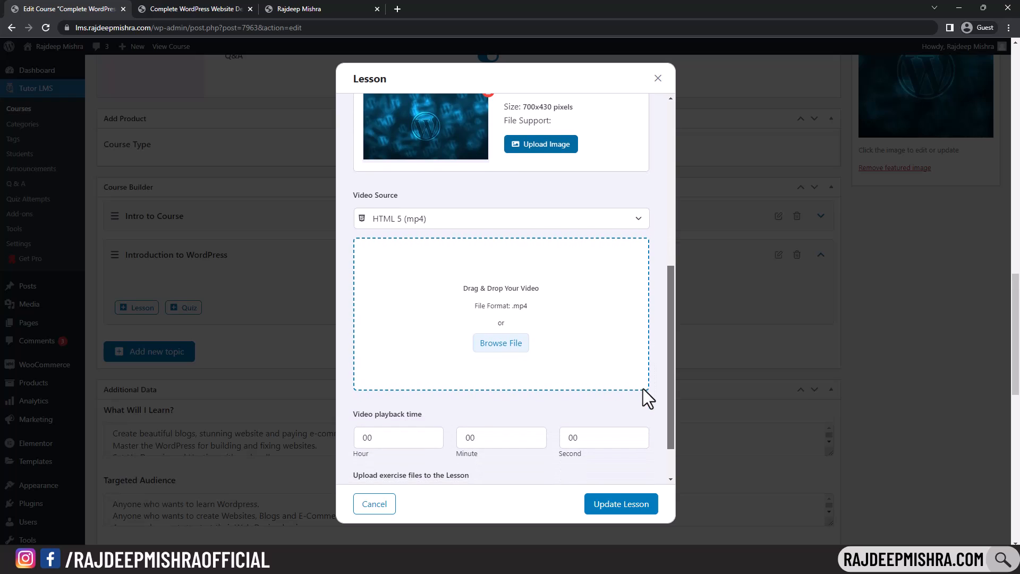
left_click(516, 219)
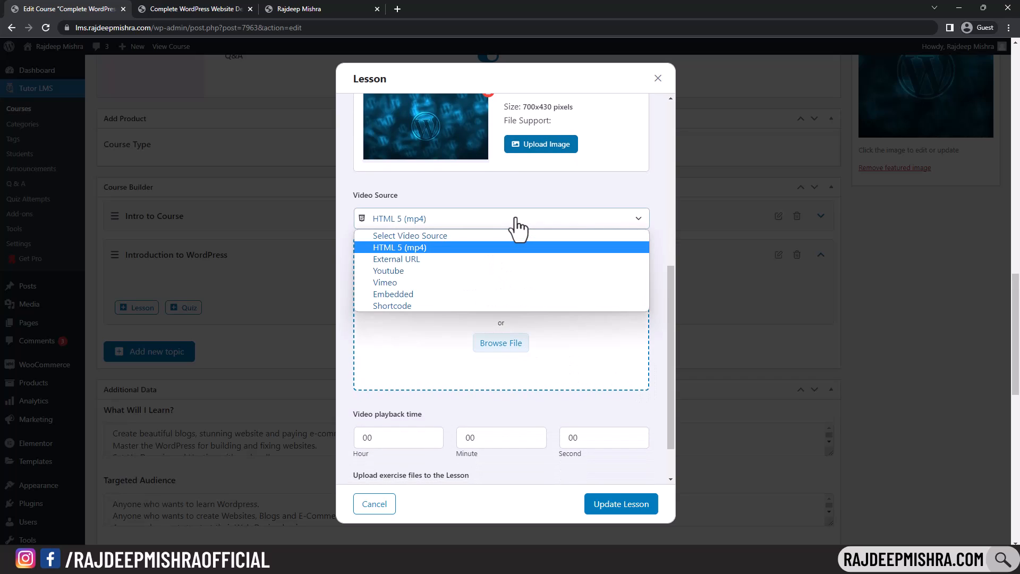
left_click(392, 270)
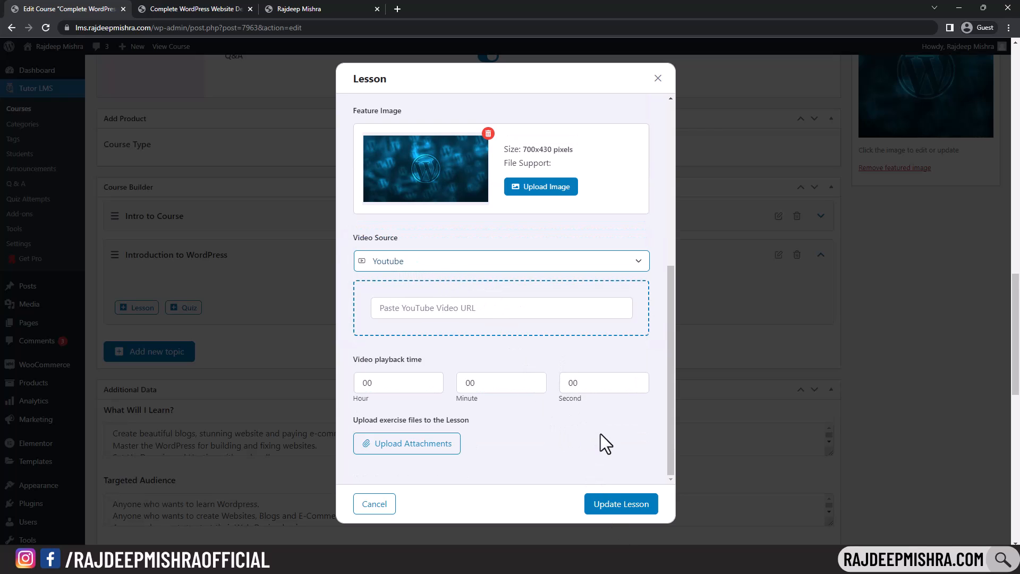
left_click(404, 560)
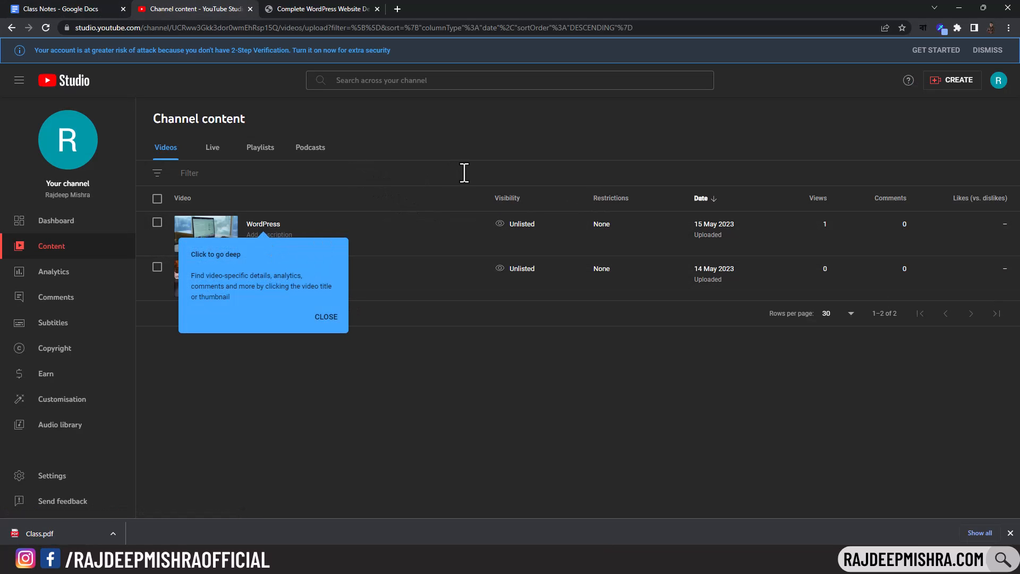
- Navigate from YouTube's home page back into YouTube Studio's content, closing the upload window and tip
left_click(61, 85)
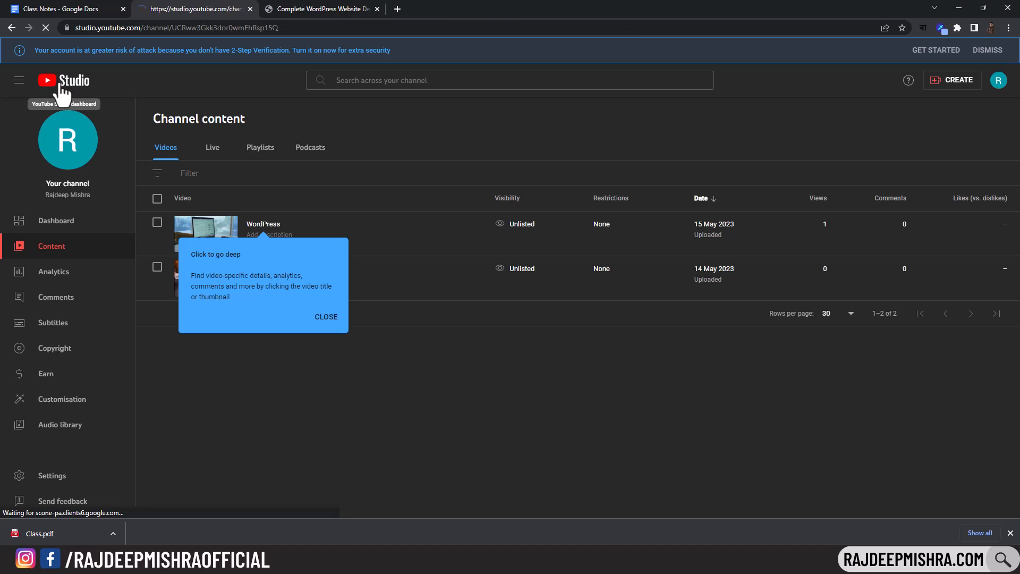
left_click(95, 27)
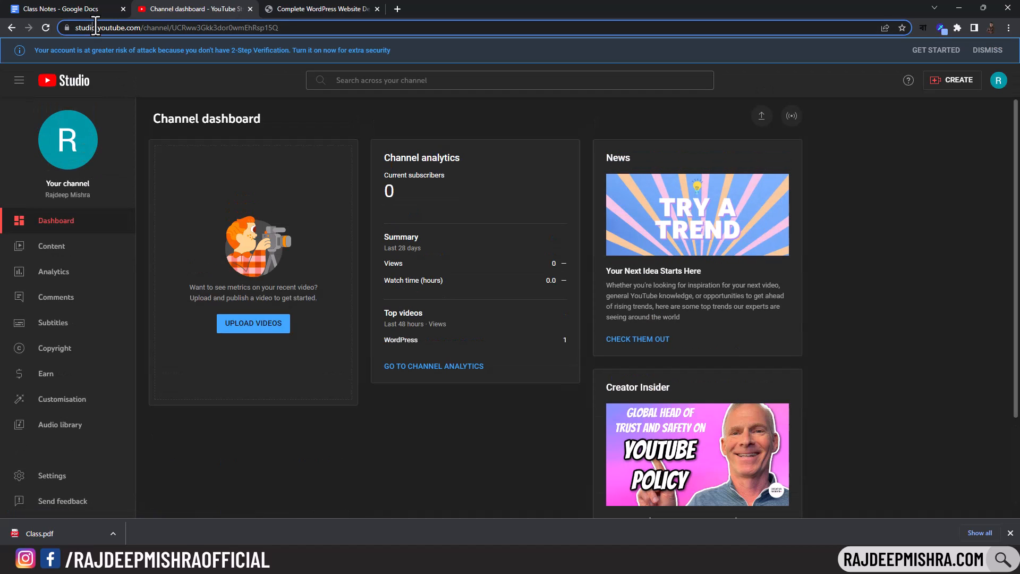
type("y")
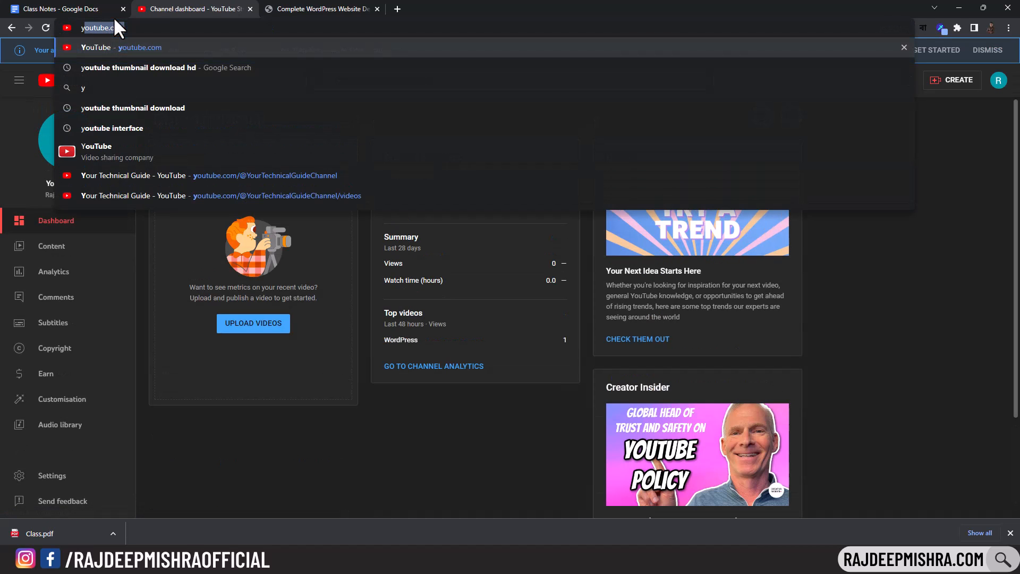
key("Return")
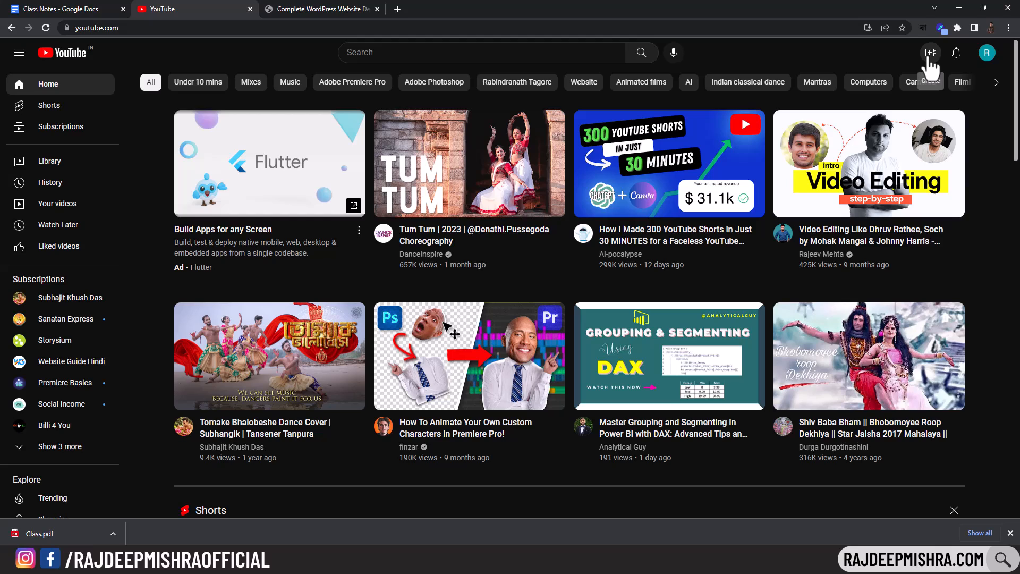
left_click(930, 54)
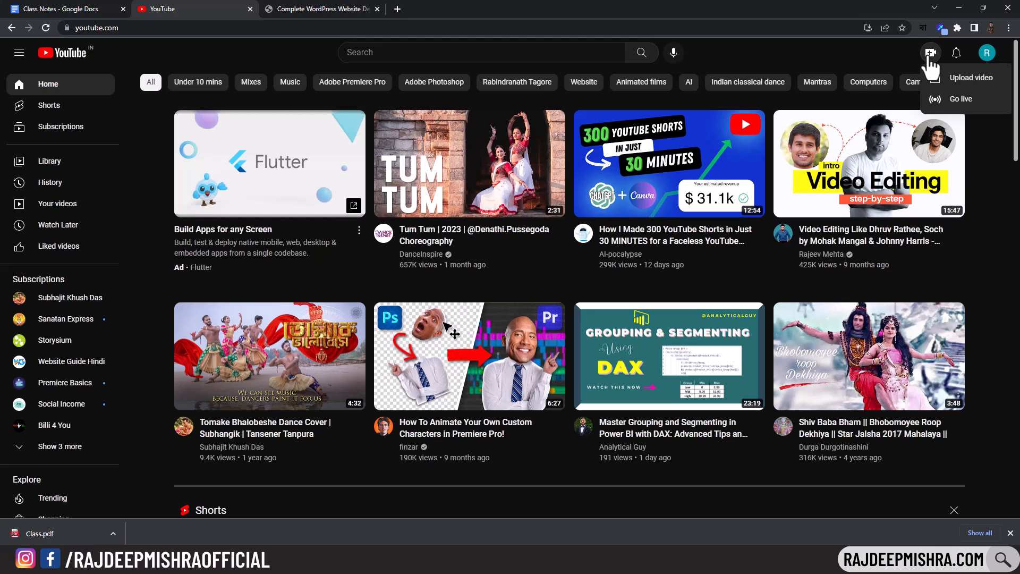
left_click(954, 79)
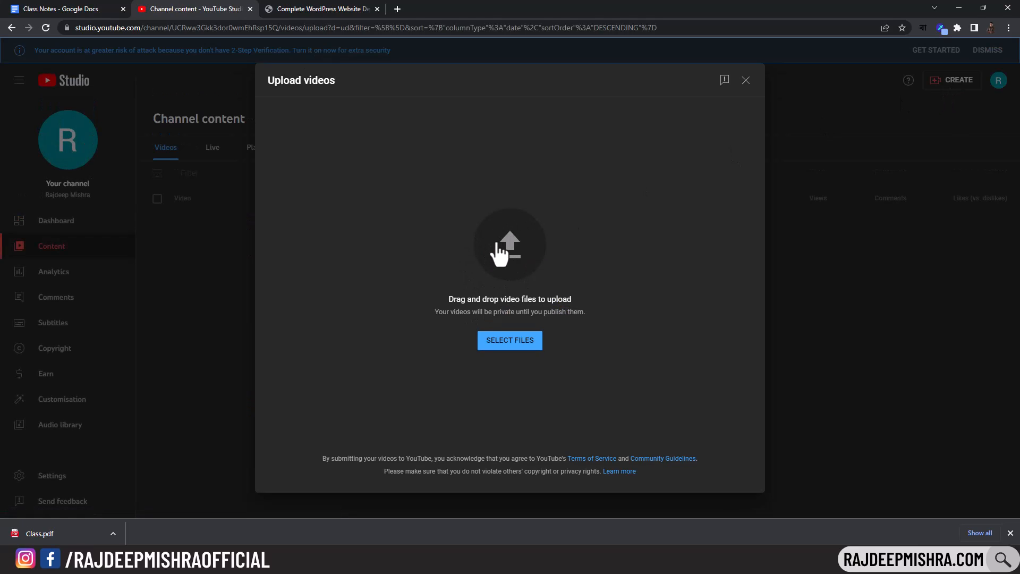
left_click(746, 81)
left_click(295, 255)
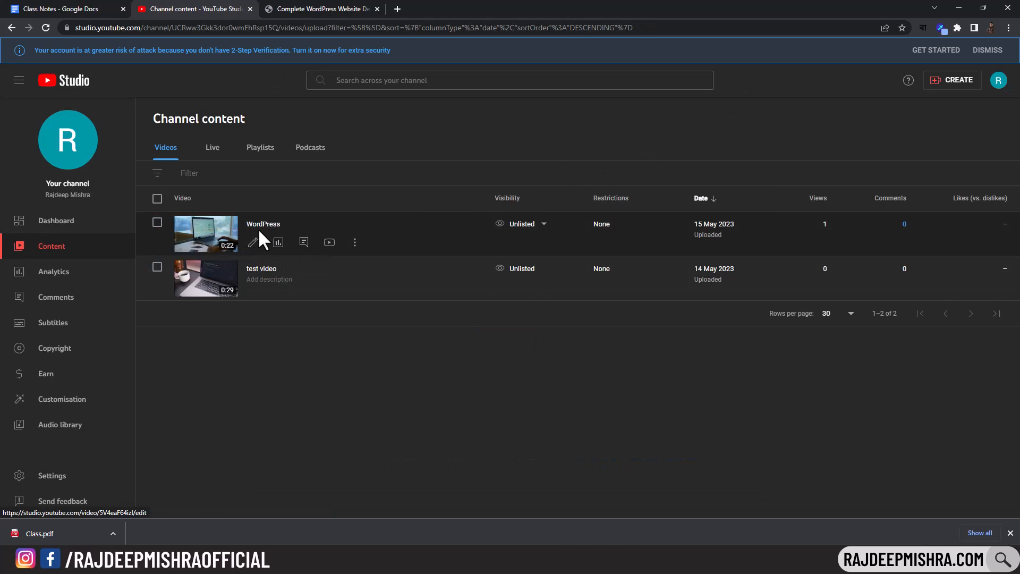
- Check the WordPress video's visibility, then copy its share link from the details page
left_click(542, 227)
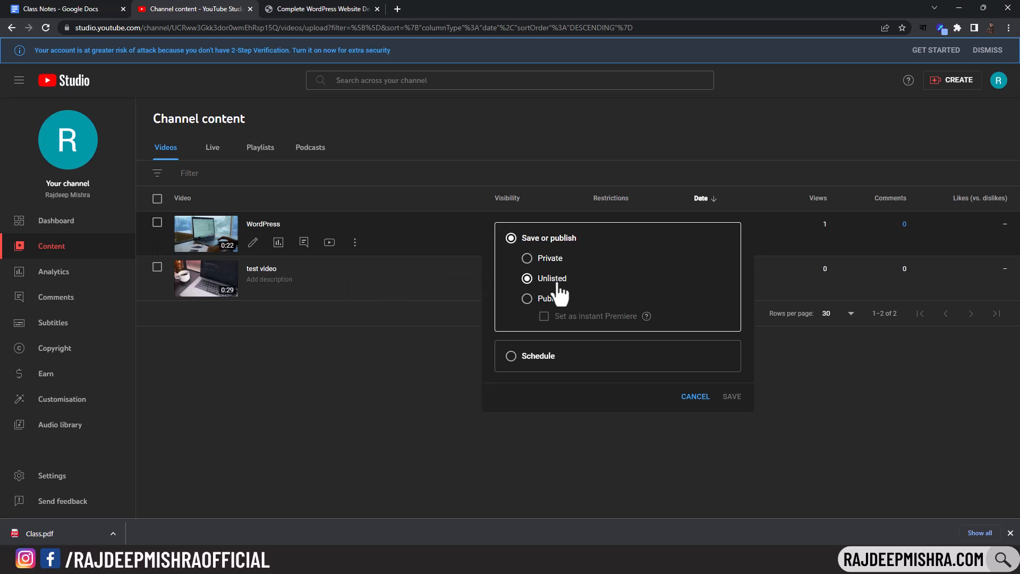
left_click(695, 398)
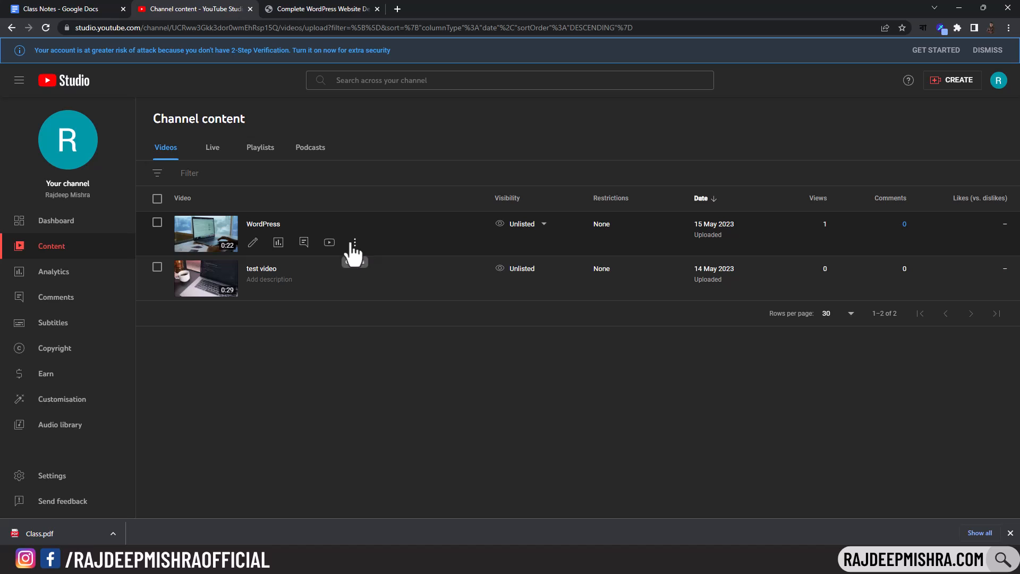
left_click(254, 243)
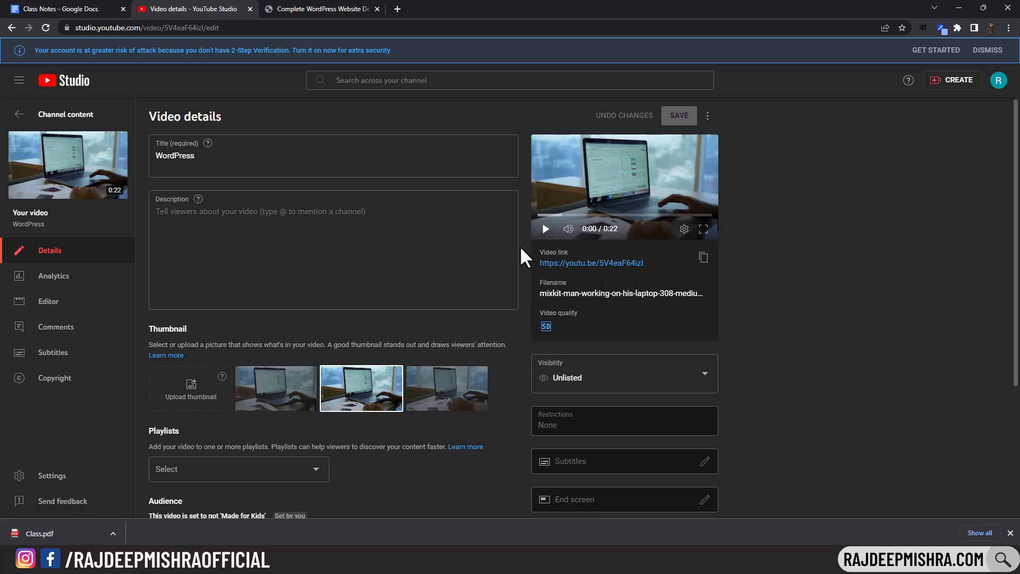
left_click(702, 259)
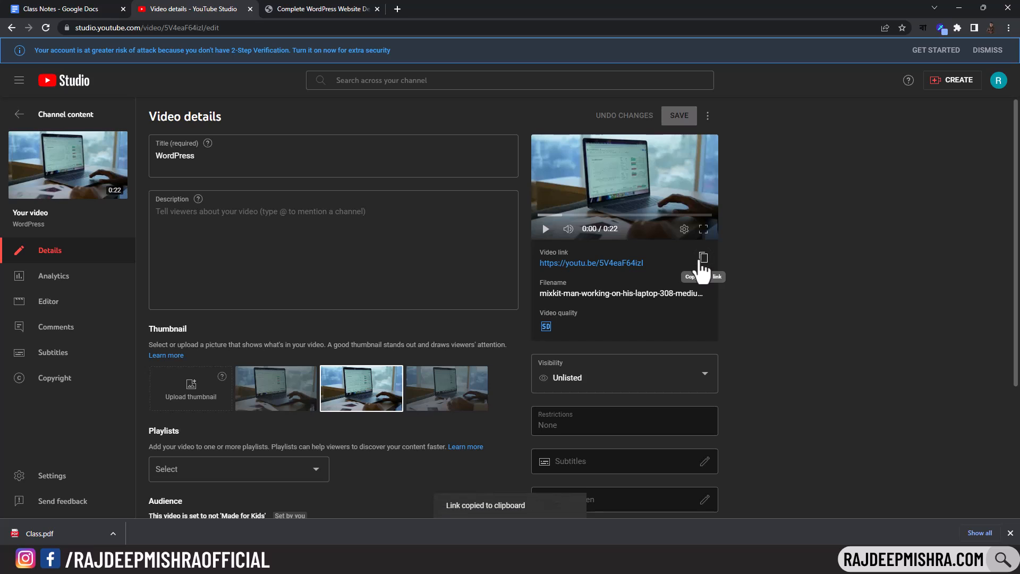
left_click(641, 563)
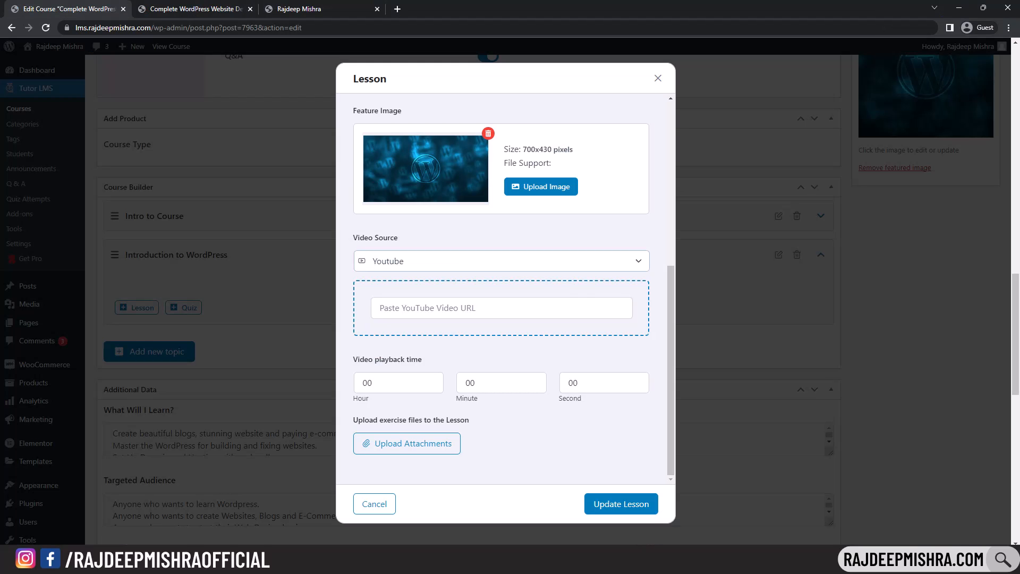
- Paste the YouTube video link into the lesson and set its playback seconds to 22
left_click(405, 307)
key("ctrl+v")
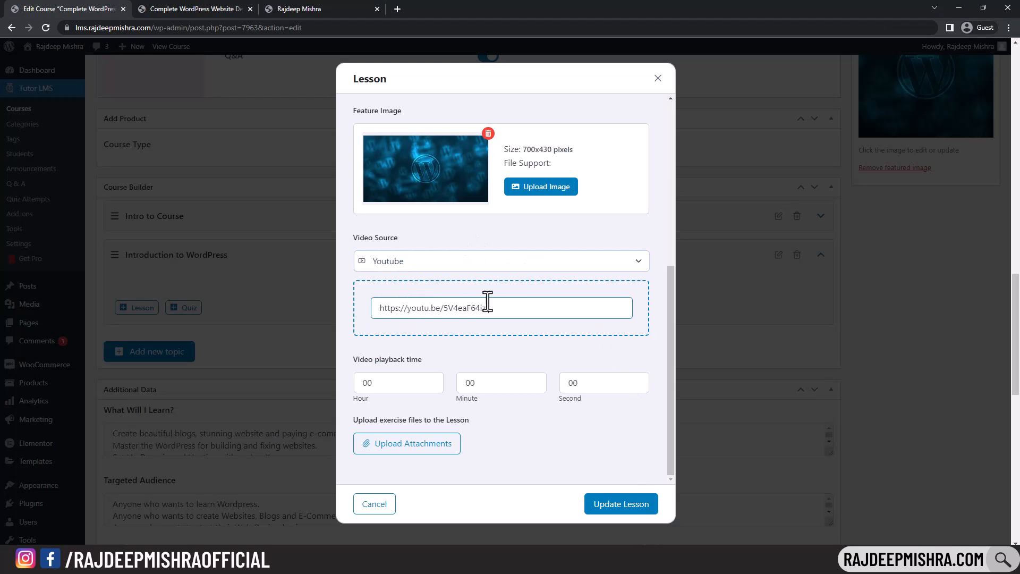
left_click(516, 336)
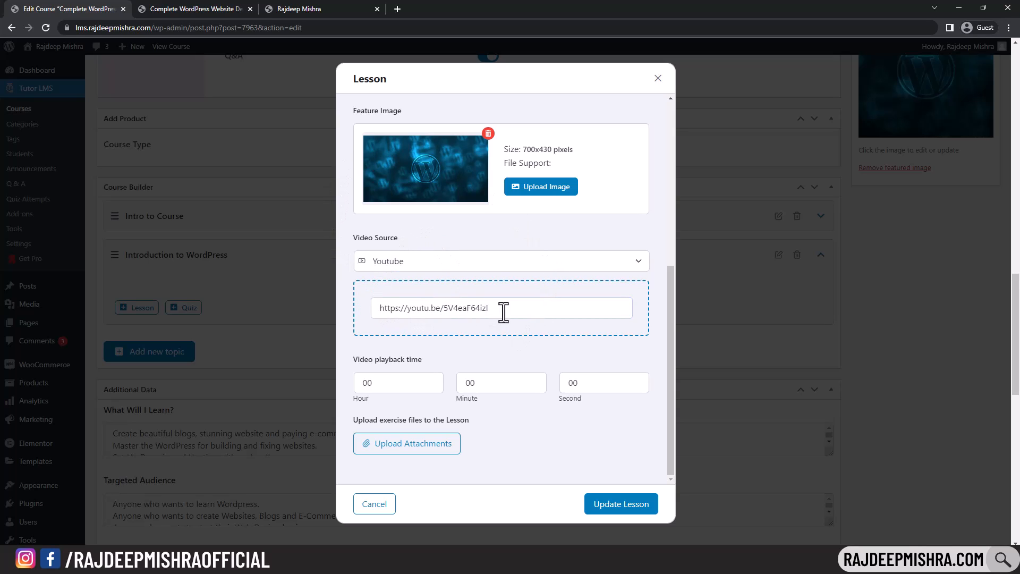
left_click(580, 385)
left_click(571, 432)
- Attach Class-Notes.pdf as the lesson's exercise file and save the lesson
left_click(413, 447)
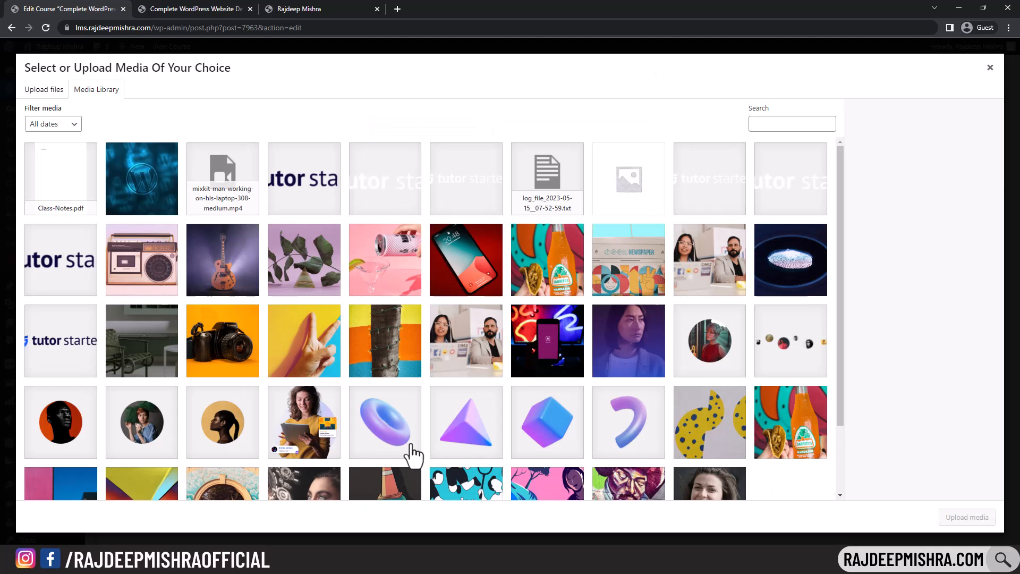
left_click(52, 94)
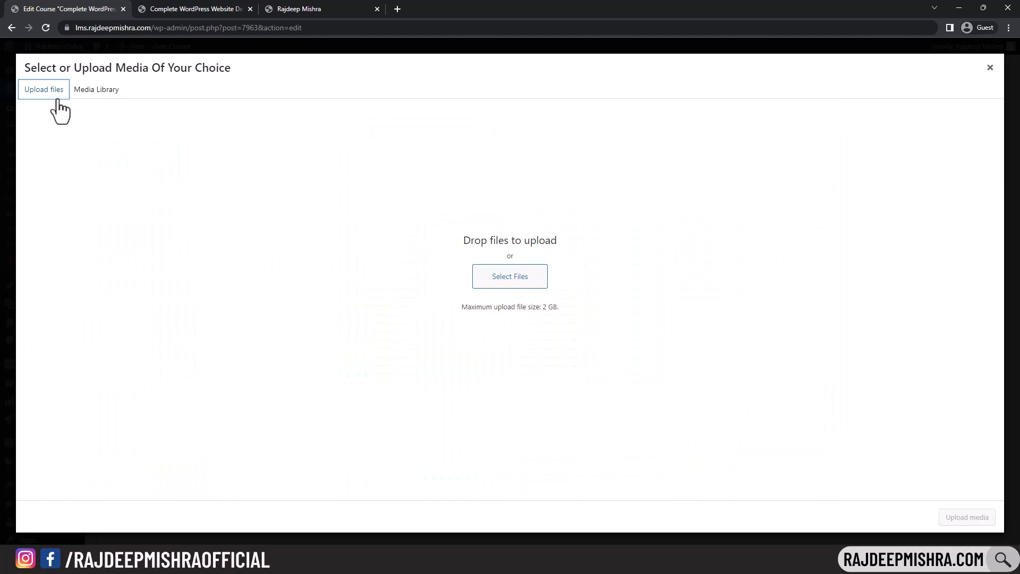
left_click(109, 88)
left_click(48, 174)
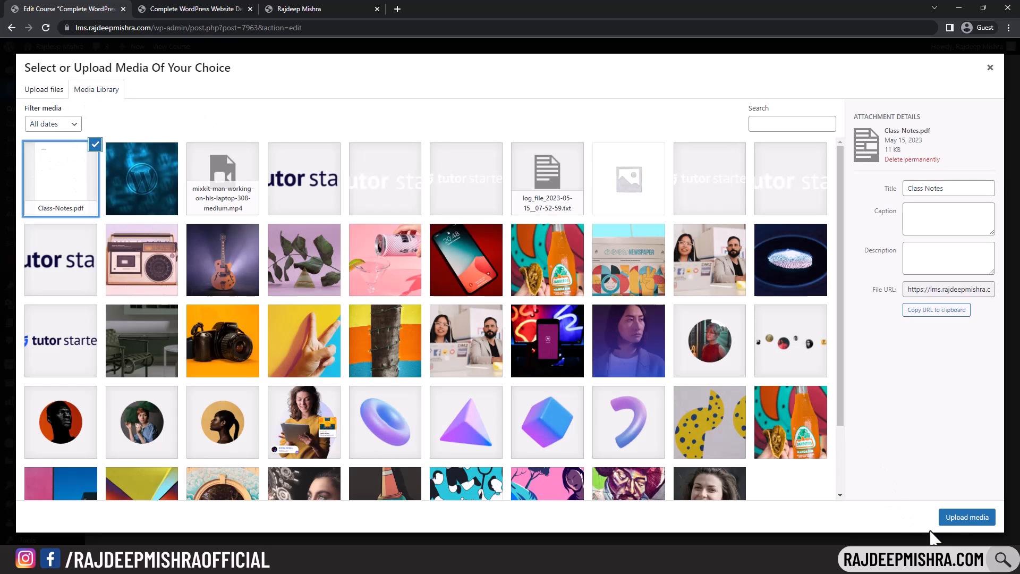
left_click(955, 518)
scroll(485, 439, "down", 1)
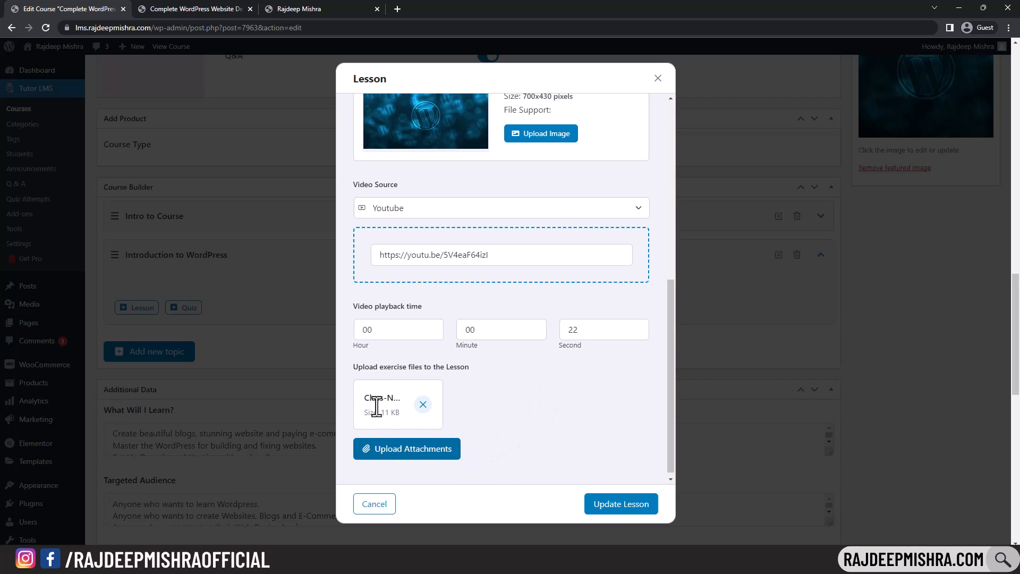
left_click(613, 506)
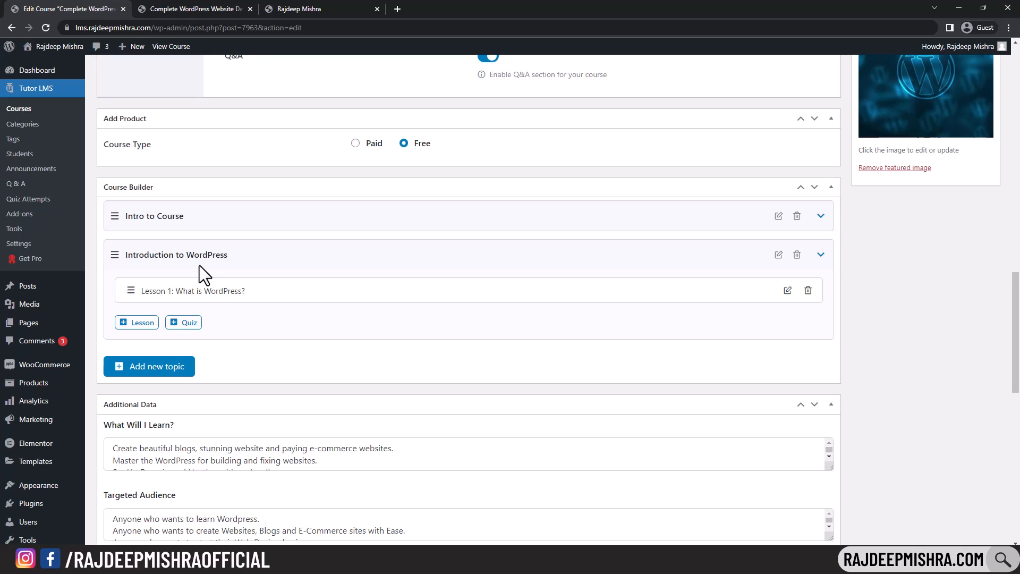
- Create a quiz titled 'WordPress' under Introduction to WordPress and start its first question
left_click(183, 323)
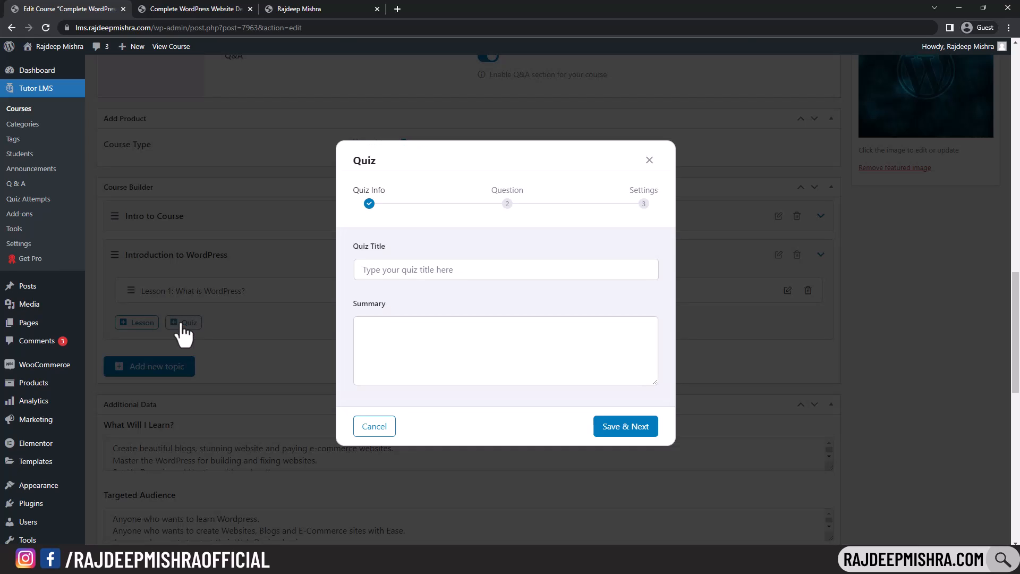
left_click(404, 267)
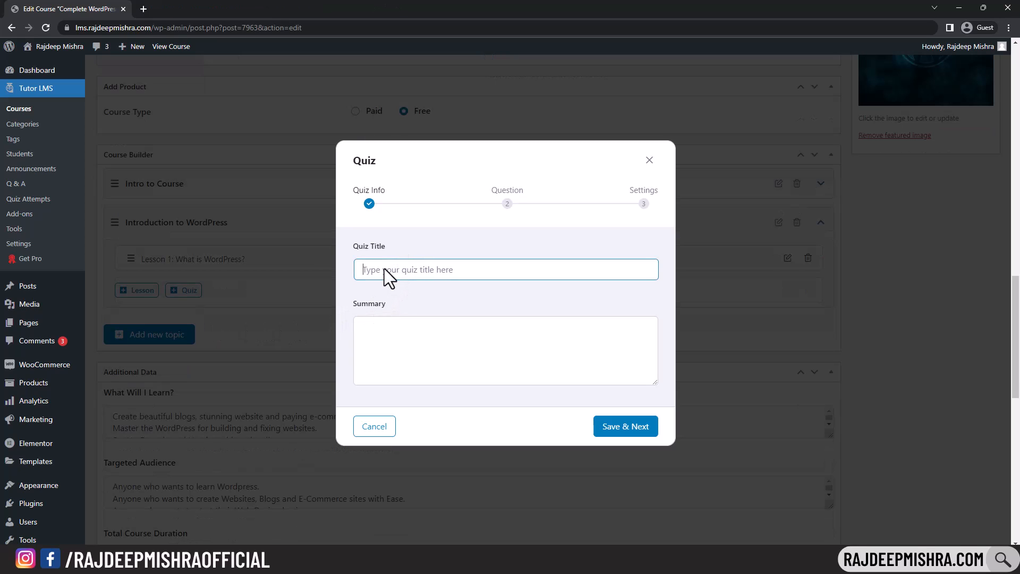
type("WordPress")
left_click(621, 428)
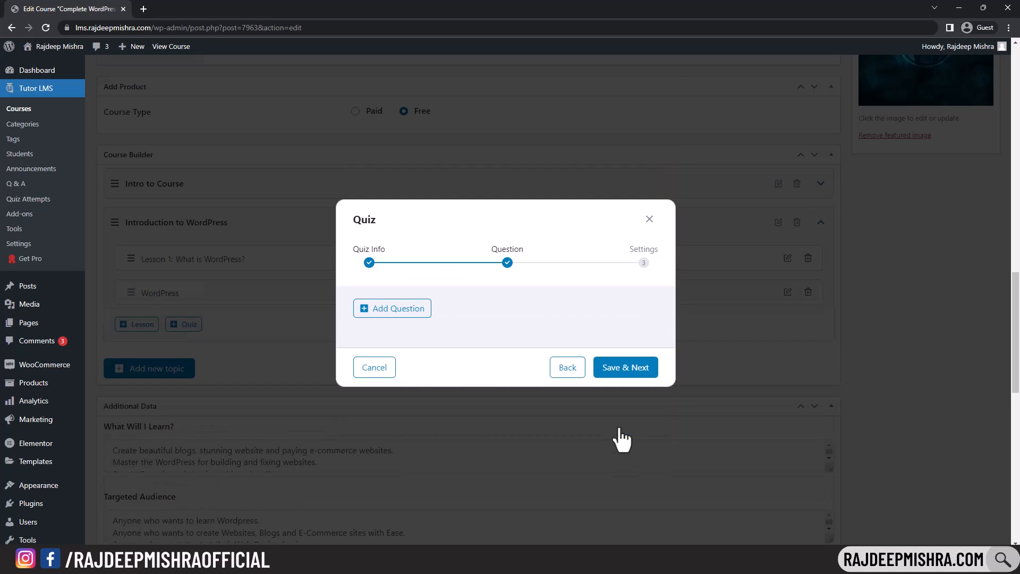
left_click(399, 314)
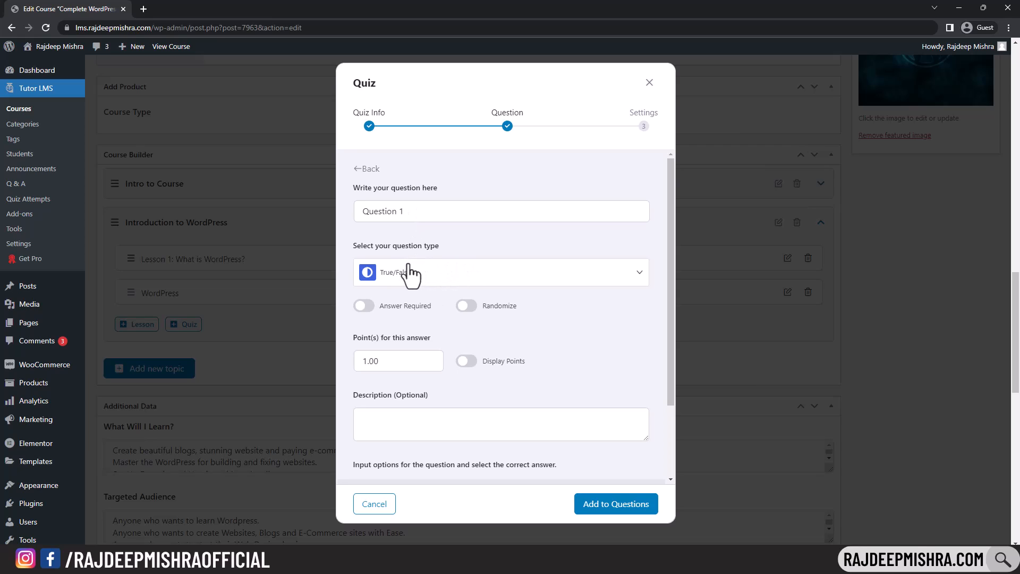
- Word the True/False question 'WordPress is a CMS', make it required and worth 5 points
left_click(619, 282)
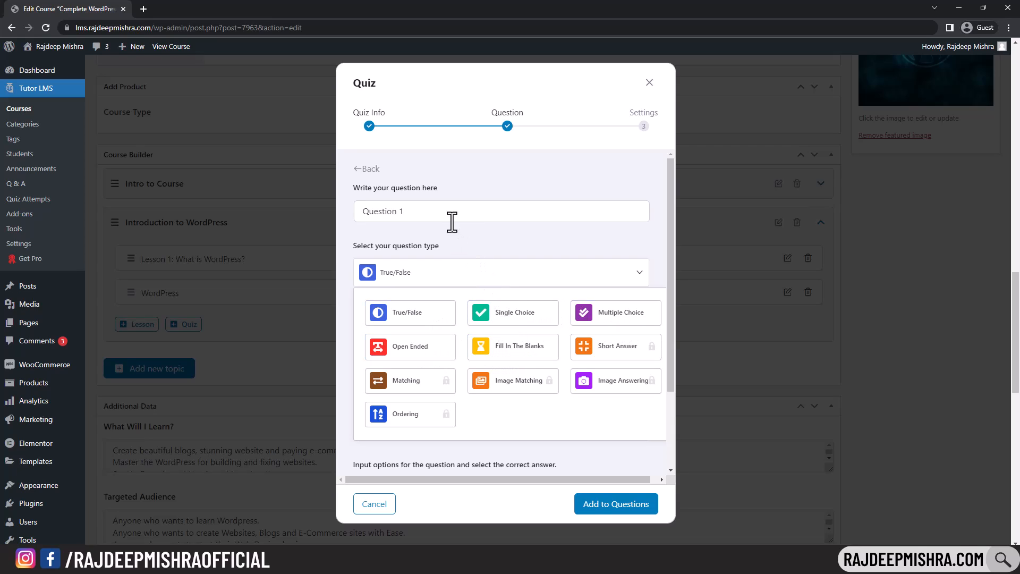
left_click_drag(400, 215, 360, 217)
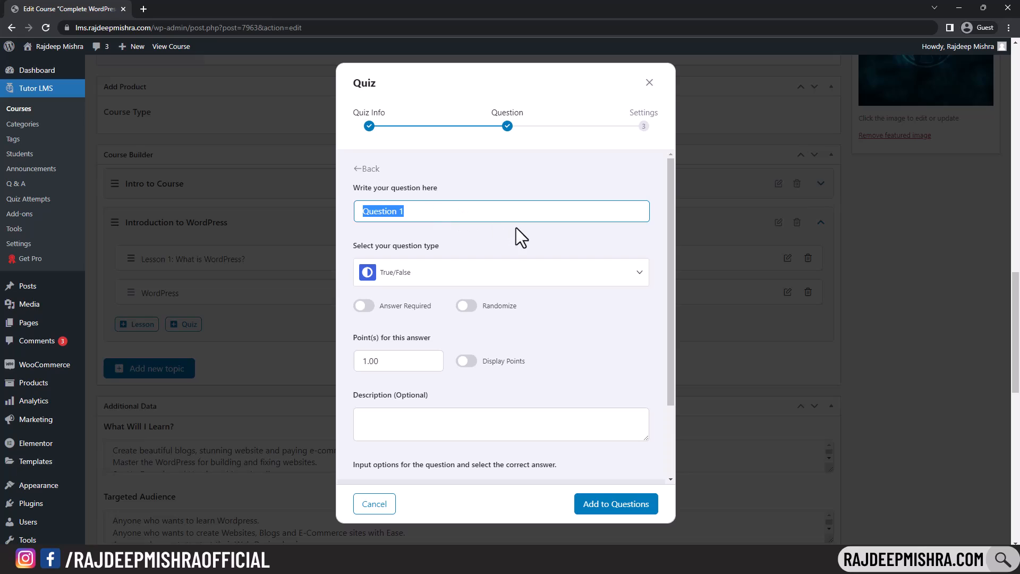
key("ctrl+v")
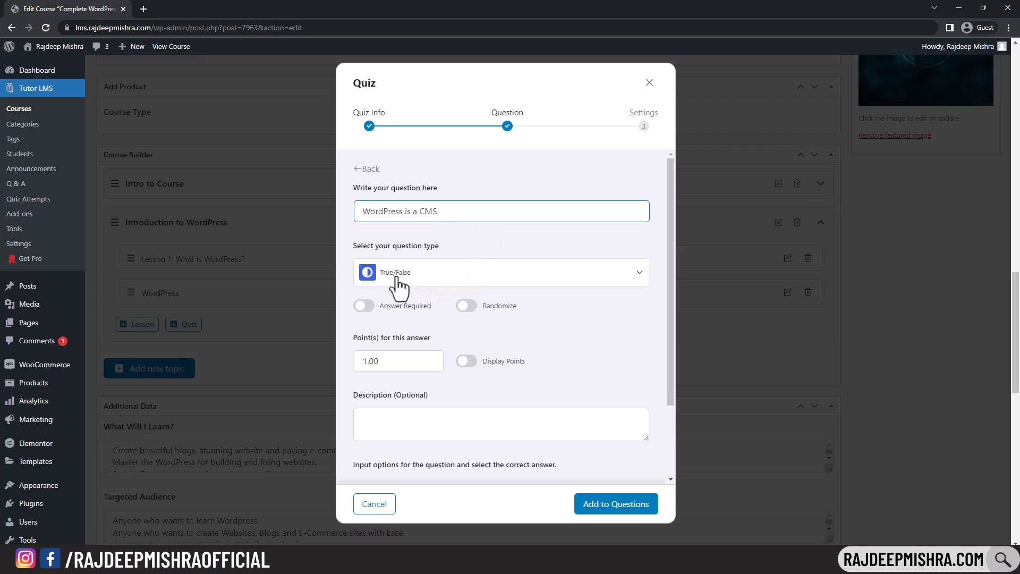
left_click(371, 313)
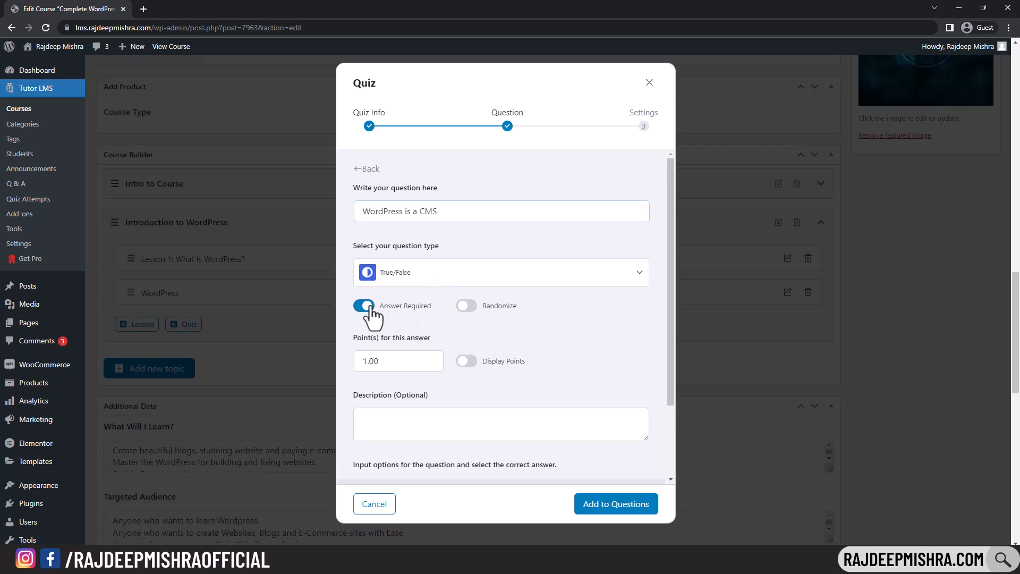
left_click(367, 362)
key("BackSpace")
type("5")
- Mark True as the correct answer and add the question to the quiz
scroll(489, 292, "down", 3)
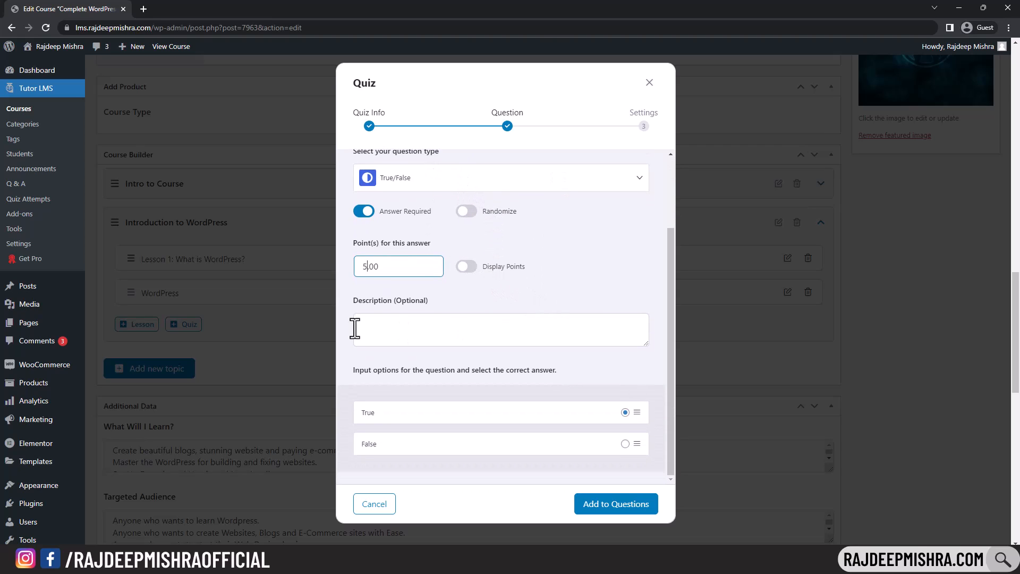
left_click(623, 411)
scroll(436, 197, "up", 3)
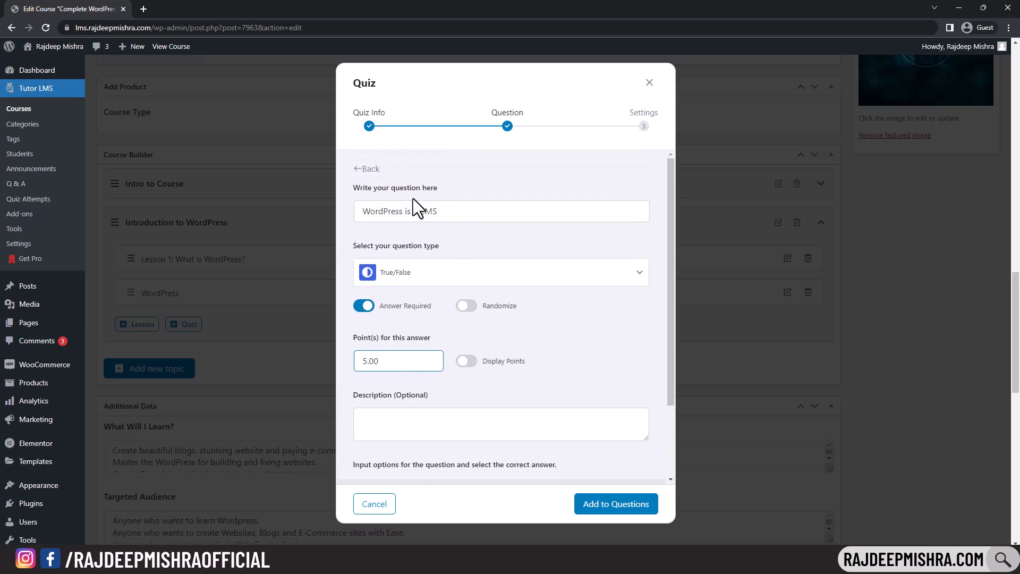
scroll(499, 236, "down", 3)
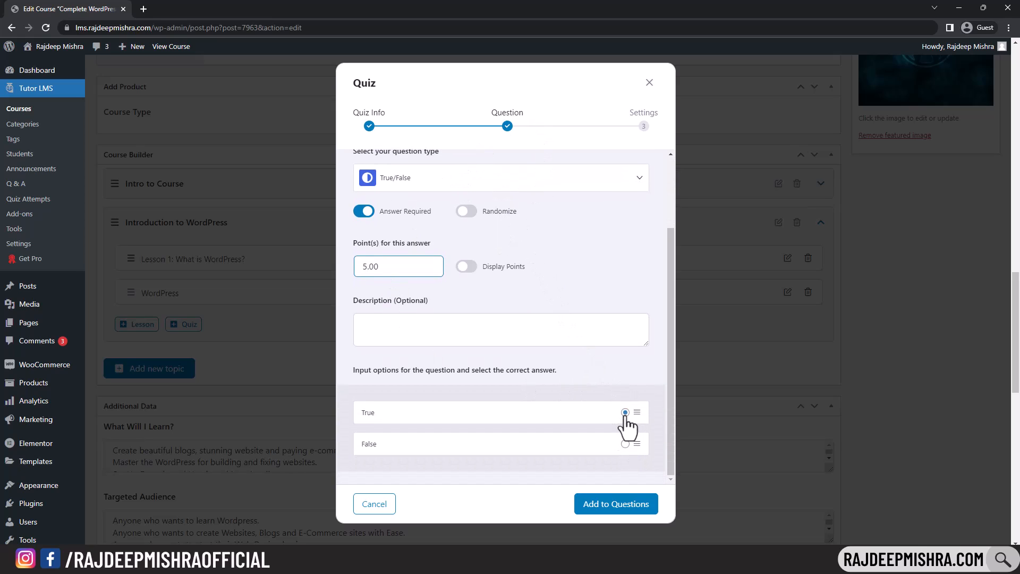
scroll(510, 298, "up", 2)
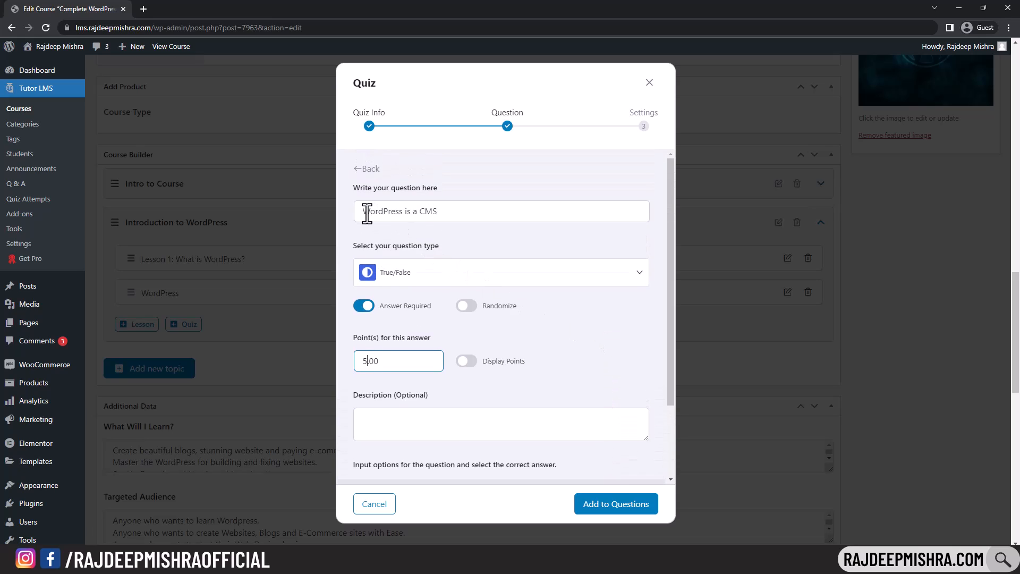
left_click_drag(365, 212, 466, 210)
scroll(532, 351, "down", 3)
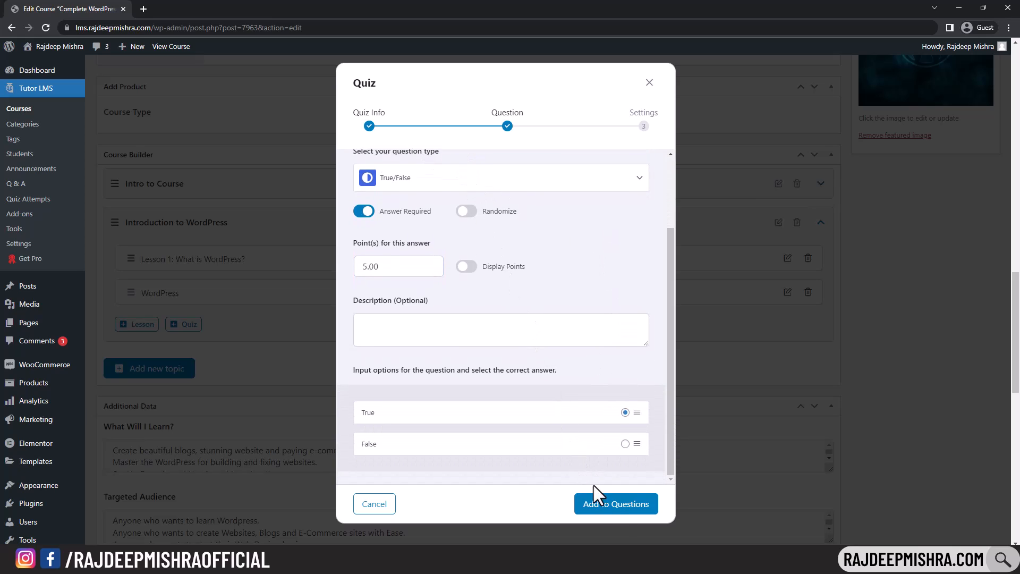
left_click(622, 506)
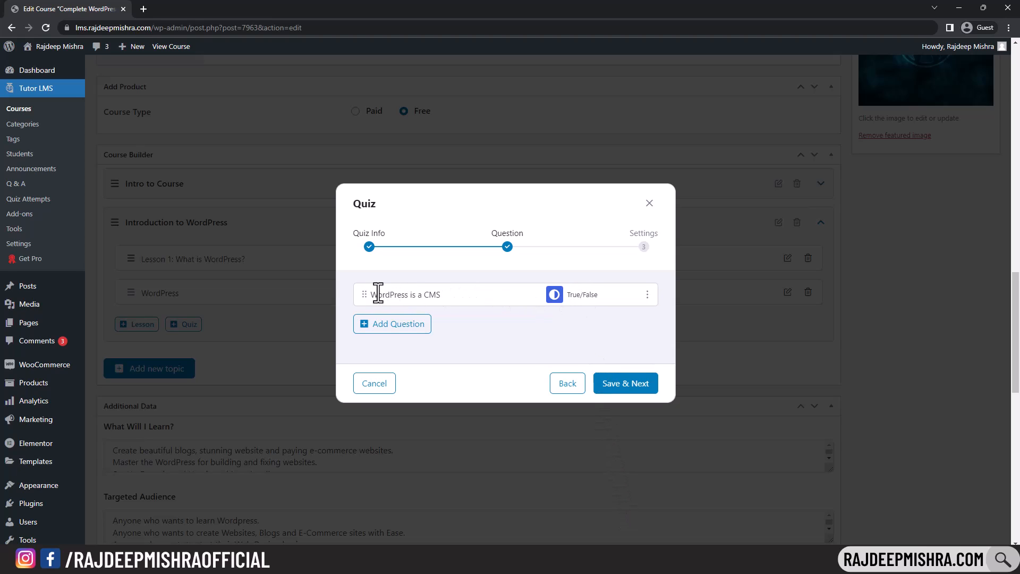
- Start a required, 5-point Fill In The Blanks question worded 'What is WordPress?'
left_click(401, 326)
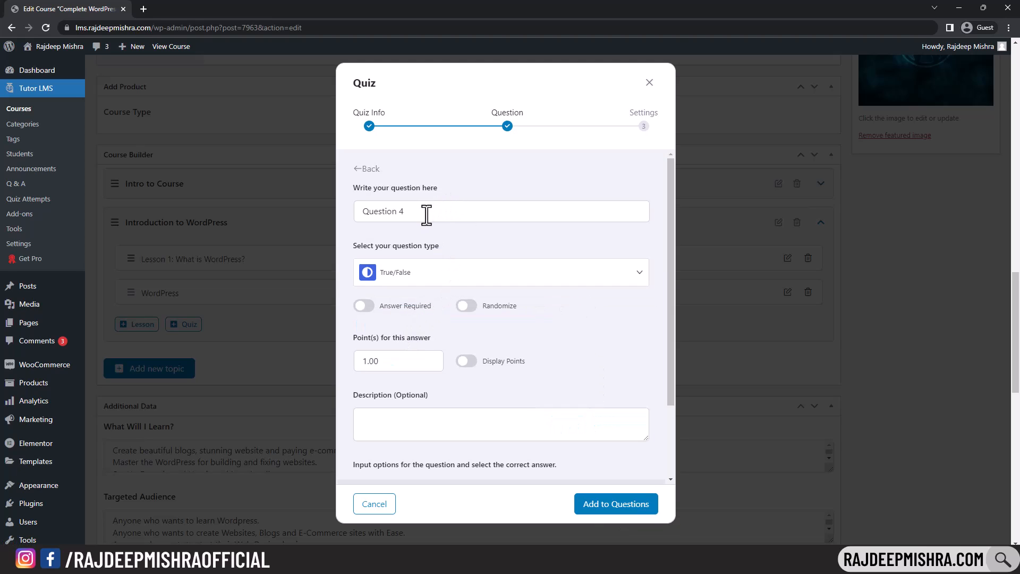
left_click(528, 271)
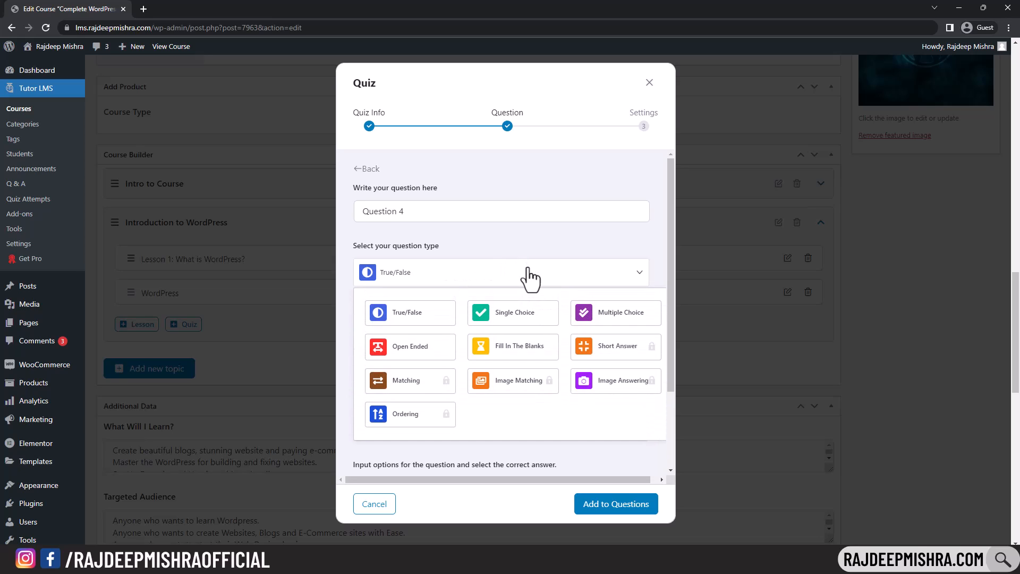
left_click(515, 352)
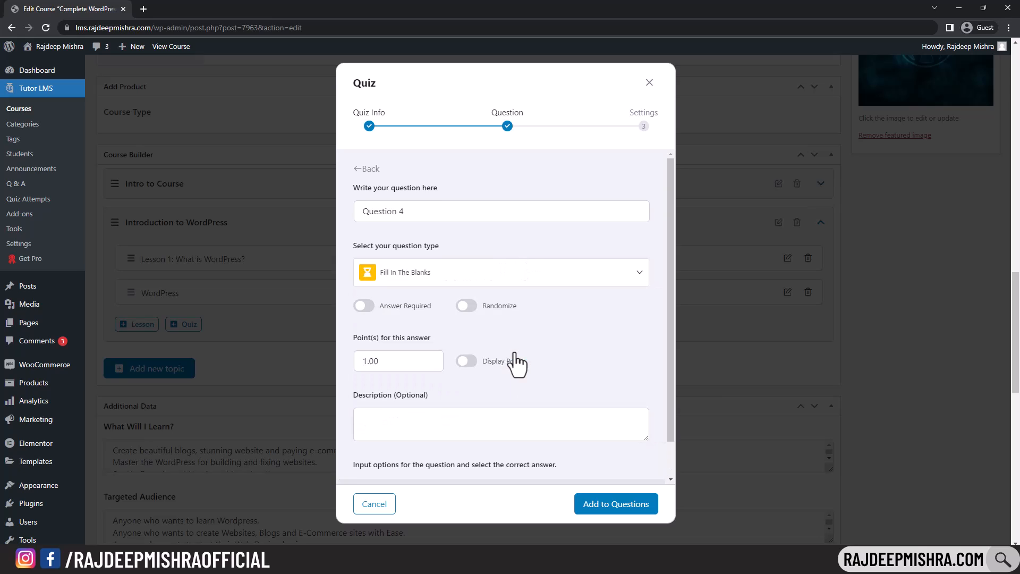
scroll(454, 242, "down", 1)
scroll(471, 247, "up", 2)
triple_click(431, 218)
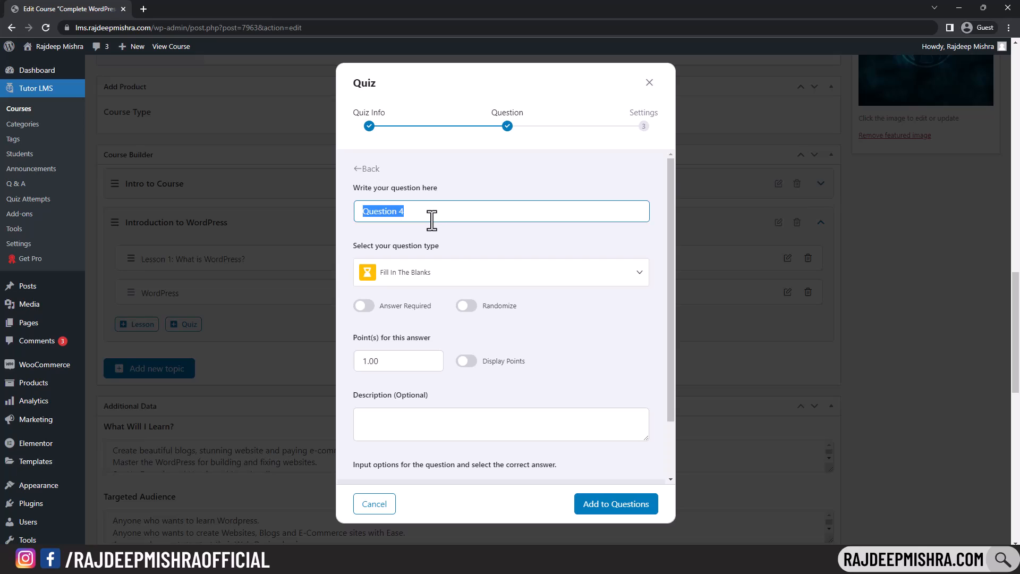
type("What is WordPress")
left_click_drag(360, 211, 464, 200)
left_click(372, 307)
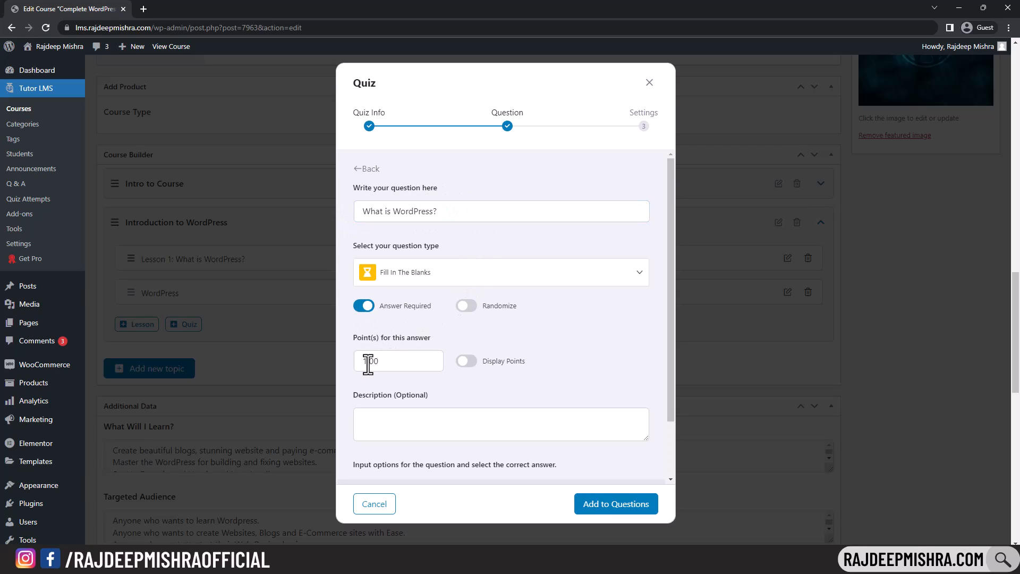
left_click(367, 361)
key("BackSpace")
type("5")
- Add a blank sentence using {dash} with correct answer CMS, then add the question to the quiz
scroll(520, 304, "down", 3)
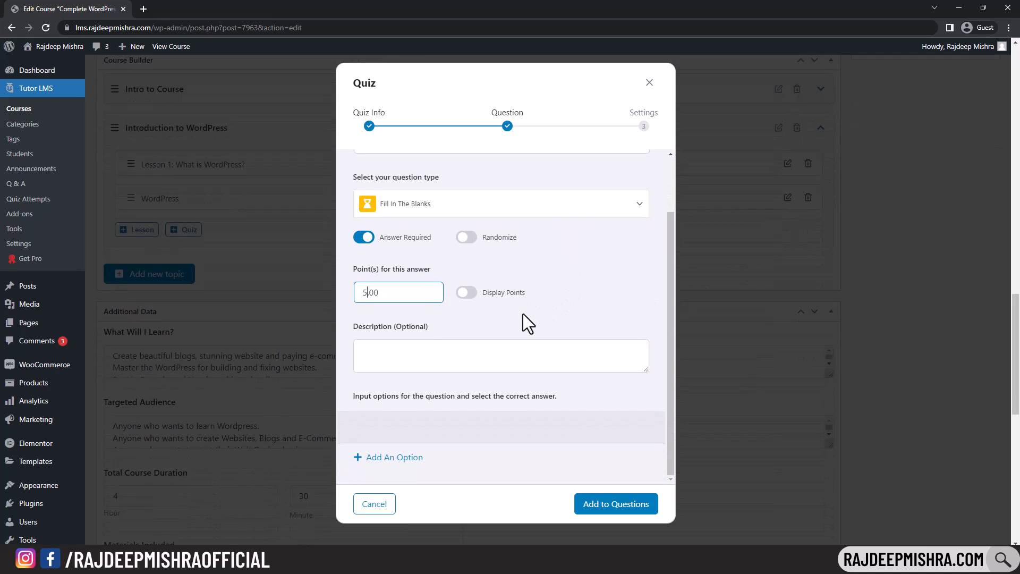
left_click(400, 458)
scroll(468, 358, "down", 3)
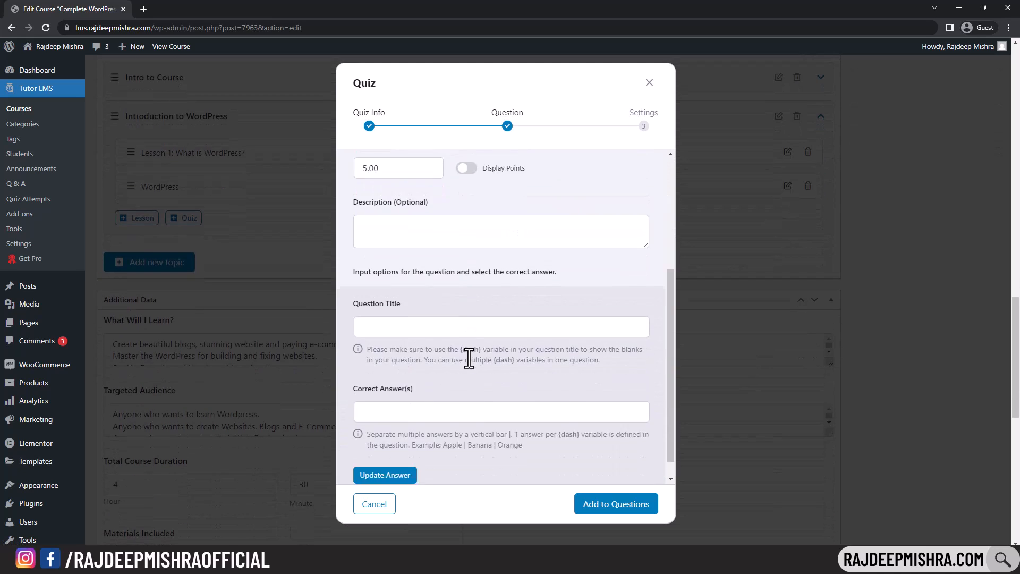
left_click(420, 306)
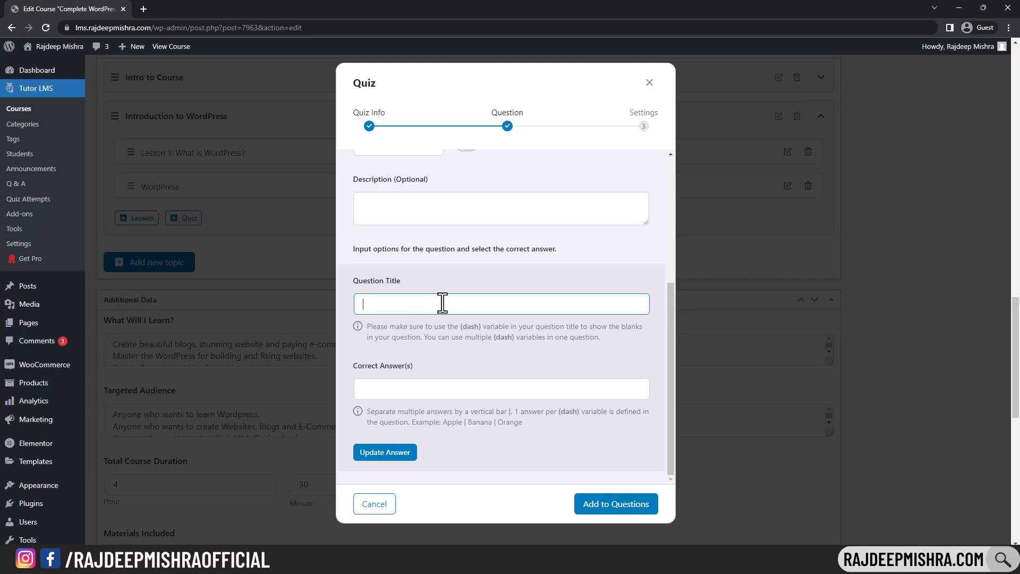
type("WordPress is a")
type("{dash}")
double_click(471, 326)
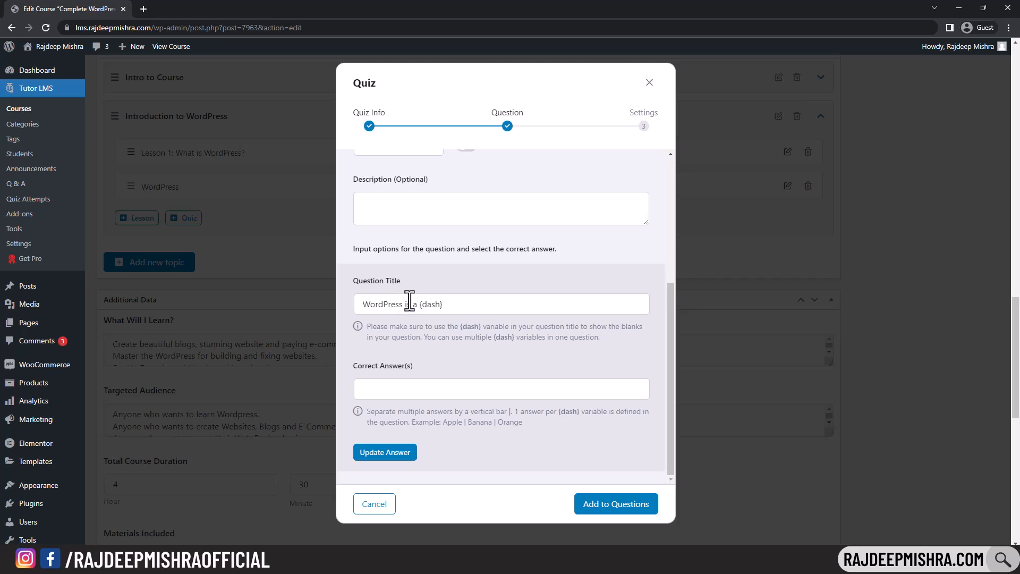
left_click(412, 382)
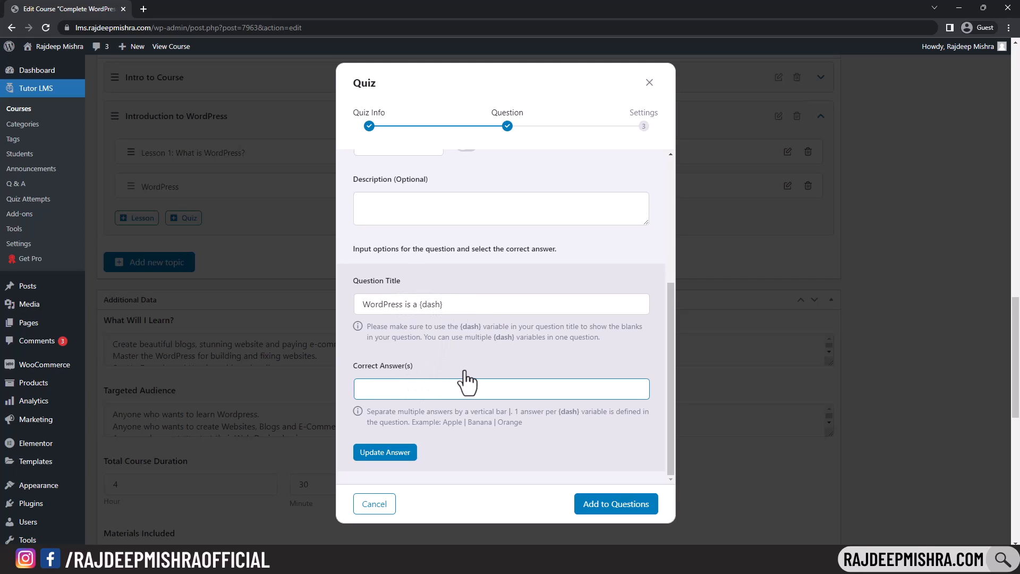
type("CMS")
left_click(399, 454)
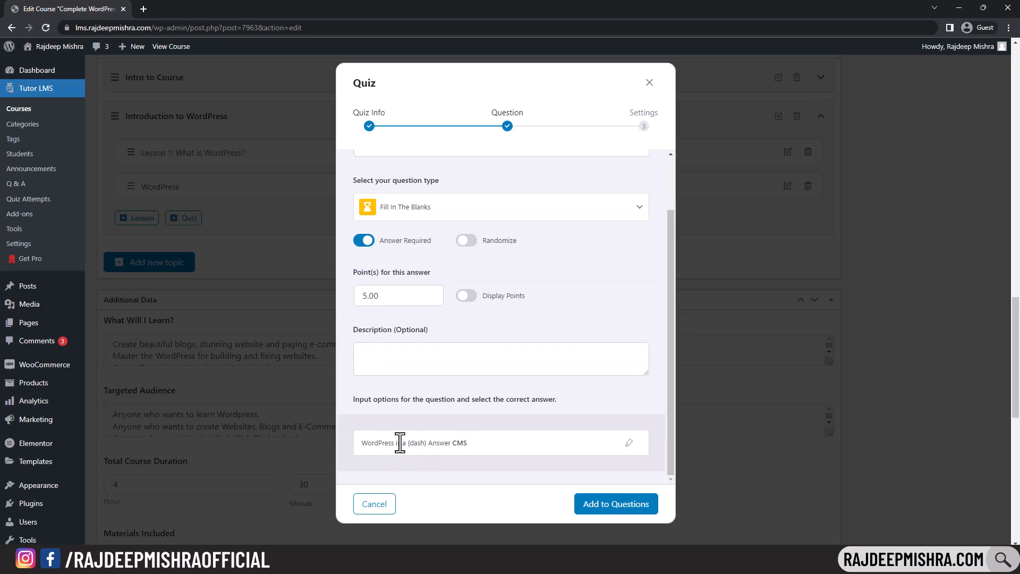
left_click(617, 504)
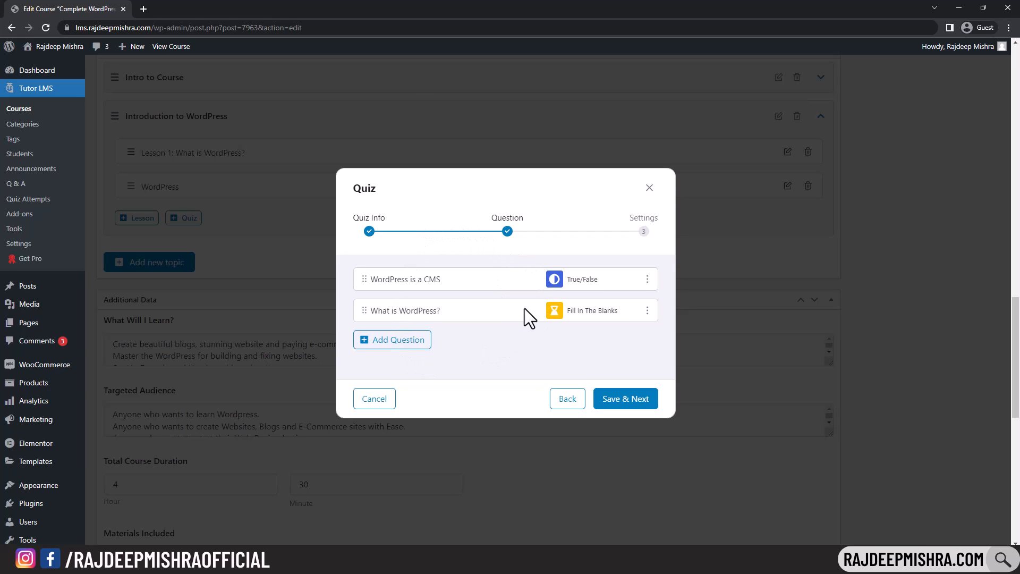
- Set the quiz to show results after each attempt, cap it at 2 questions, and save the quiz settings
left_click(629, 403)
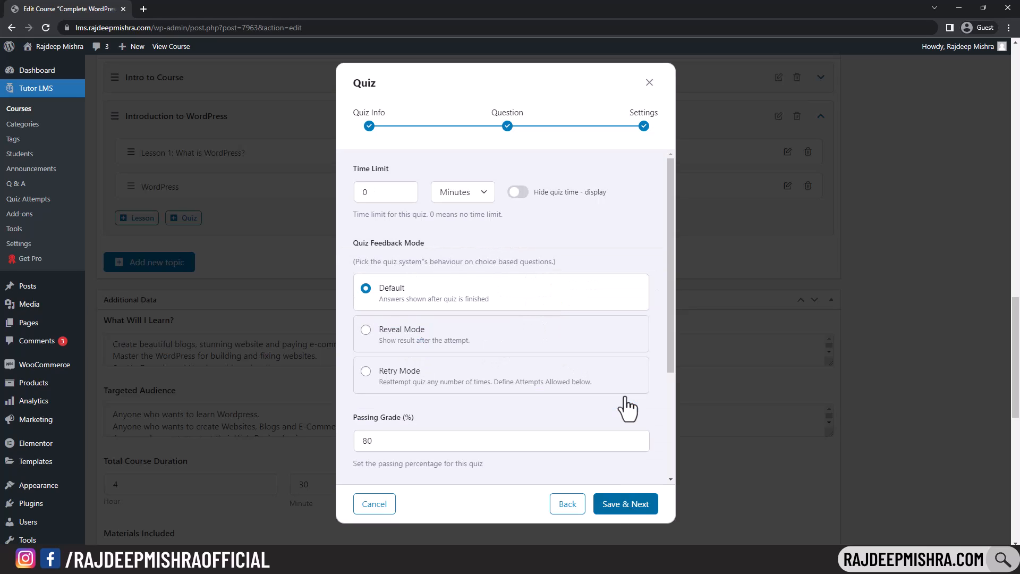
left_click(375, 192)
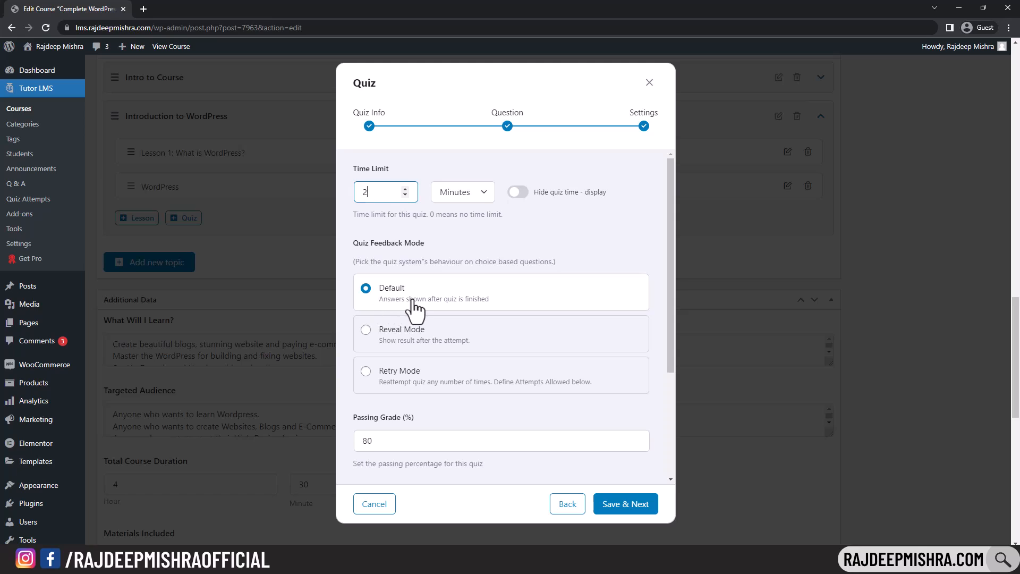
left_click(366, 330)
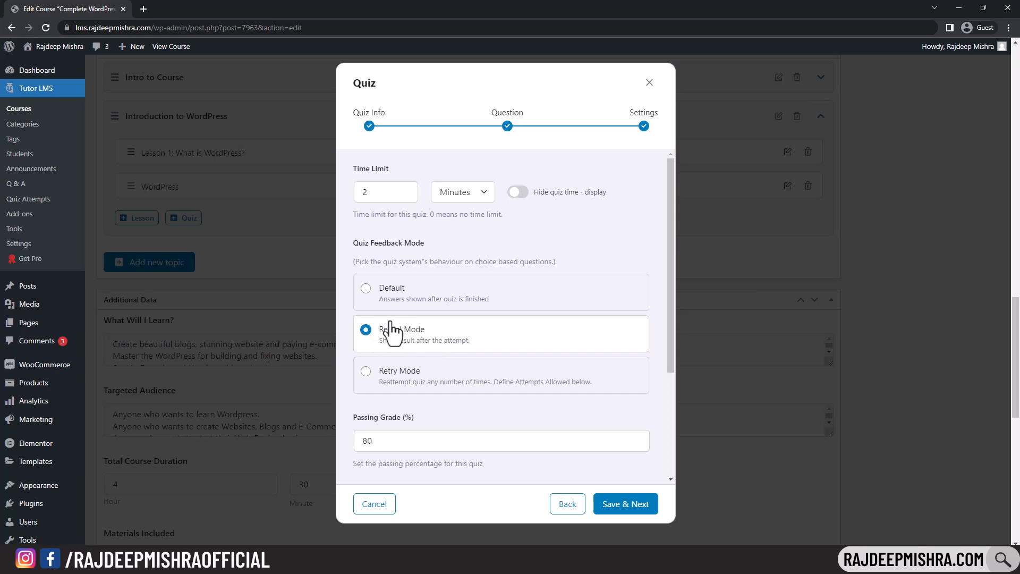
scroll(484, 325, "down", 3)
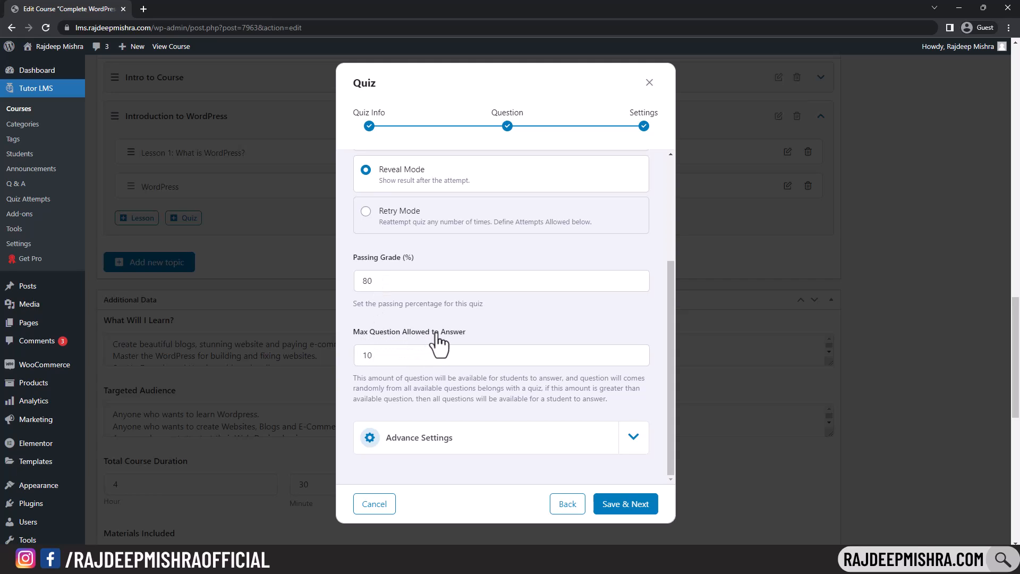
left_click(377, 354)
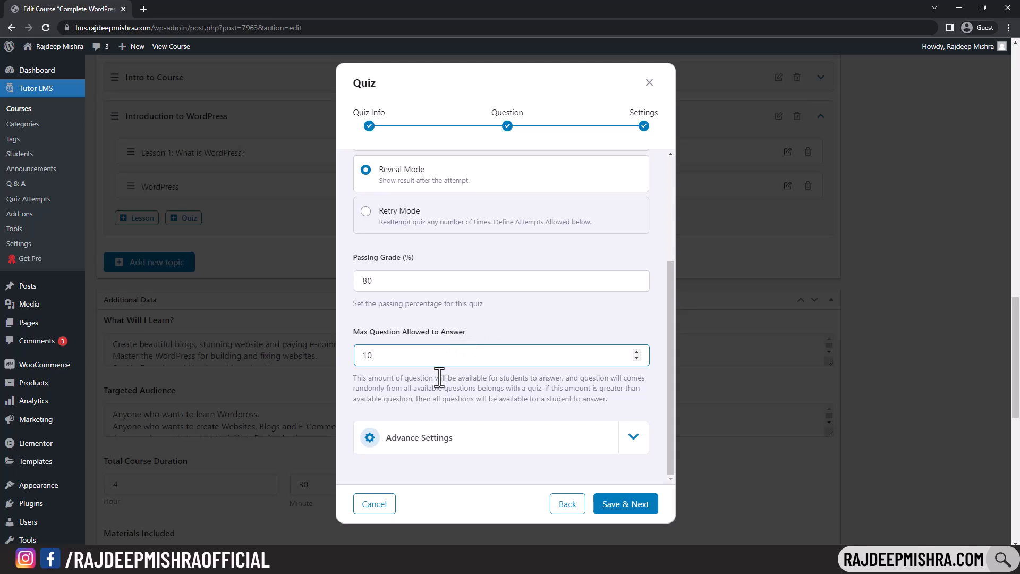
key("ctrl+a")
type("2")
left_click(646, 511)
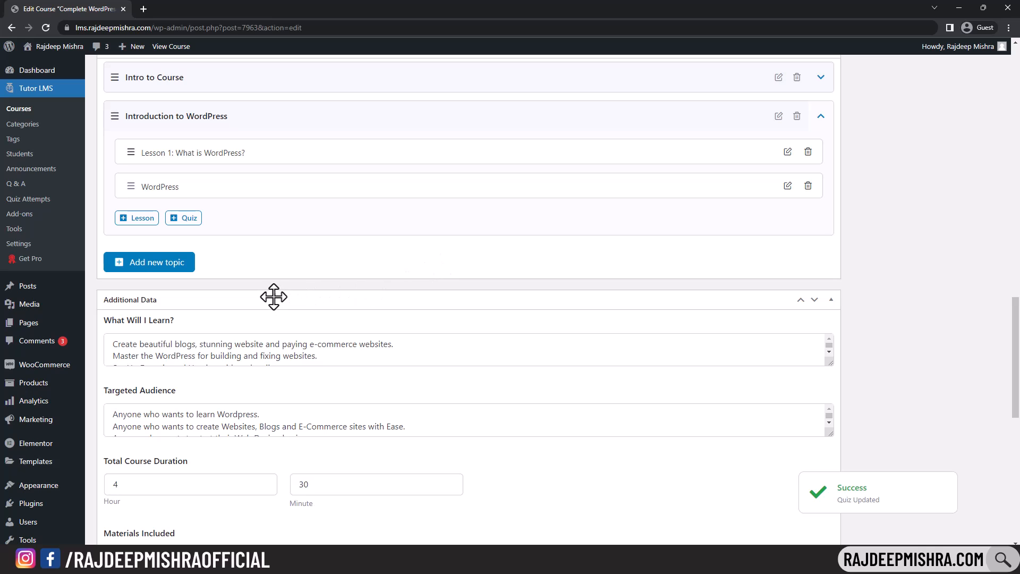
- Update the course to publish the edited description and settings
scroll(274, 296, "up", 2)
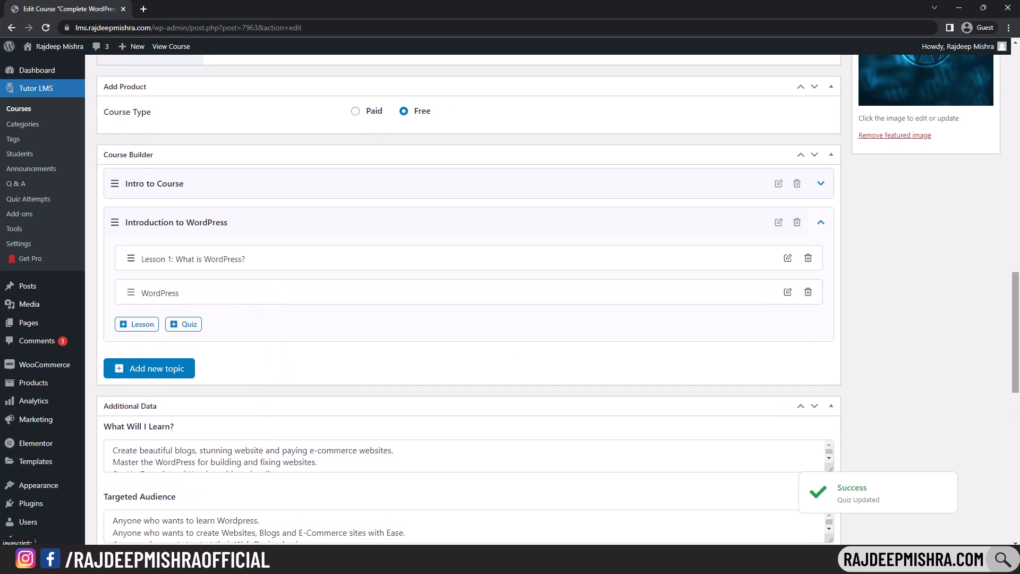
scroll(1008, 324, "up", 10)
scroll(1008, 324, "up", 6)
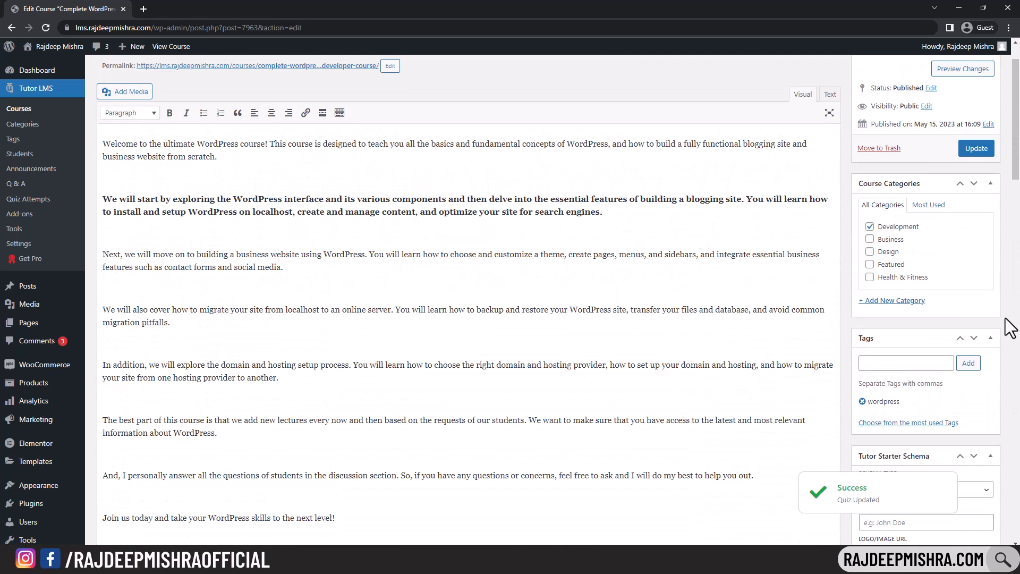
left_click(977, 149)
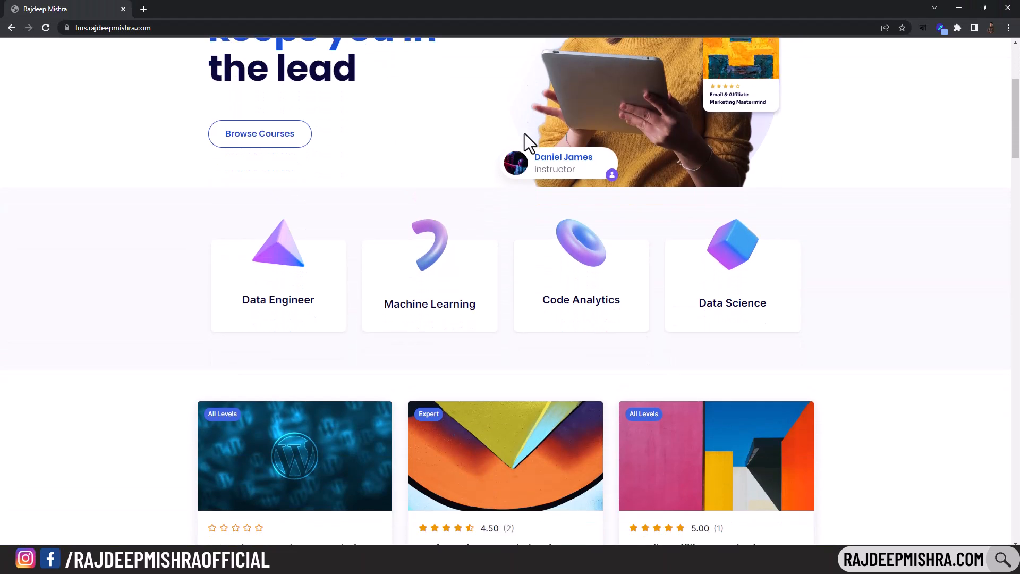
- Try enrolling in the Complete WordPress Website Developer Course, which brings up the sign-in form
scroll(524, 133, "down", 3)
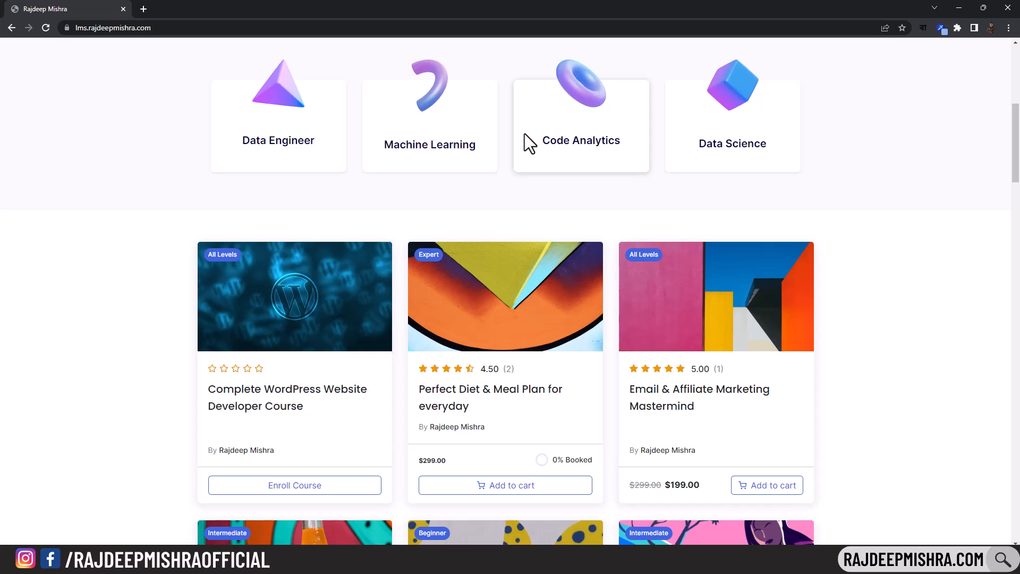
scroll(524, 132, "up", 5)
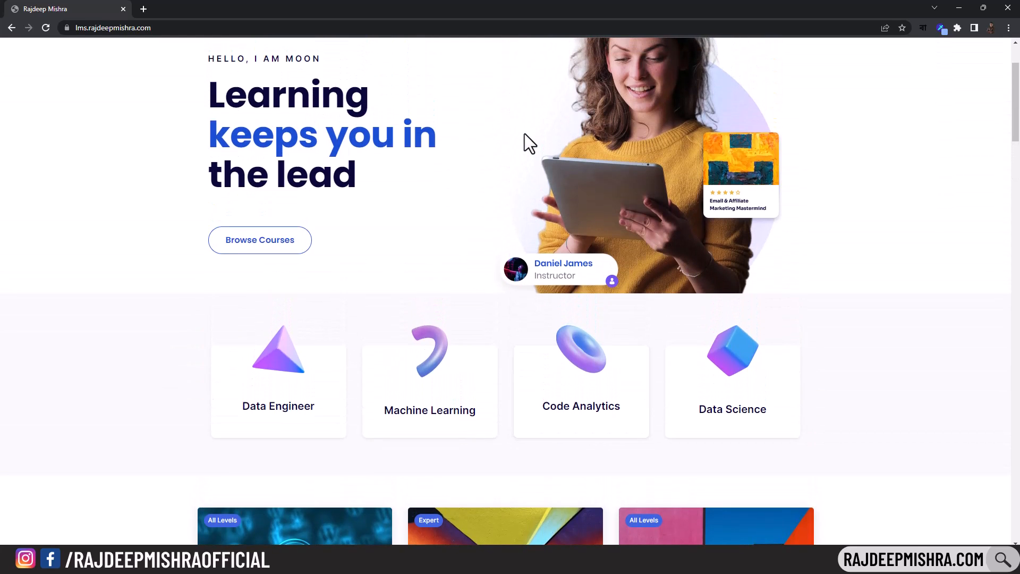
scroll(525, 134, "up", 2)
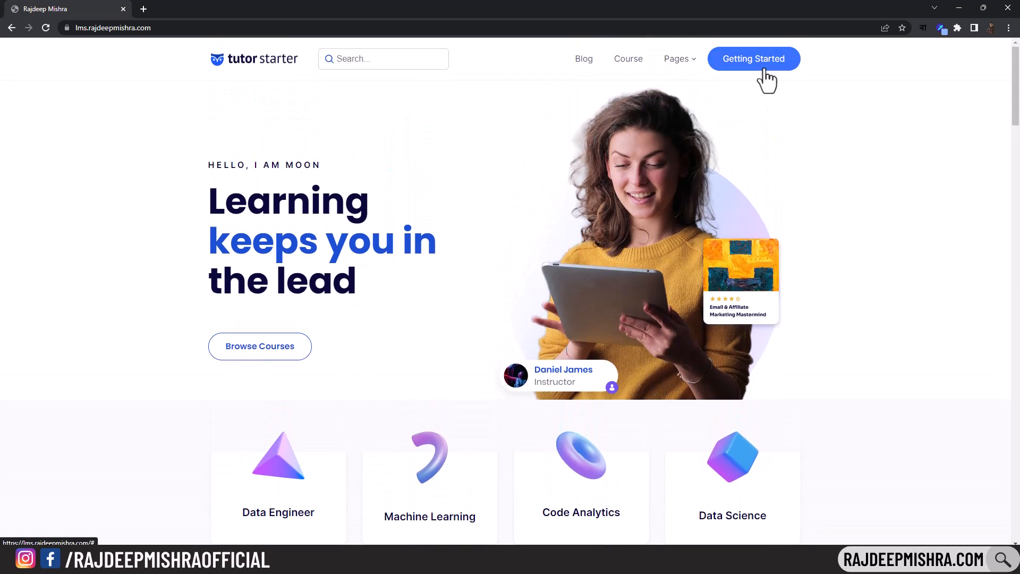
scroll(374, 86, "down", 8)
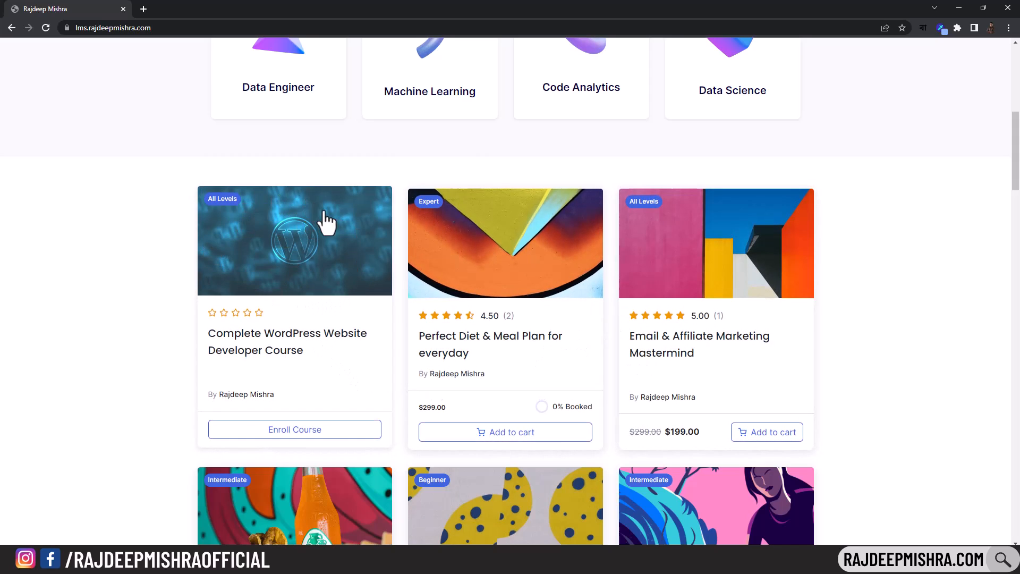
left_click(312, 431)
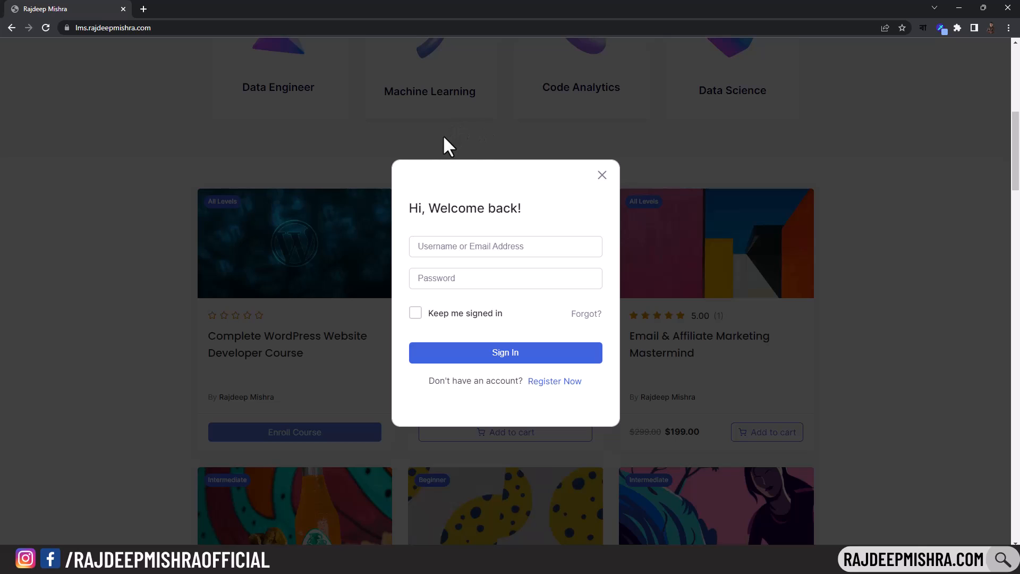
left_click(436, 247)
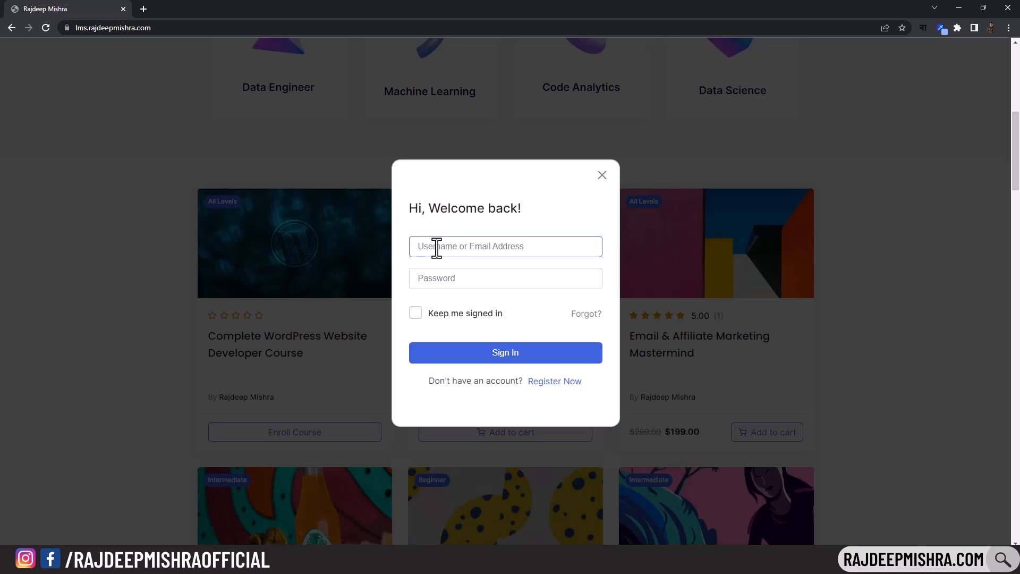
- Open student registration and enter the student's first name, last name and chosen username
left_click(552, 383)
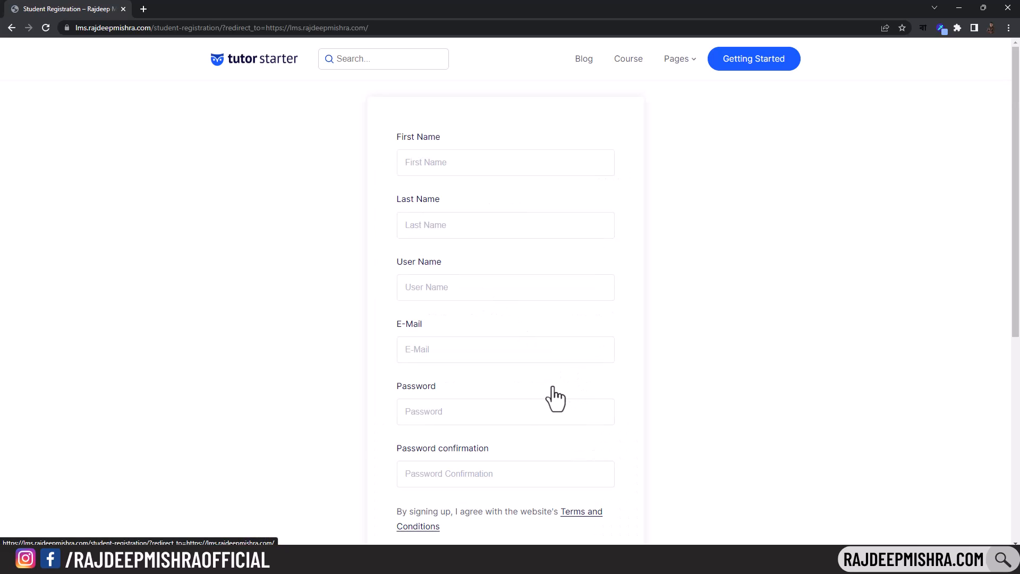
left_click(562, 162)
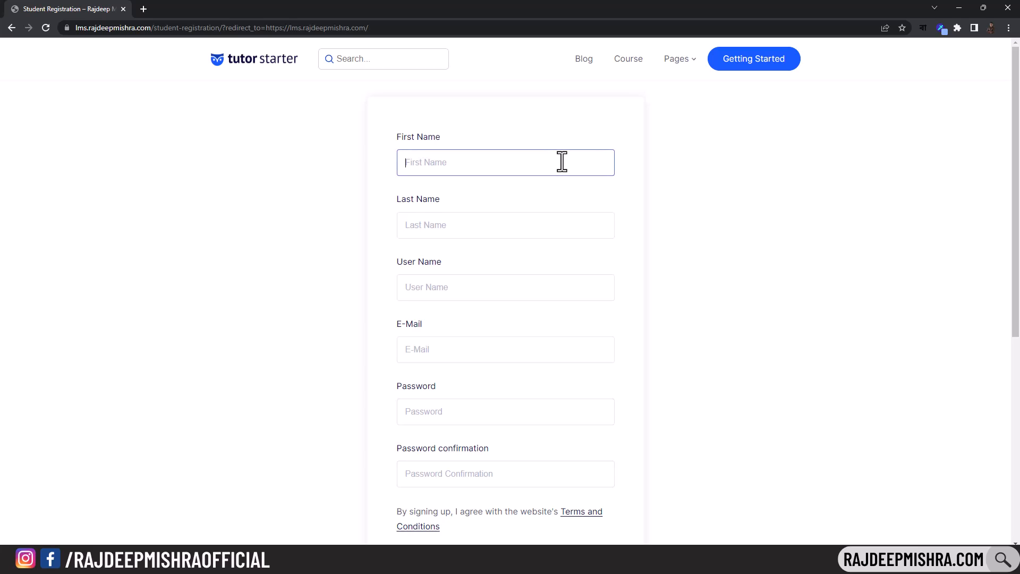
type("R")
left_click(514, 227)
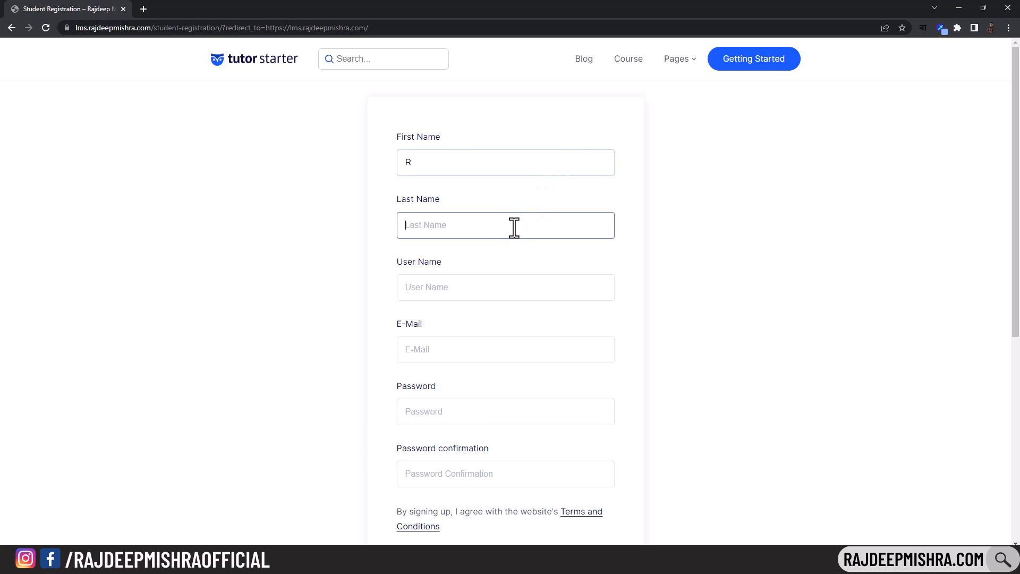
type("Mishra")
left_click(480, 292)
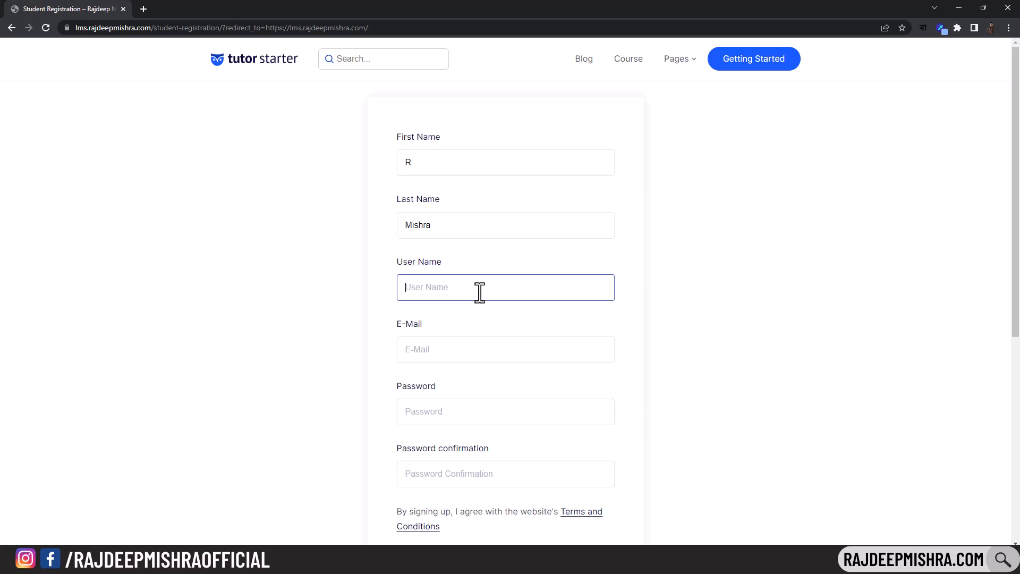
- Enter the student's e-mail and account password, confirm the password, and submit the registration
left_click(428, 358)
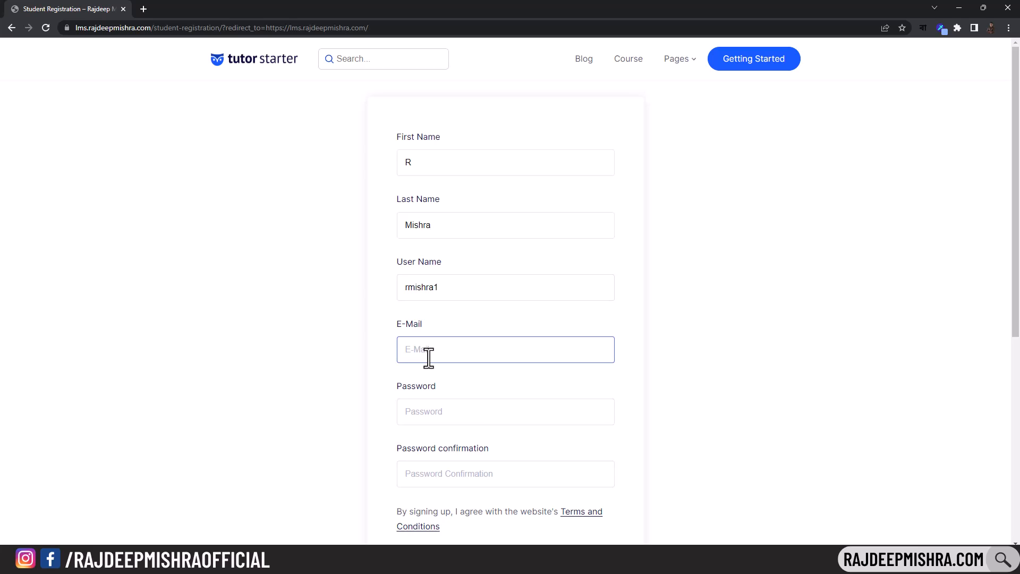
left_click(417, 409)
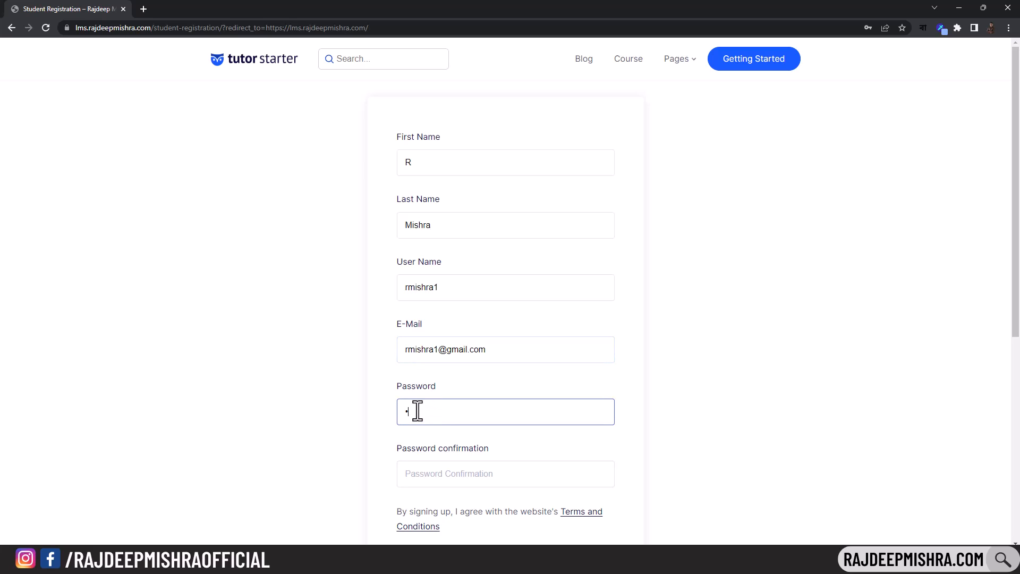
left_click(446, 475)
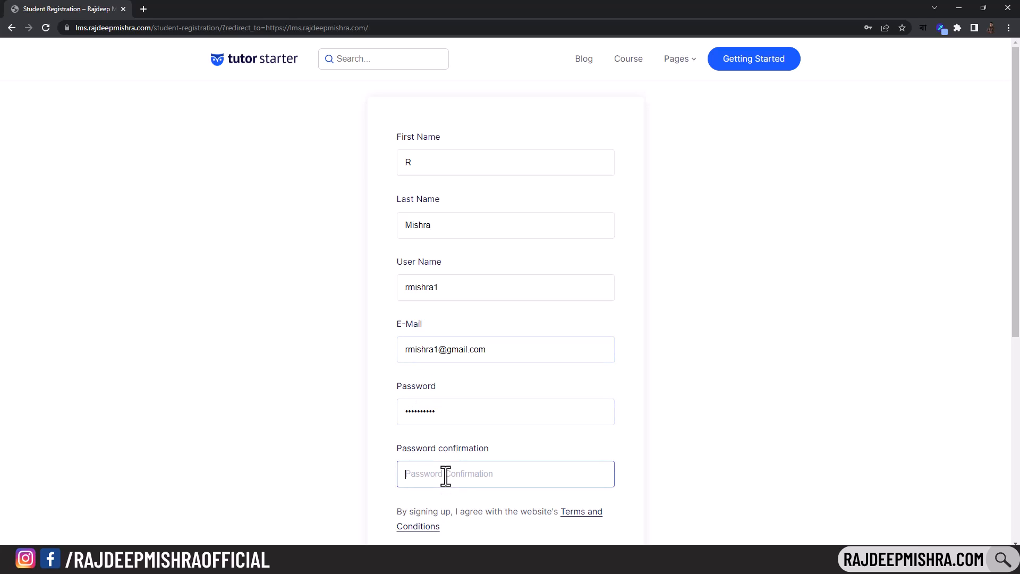
scroll(499, 462, "down", 3)
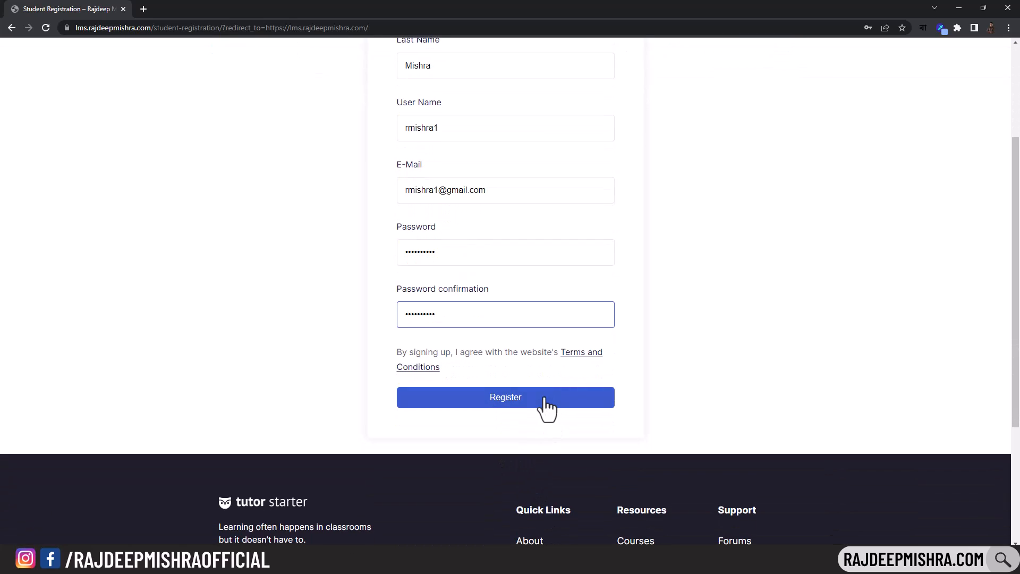
left_click(525, 400)
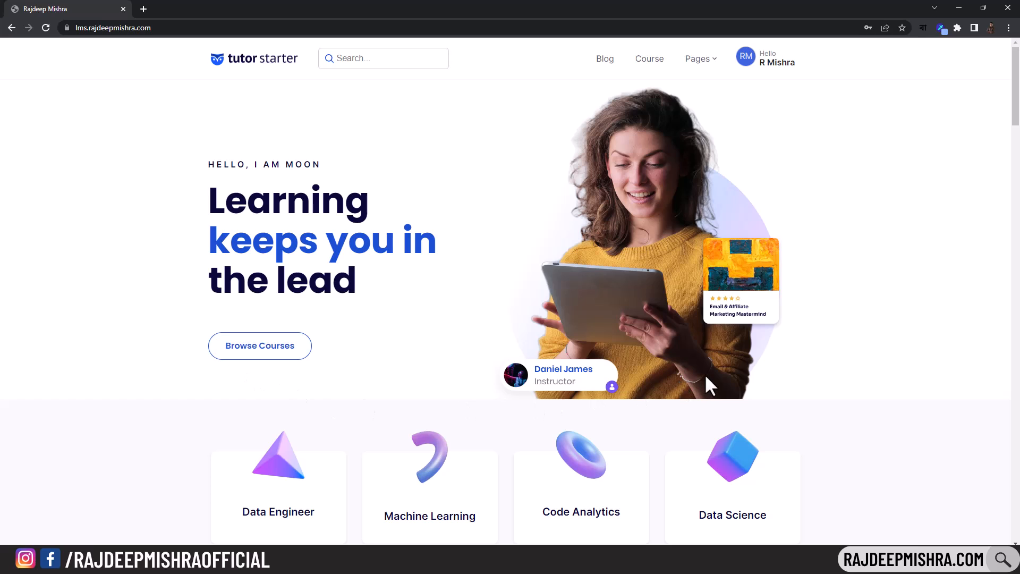
- Add the Email & Affiliate Marketing Mastermind course to the cart and proceed to the $199.00 checkout
left_click_drag(1016, 103, 1016, 174)
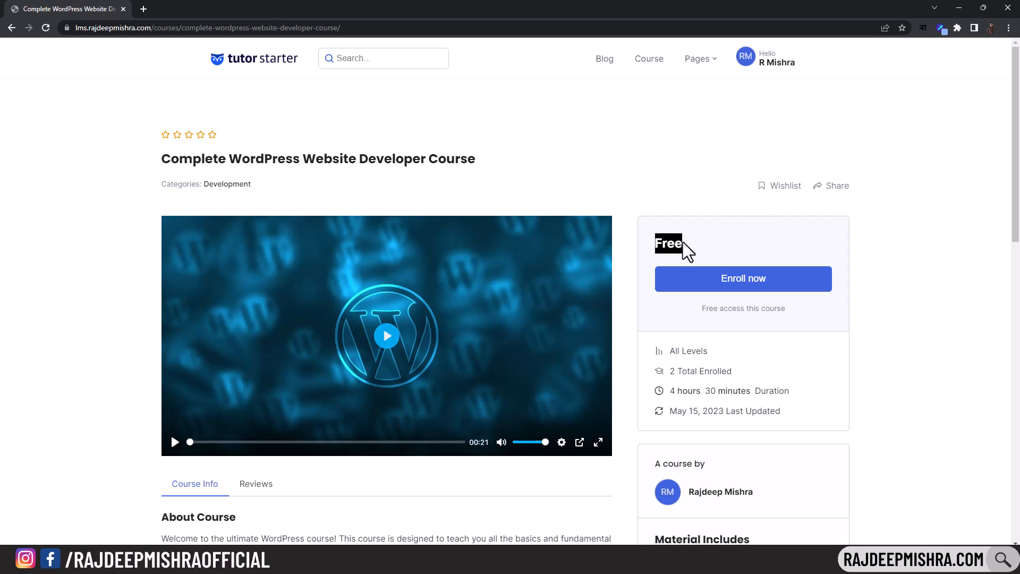
left_click(758, 229)
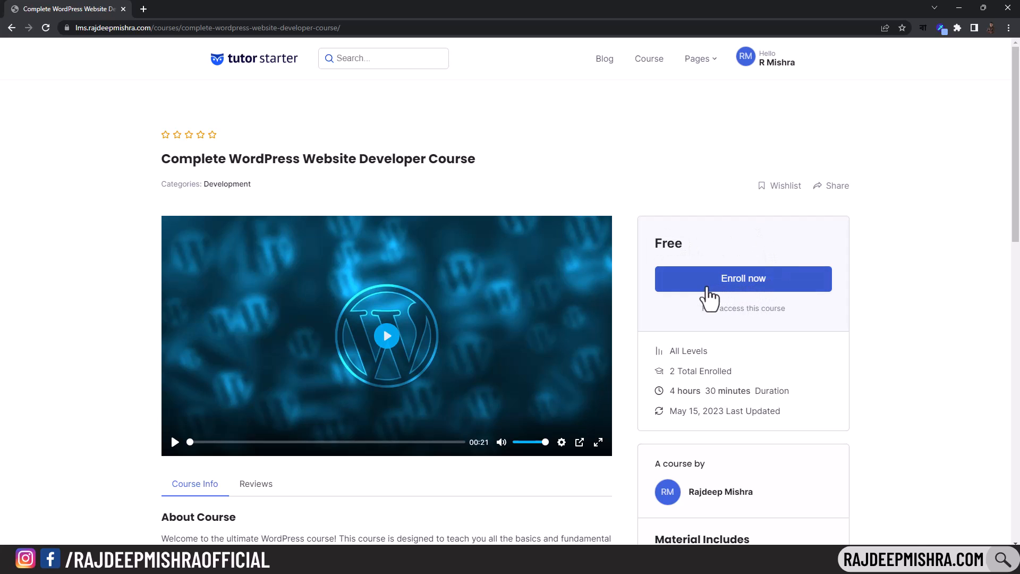
left_click(11, 28)
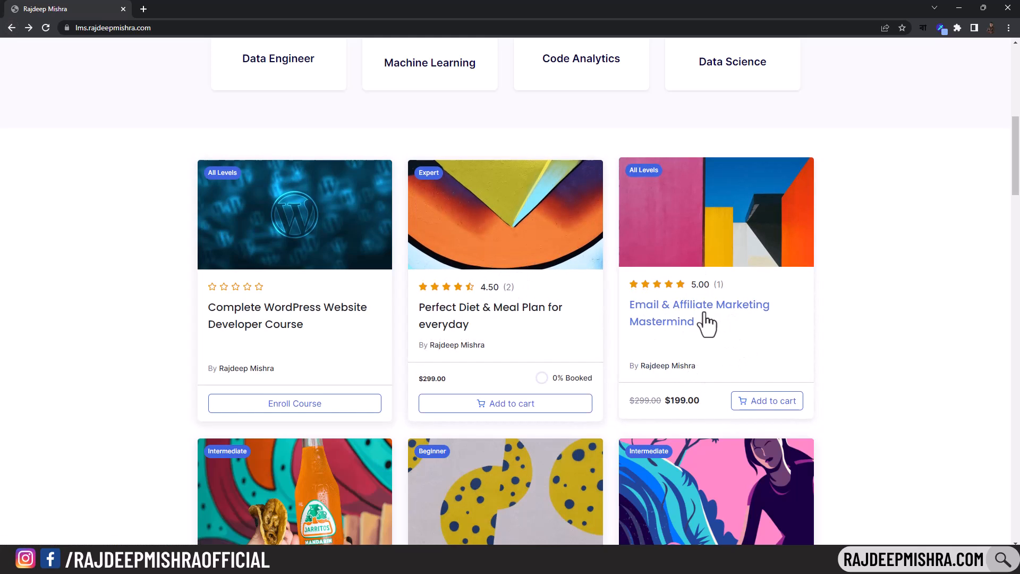
left_click(715, 213)
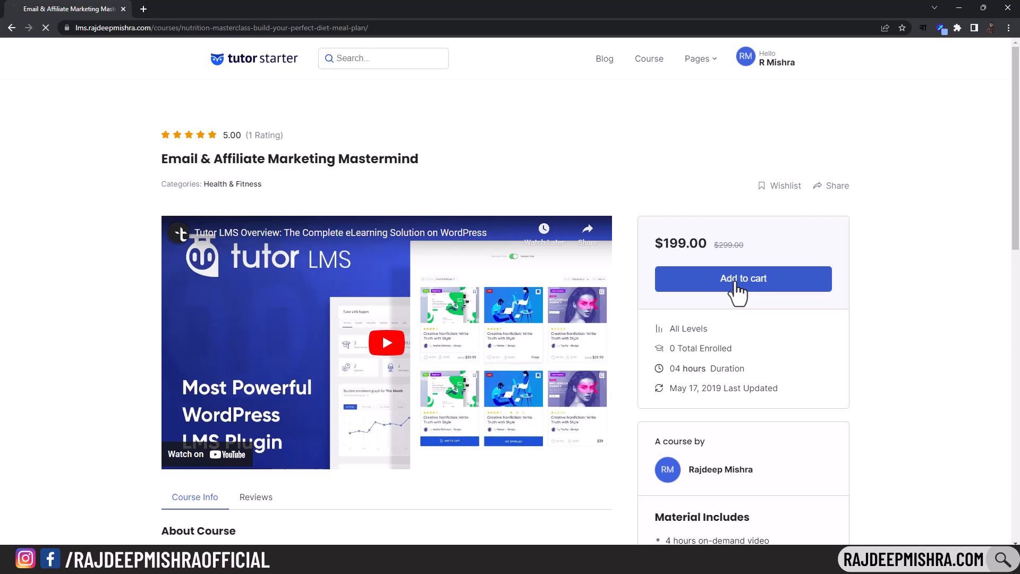
left_click(758, 256)
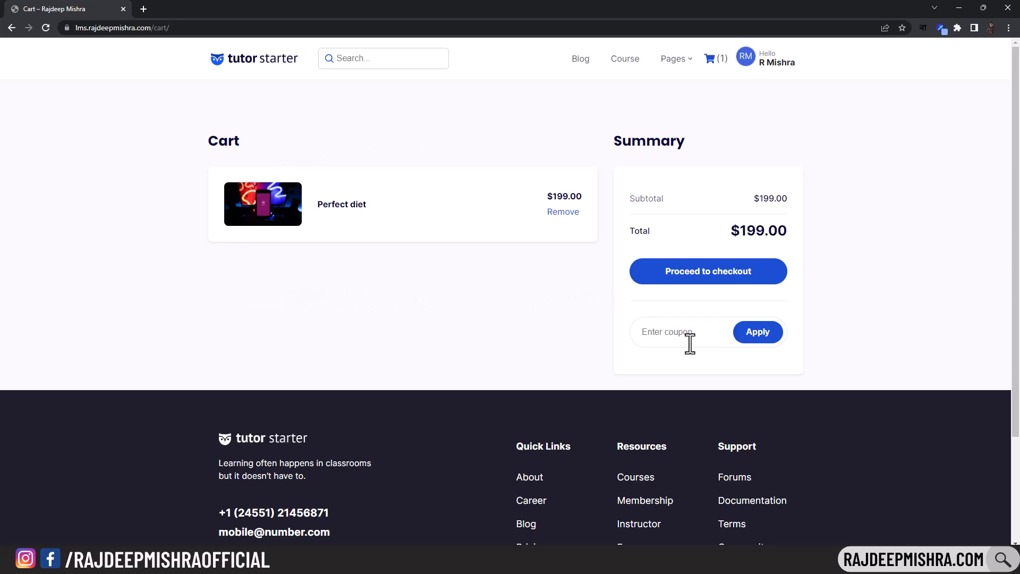
left_click(645, 335)
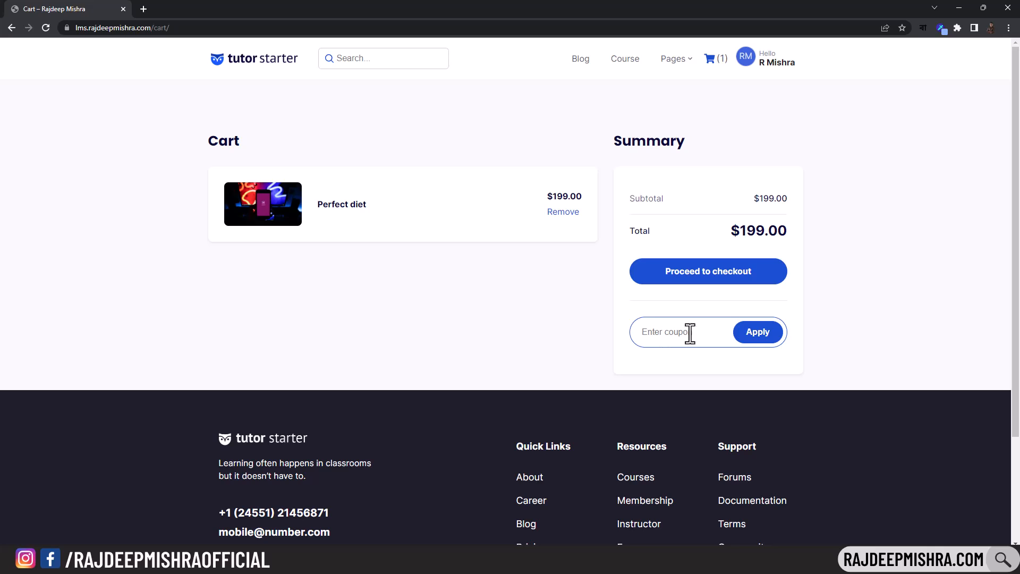
left_click(708, 286)
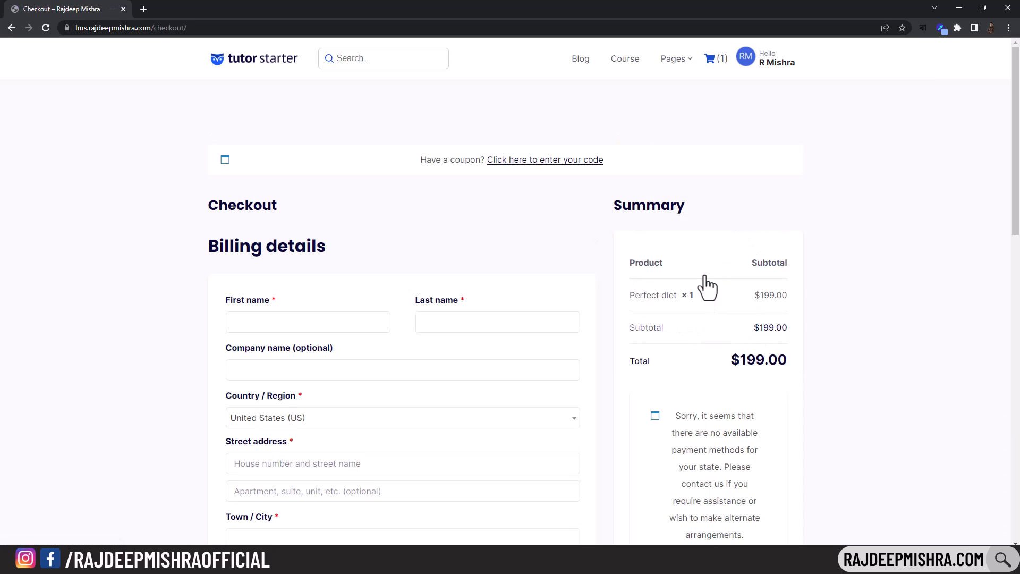
scroll(708, 287, "down", 3)
scroll(560, 280, "up", 3)
scroll(195, 413, "down", 3)
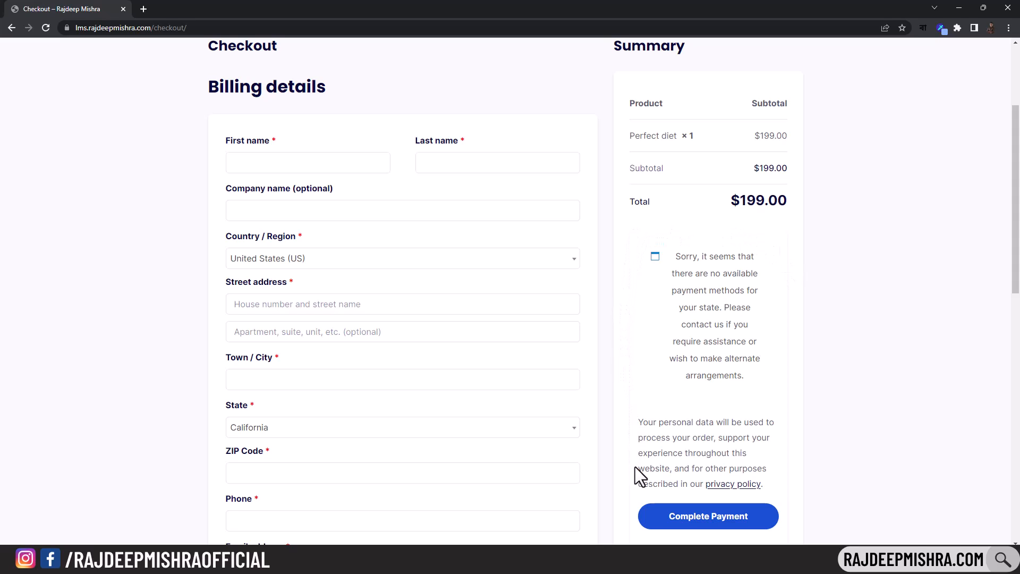
- Leave the checkout for the tutor starter home page and scroll down to its course grid
scroll(636, 467, "down", 2)
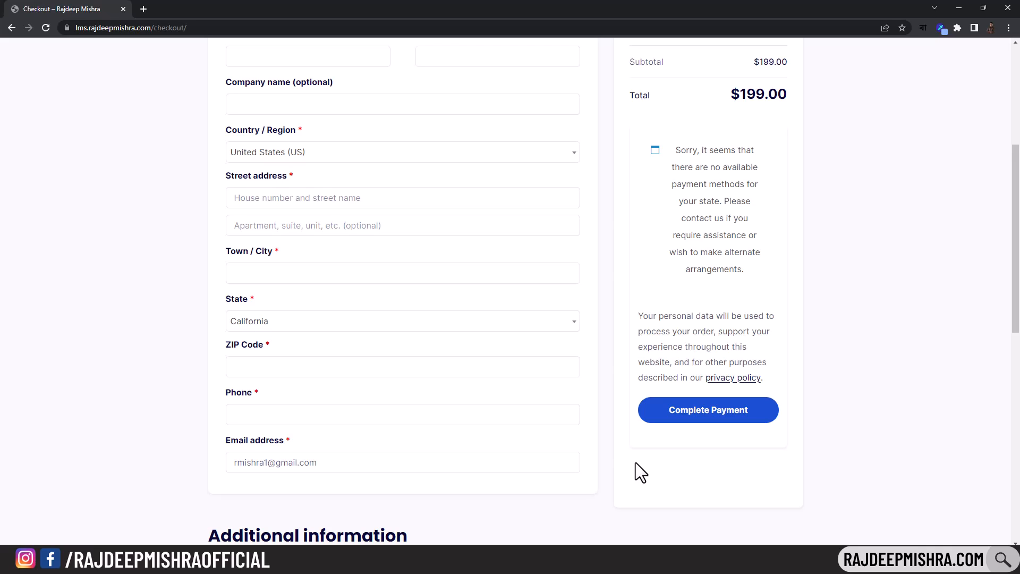
scroll(635, 462, "up", 5)
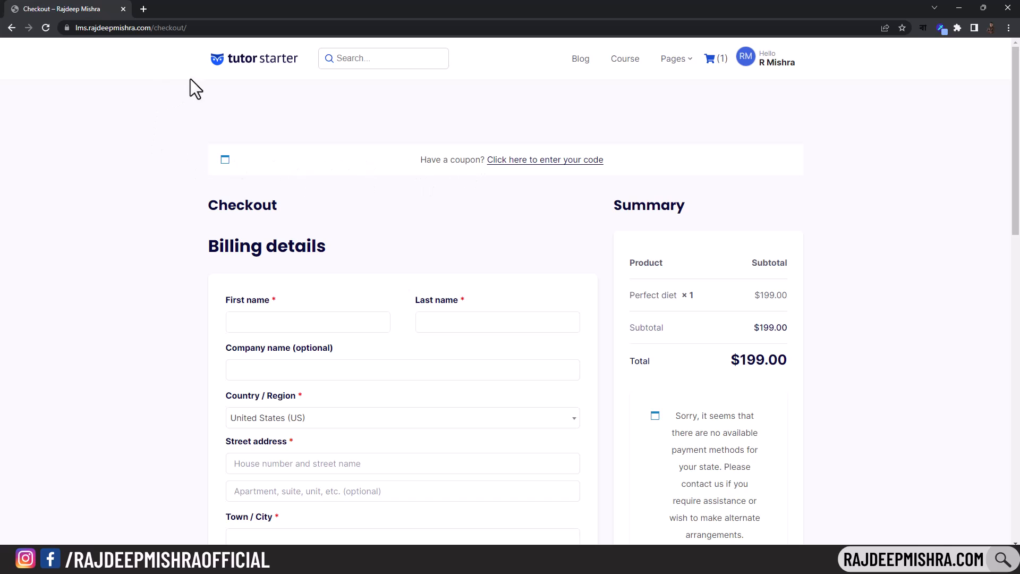
left_click(246, 62)
scroll(338, 304, "down", 6)
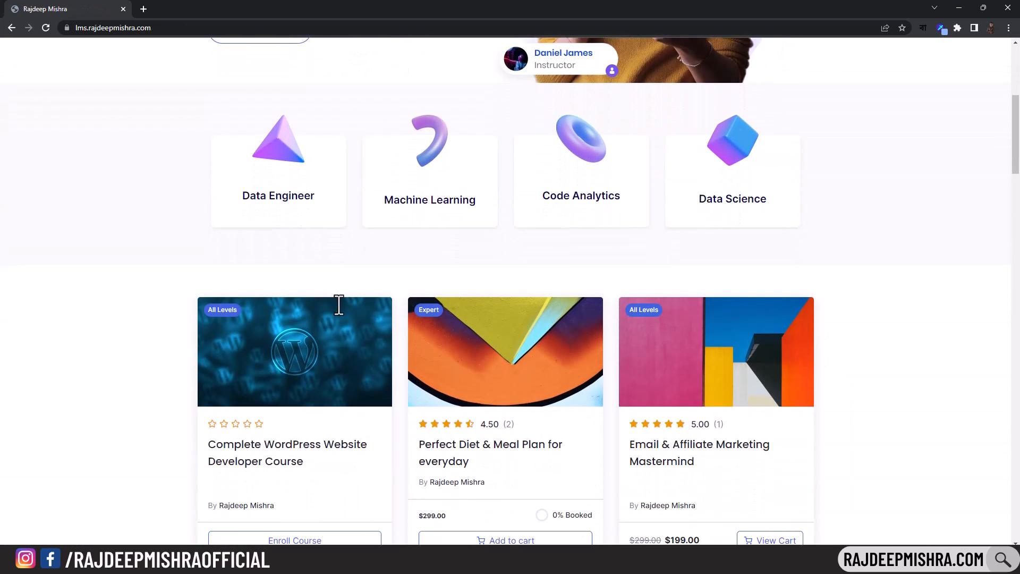
scroll(332, 319, "down", 1)
- Enroll in the free Complete WordPress Website Developer Course and start its first lesson
left_click(326, 330)
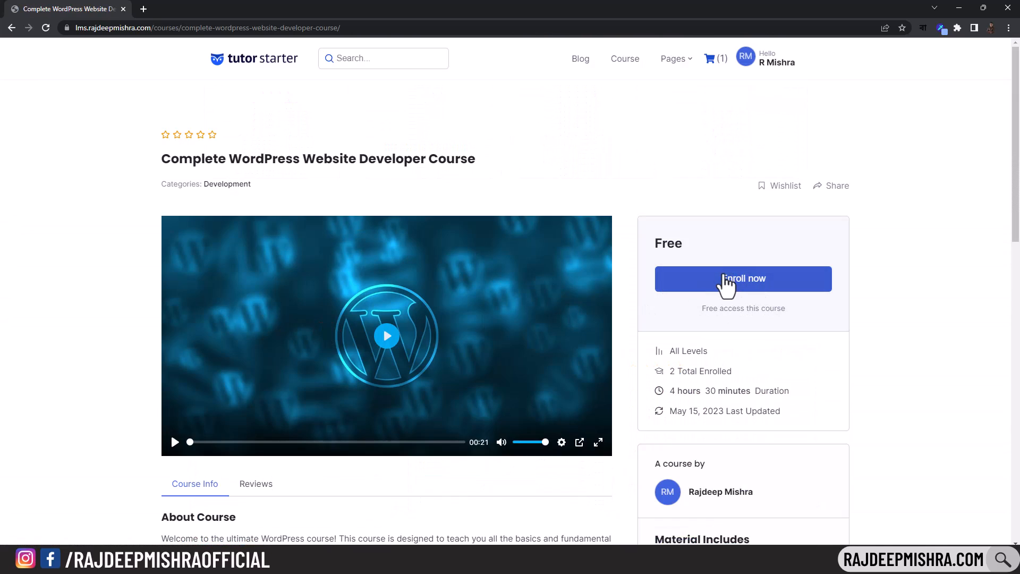
left_click(765, 279)
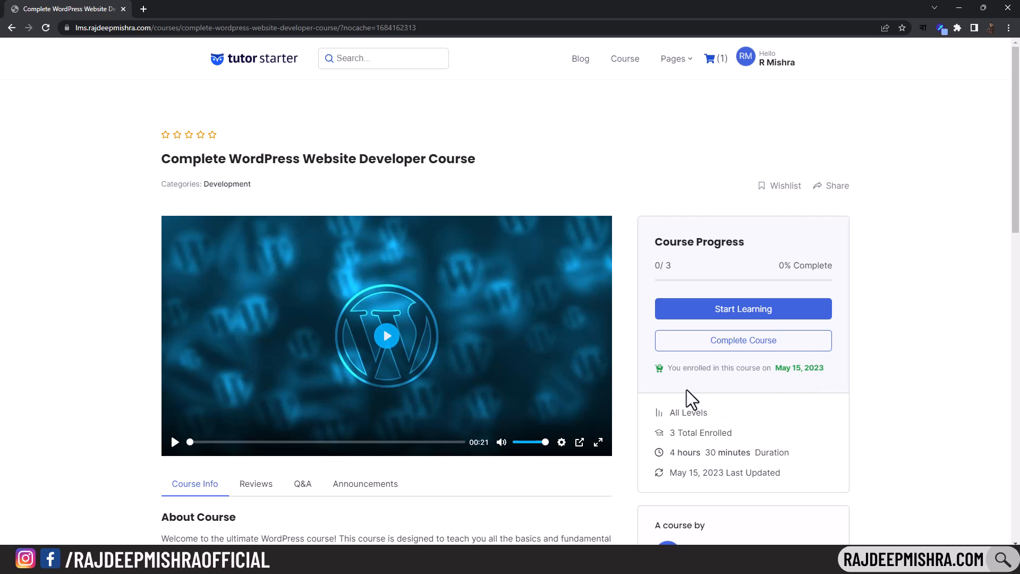
left_click(744, 315)
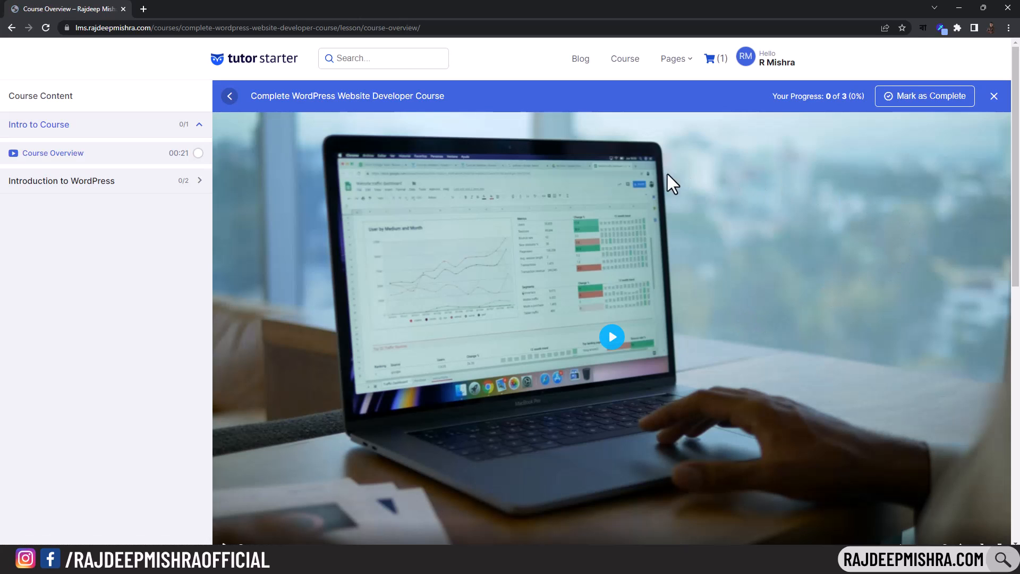
scroll(707, 295, "down", 1)
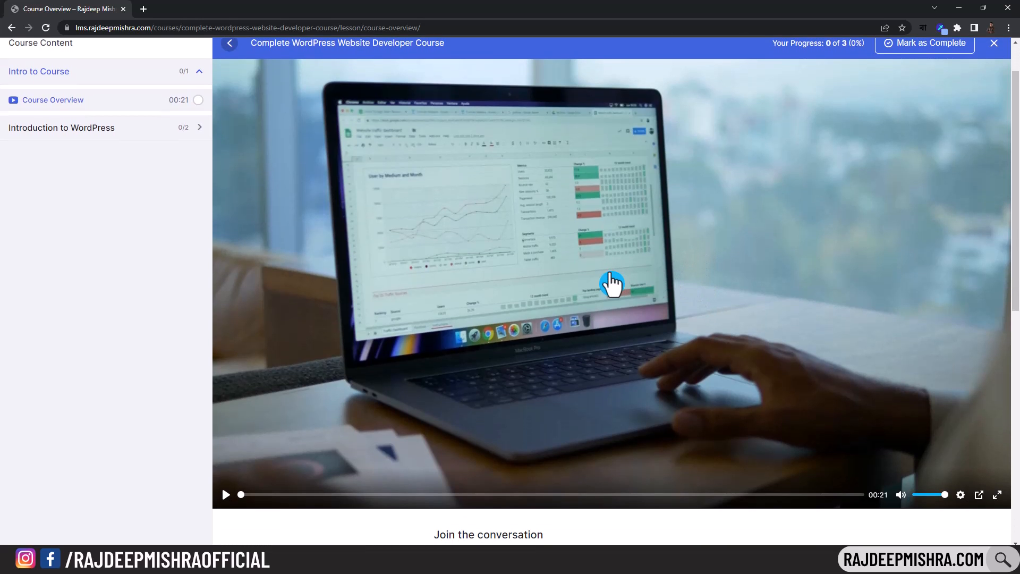
- Play and skip through the overview video, then go to the WordPress quiz lesson
left_click(610, 281)
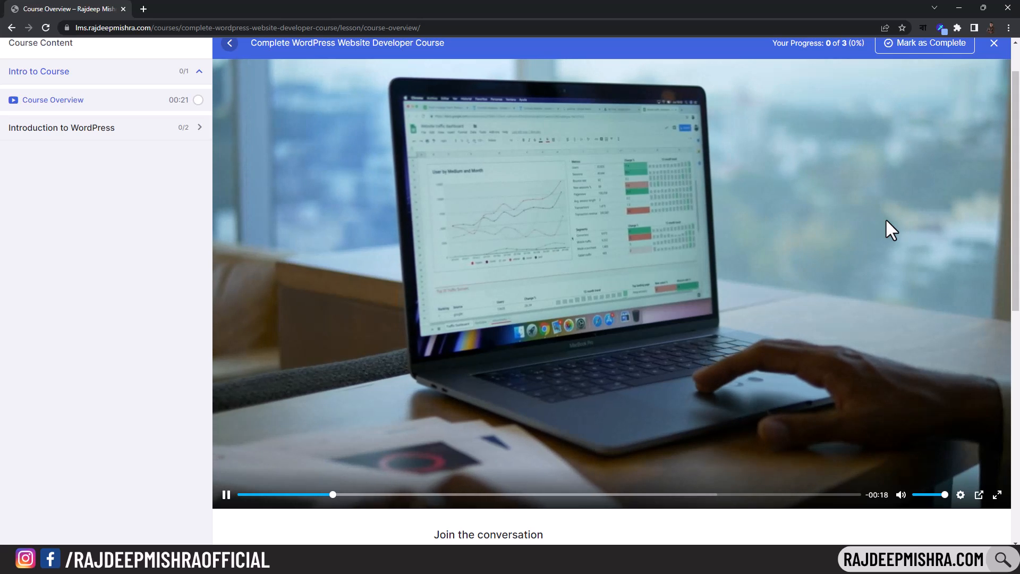
scroll(674, 298, "down", 3)
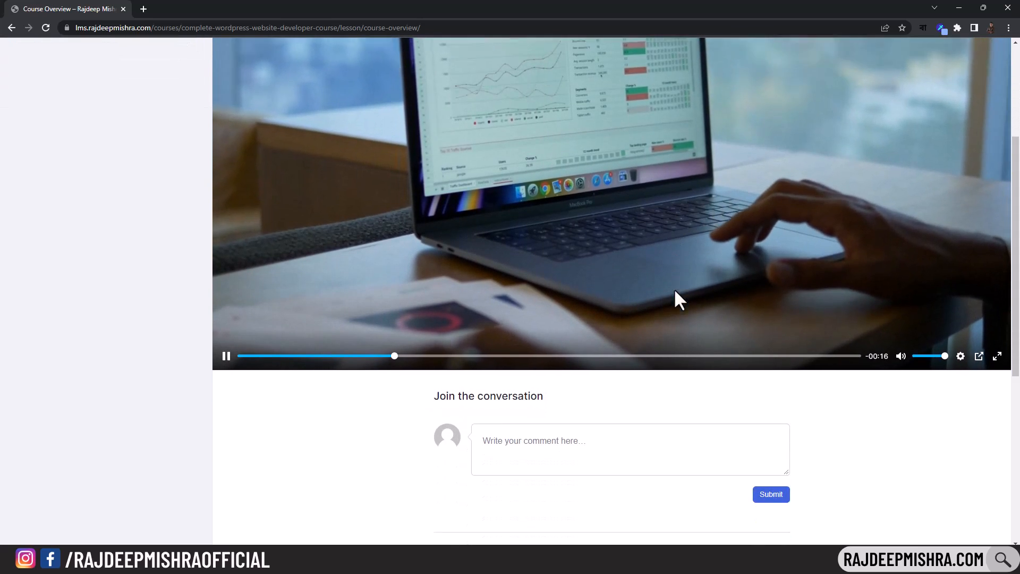
left_click(520, 427)
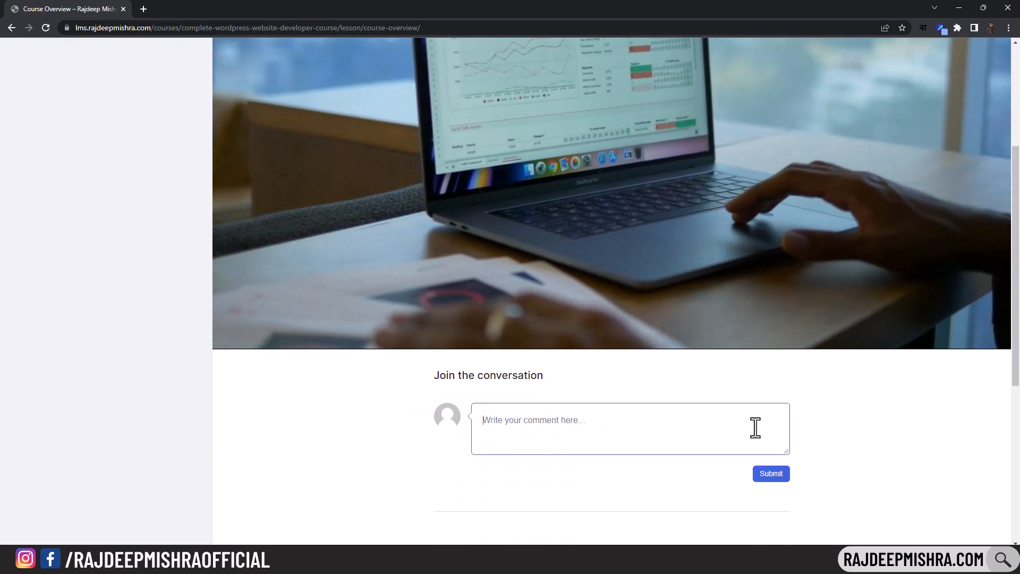
scroll(674, 382, "up", 4)
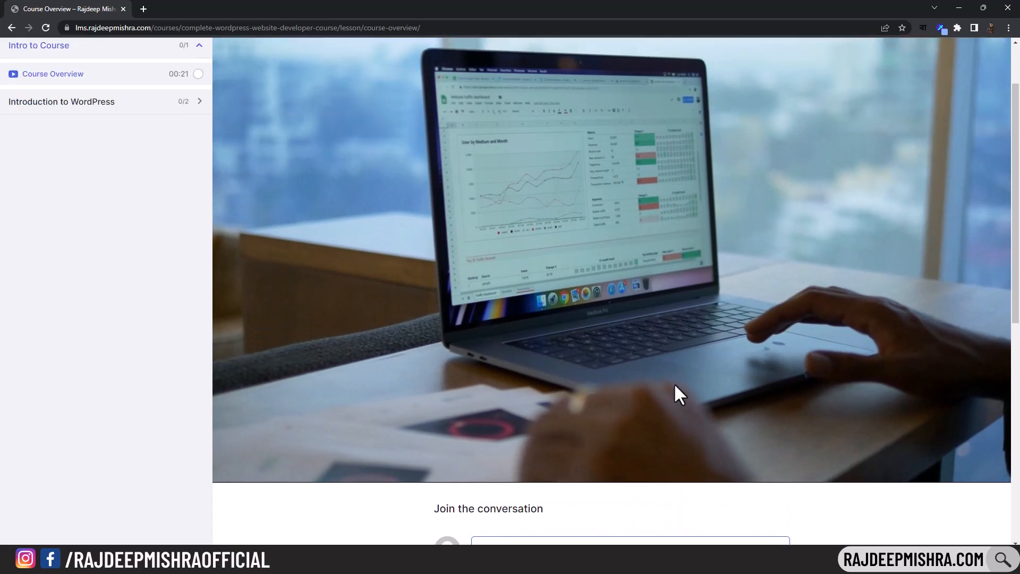
scroll(850, 331, "down", 1)
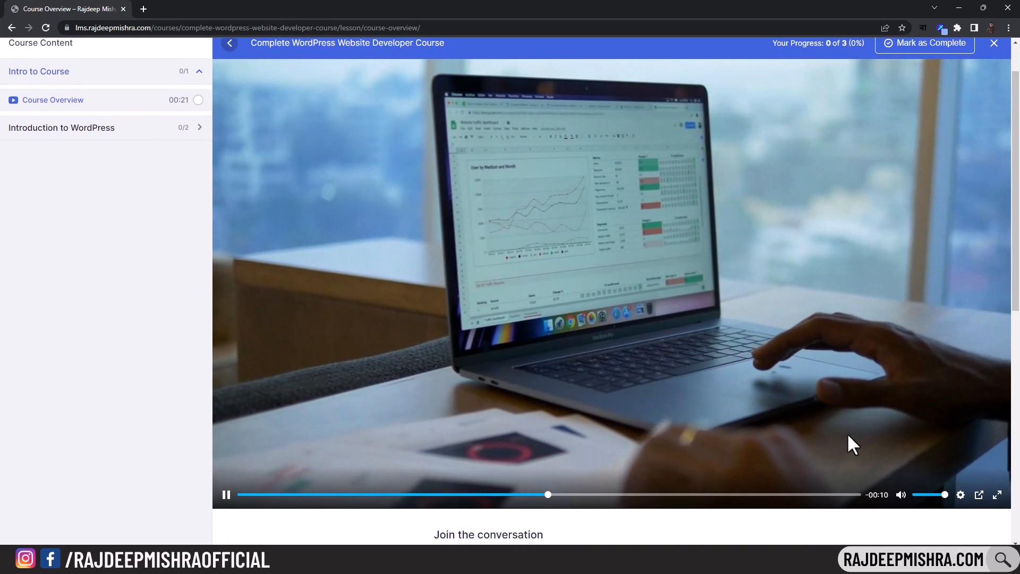
left_click(844, 494)
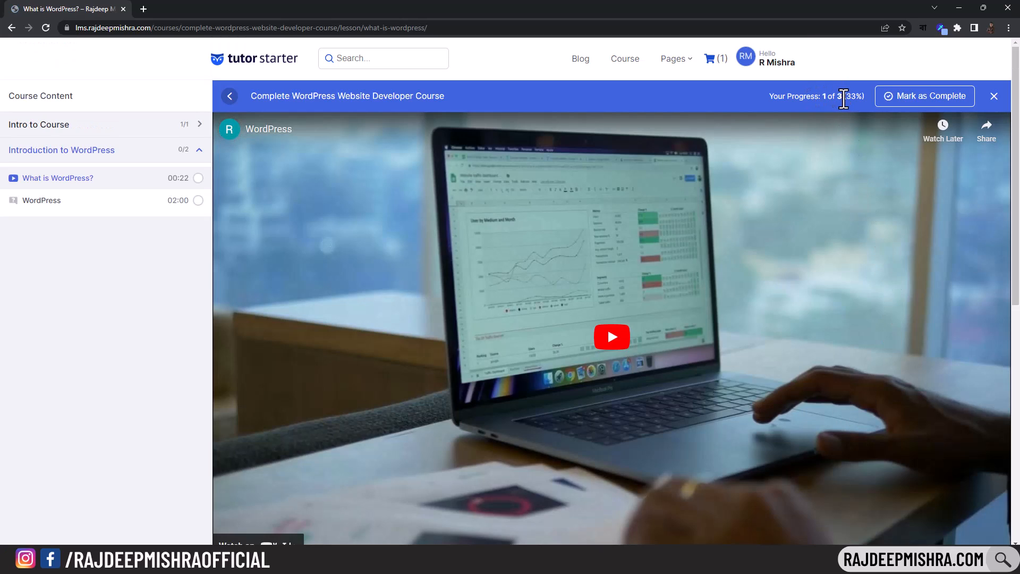
left_click_drag(844, 97, 865, 98)
left_click(864, 98)
left_click(611, 340)
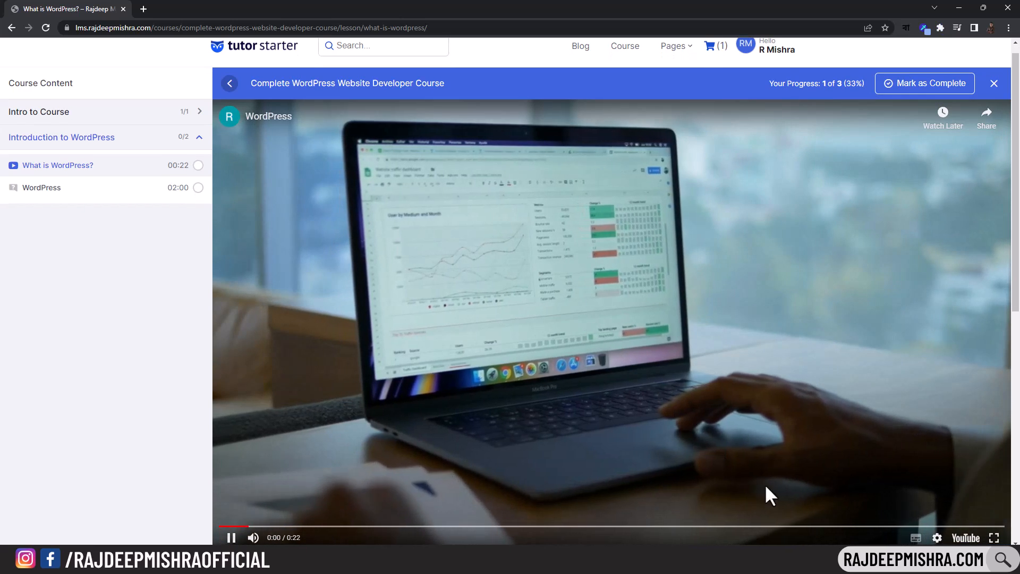
left_click(70, 188)
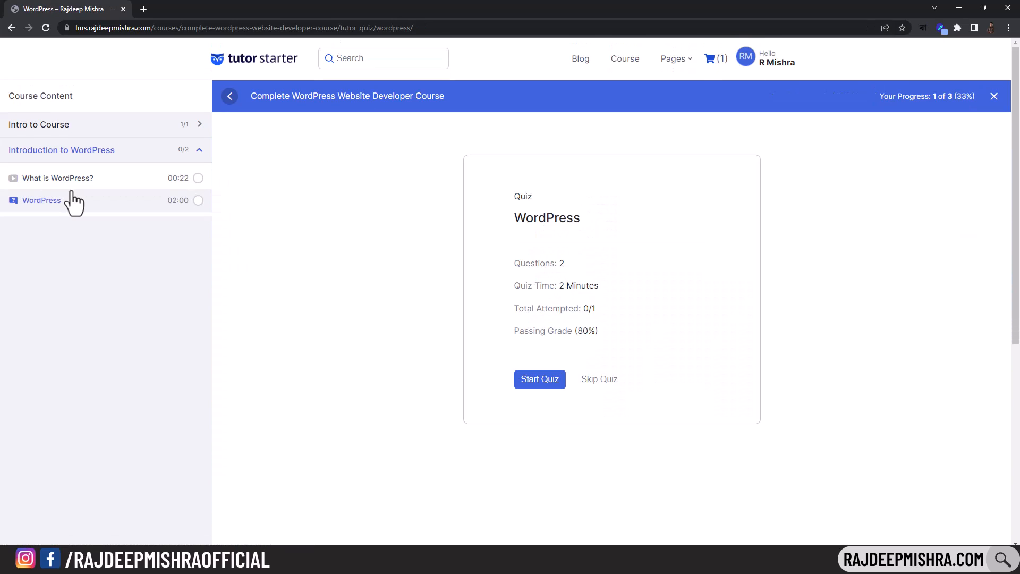
- Take the WordPress quiz, answering 'CM' for question 1 and True for question 2
left_click(540, 381)
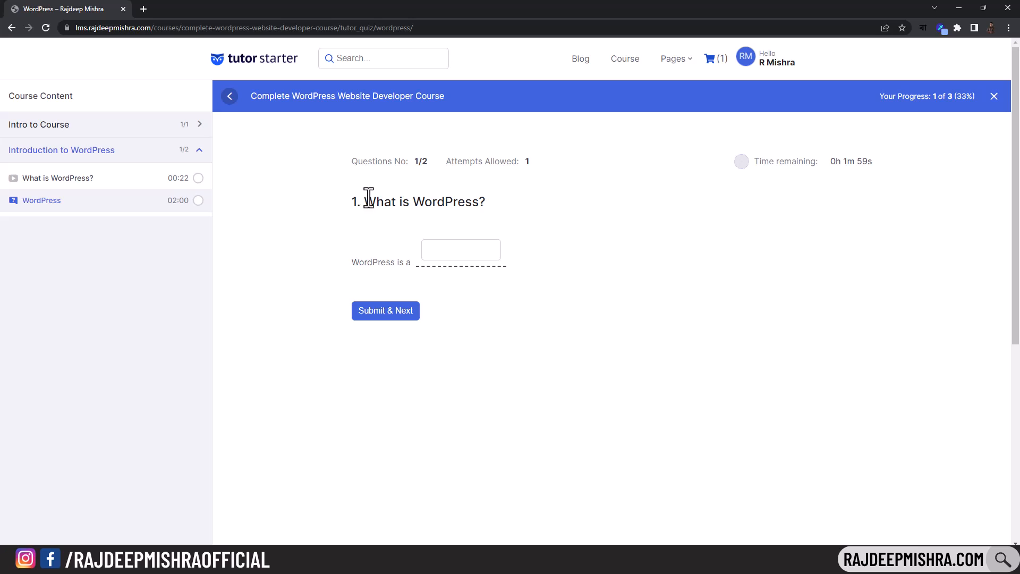
left_click(443, 251)
type("C")
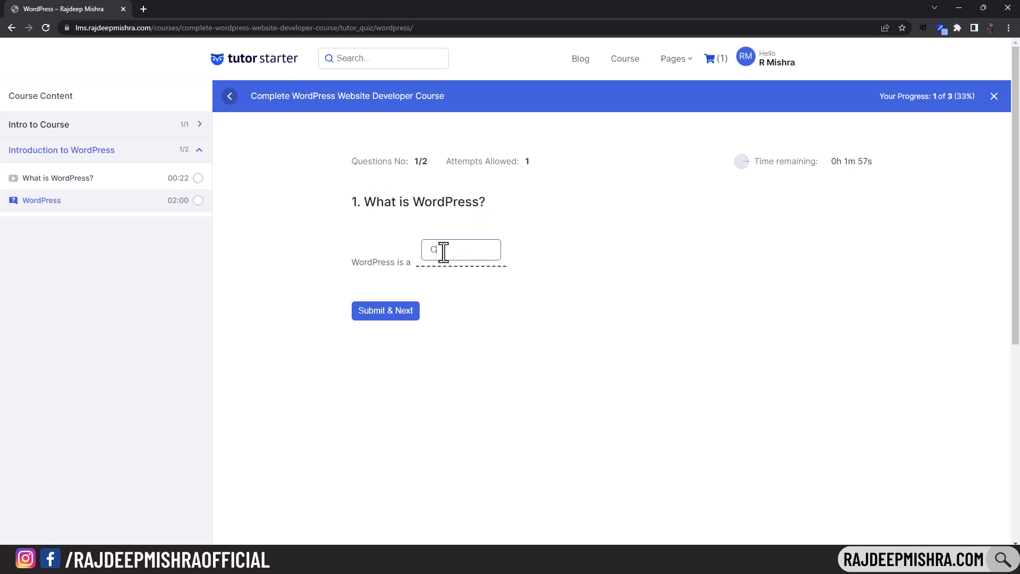
type("MS")
left_click(391, 315)
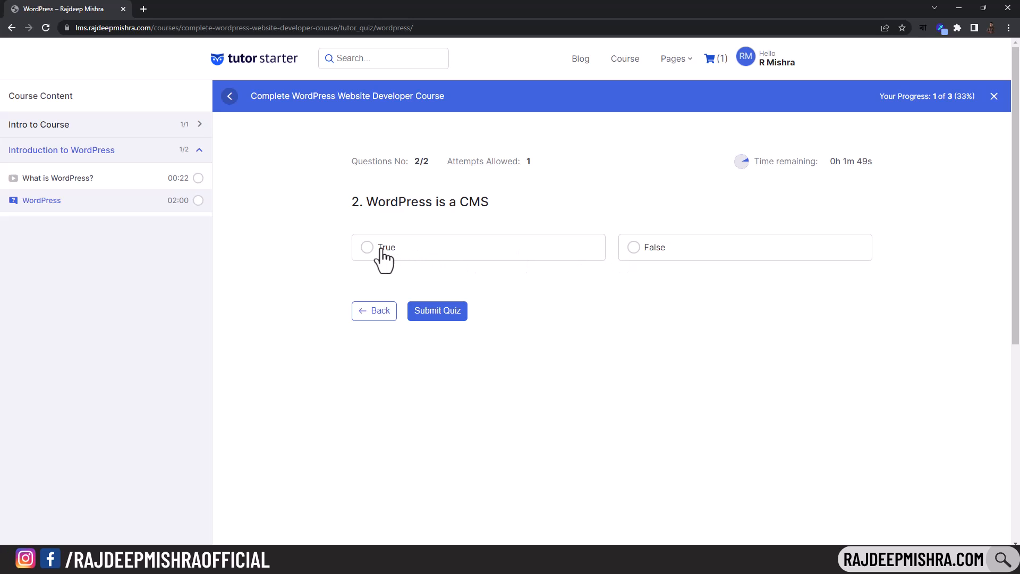
left_click(368, 250)
left_click(456, 318)
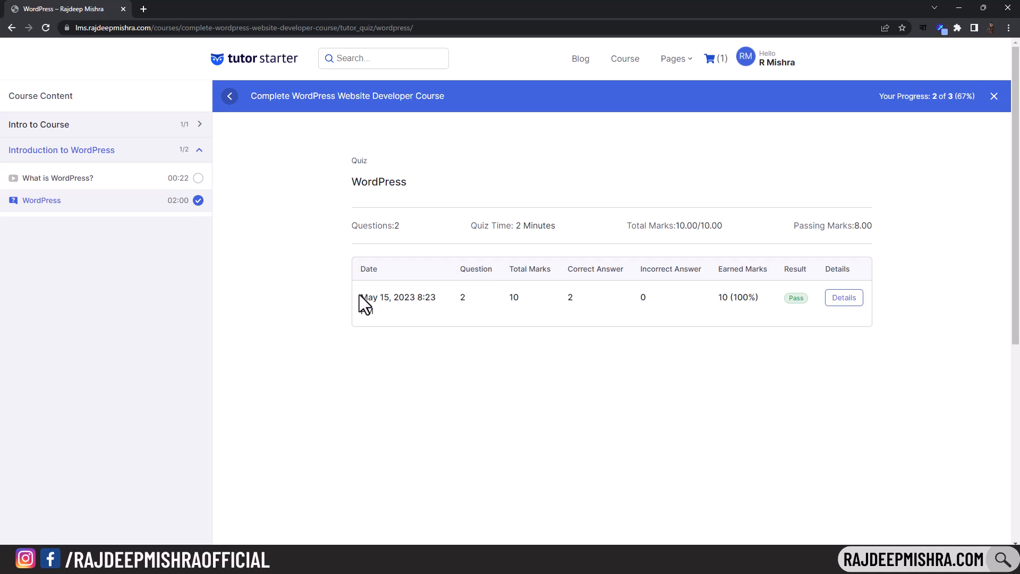
- Review the quiz result, noting the attempt date and 10.00/10.00 total marks
left_click_drag(360, 296, 401, 311)
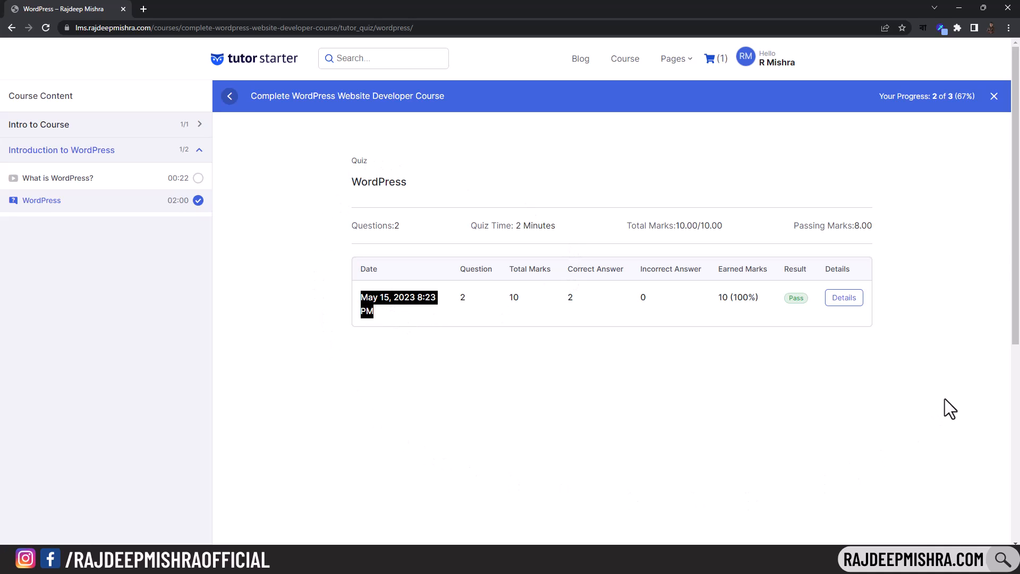
left_click(765, 339)
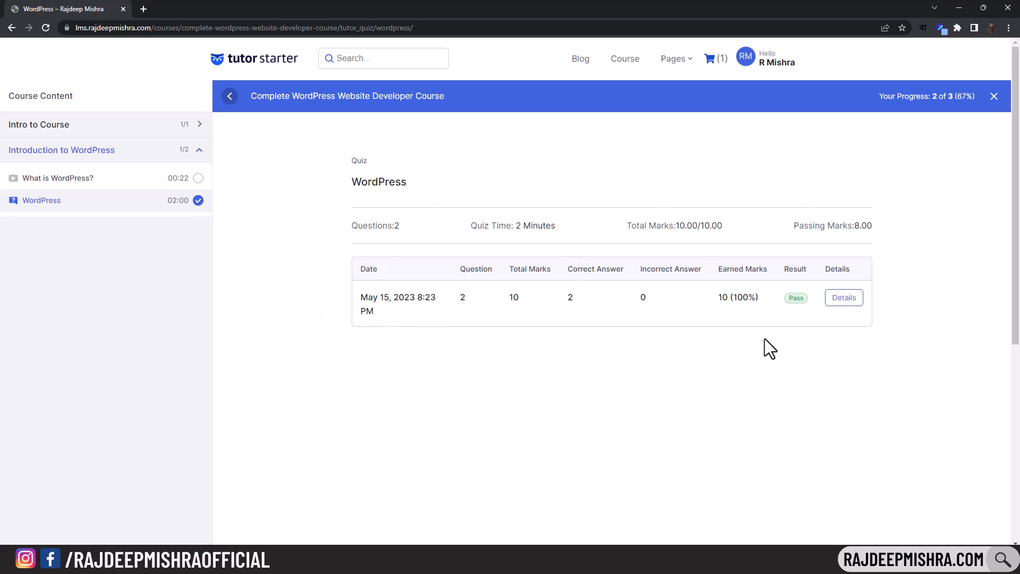
left_click_drag(674, 226, 754, 238)
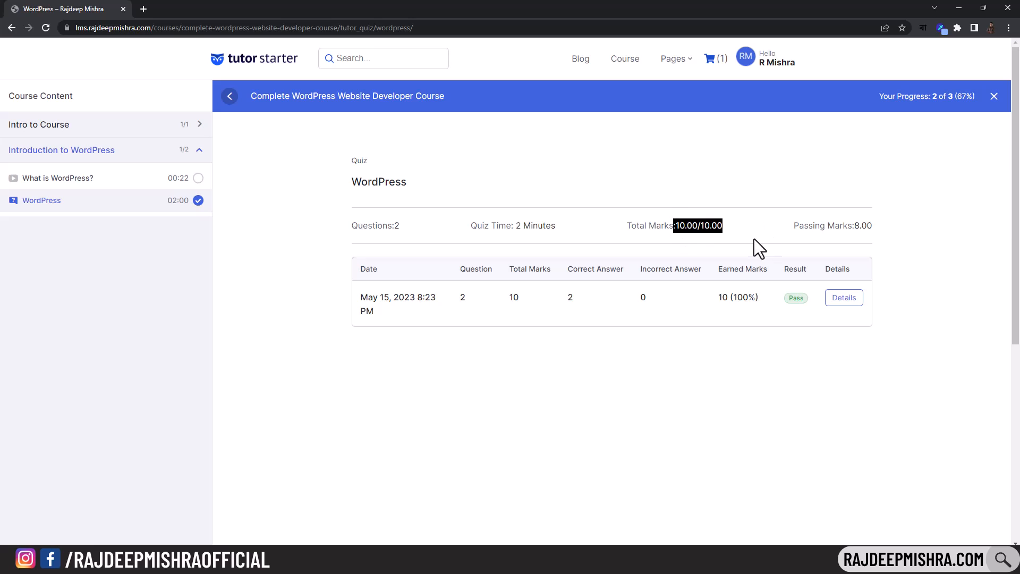
left_click(776, 193)
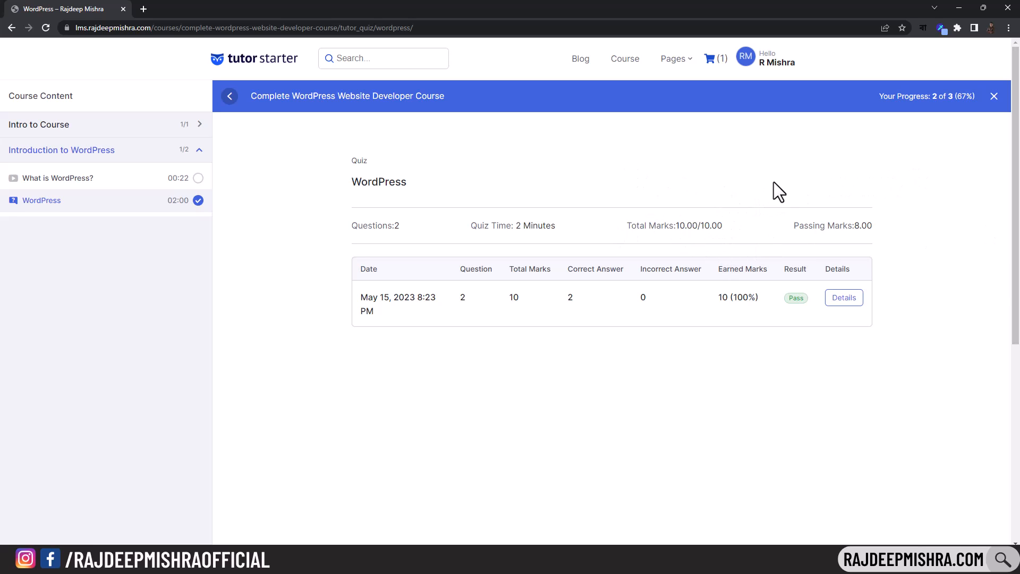
- From the Dashboard, resume the in-progress WordPress course at the What is WordPress? lesson
mouse_move(746, 56)
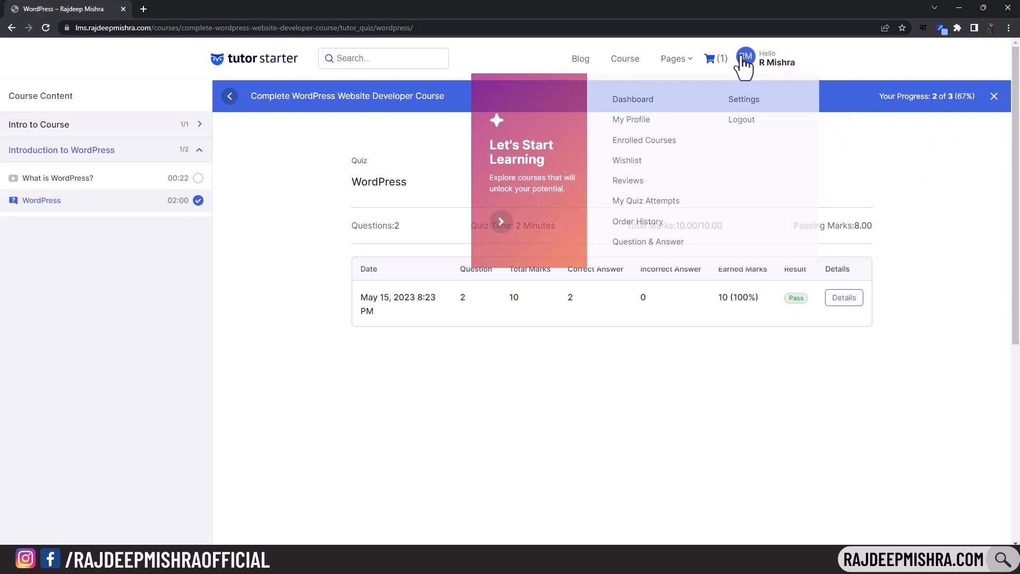
left_click(627, 101)
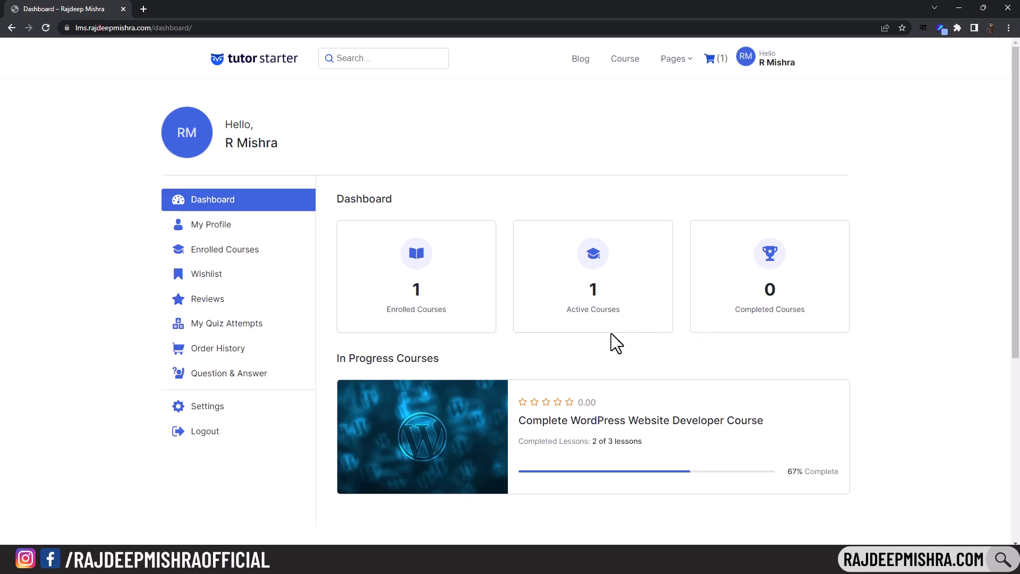
left_click(501, 424)
left_click(770, 316)
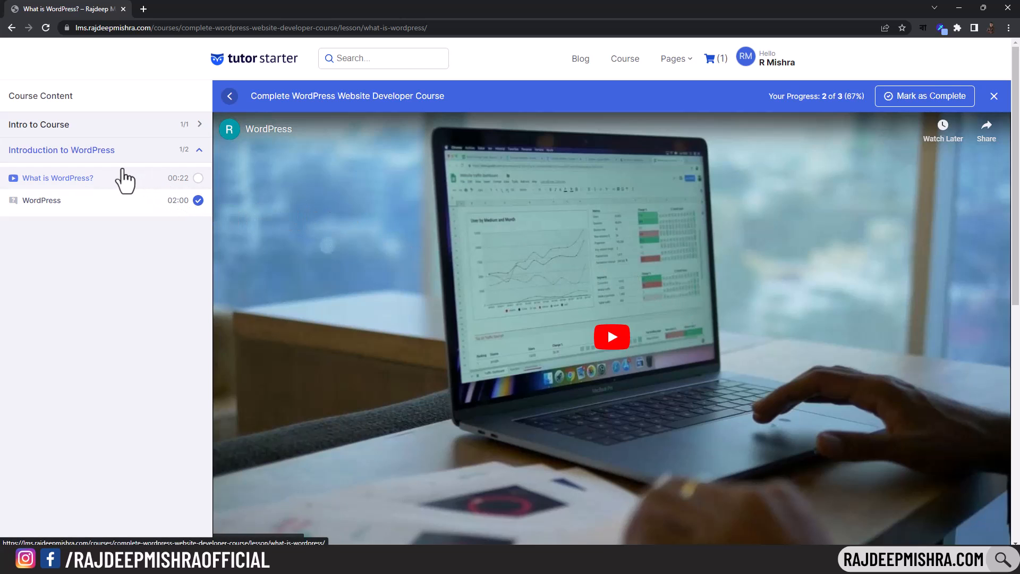
- Mark the What is WordPress? lesson complete and reopen the course page via the Dashboard
scroll(813, 286, "down", 2)
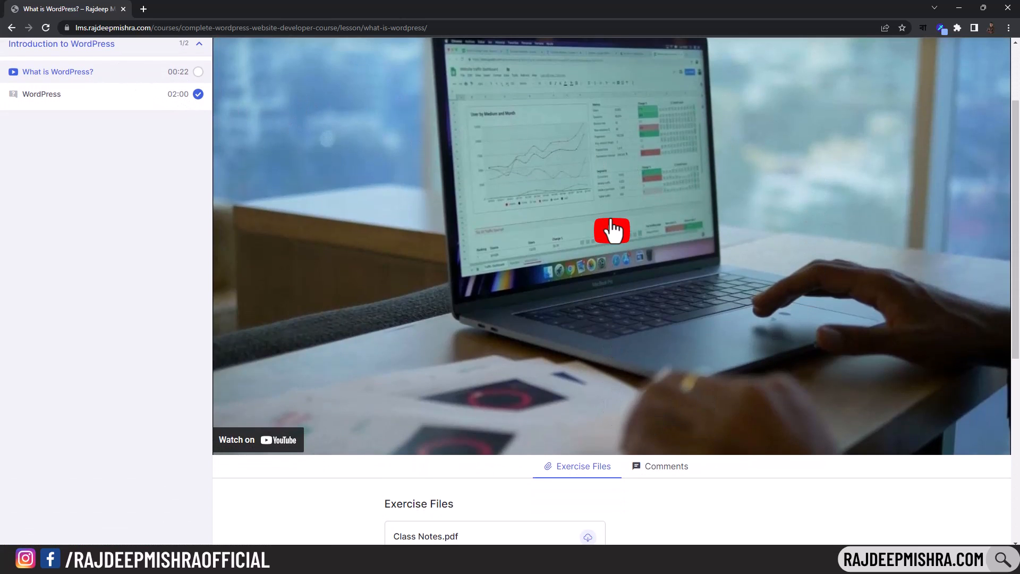
left_click(611, 228)
scroll(611, 228, "up", 1)
scroll(924, 133, "up", 1)
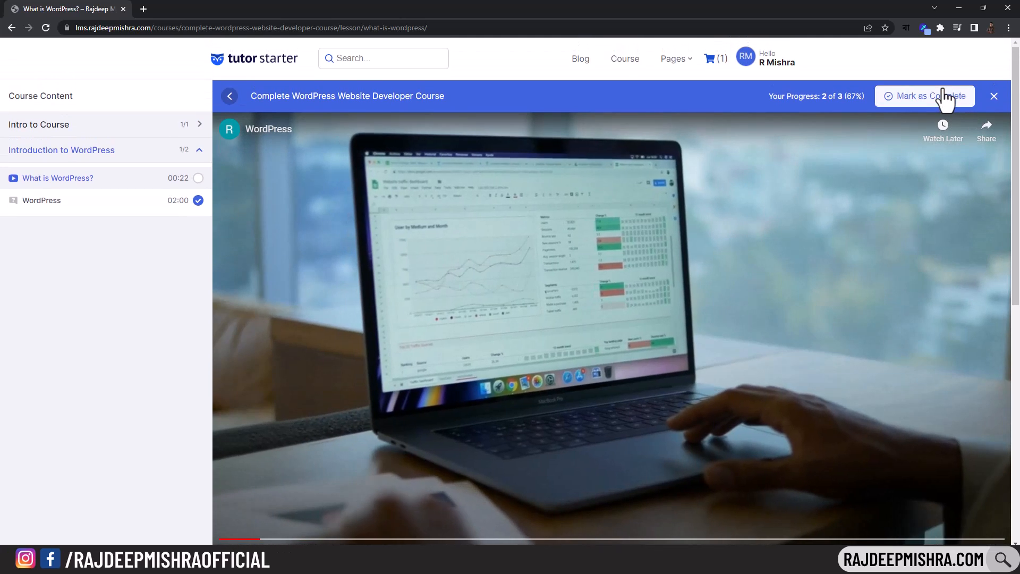
left_click(938, 100)
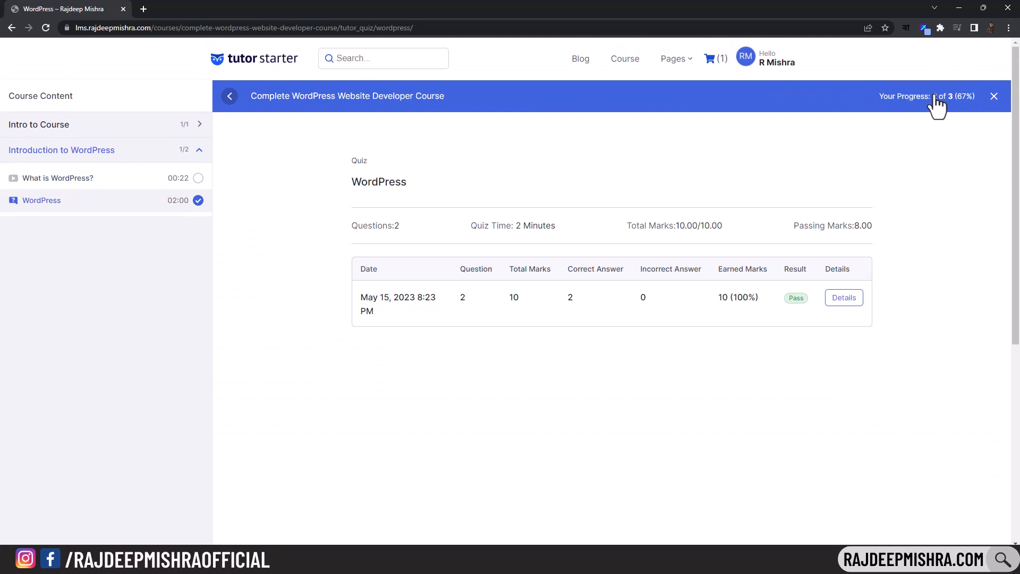
mouse_move(754, 63)
left_click(645, 105)
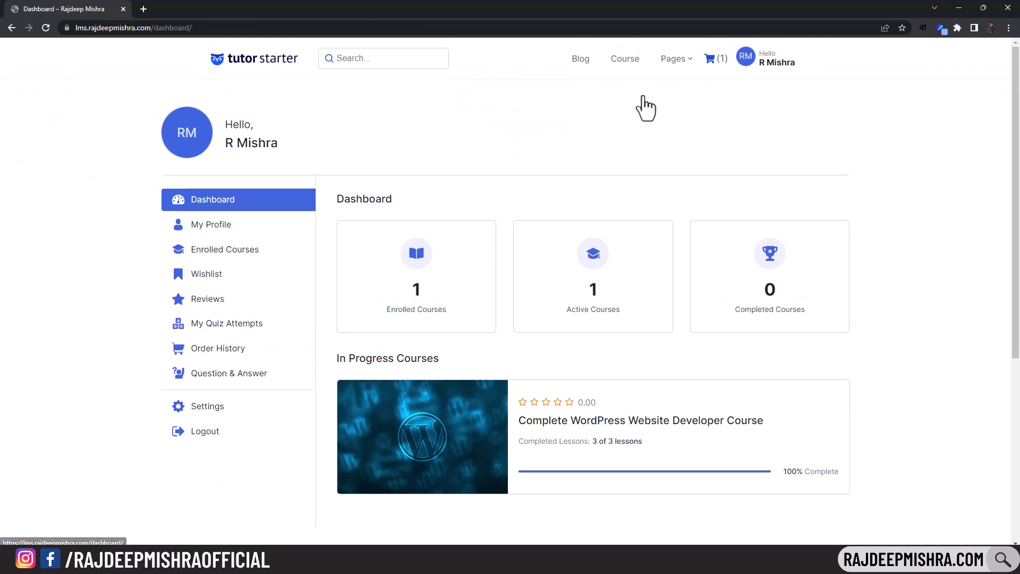
left_click(612, 440)
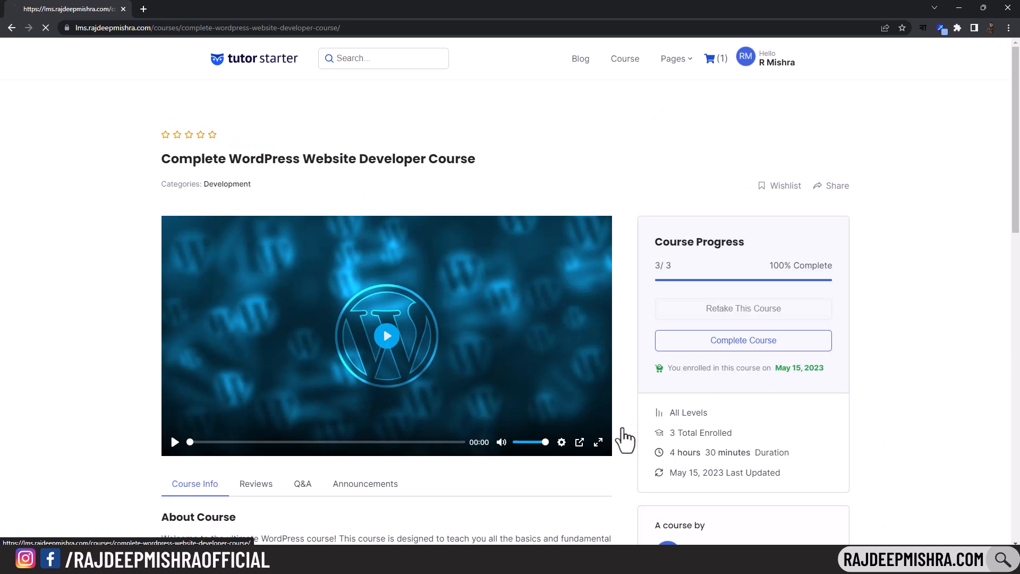
- Complete the course, submit a five-star 'Awesome' review, and check the new 1 Rating count
left_click(739, 340)
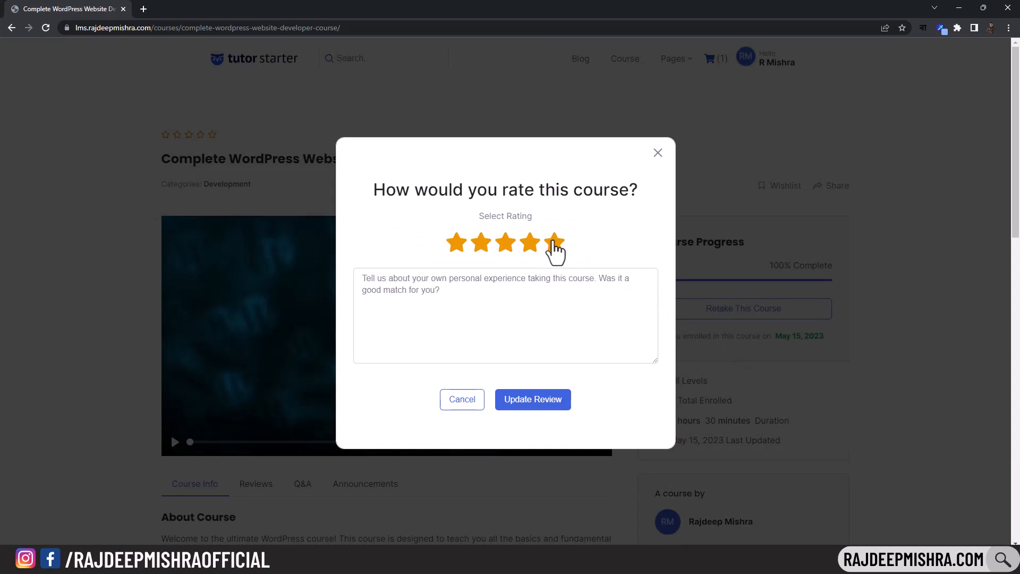
left_click(538, 310)
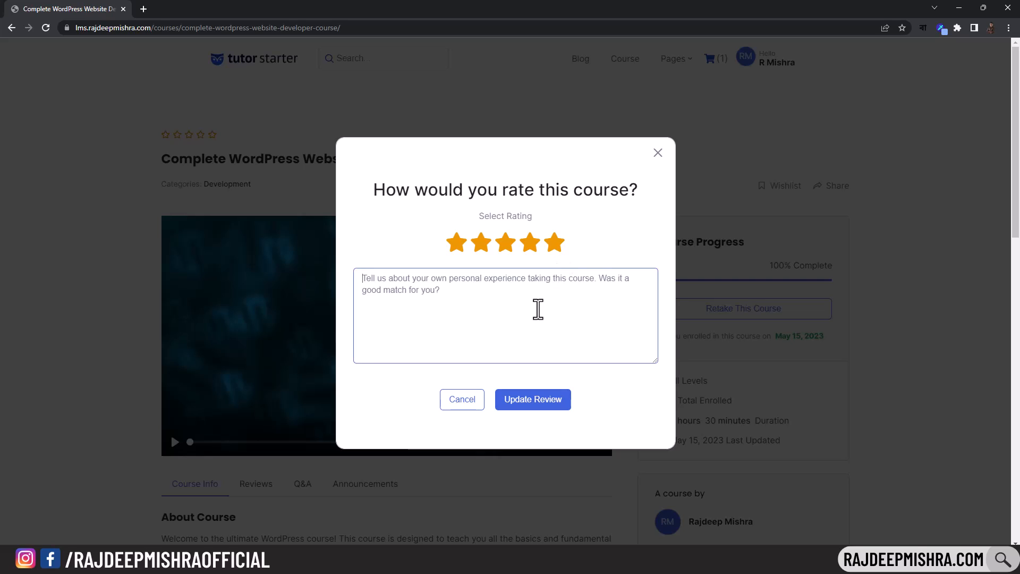
type("Awesome")
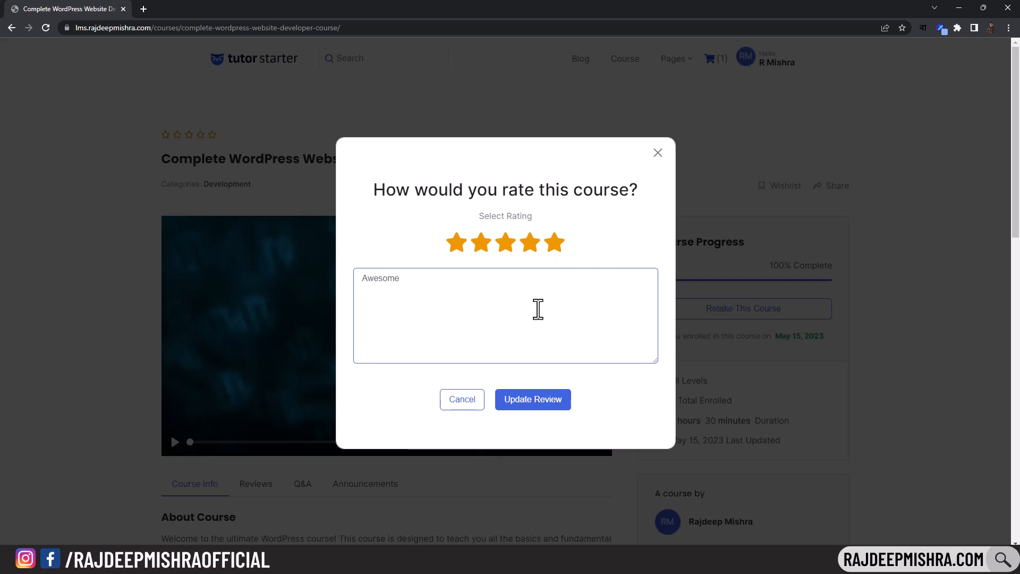
left_click(553, 405)
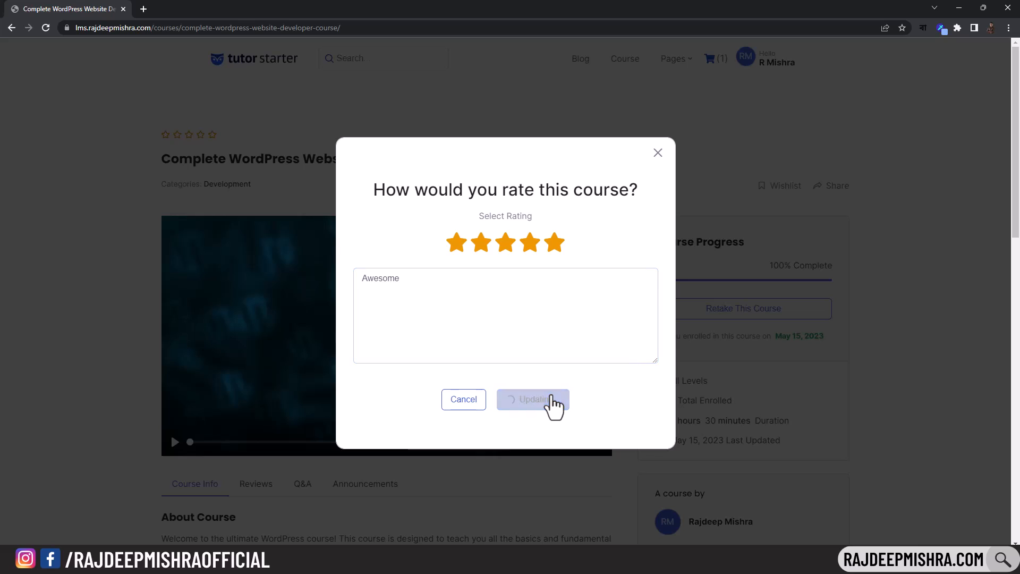
left_click(664, 152)
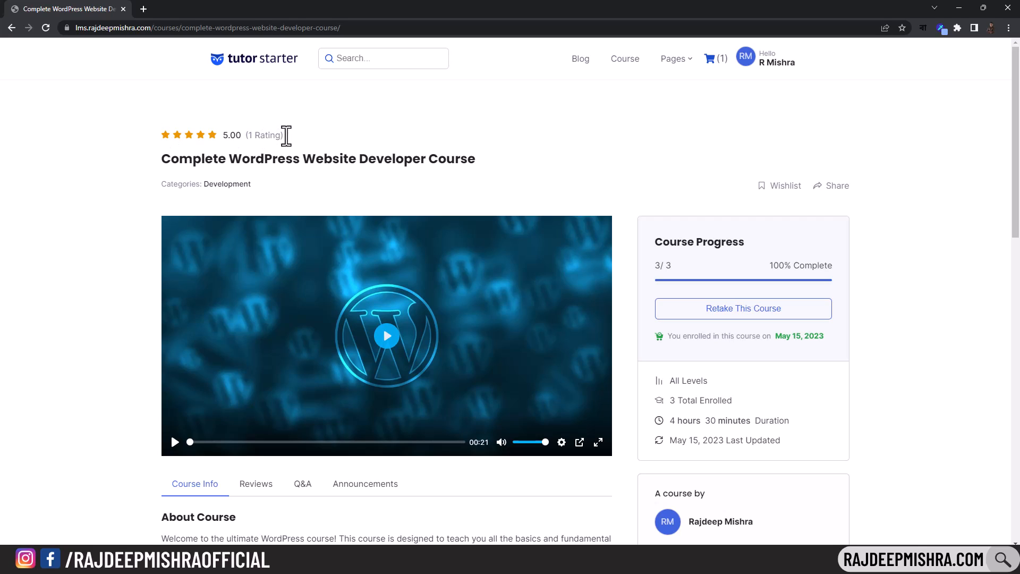
left_click_drag(249, 136, 285, 139)
- Browse the Dashboard's My Quiz Attempts, Question & Answer and My Profile pages
left_click(194, 128)
mouse_move(763, 64)
left_click(646, 104)
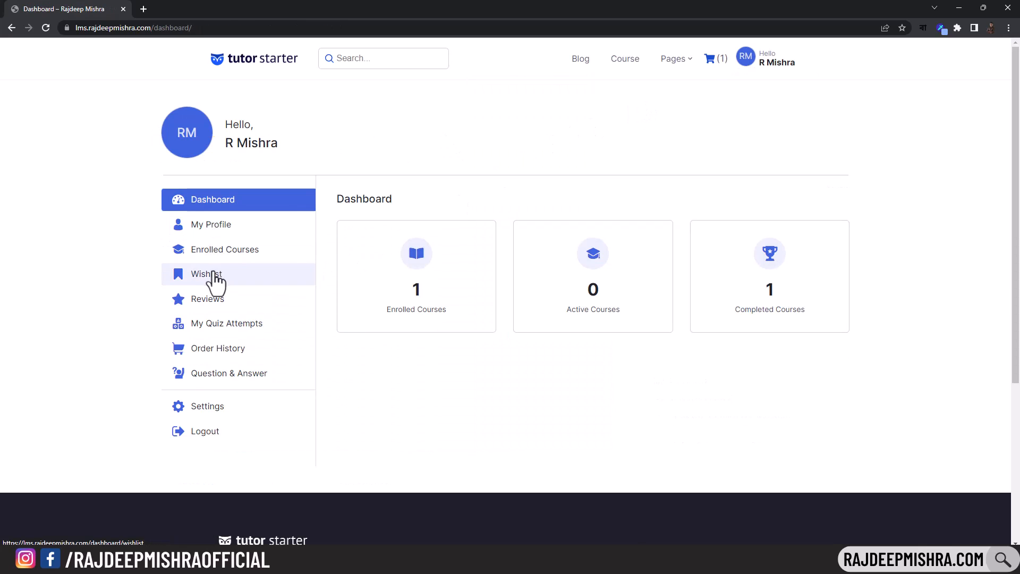
left_click(253, 328)
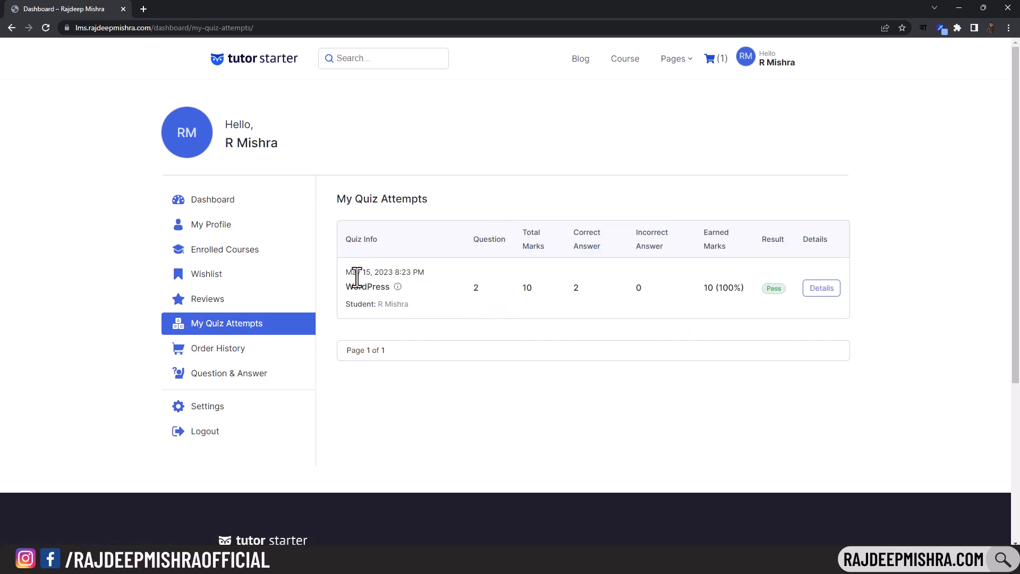
left_click_drag(347, 273, 425, 273)
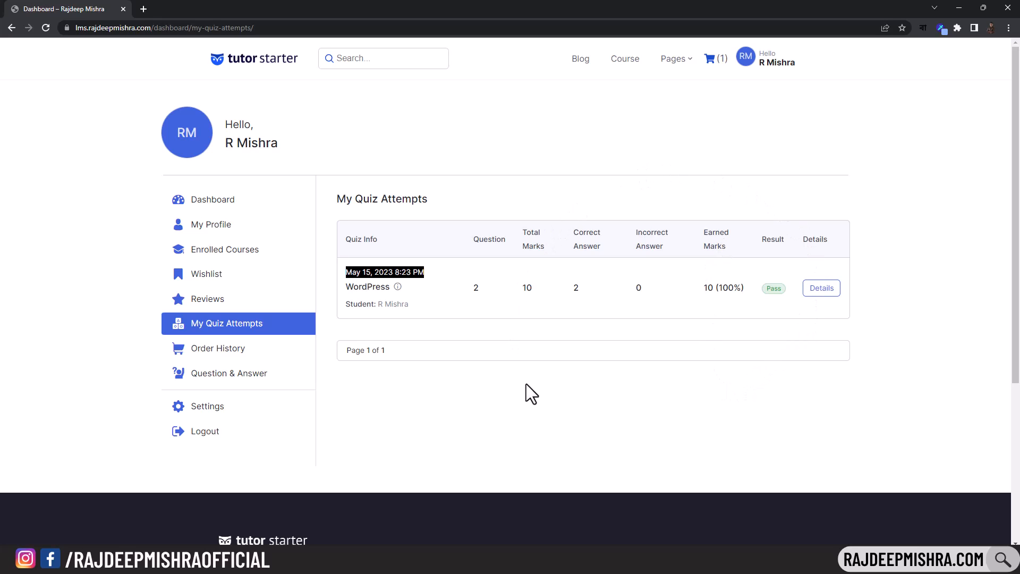
left_click(245, 392)
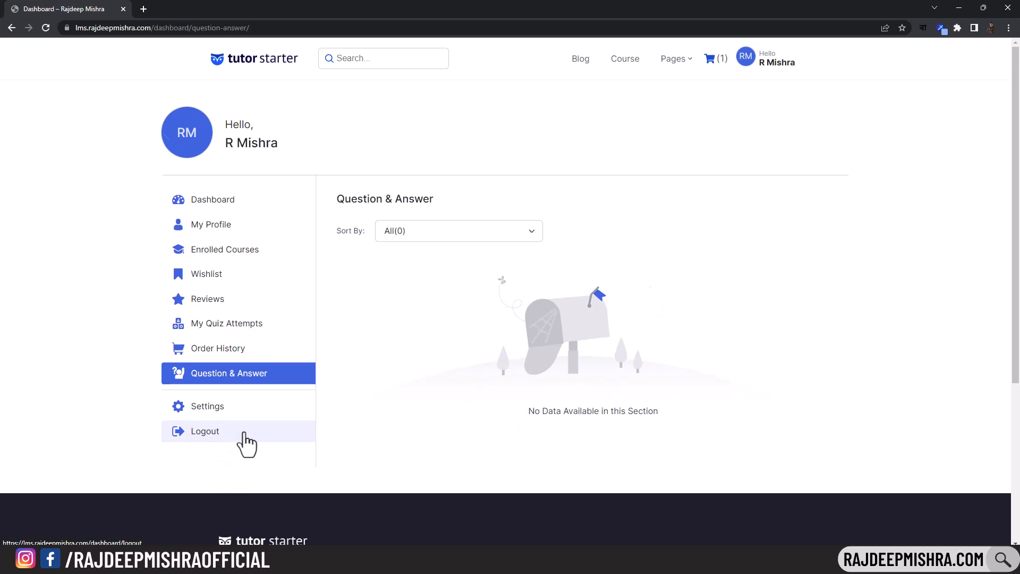
left_click(231, 226)
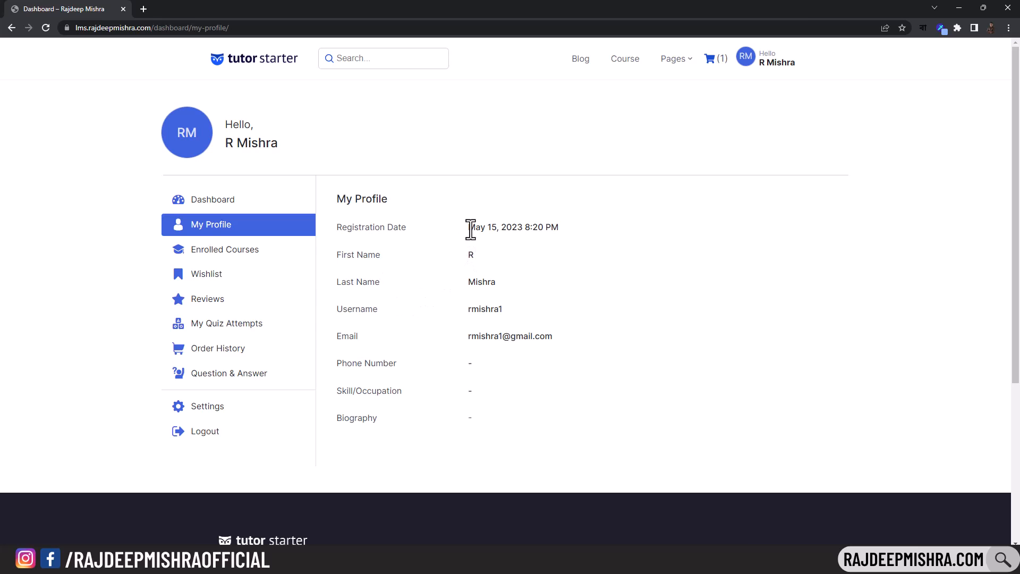
left_click_drag(469, 228, 612, 231)
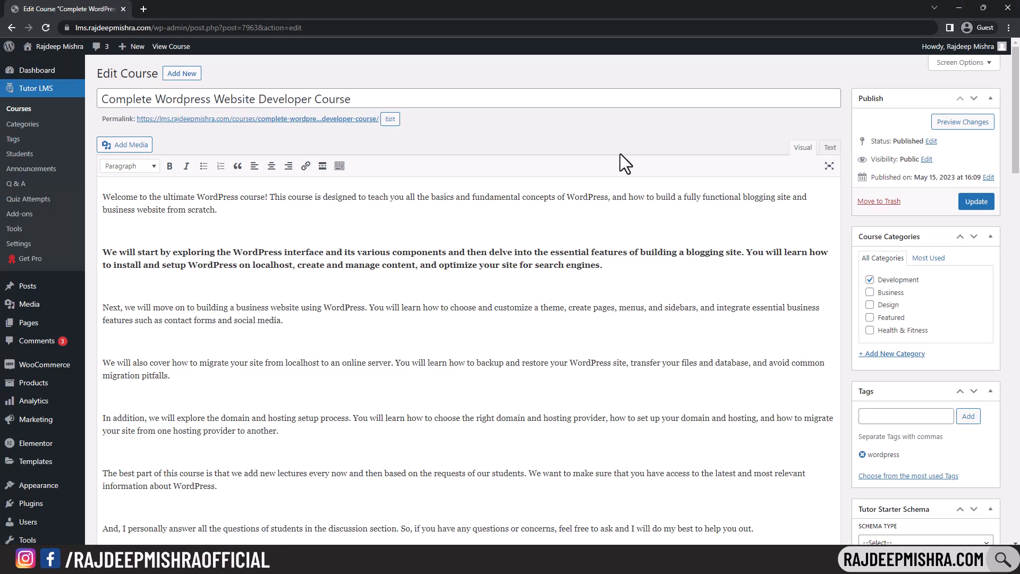
- Change the course type to Paid and view the available WooCommerce products
left_click_drag(1016, 105, 1017, 318)
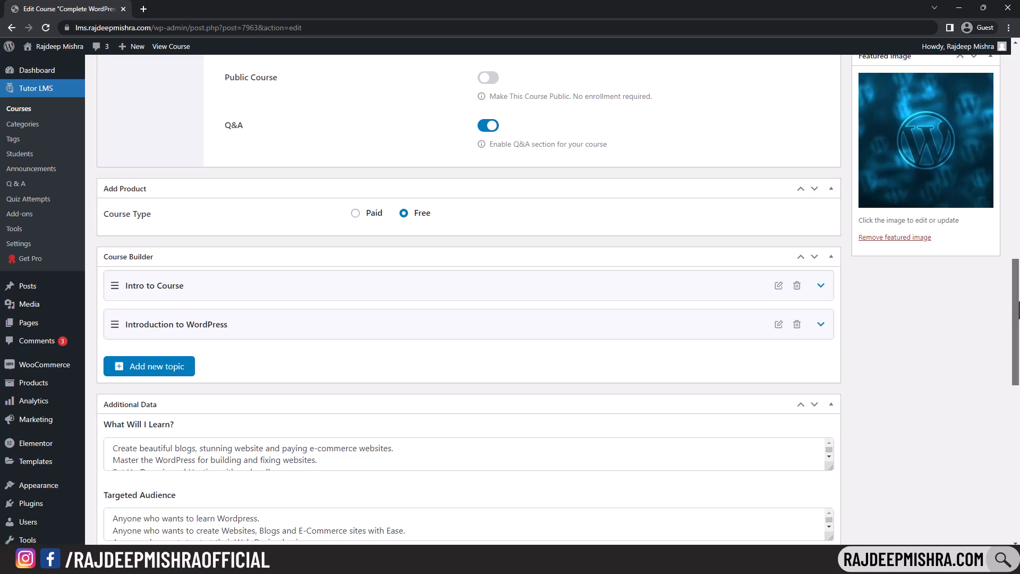
left_click(366, 215)
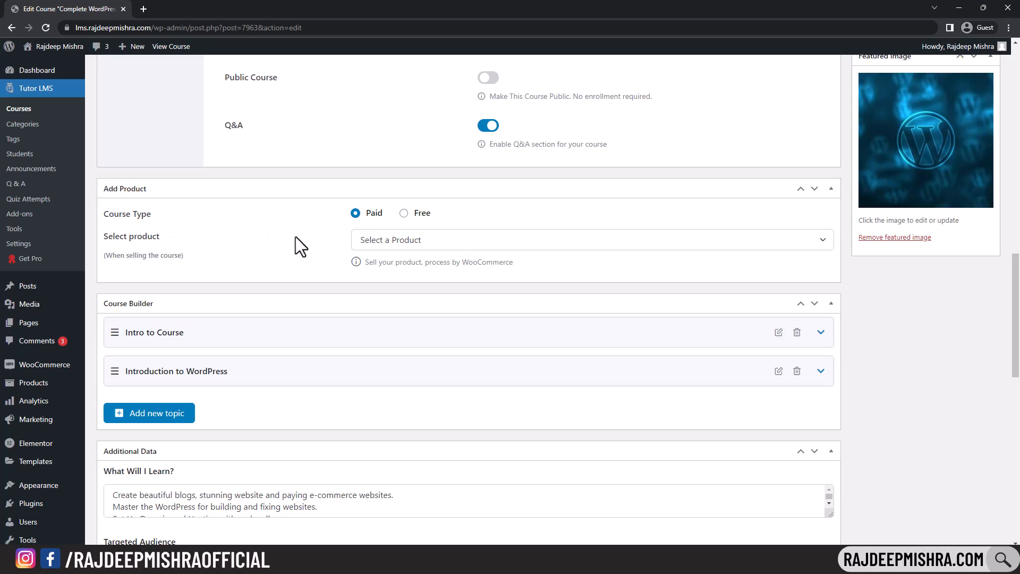
left_click(464, 243)
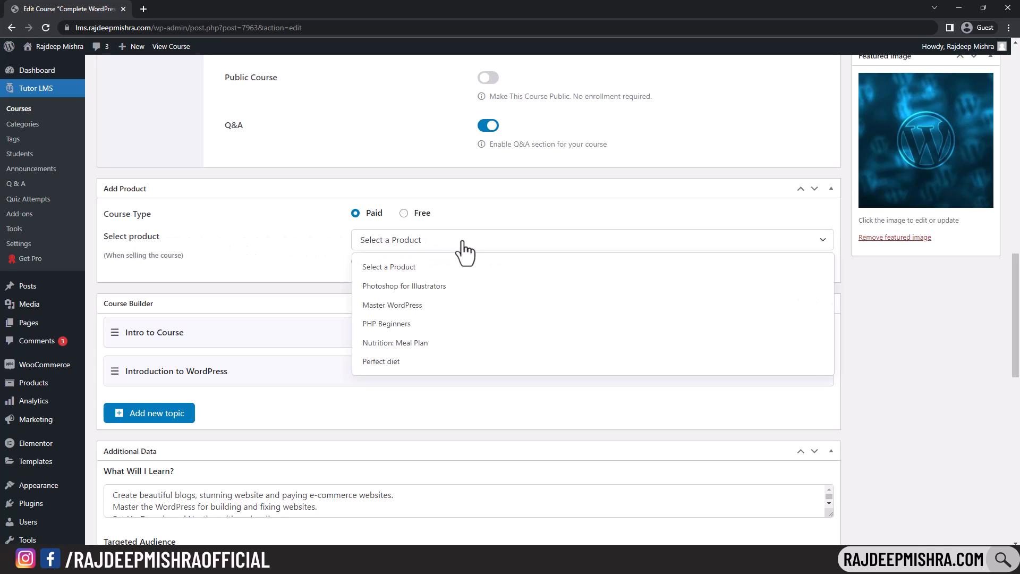
left_click_drag(1019, 349, 1016, 90)
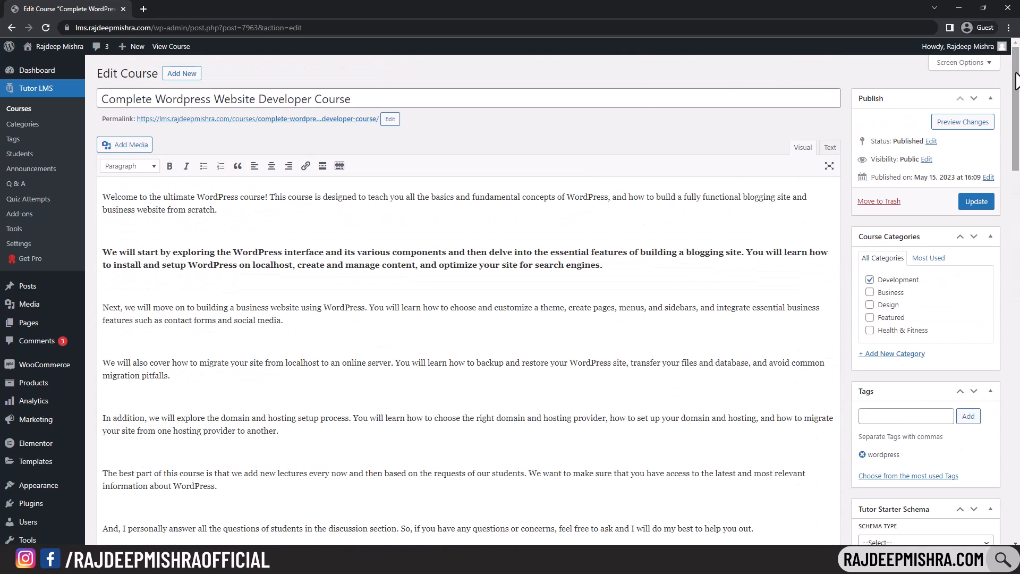
- Copy the Complete Wordpress Website Developer Course title
left_click_drag(382, 100, 101, 92)
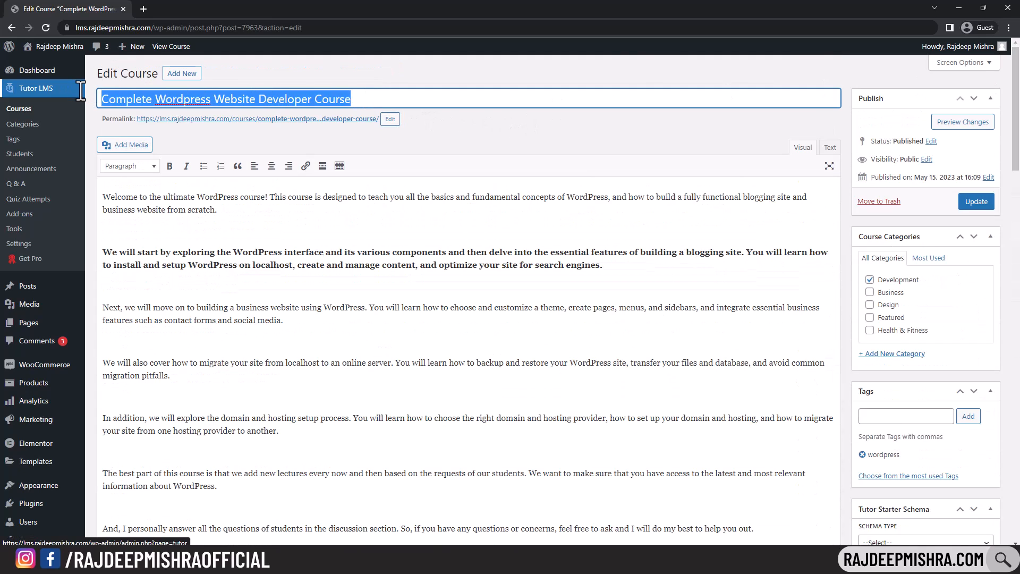
right_click(107, 99)
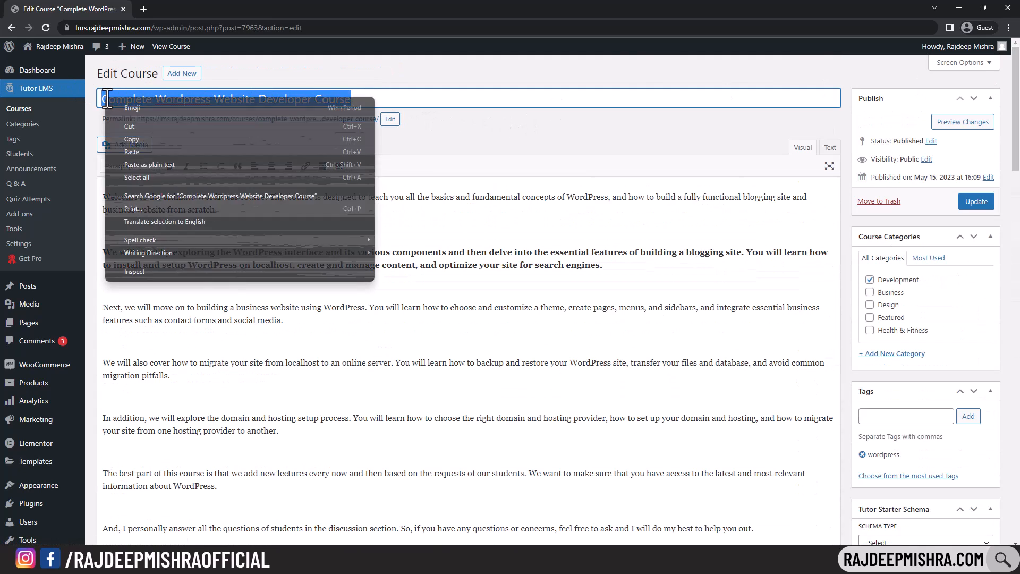
left_click(141, 139)
left_click(91, 130)
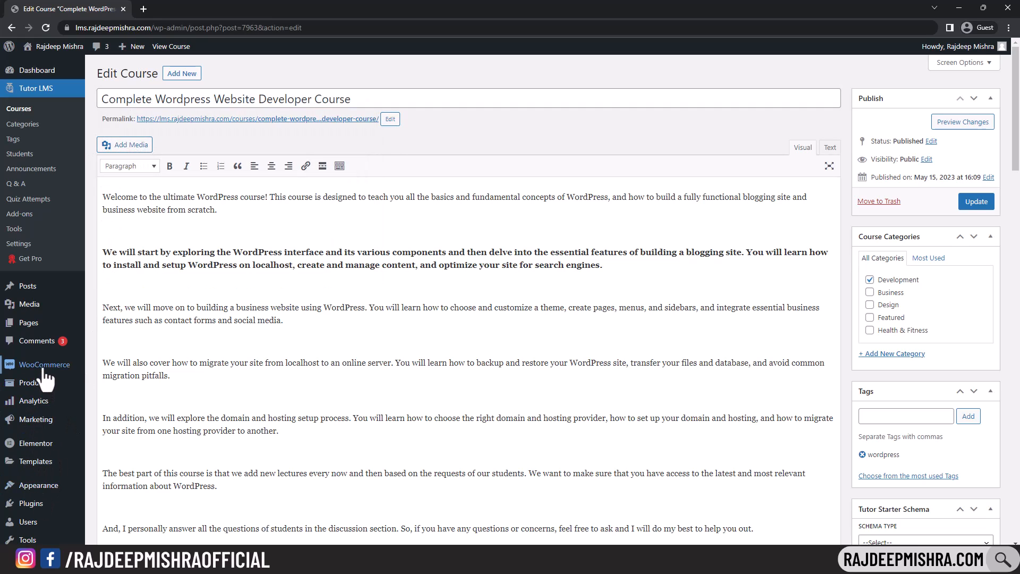
- Open Products in a new tab and start a new WooCommerce product
right_click(49, 394)
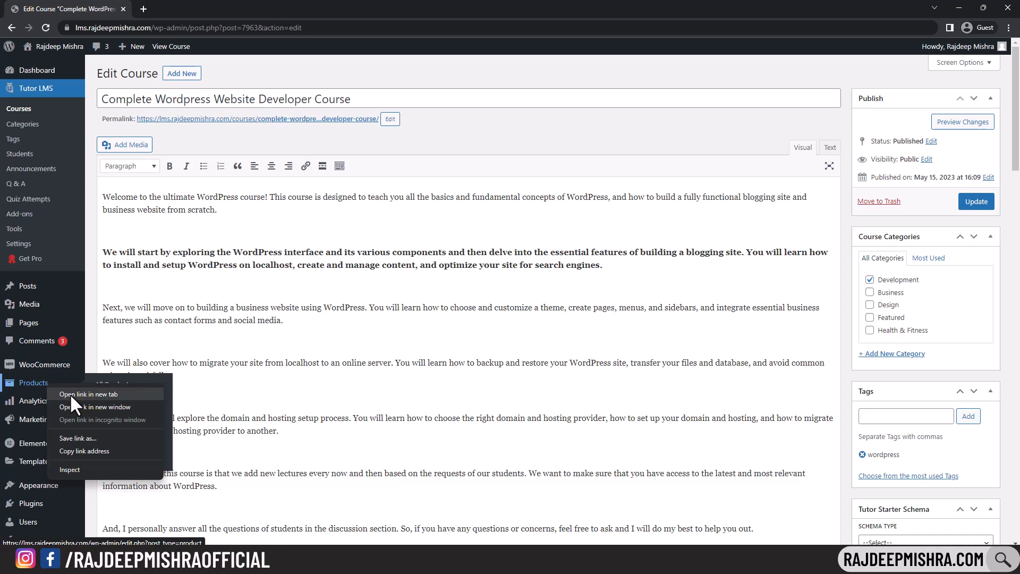
left_click(71, 394)
left_click(178, 9)
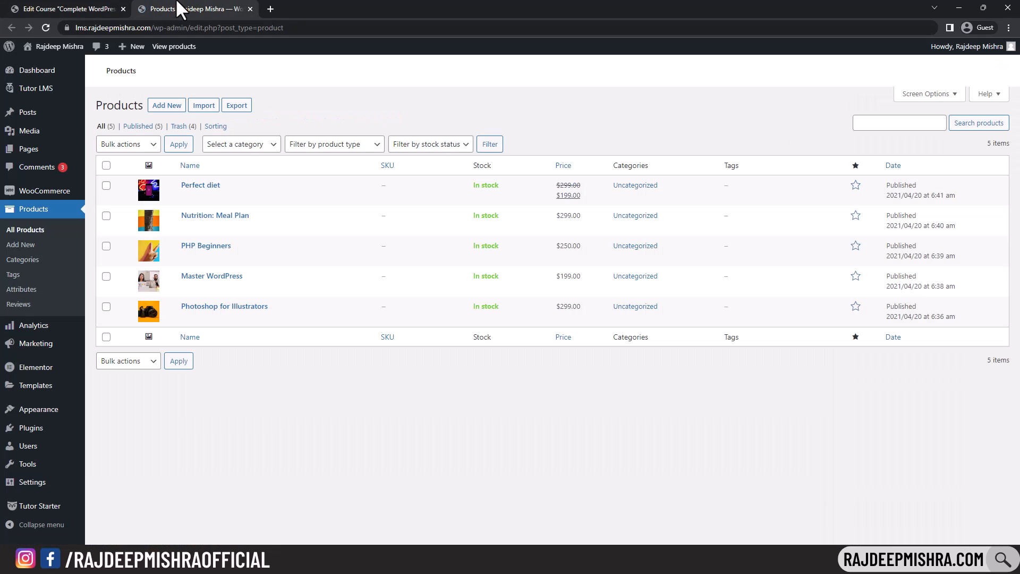
left_click(168, 105)
left_click(94, 11)
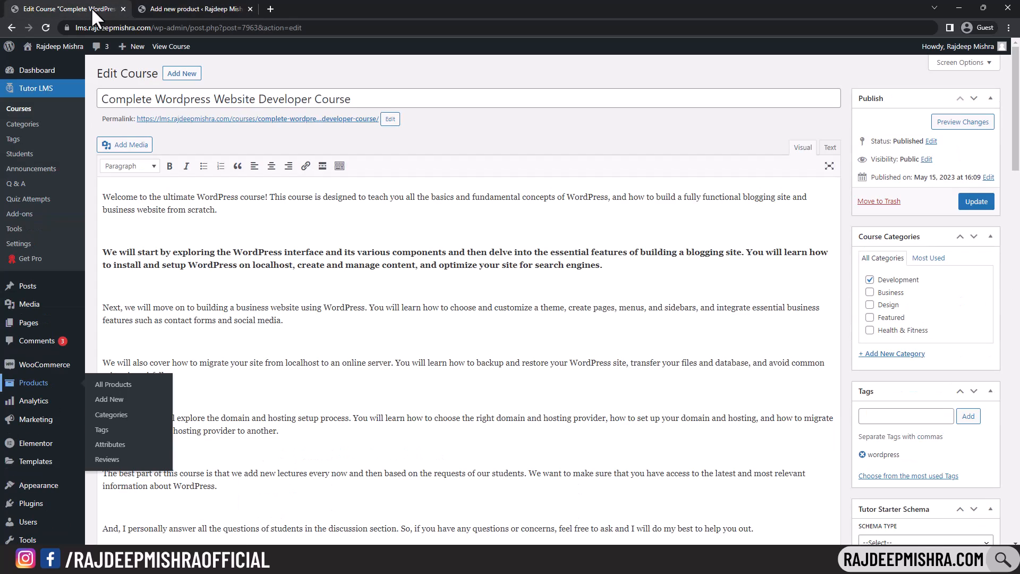
left_click(212, 8)
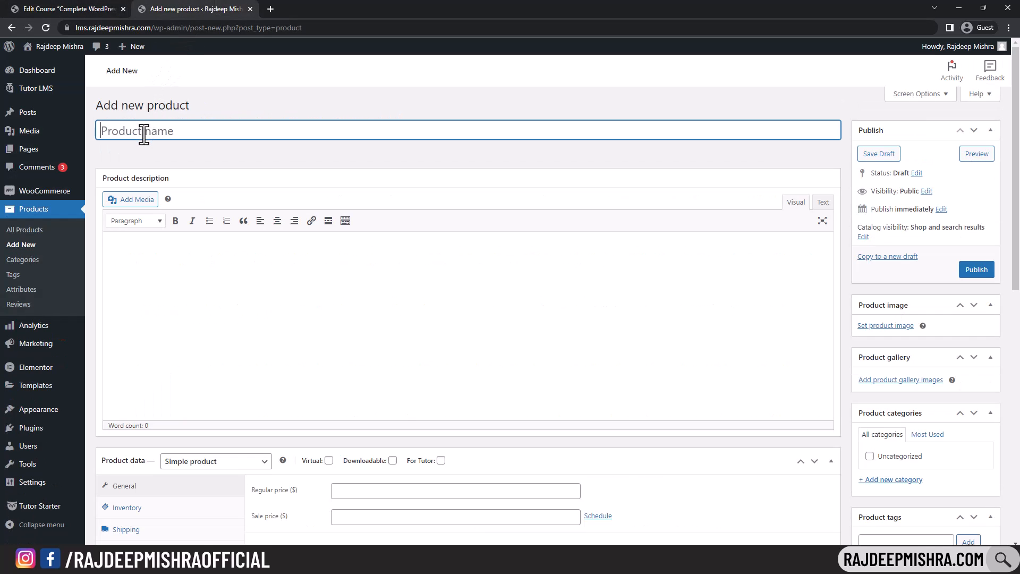
- Name the product with the pasted course title and give it the WordPress course image
key("ctrl+v")
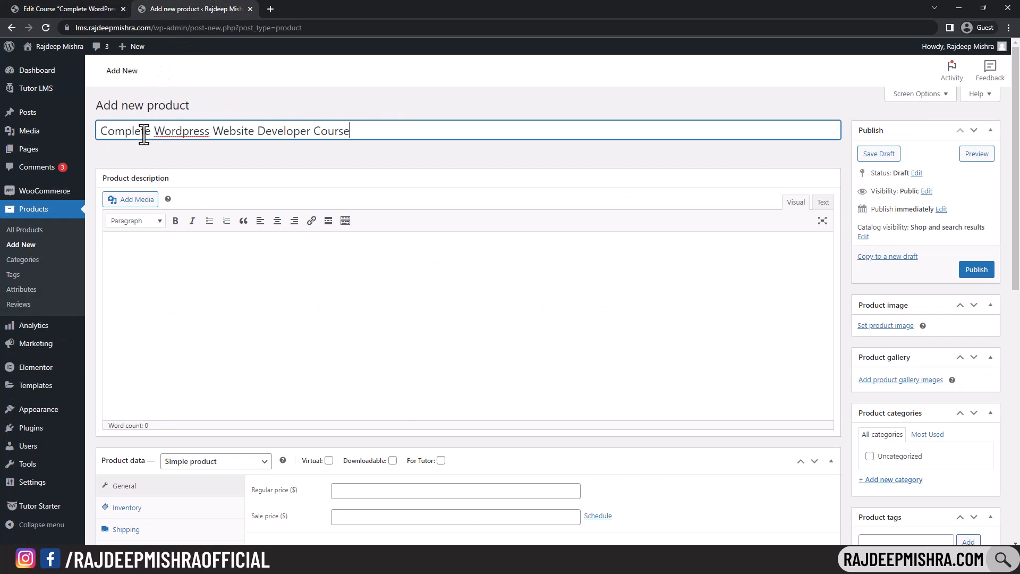
left_click(894, 327)
left_click(50, 187)
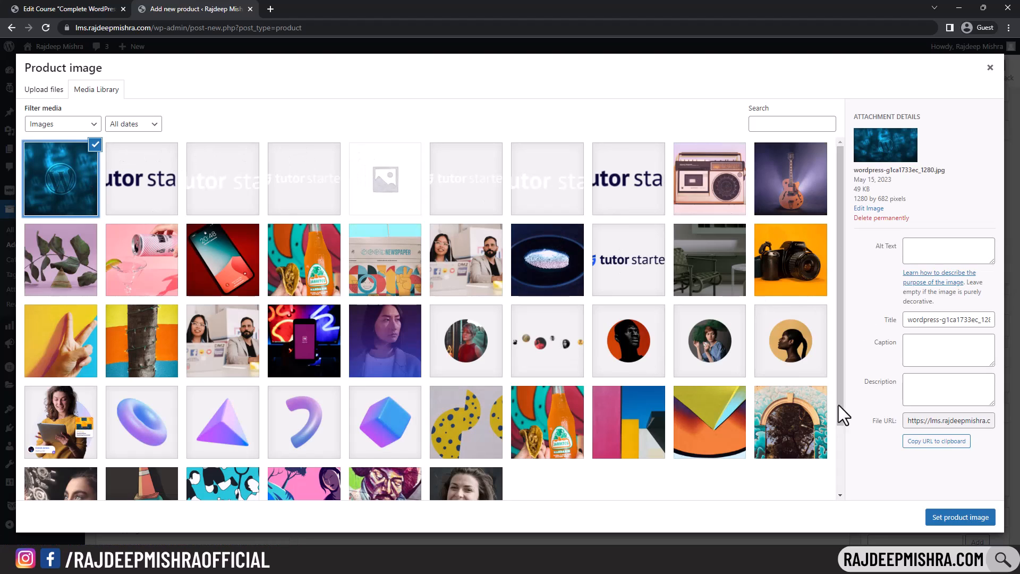
left_click(943, 517)
- Set regular price 99, tick Virtual and For Tutor, and publish the product
scroll(430, 345, "down", 3)
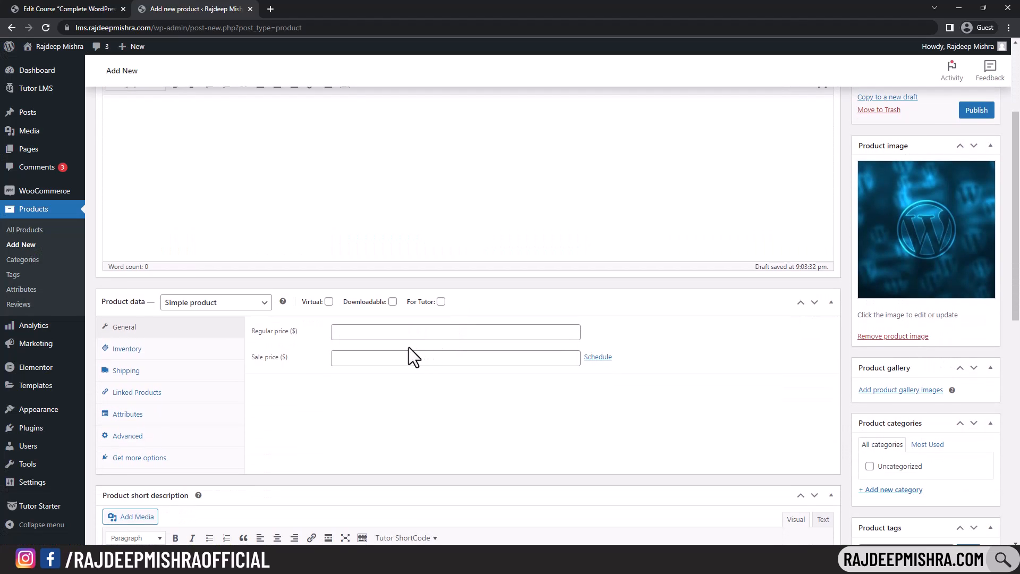
left_click(385, 335)
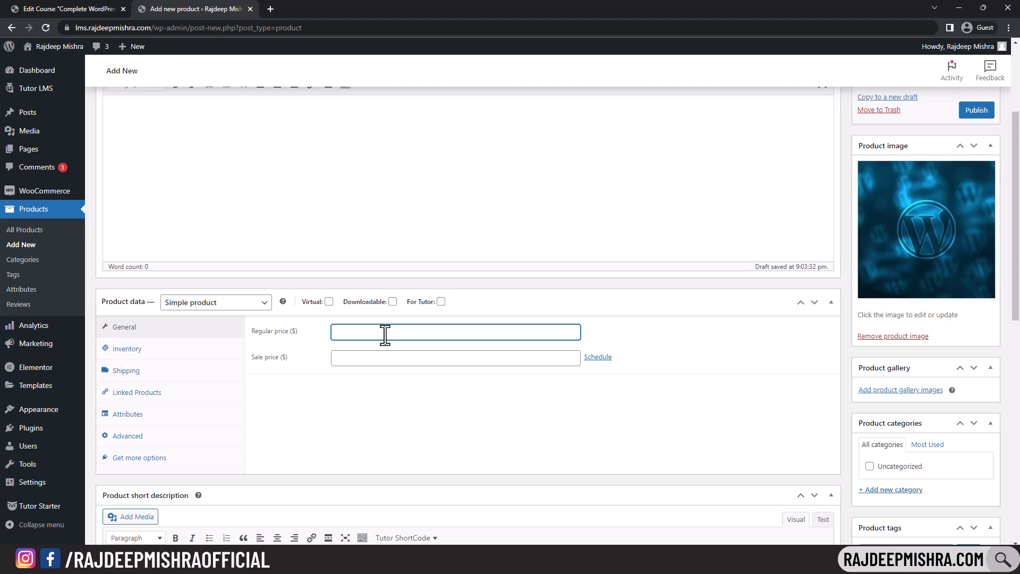
left_click(305, 373)
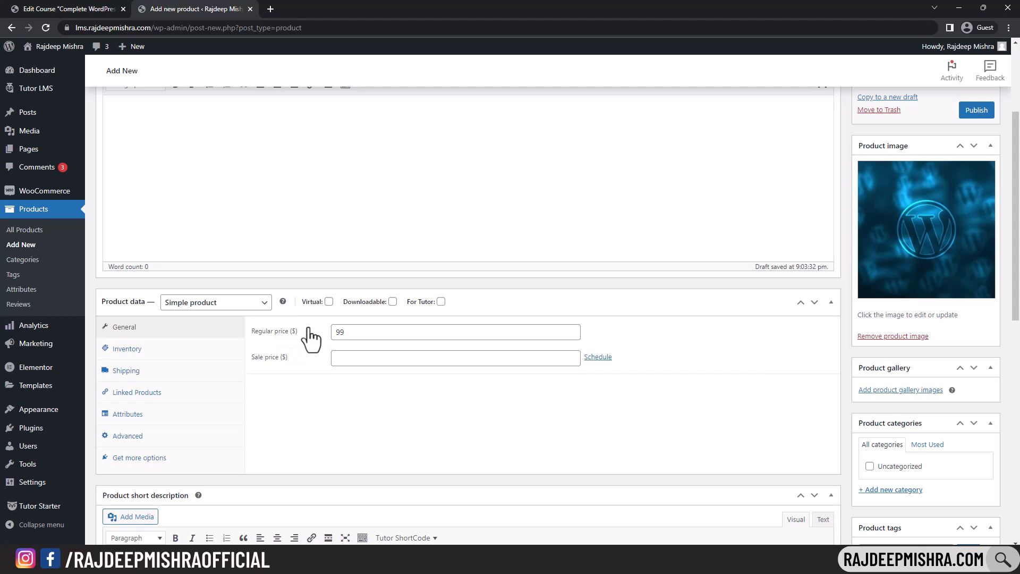
left_click(329, 302)
left_click(441, 302)
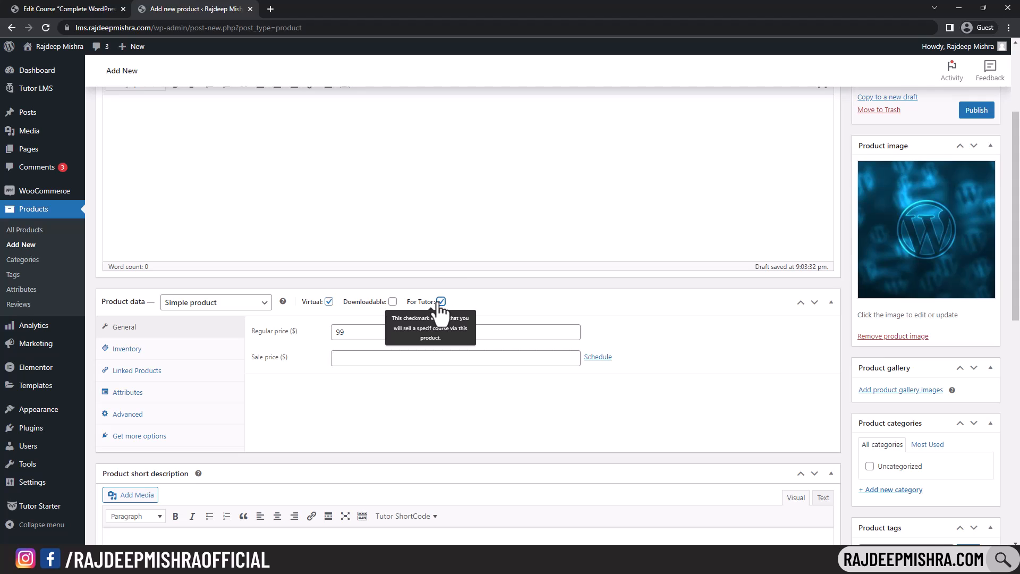
scroll(756, 261, "down", 1)
scroll(757, 262, "up", 4)
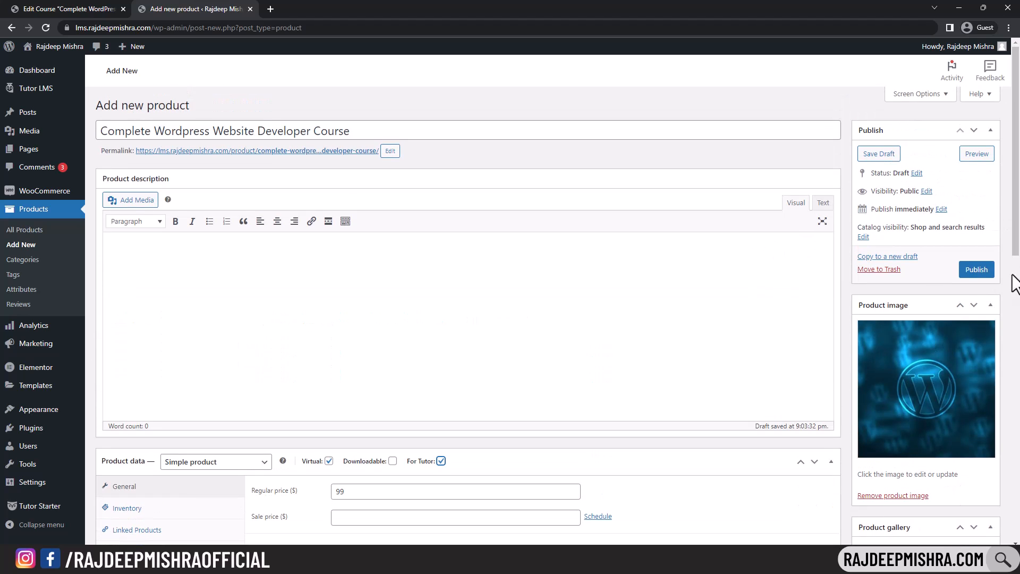
left_click(983, 277)
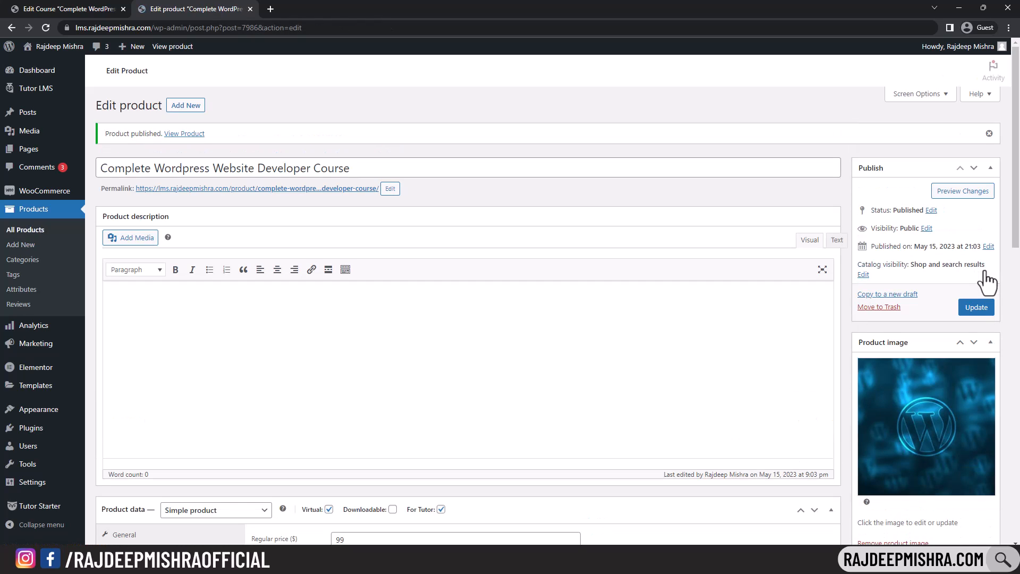
- Attach the Complete Wordpress Website Developer Course product, update the course, and view its live page
left_click(72, 9)
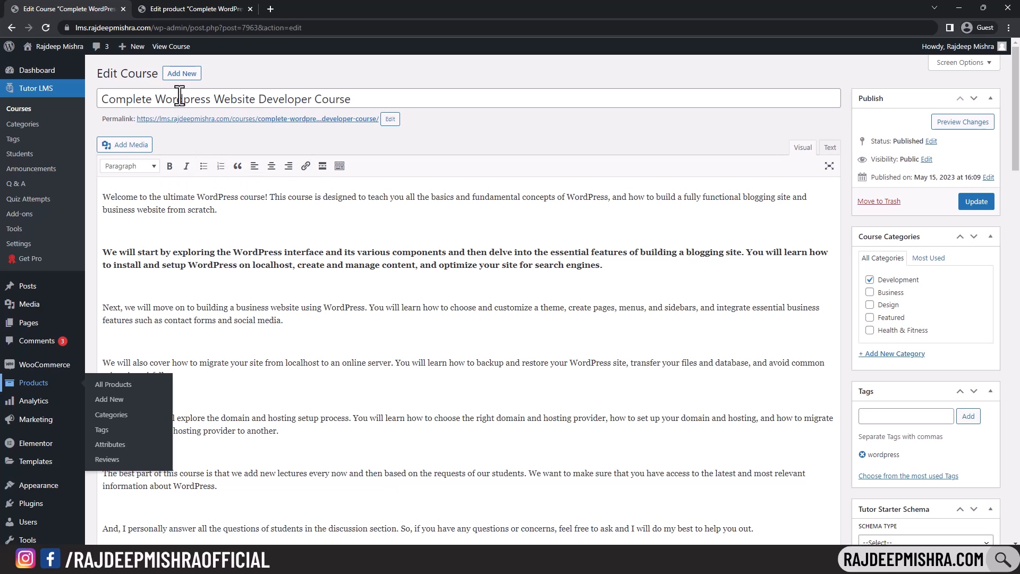
left_click(977, 202)
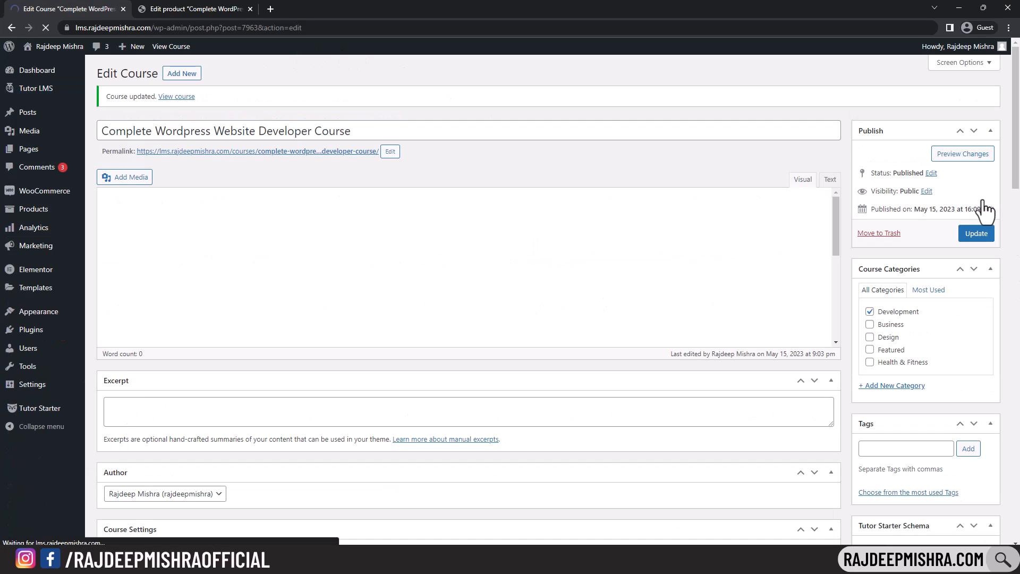
scroll(539, 270, "down", 15)
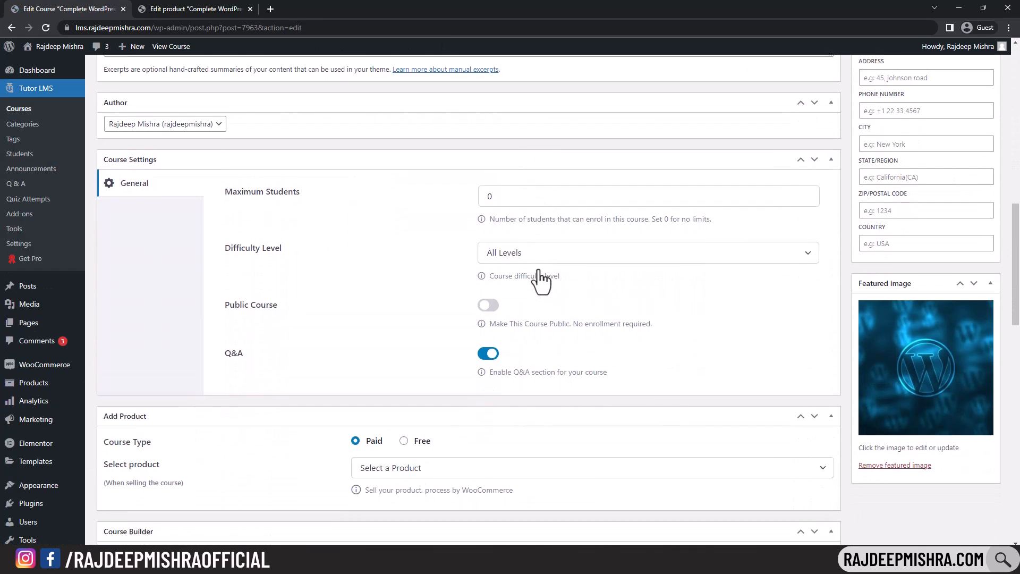
scroll(327, 322, "down", 1)
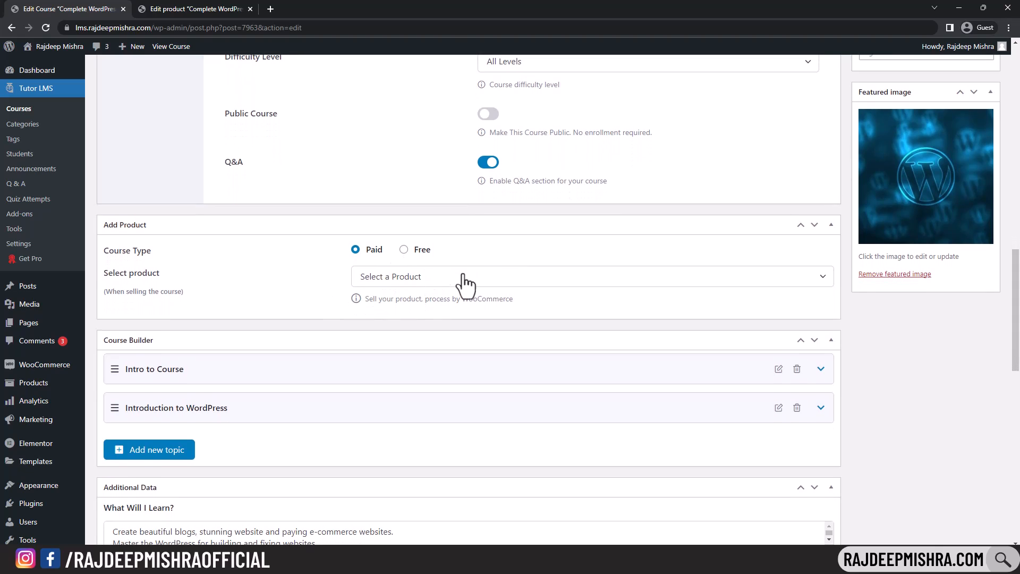
left_click(503, 276)
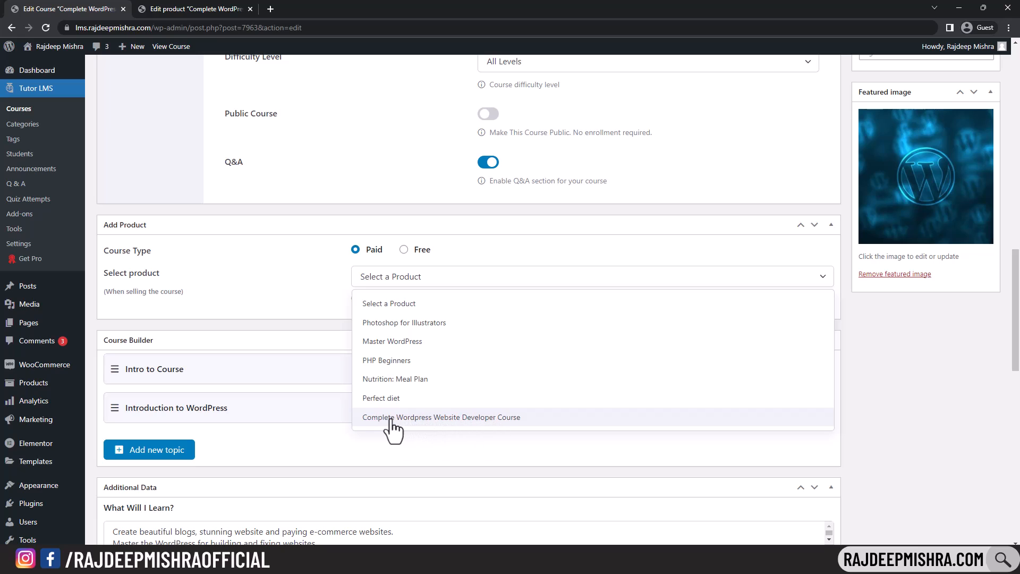
left_click(542, 420)
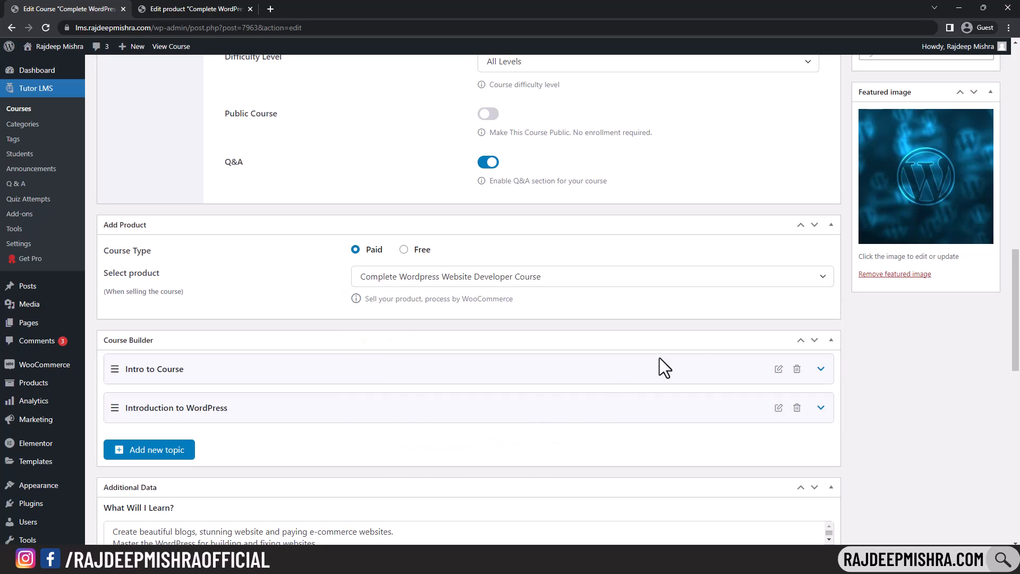
scroll(805, 275, "up", 15)
scroll(805, 275, "up", 4)
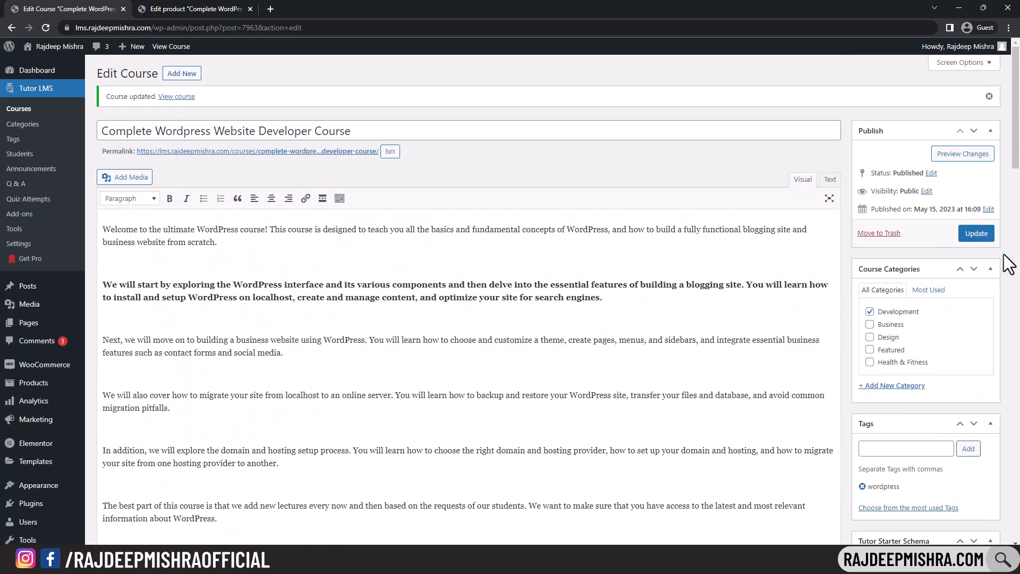
left_click(977, 234)
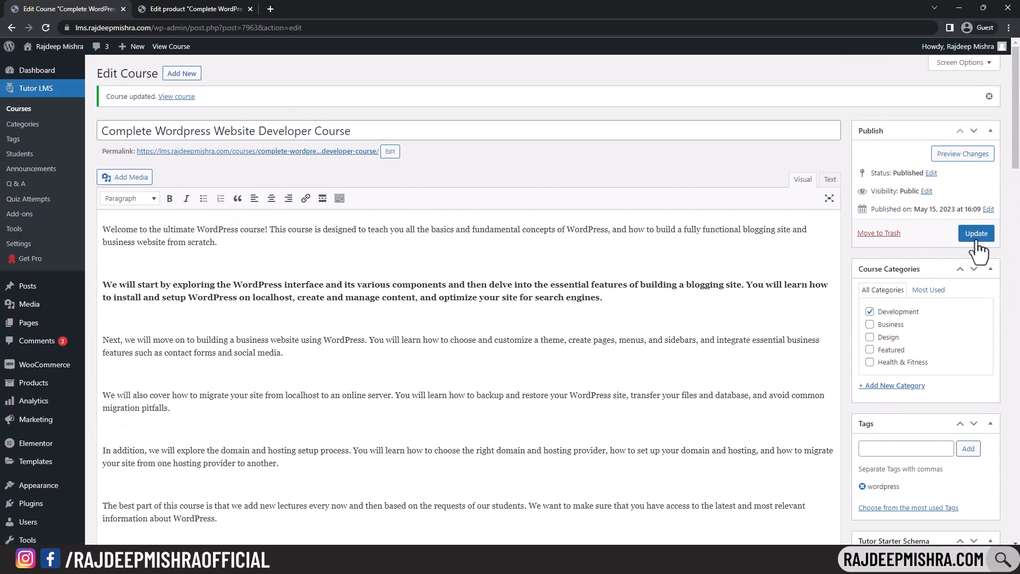
left_click(176, 96, "ctrl")
- Open the live course page, note its $99.00 price, and add the course to the cart
left_click(296, 2)
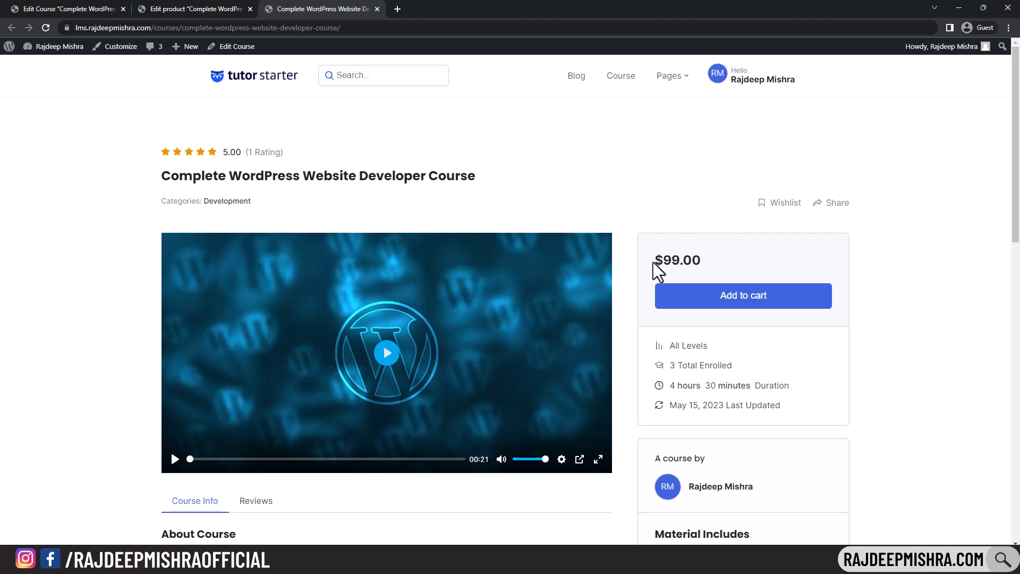
left_click_drag(653, 262, 725, 255)
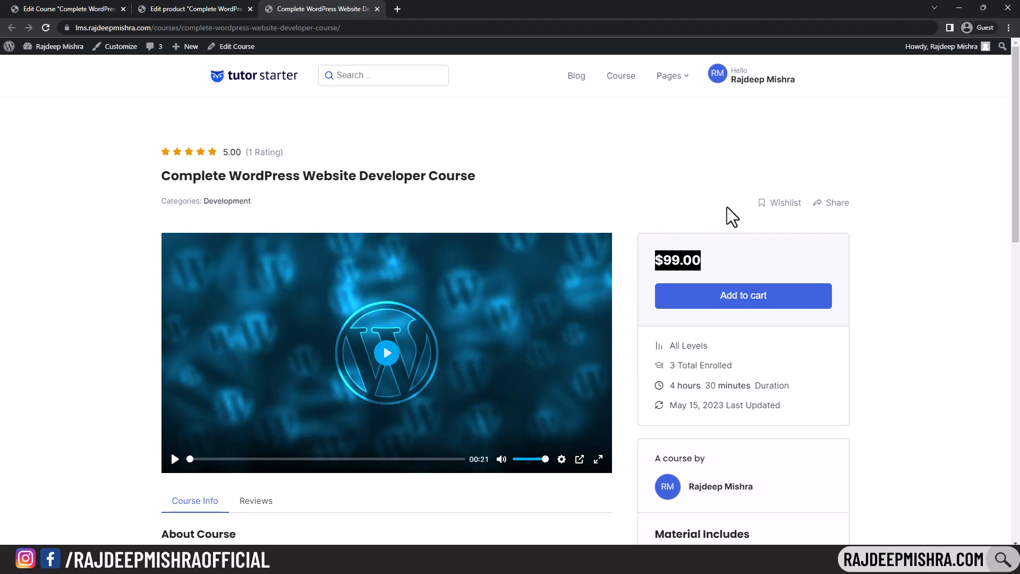
left_click(751, 299)
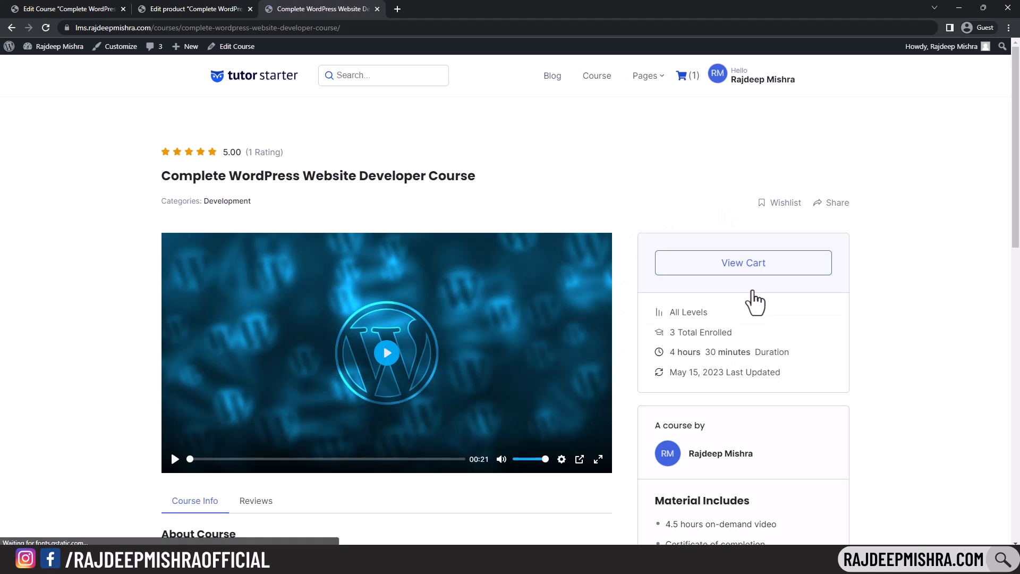
- Go from the cart to checkout, which lists no payment methods, then return to the product editor
left_click(754, 273)
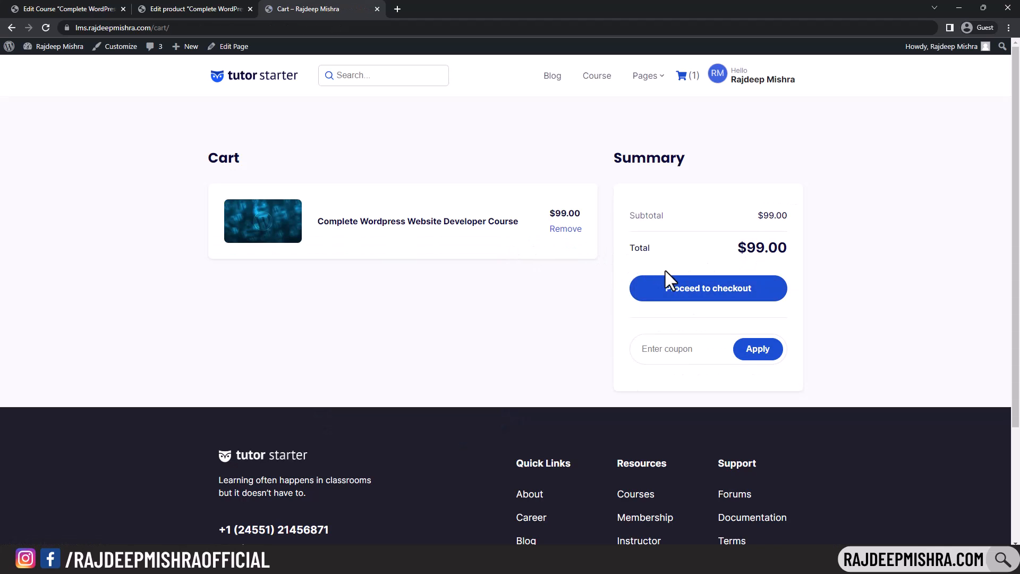
left_click(687, 298)
scroll(727, 292, "down", 4)
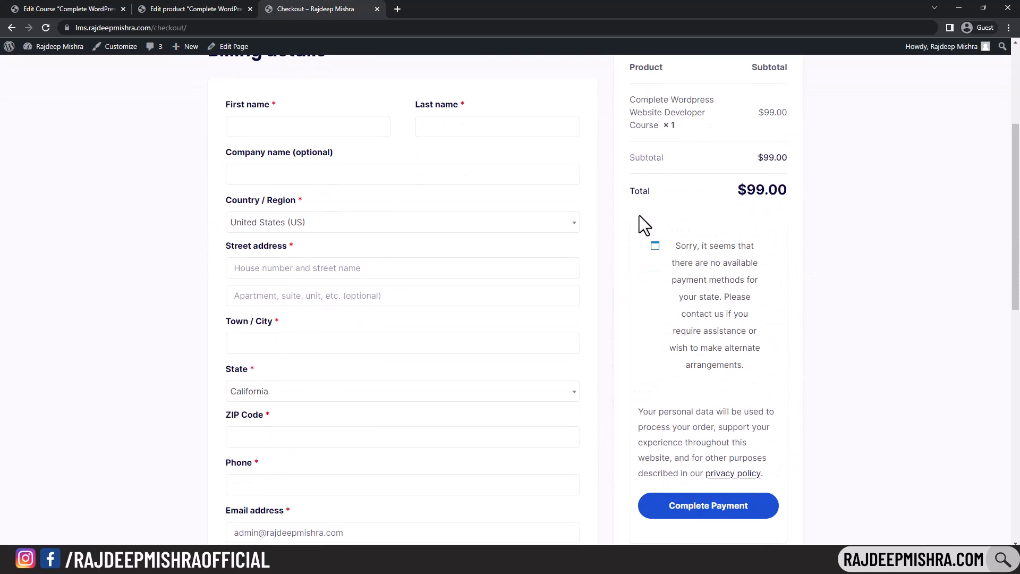
scroll(632, 223, "down", 3)
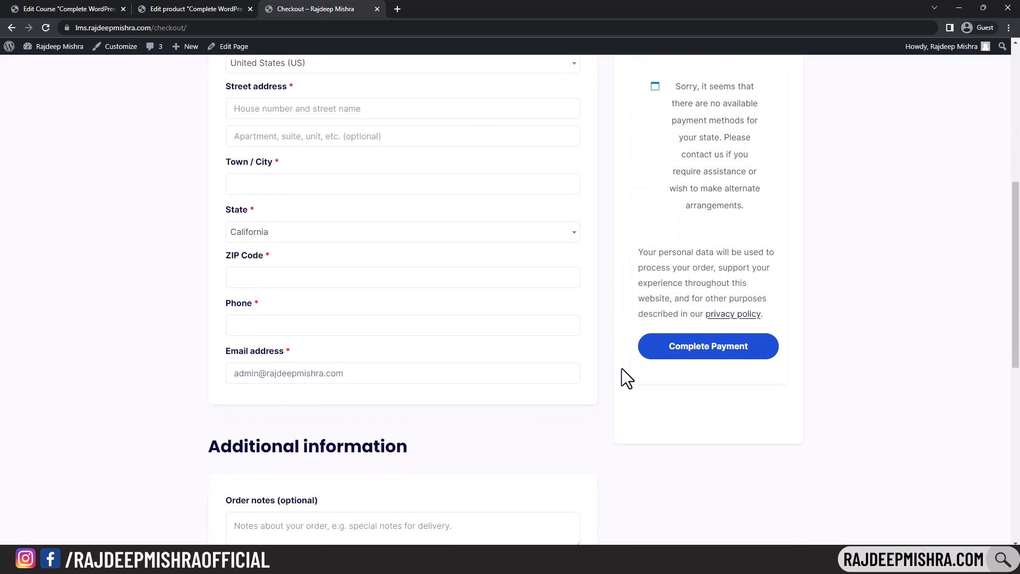
scroll(621, 368, "down", 2)
scroll(622, 369, "down", 3)
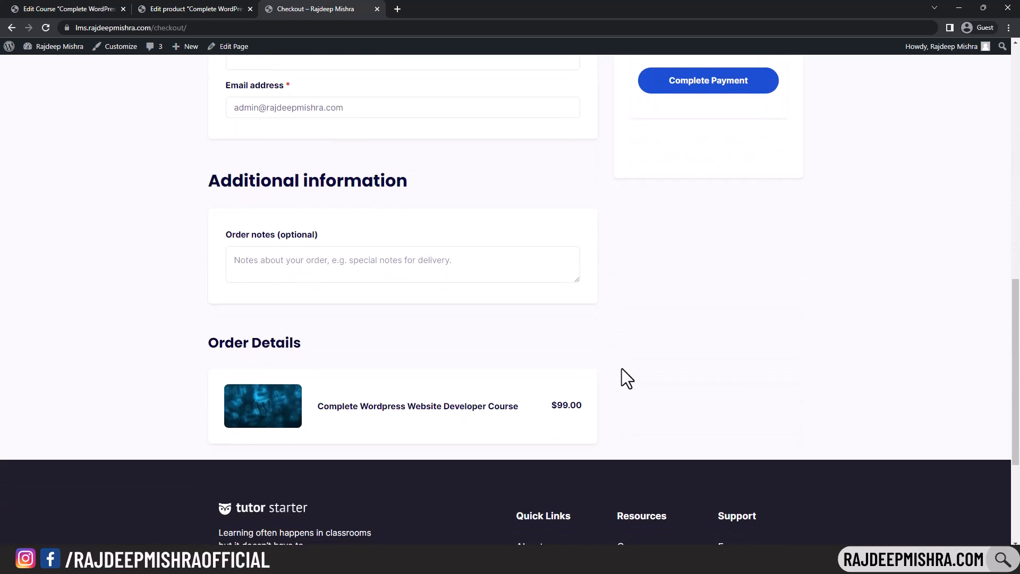
scroll(622, 368, "up", 12)
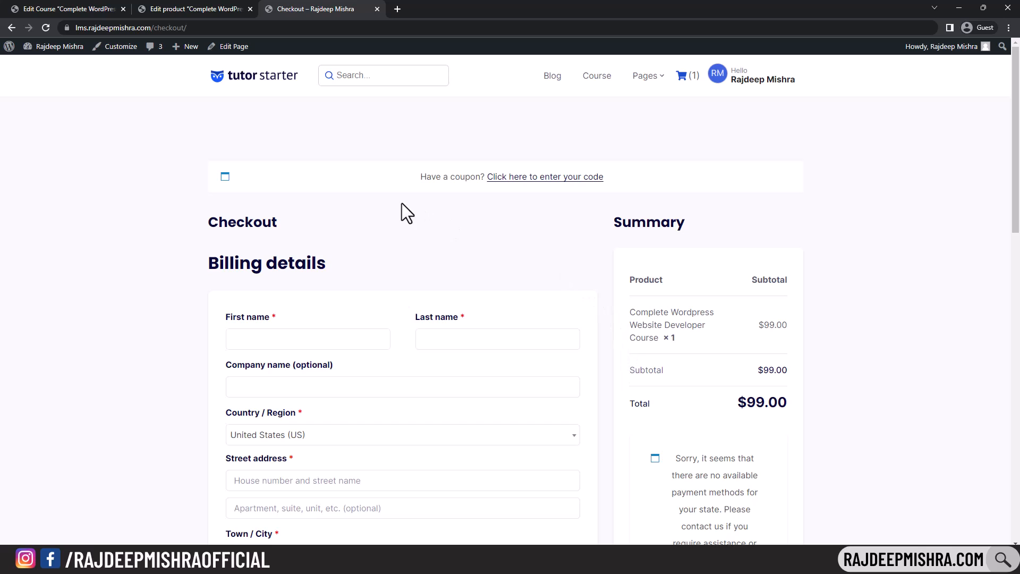
left_click(199, 9)
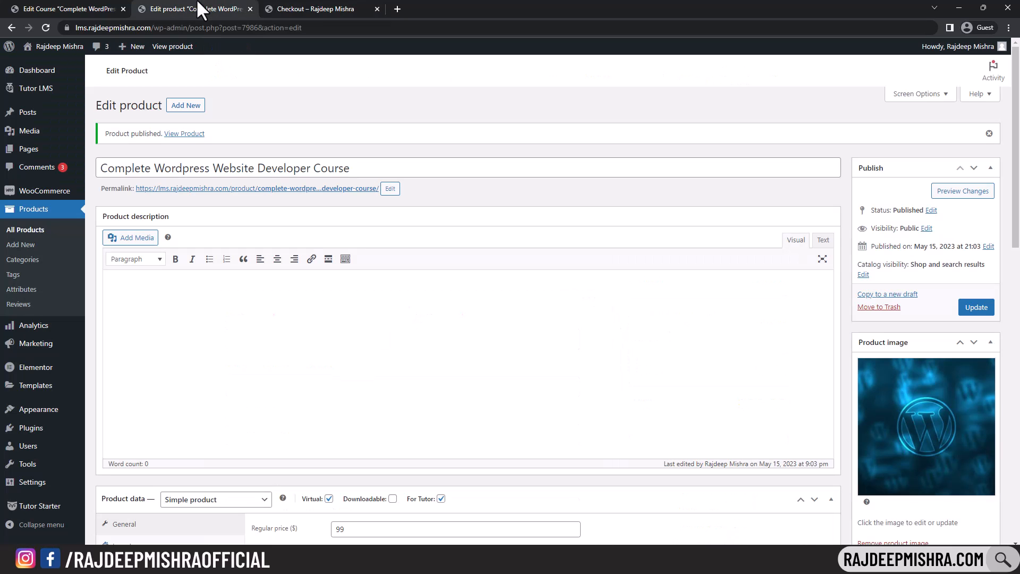
- Fill in the store address with location India — West Bengal and postcode 700091
mouse_move(45, 192)
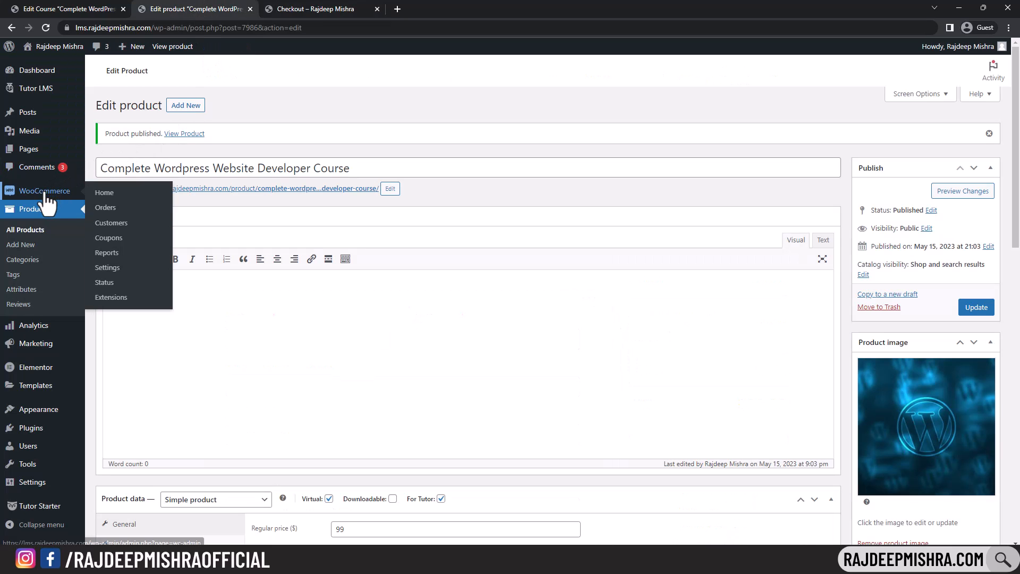
left_click(112, 268)
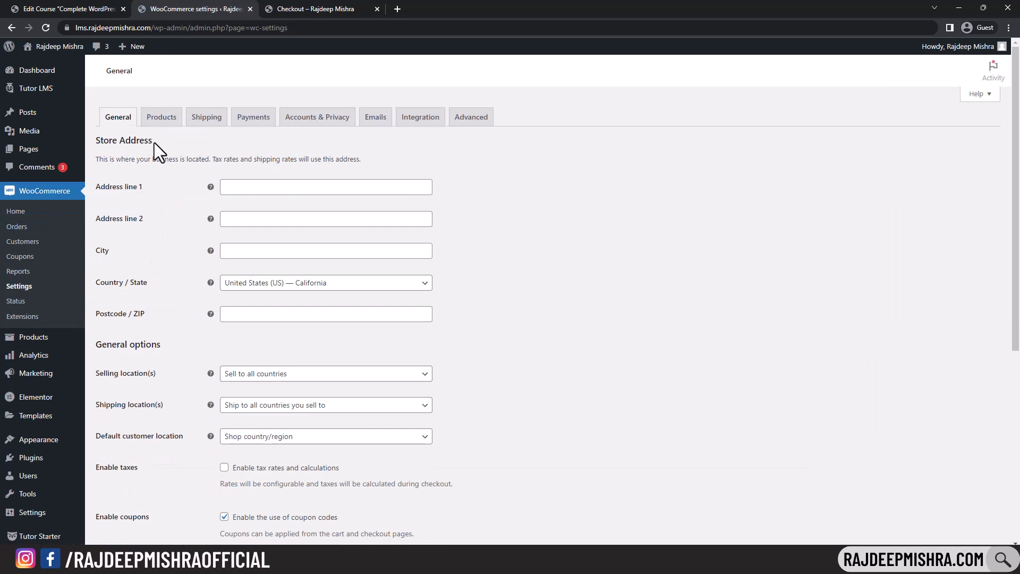
left_click(248, 193)
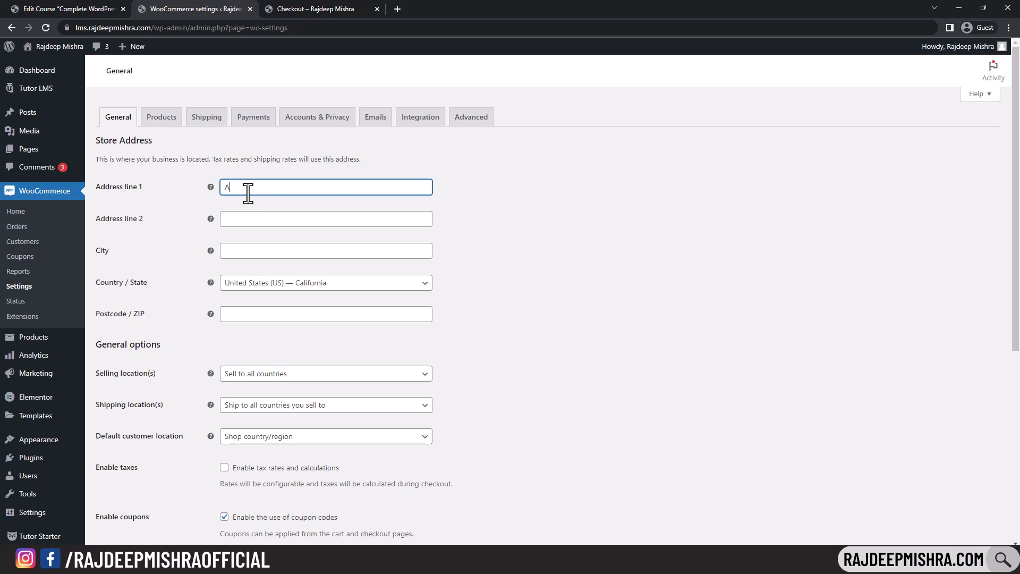
left_click(258, 218)
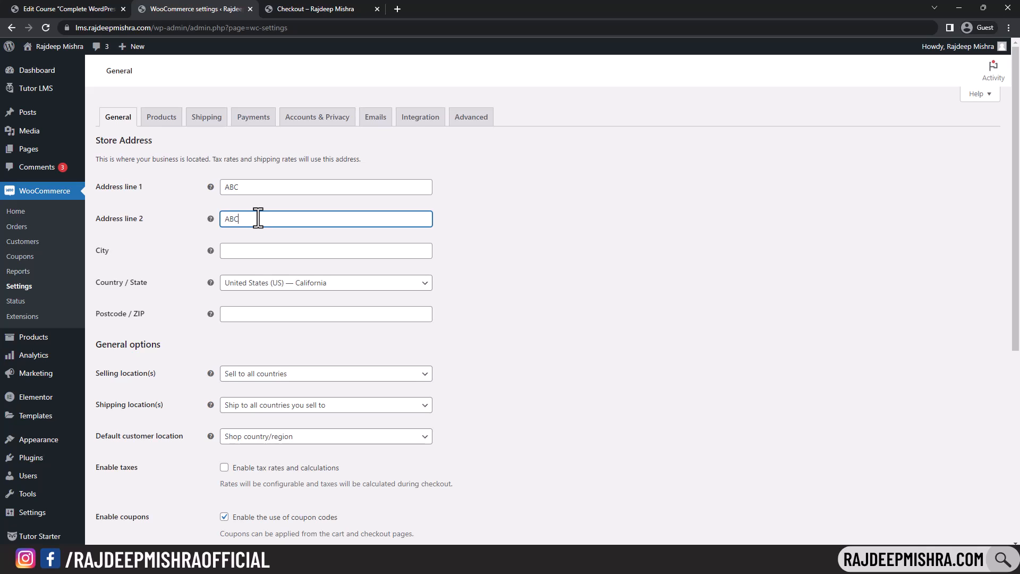
left_click(292, 242)
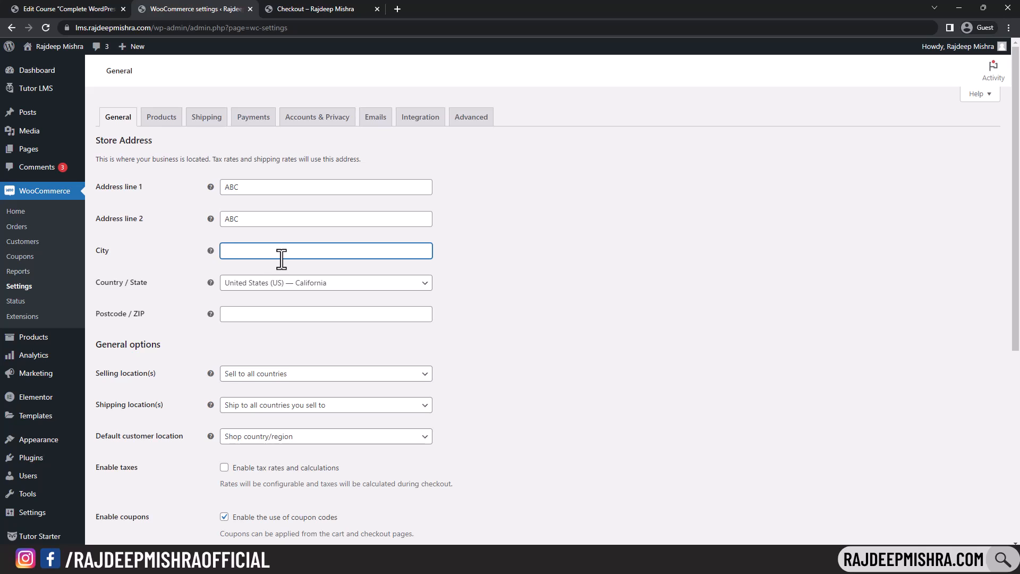
type("lkata")
left_click(306, 286)
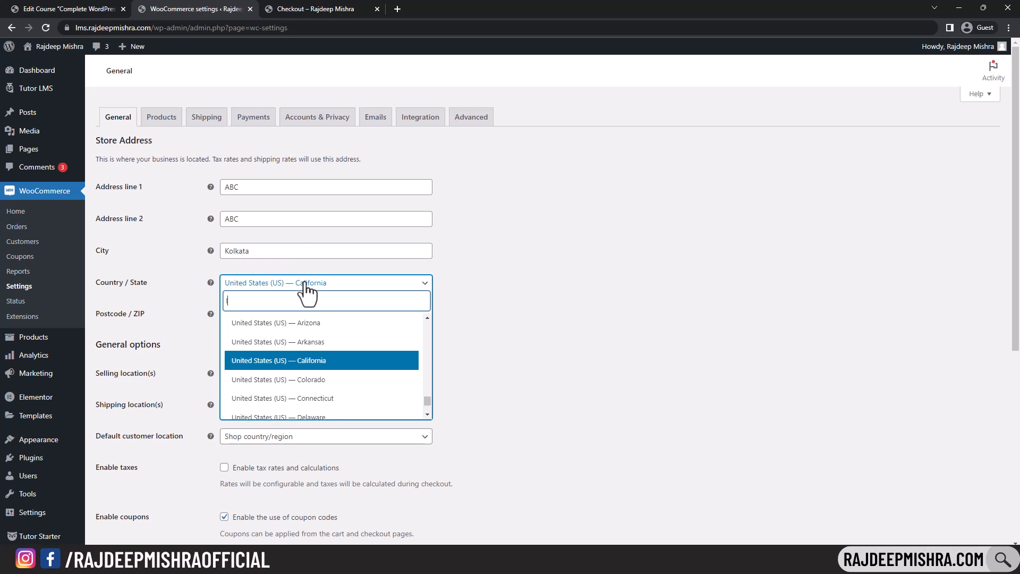
type("India")
scroll(319, 297, "down", 1)
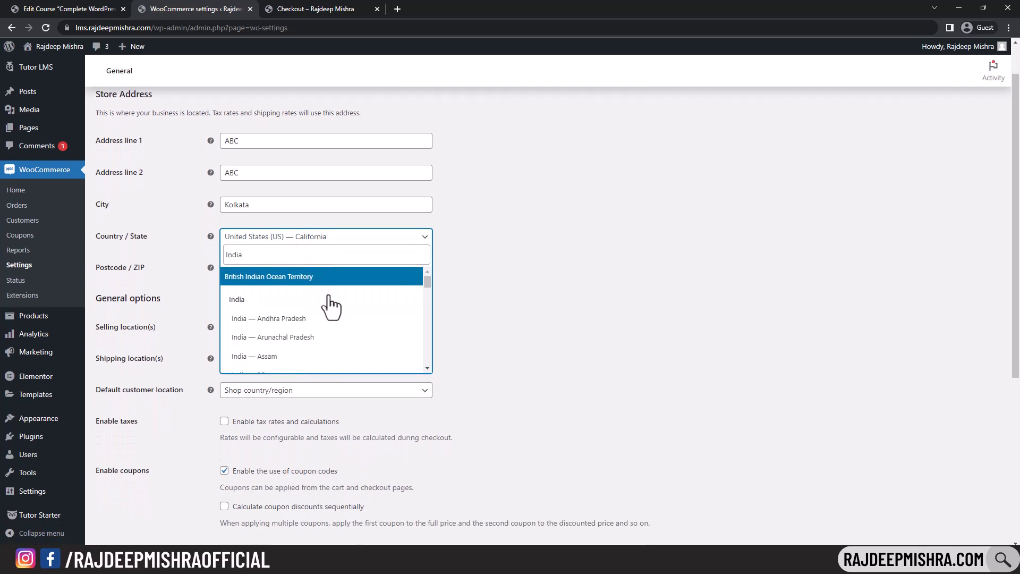
scroll(396, 319, "down", 10)
left_click(396, 318)
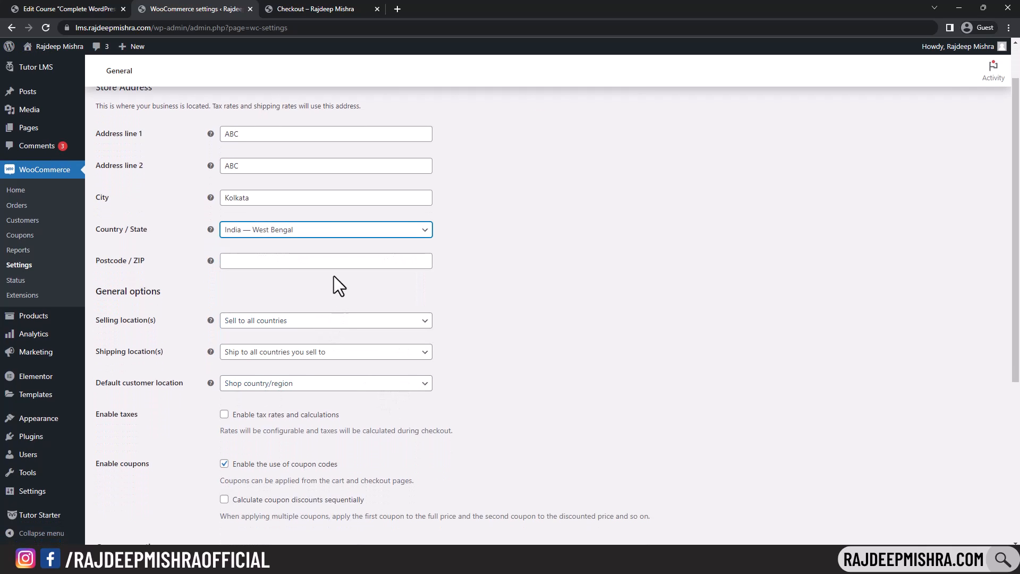
left_click(282, 261)
type("7000")
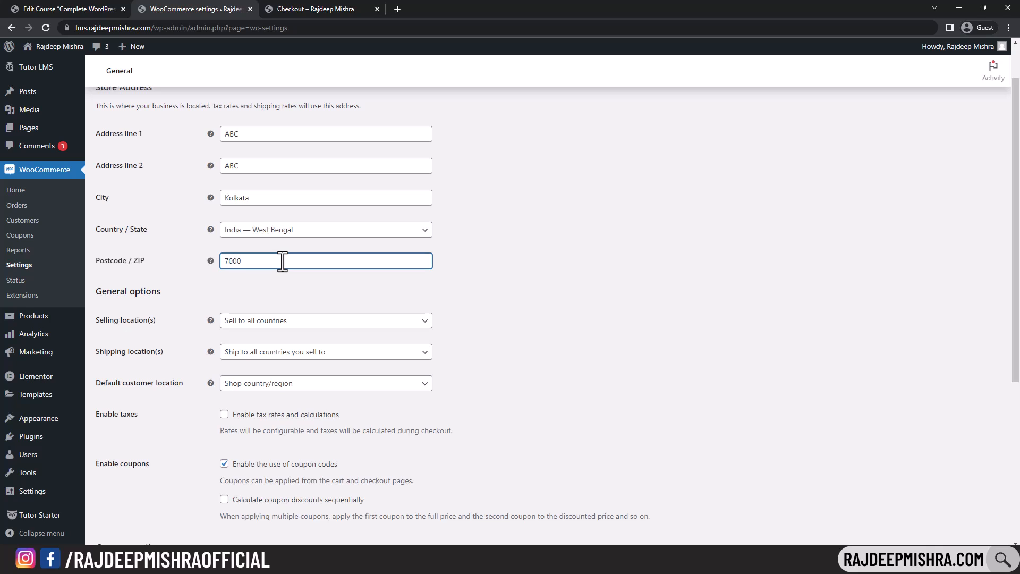
type("91")
- Set the store currency to Indian rupee (₹) and save the general settings
scroll(485, 308, "down", 5)
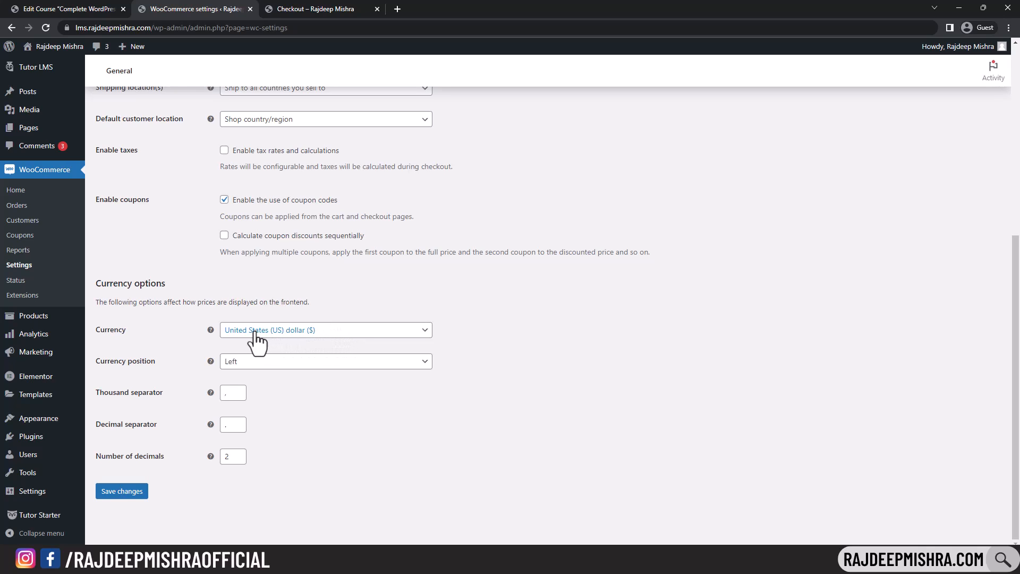
left_click(311, 337)
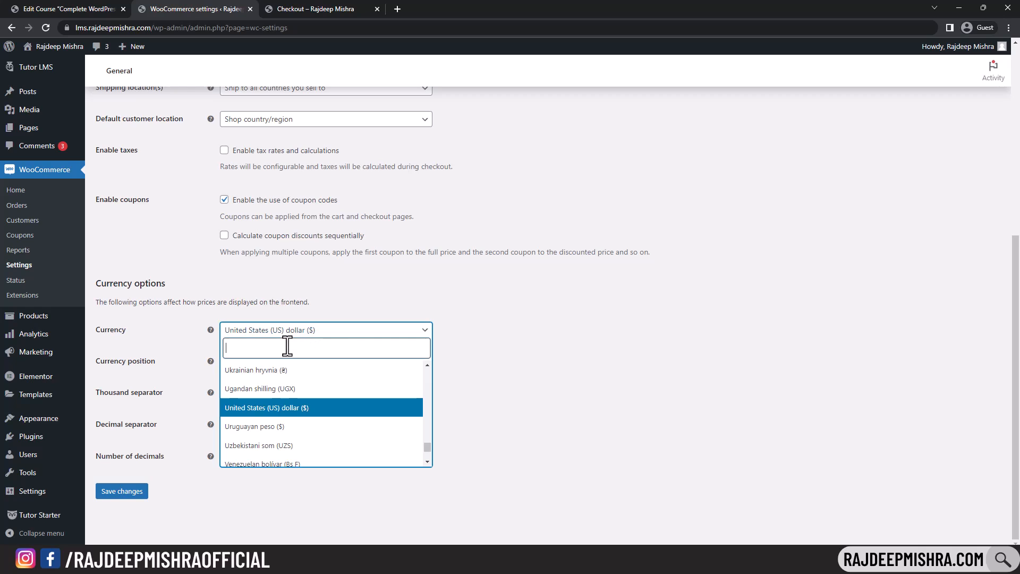
type("rupee")
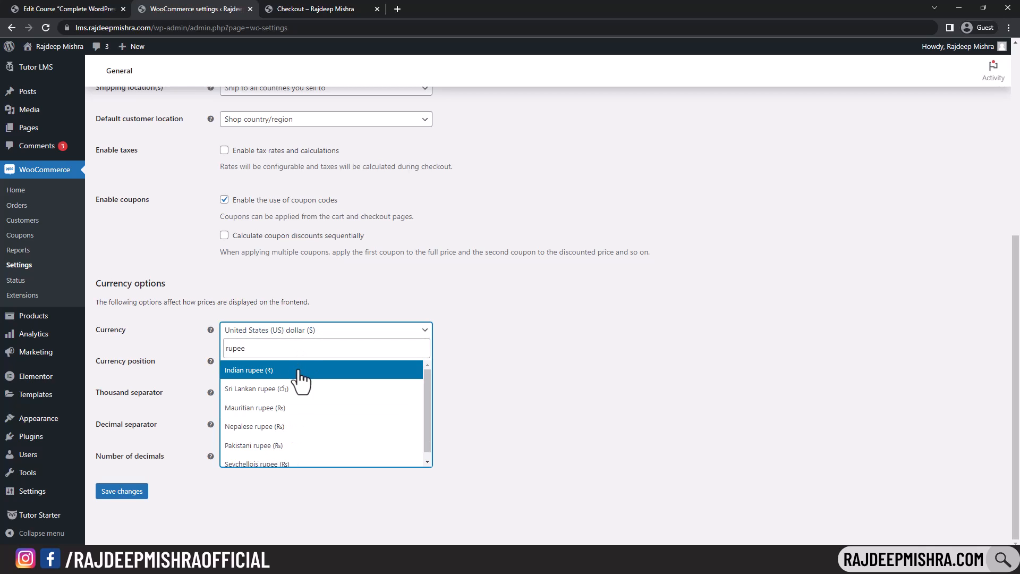
left_click(300, 372)
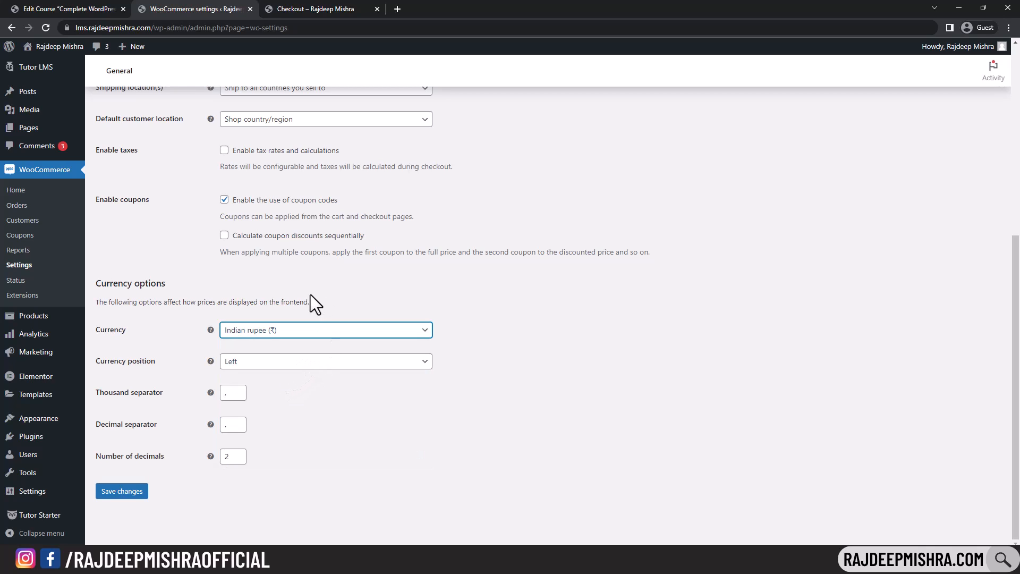
left_click(108, 493)
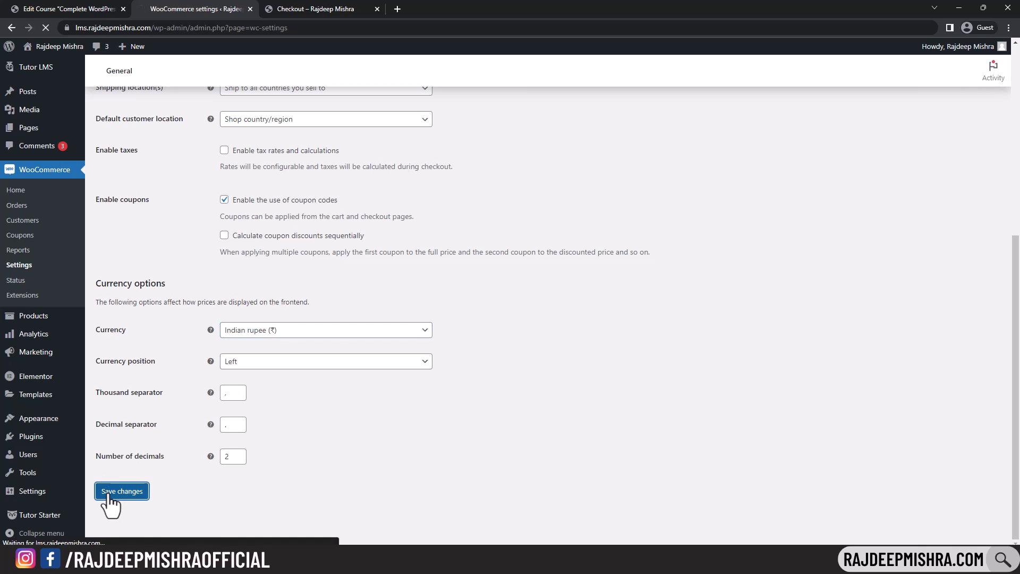
left_click(329, 8)
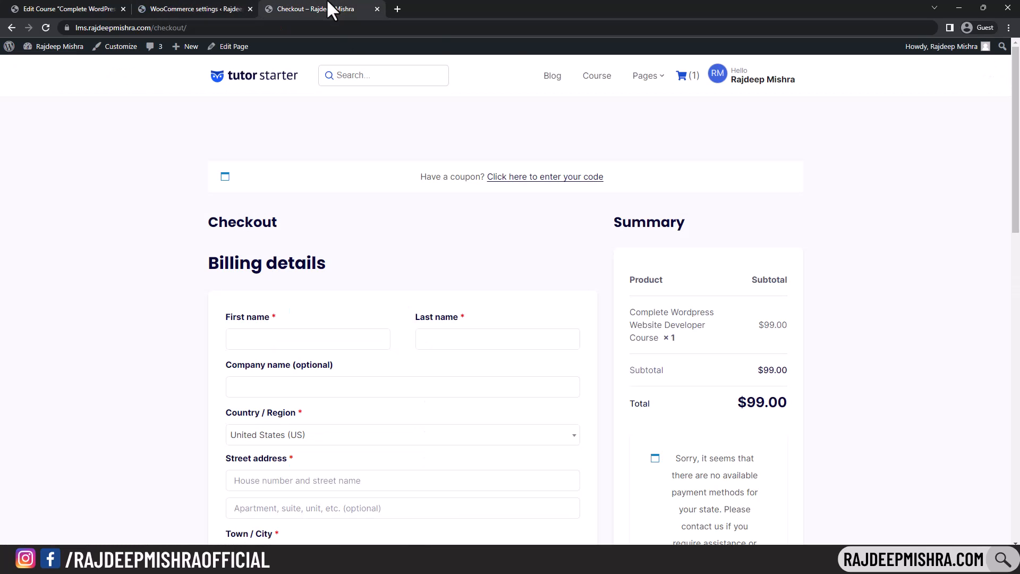
- Check the course listing, where course cards now show rupee prices such as ₹99.00 and ₹299.00
left_click(598, 77)
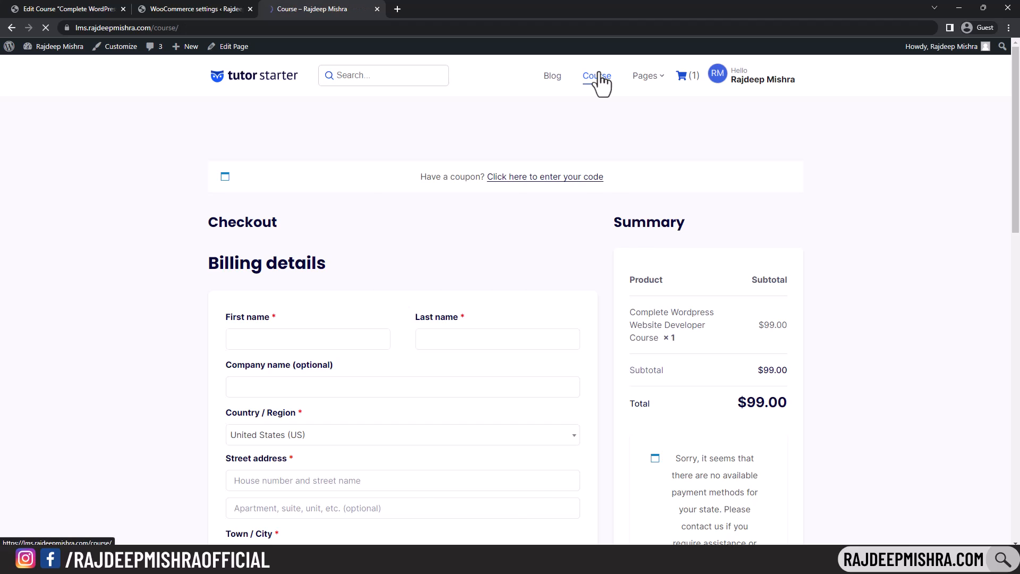
left_click_drag(1019, 144, 1016, 210)
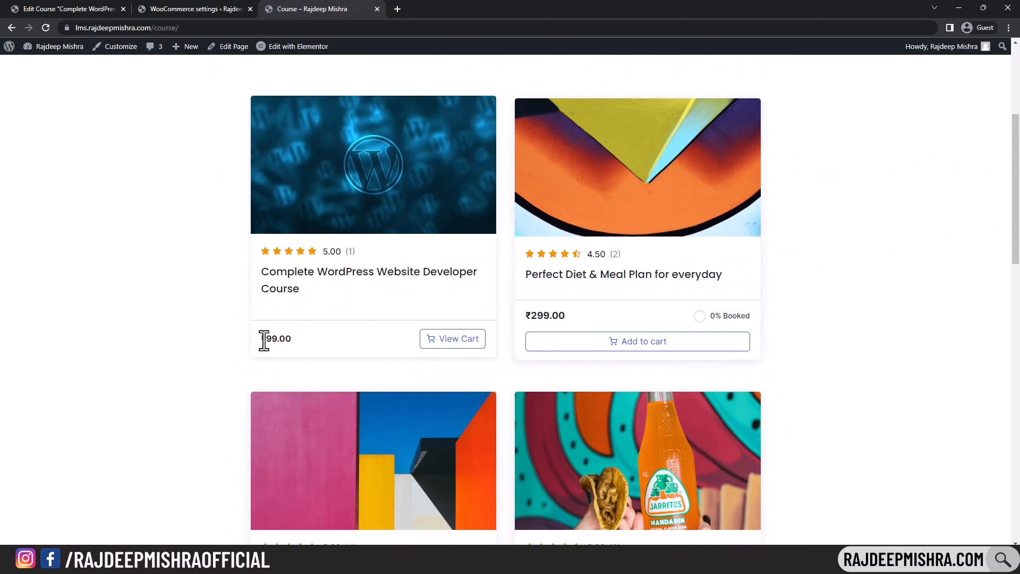
left_click_drag(263, 341, 292, 343)
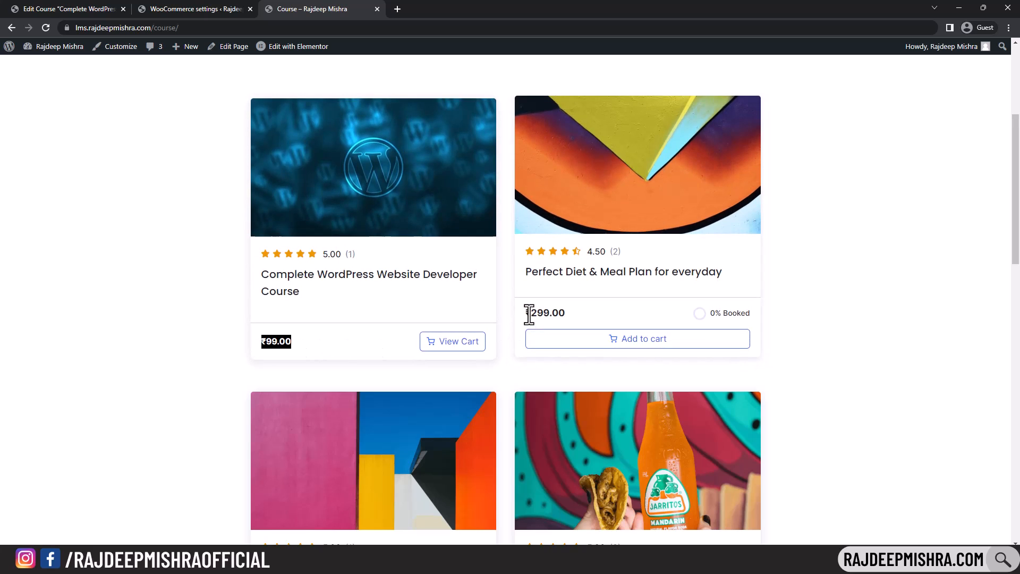
left_click_drag(528, 313, 578, 312)
scroll(578, 312, "down", 3)
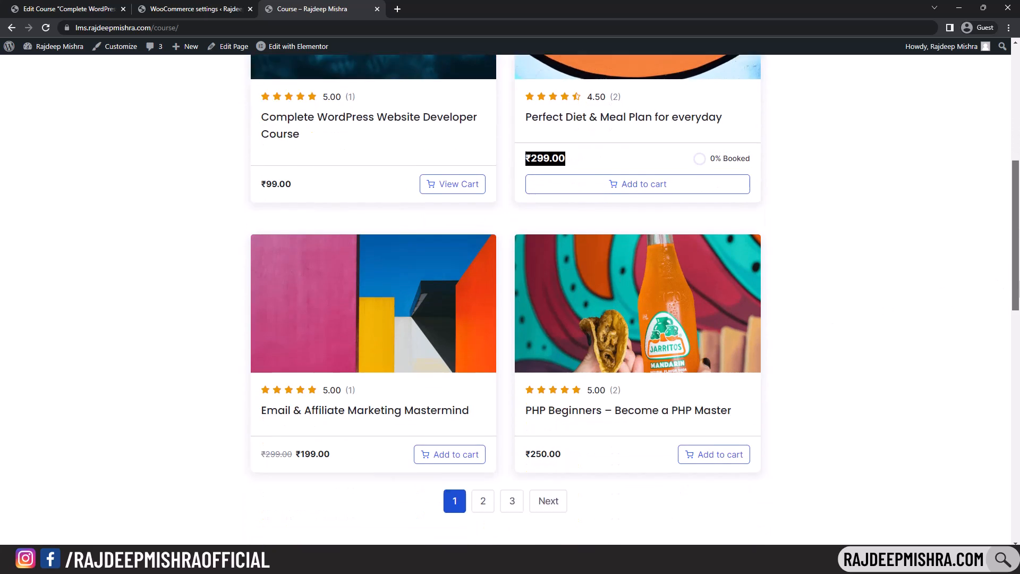
scroll(579, 312, "down", 5)
scroll(260, 156, "up", 12)
- Go through the Products and Shipping settings to Payments, where bank transfer, check and cash on delivery are disabled
left_click(175, 8)
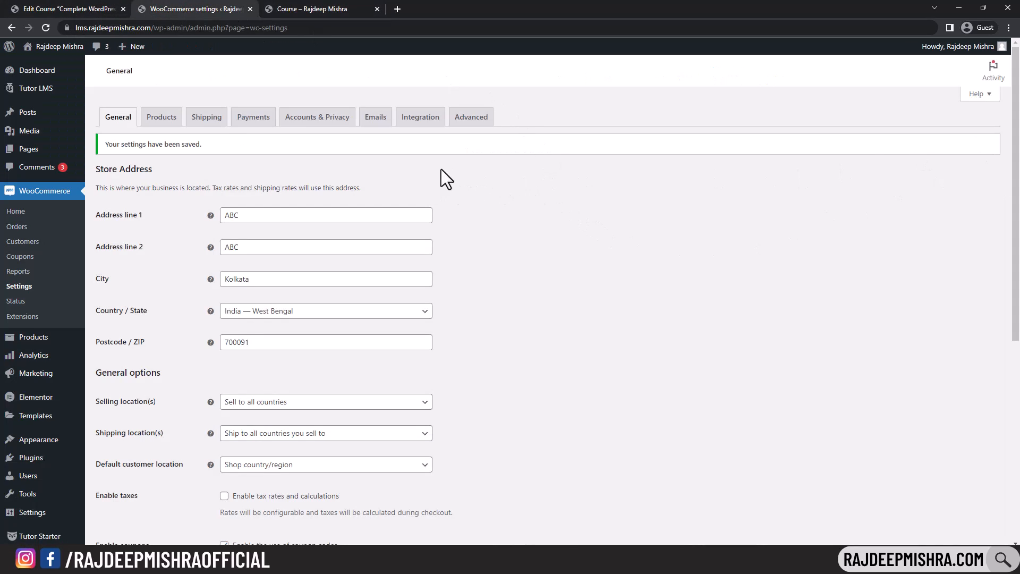
left_click(160, 124)
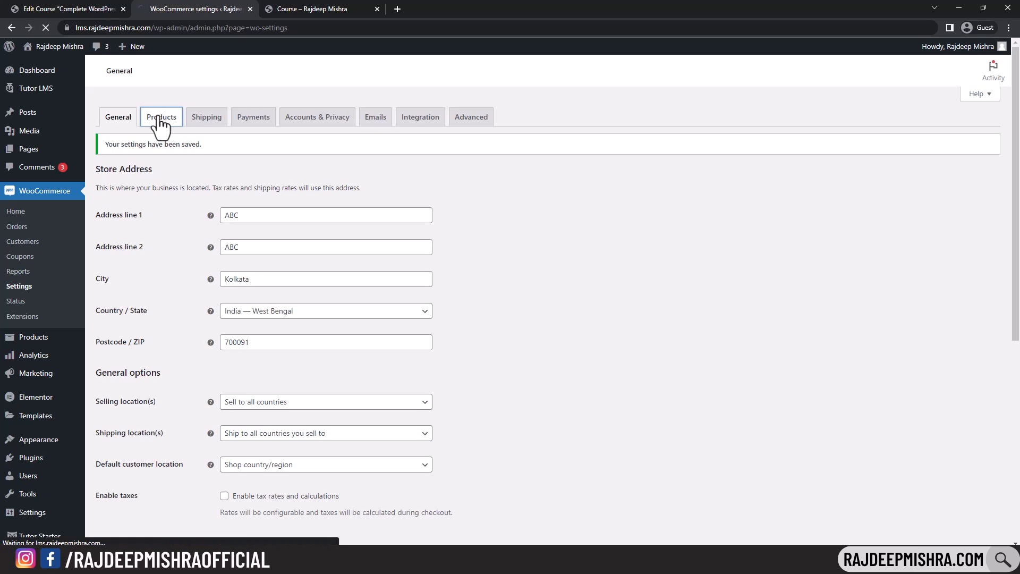
left_click(206, 123)
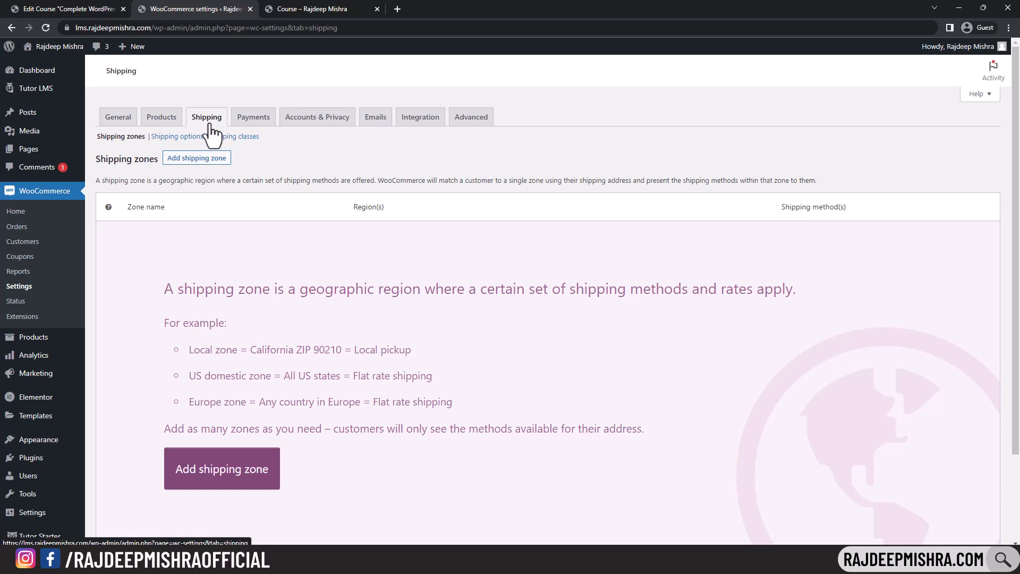
left_click(255, 121)
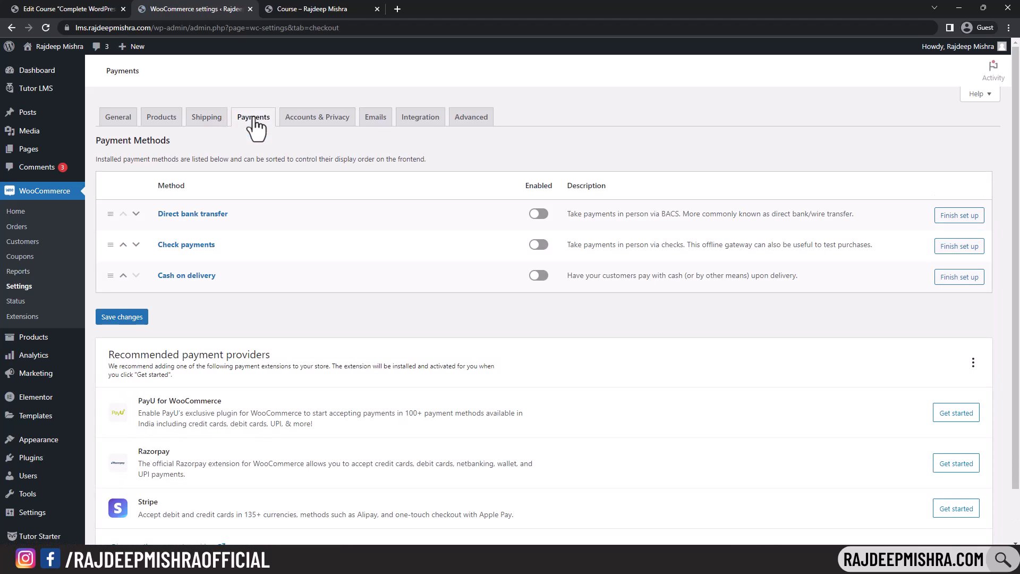
scroll(237, 264, "down", 2)
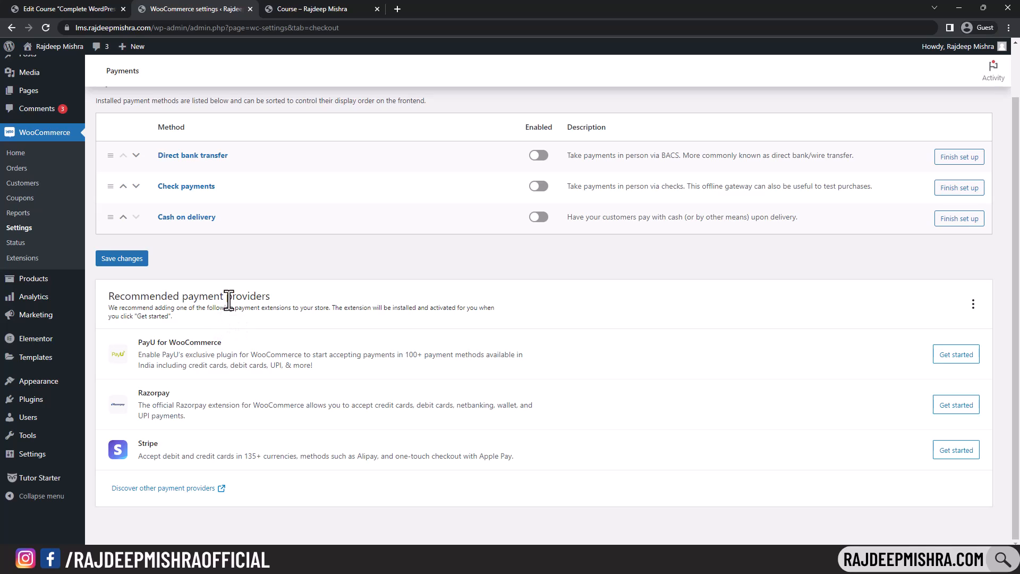
mouse_move(47, 405)
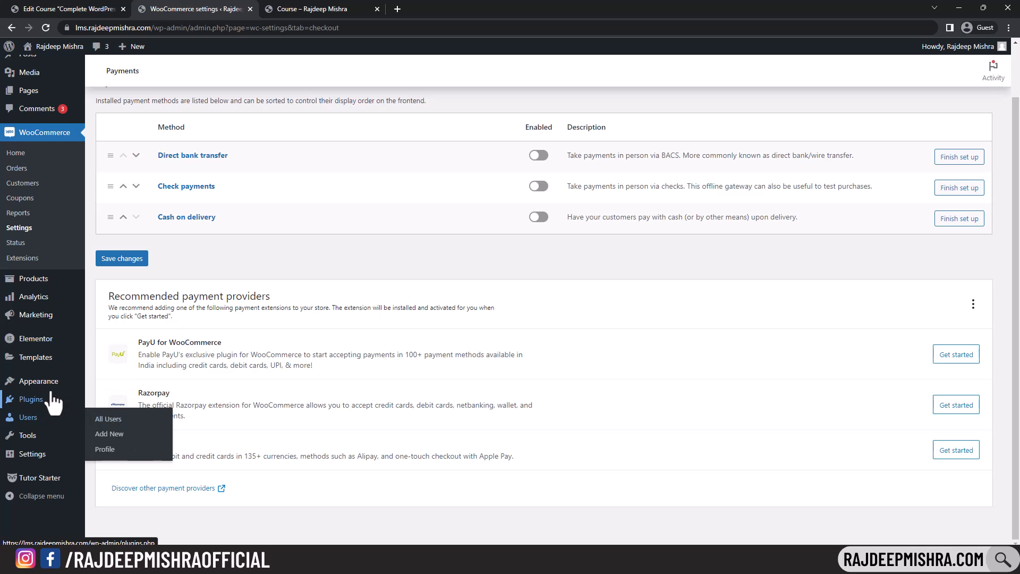
- Search the plugin directory for razorpay, then install and activate Razorpay for WooCommerce
left_click(108, 418)
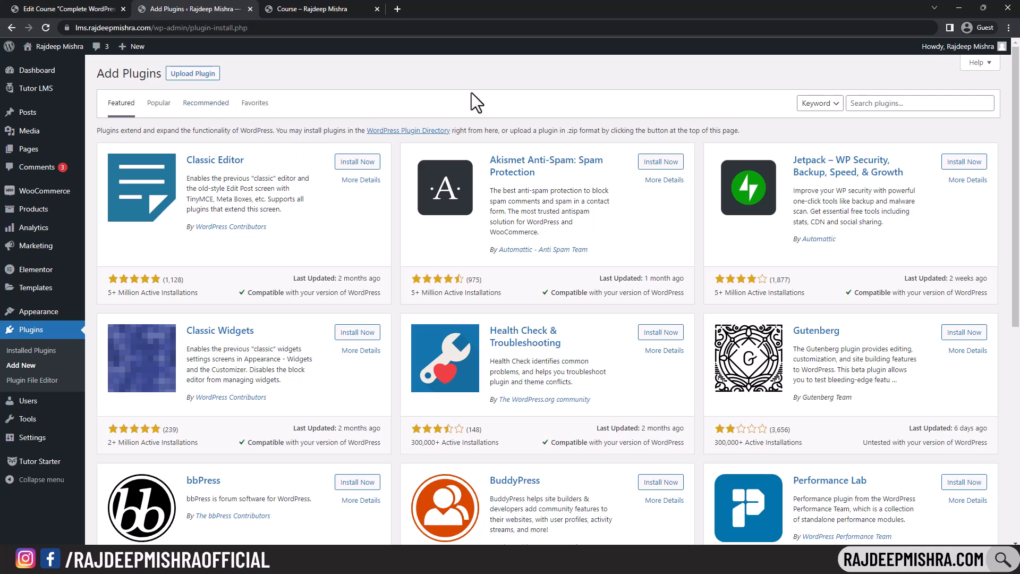
left_click(932, 103)
type("raor")
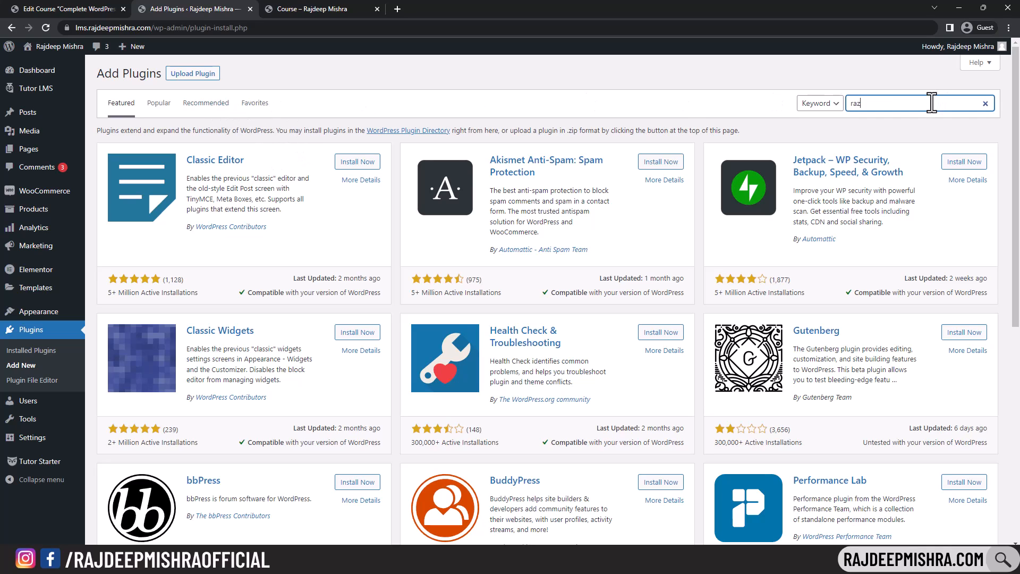
type("orpay")
key("Return")
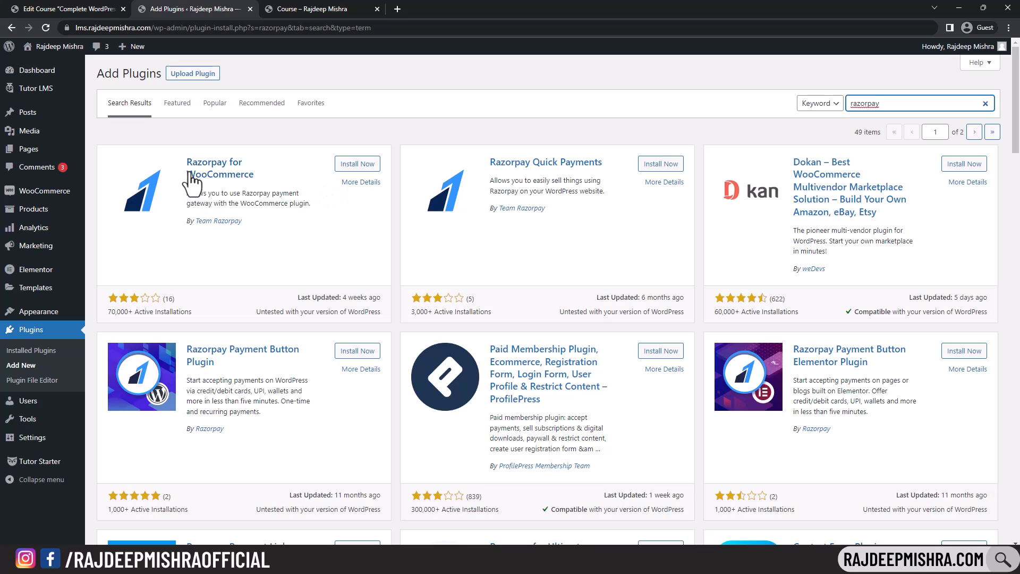
left_click(357, 164)
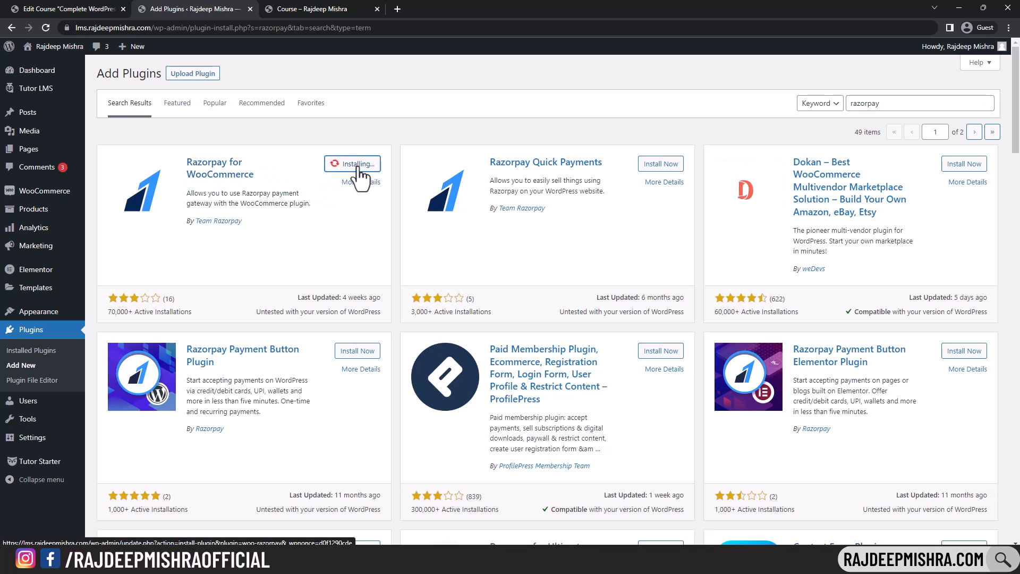
left_click(361, 170)
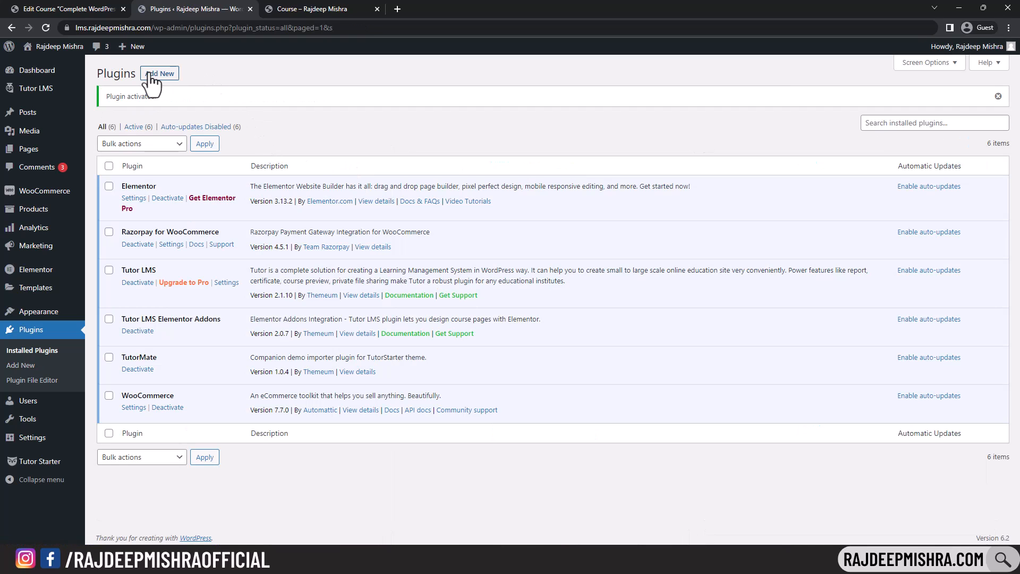
- Install and activate Payment Plugins for PayPal WooCommerce, then return to the WooCommerce payment methods list
left_click(151, 74)
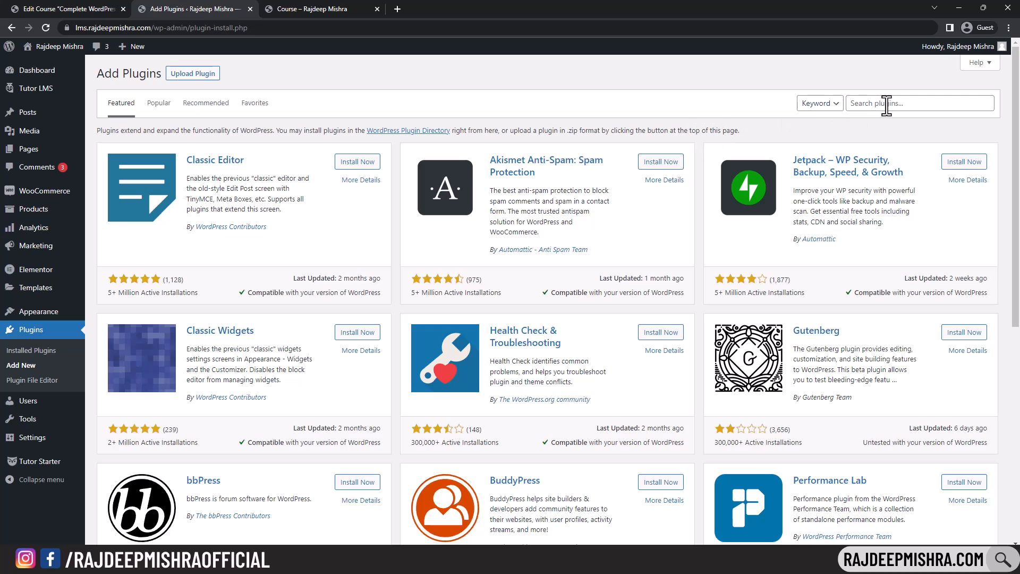
left_click(886, 105)
type("paypal")
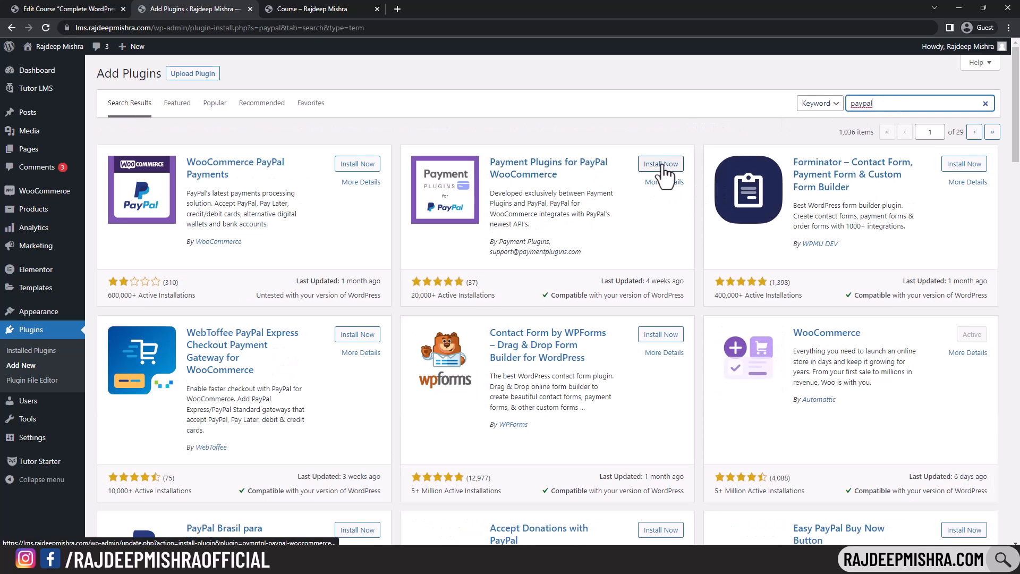
left_click(661, 165)
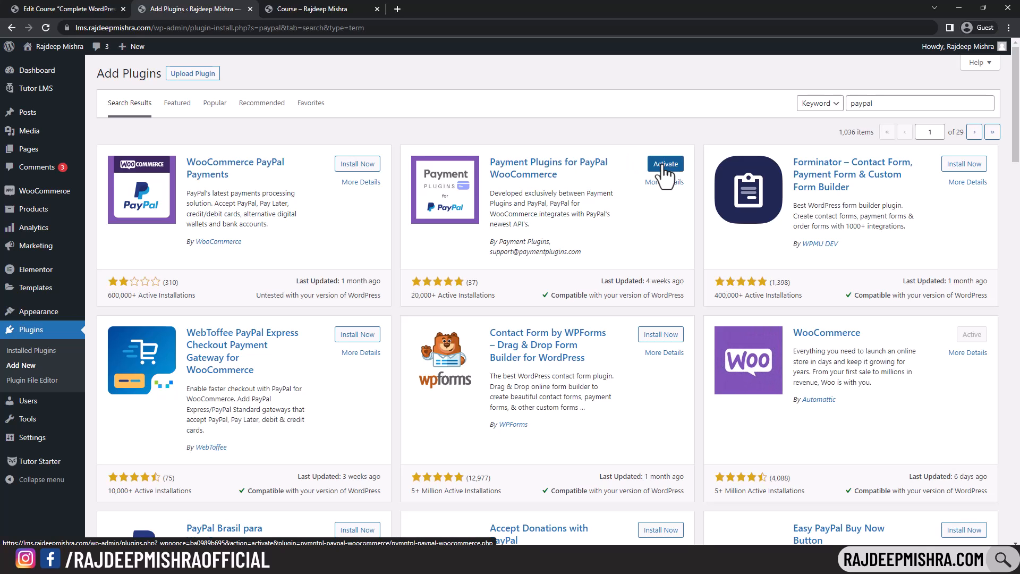
left_click(664, 167)
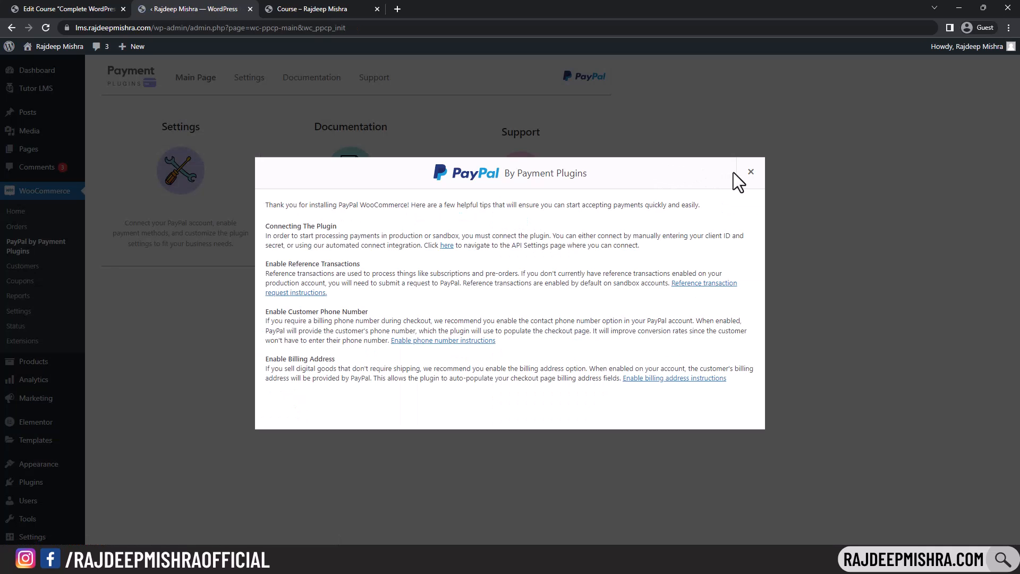
left_click(751, 173)
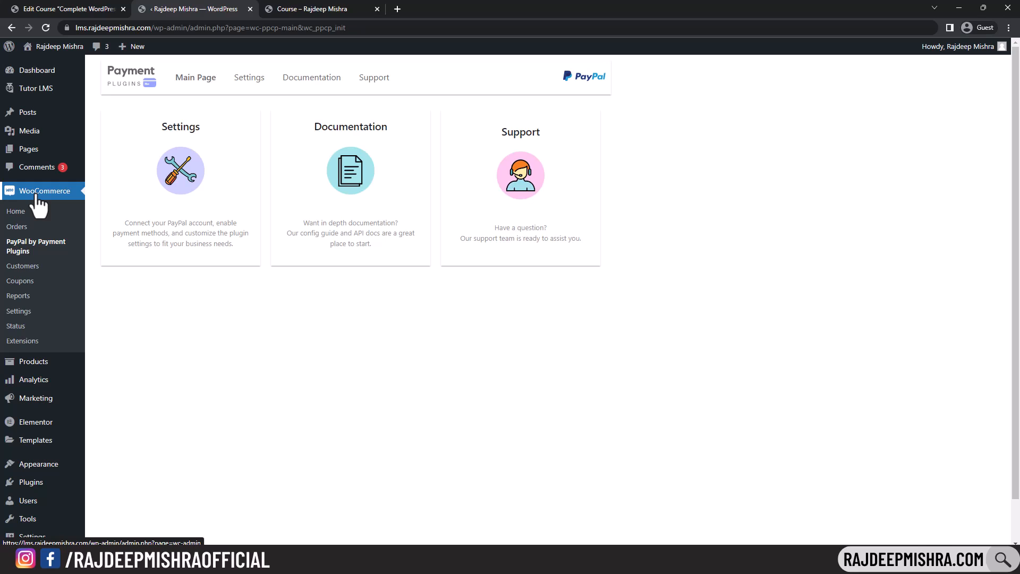
left_click(30, 314)
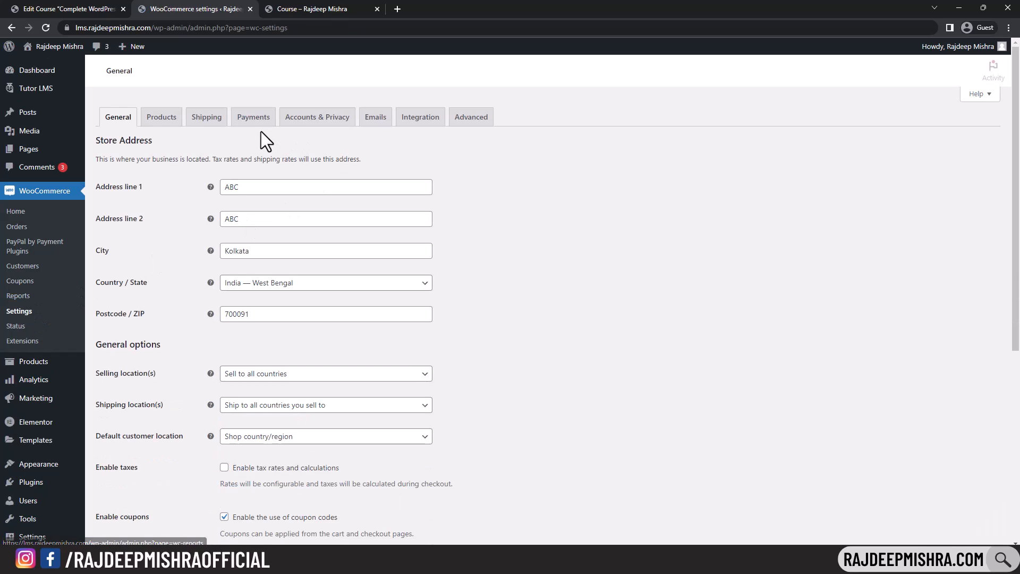
left_click(246, 122)
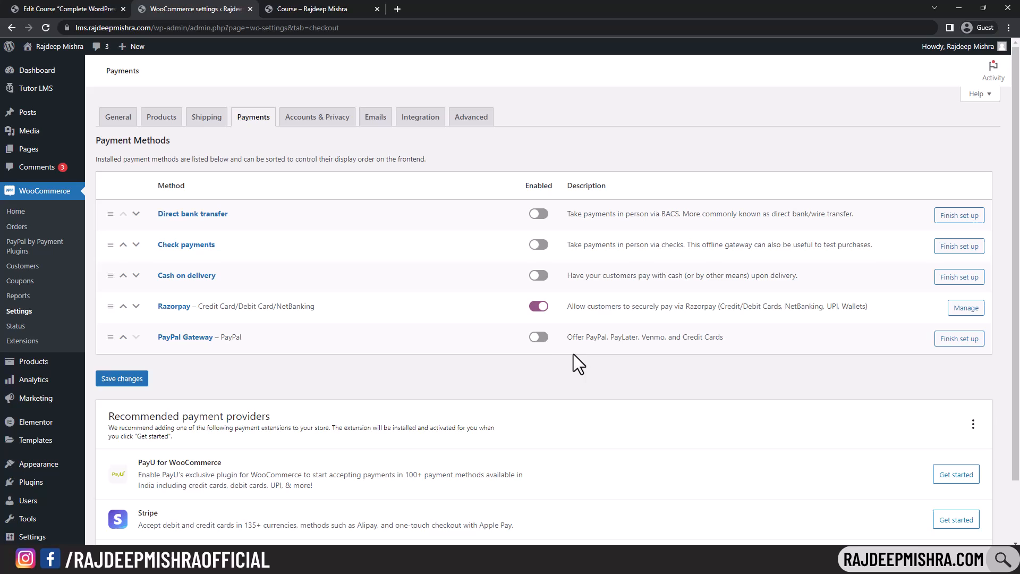
- Switch on the PayPal Gateway and Cash on delivery payment methods
left_click(542, 337)
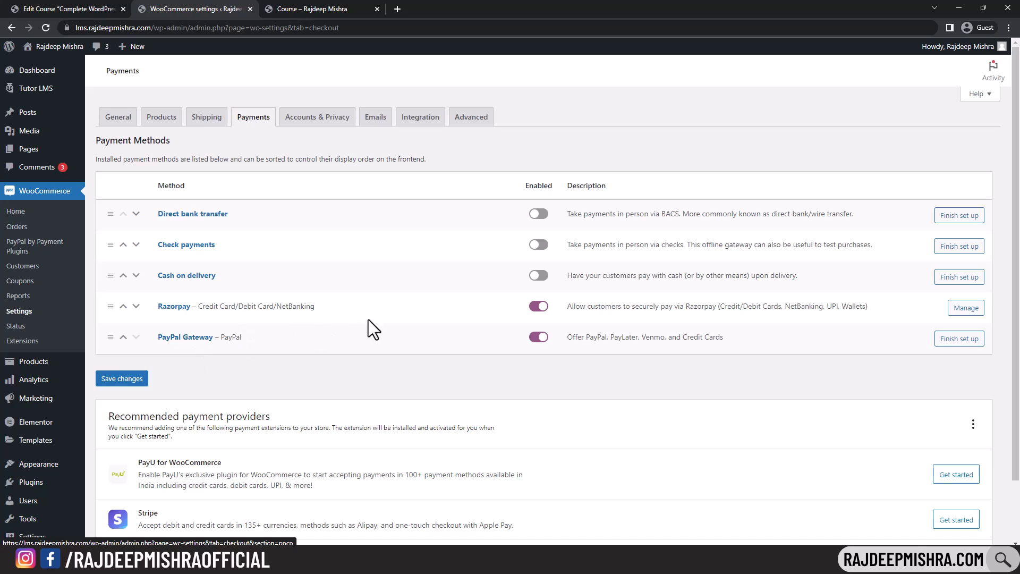
left_click(538, 277)
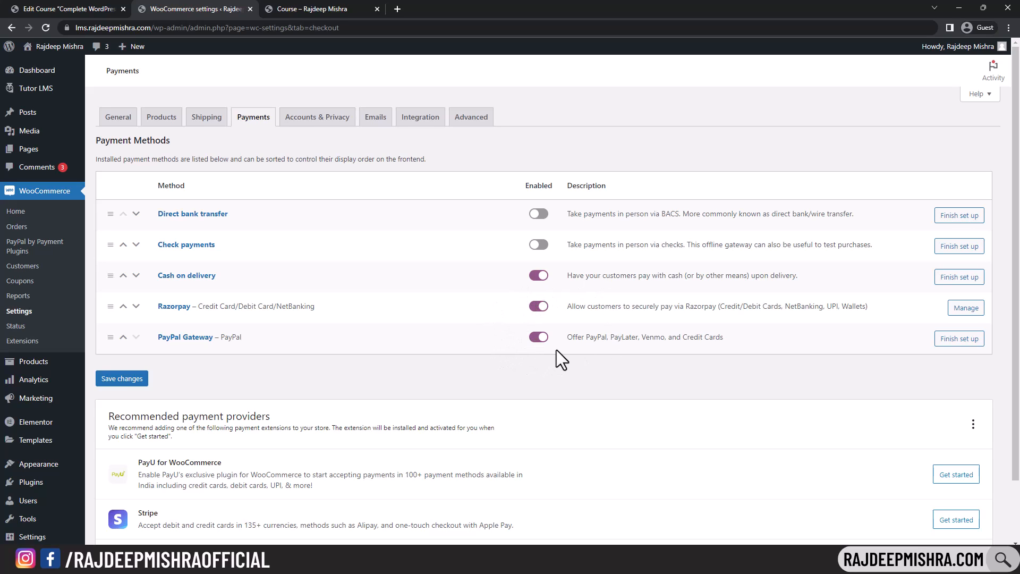
- Allow checkout login and account creation, disable auto-generated usernames and password links, and save
left_click(305, 125)
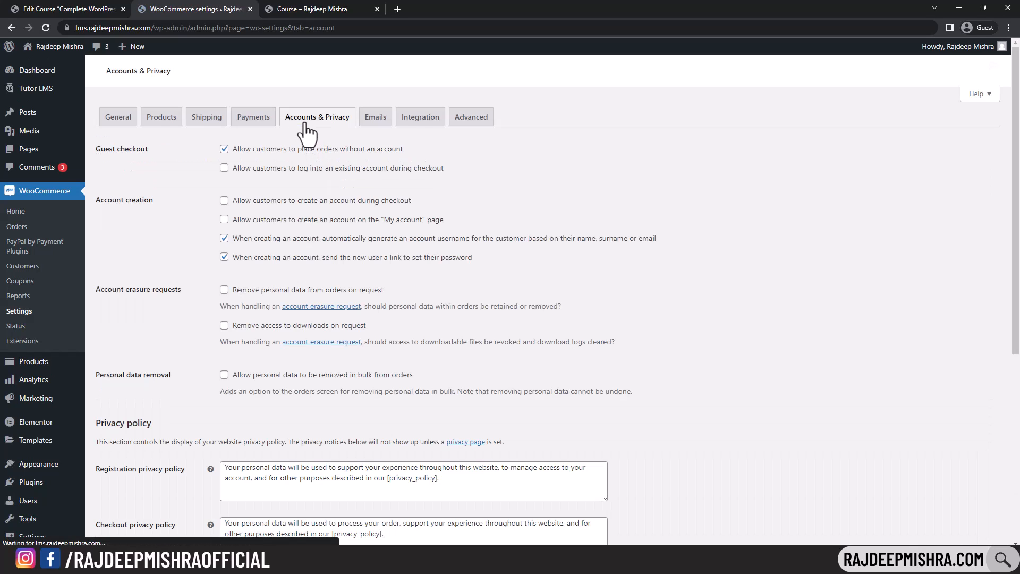
left_click(225, 168)
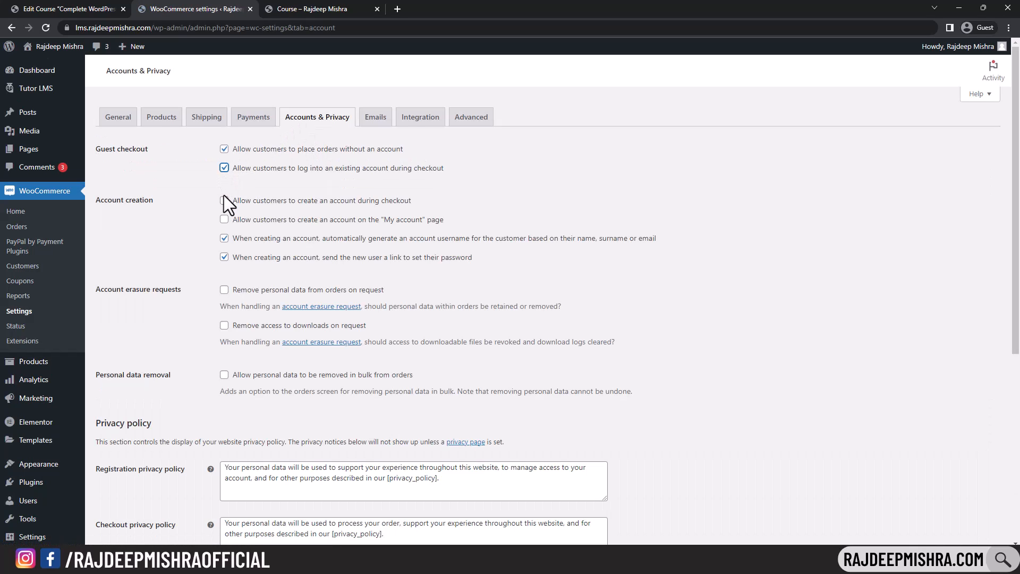
left_click(224, 200)
left_click(225, 219)
left_click(224, 167)
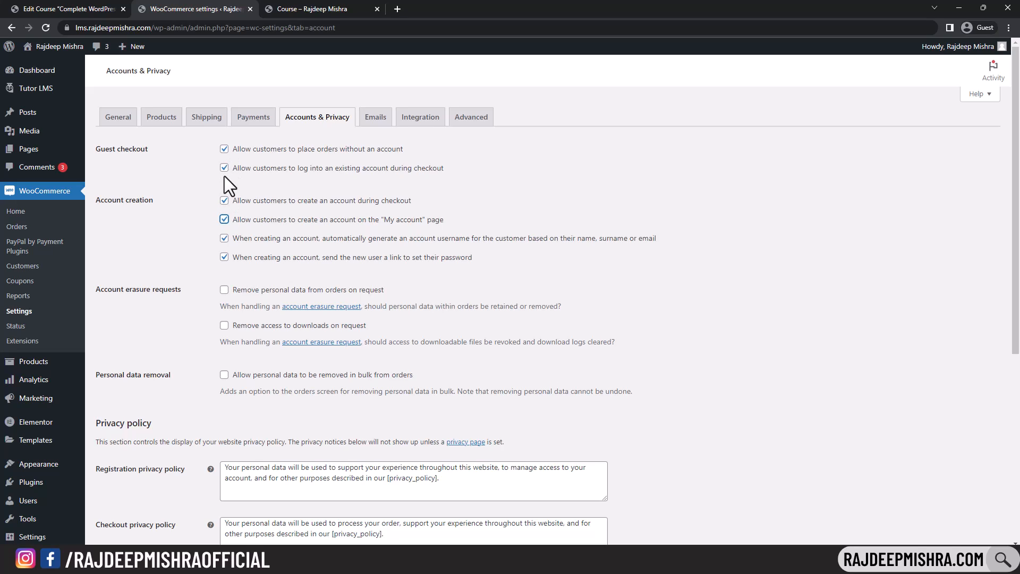
left_click(224, 238)
left_click(224, 258)
scroll(303, 237, "down", 6)
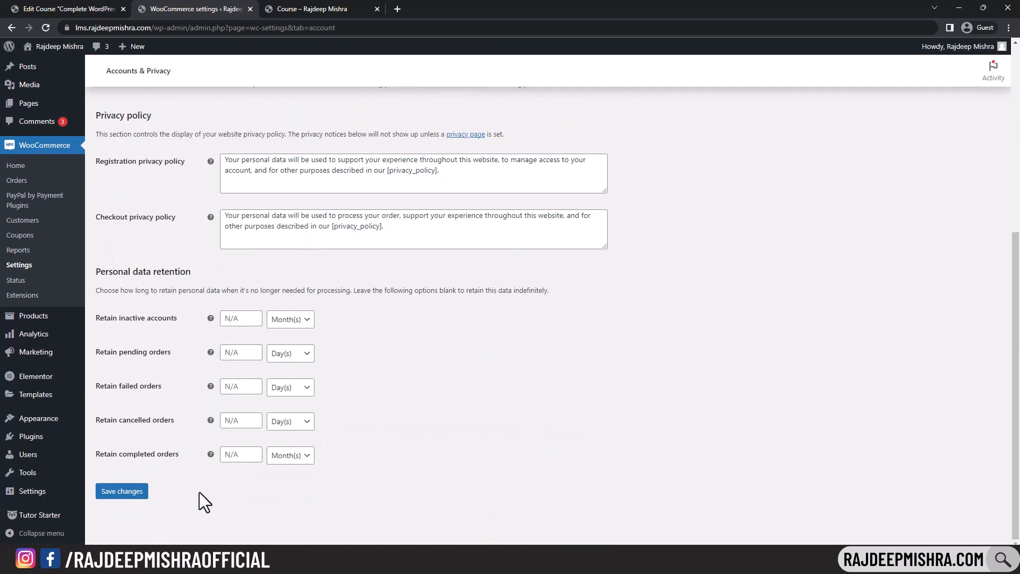
left_click(122, 491)
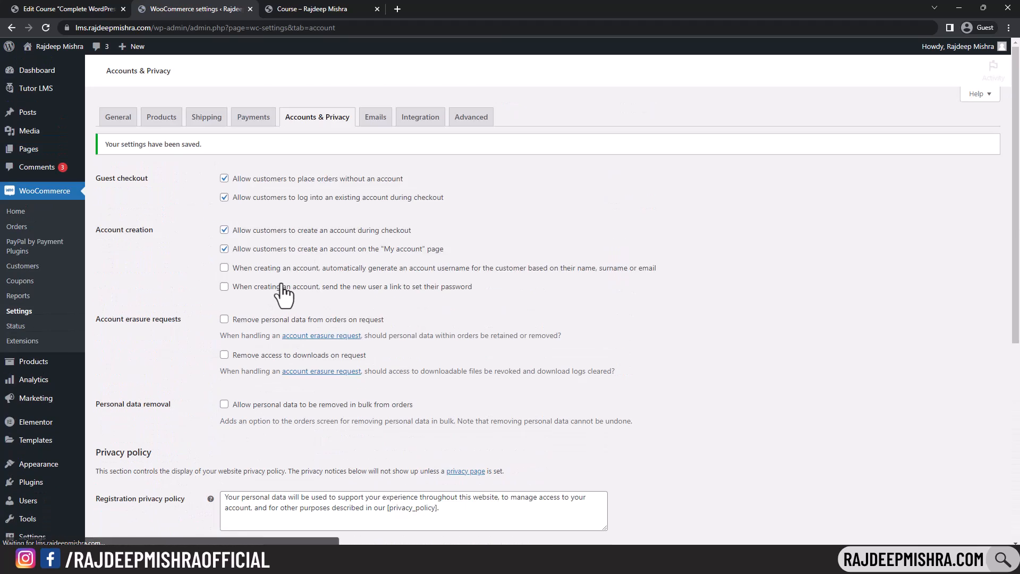
- Choose the Terms and Conditions page in the advanced settings and save
left_click(470, 120)
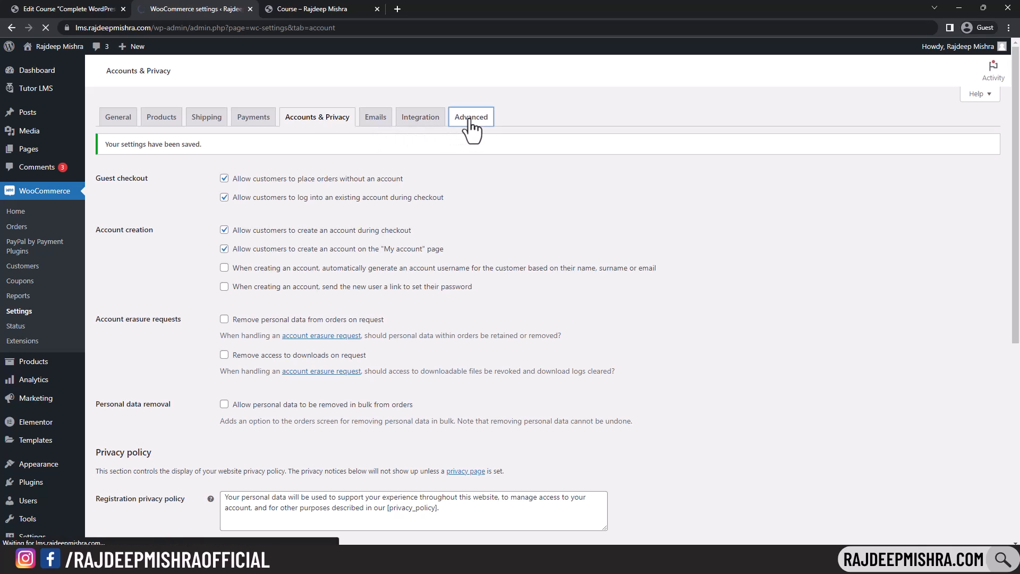
scroll(510, 242, "down", 1)
left_click(262, 246)
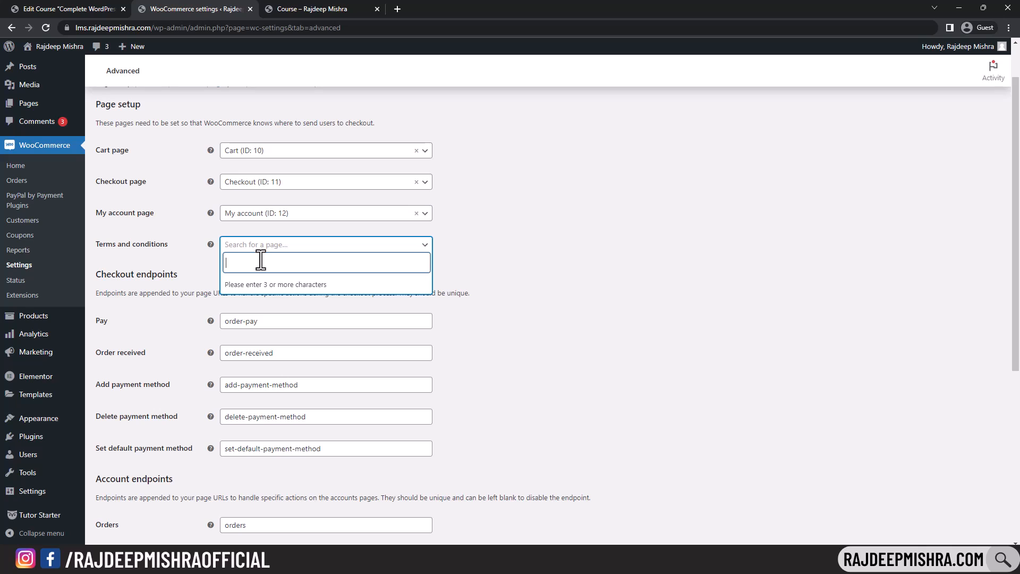
type("erms")
left_click(261, 284)
scroll(589, 297, "down", 5)
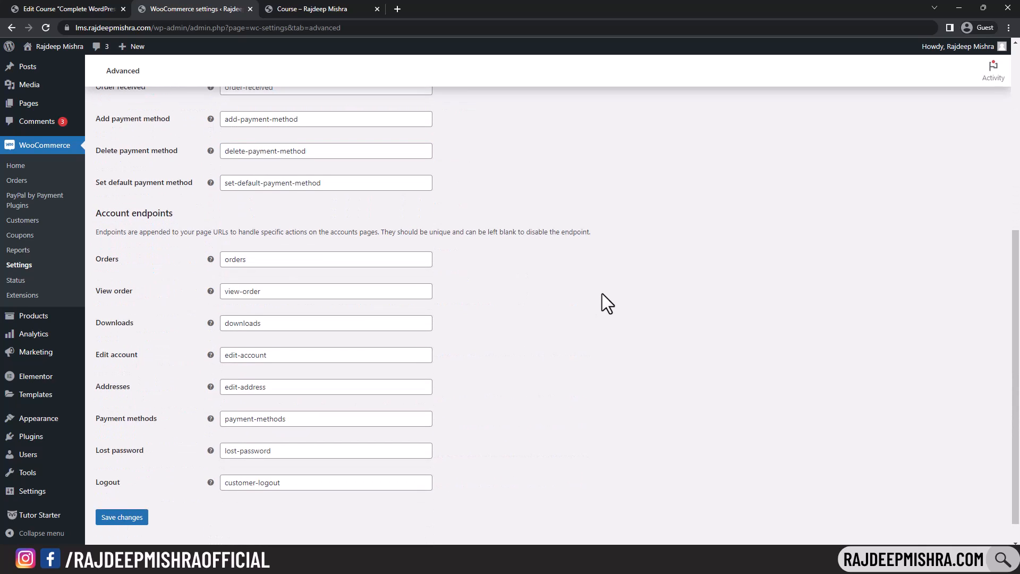
scroll(555, 260, "down", 1)
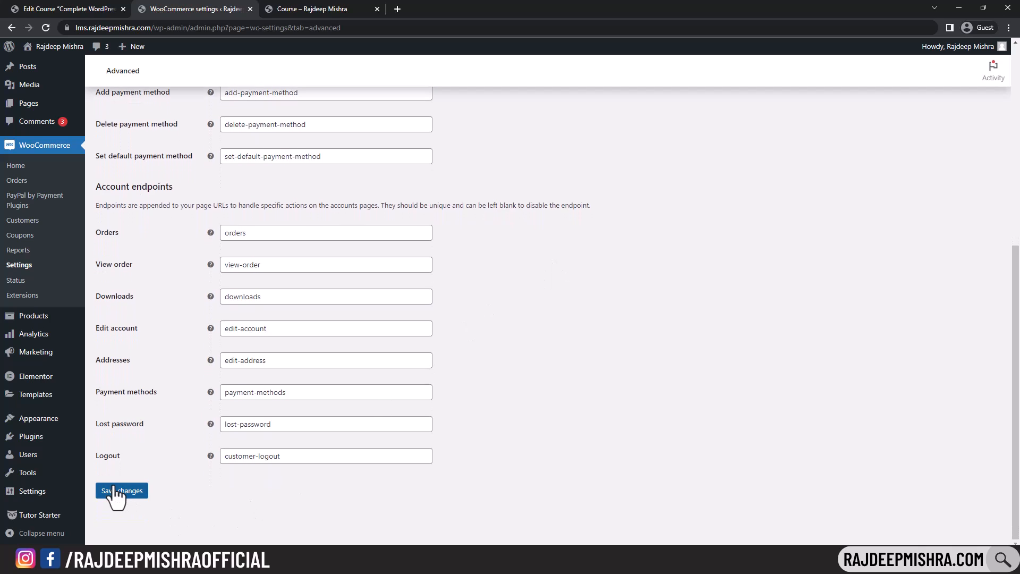
left_click(113, 490)
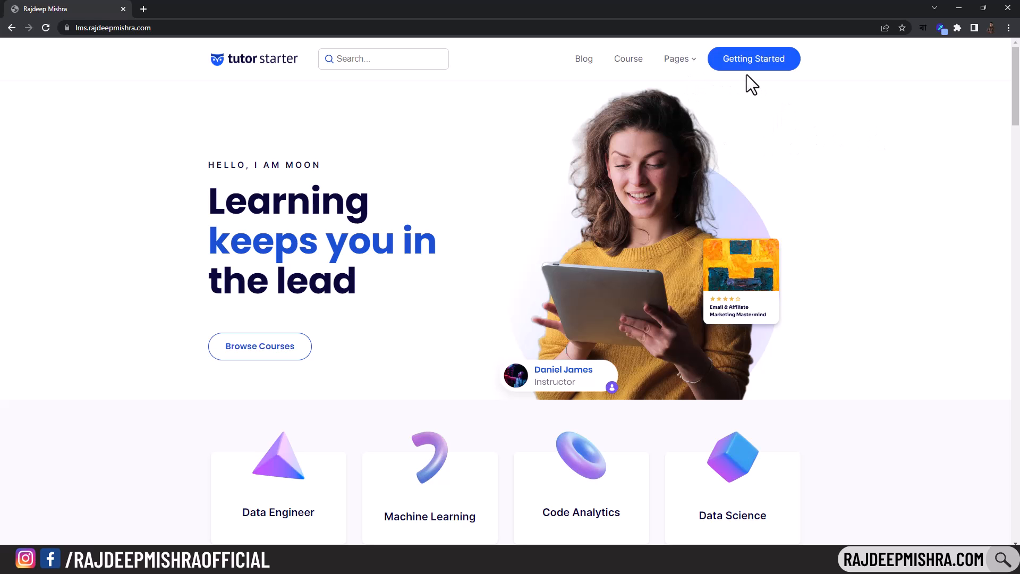
- Add the Complete WordPress Website course to the cart and sign in as the student with saved credentials
scroll(977, 159, "down", 9)
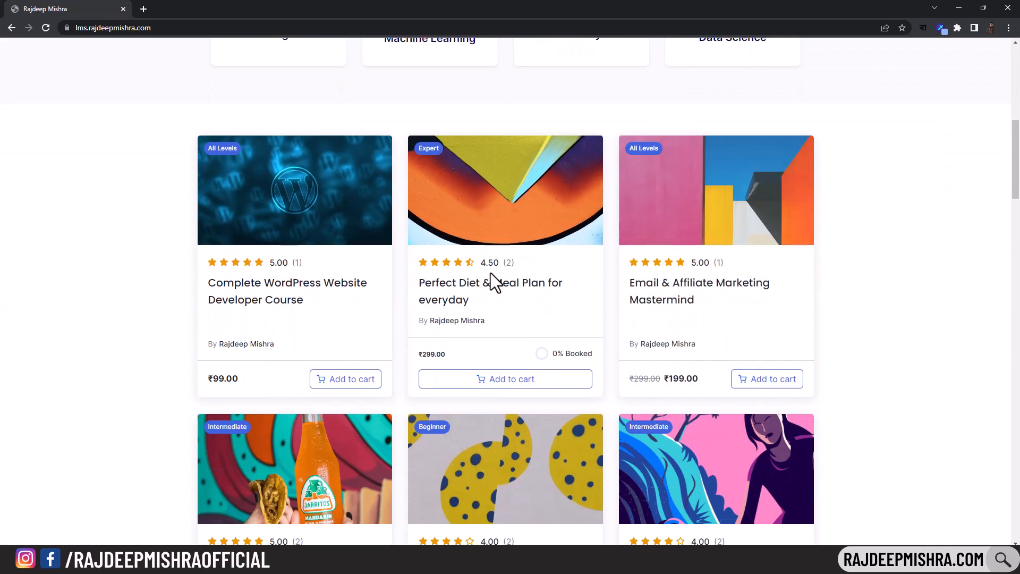
left_click(337, 386)
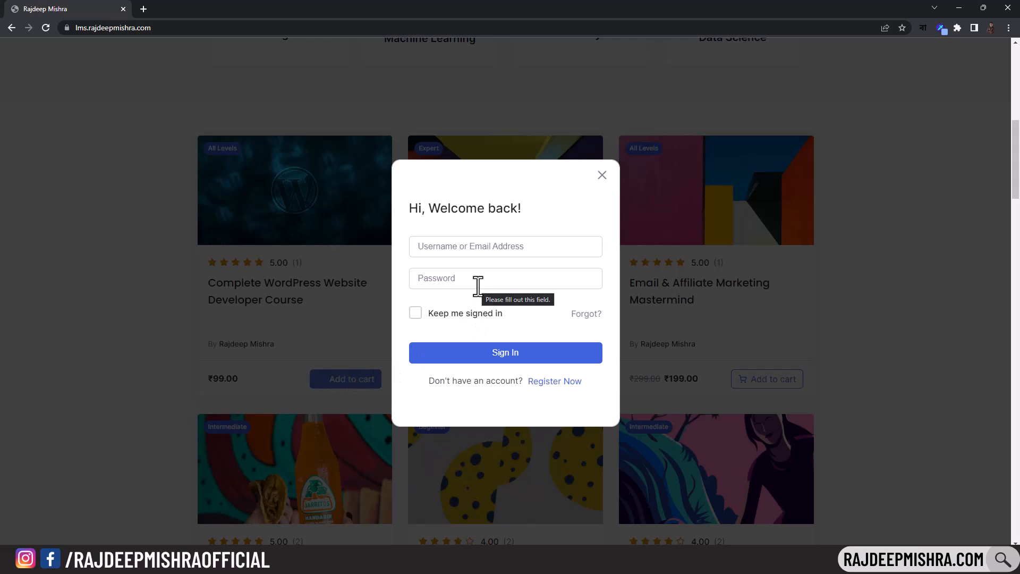
left_click(458, 252)
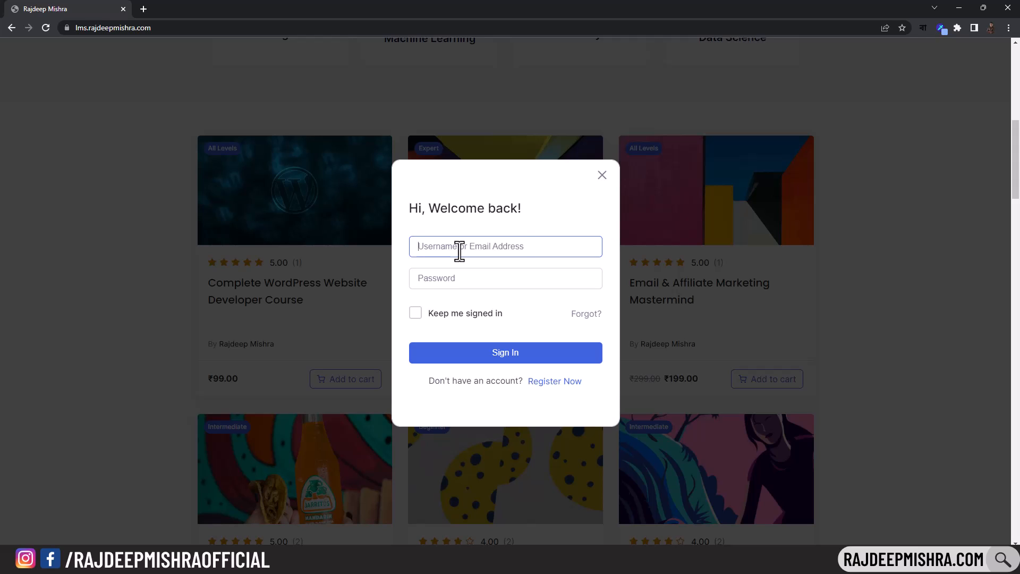
left_click(465, 273)
key("Return")
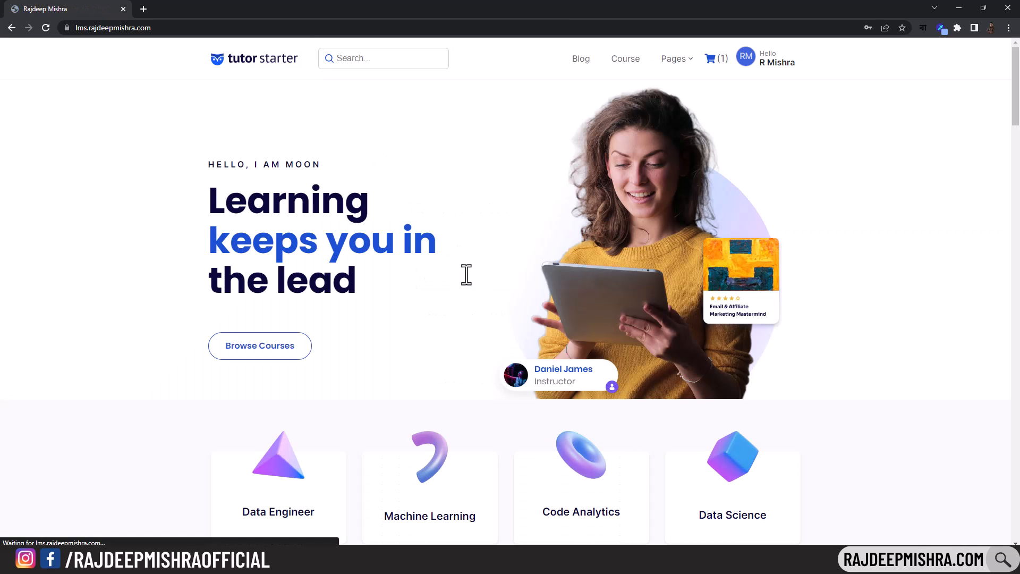
scroll(509, 279, "down", 9)
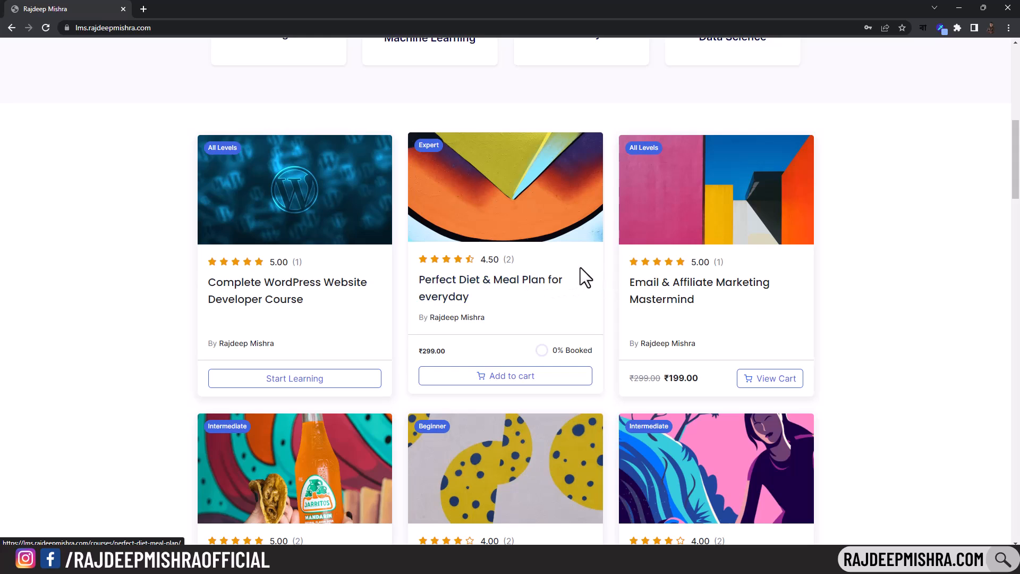
scroll(638, 256, "down", 2)
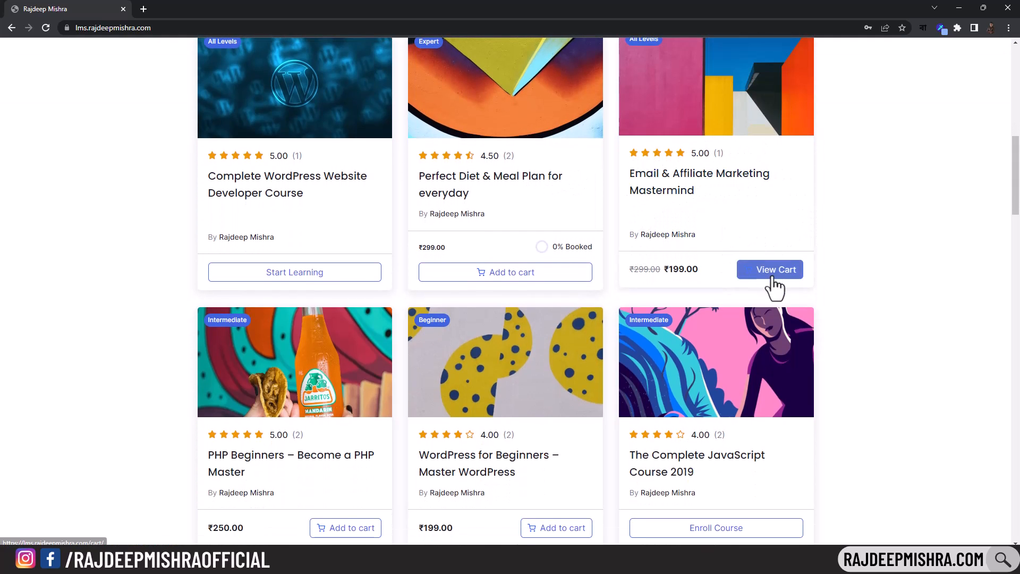
scroll(797, 205, "down", 4)
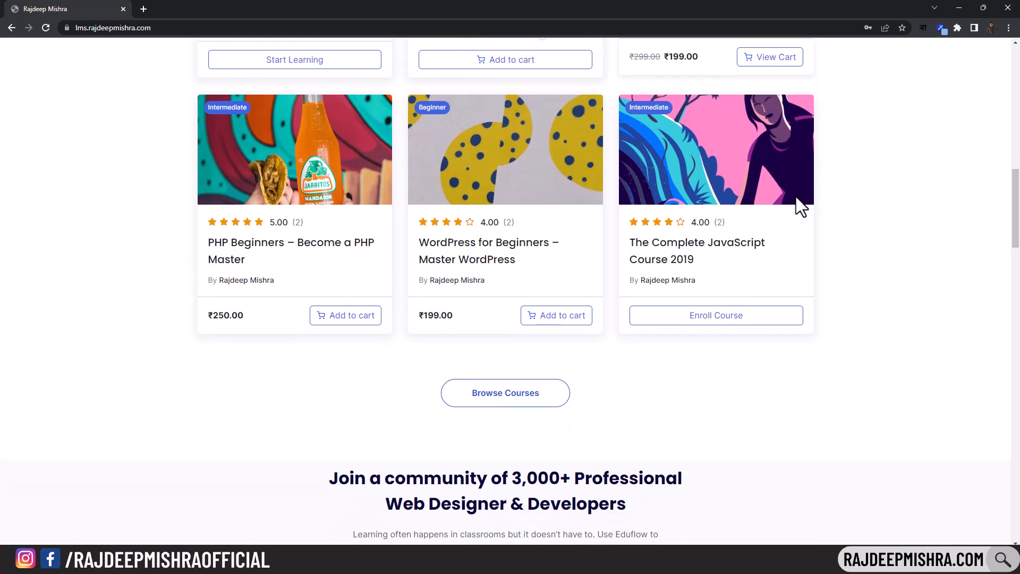
- Remove Perfect diet from the cart, leaving only Master WordPress at ₹199.00
left_click(562, 322)
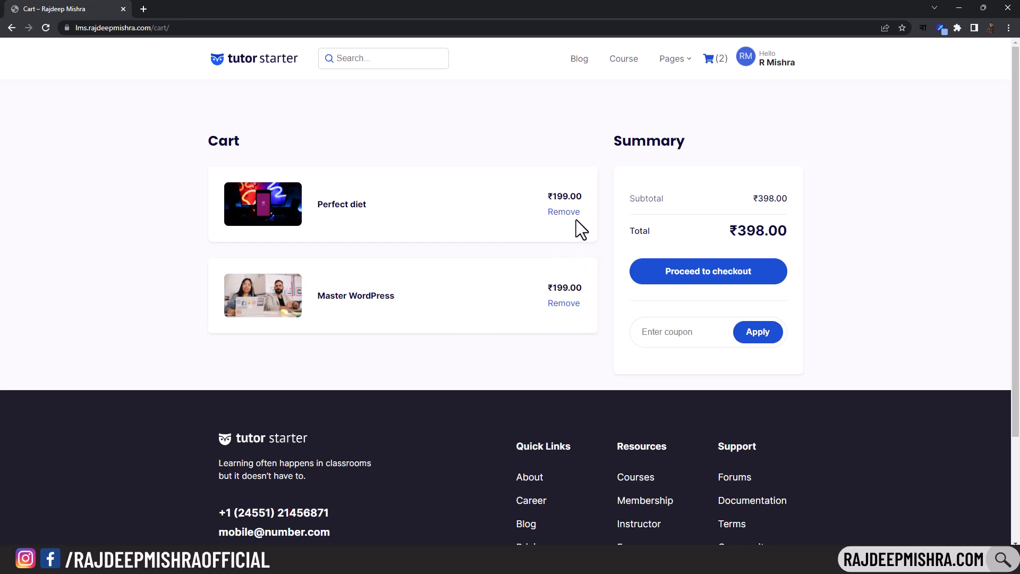
left_click(571, 212)
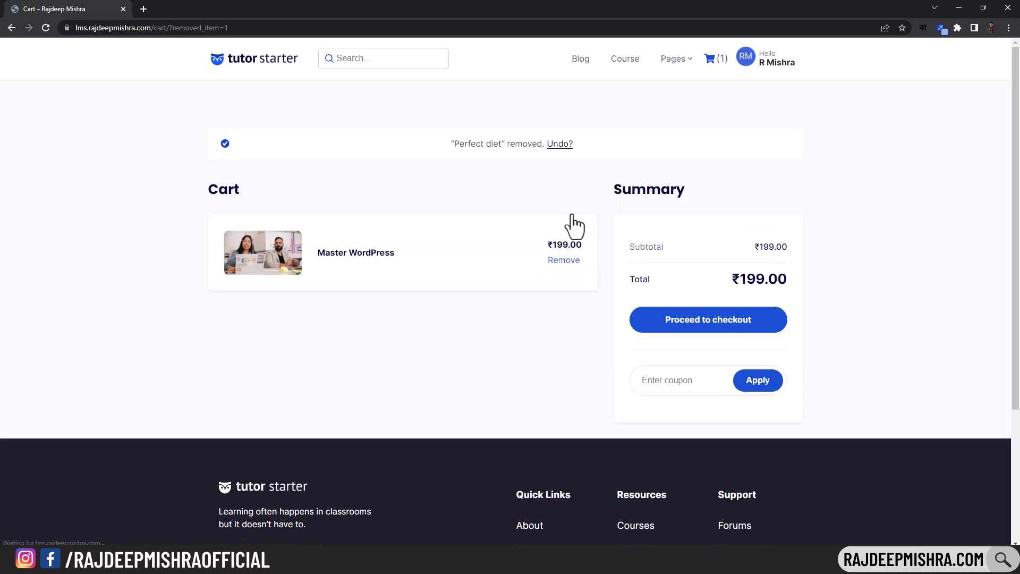
left_click(644, 381)
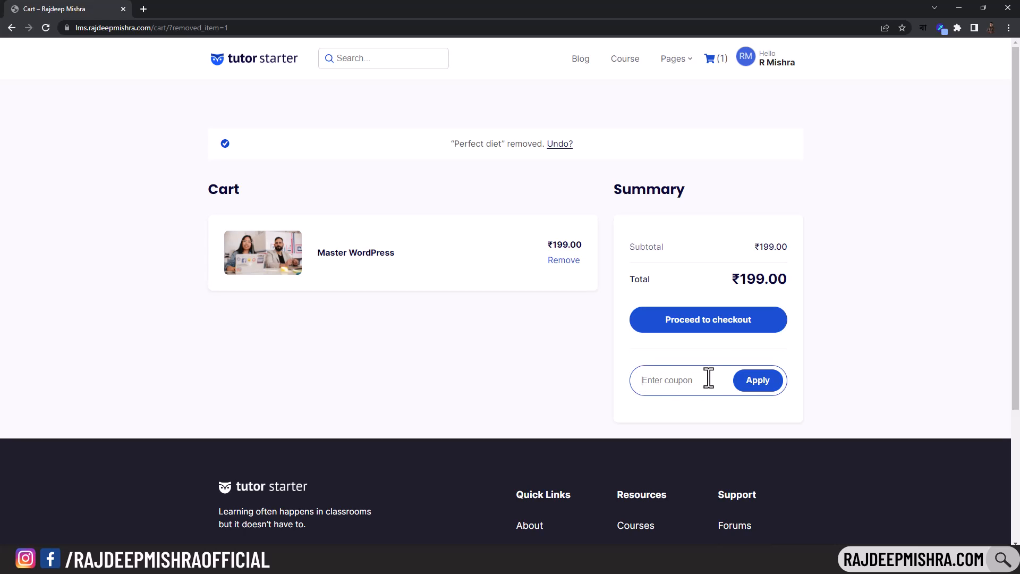
- At checkout for Master WordPress (₹199.00), try the Razorpay card and PayPal options, noting PayPal's connection warning
left_click(712, 330)
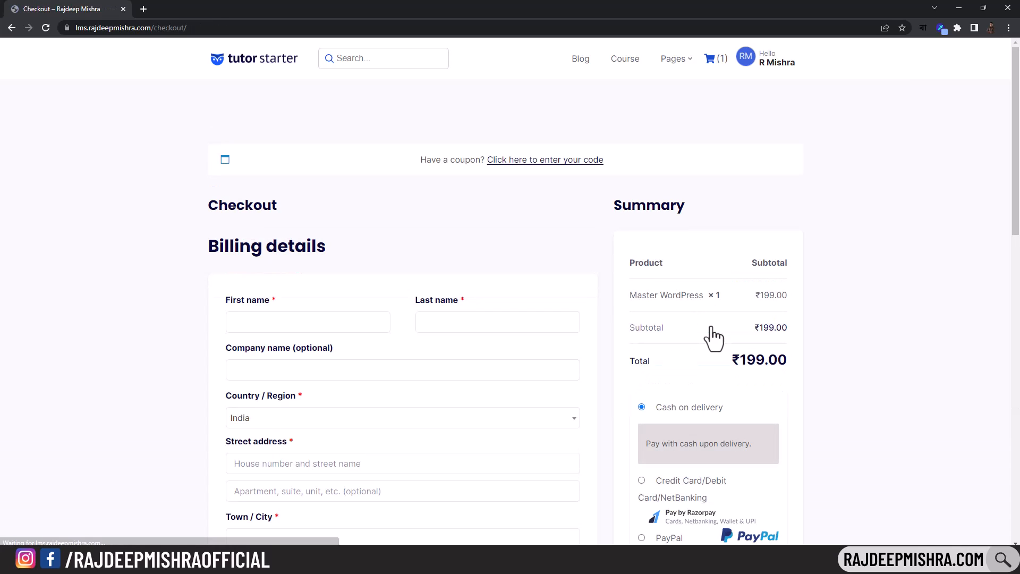
scroll(714, 332, "down", 3)
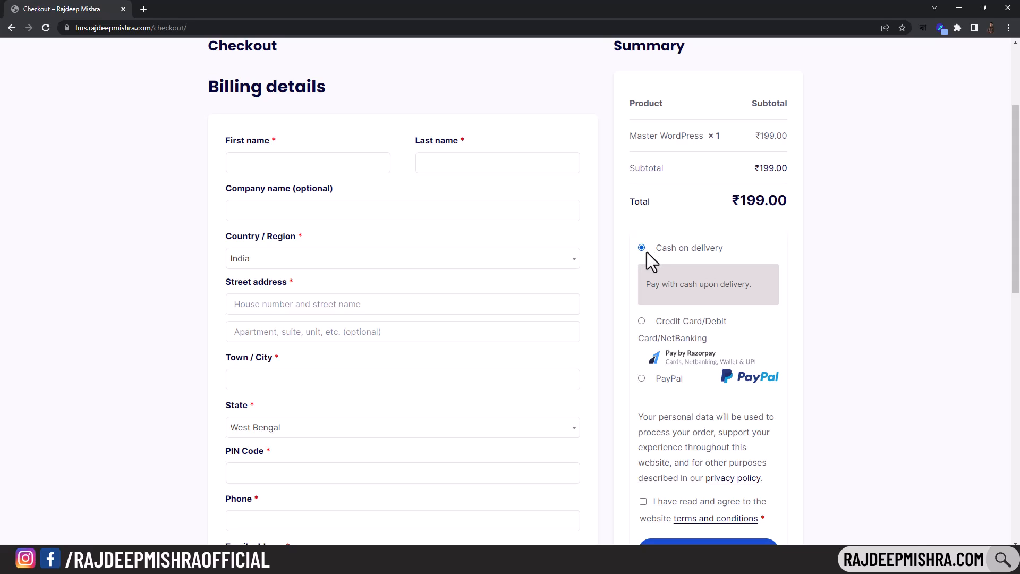
left_click(642, 322)
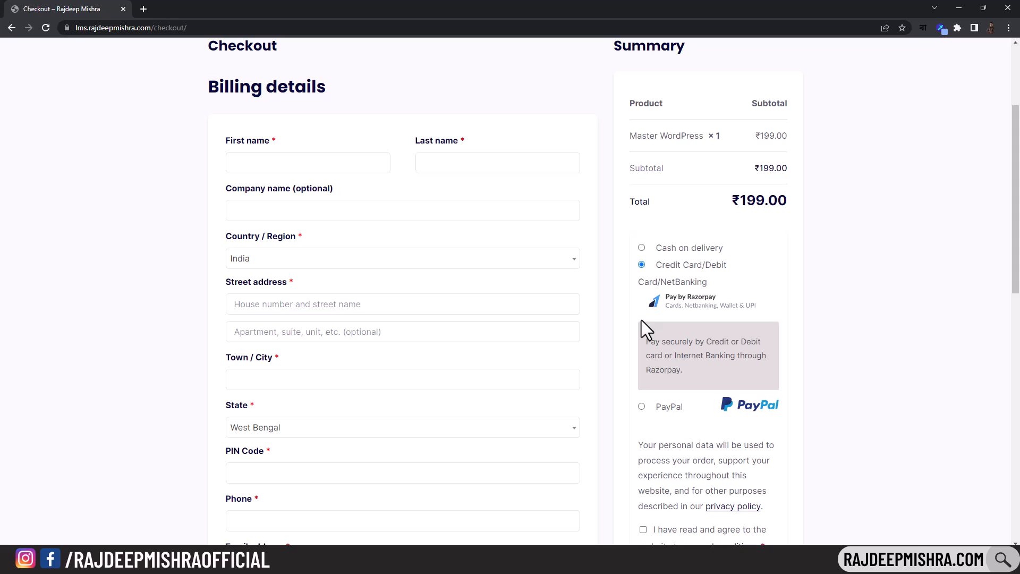
left_click(642, 407)
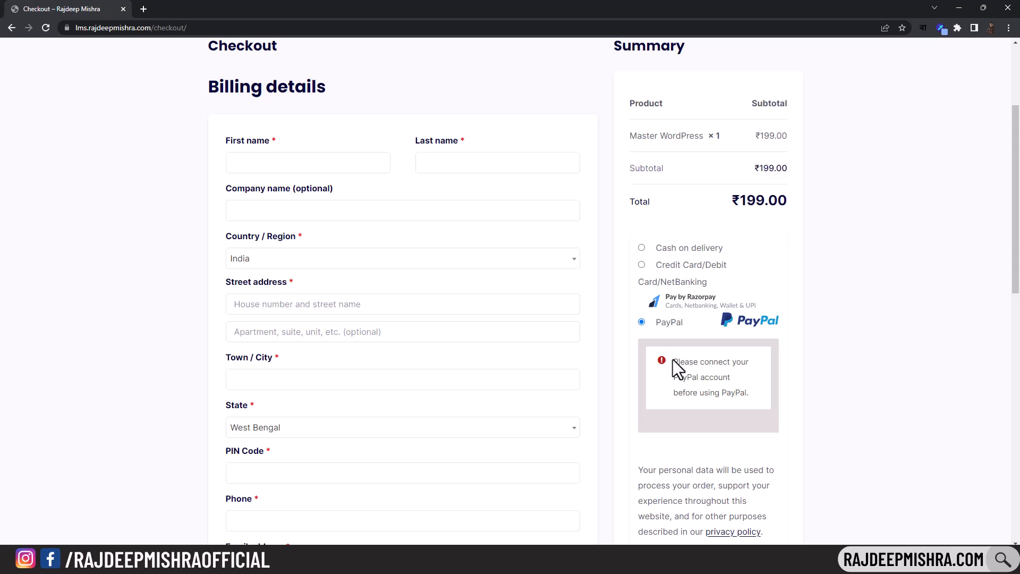
left_click_drag(673, 359, 755, 390)
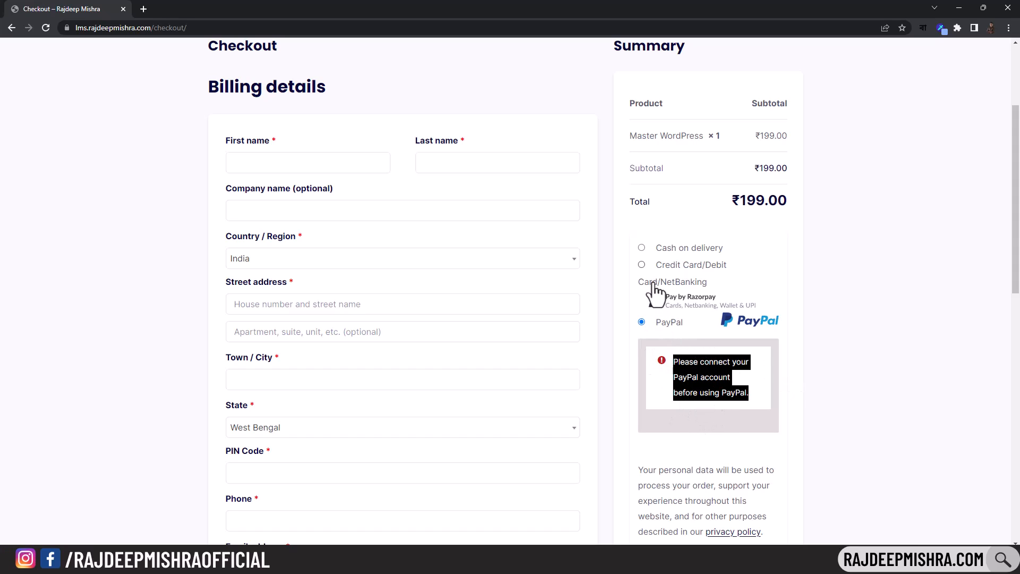
- Select Cash on delivery and fill in the billing first name, last name and company
left_click(642, 248)
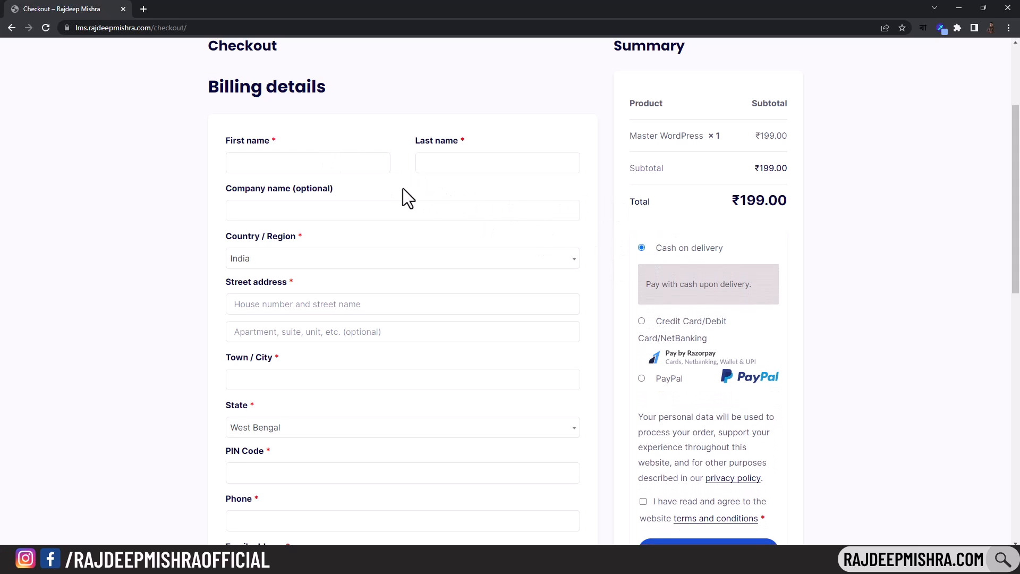
left_click(285, 165)
type("gaf")
left_click(476, 169)
type("afaf")
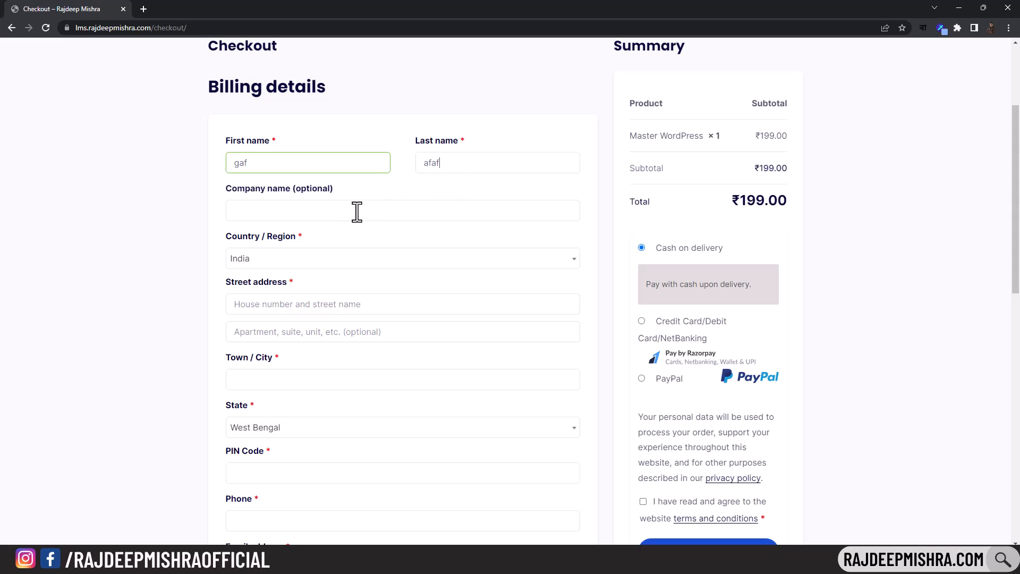
left_click(342, 212)
type("afaf")
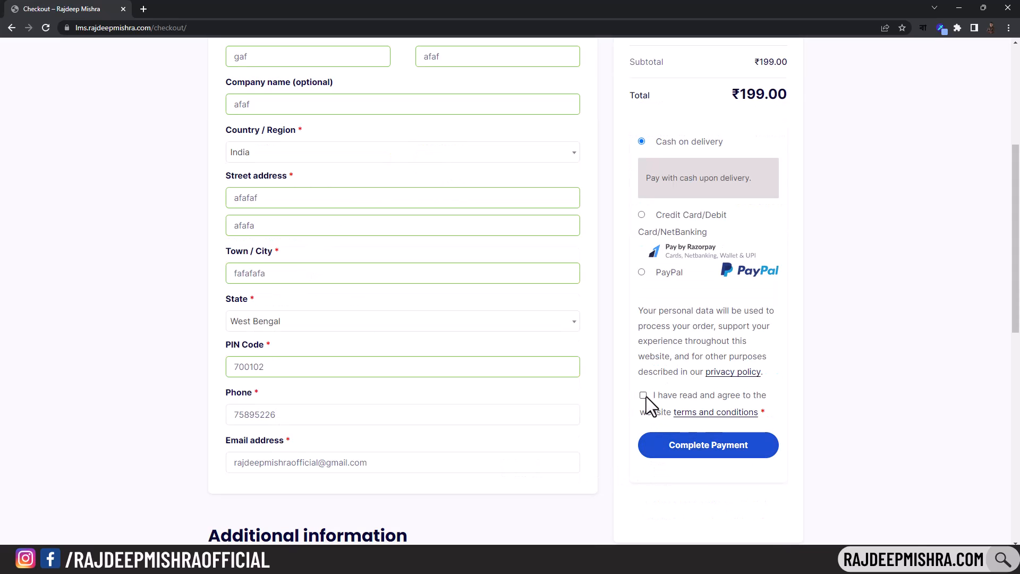
- Accept the terms and place the ₹199.00 order, declining the browser's save-address offer
left_click(645, 396)
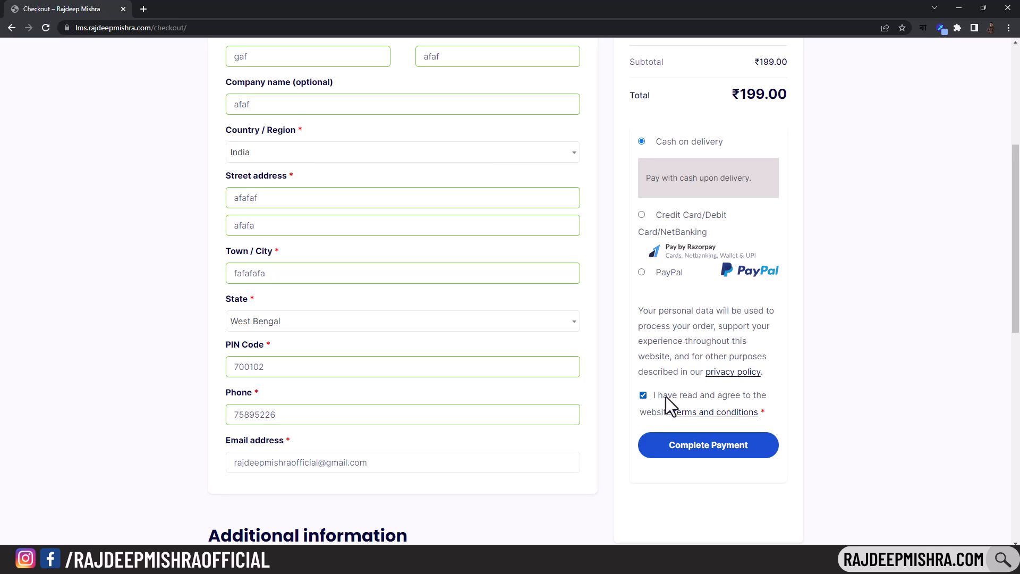
left_click(705, 450)
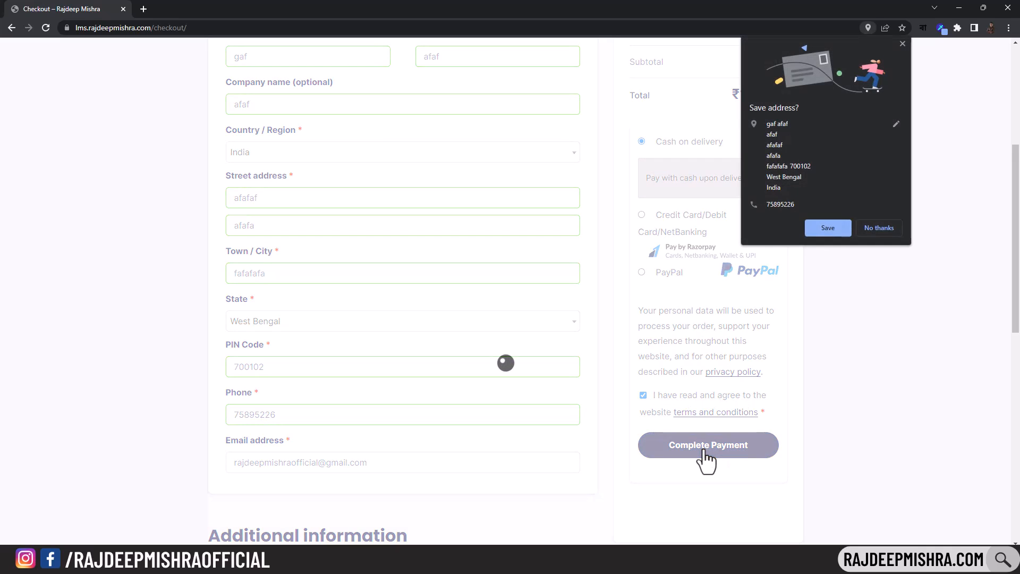
left_click(880, 227)
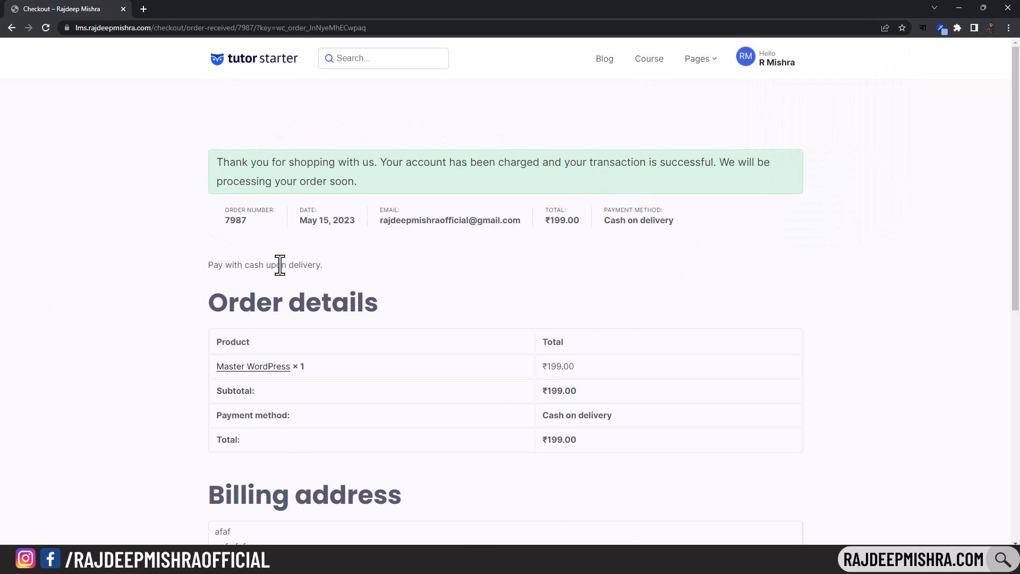
- Highlight the Cash on delivery payment method on the order confirmation page
left_click_drag(606, 220, 672, 217)
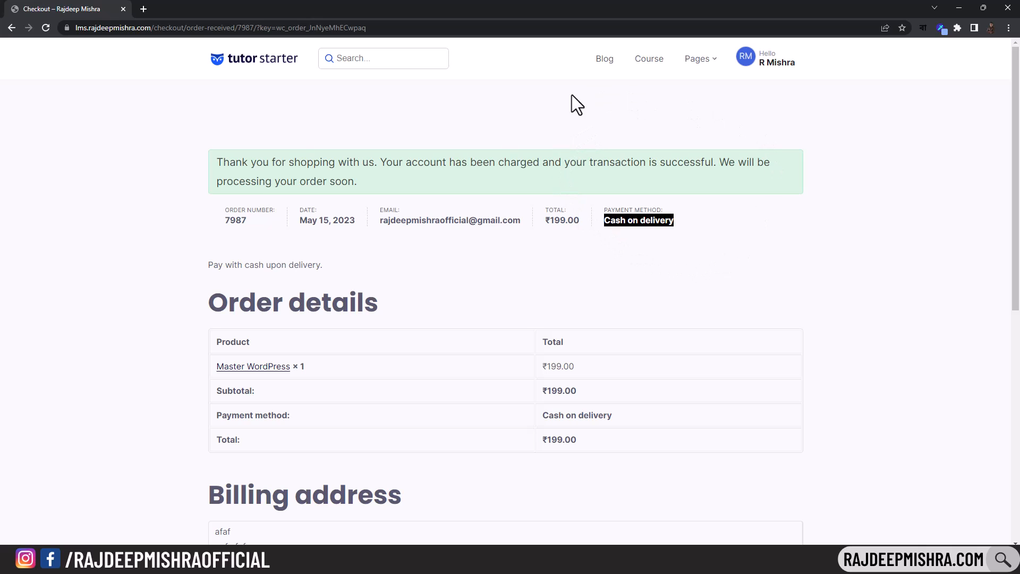
mouse_move(767, 68)
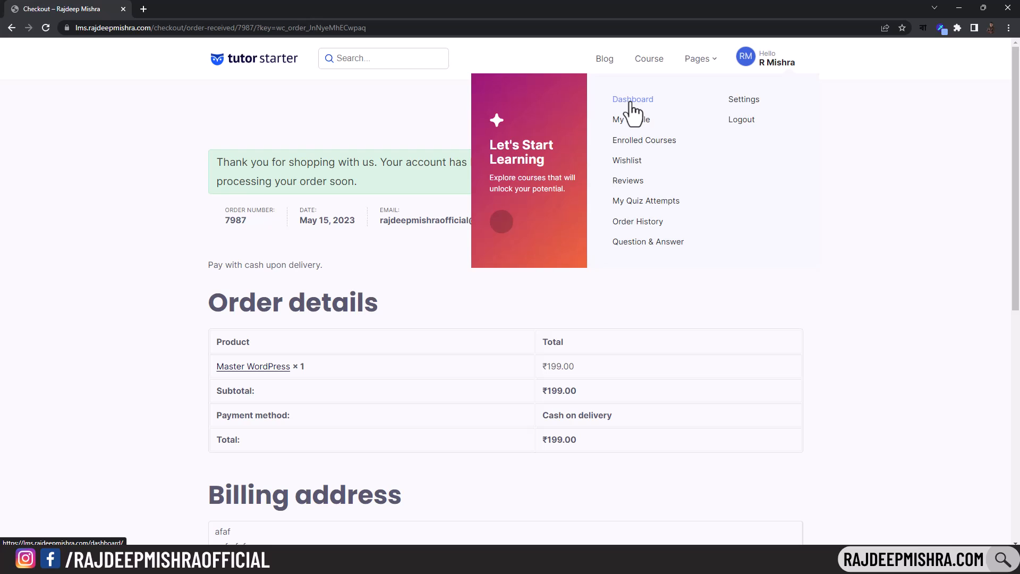
left_click(25, 212)
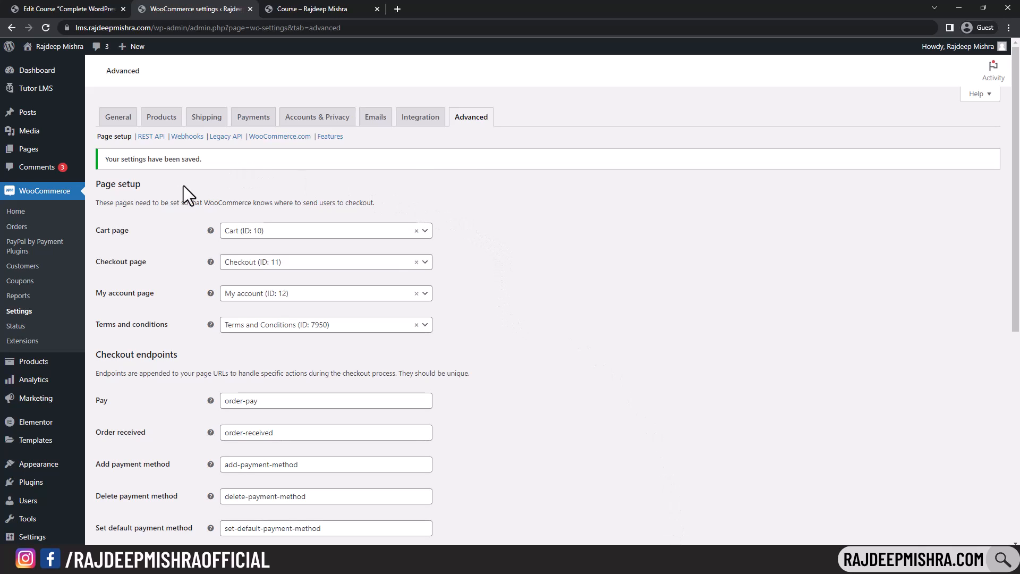
- Open the new ₹199.00 Master WordPress order from the WooCommerce Orders list
left_click(46, 27)
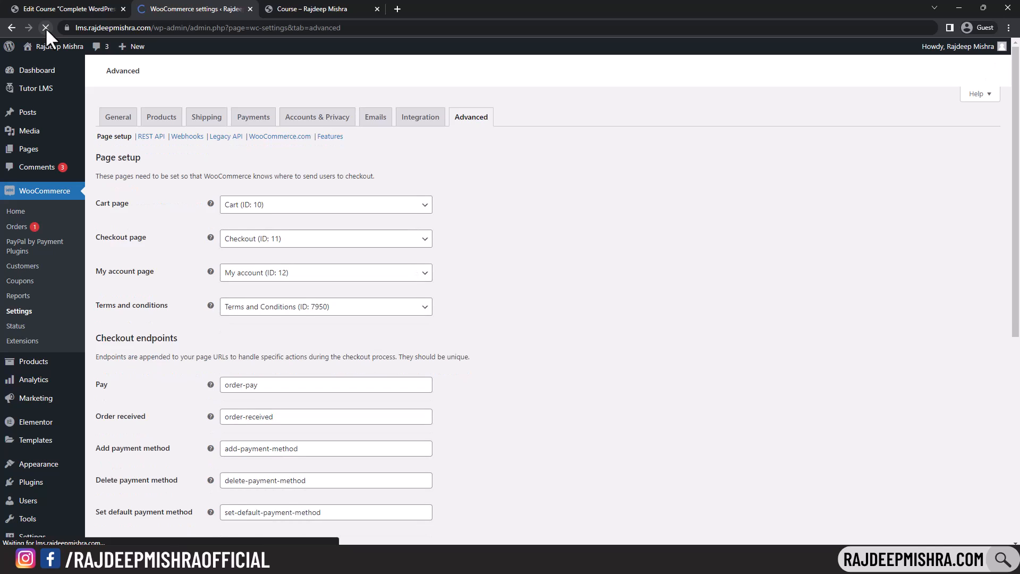
left_click(29, 225)
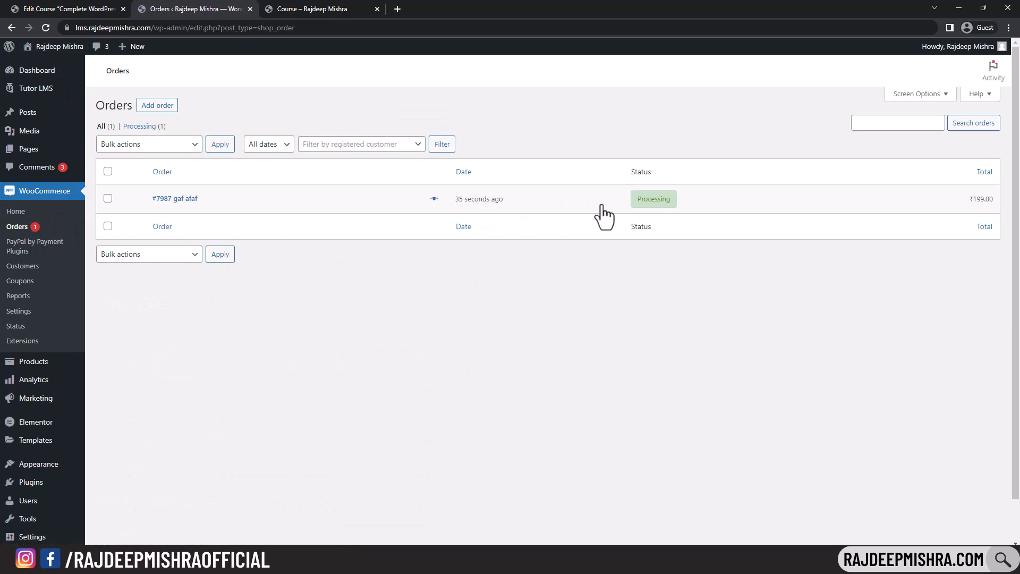
left_click(644, 205)
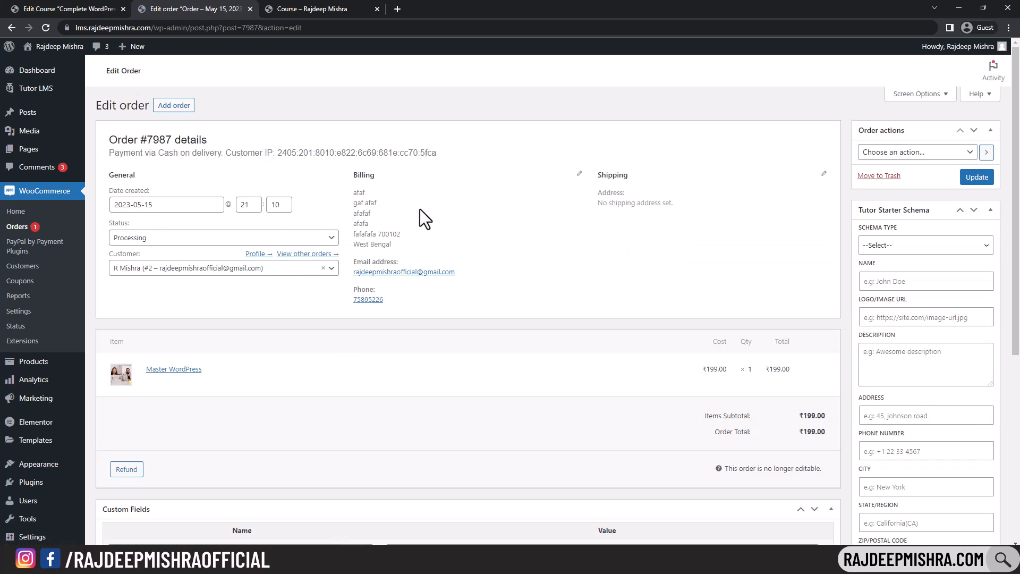
- Set order #7987's status to Completed and update the order
left_click(314, 238)
left_click(232, 313)
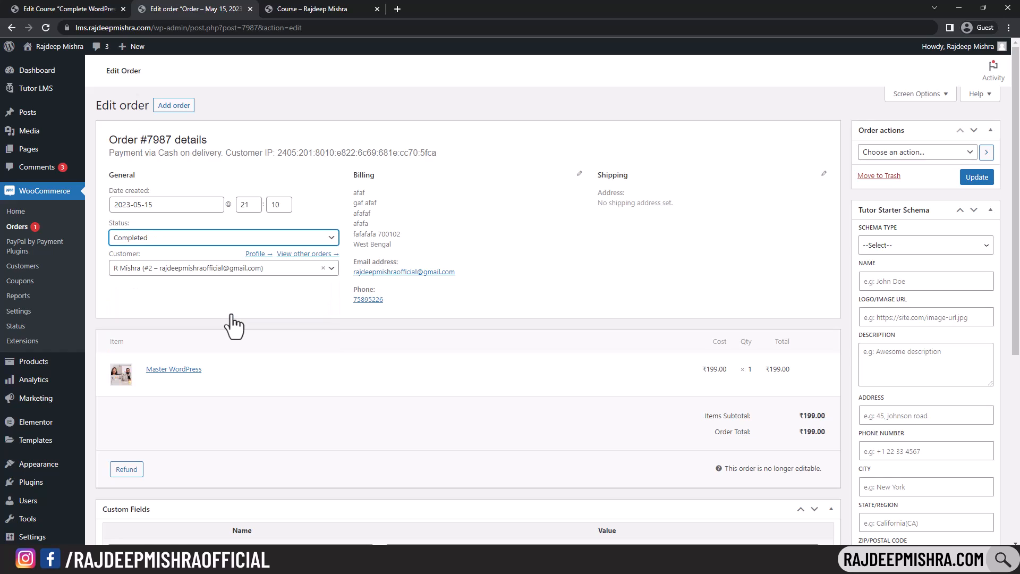
left_click(319, 239)
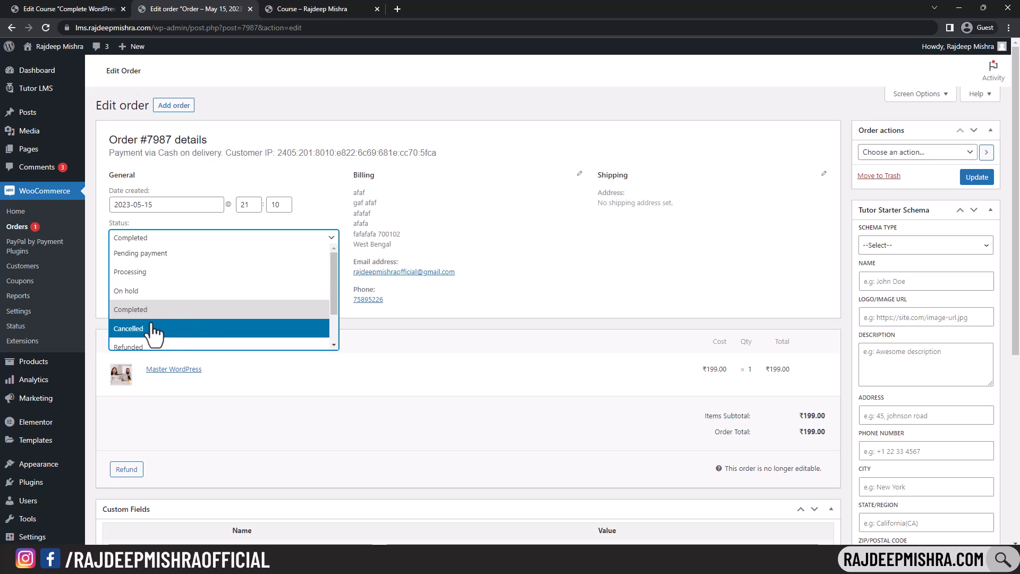
left_click(184, 310)
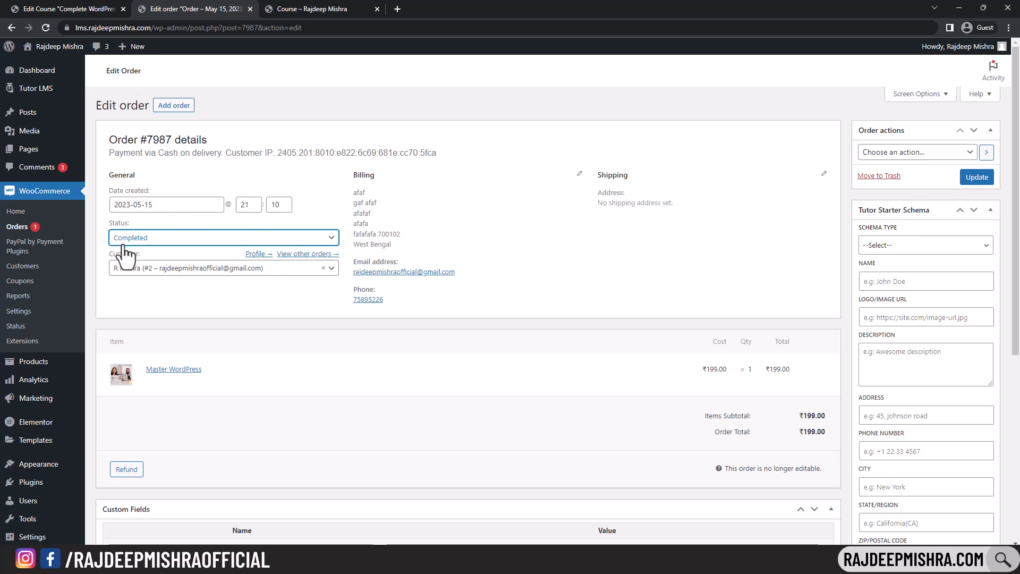
left_click(962, 182)
left_click(963, 182)
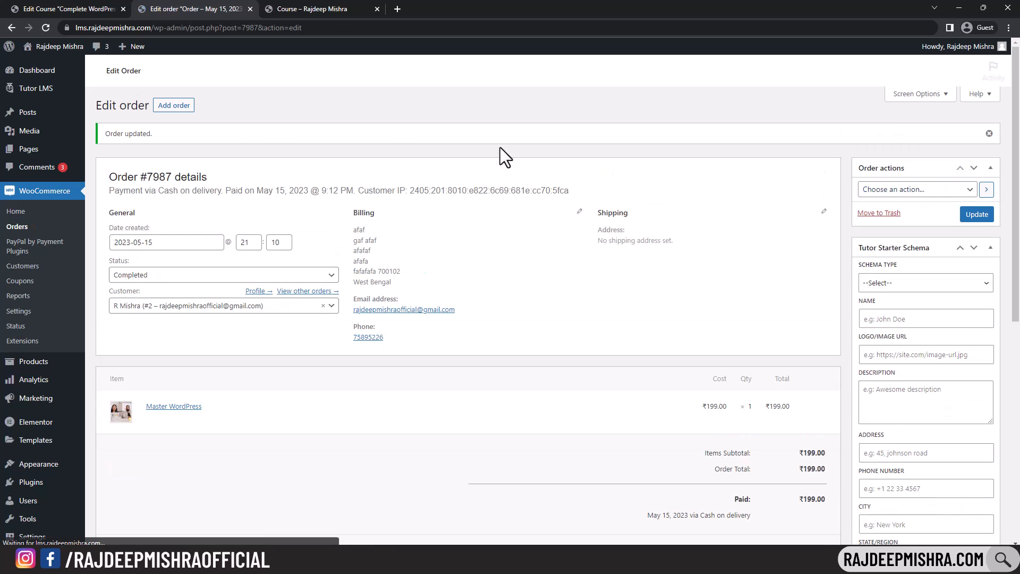
- Reload the order page and view Enrolled Courses in the student dashboard, showing 2 courses
left_click(619, 558)
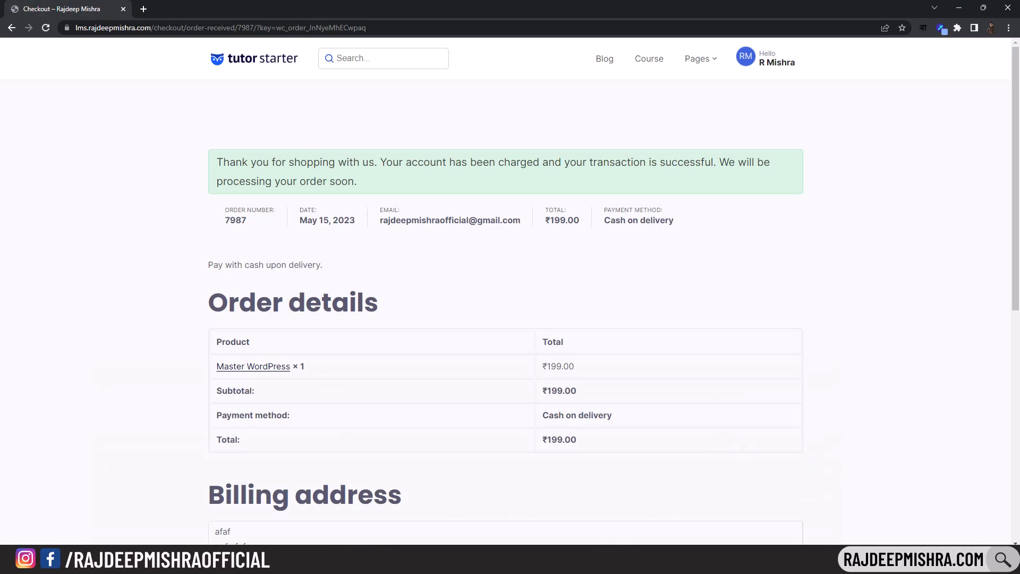
left_click(41, 27)
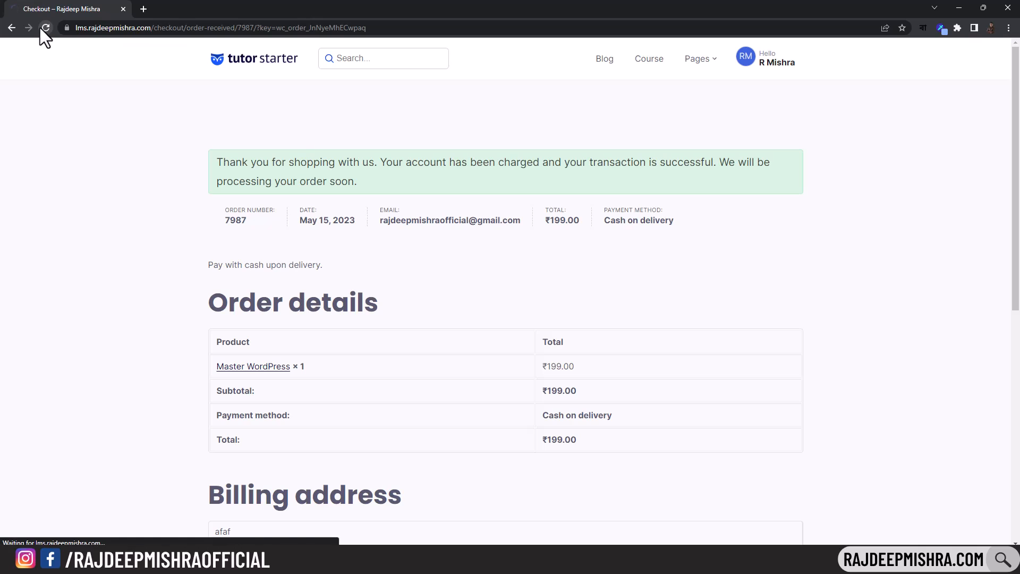
mouse_move(778, 74)
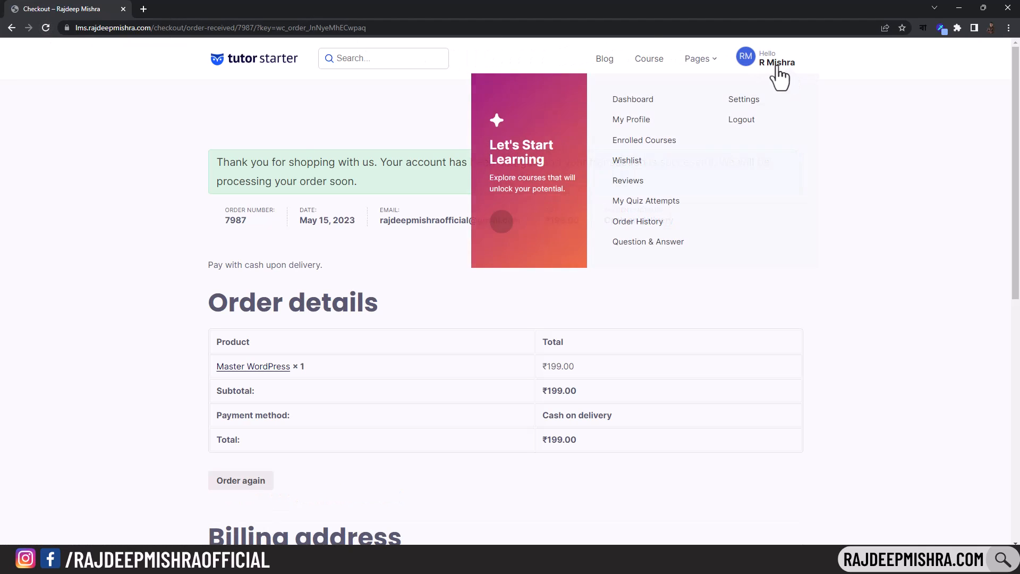
left_click(621, 104)
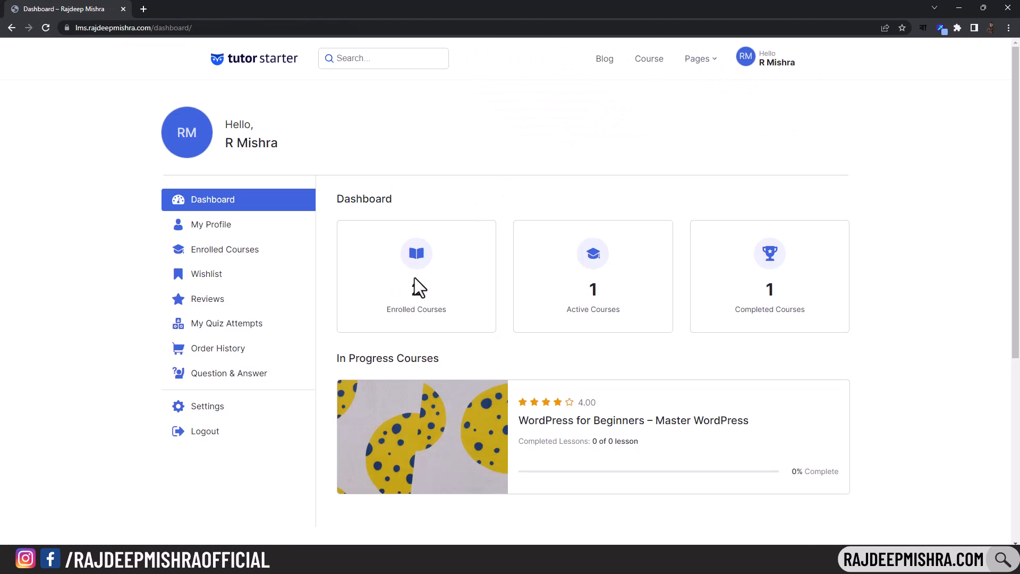
scroll(444, 277, "down", 4)
scroll(443, 276, "up", 4)
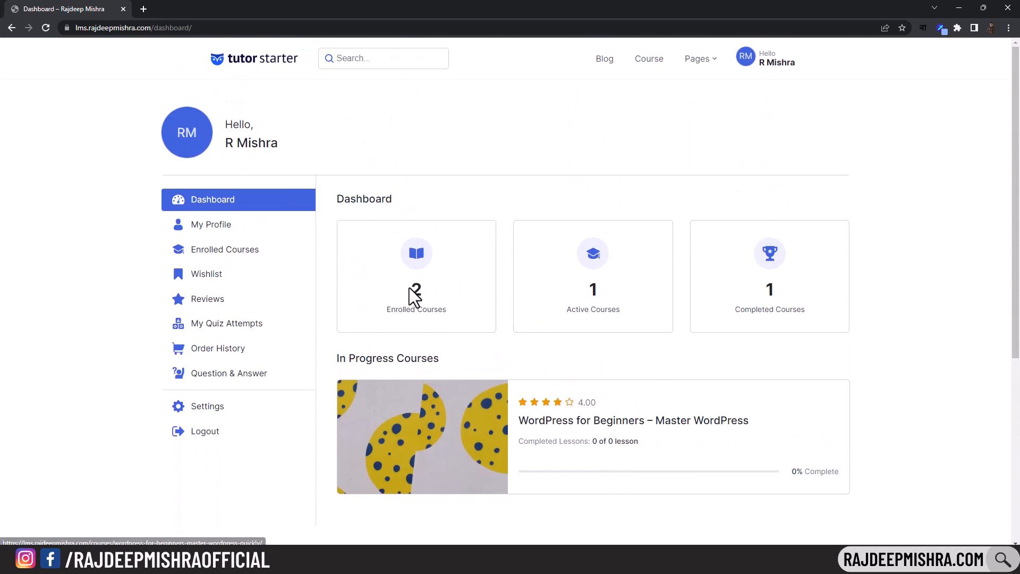
left_click(238, 251)
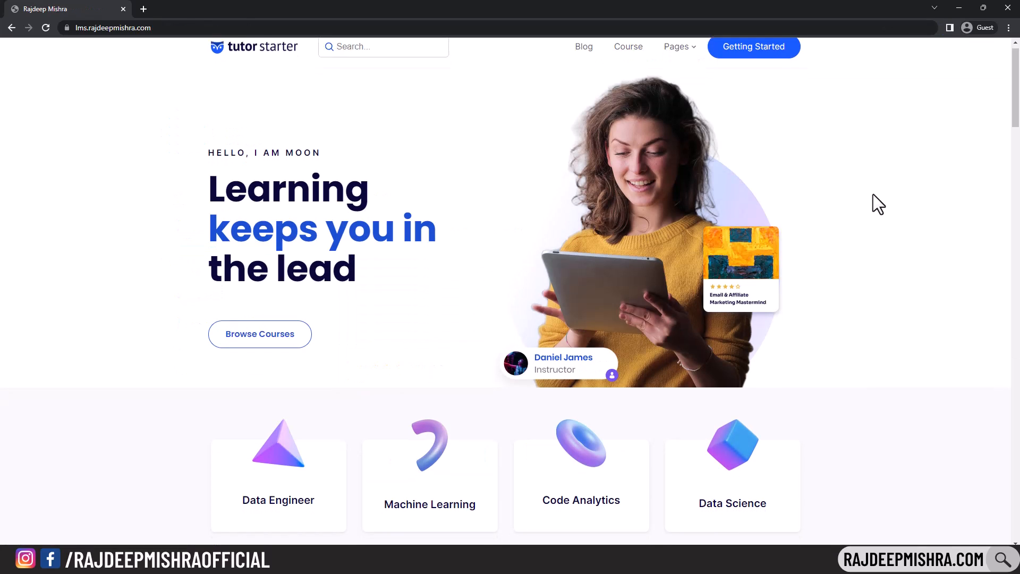
scroll(873, 194, "down", 5)
scroll(878, 204, "down", 5)
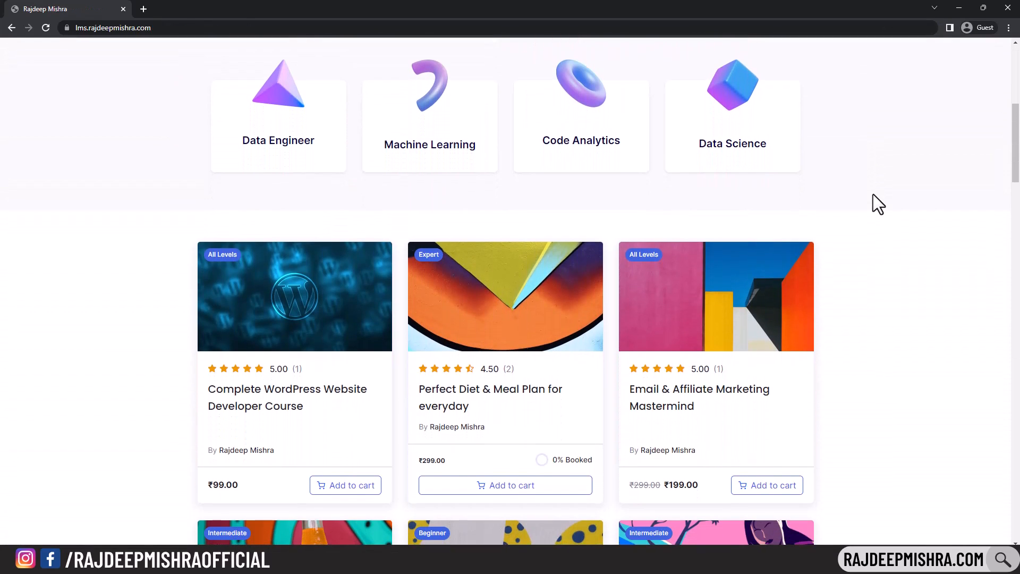
scroll(878, 204, "down", 5)
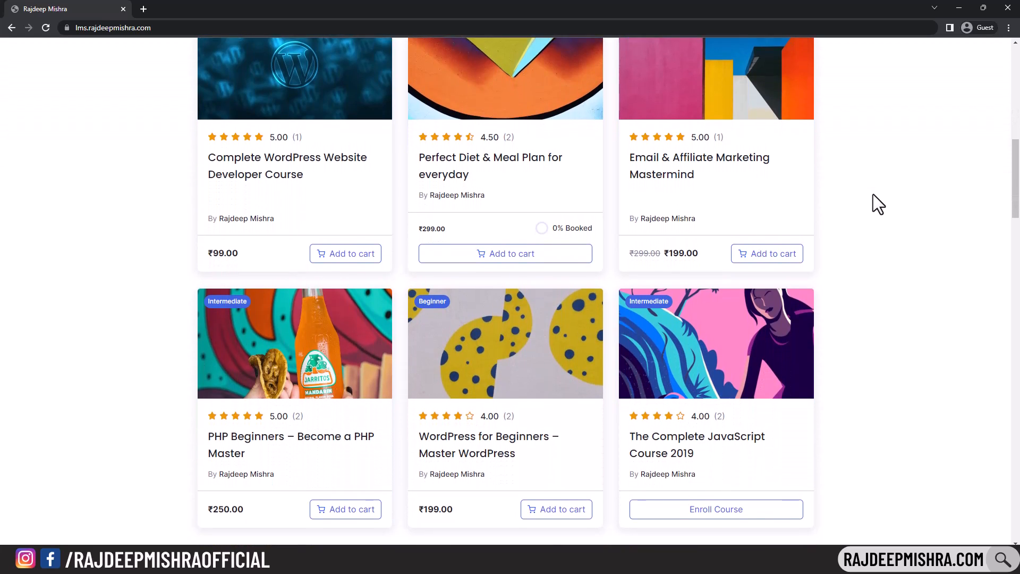
scroll(872, 195, "down", 3)
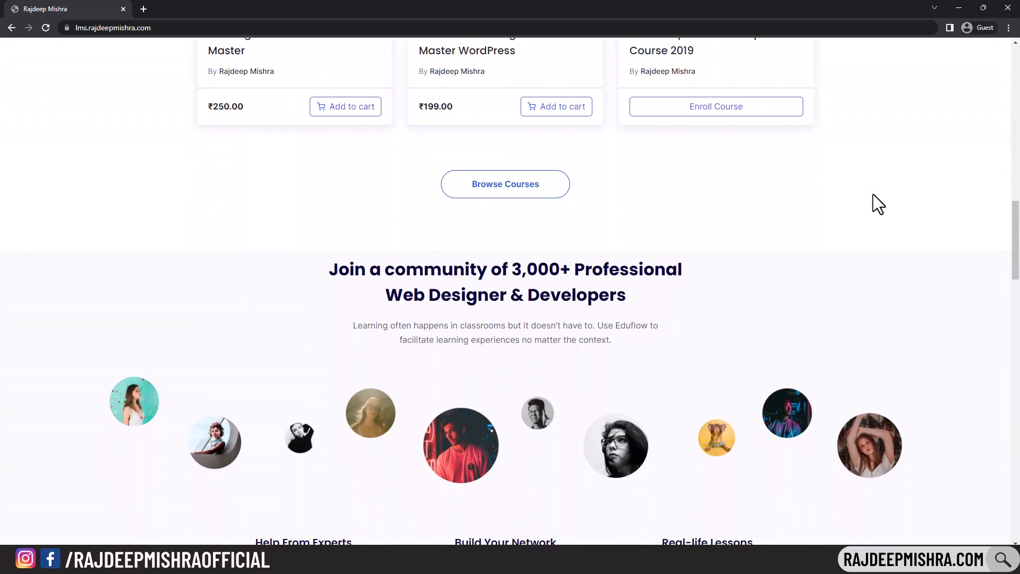
scroll(873, 194, "down", 2)
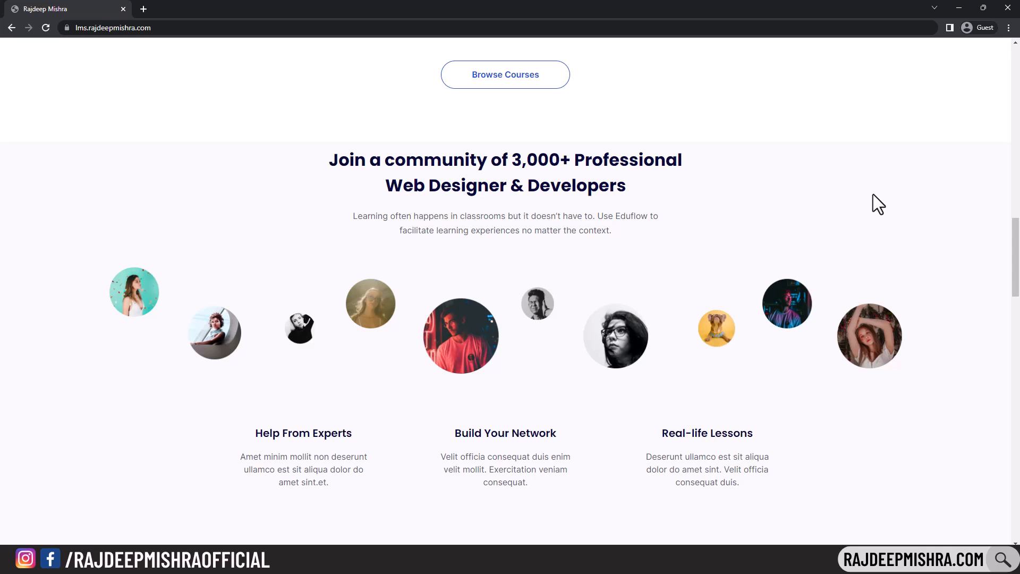
scroll(872, 195, "up", 6)
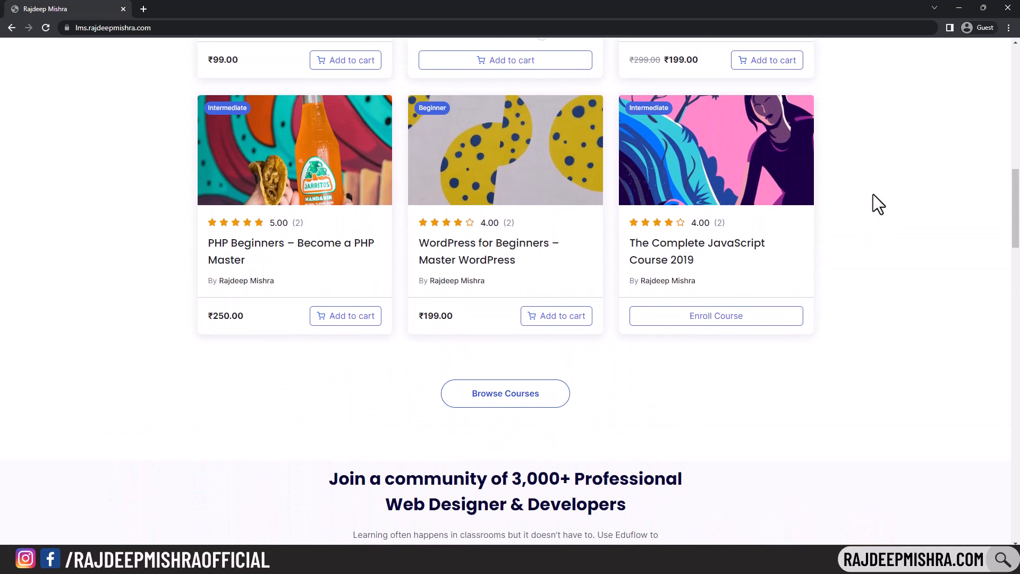
scroll(873, 195, "up", 8)
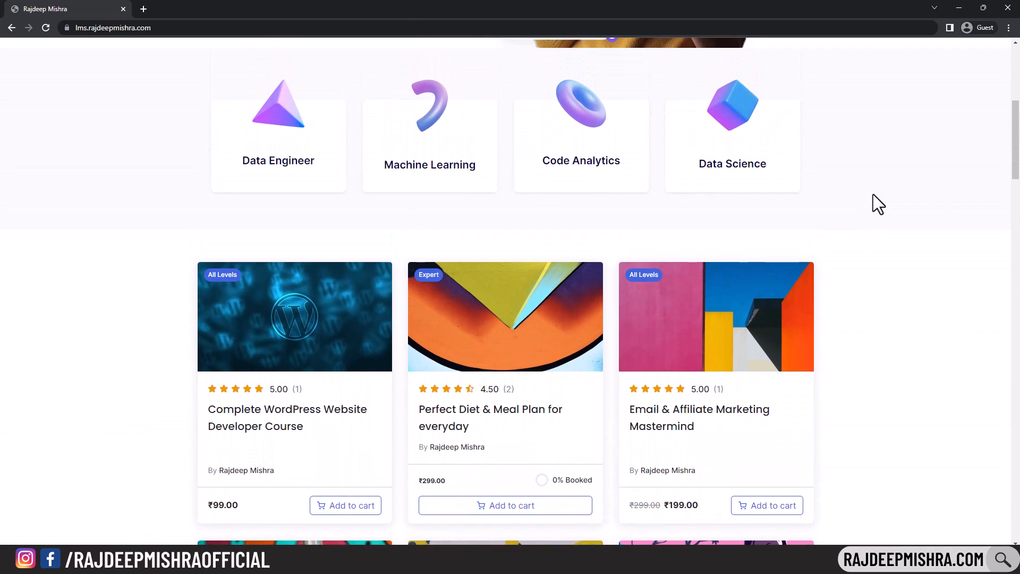
scroll(872, 194, "up", 6)
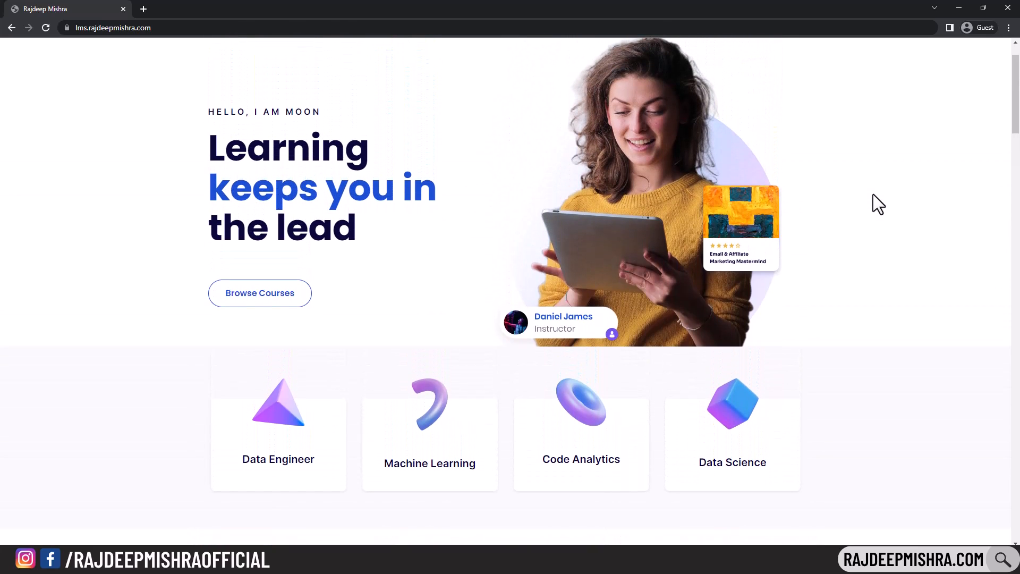
scroll(878, 204, "up", 1)
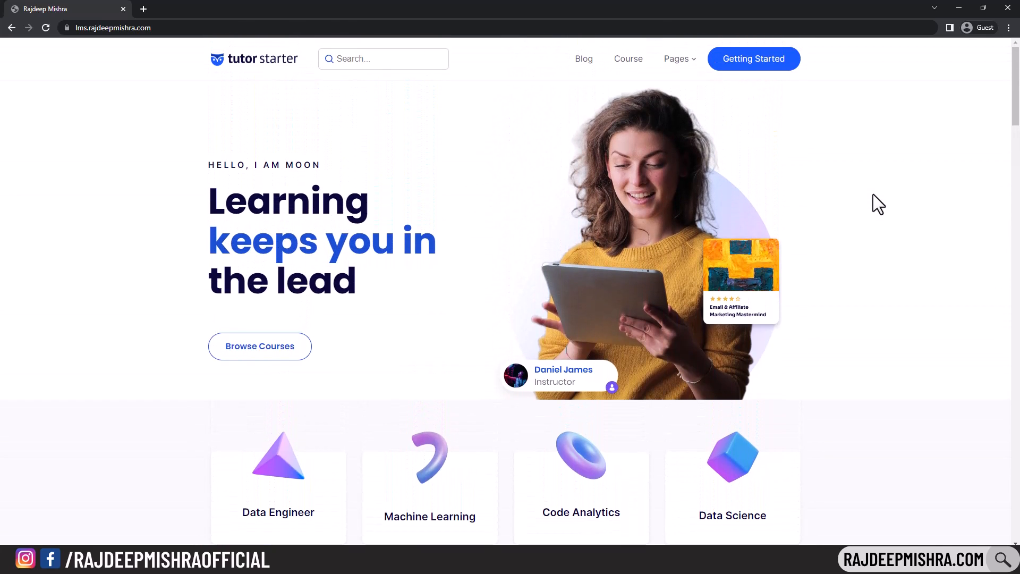